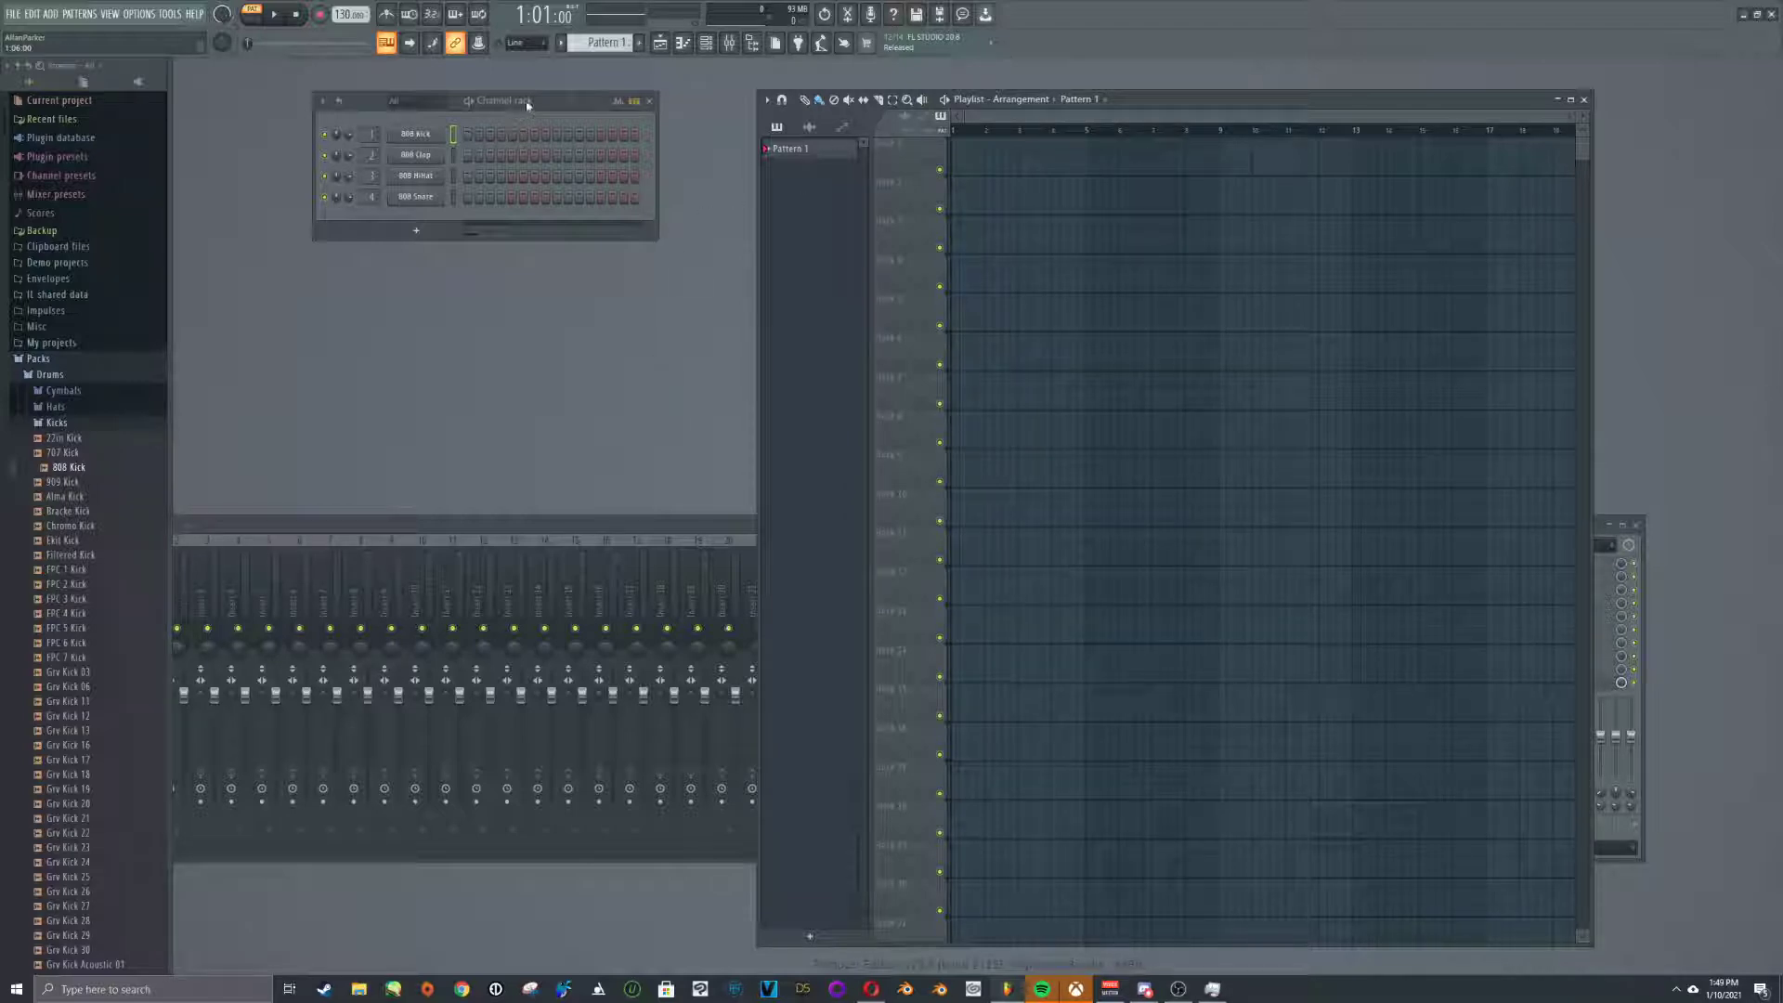
Insert a 3x Osc synth channel above the 808 Kick and place its window below the channel rack
drag(372, 112, 468, 244)
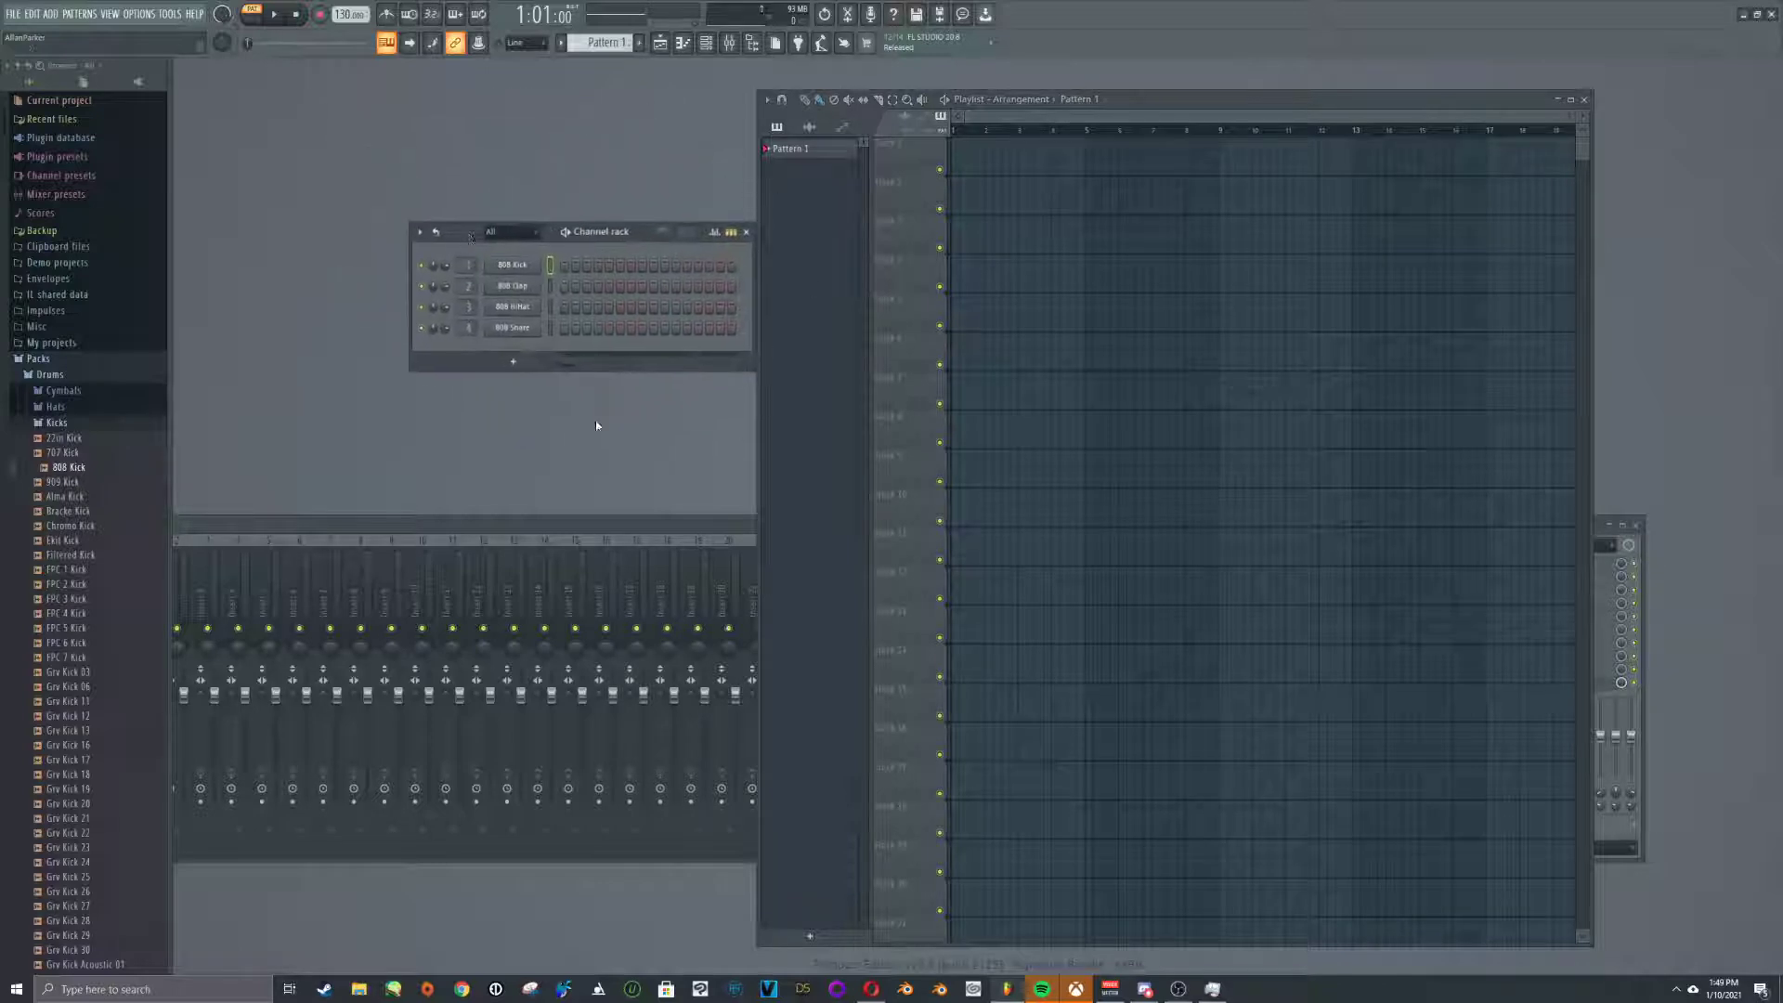
right_click(501, 267)
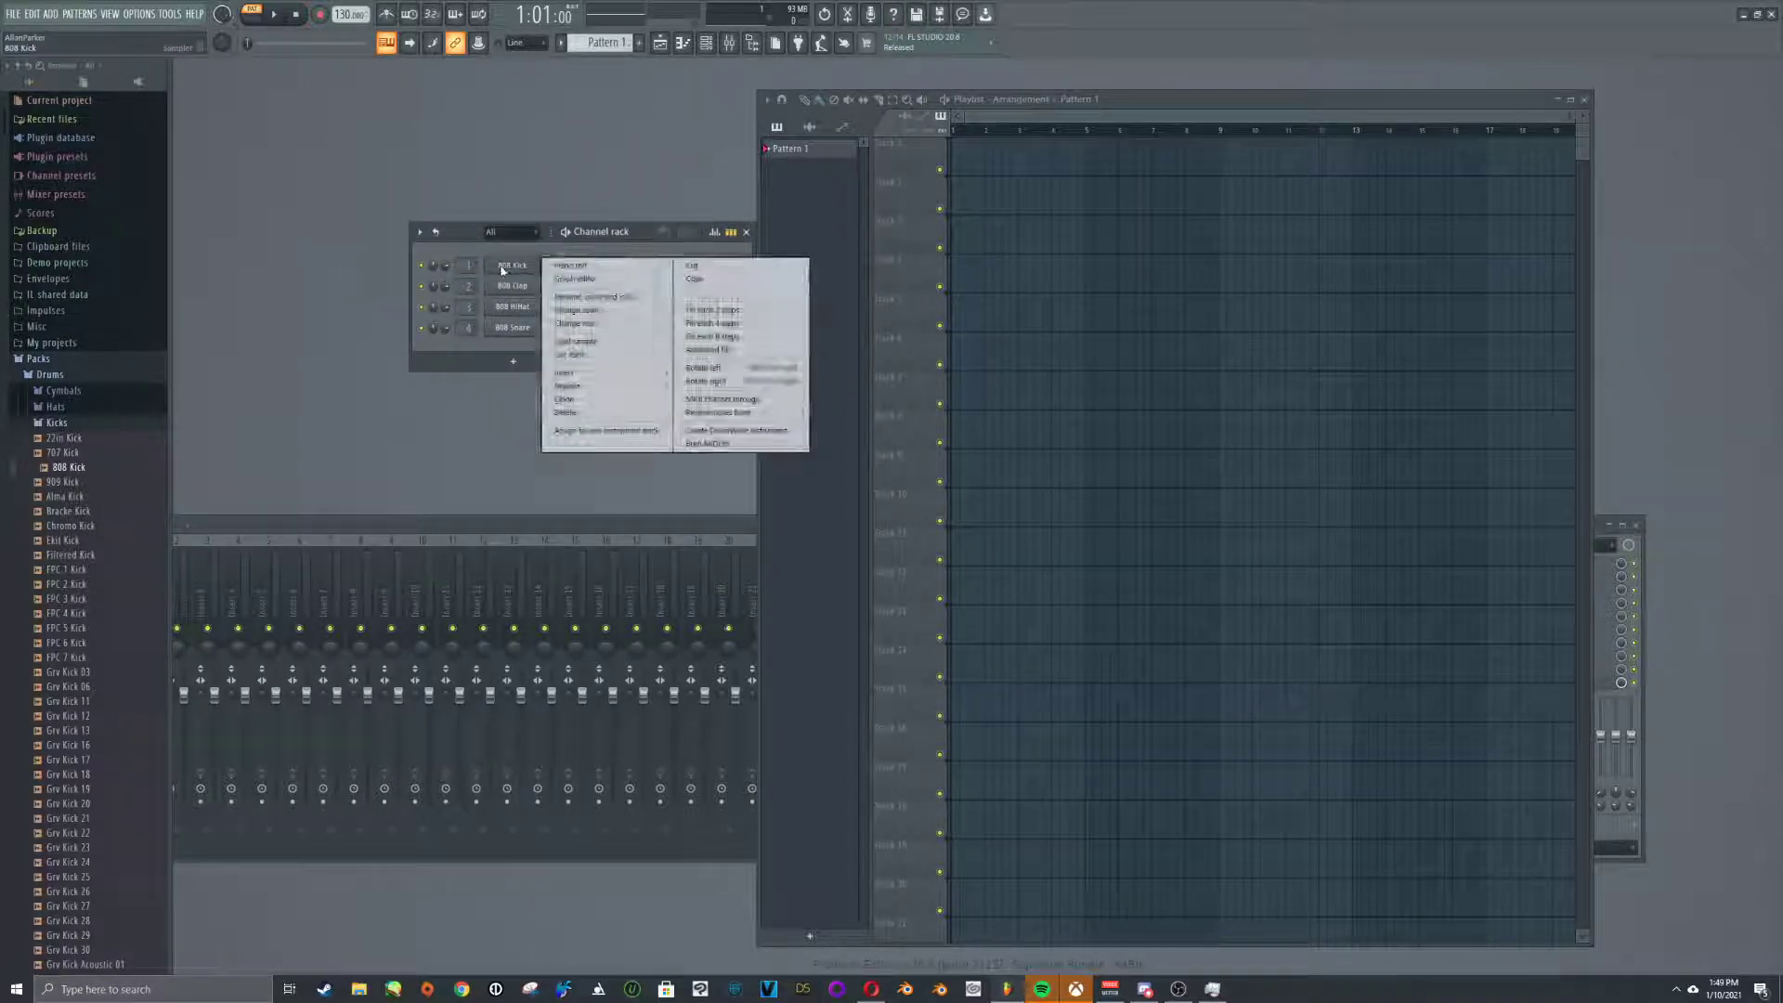
click(485, 263)
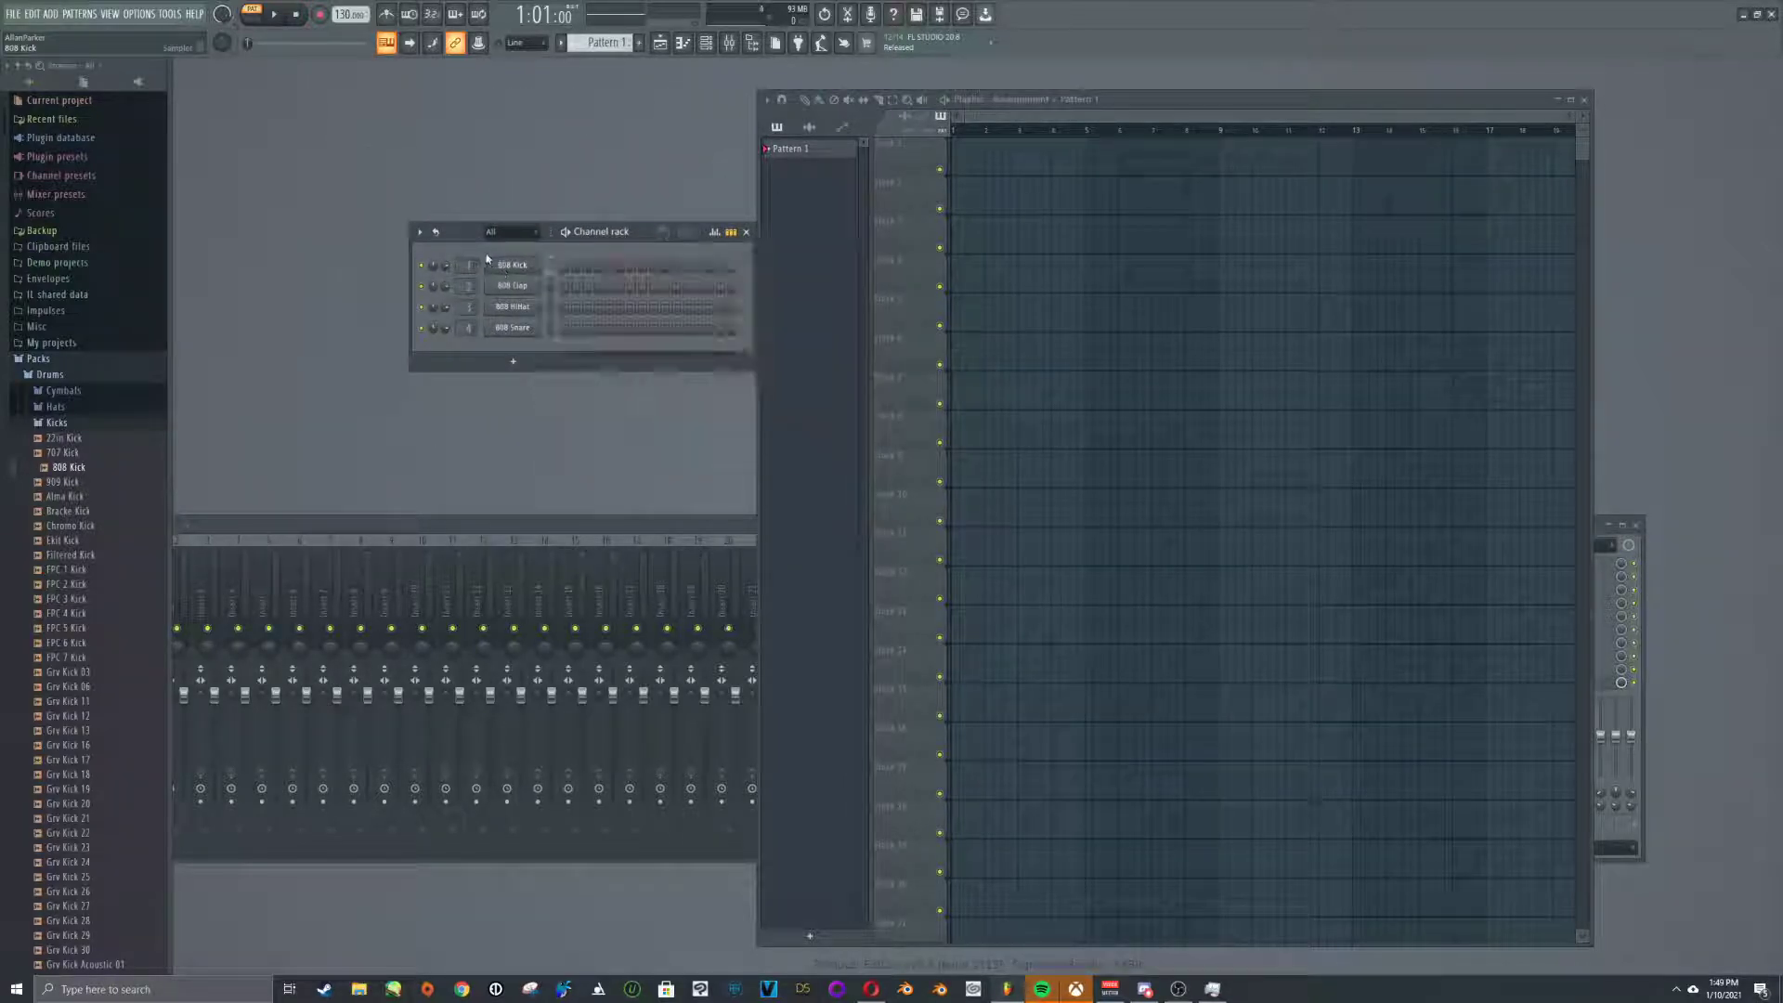
right_click(512, 266)
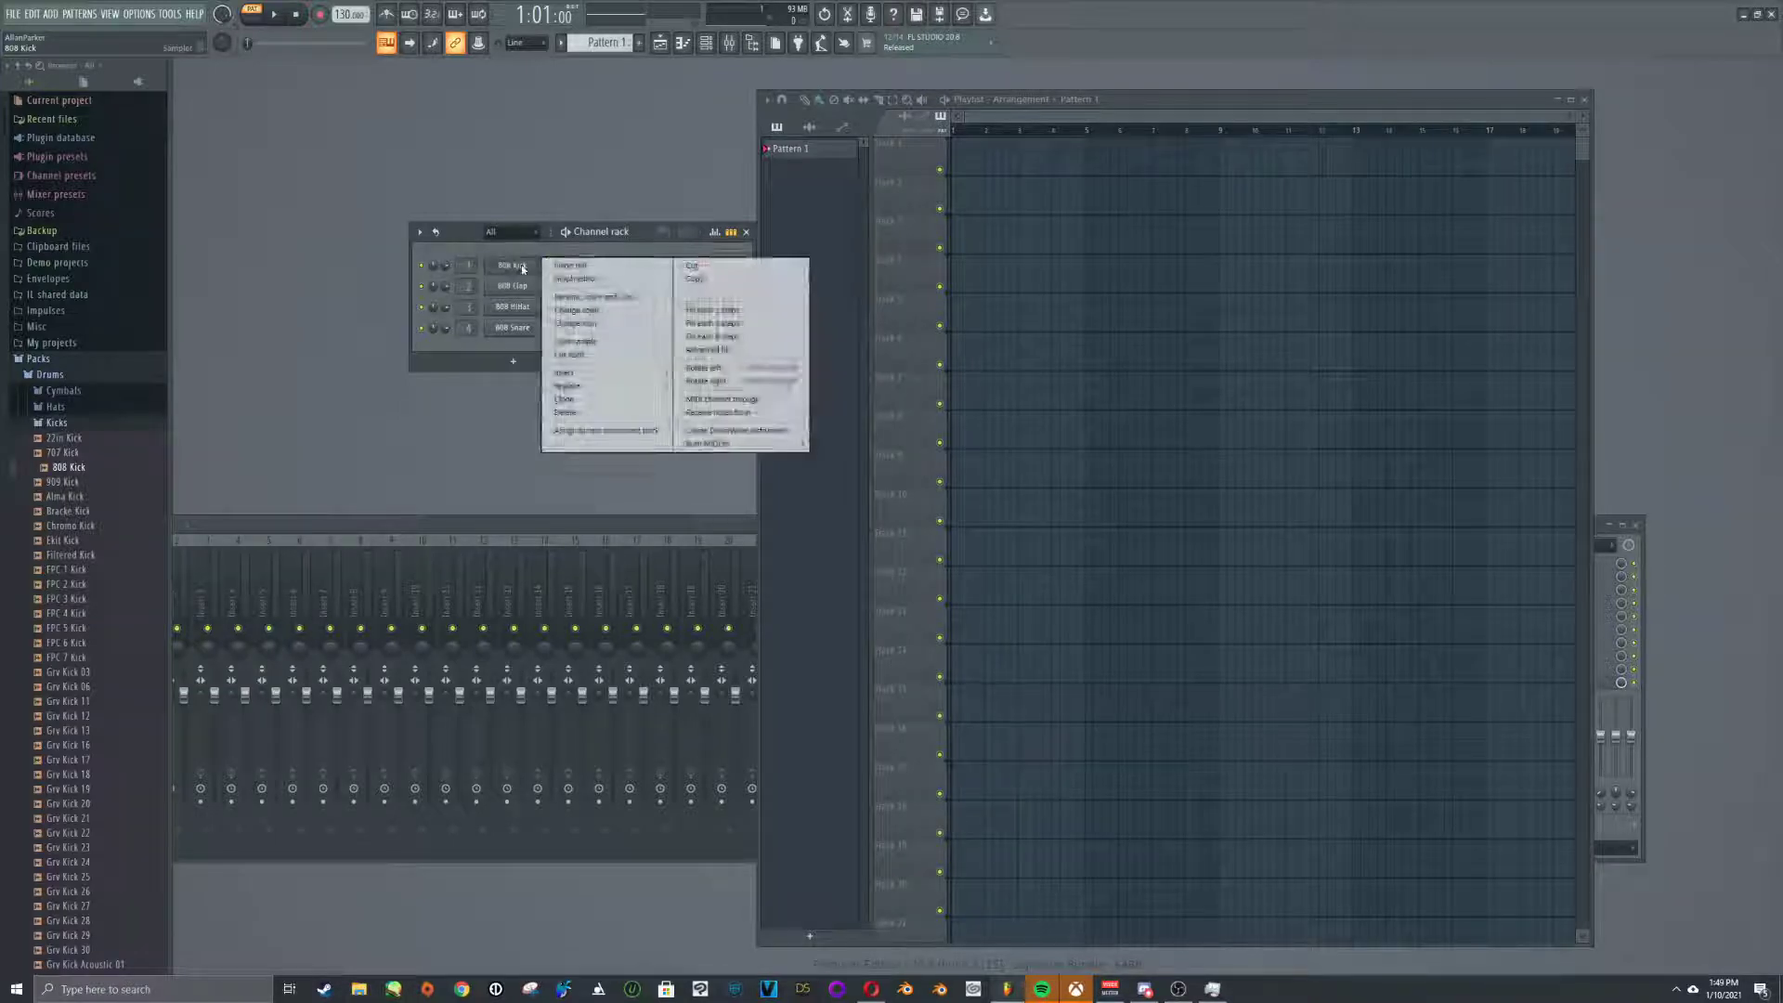
mouse_move(585, 374)
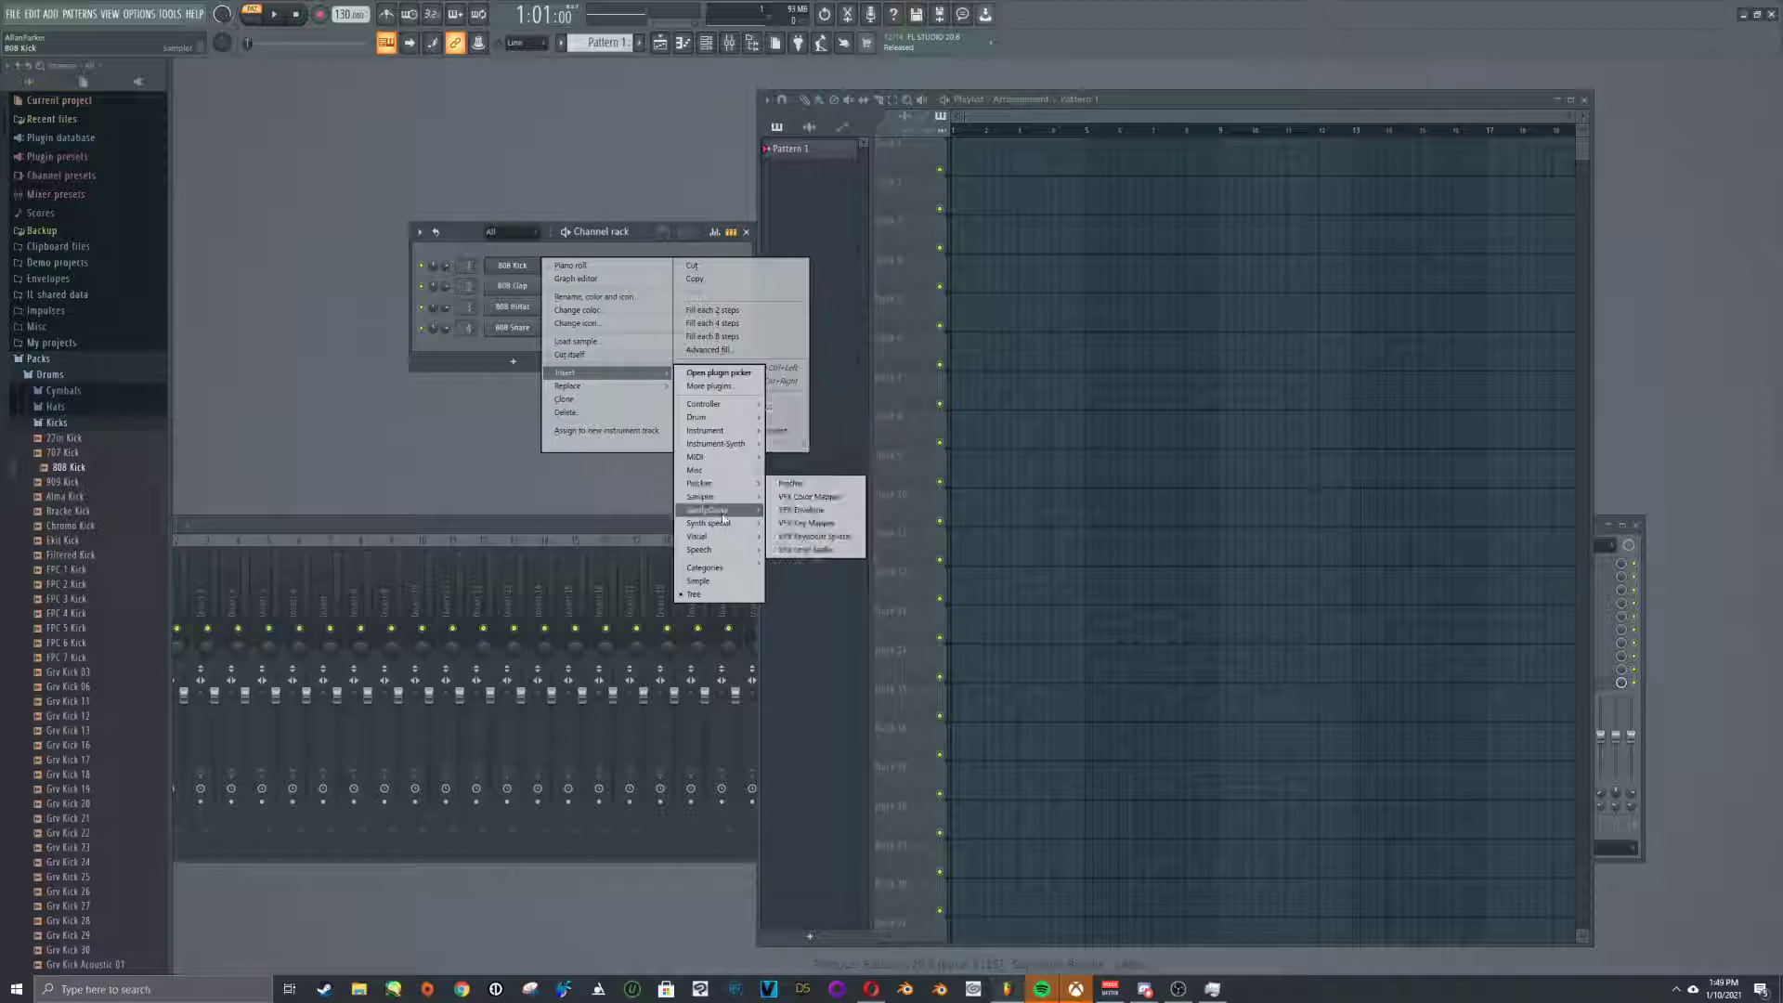
mouse_move(721, 515)
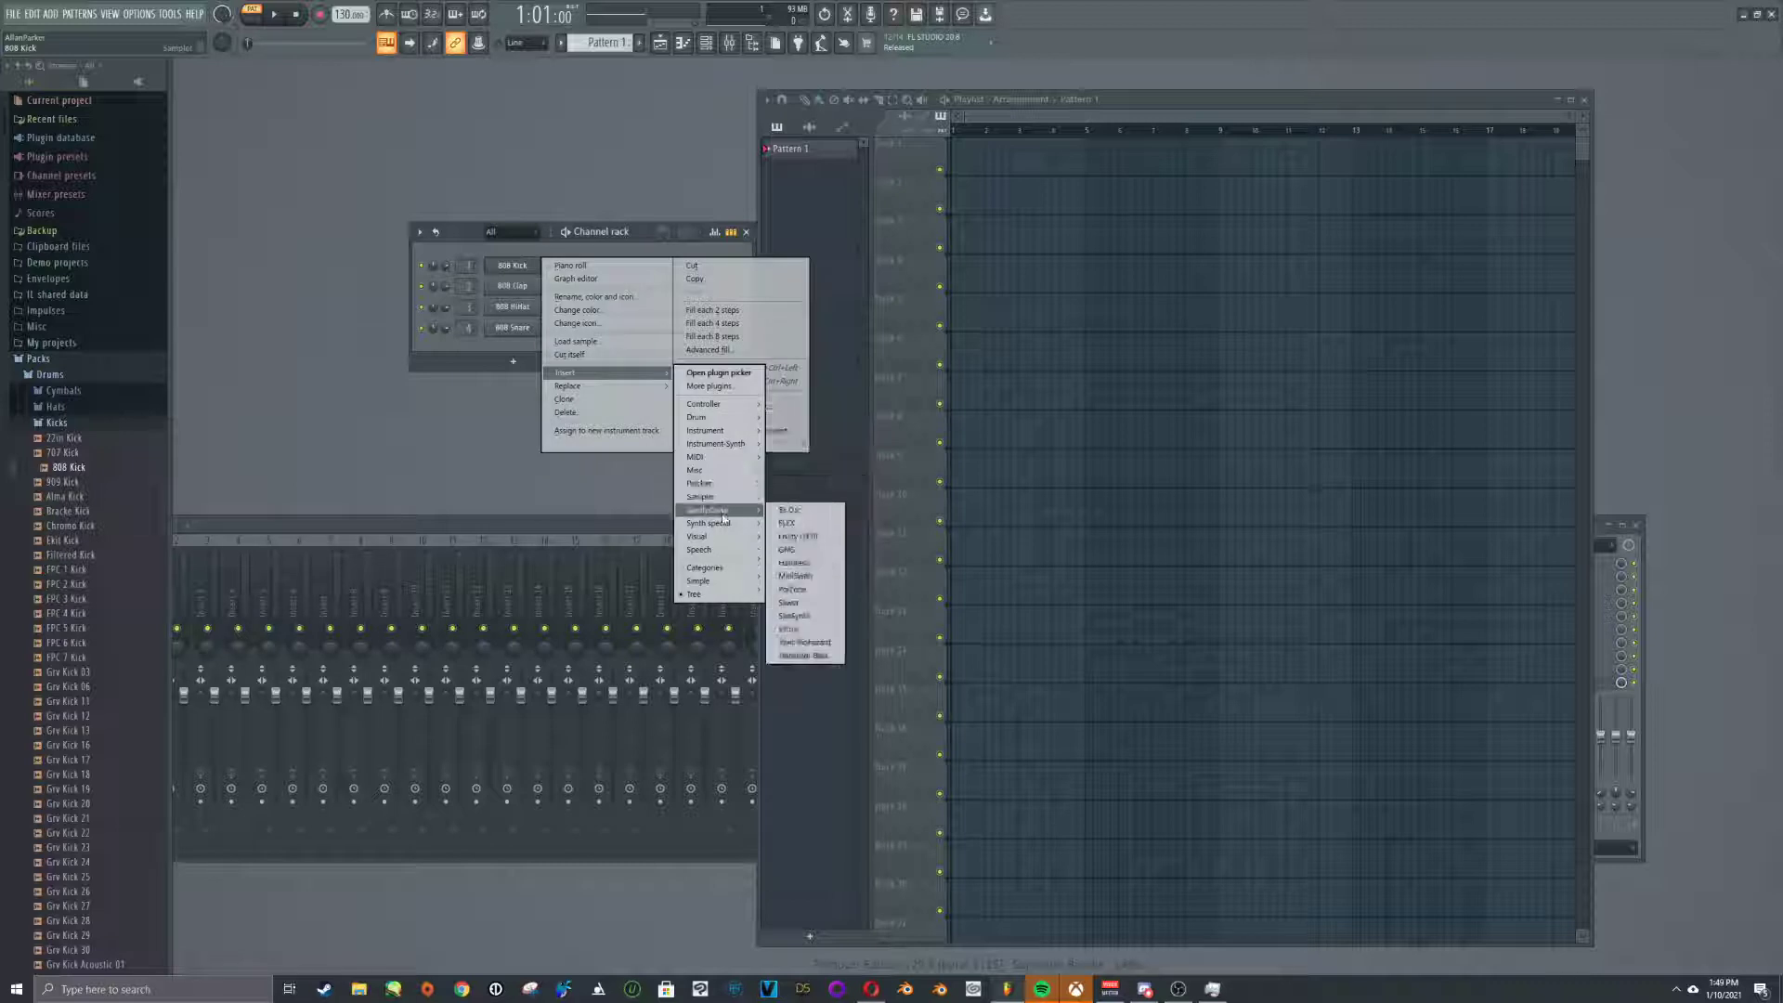
click(811, 514)
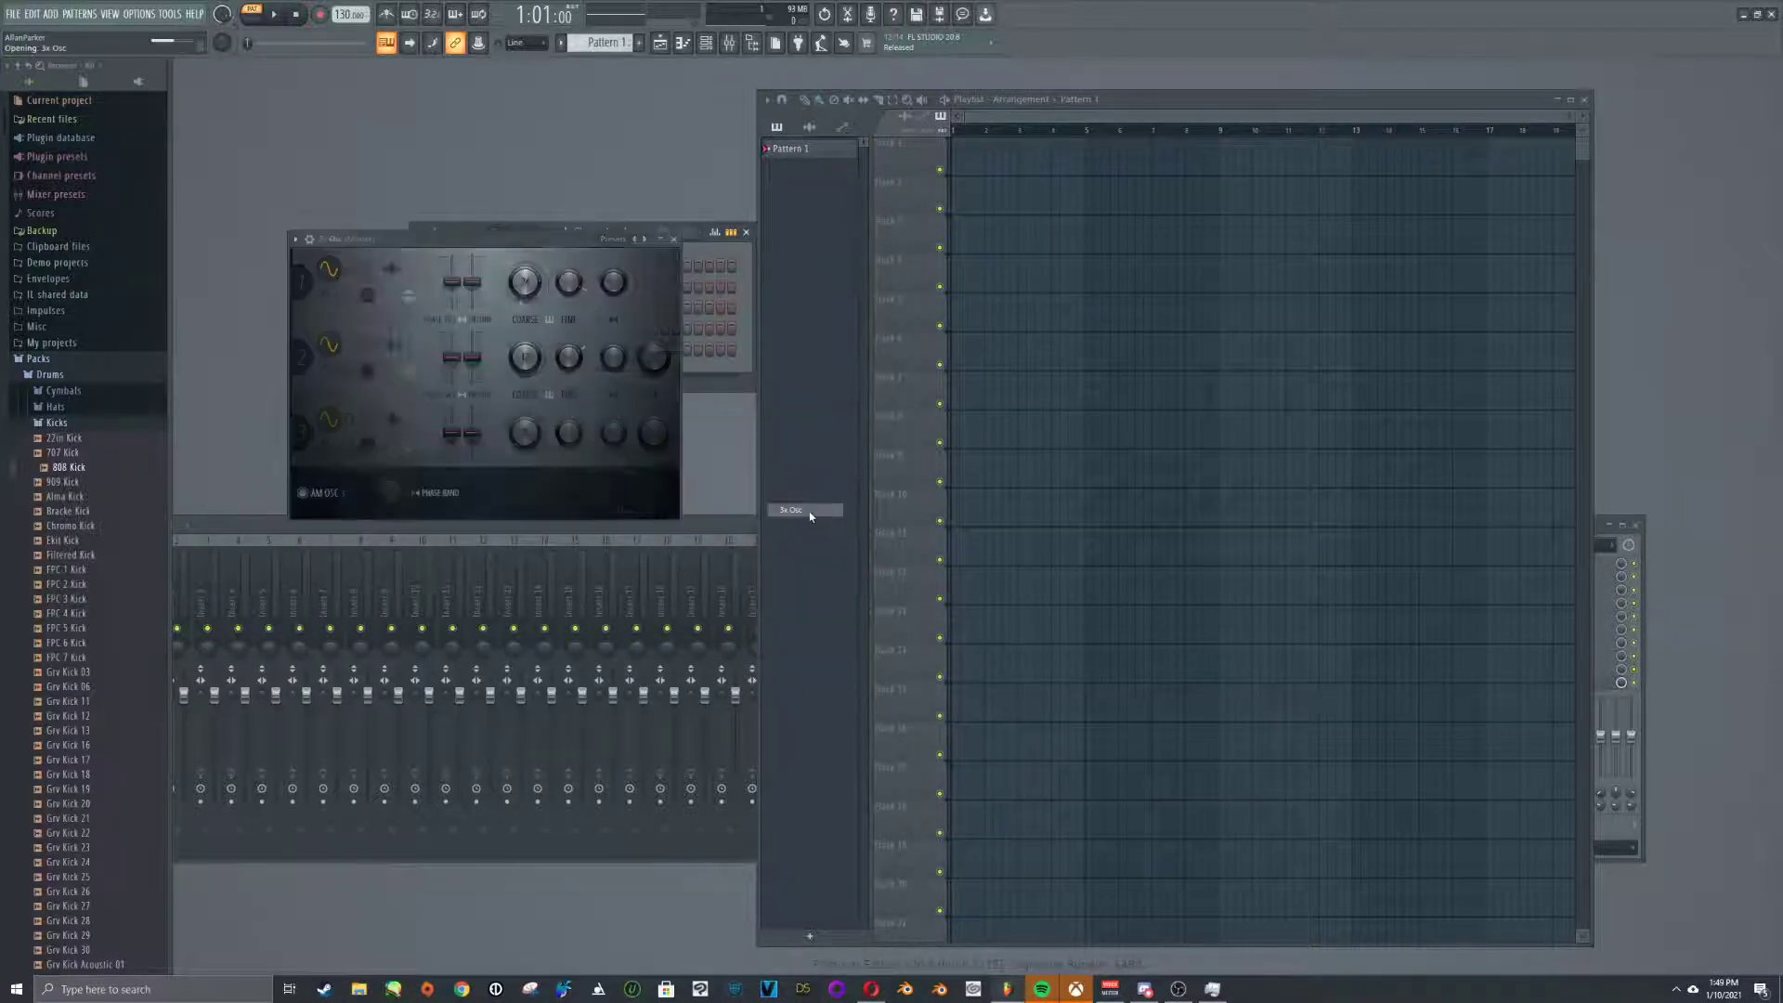
drag(488, 239, 482, 373)
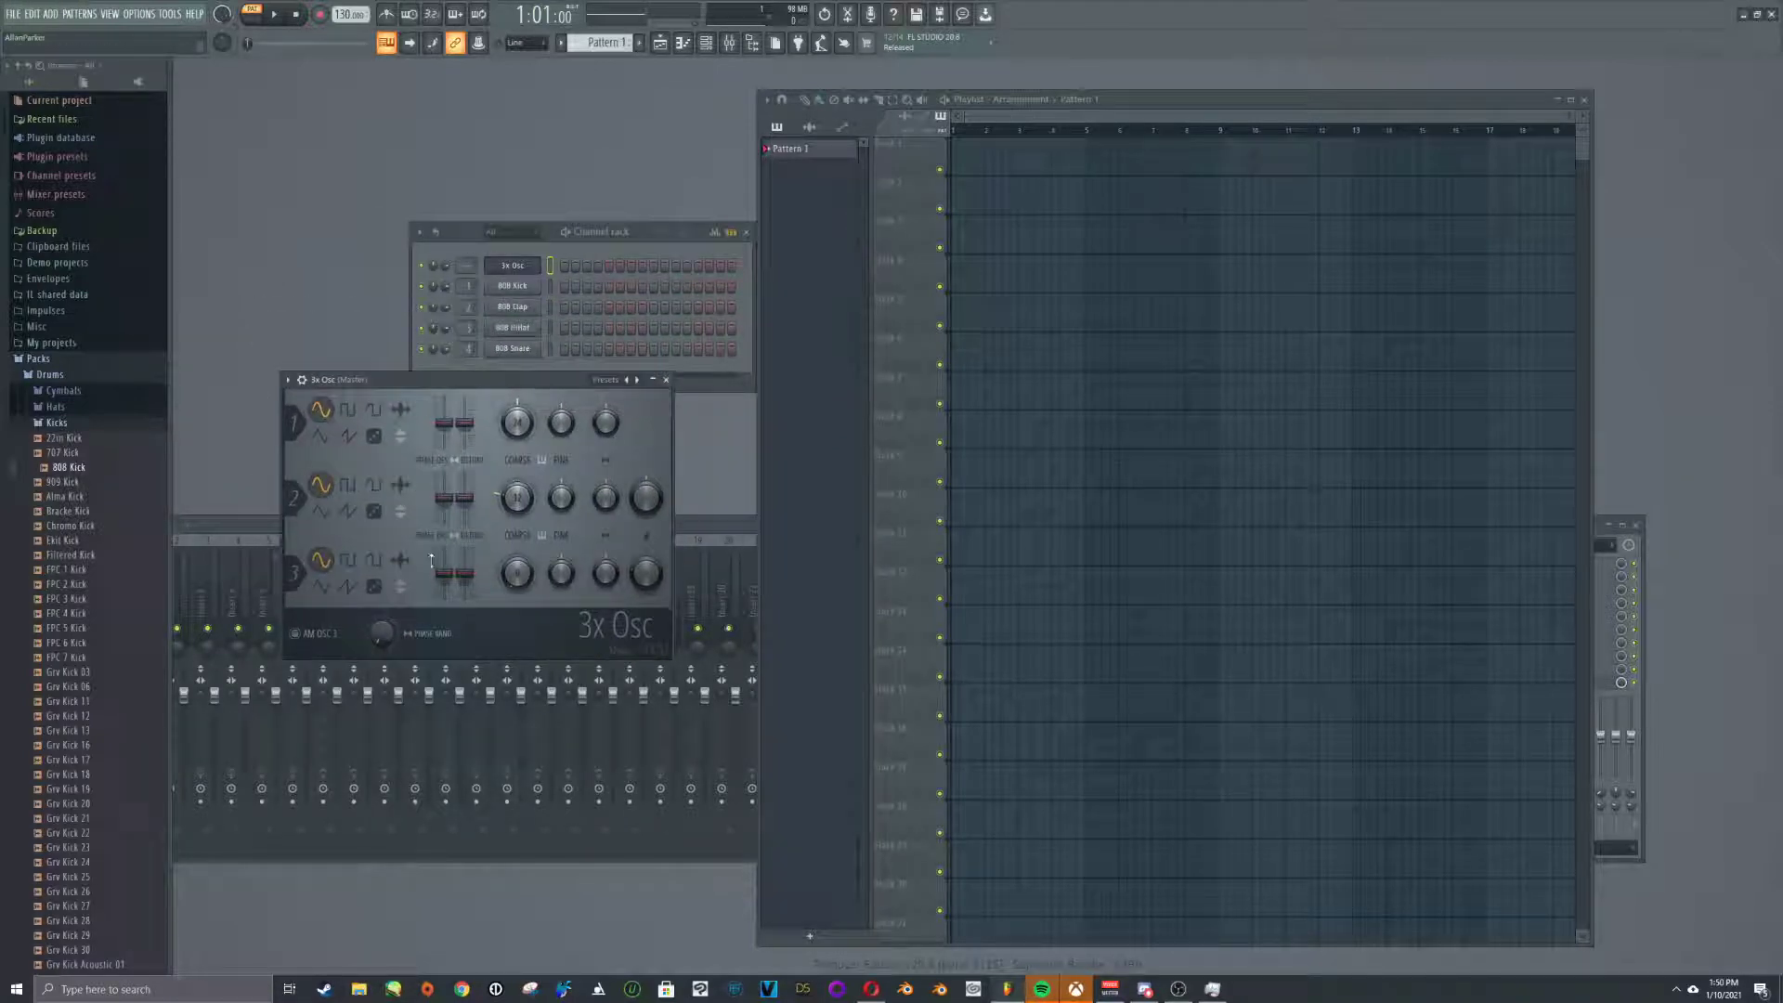
Insert a Harmless synth channel between 3x Osc and the 808 Kick, and shift the 3x Osc window slightly downward
right_click(534, 286)
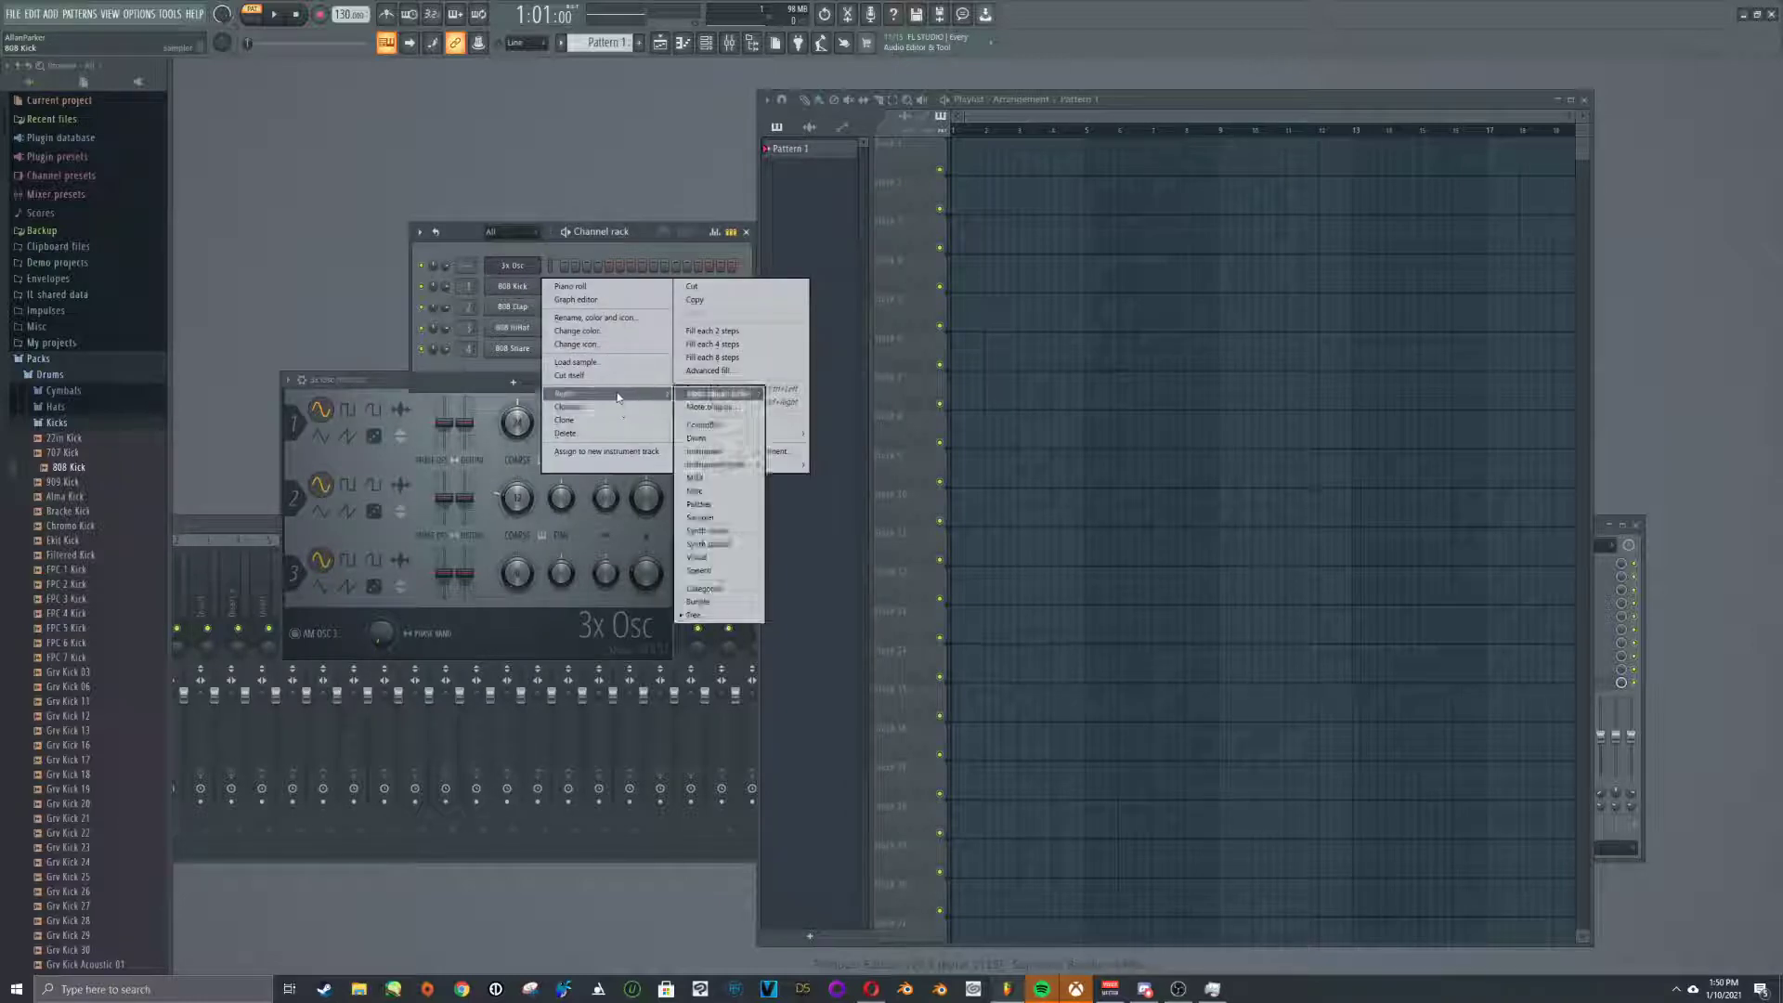
mouse_move(721, 537)
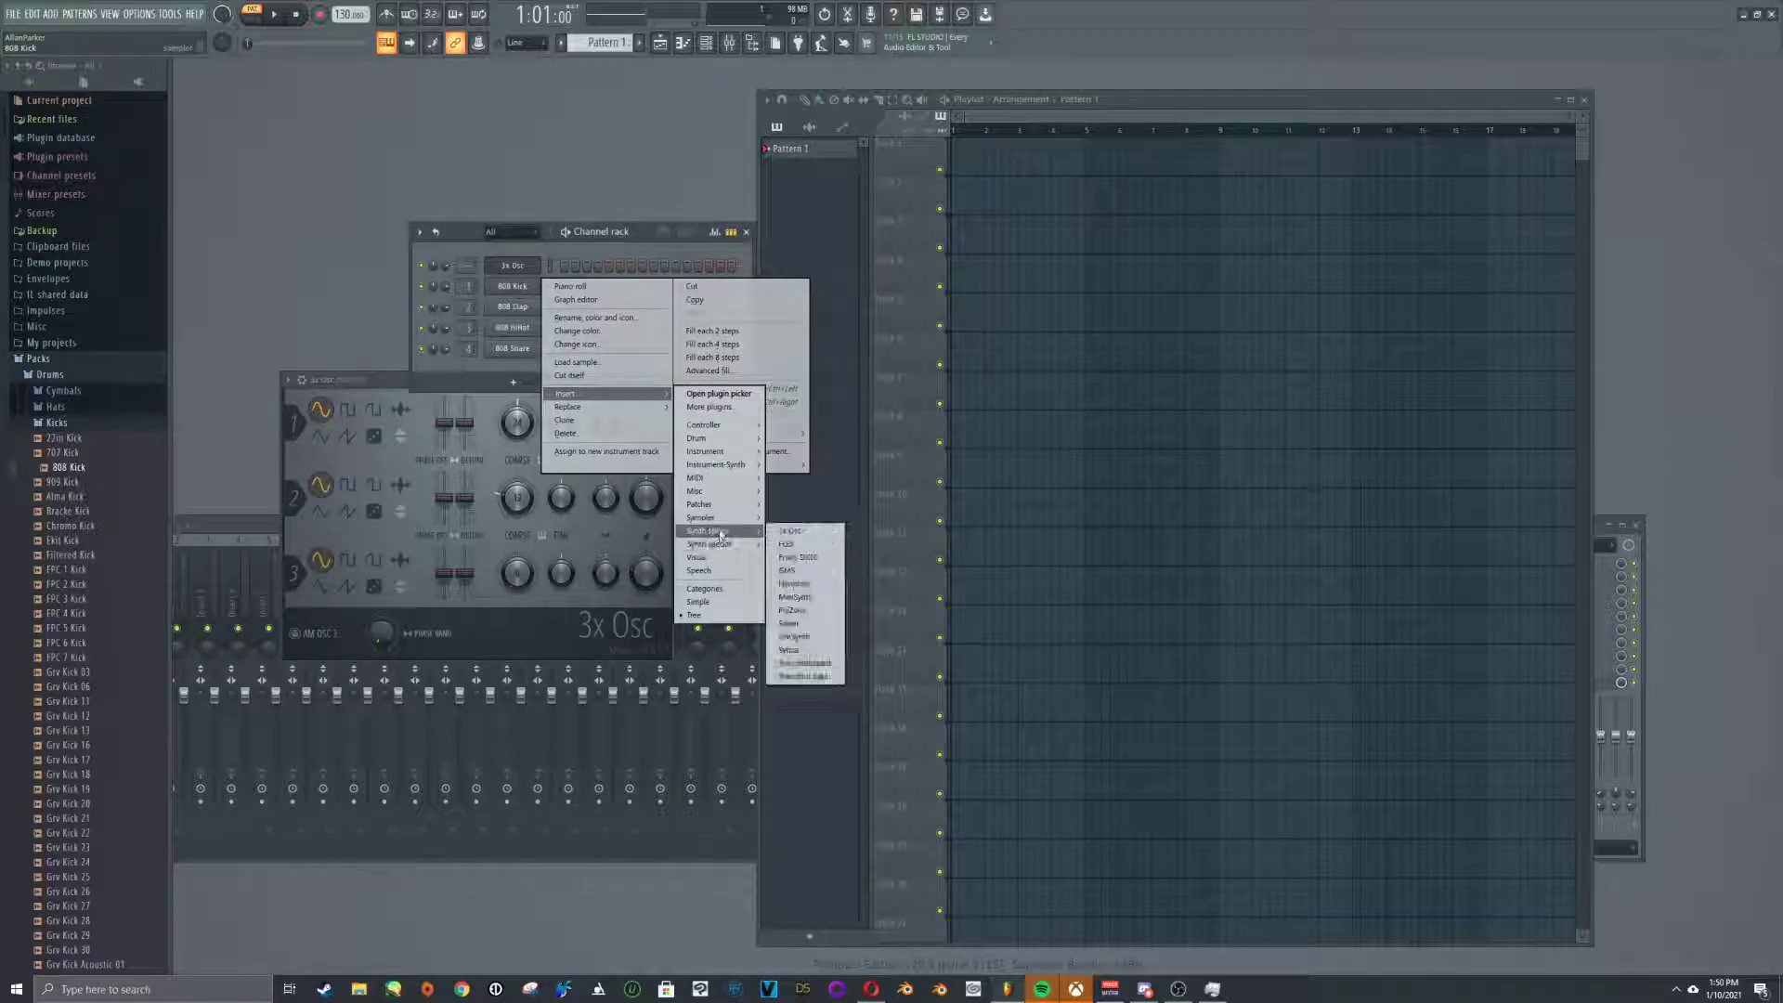
click(817, 585)
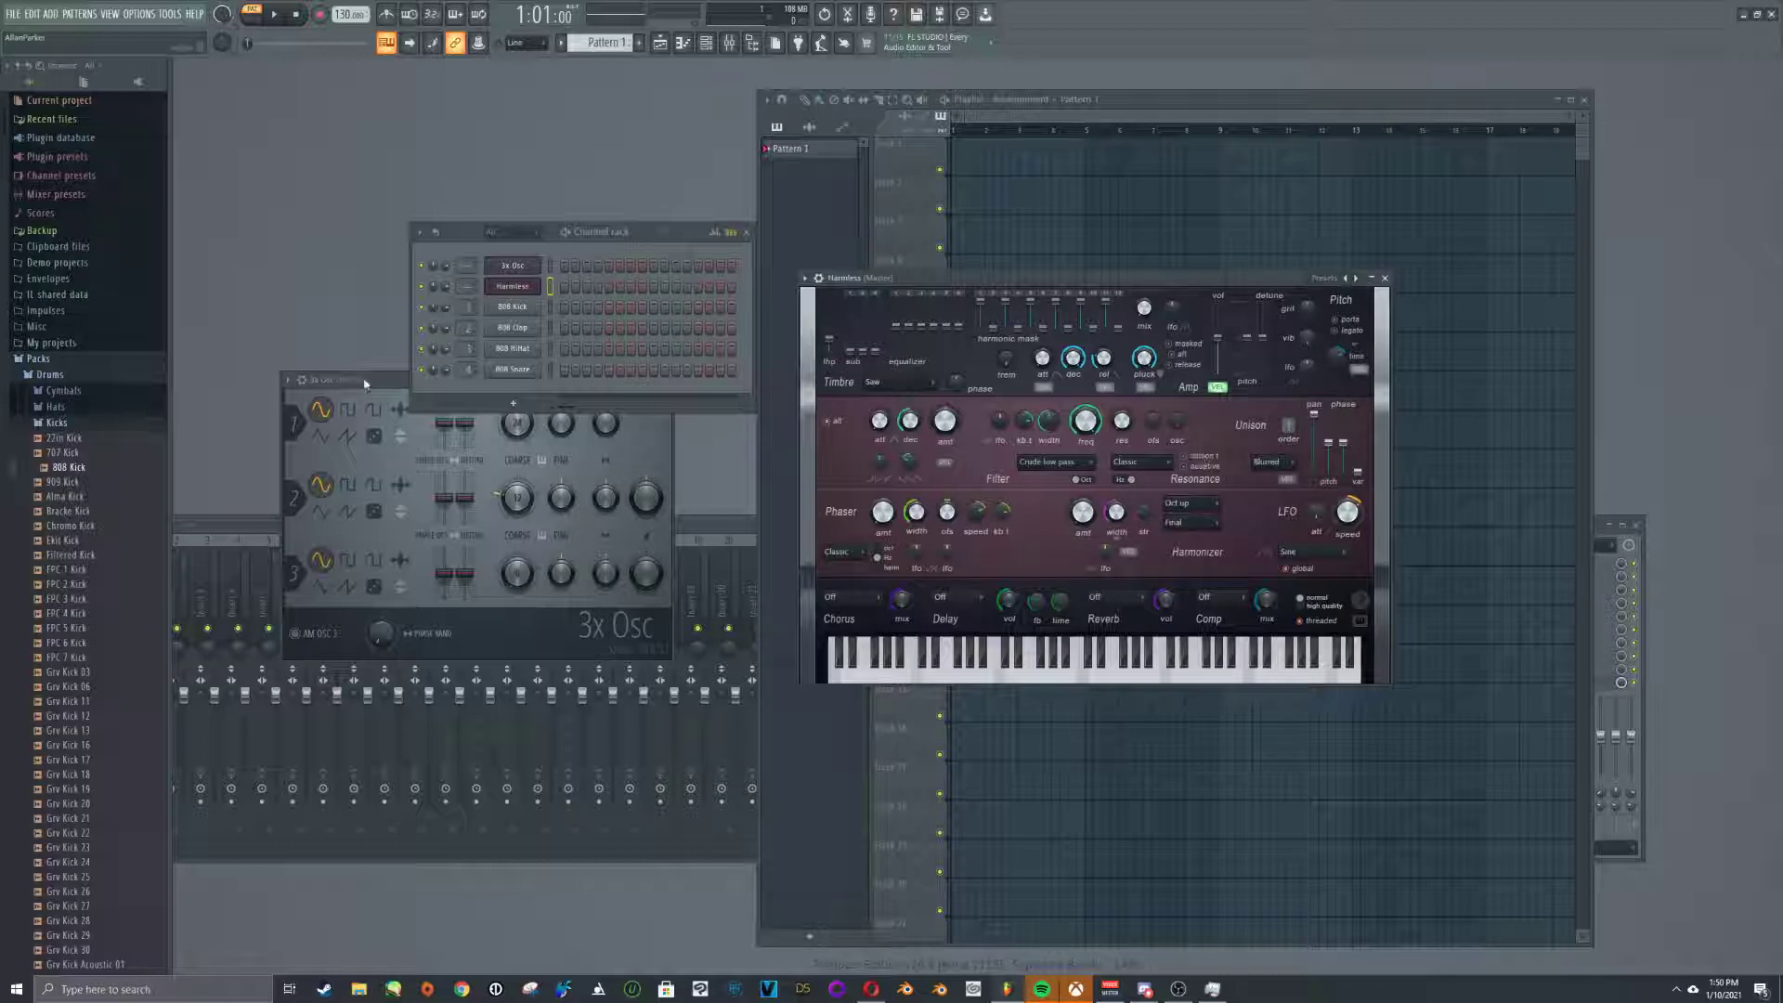
drag(369, 381, 376, 404)
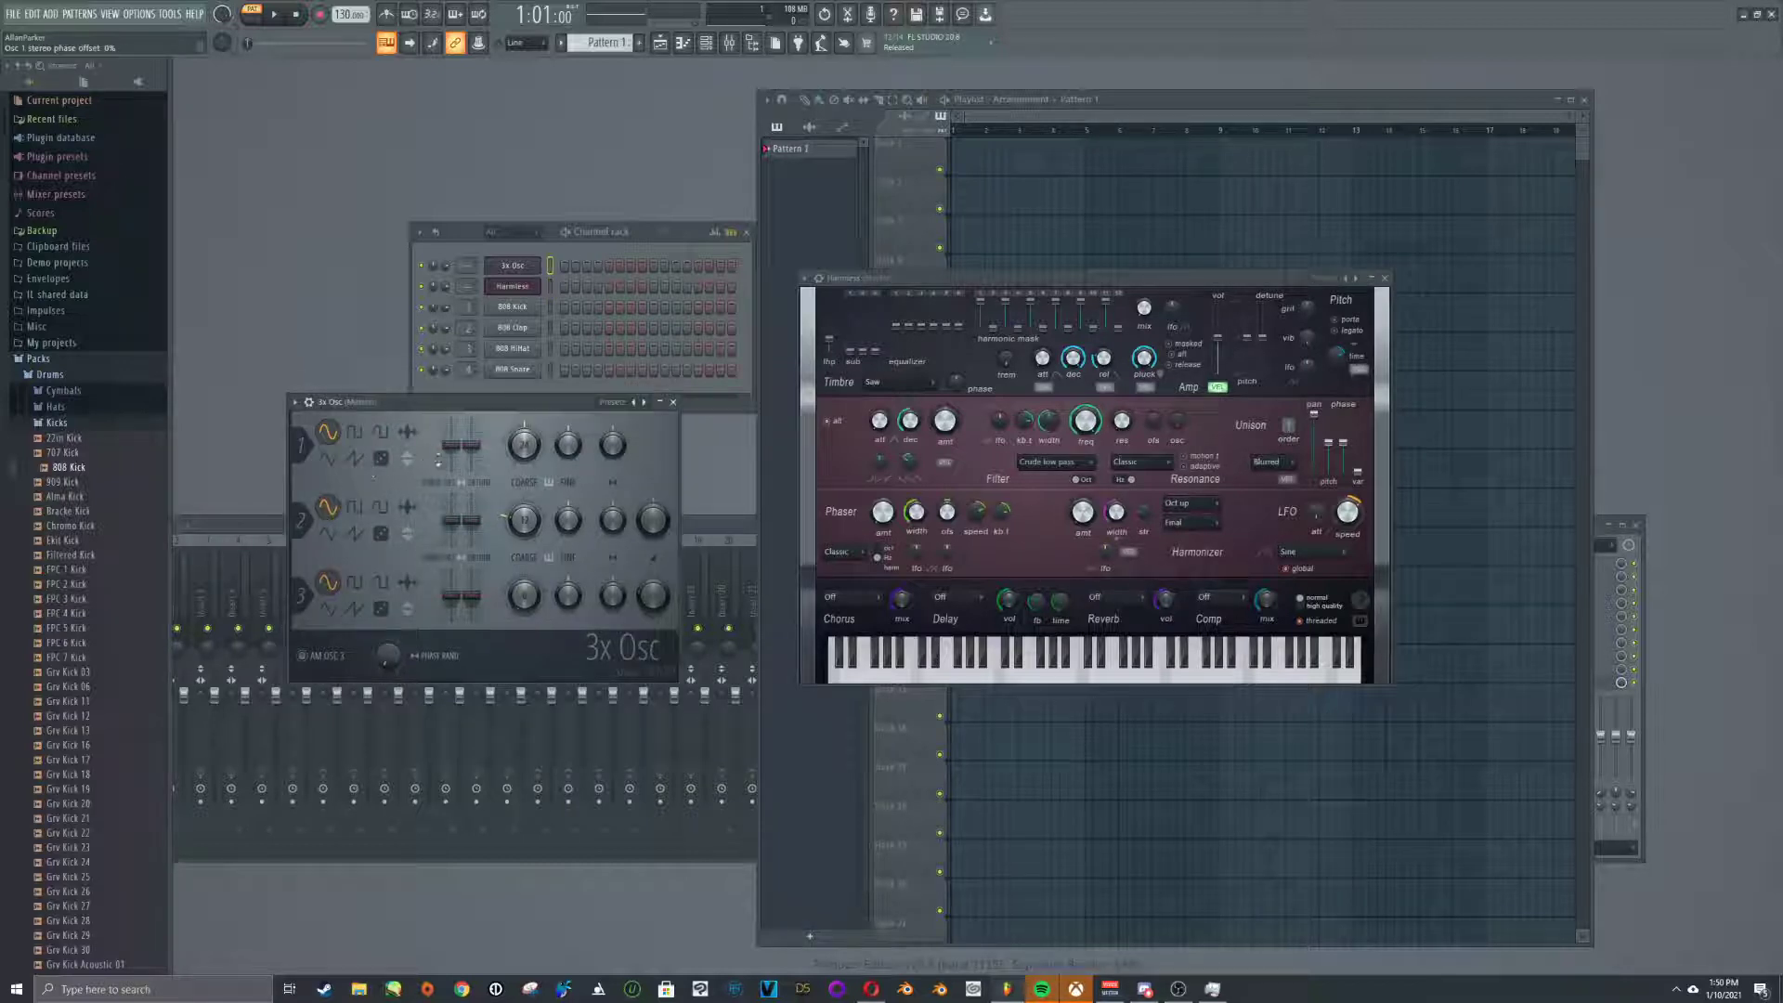
Load the Default preset in the 3x Osc synth
click(807, 291)
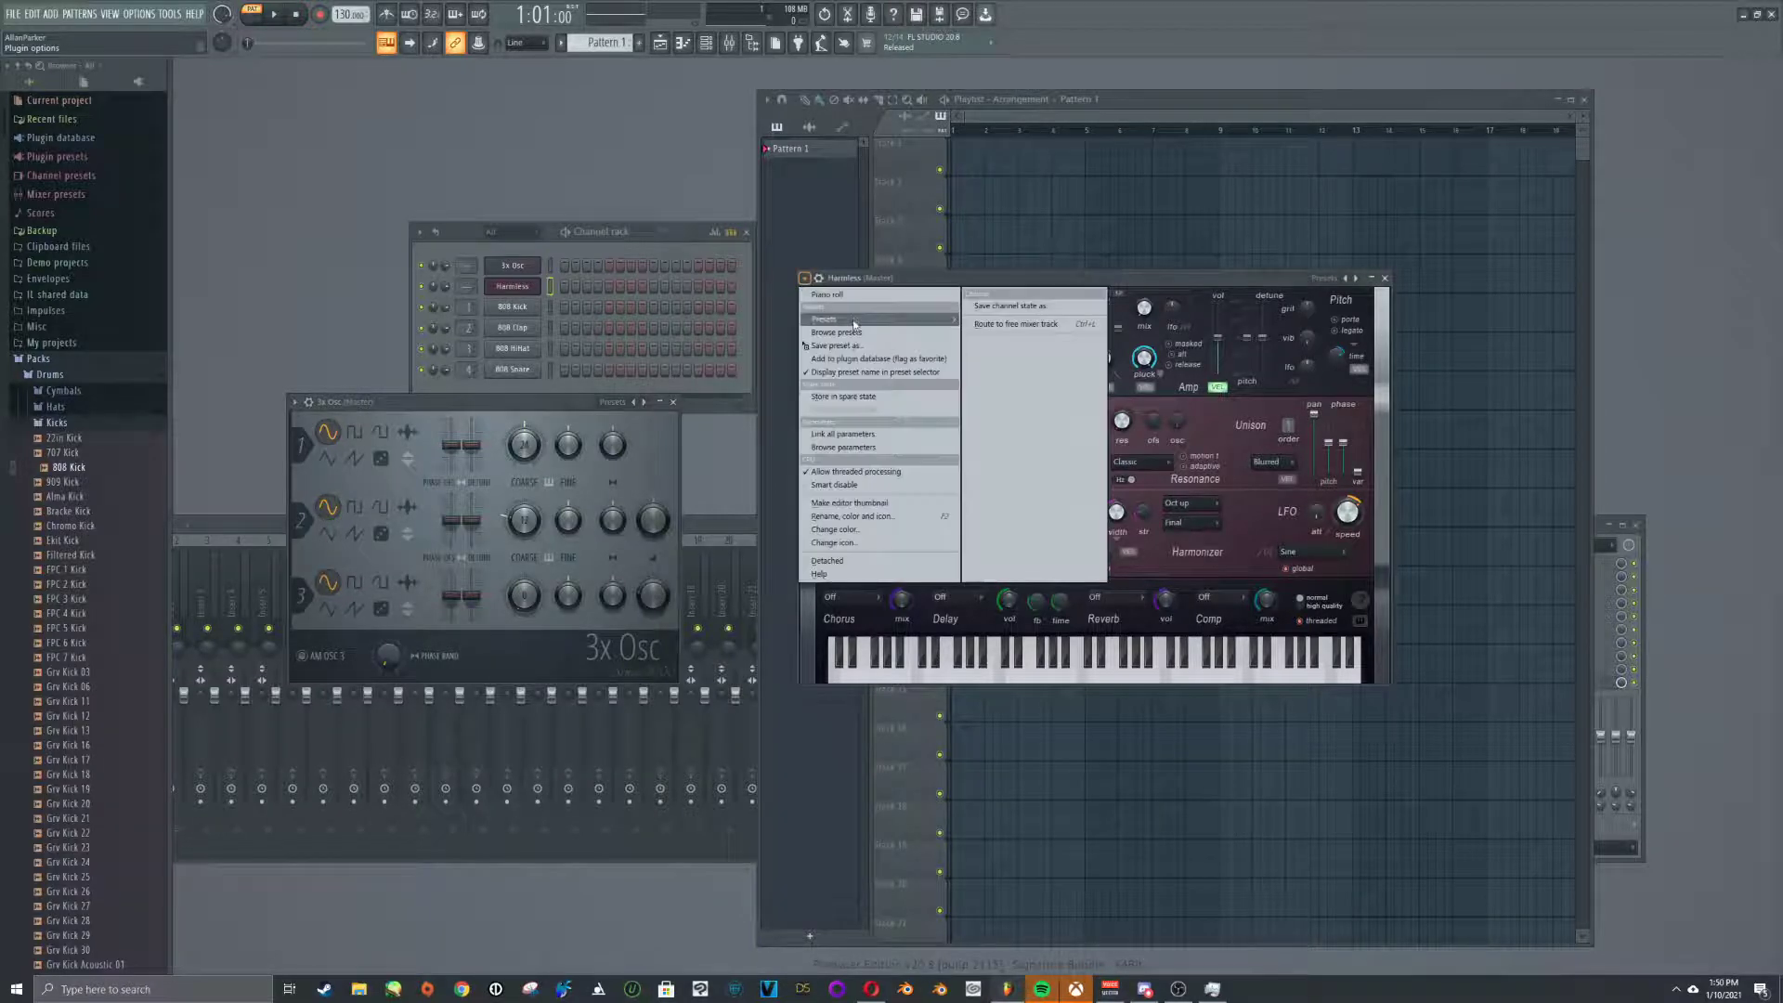
mouse_move(855, 321)
click(294, 409)
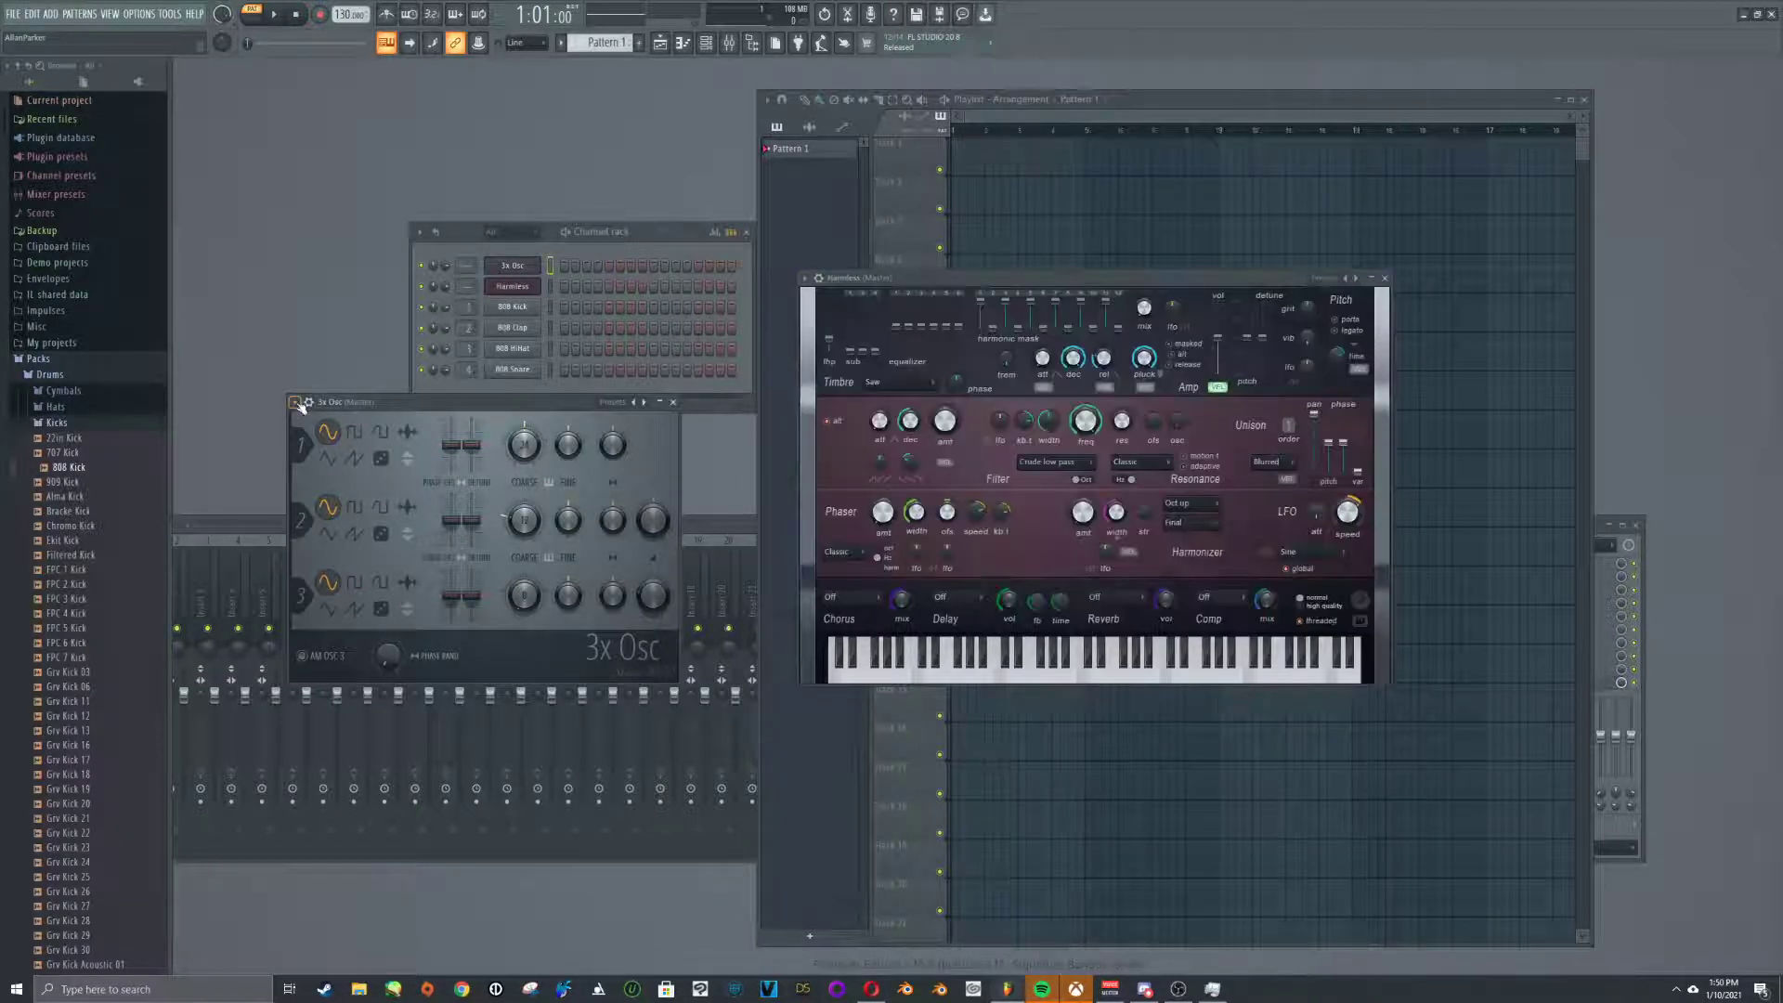
click(294, 402)
mouse_move(316, 443)
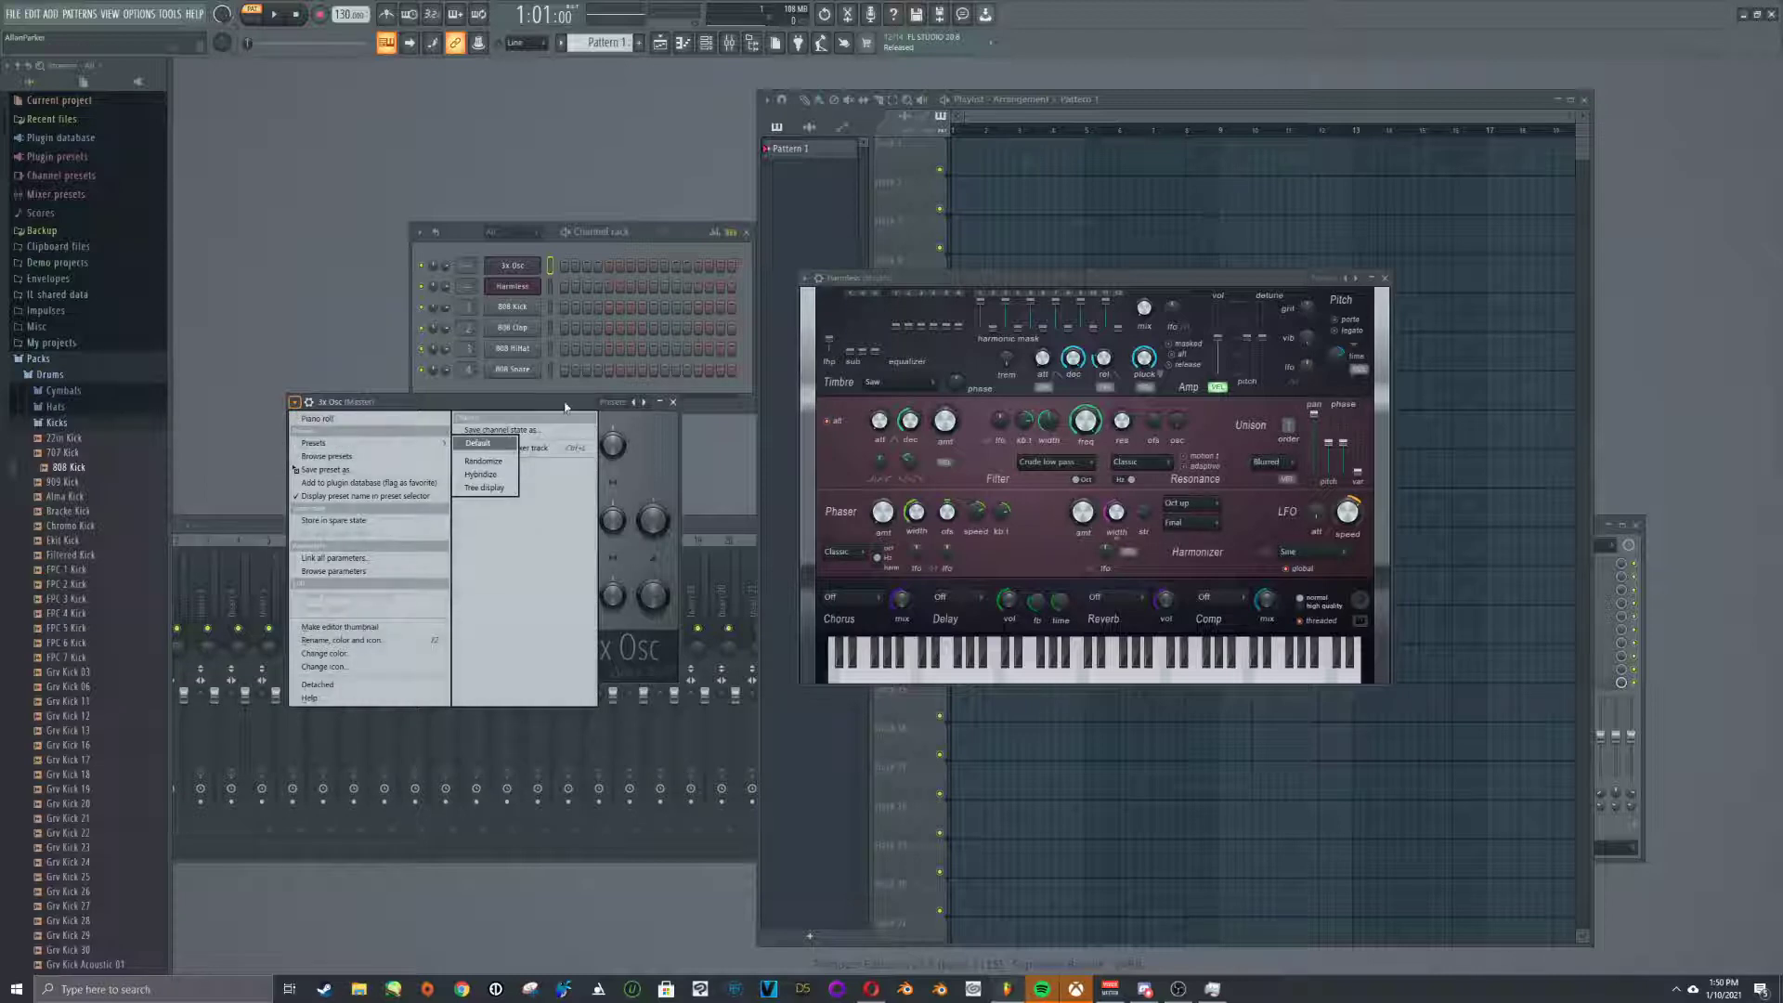
click(499, 451)
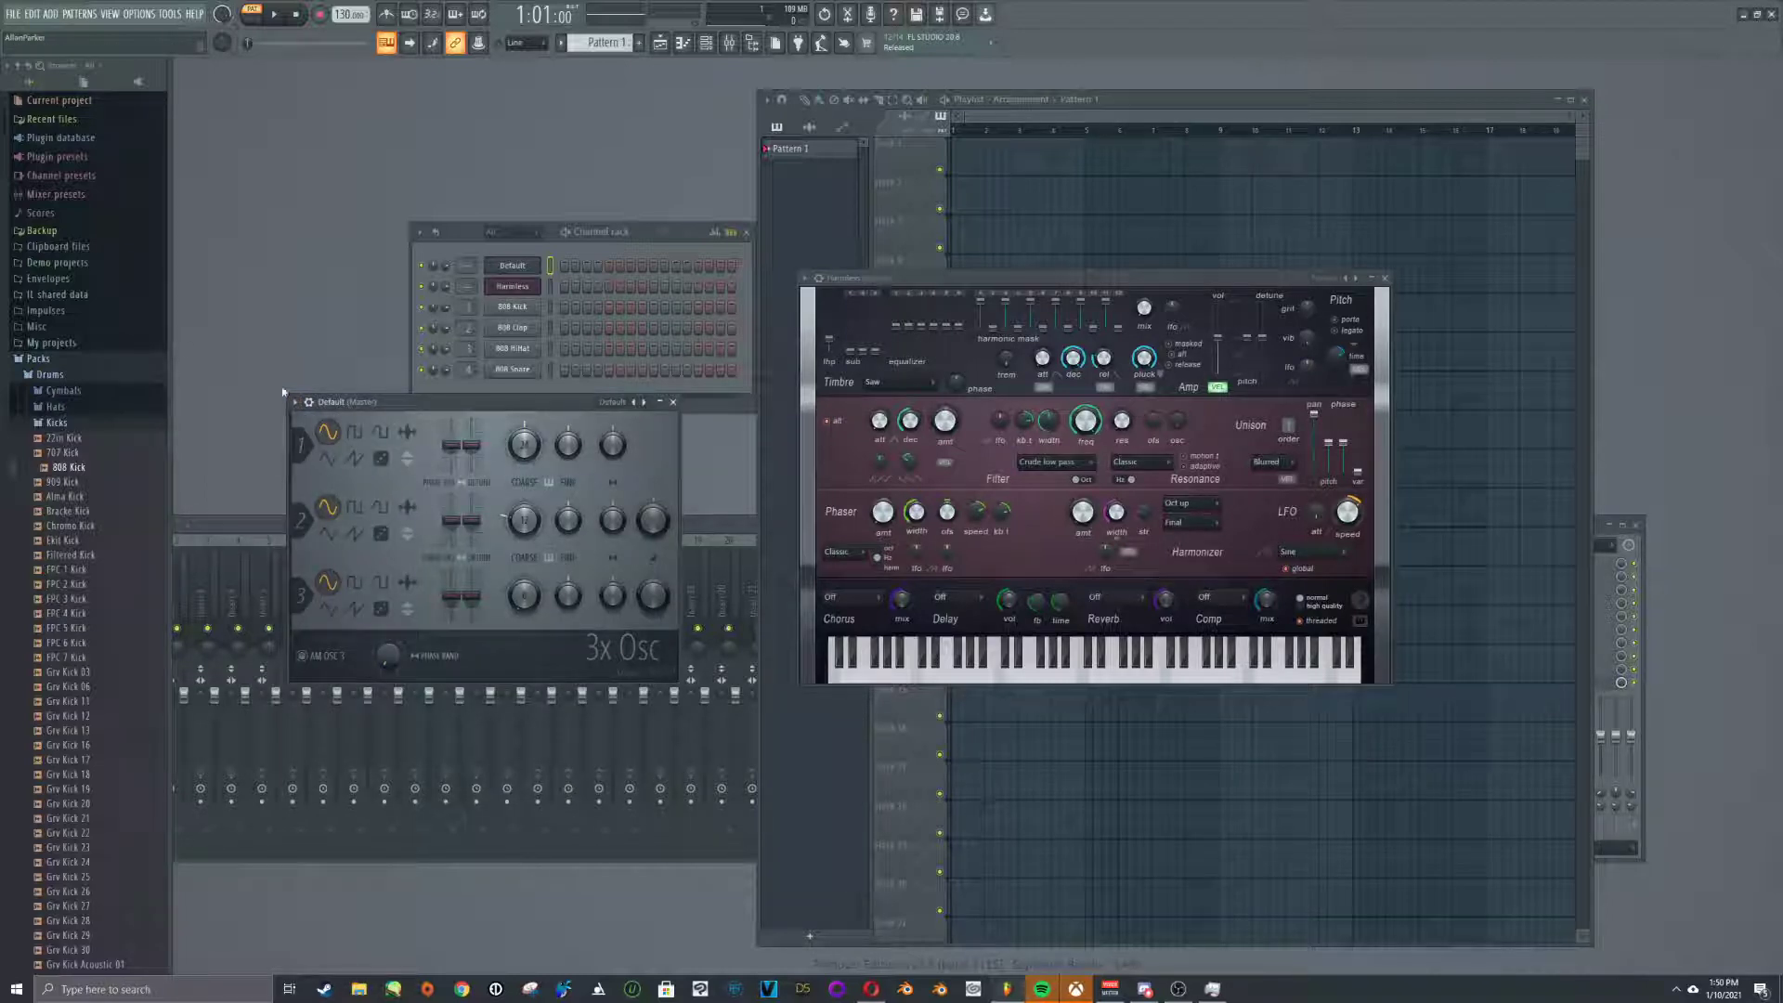
Load the BOC Pad NUC preset in Harmless and audition the synth on its keyboard before and after
click(980, 669)
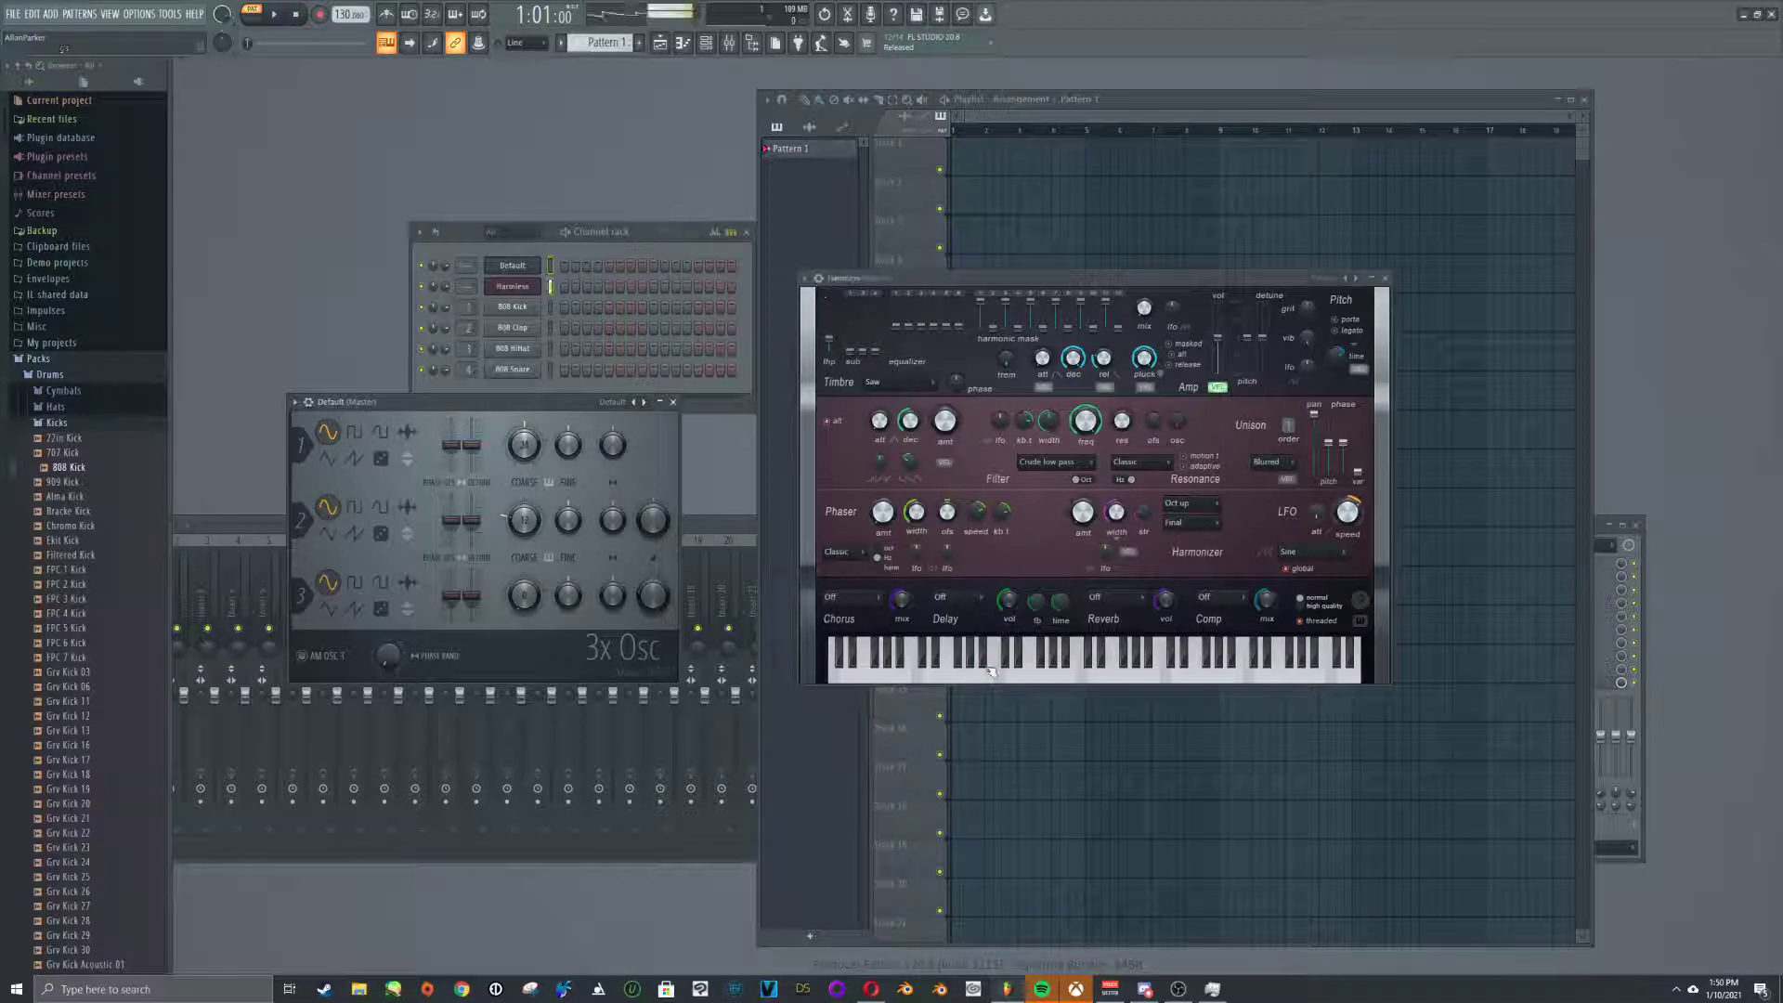
click(1076, 675)
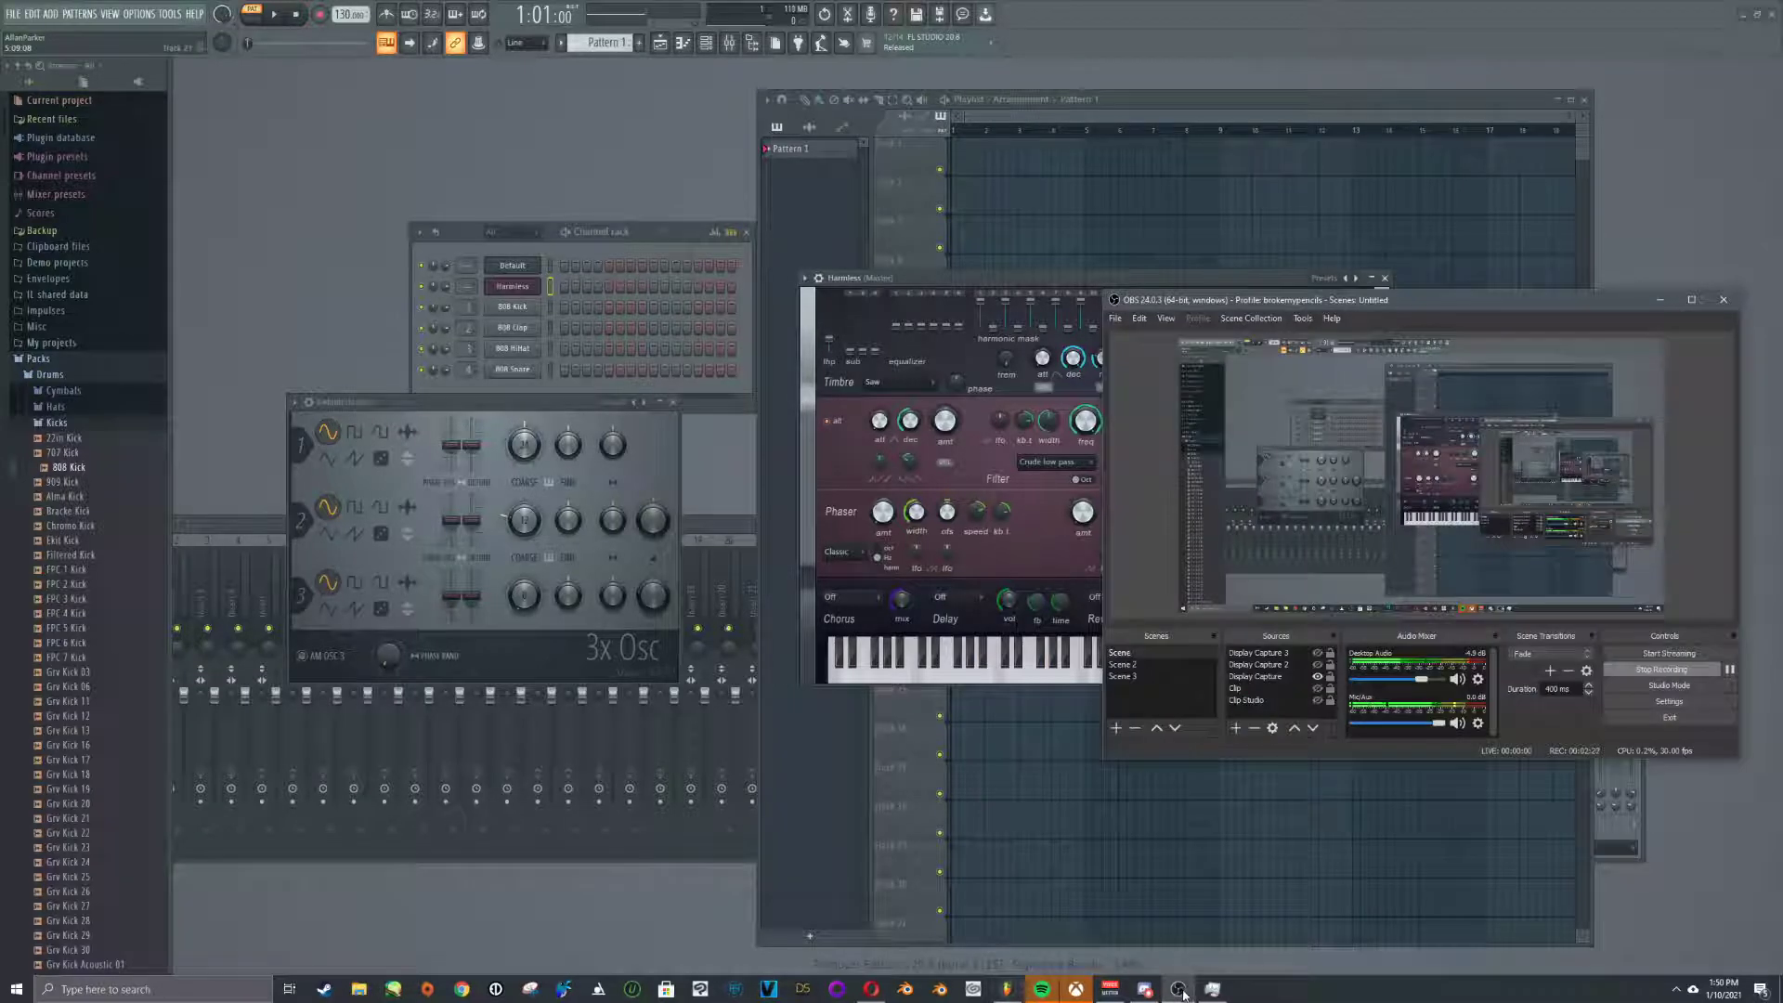
click(804, 278)
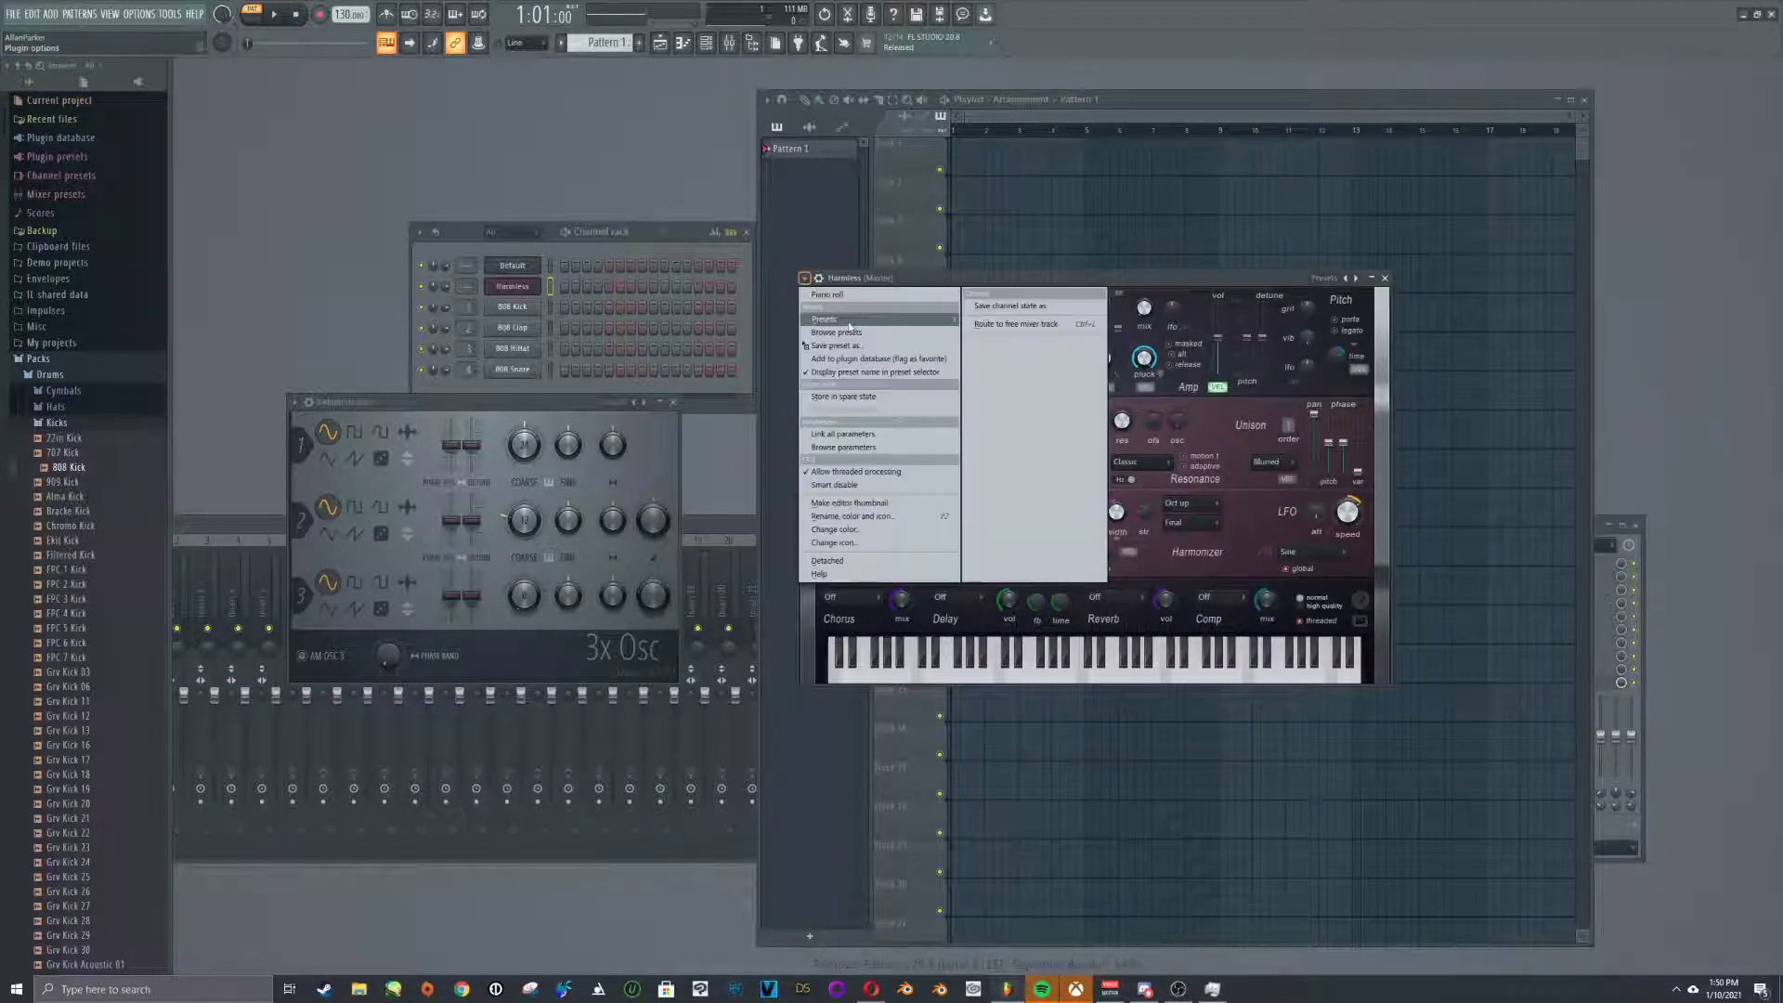
mouse_move(959, 332)
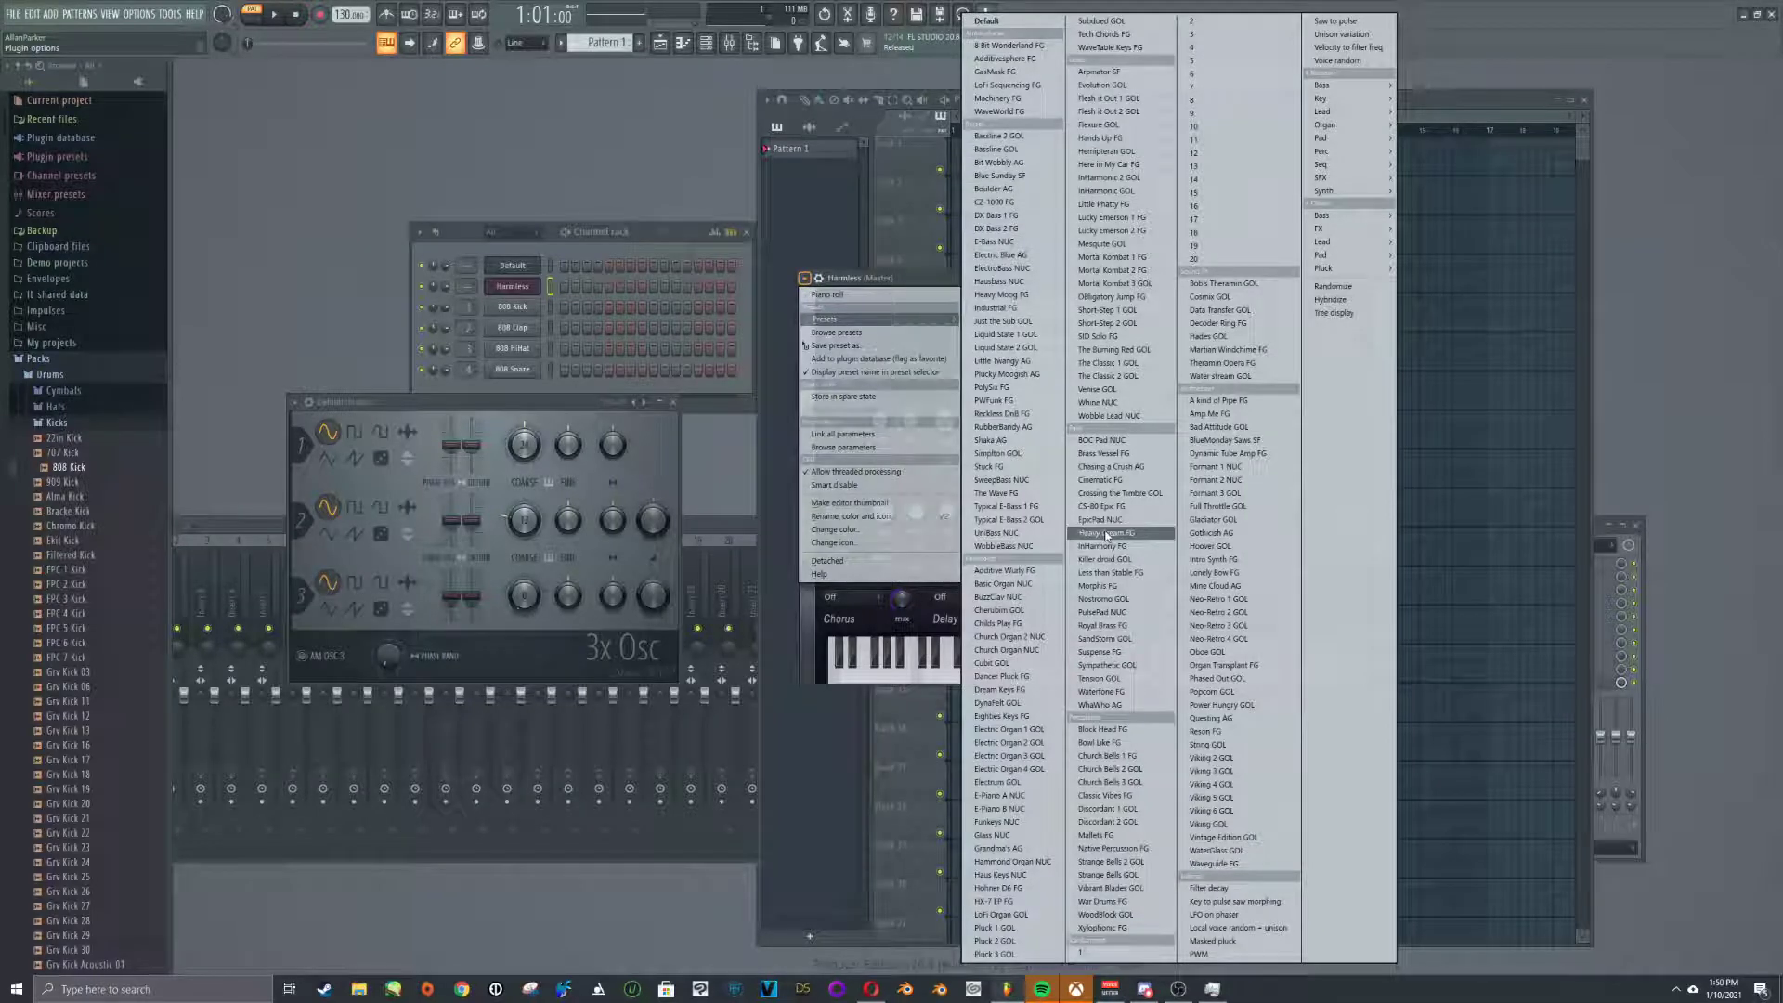
click(1104, 440)
click(1027, 670)
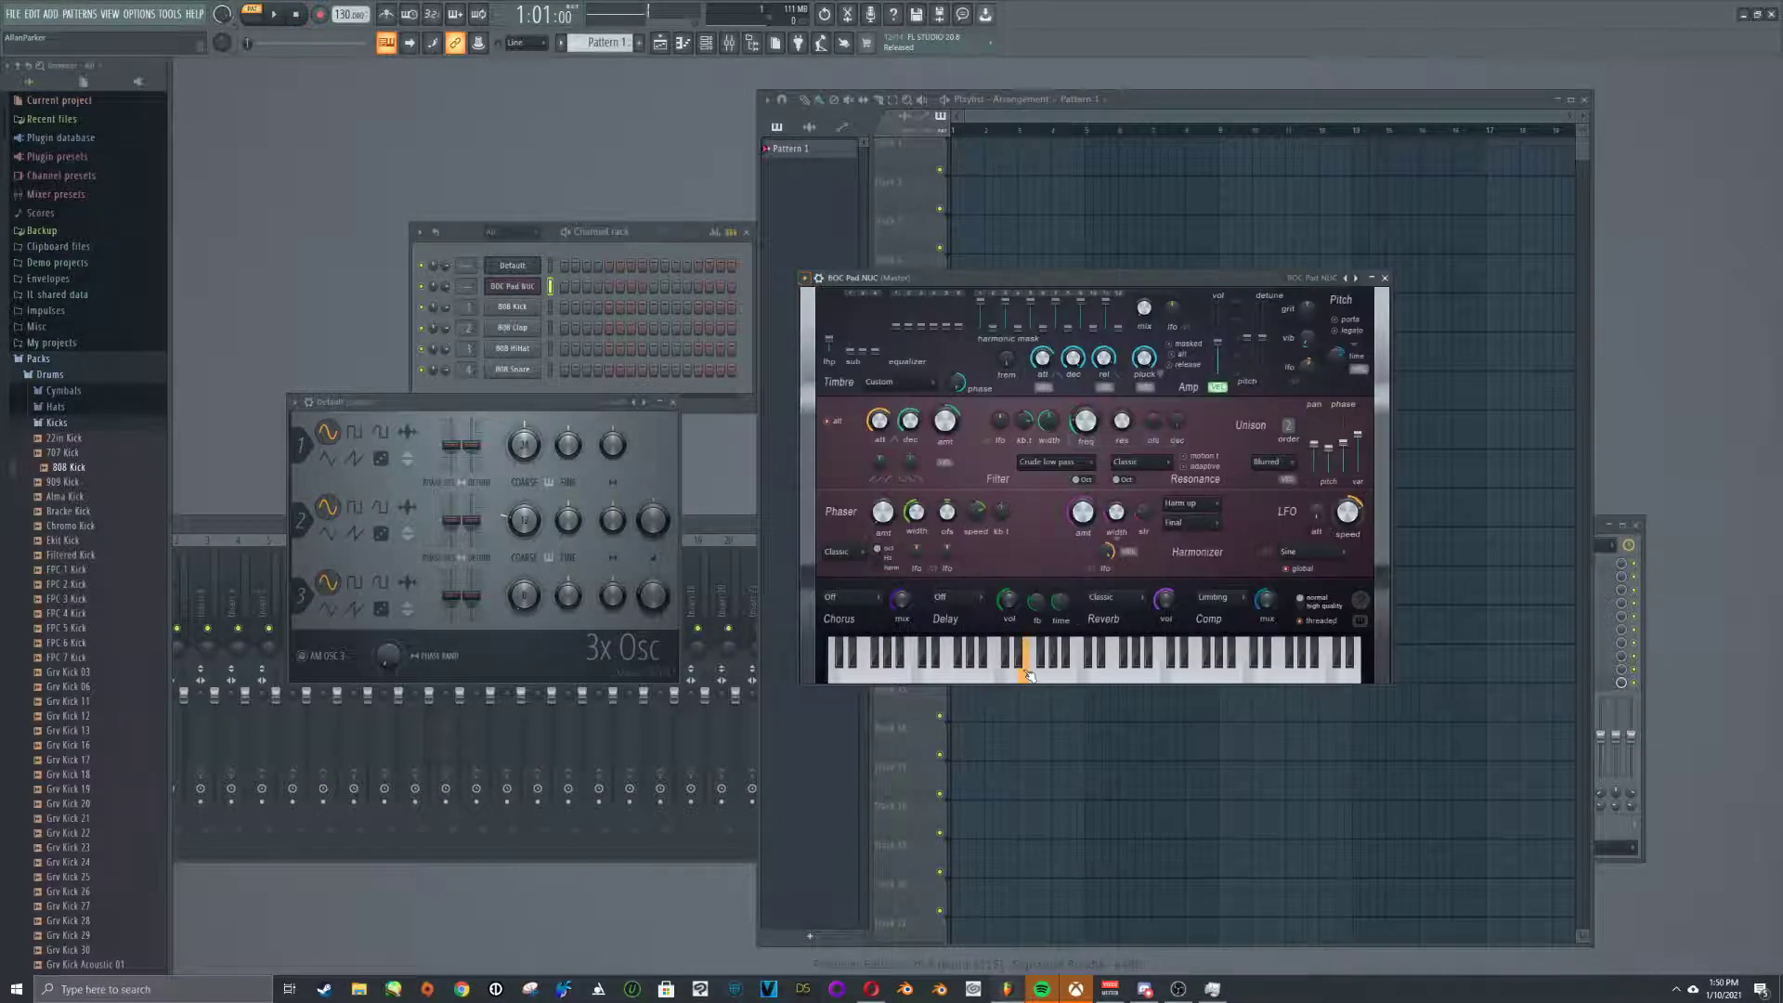
click(1119, 673)
click(1099, 679)
Audition the noise and square waveforms on oscillator 1 of 3x Osc and return it to the sine wave
click(520, 268)
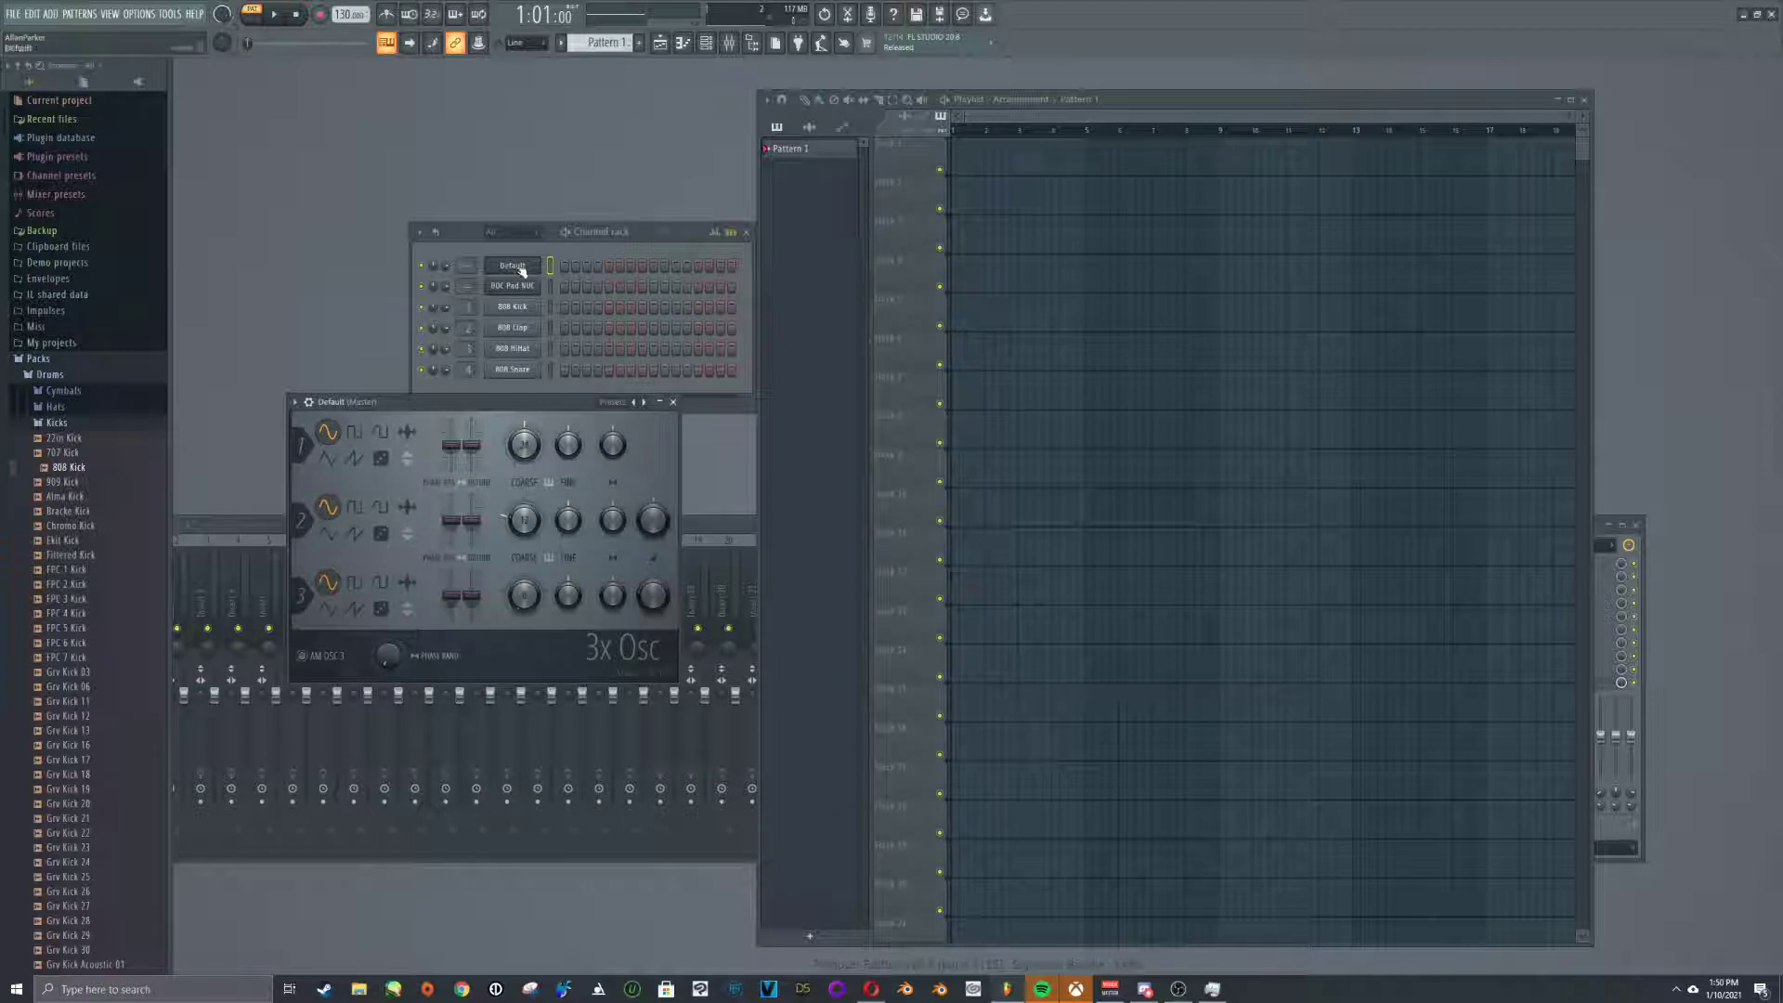
key(z)
click(381, 458)
click(517, 268)
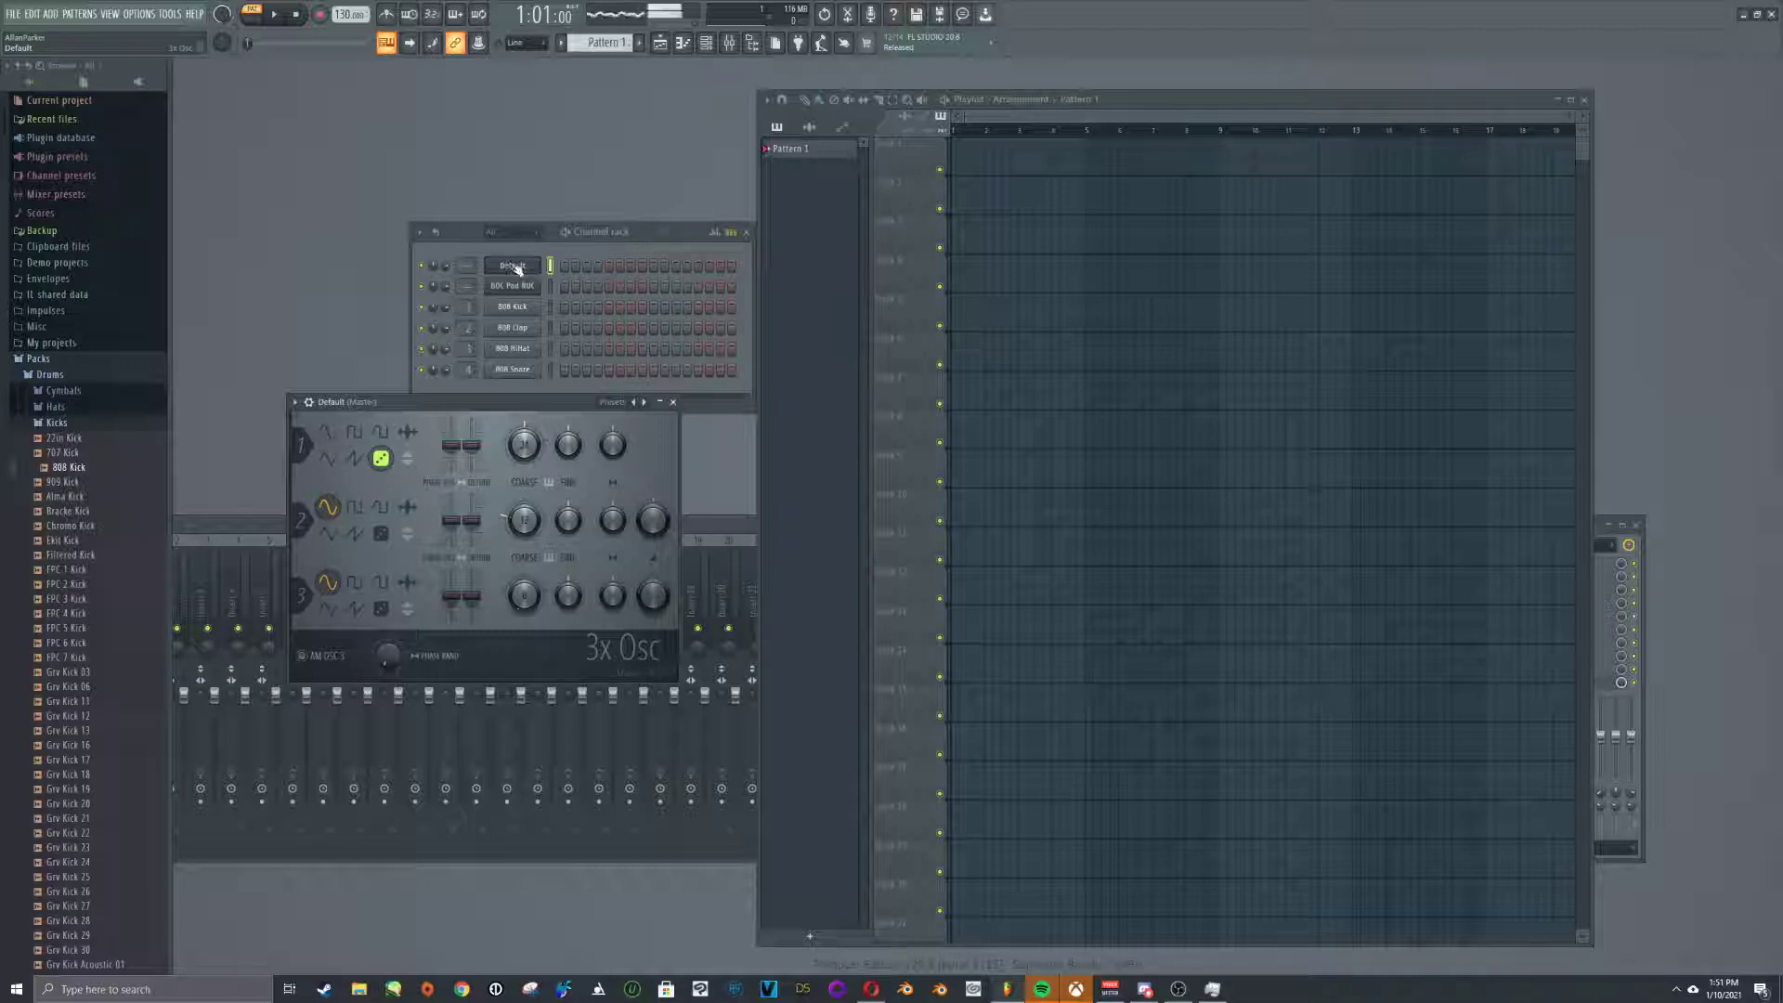
click(354, 431)
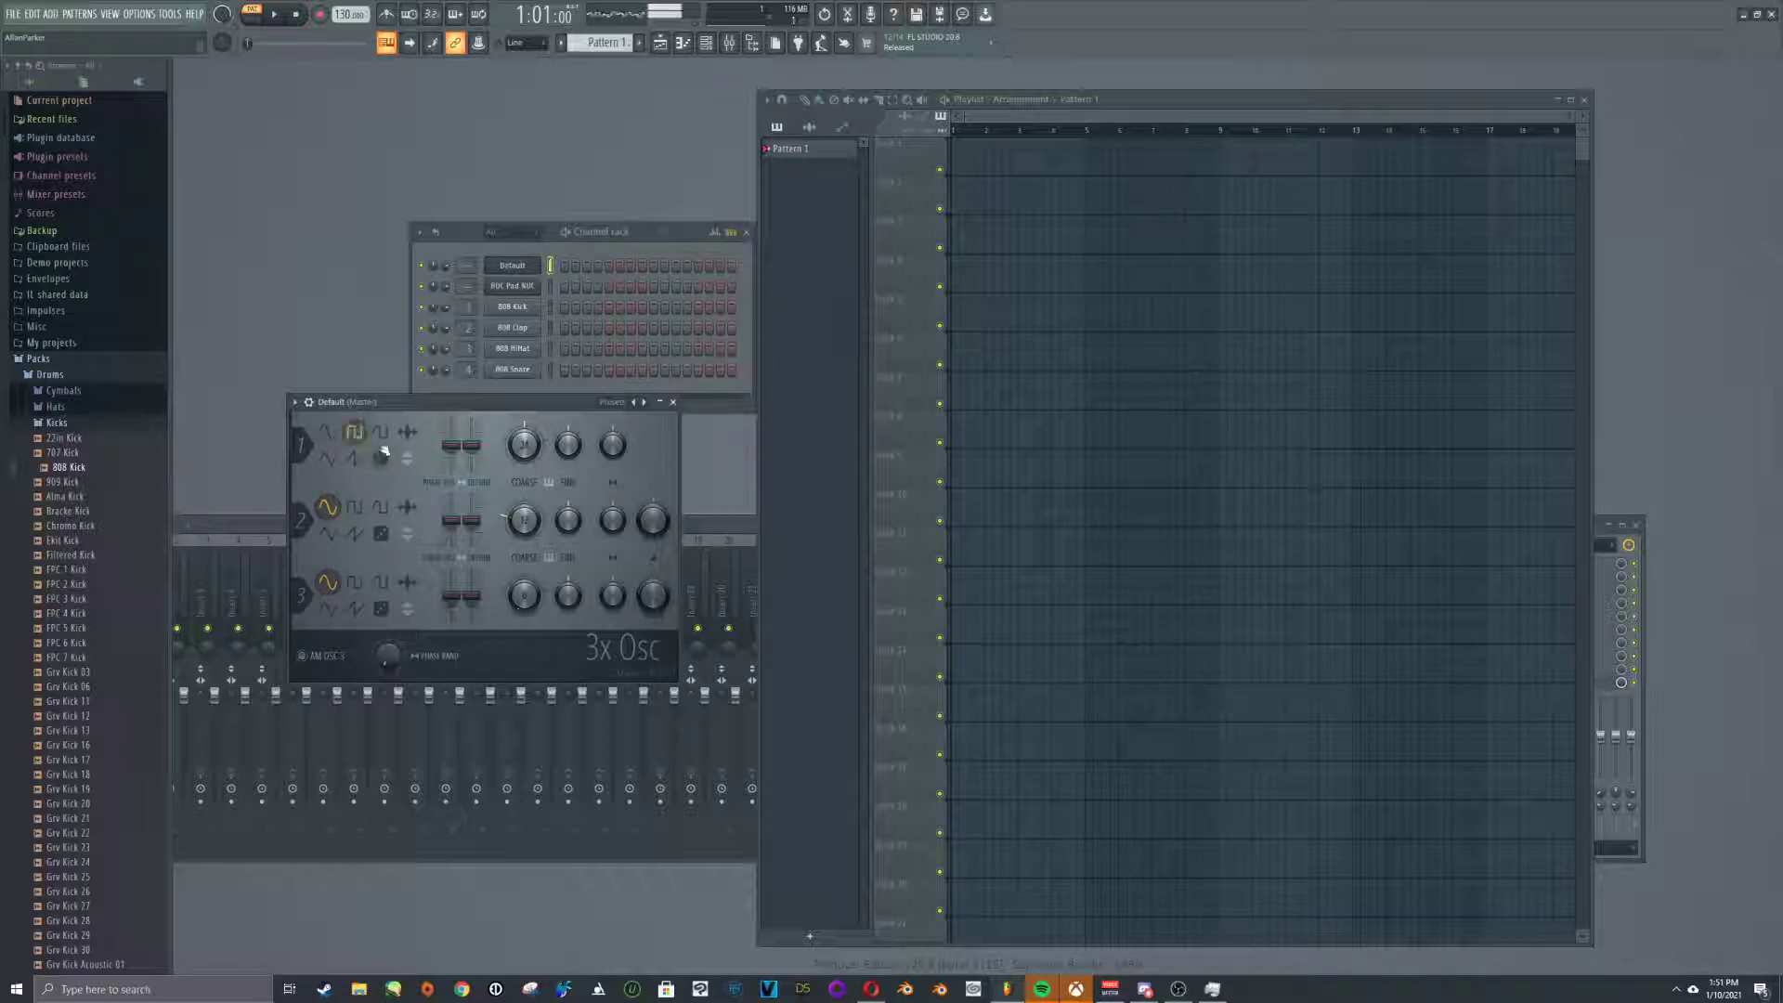
click(328, 431)
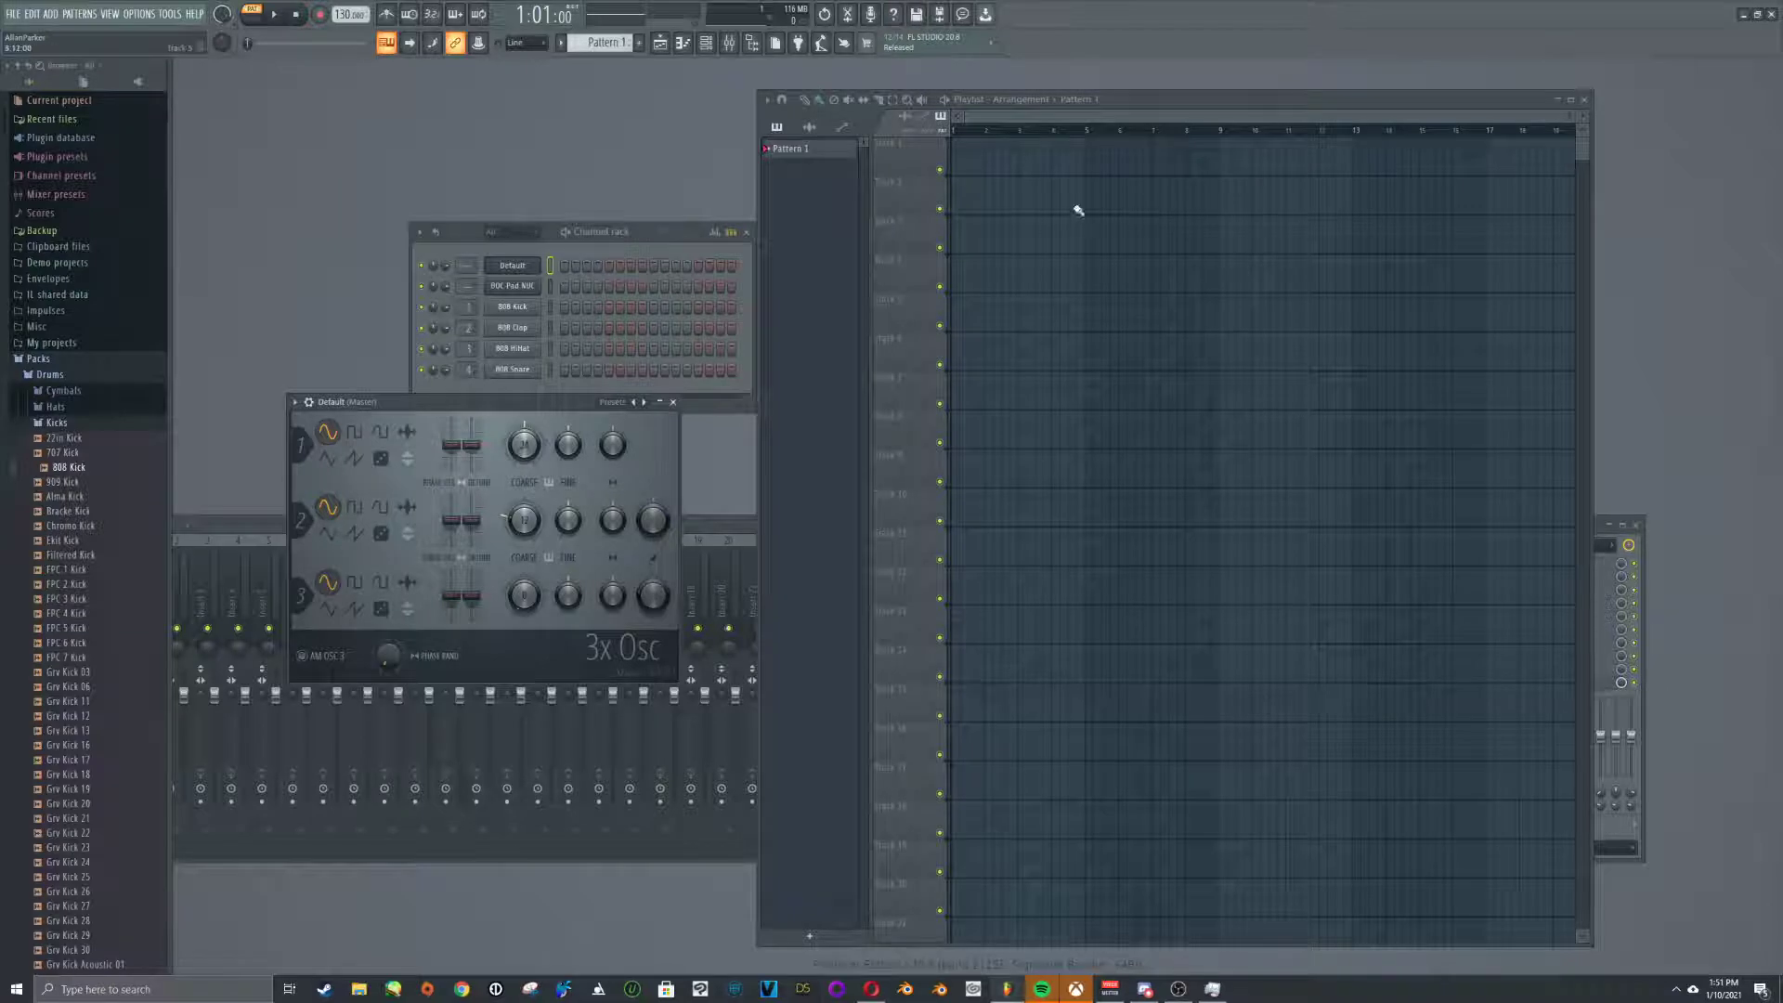
Open the 3x Osc channel's piano roll as a floating window over the playlist, beside the channel rack
drag(1179, 99, 1231, 84)
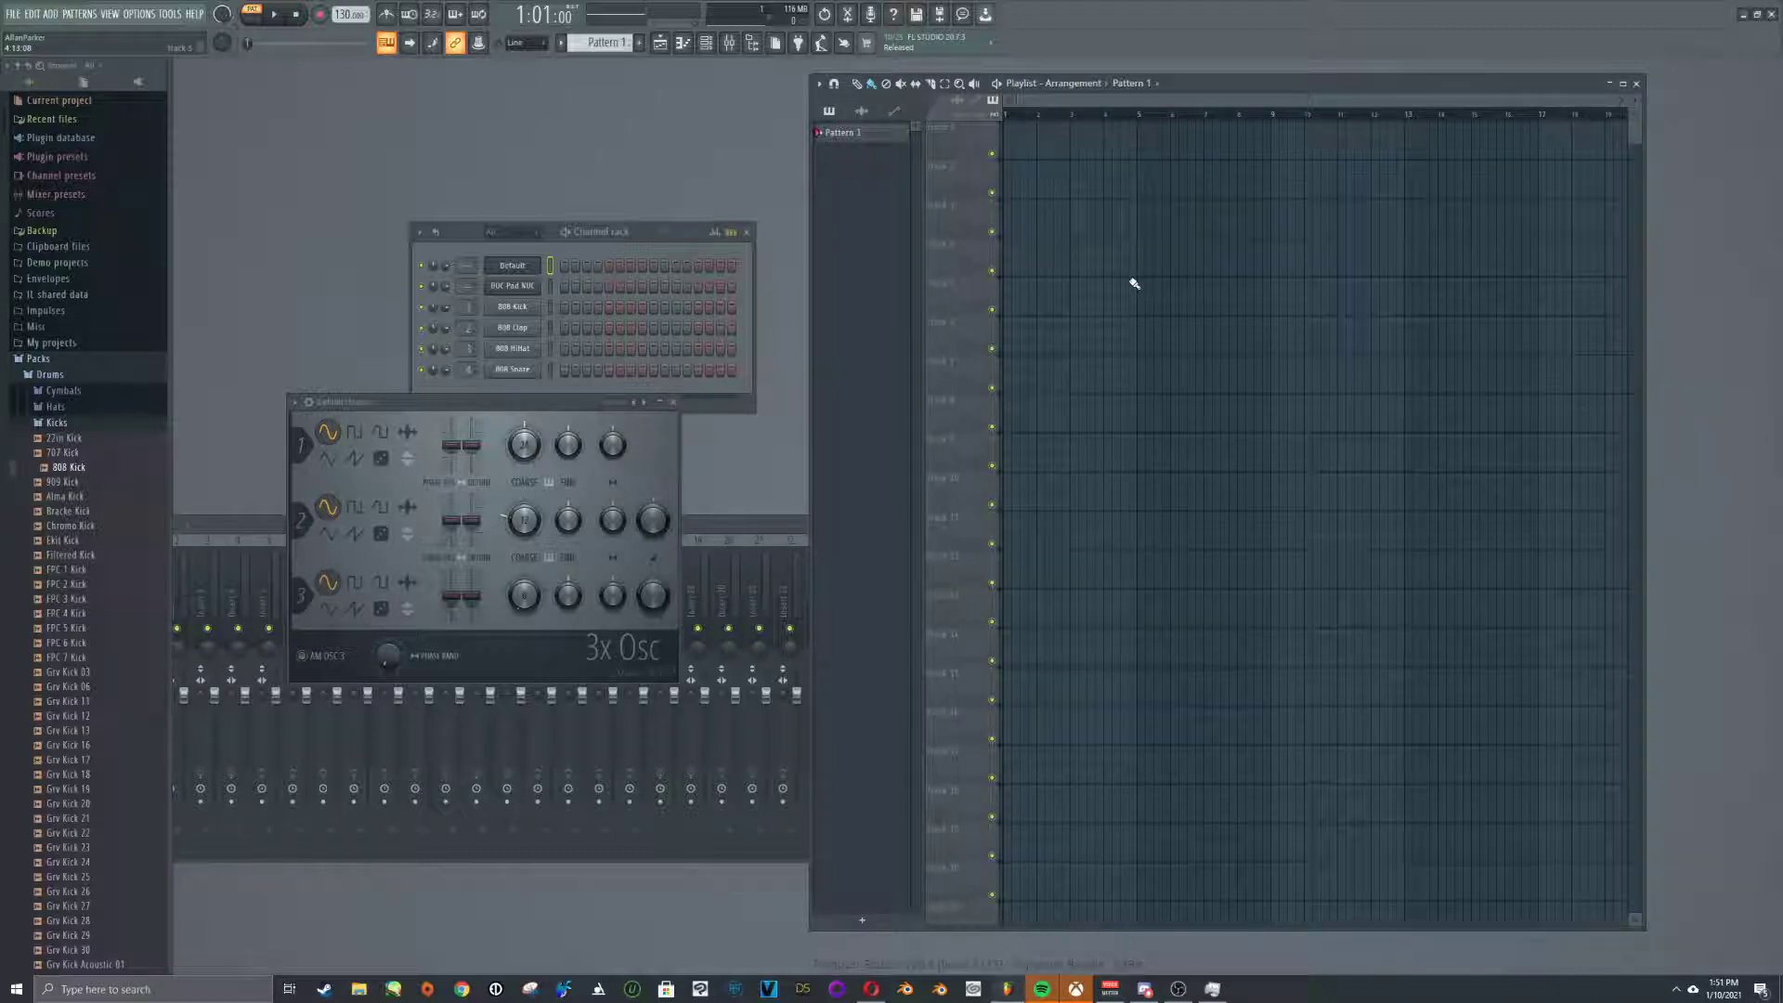
right_click(526, 268)
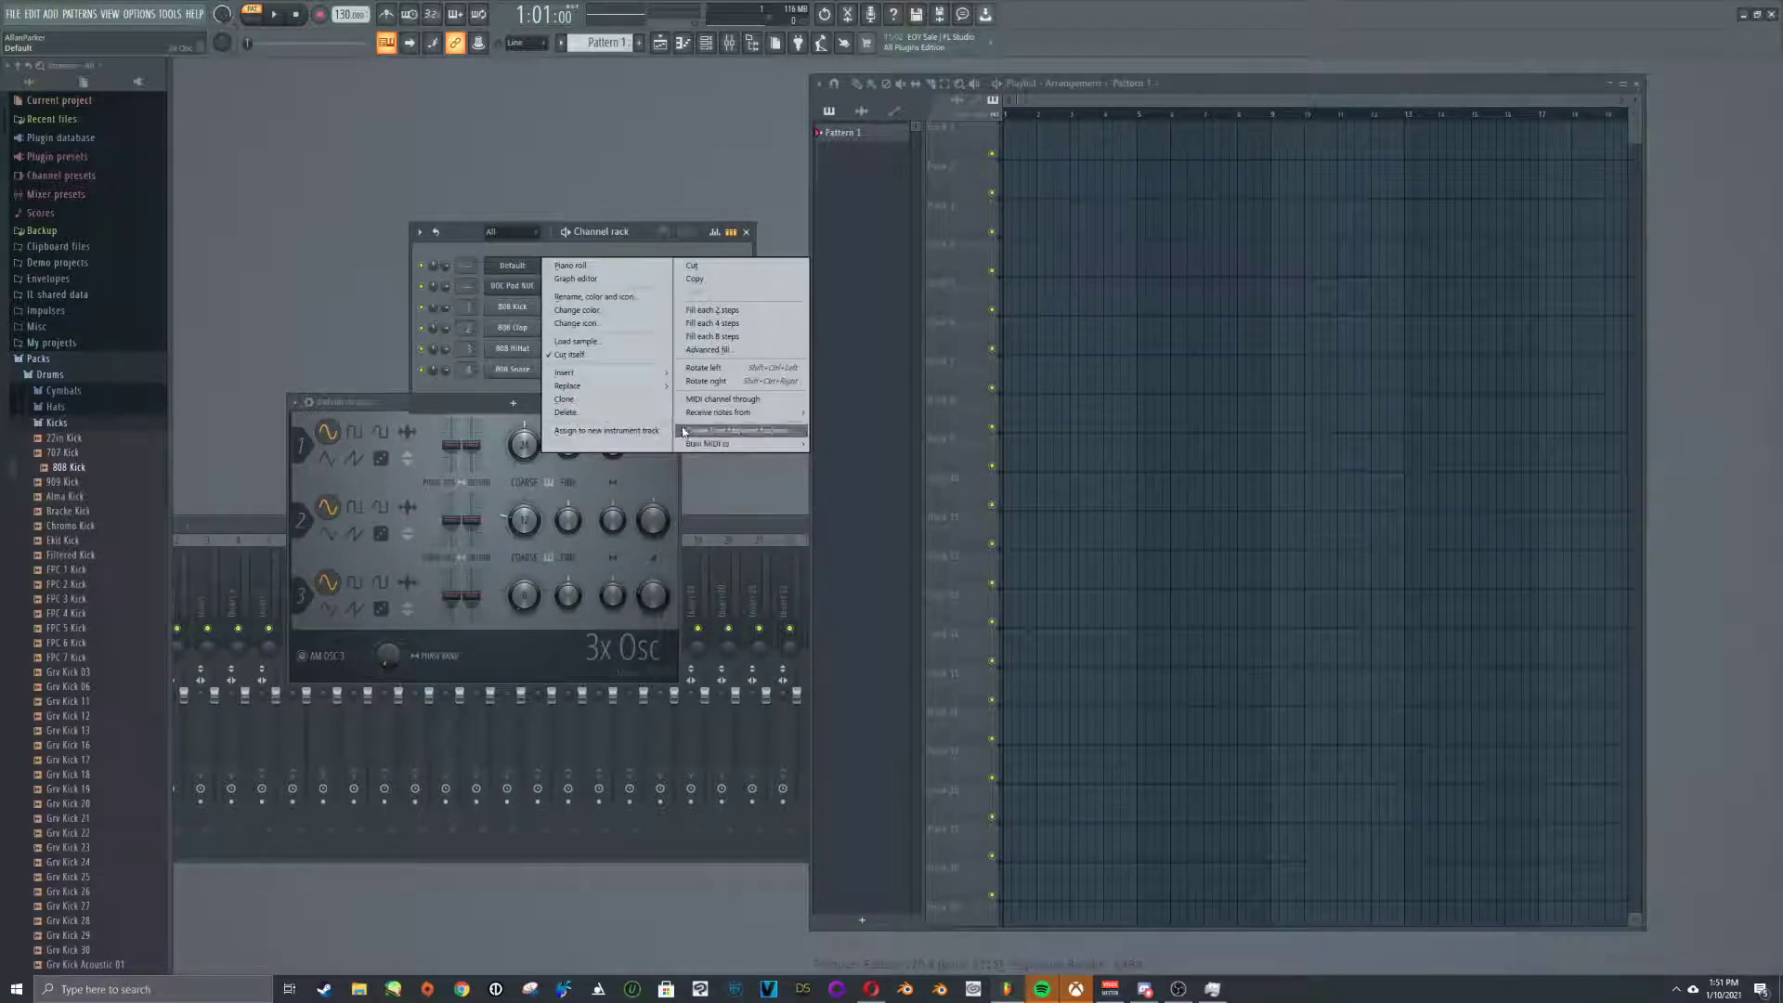
click(474, 270)
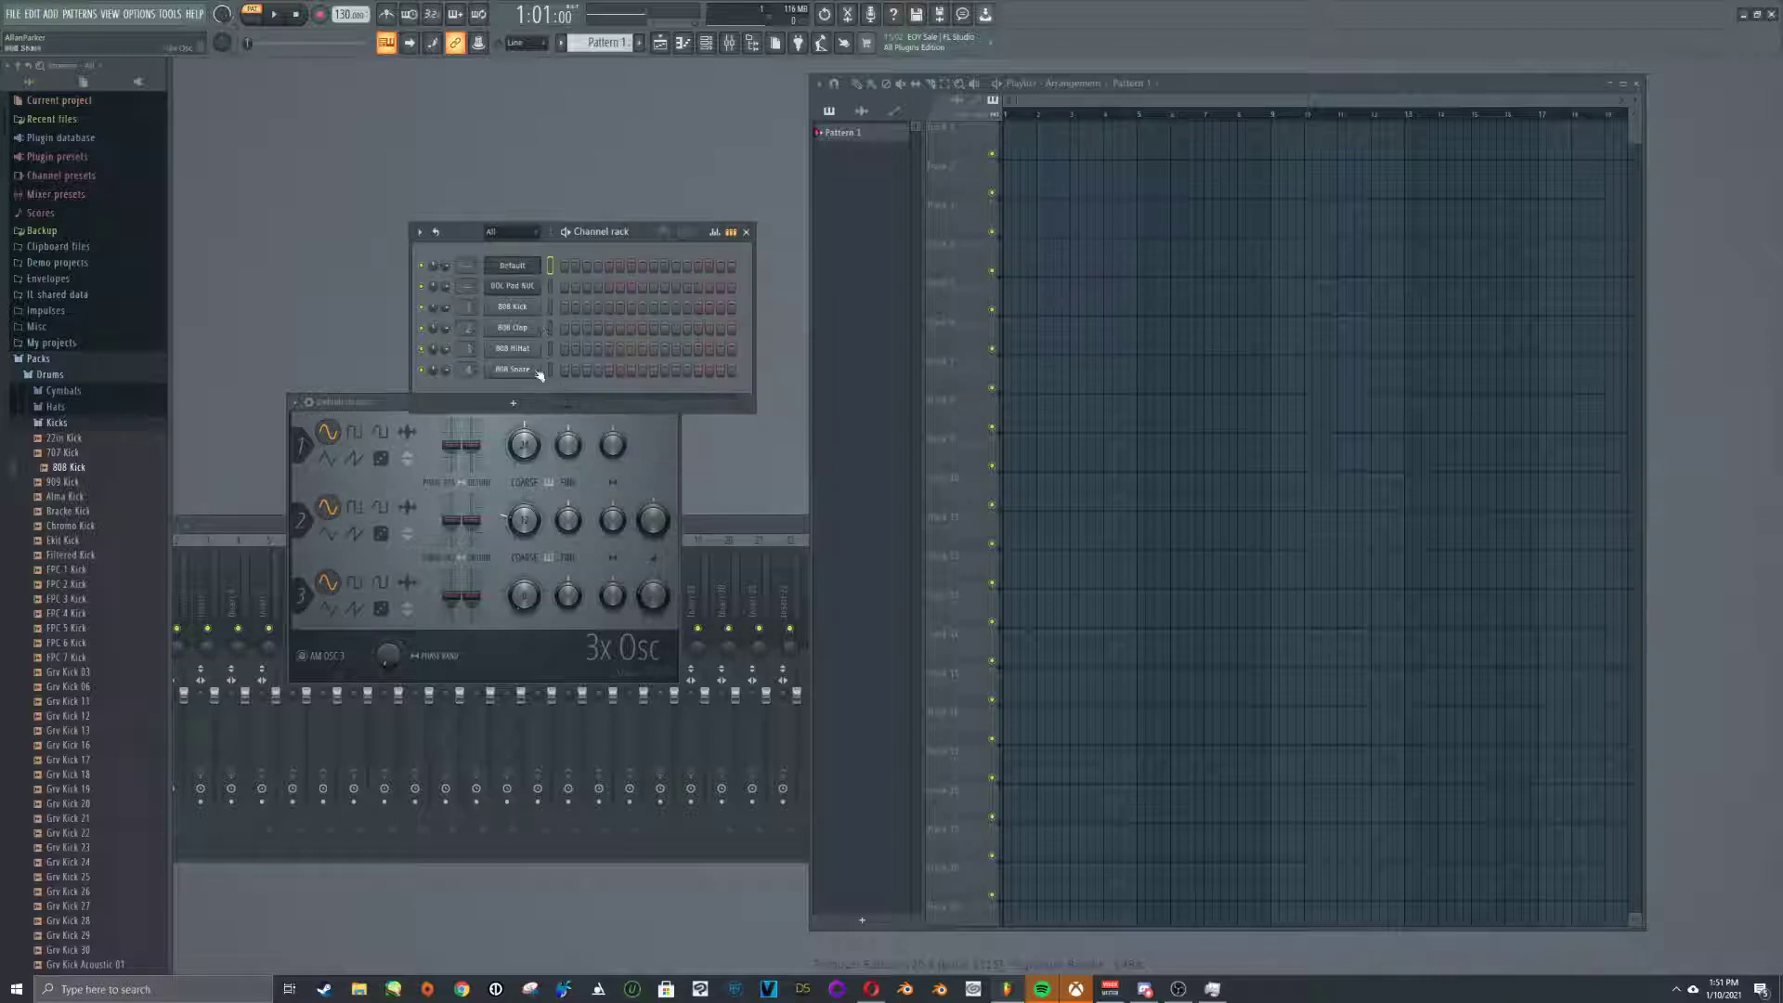
drag(390, 403, 360, 396)
right_click(520, 269)
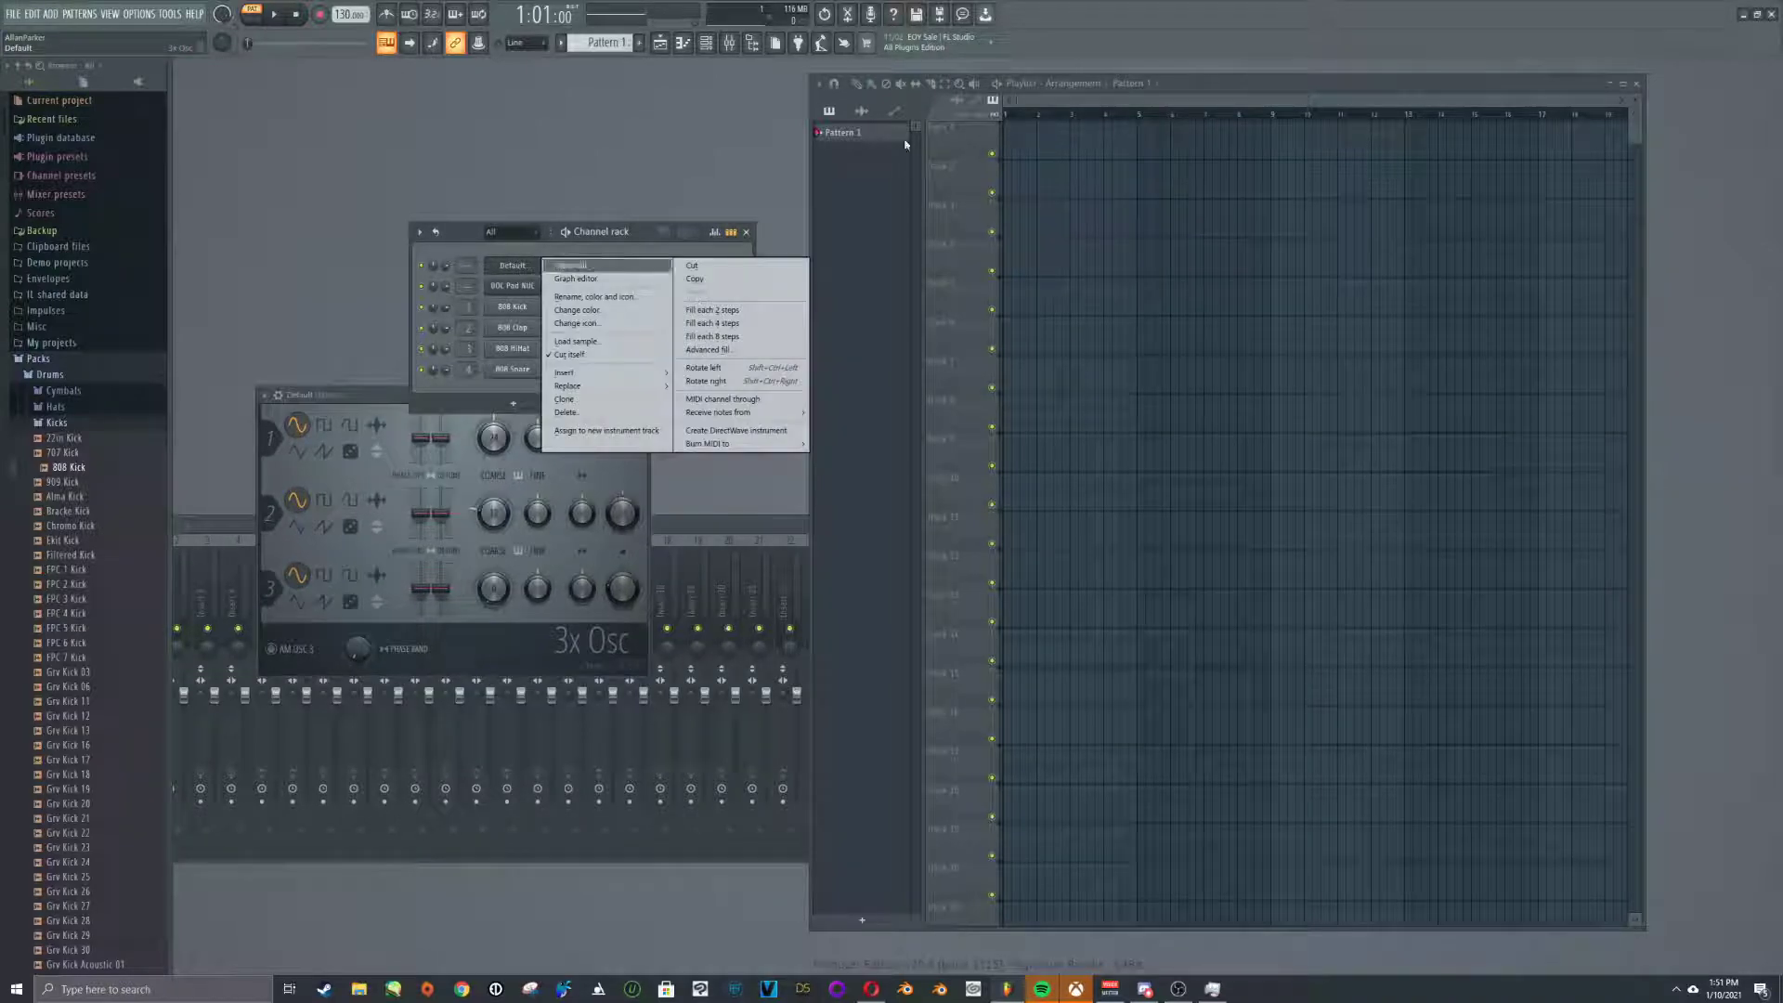
click(571, 266)
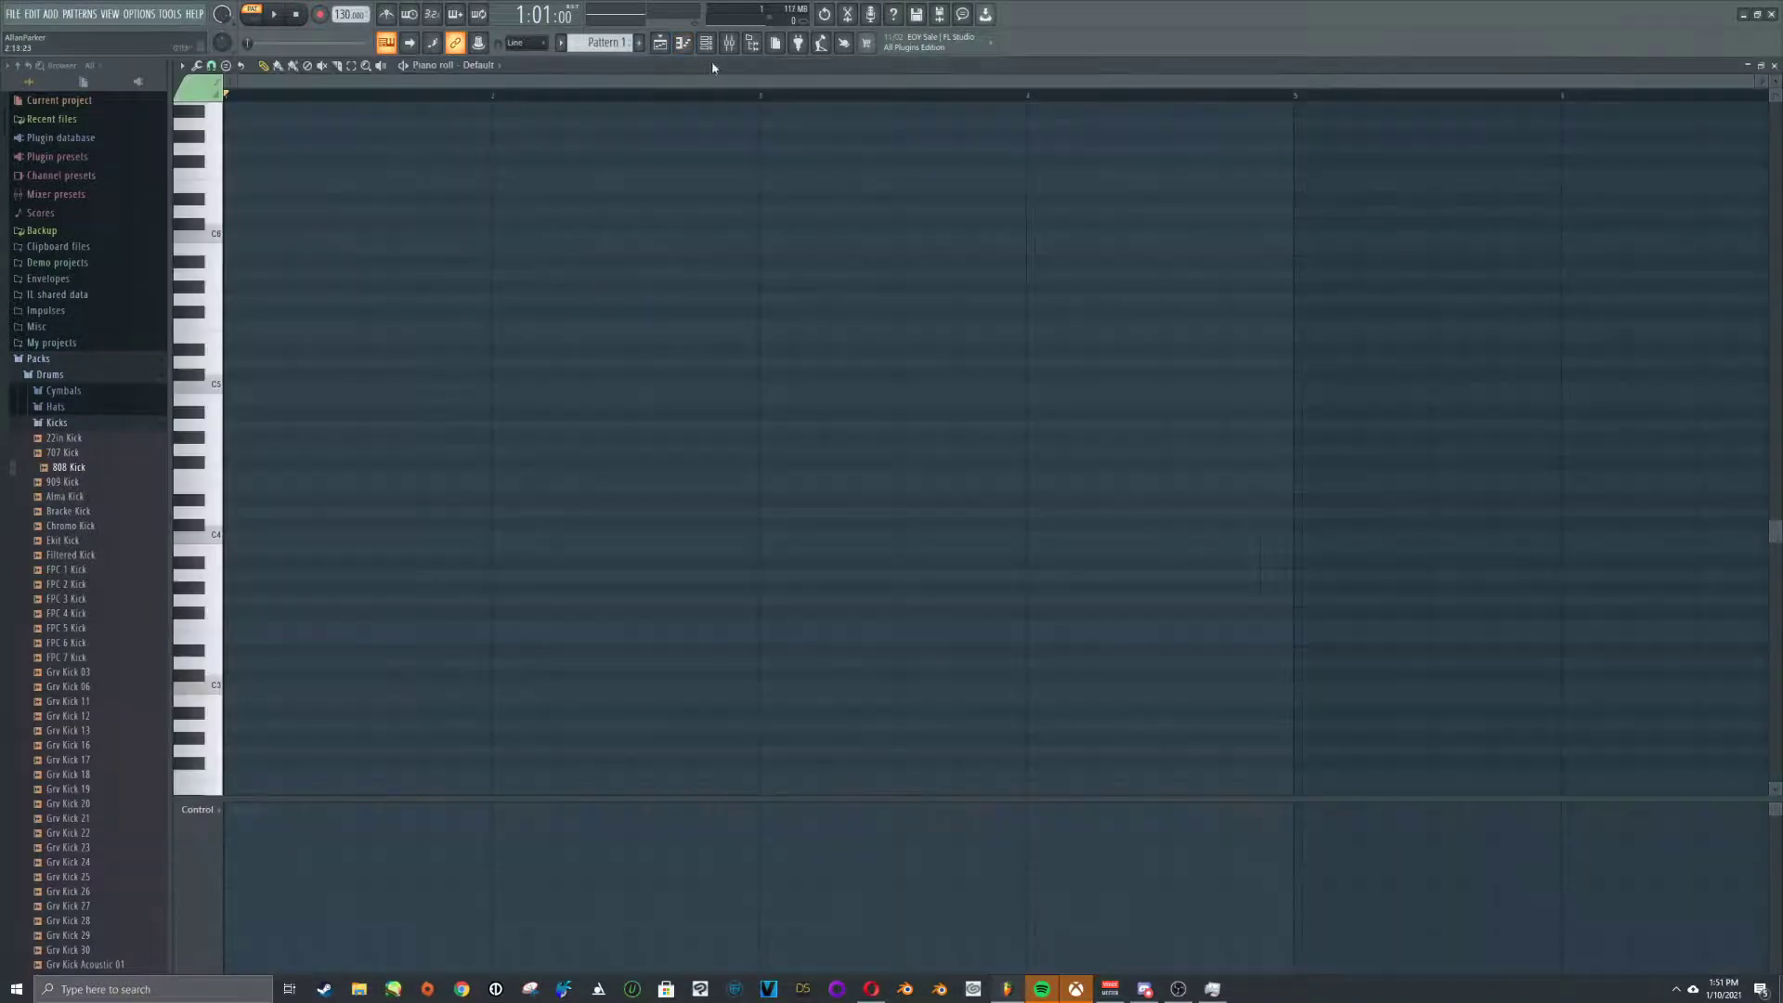
double_click(758, 71)
drag(1225, 288, 1196, 137)
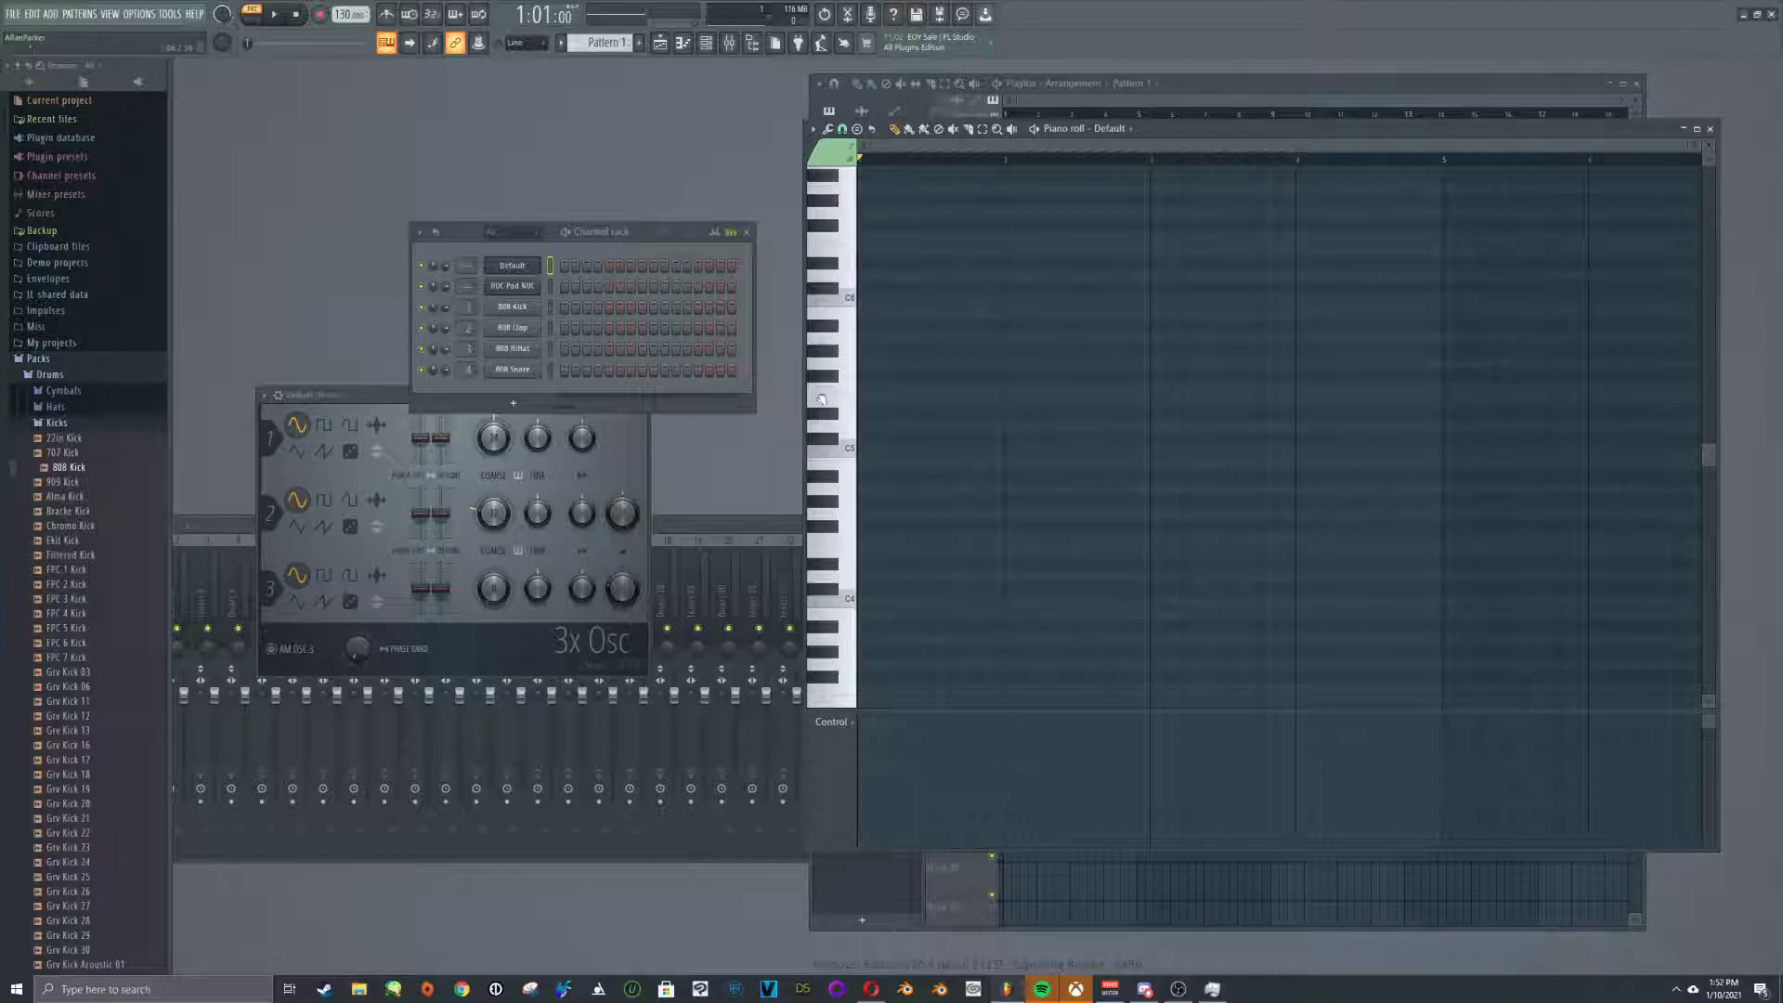
Place four short descending test notes below C6 in the piano roll and delete them all
click(1029, 301)
click(1048, 313)
click(1085, 338)
click(1085, 363)
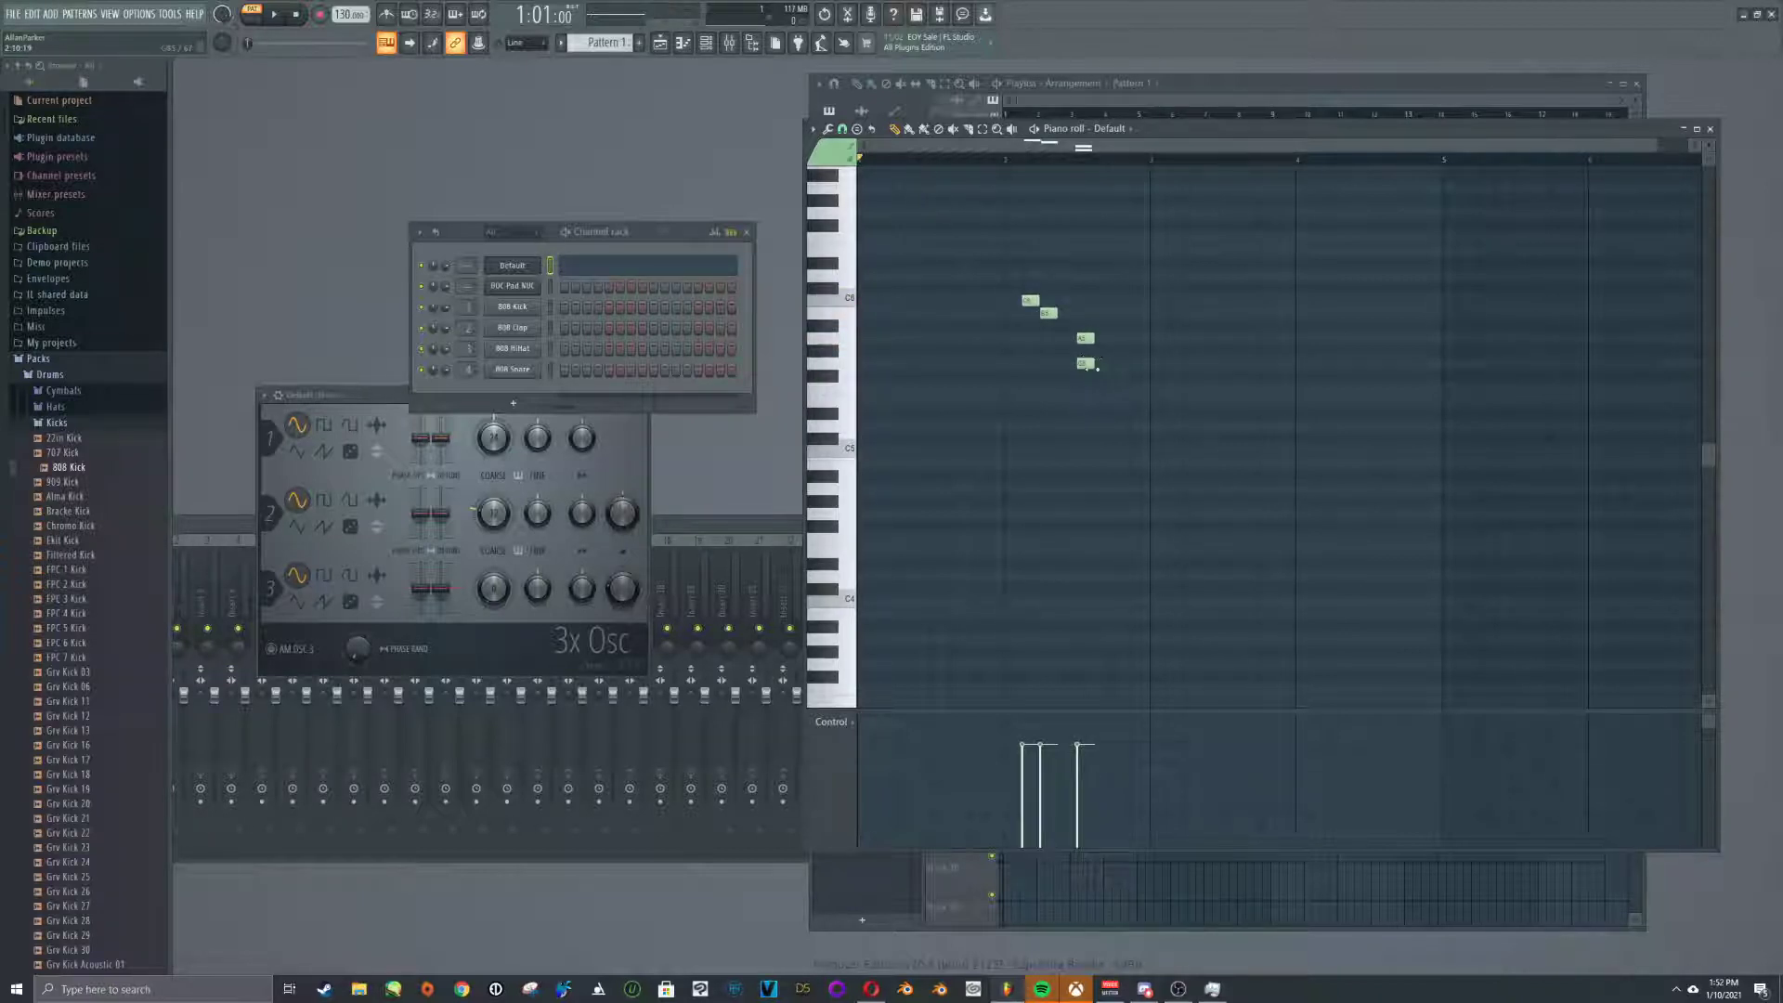
key(ctrl+a)
key(Delete)
Set the piano roll's scale highlighting to Default
click(814, 129)
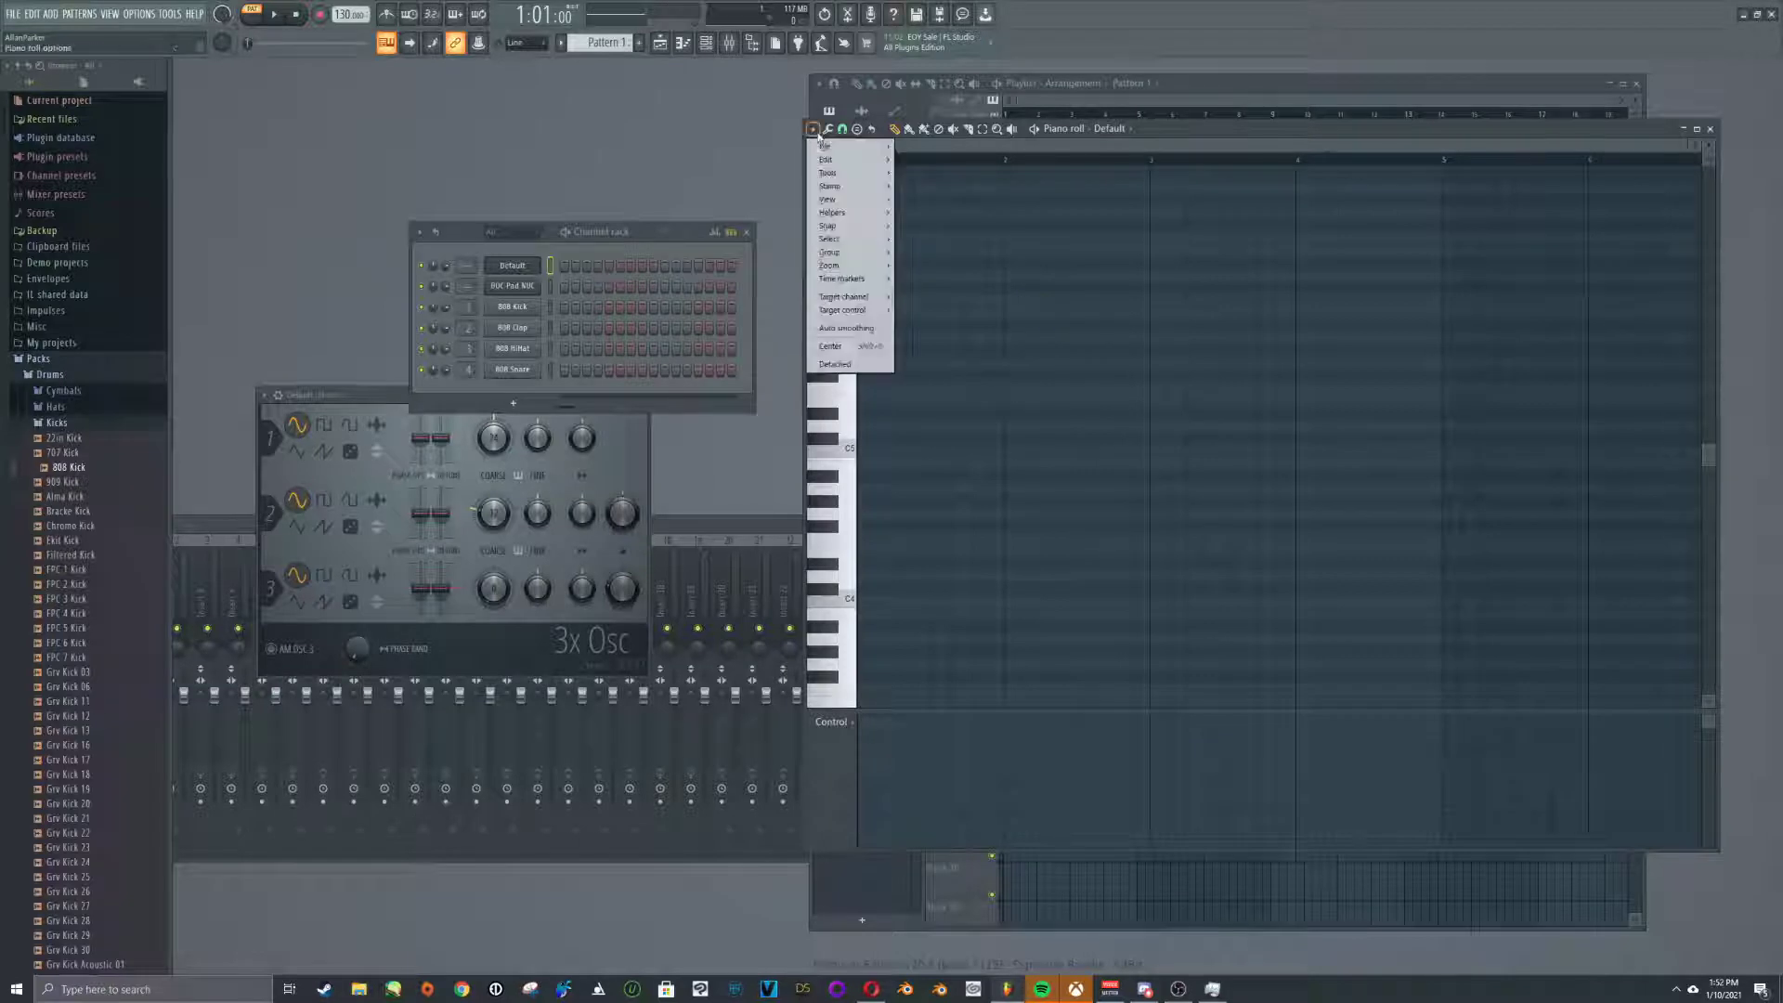
mouse_move(871, 216)
mouse_move(975, 226)
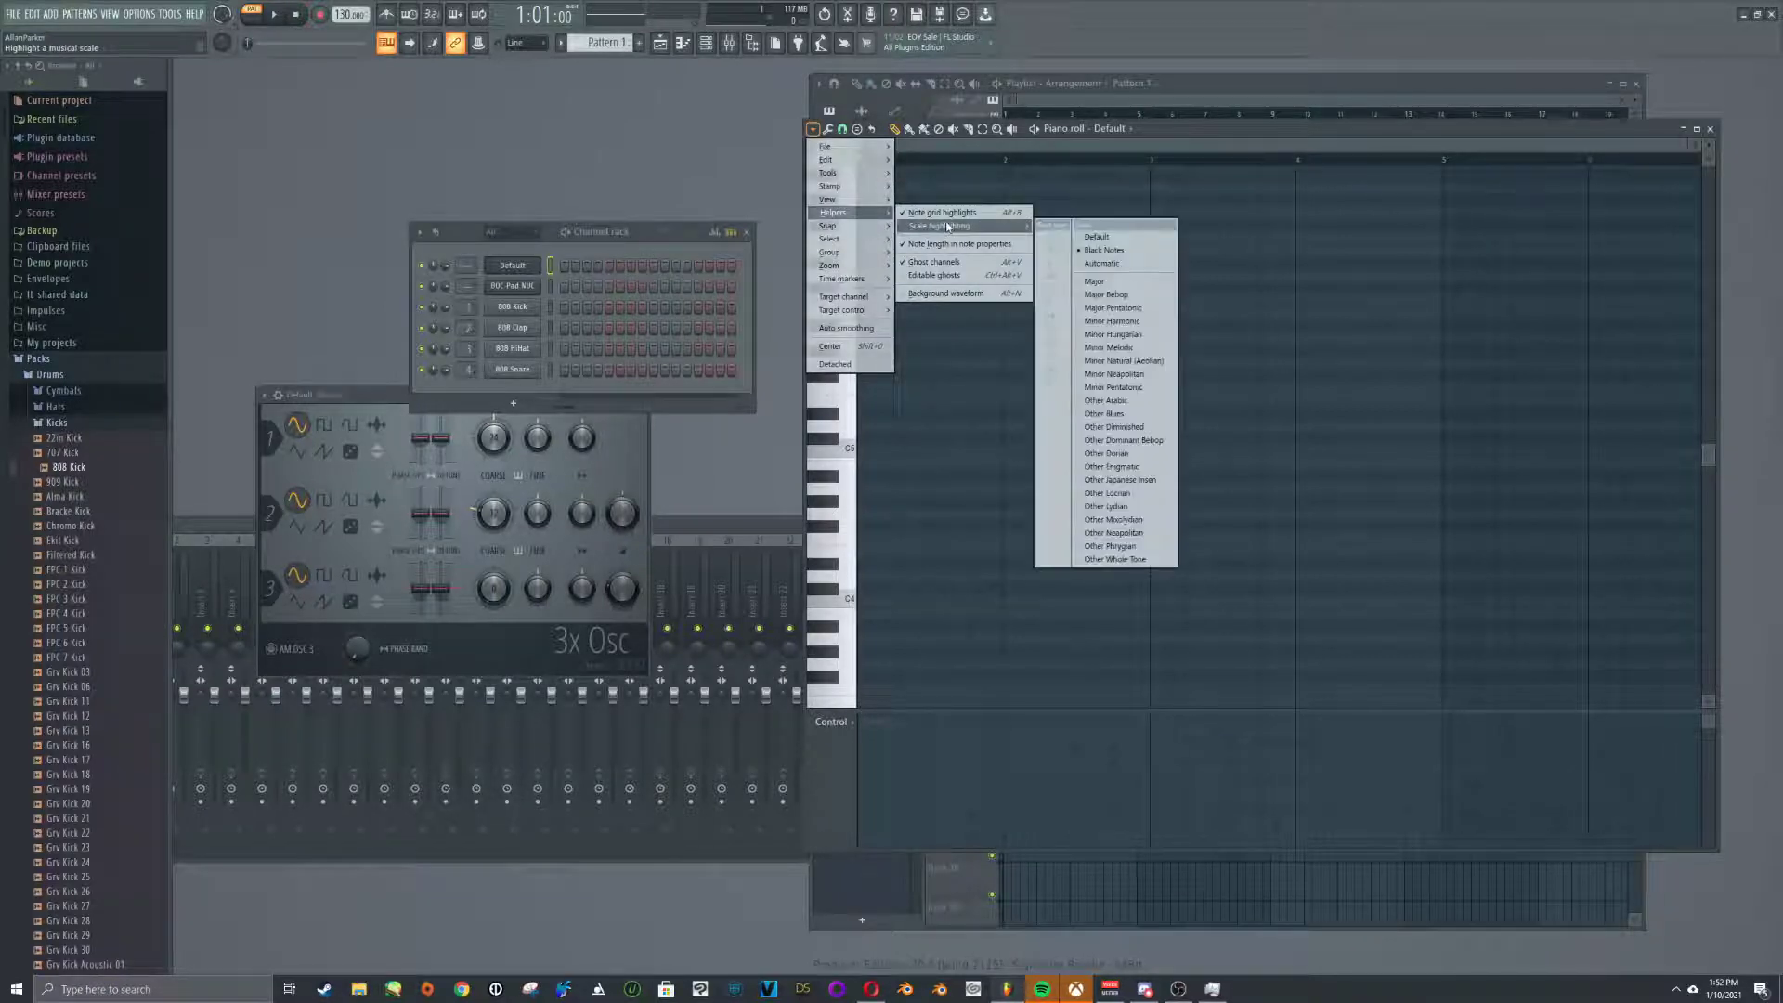
click(1102, 250)
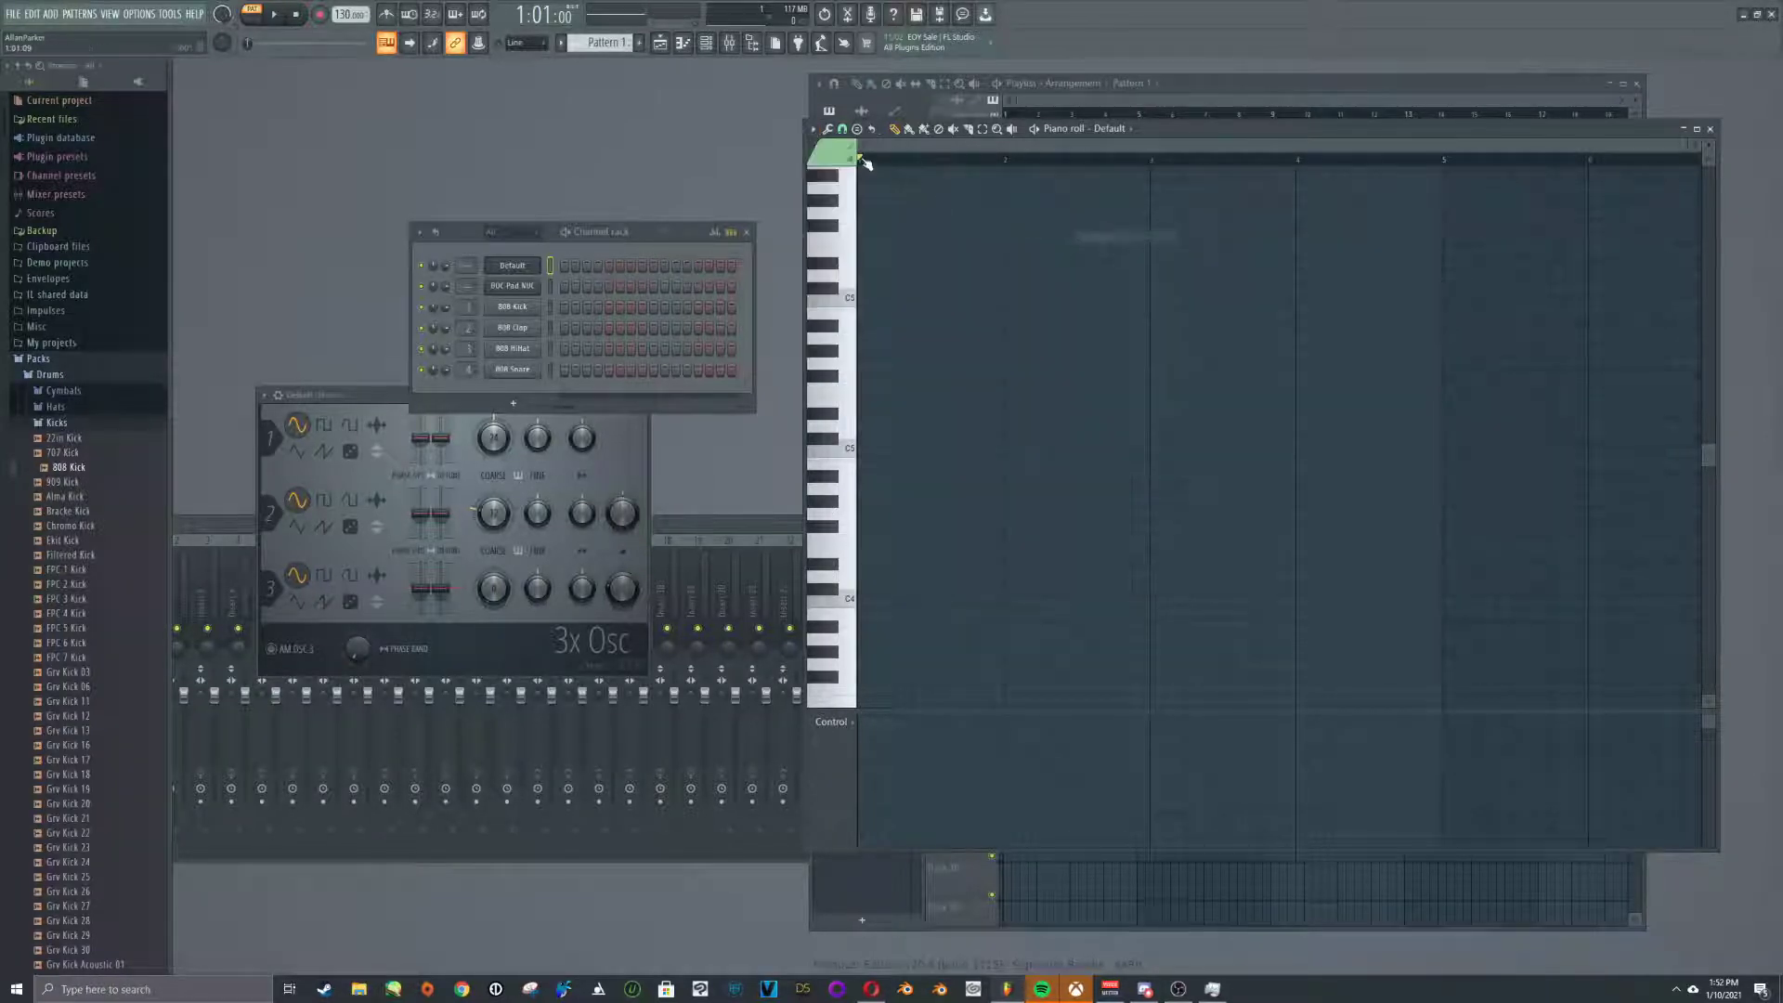
Set the piano roll's scale highlighting to Minor Pentatonic
click(814, 129)
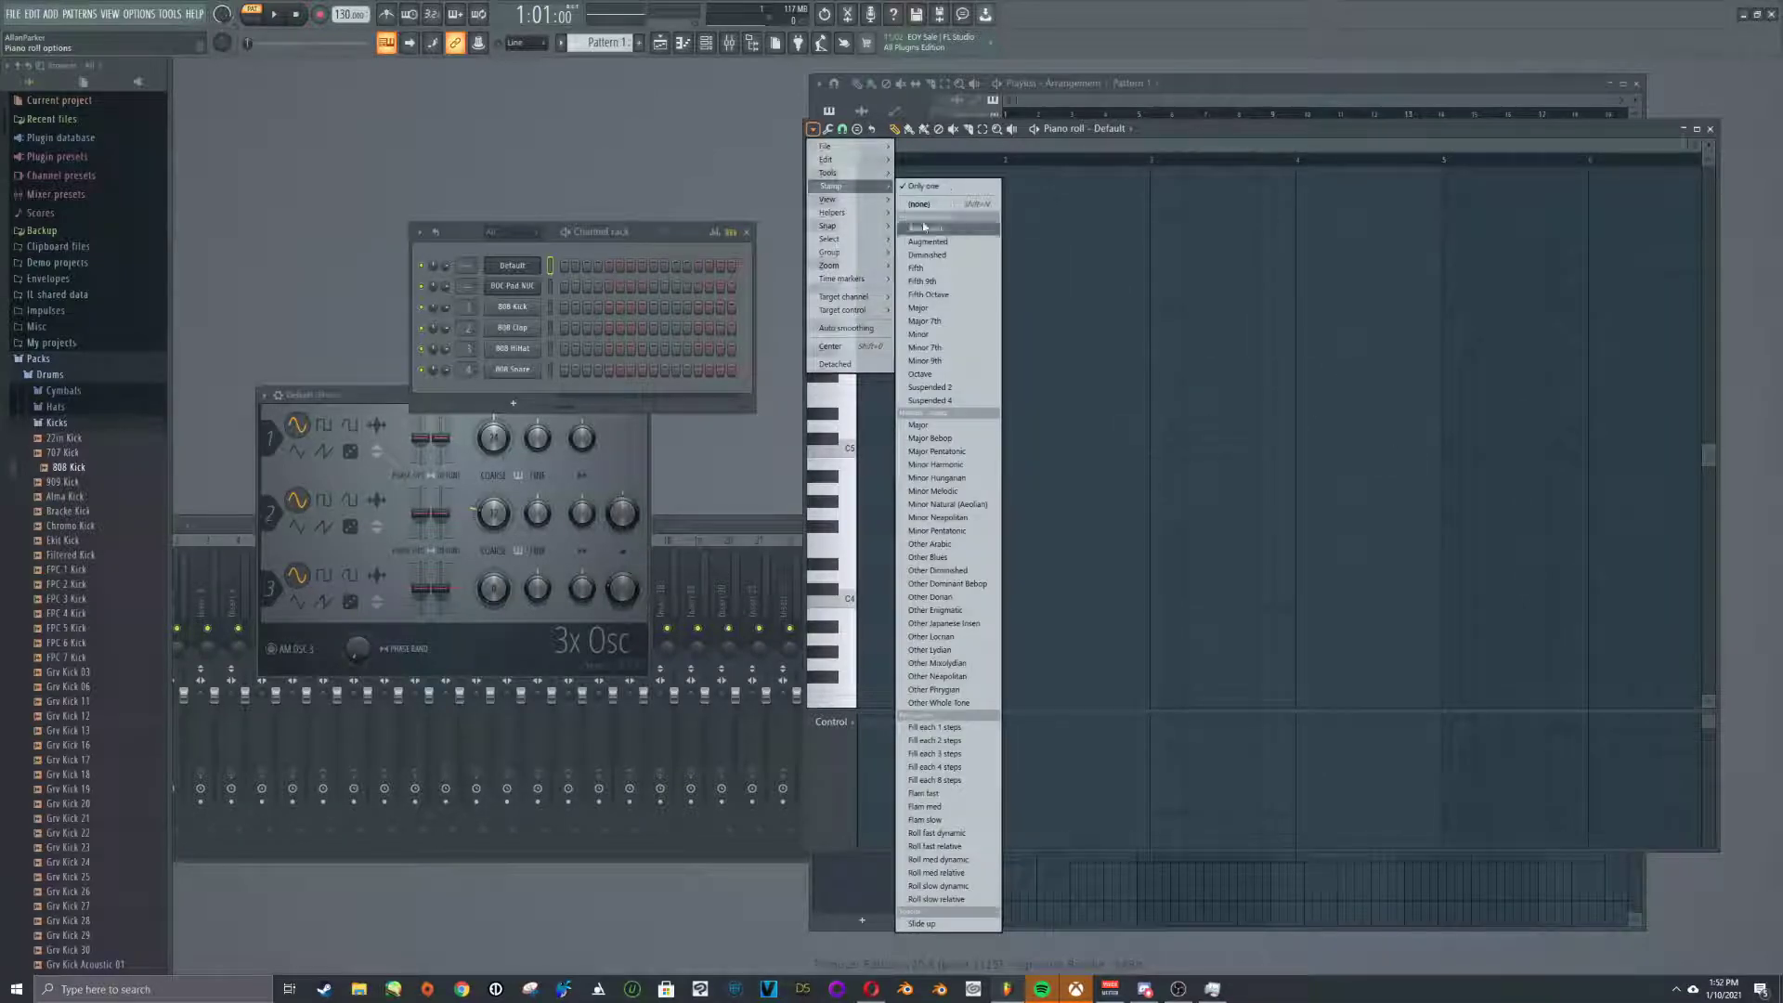
mouse_move(864, 176)
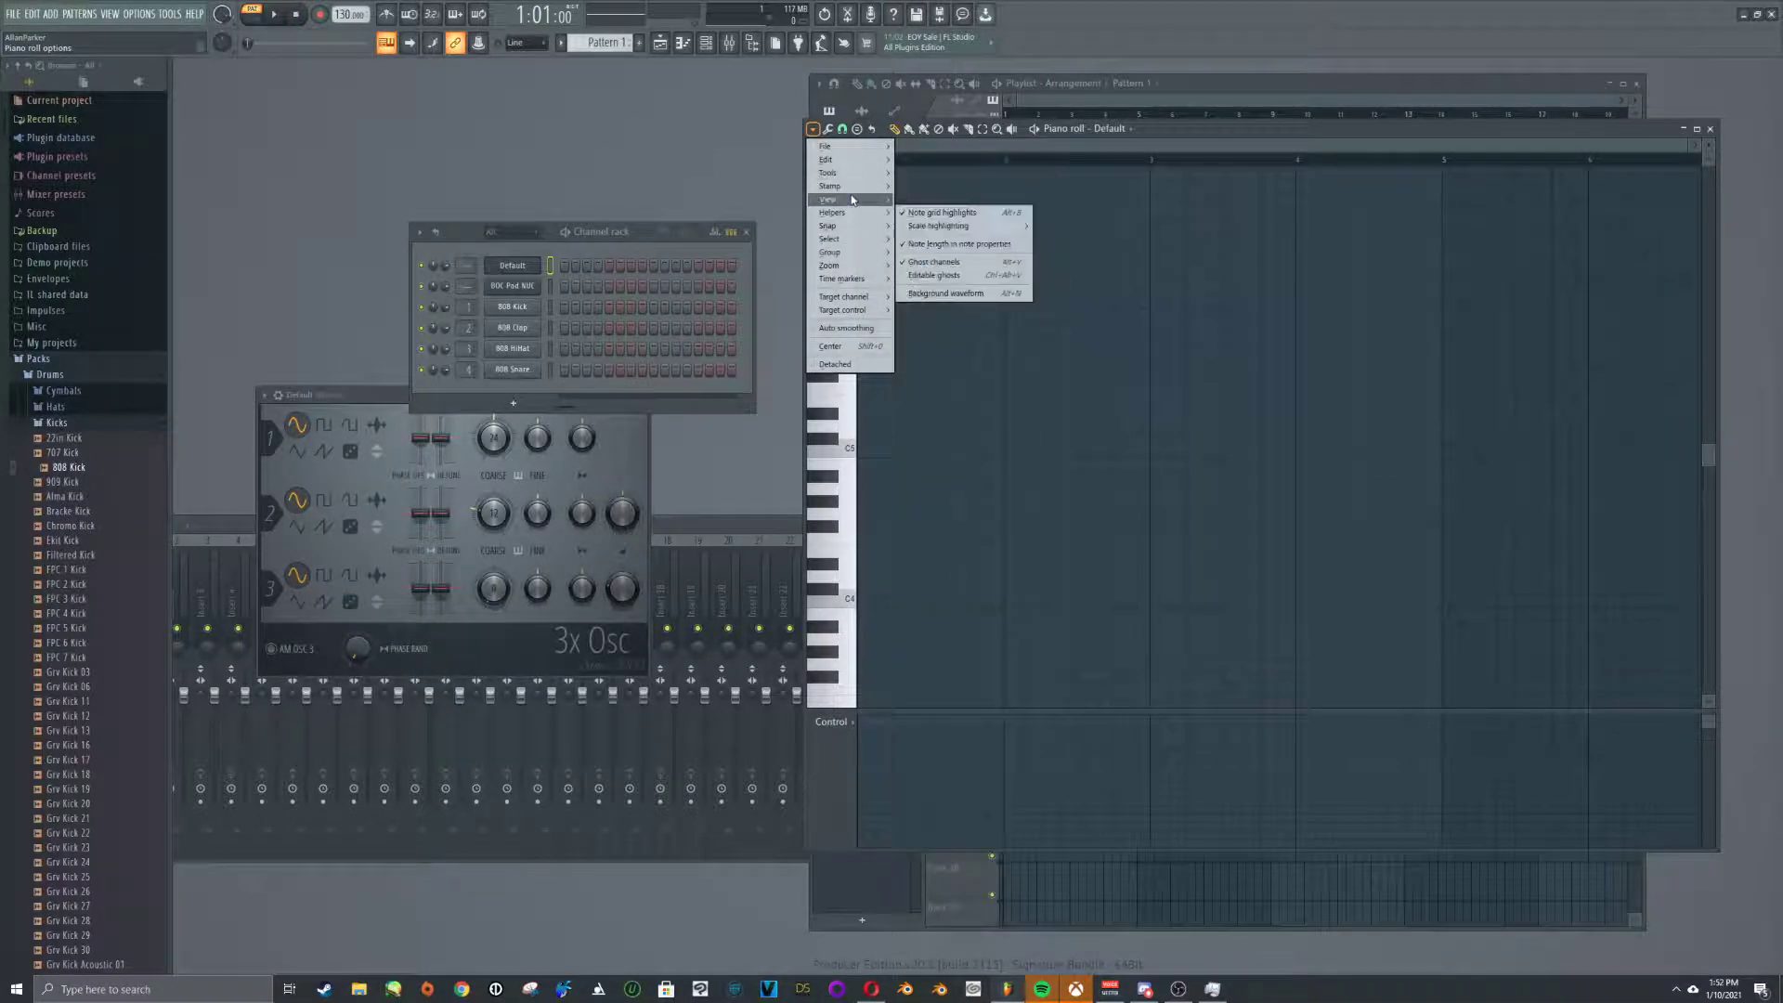
mouse_move(856, 215)
mouse_move(986, 231)
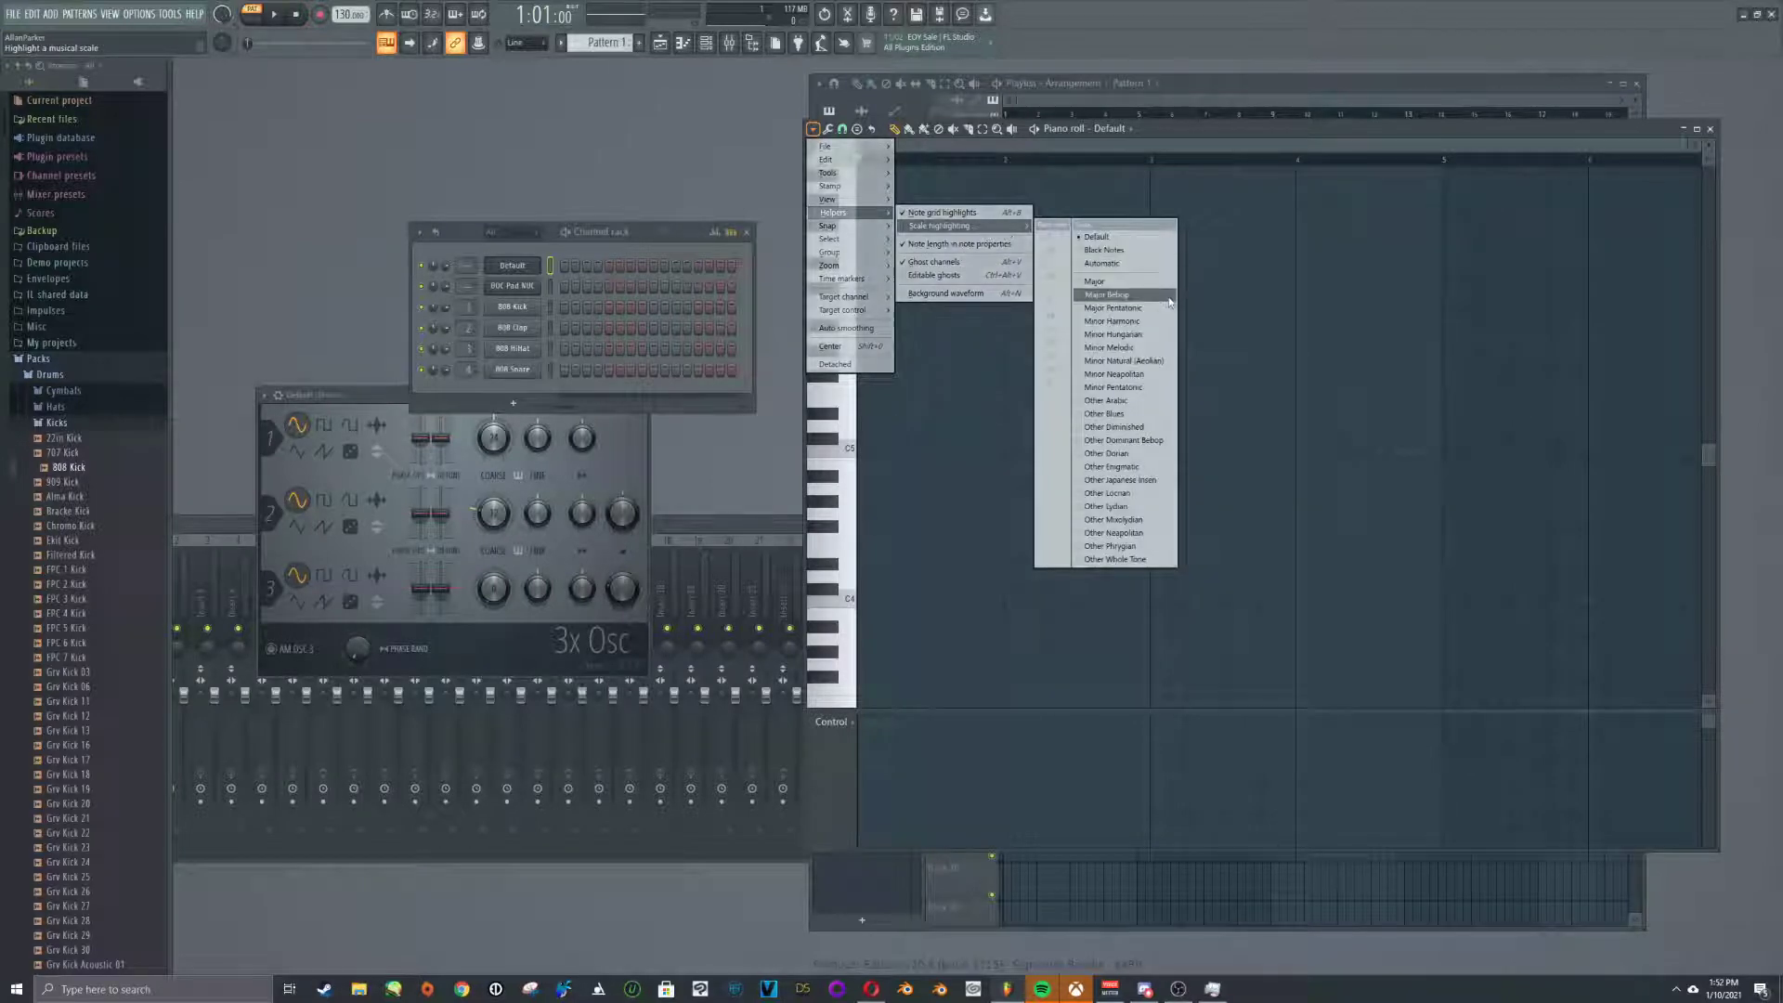
click(1148, 388)
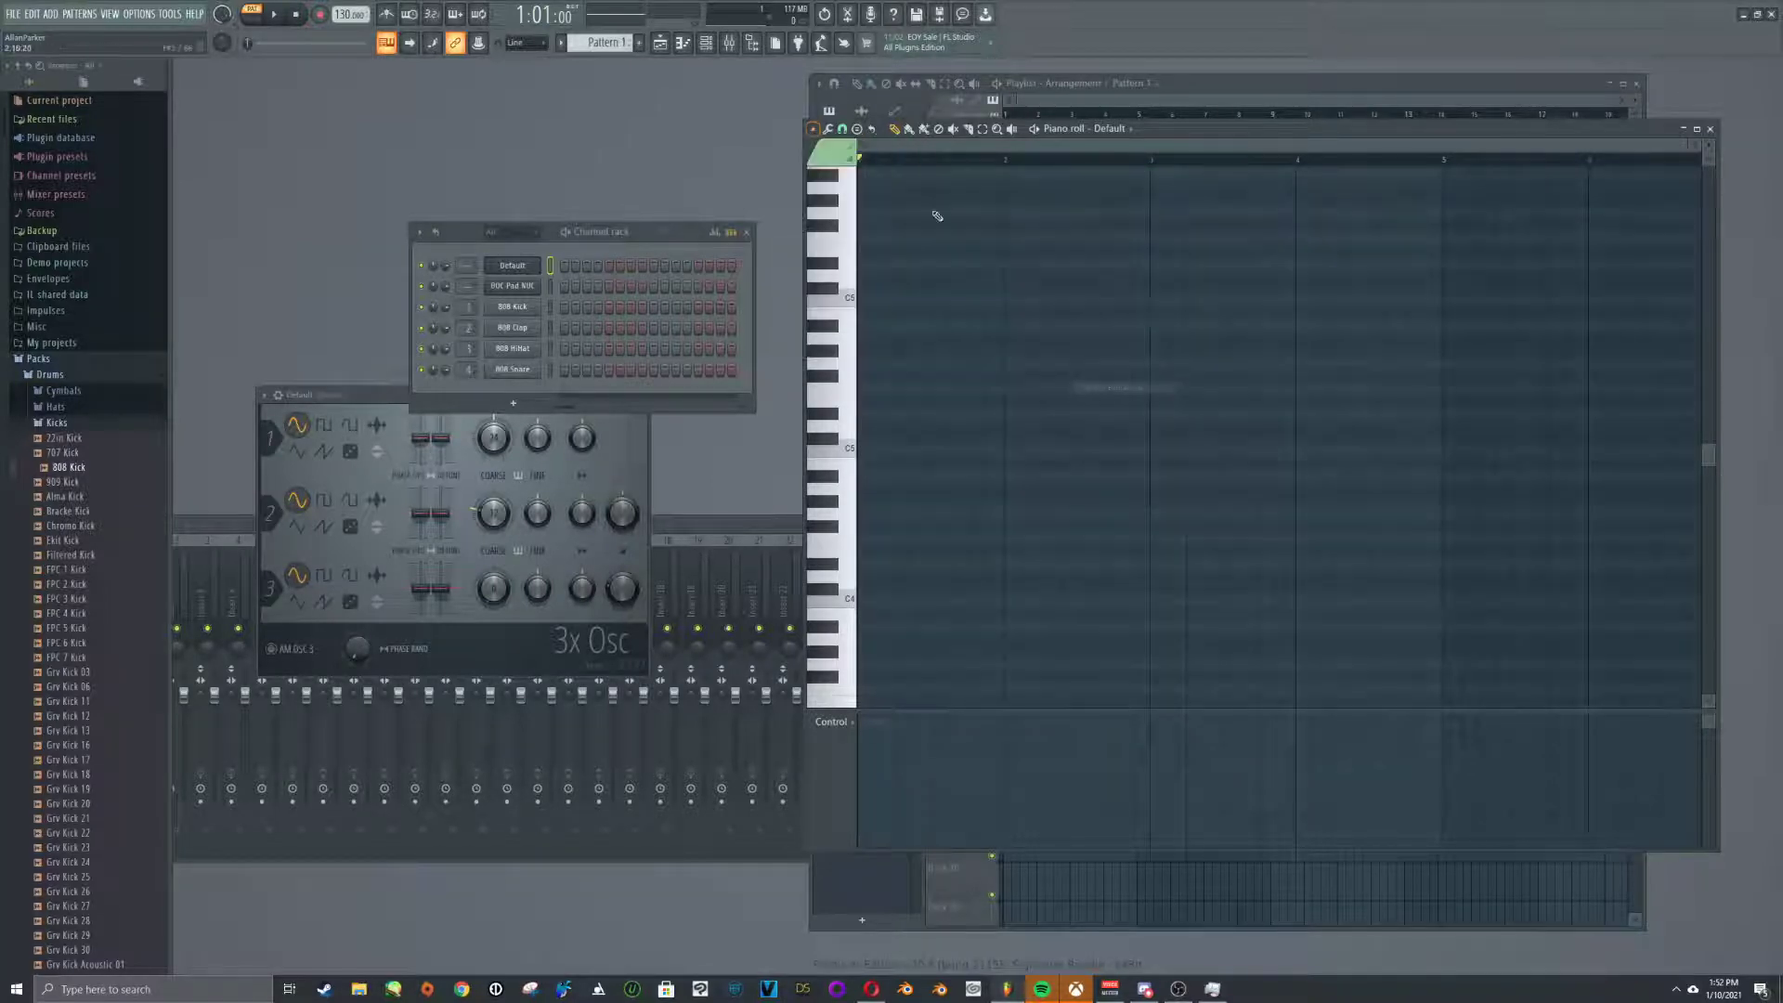
Set the root note of the piano roll's scale highlighting to D
click(813, 130)
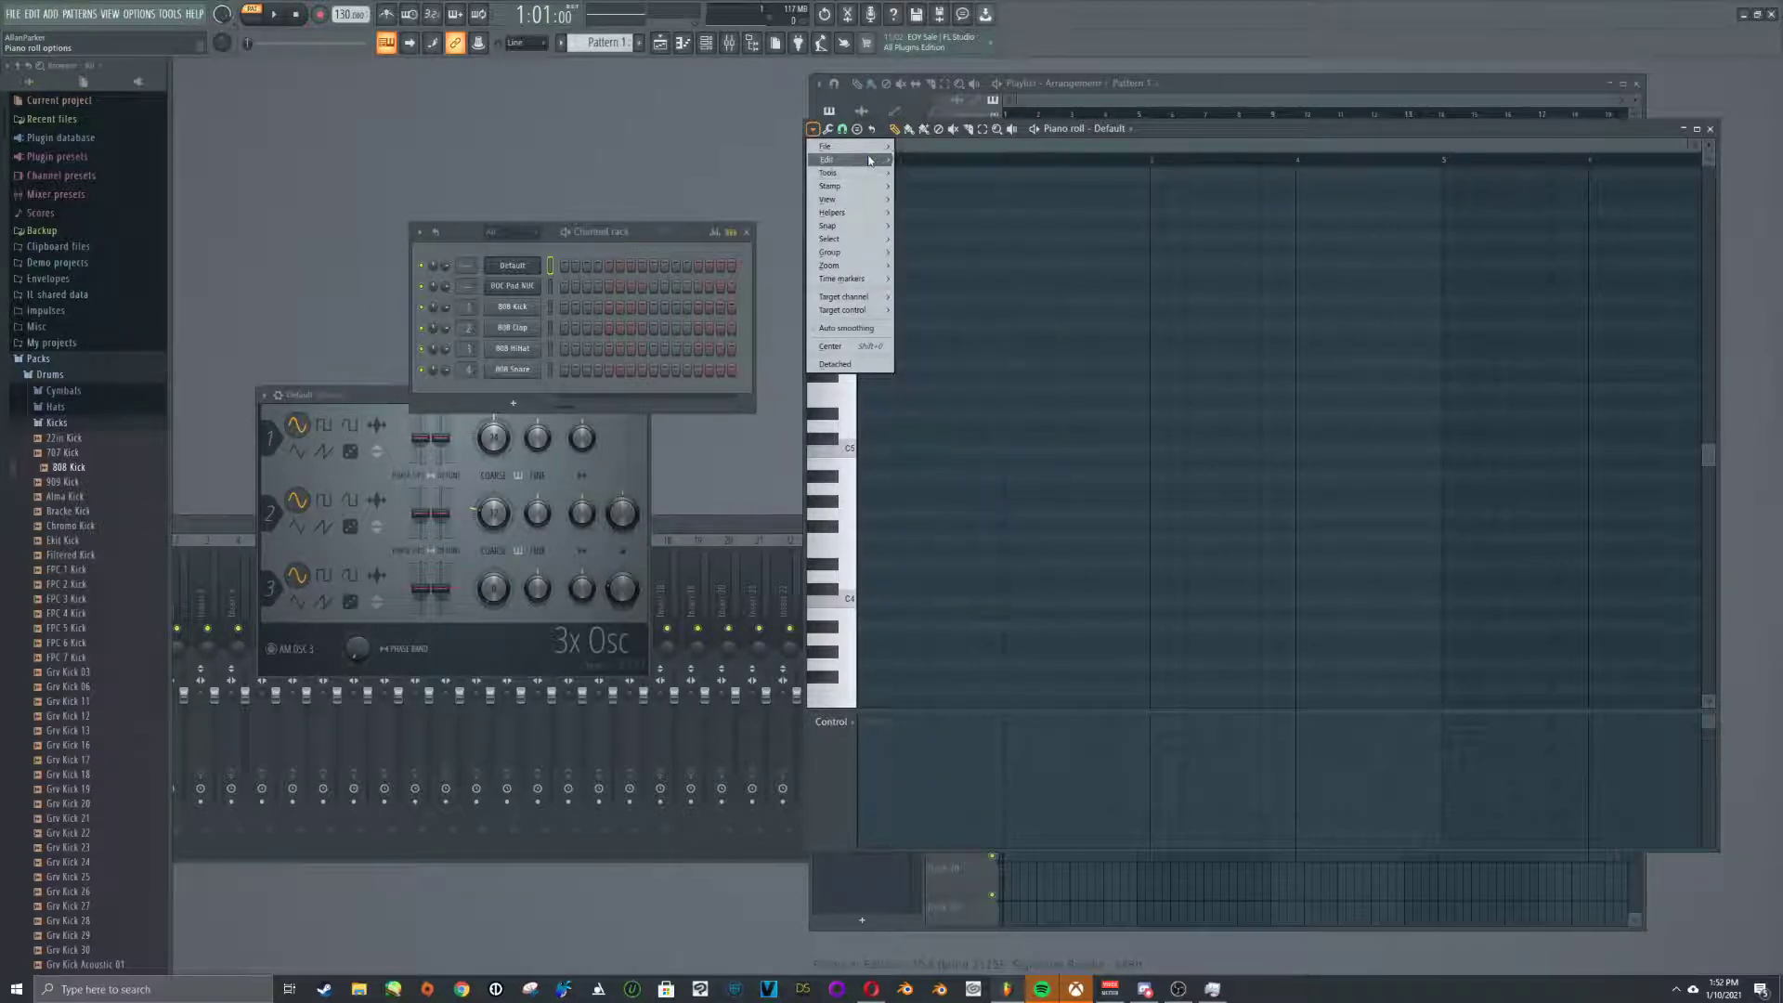
mouse_move(862, 213)
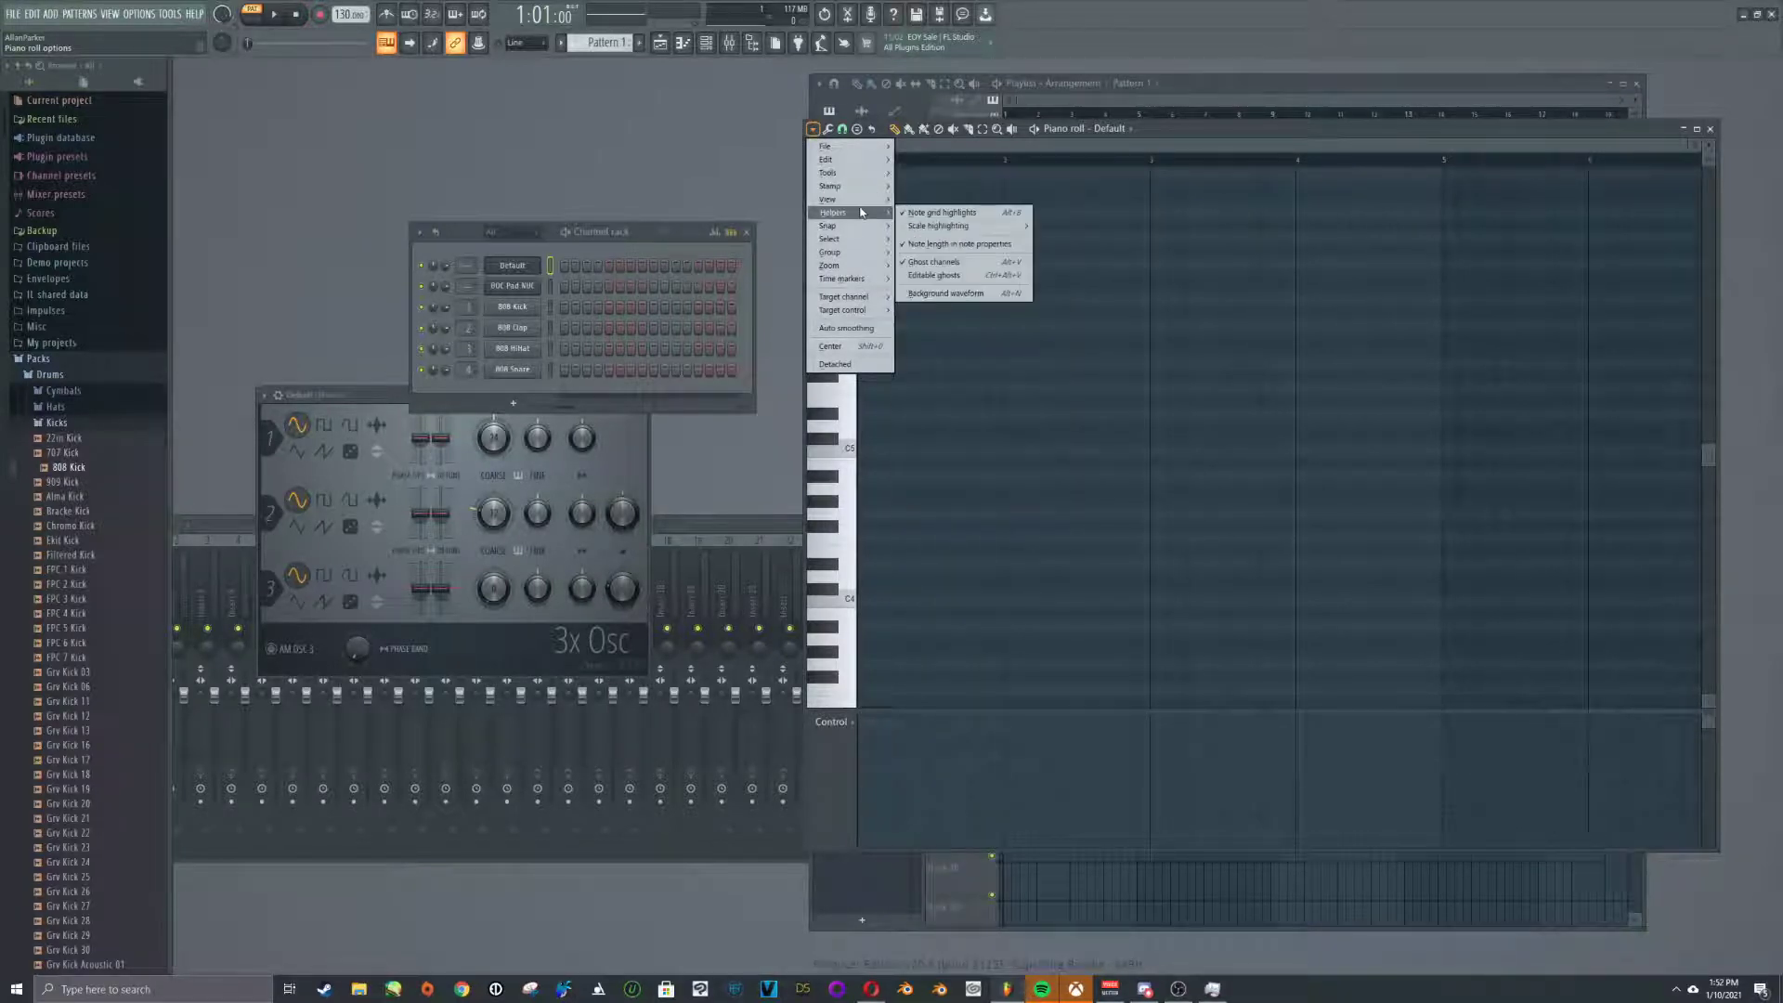
mouse_move(938, 226)
click(1052, 266)
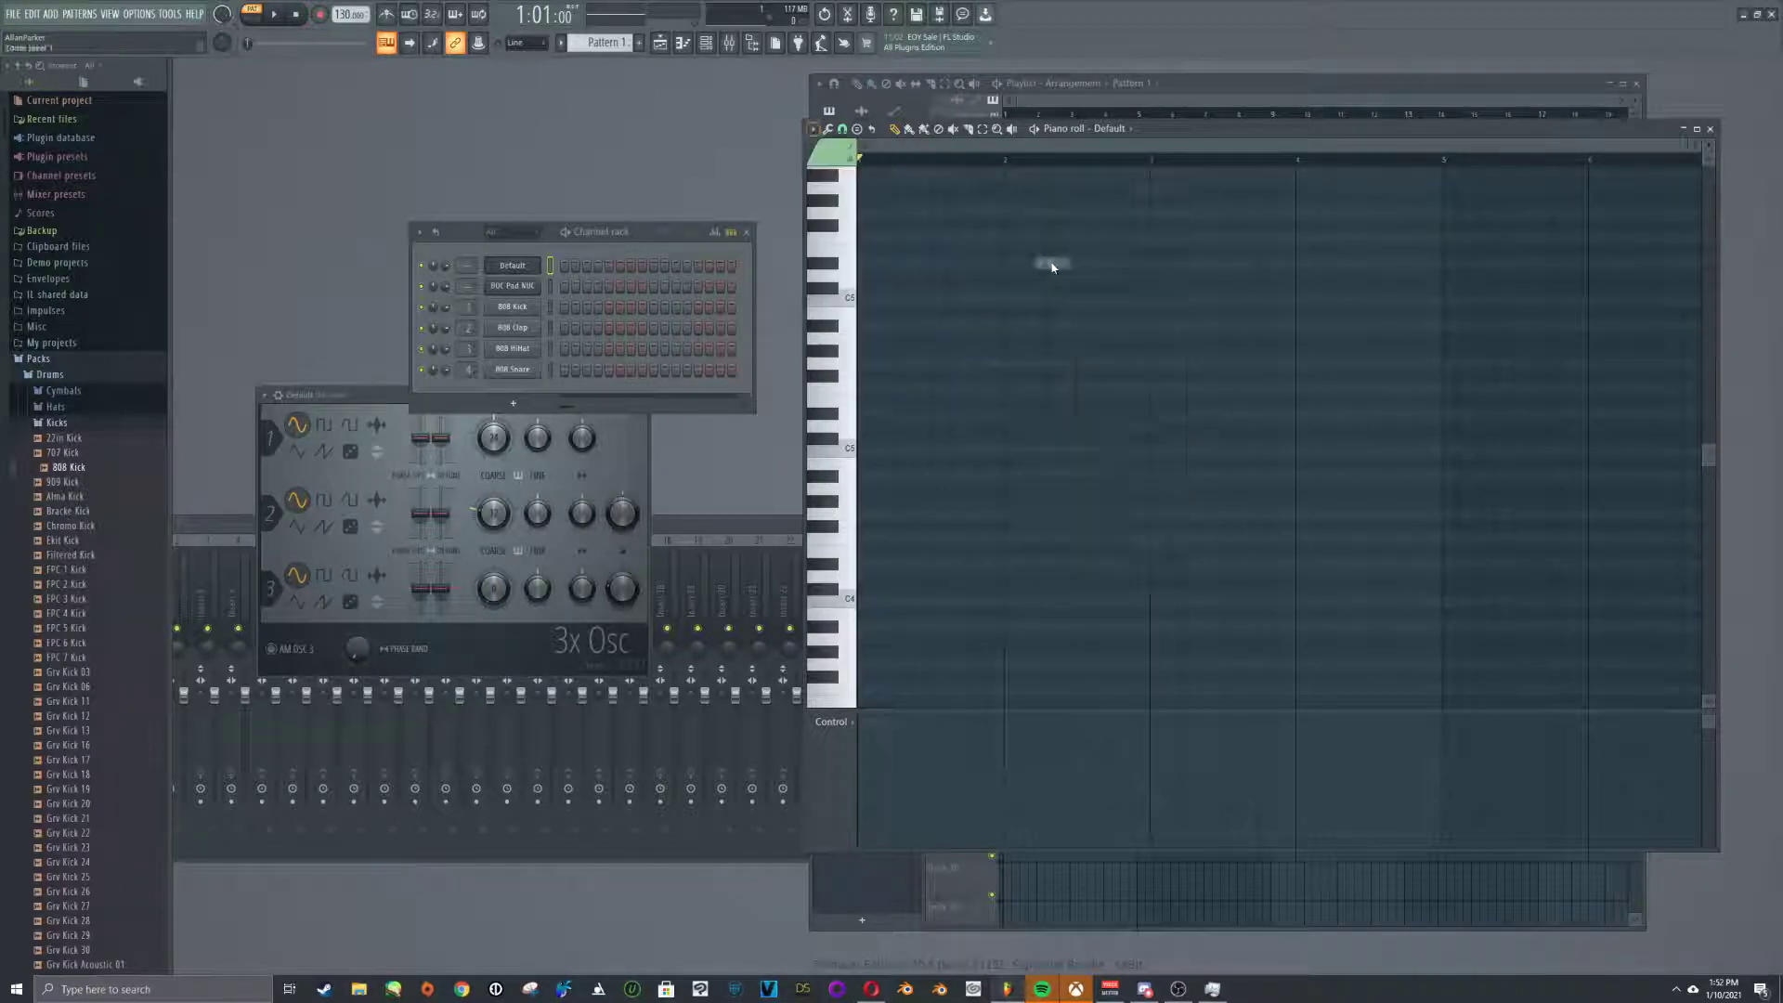
Audition keys upward from C5 to C6 on the piano roll's keyboard
click(844, 457)
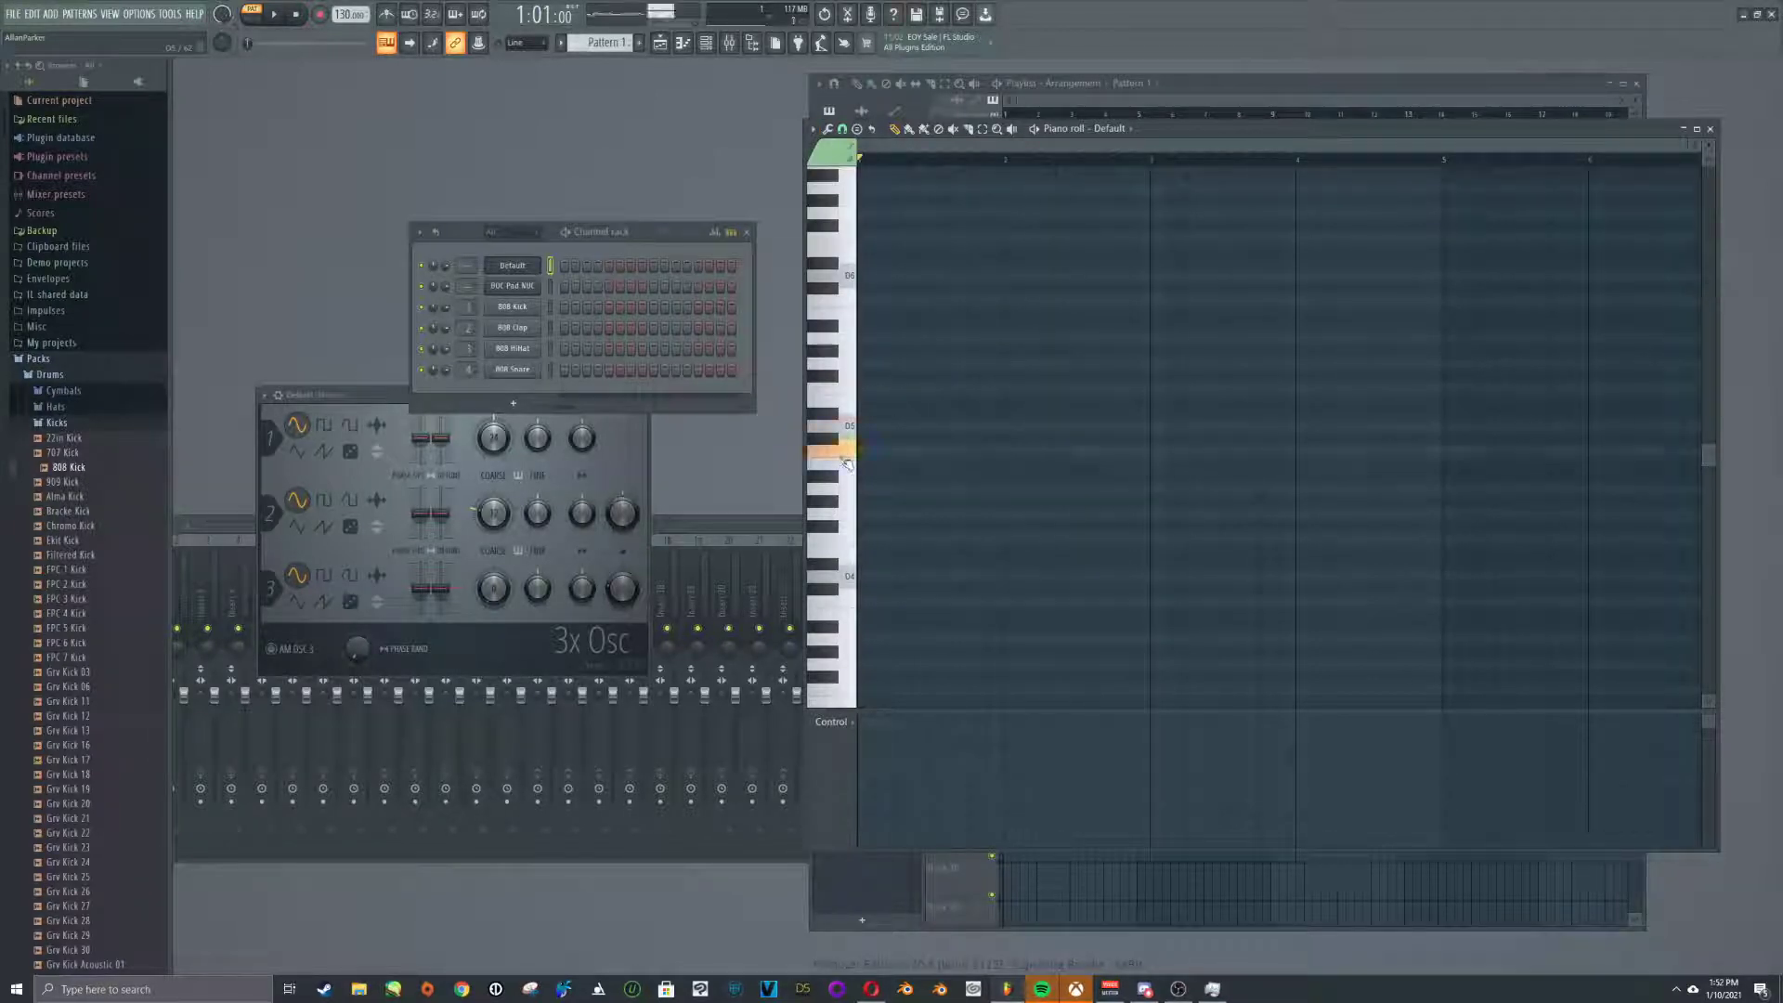
click(845, 423)
click(844, 388)
click(843, 360)
click(841, 332)
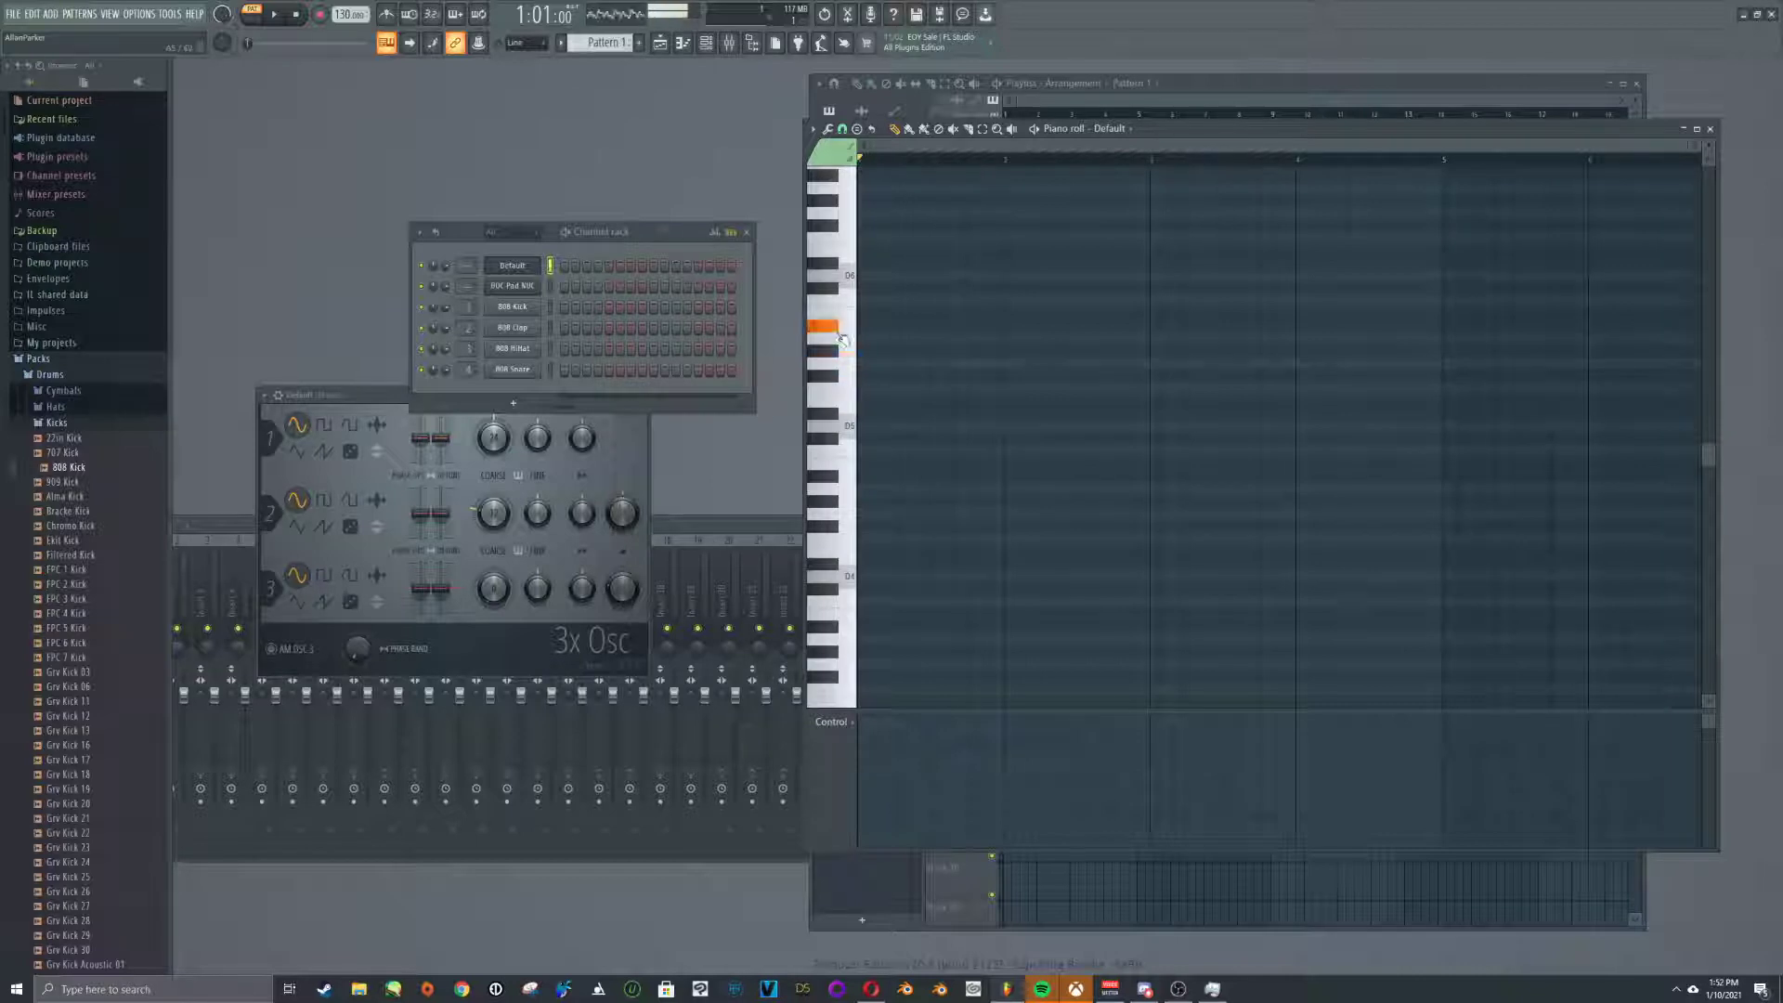
click(843, 293)
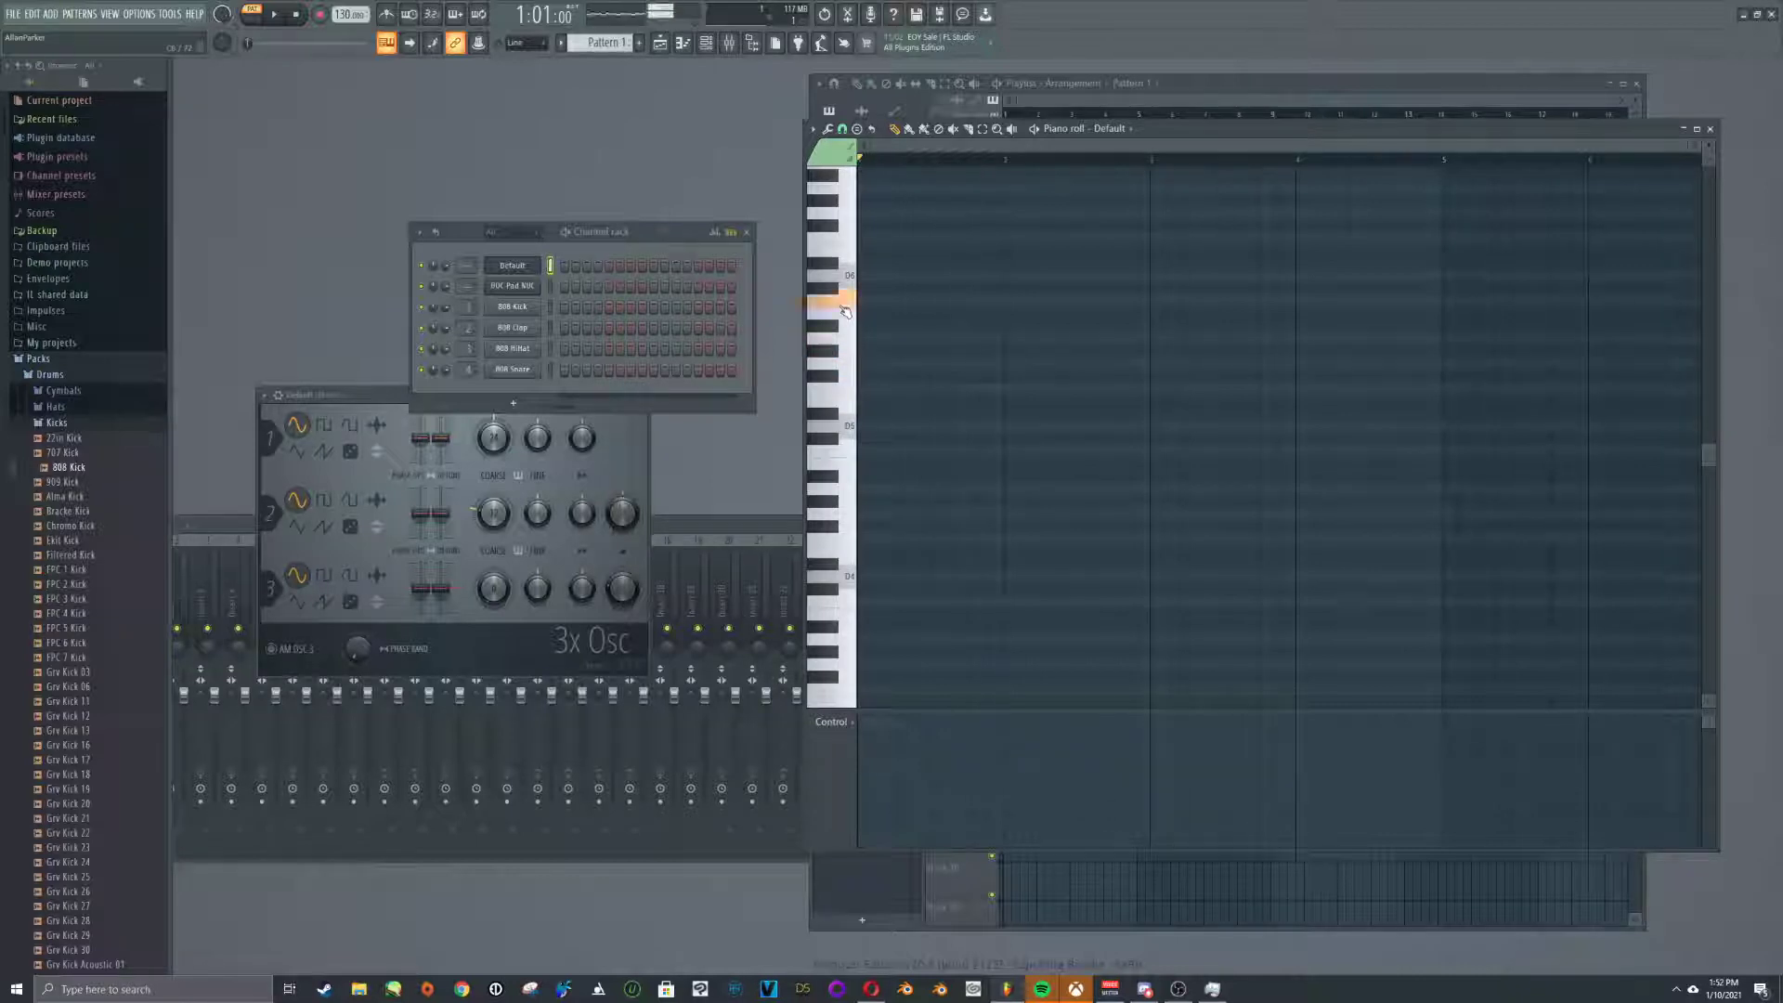
Change the piano roll's highlighted scale to Minor Melodic
click(814, 130)
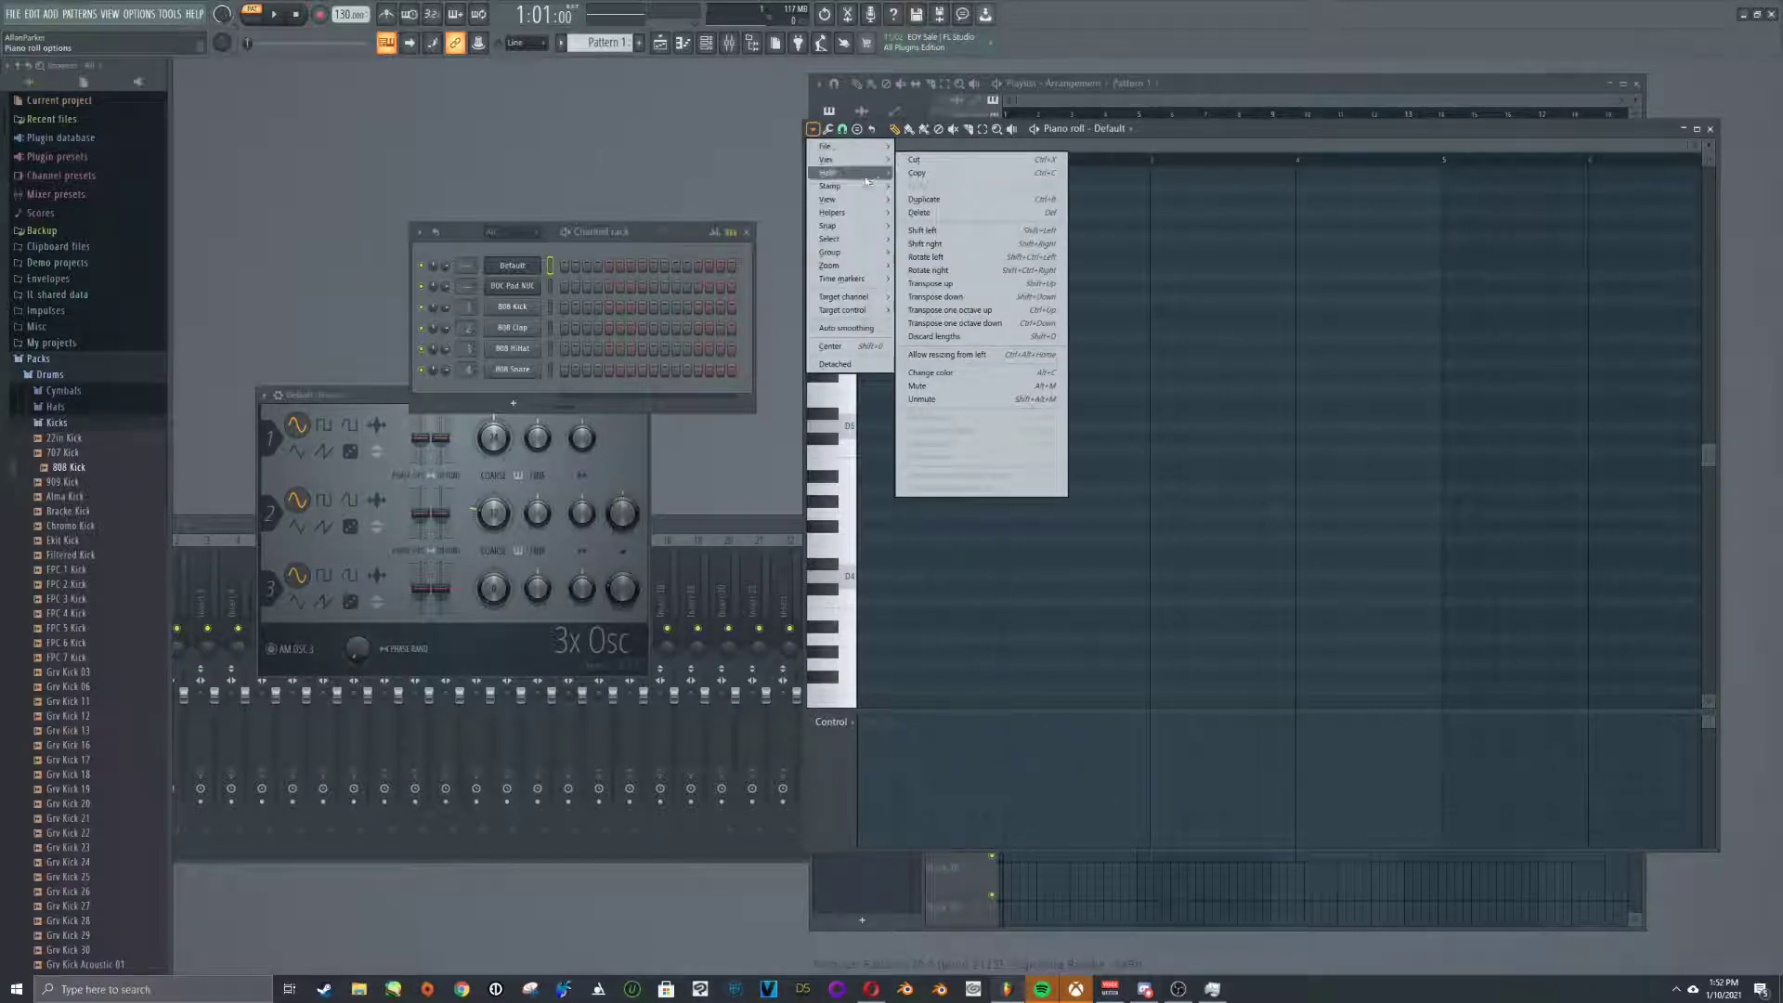
mouse_move(849, 213)
mouse_move(969, 232)
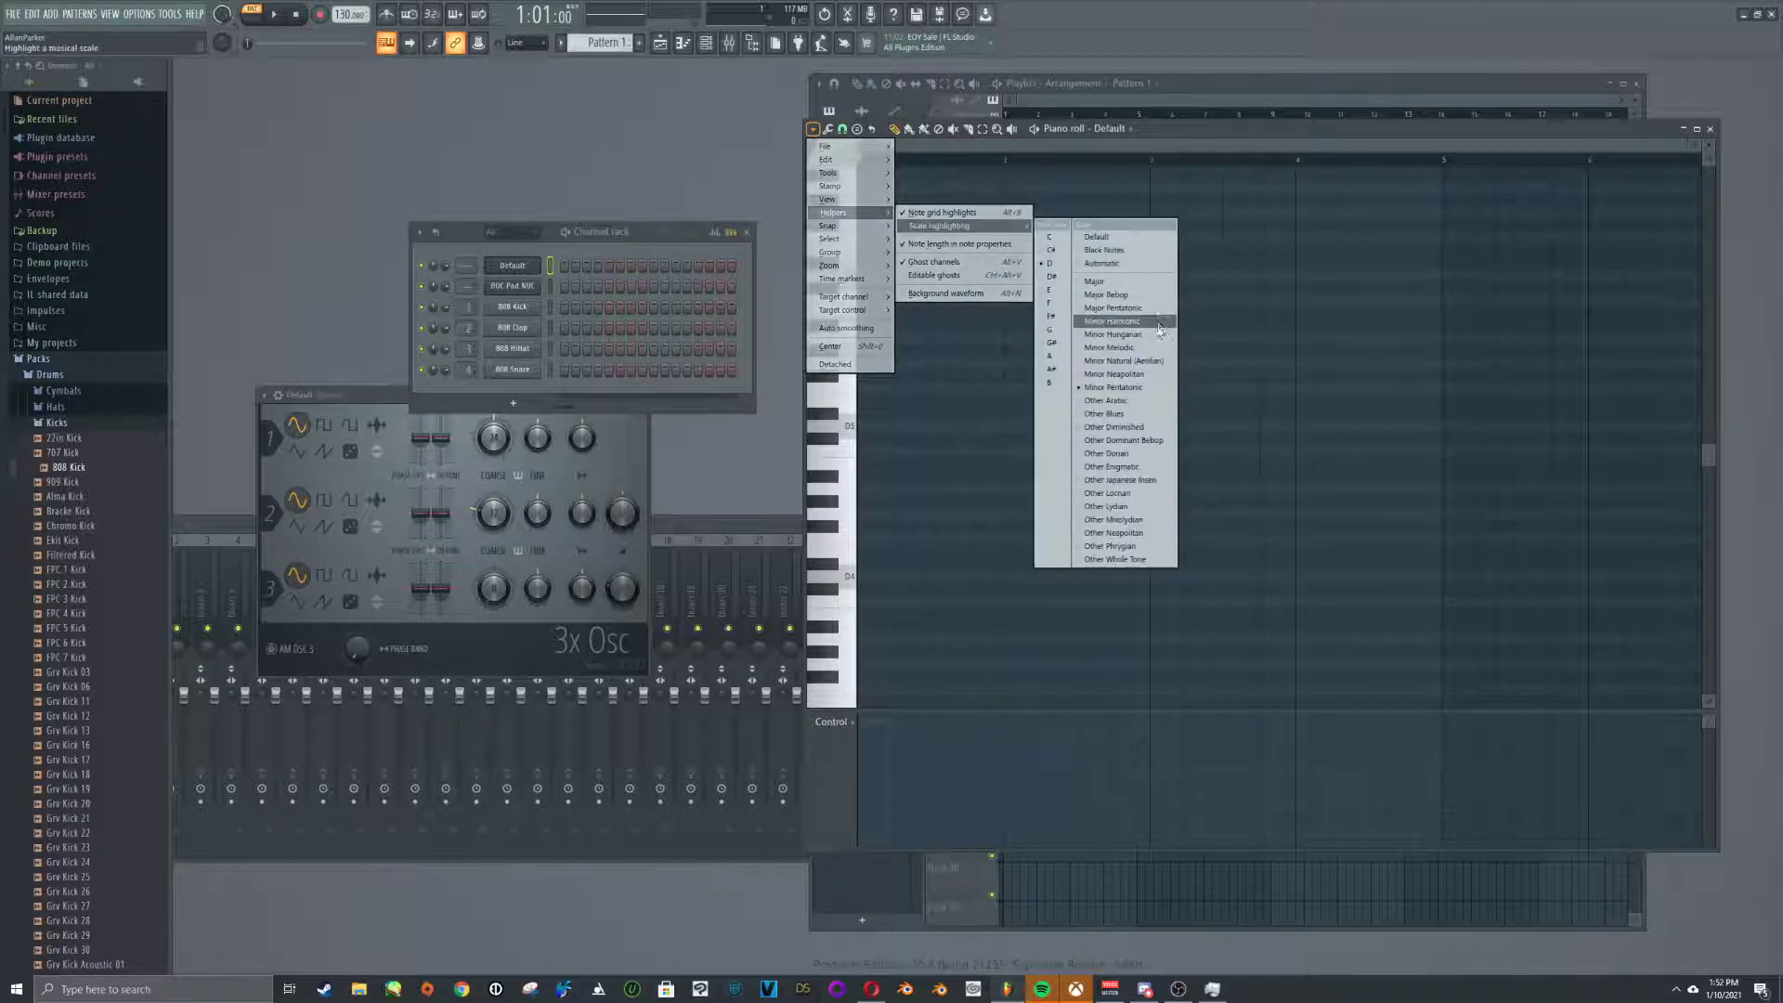
click(1143, 348)
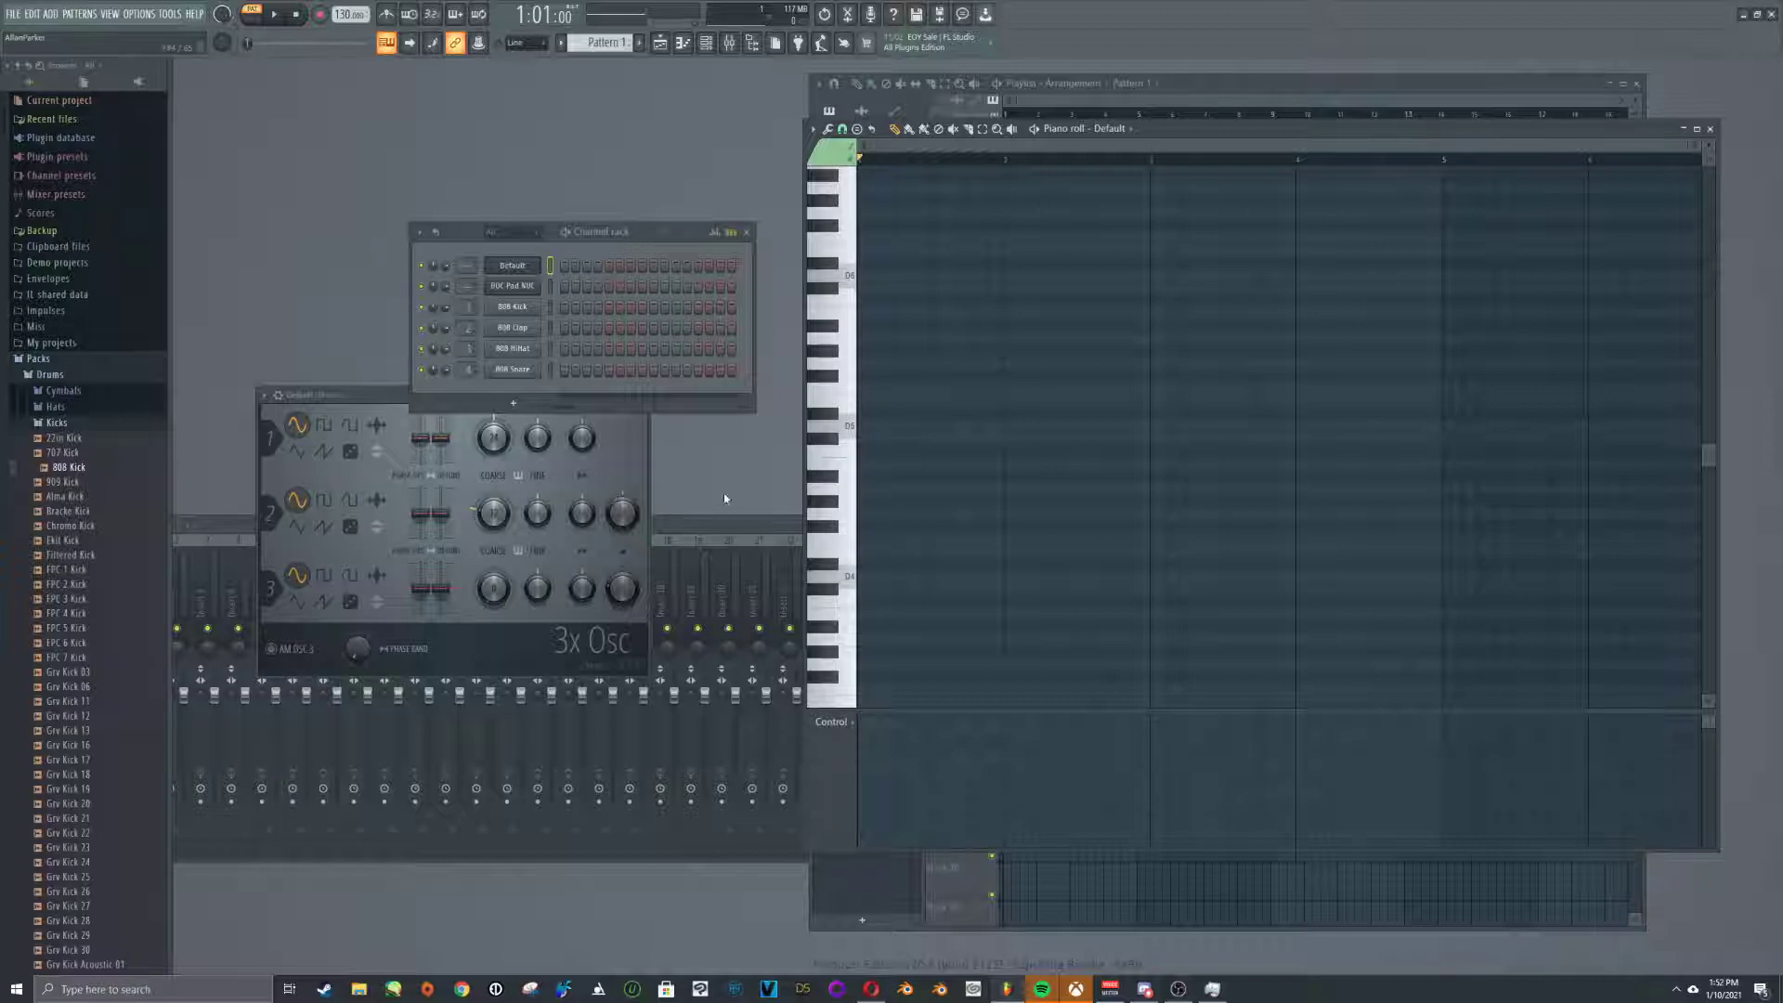
Place a ten-note test melody starting on C#5, rising to G5 and falling back to D5, and play the pattern
click(883, 438)
click(900, 426)
click(937, 439)
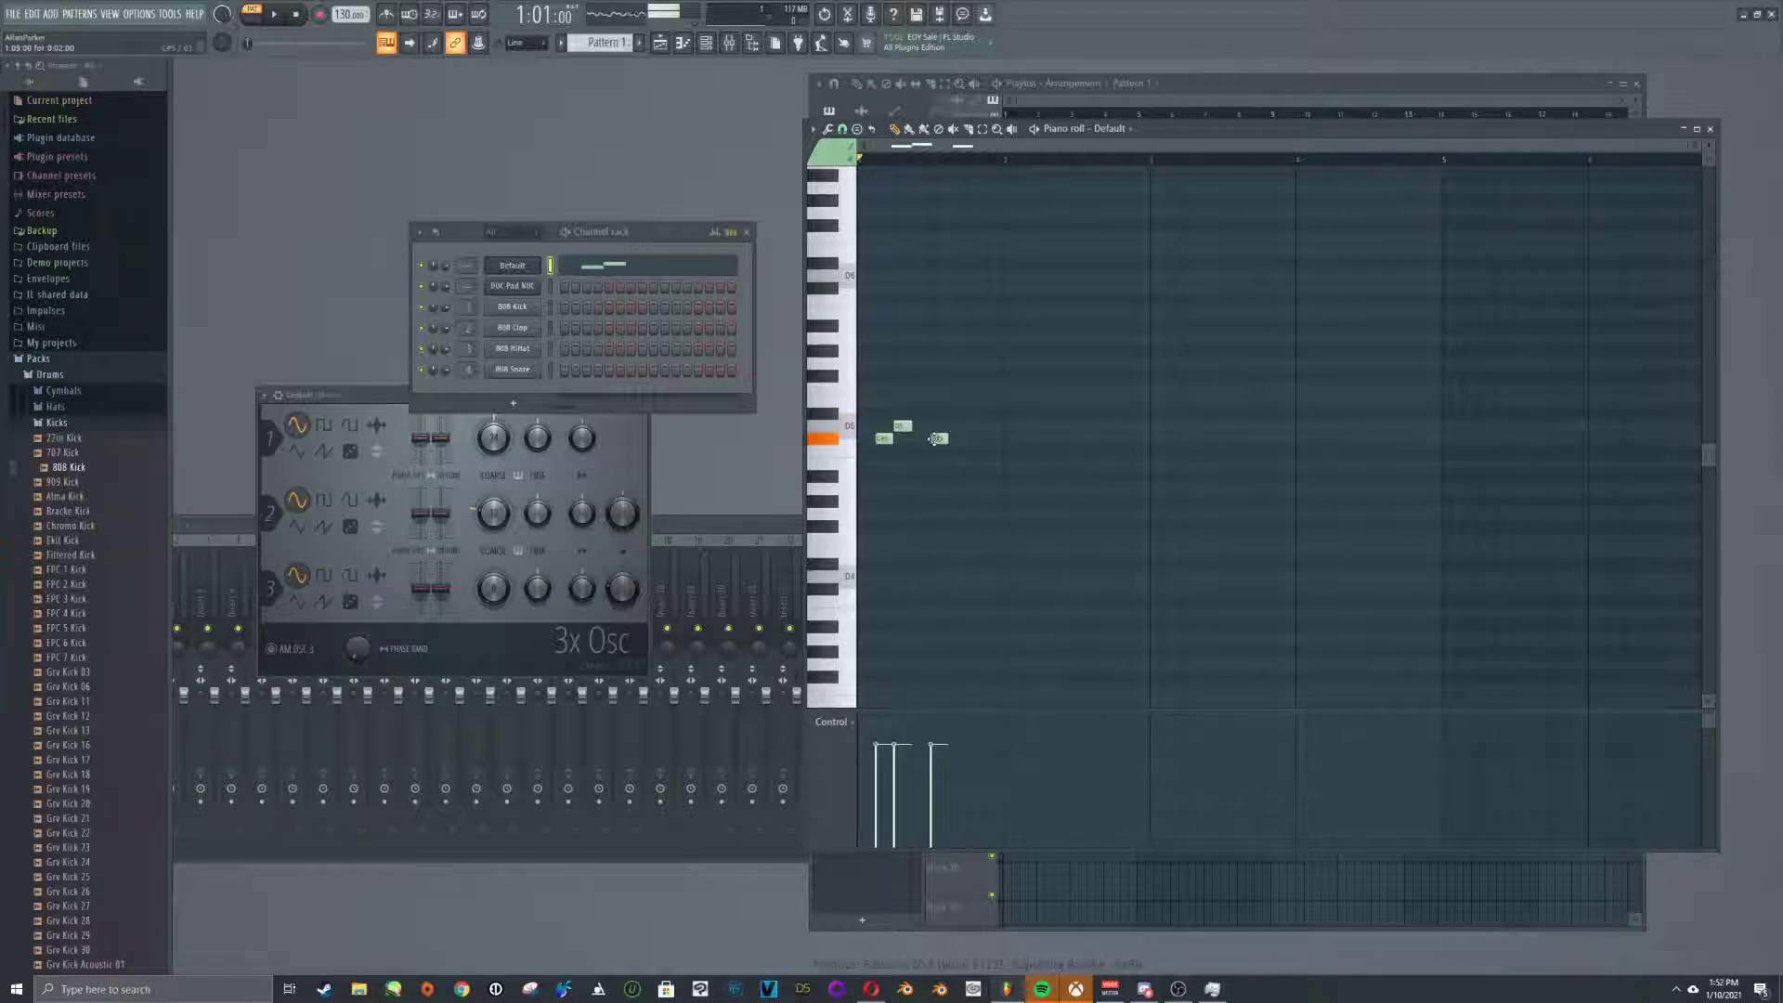
click(992, 401)
click(1029, 389)
click(1067, 363)
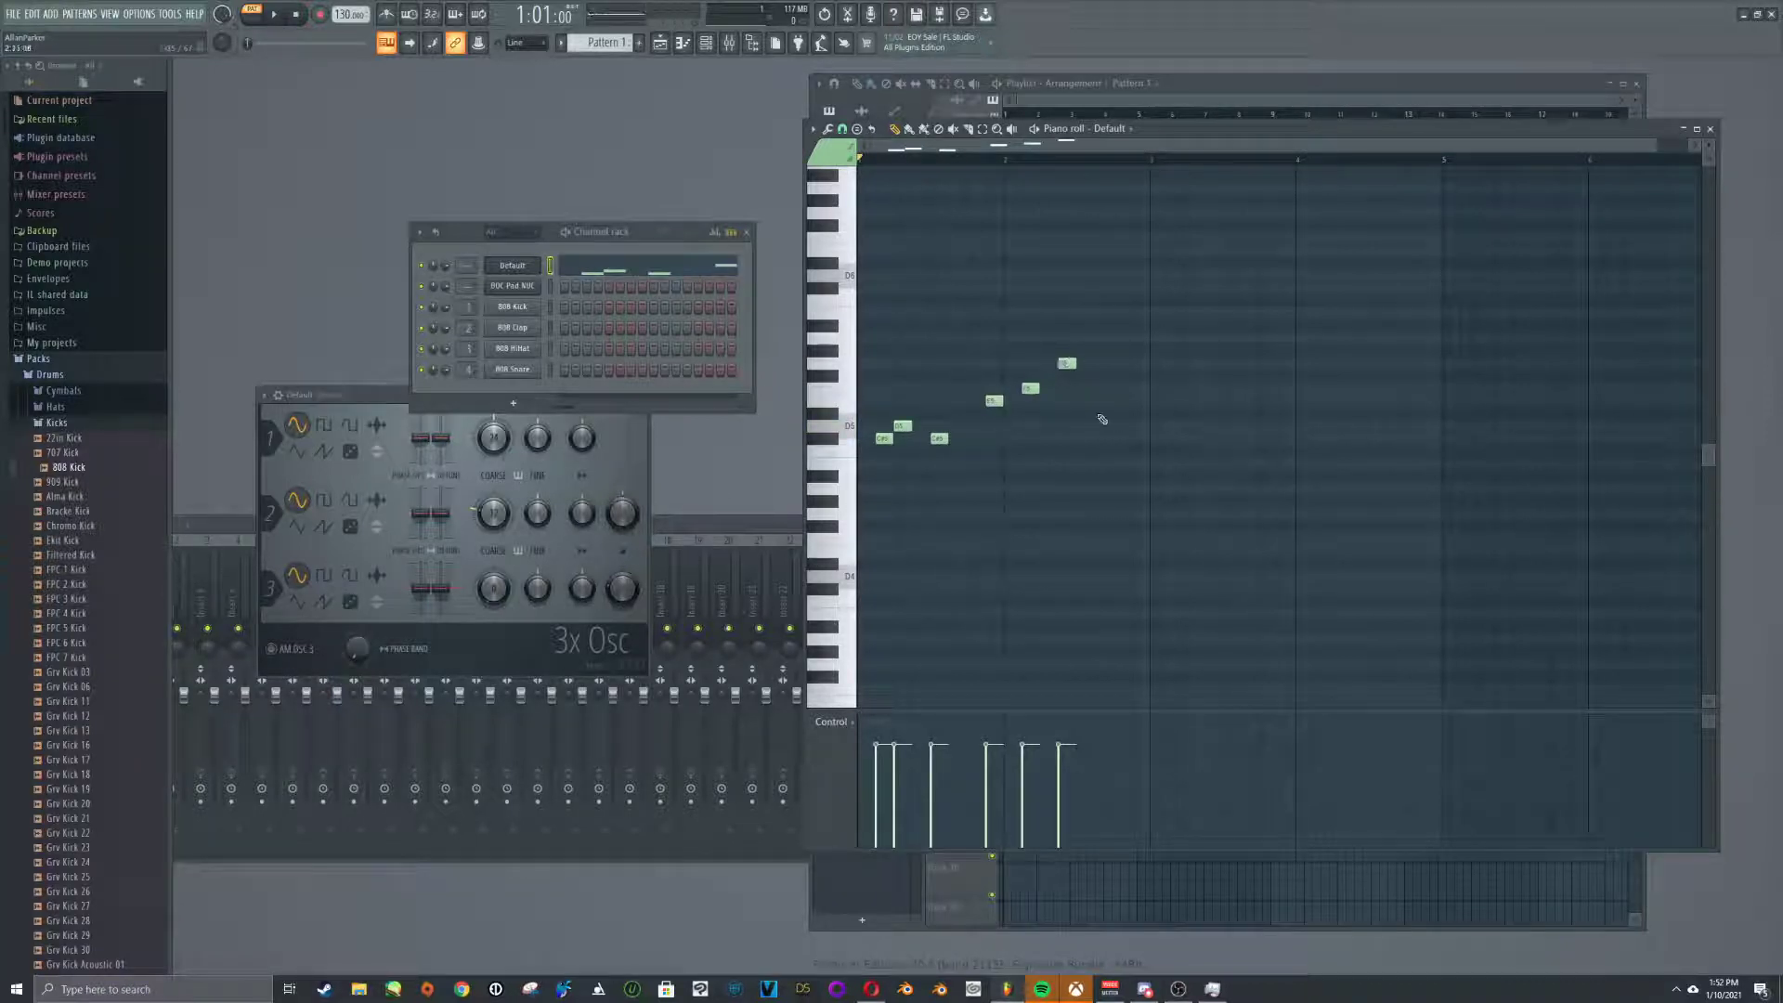
click(1103, 388)
click(1140, 400)
click(1174, 426)
click(1230, 425)
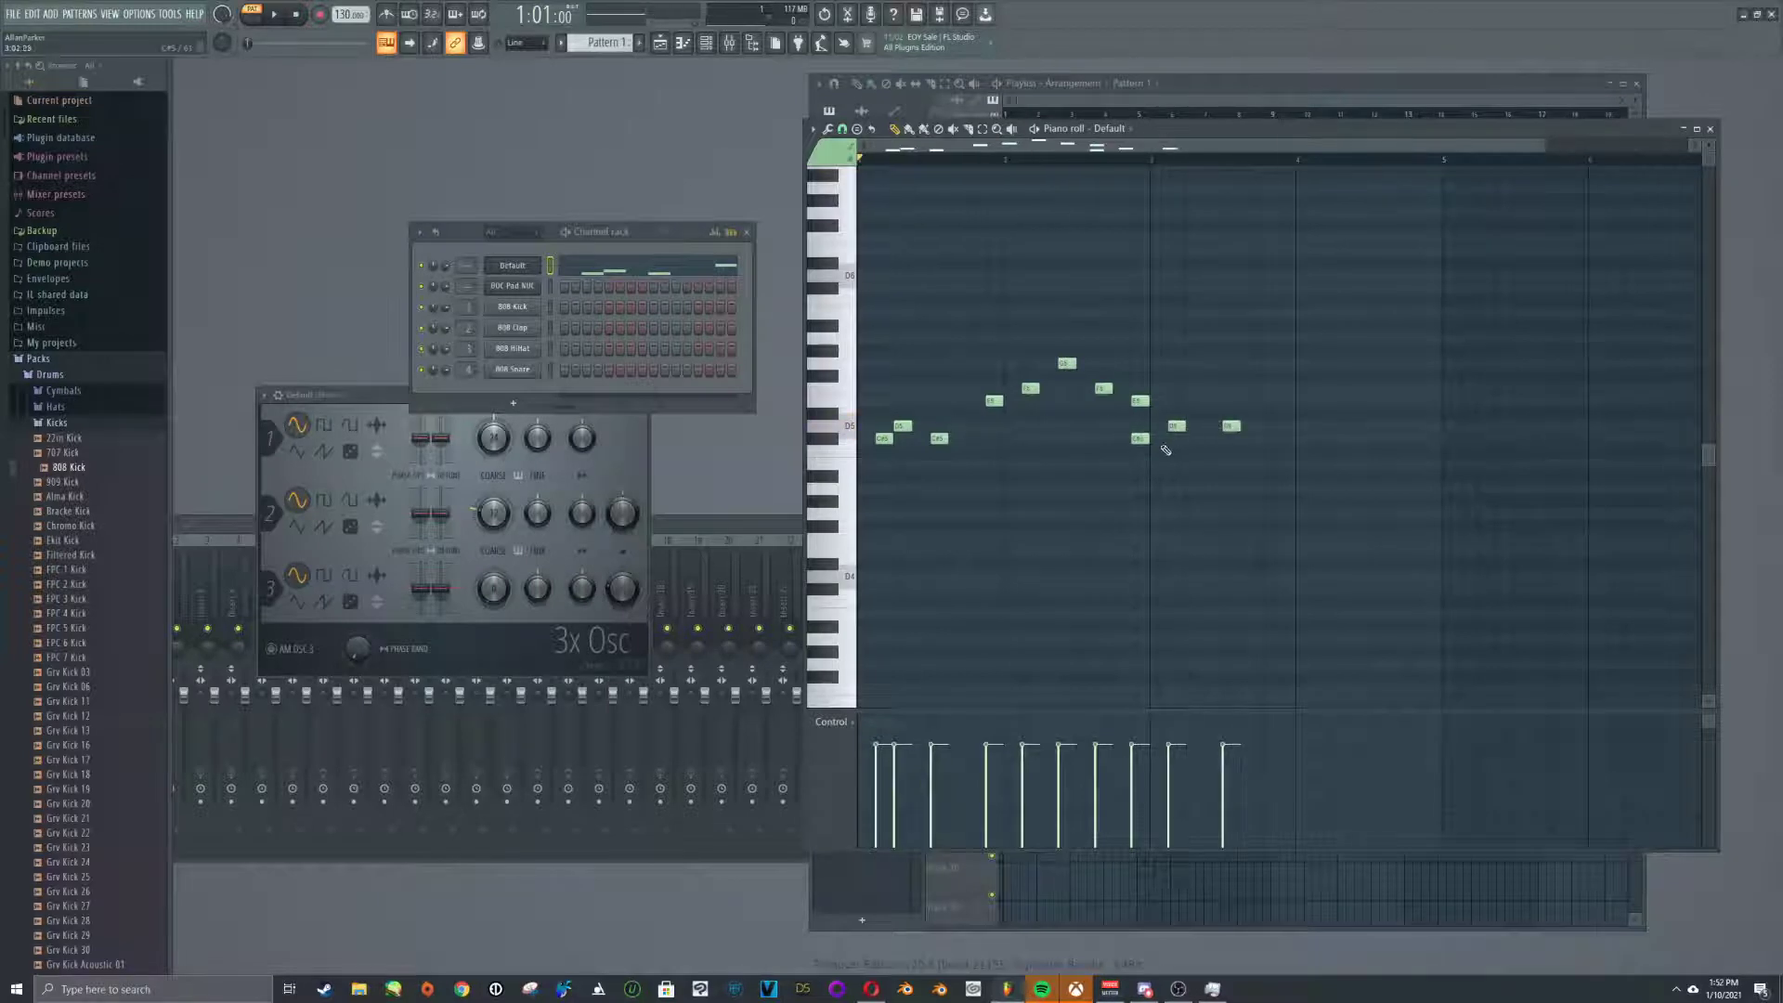
click(279, 16)
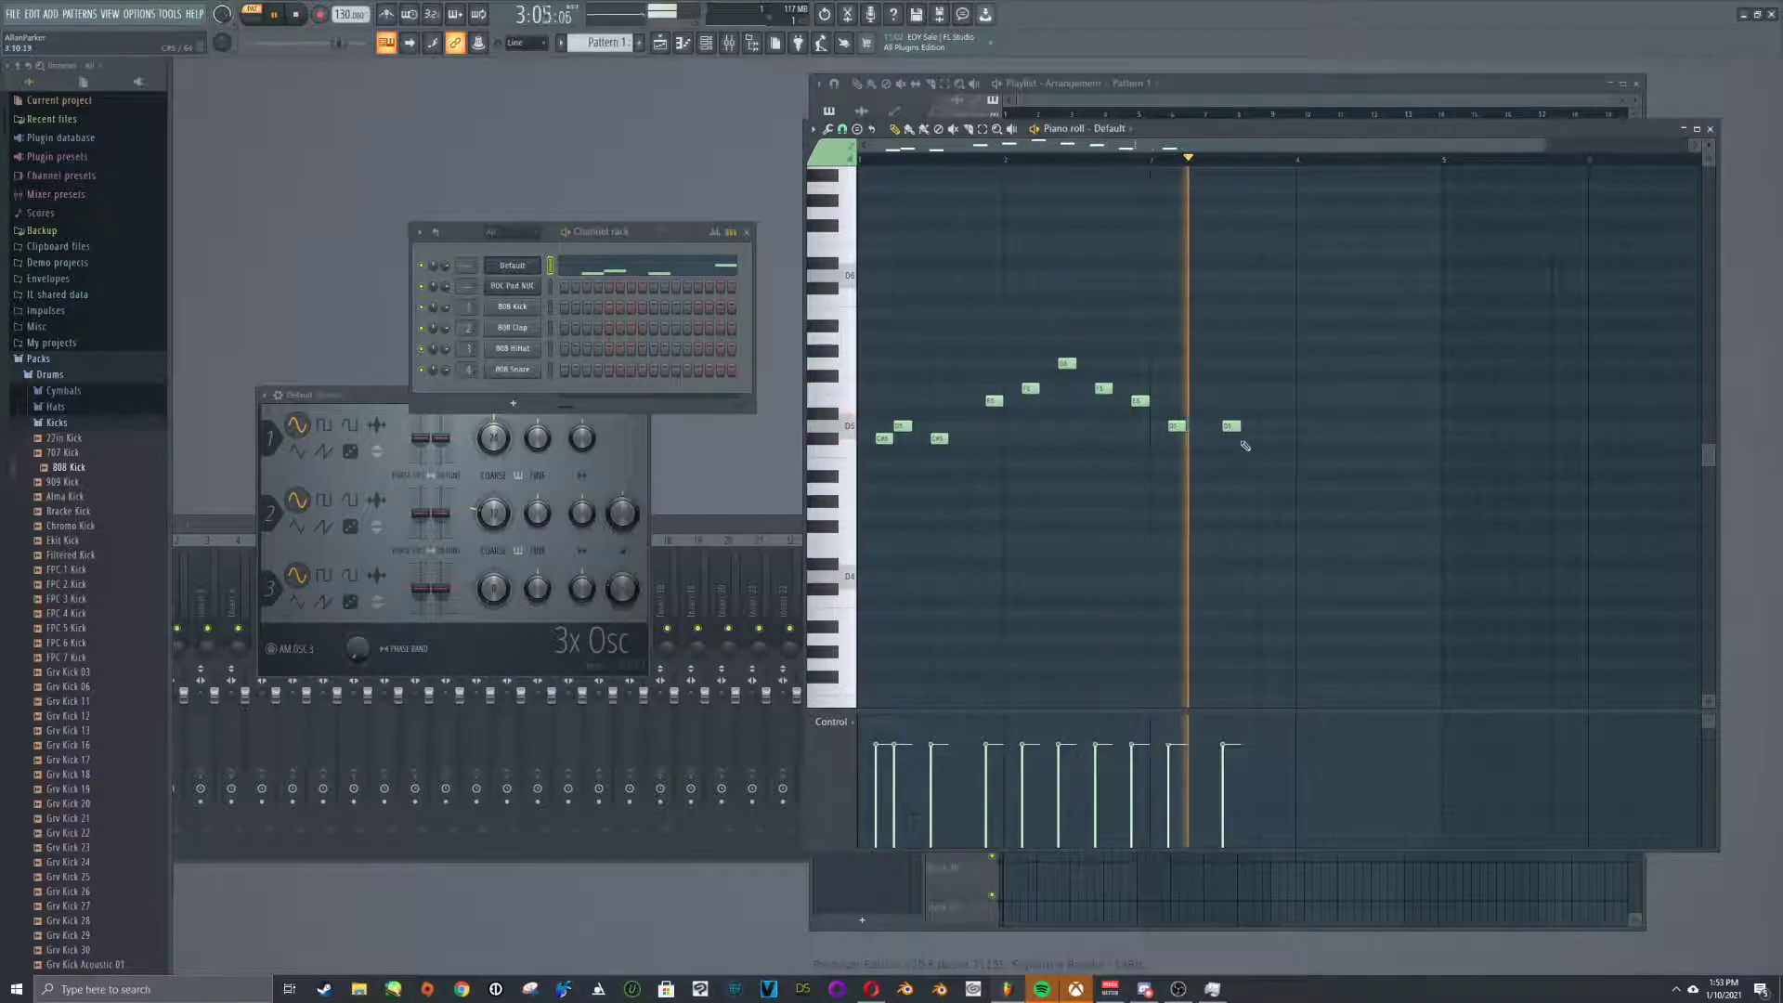
Delete every note of the test melody from the piano roll and stop playback
right_click(1231, 426)
right_click(1177, 427)
right_click(1139, 401)
right_click(1103, 389)
right_click(1067, 364)
right_click(1031, 389)
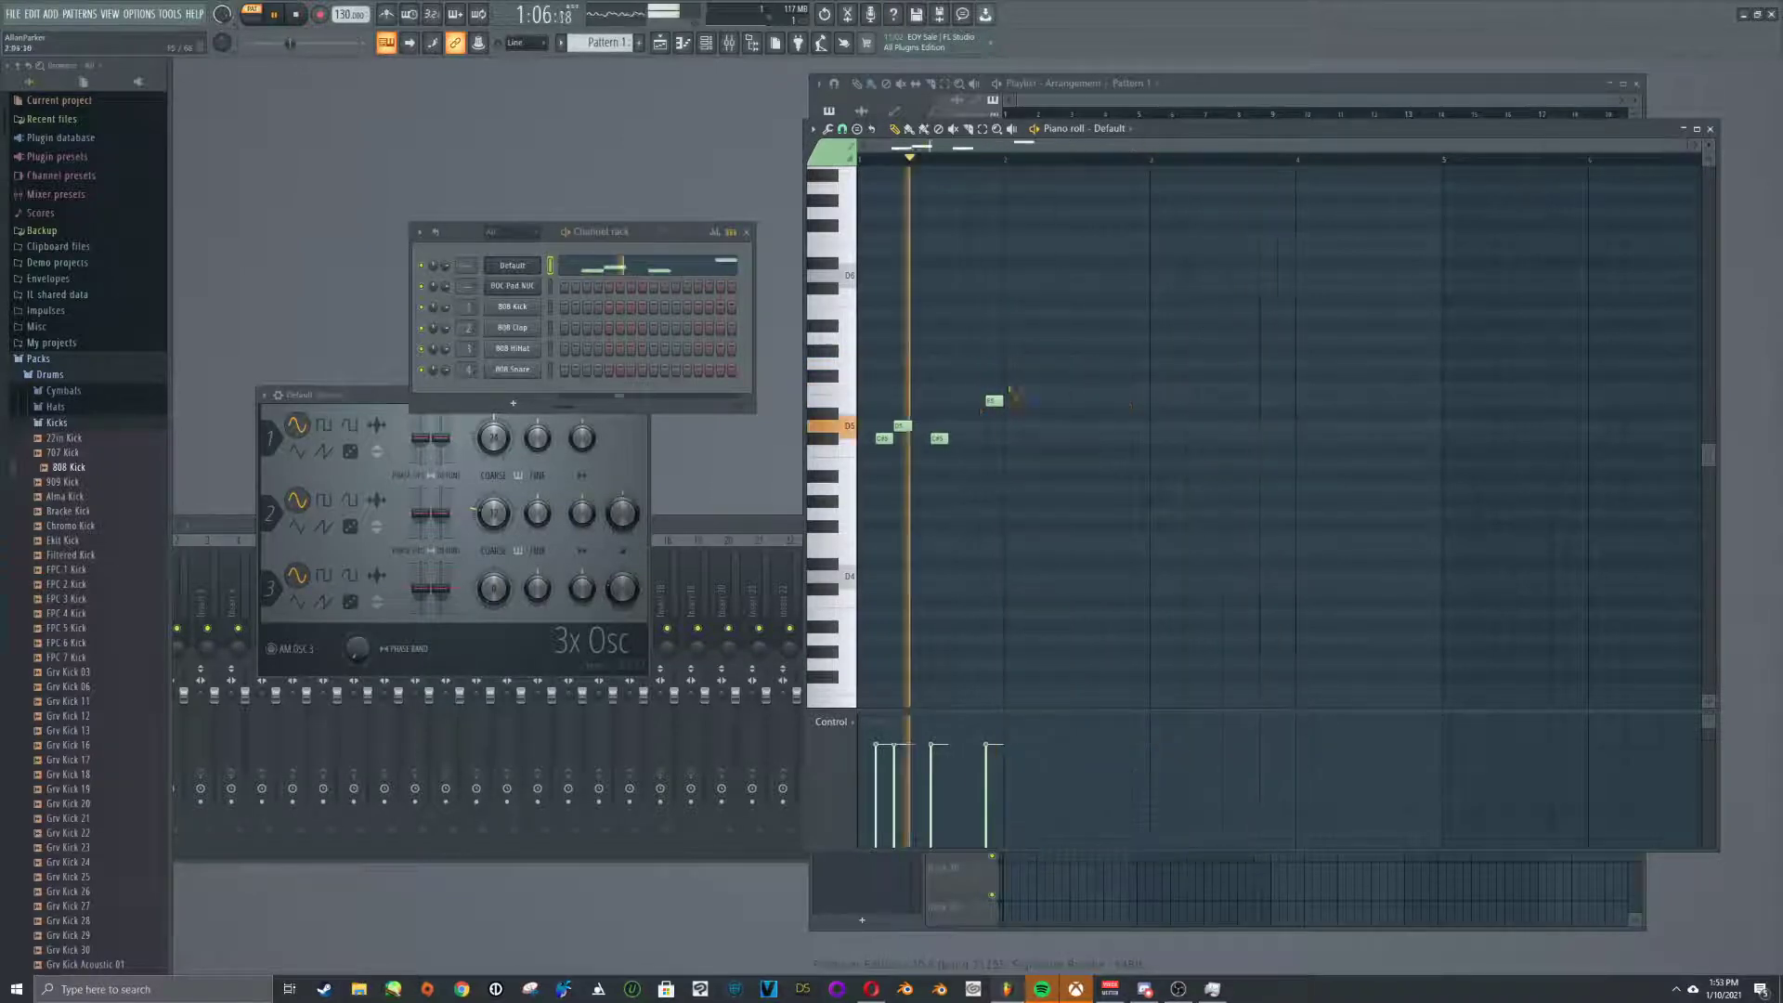
right_click(995, 401)
right_click(940, 438)
right_click(903, 426)
right_click(885, 438)
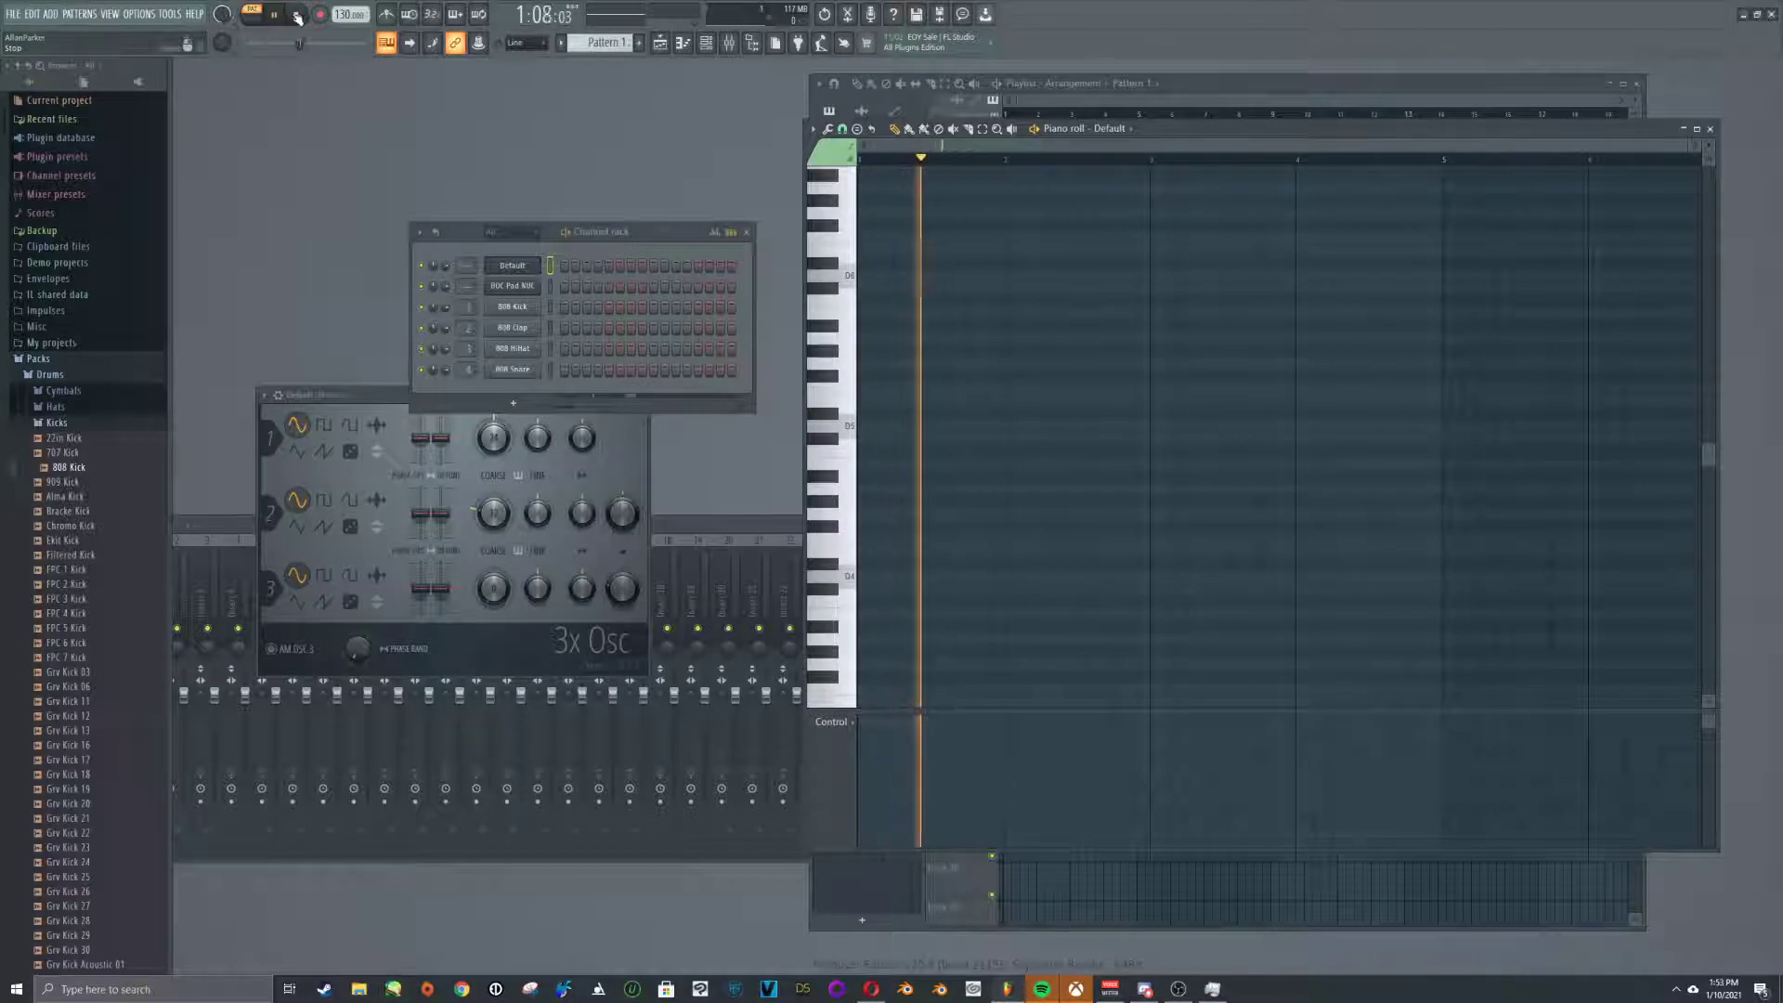
key(space)
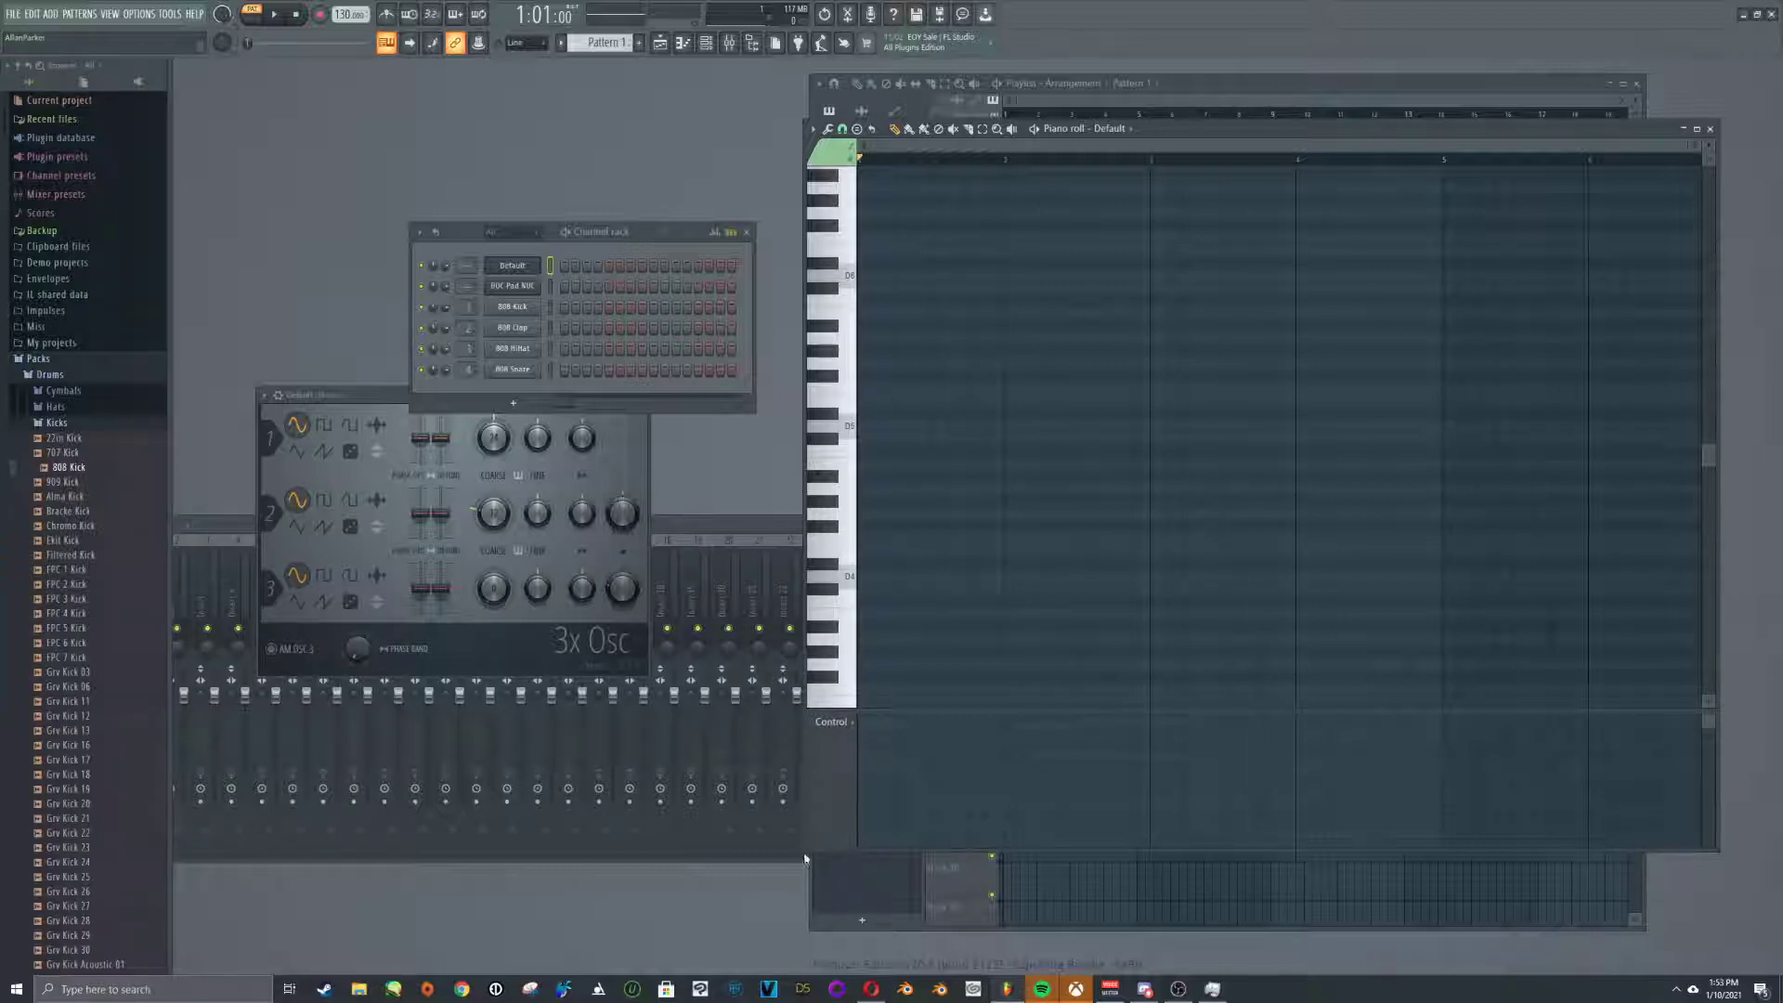
Switch to the Opera browser, play the main chord progression in D minor on AutoChords.com, and return to FL Studio
mouse_move(870, 993)
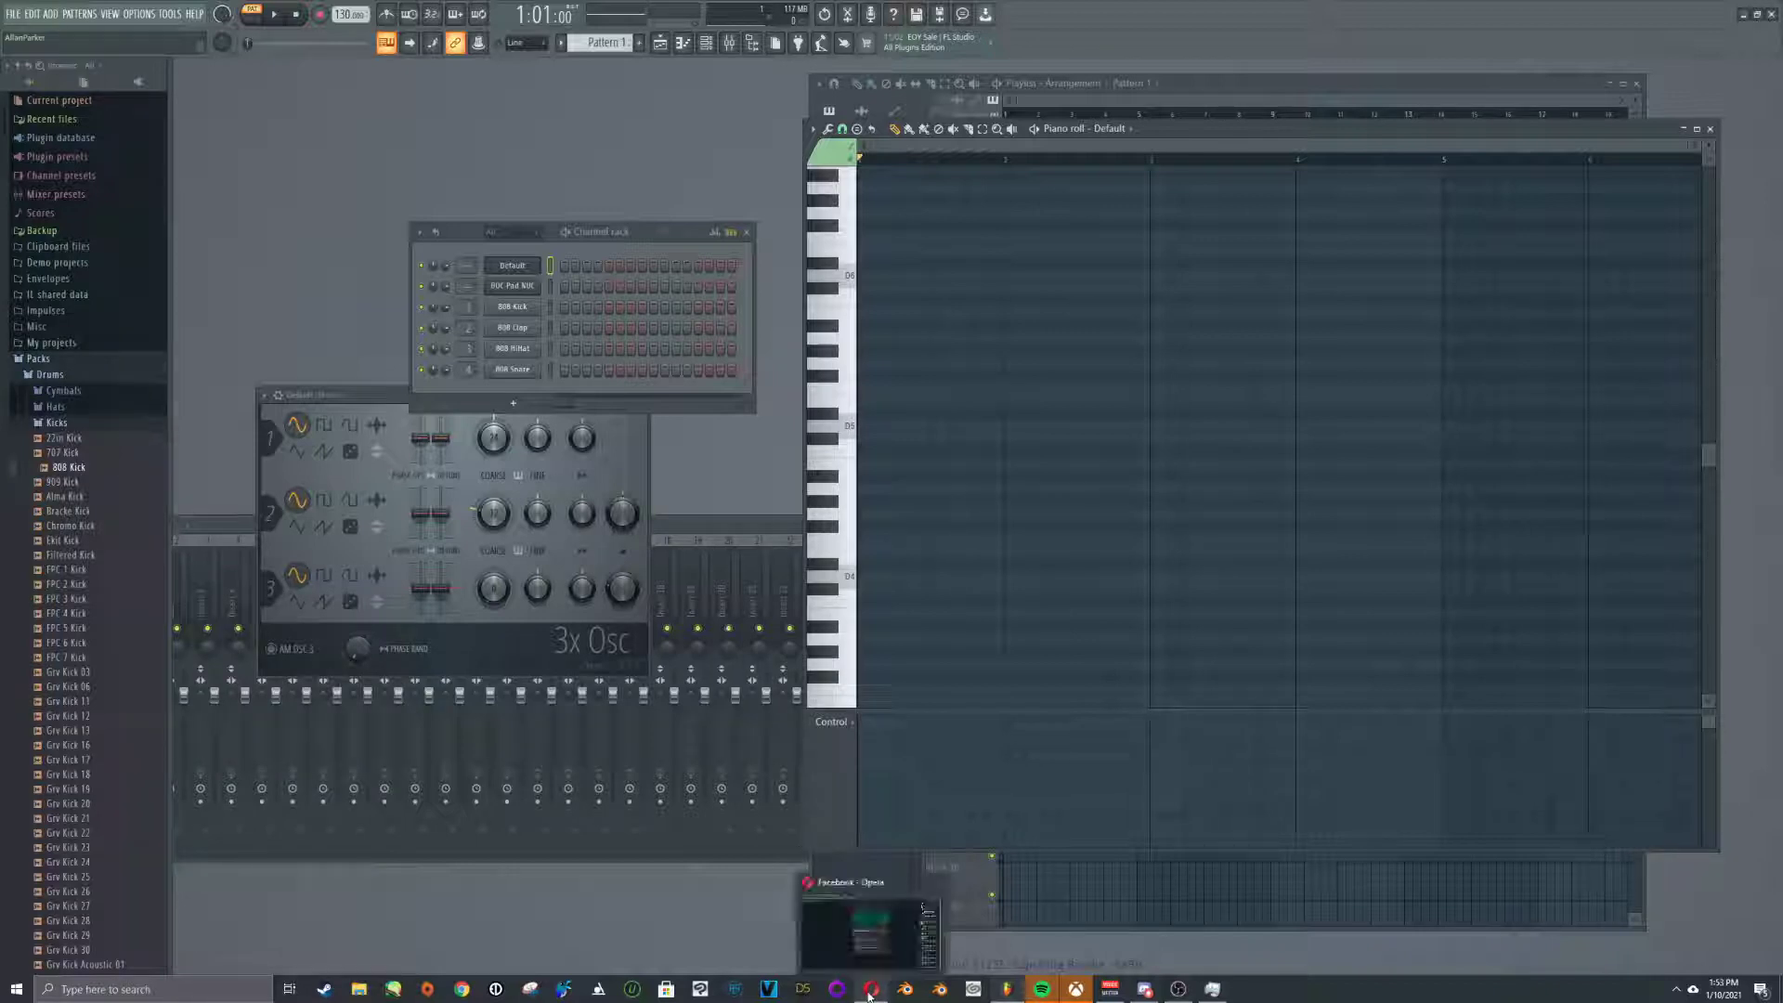
click(869, 994)
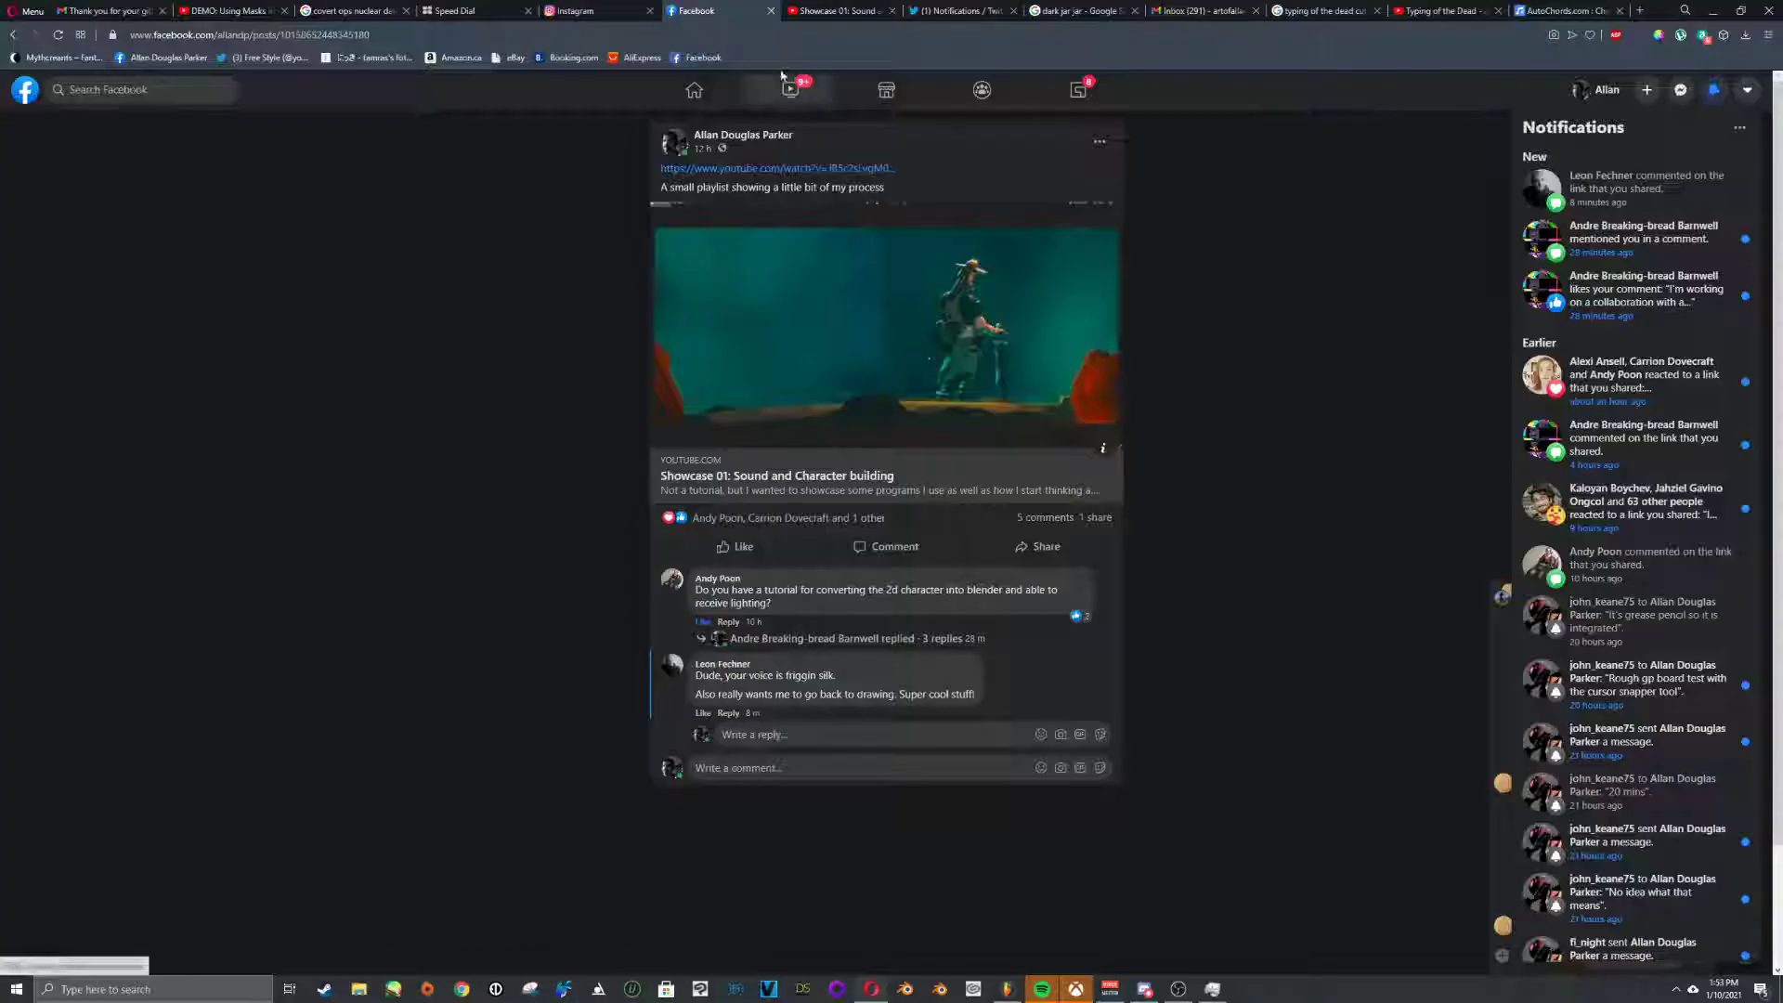
click(1082, 10)
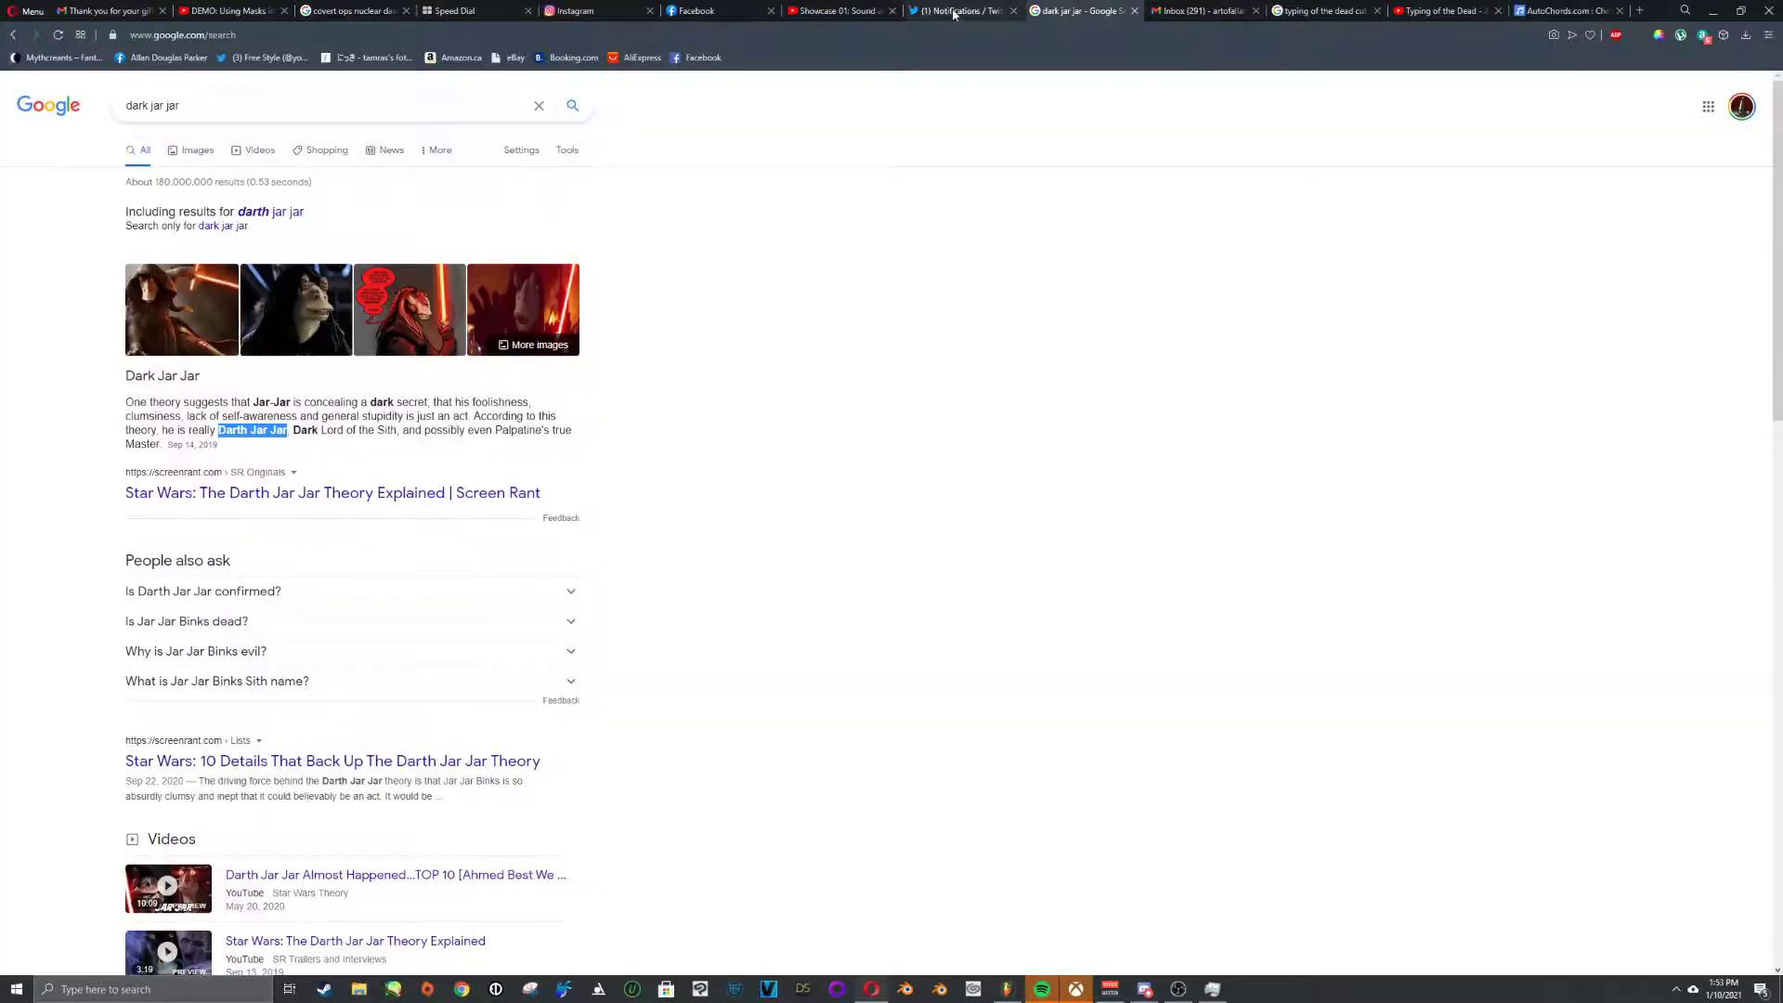
click(962, 11)
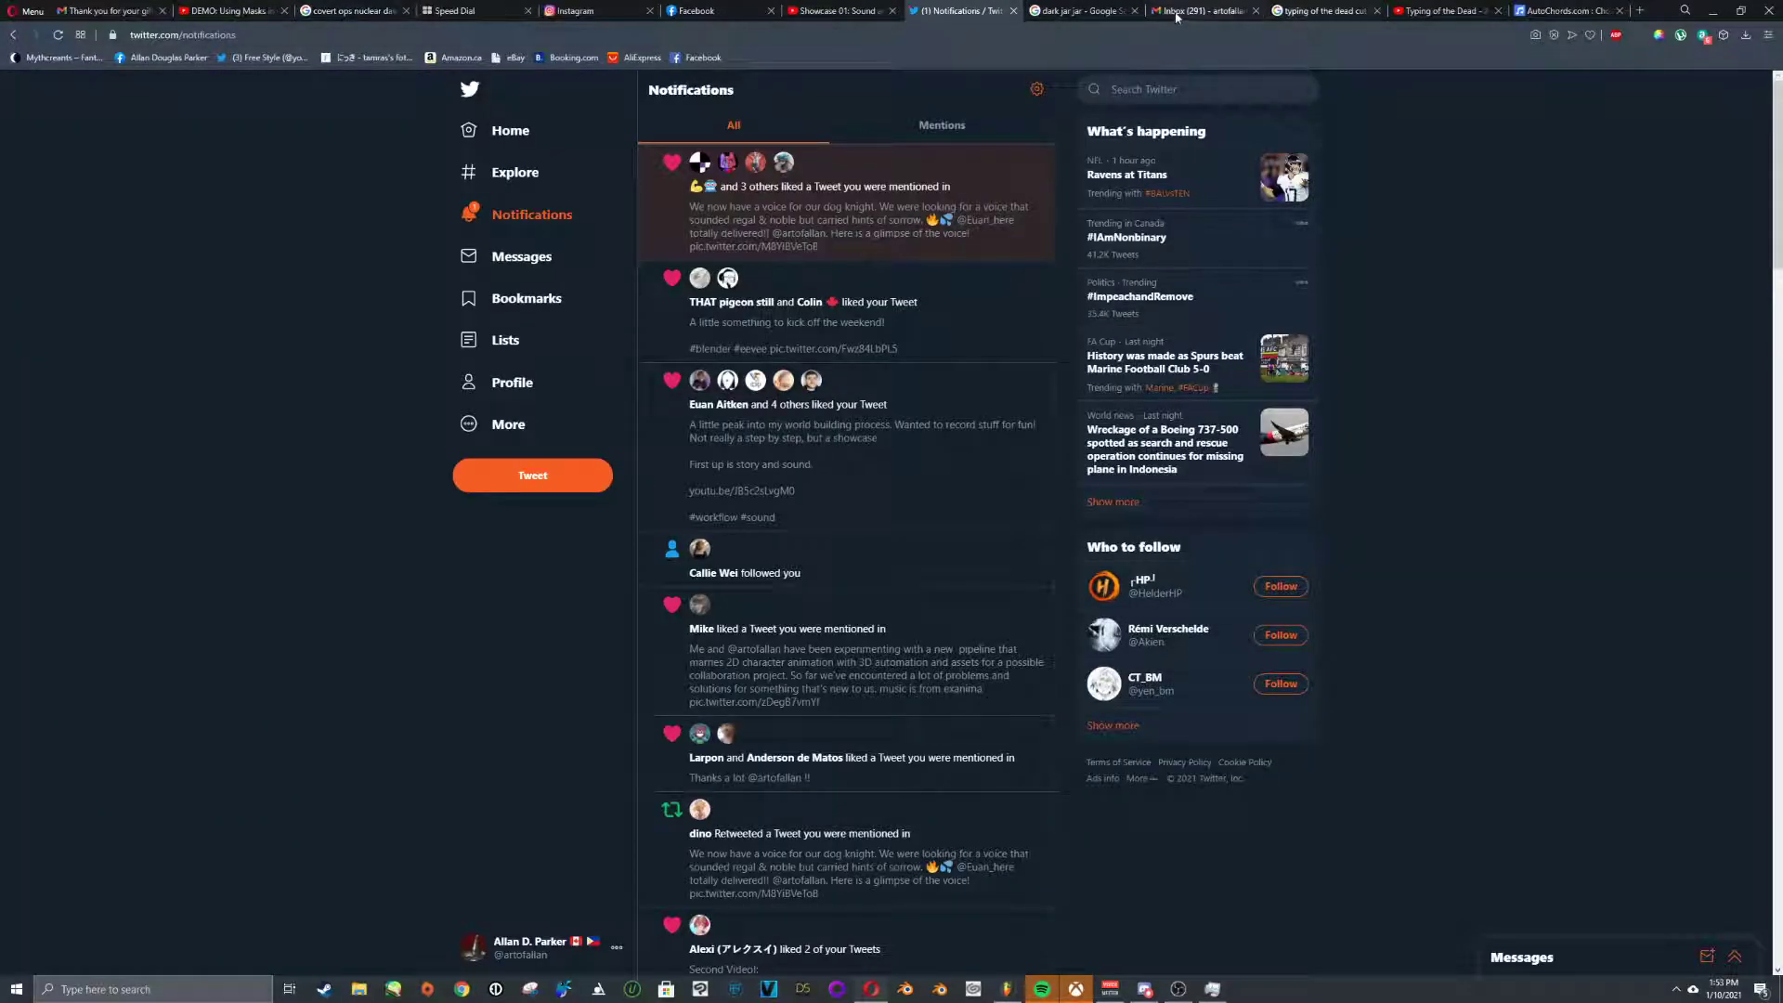
click(1566, 10)
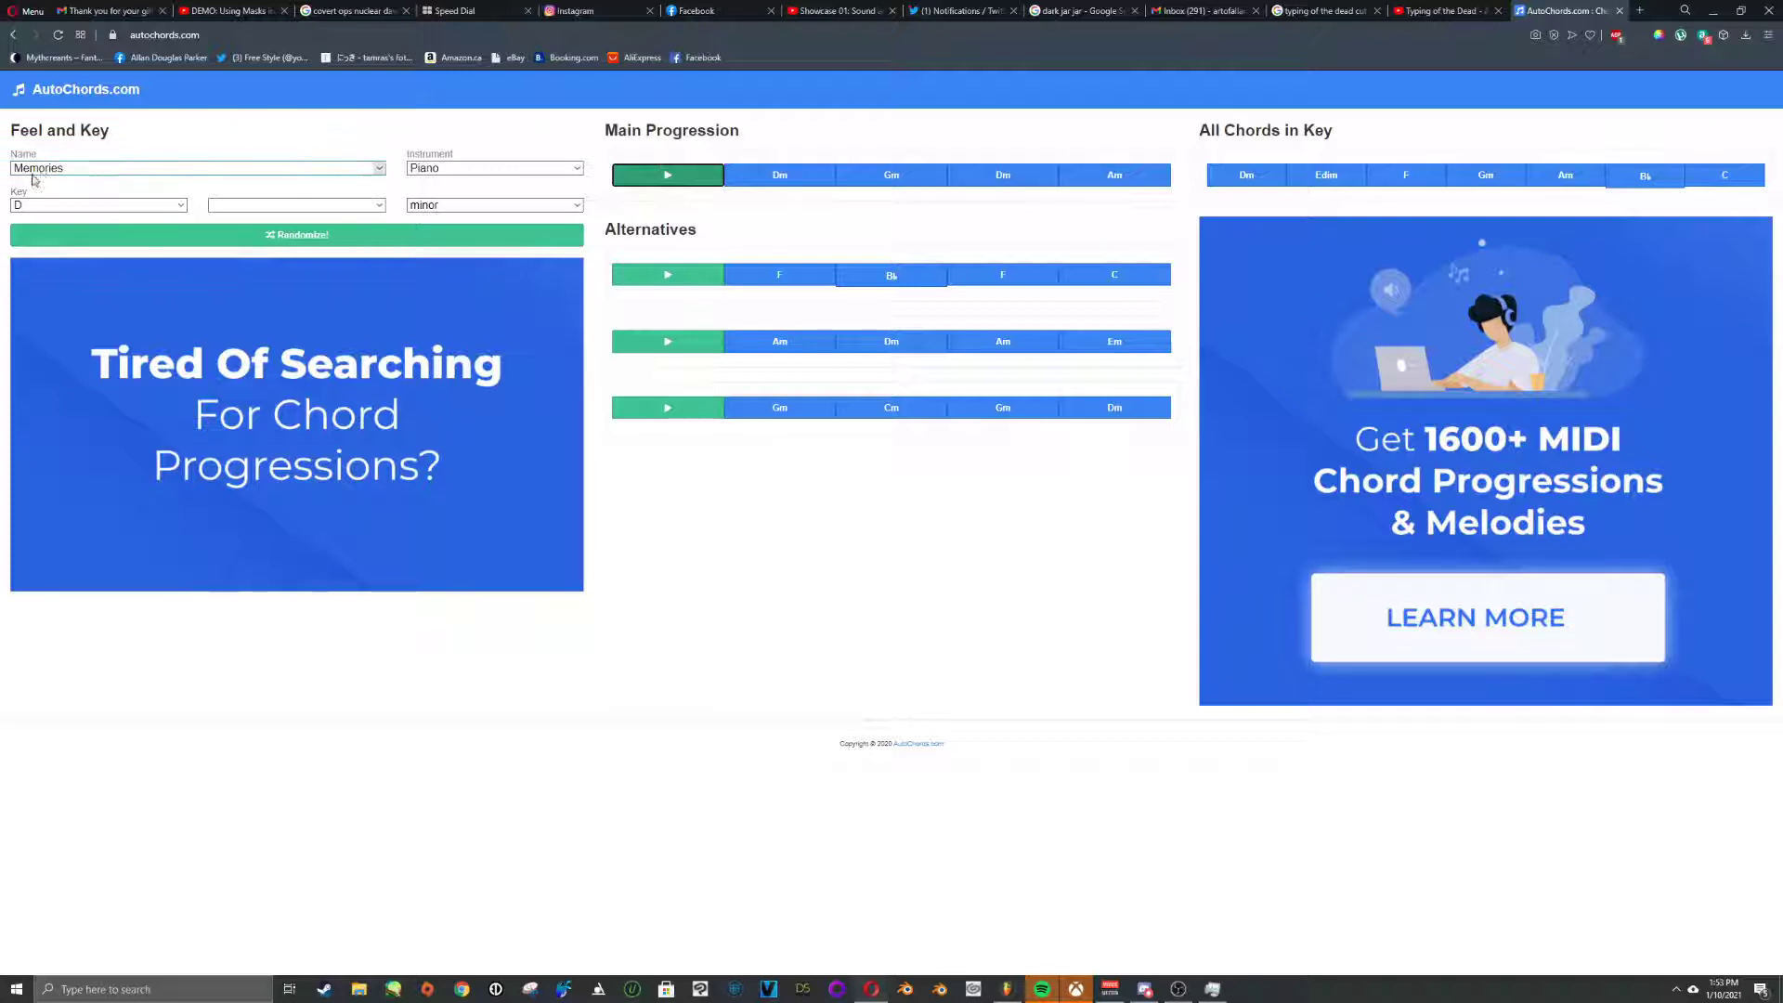
click(673, 175)
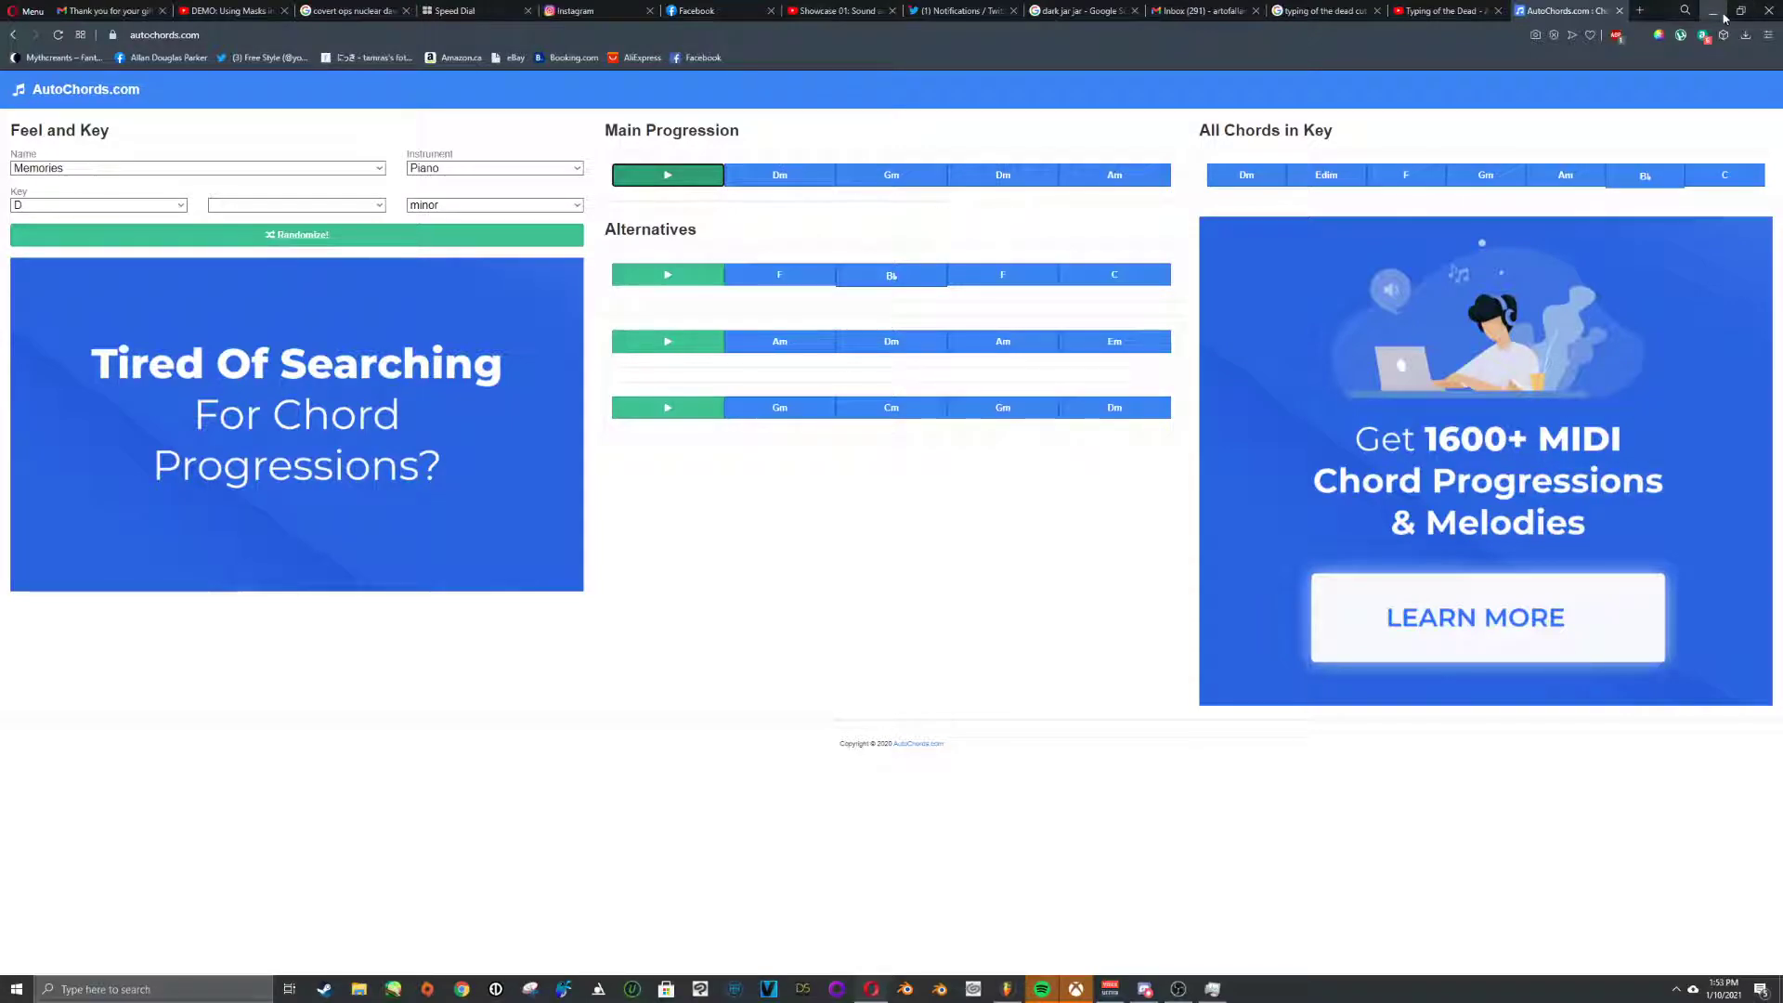
click(1719, 14)
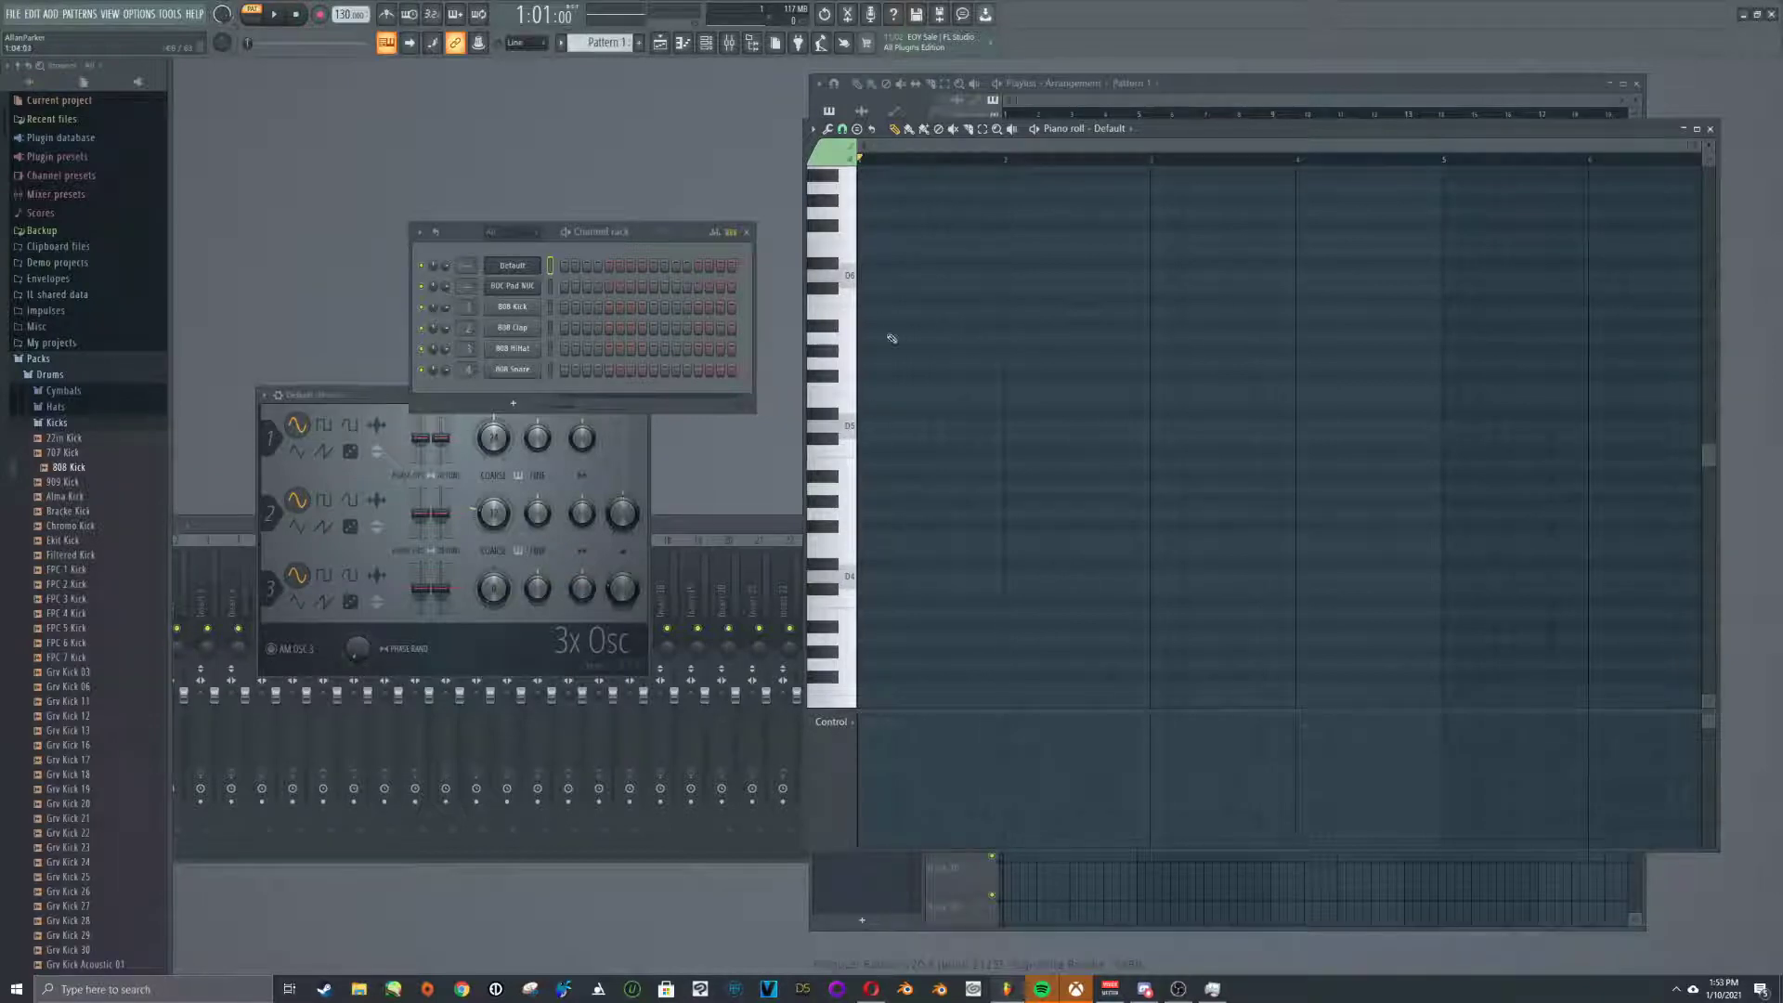
Turn off the Only one option for stamps and select the Minor chord stamp
click(813, 129)
mouse_move(832, 185)
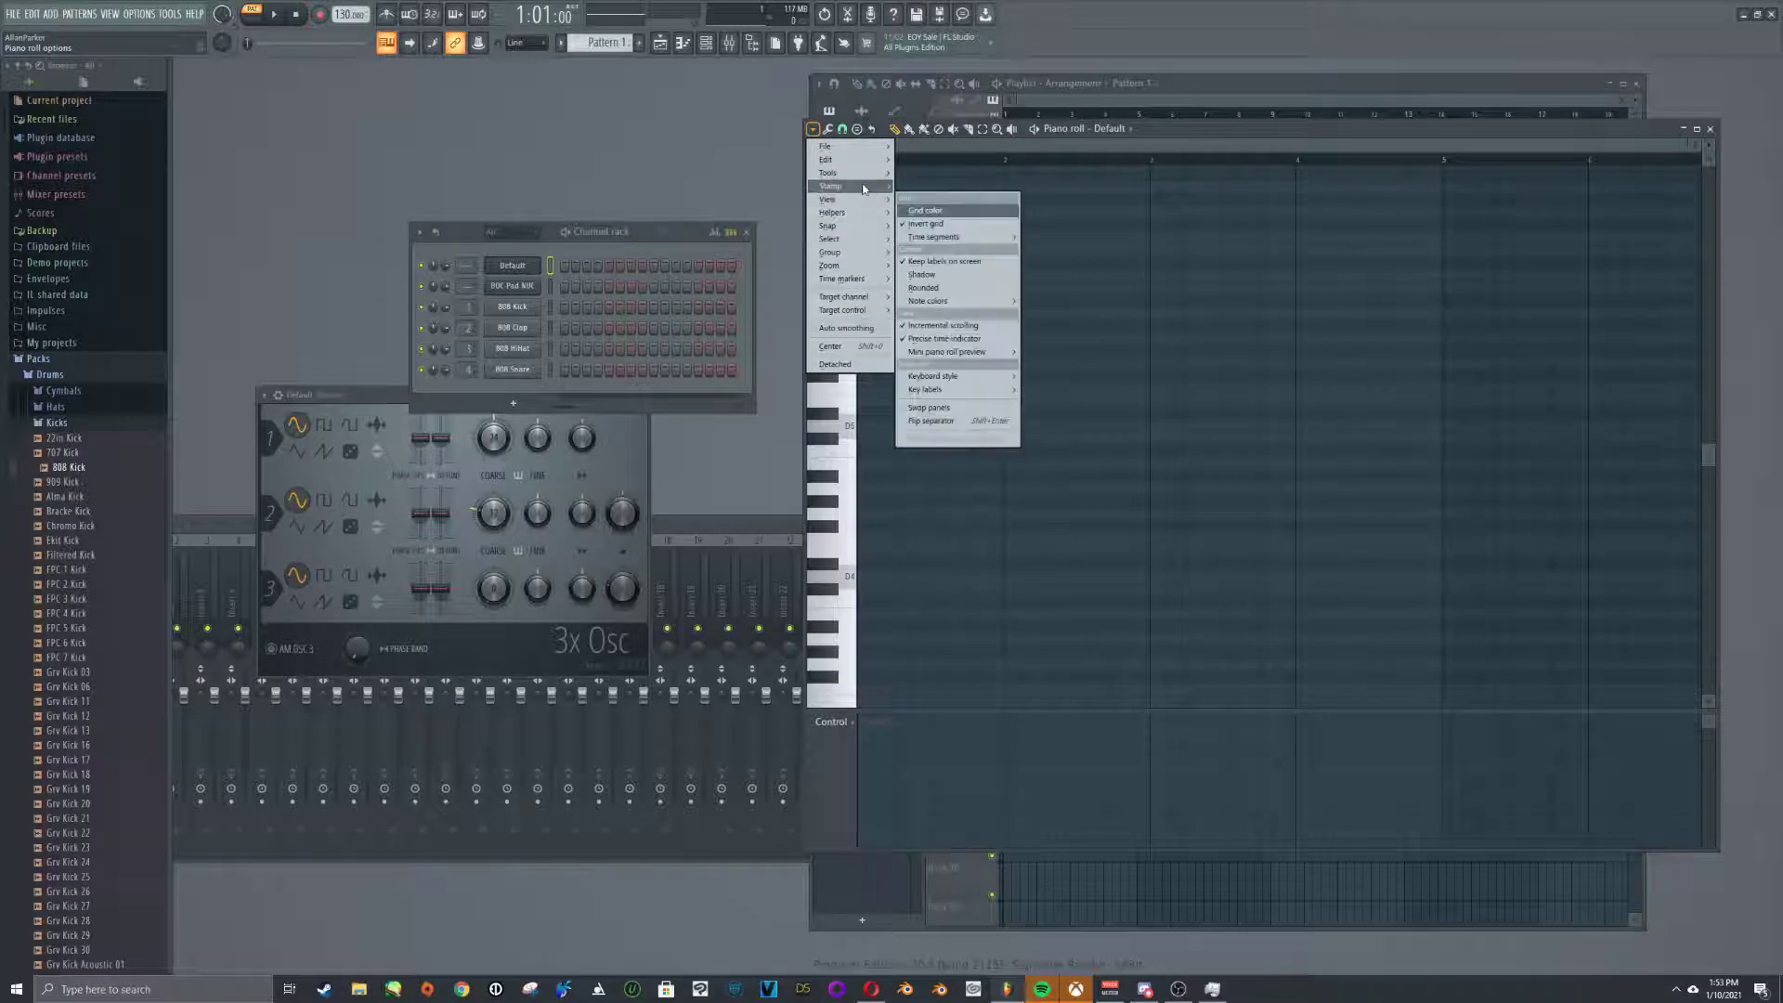
click(925, 186)
click(813, 129)
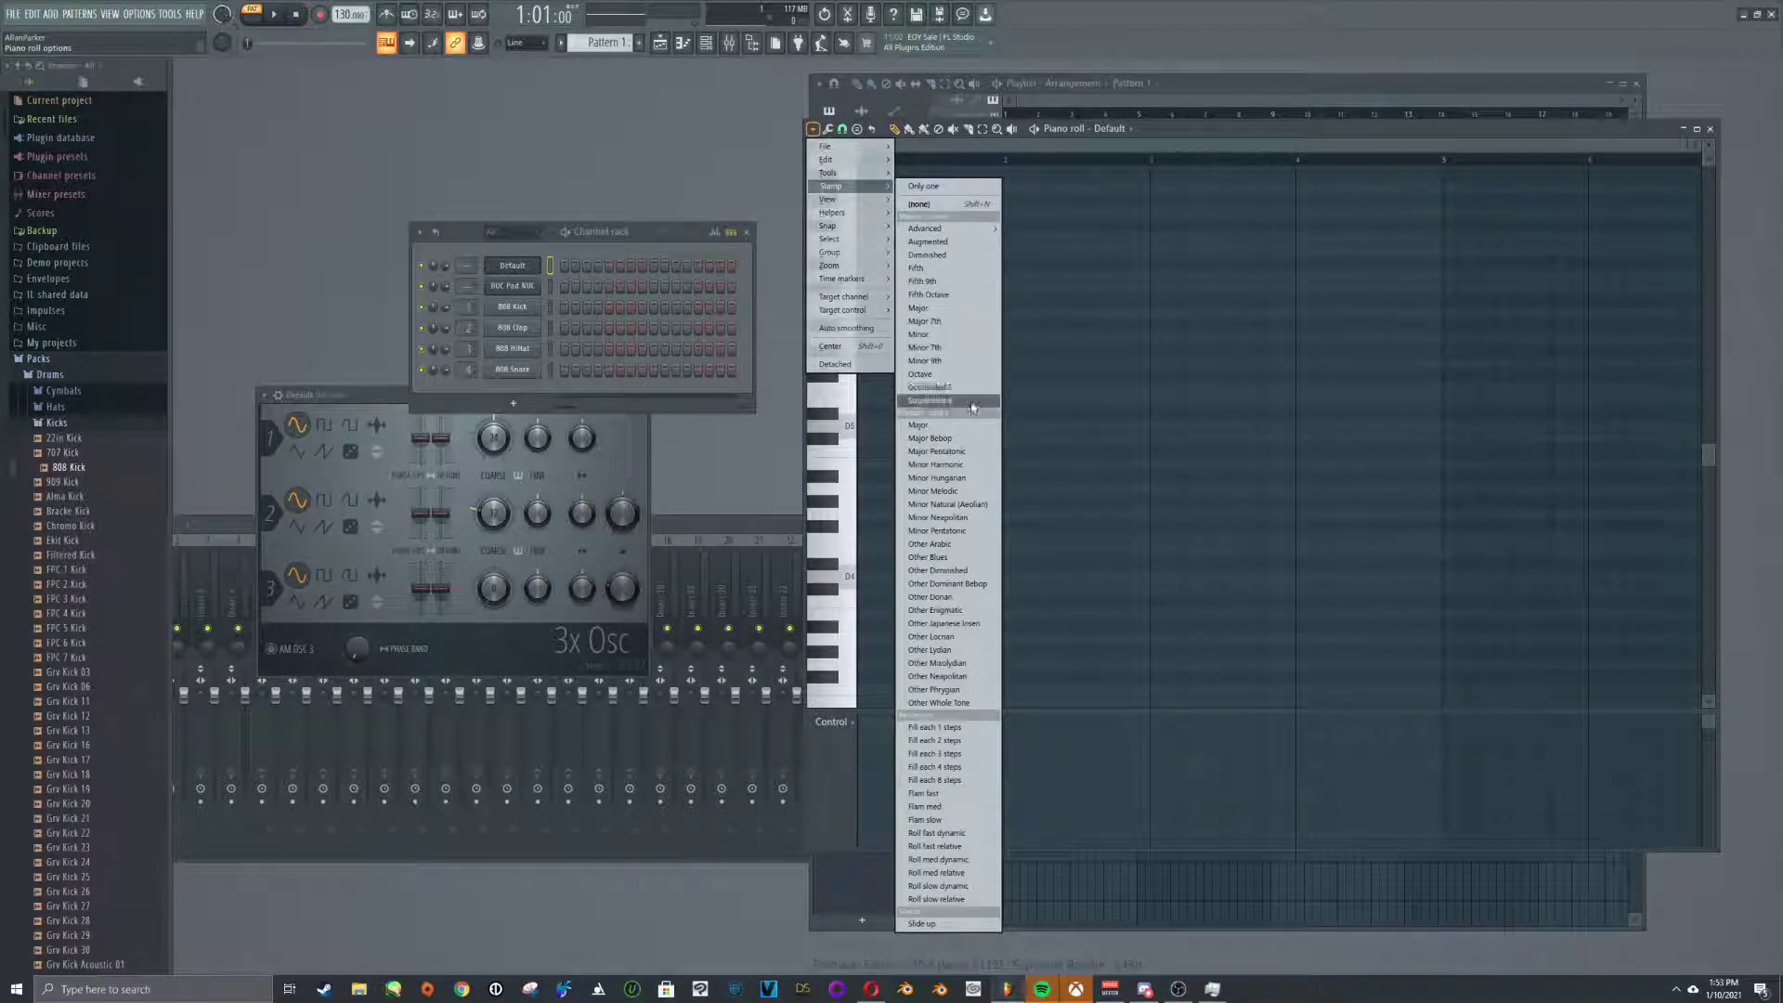
click(930, 335)
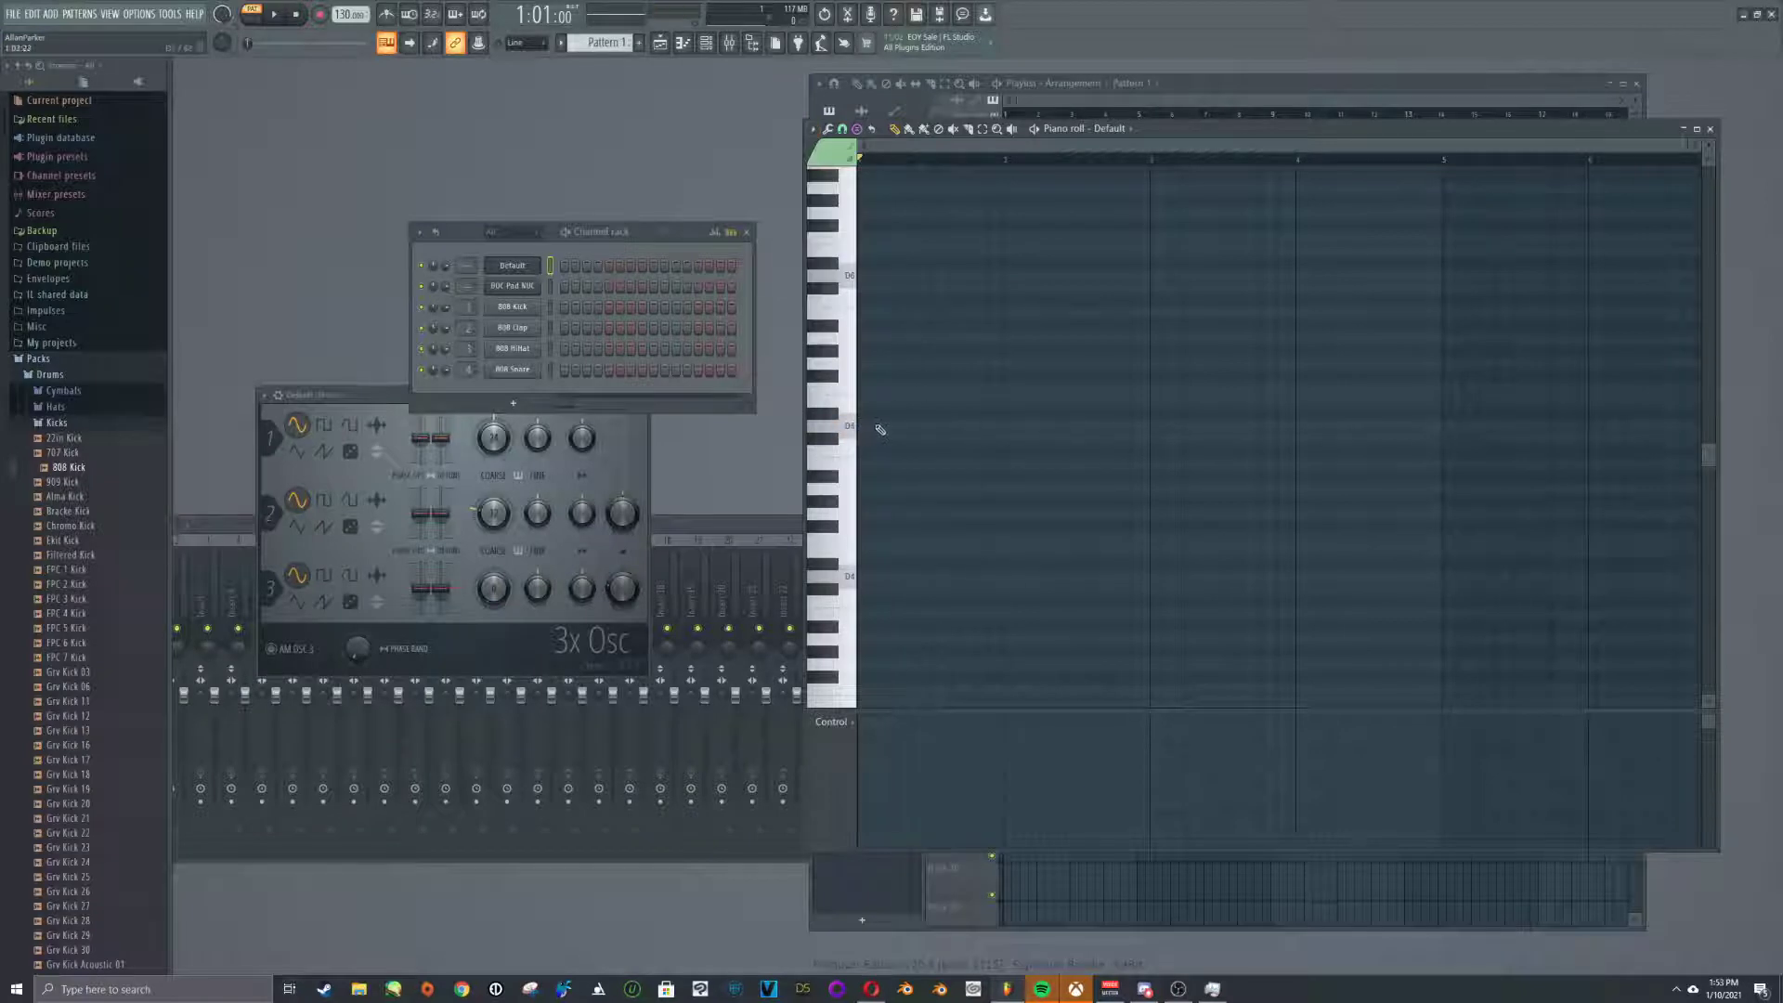
Stamp four one-bar minor chords in bars 1 to 4 with roots D5, G5, D5 and A4, and play them back
drag(864, 431, 995, 431)
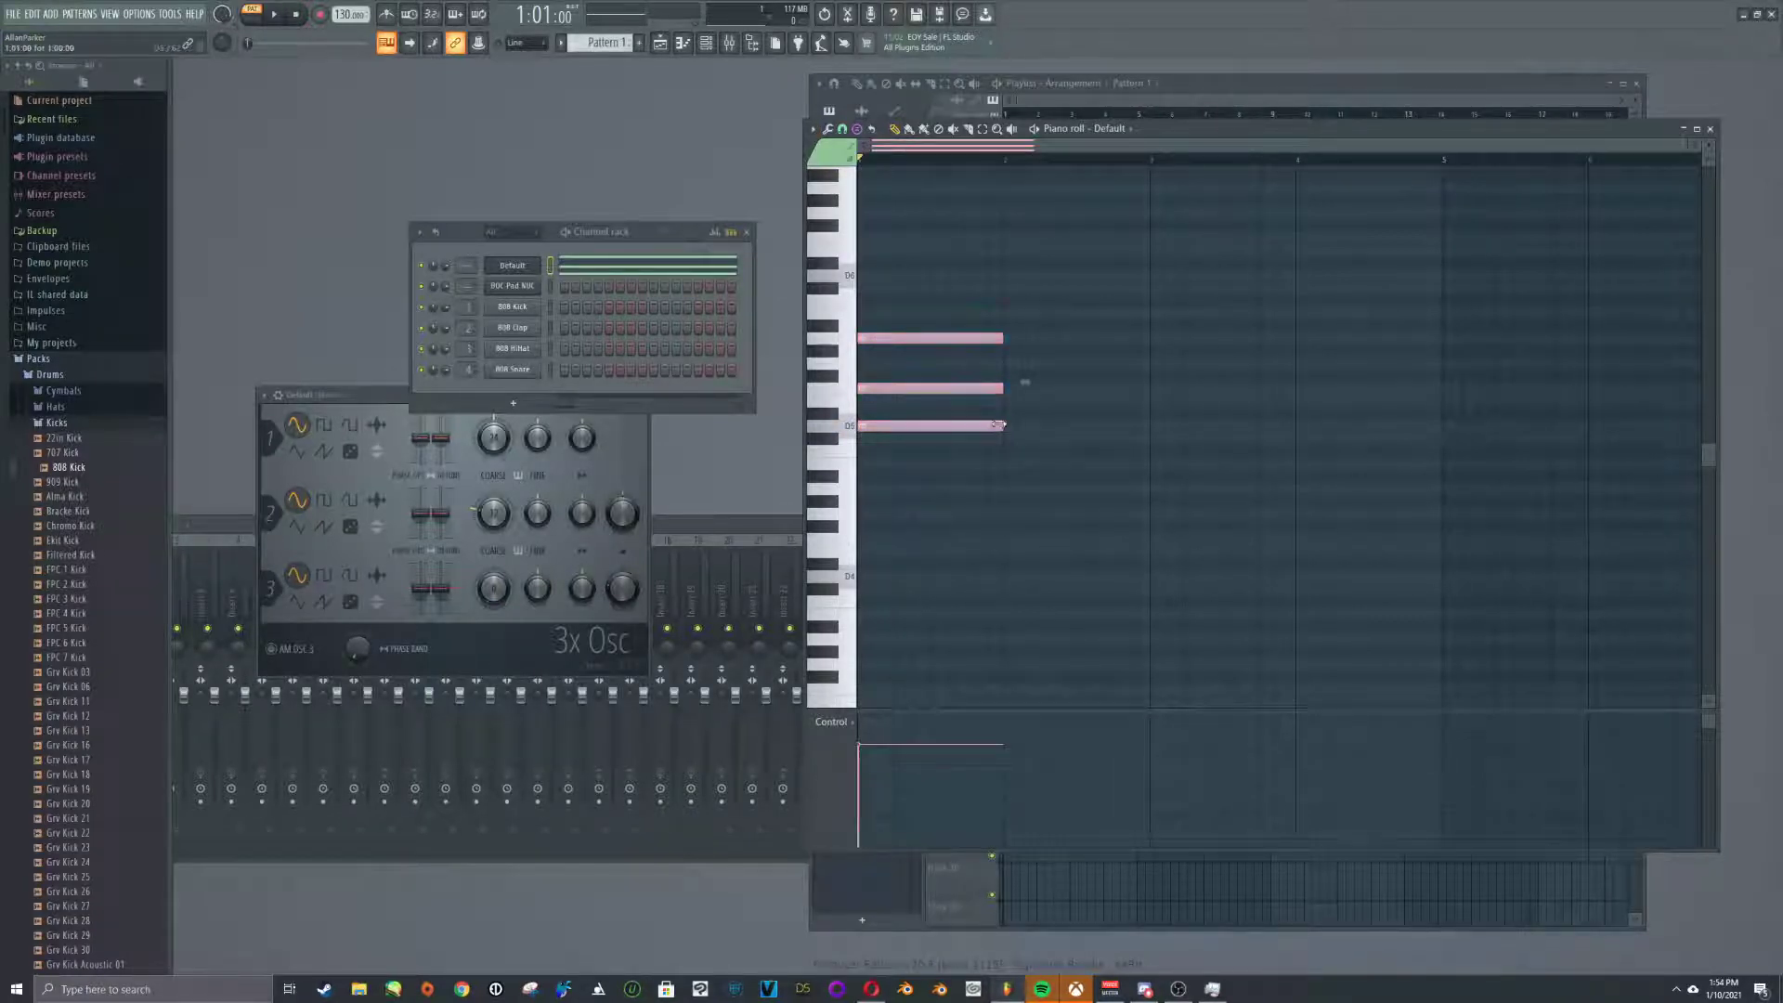
click(1007, 365)
click(1161, 424)
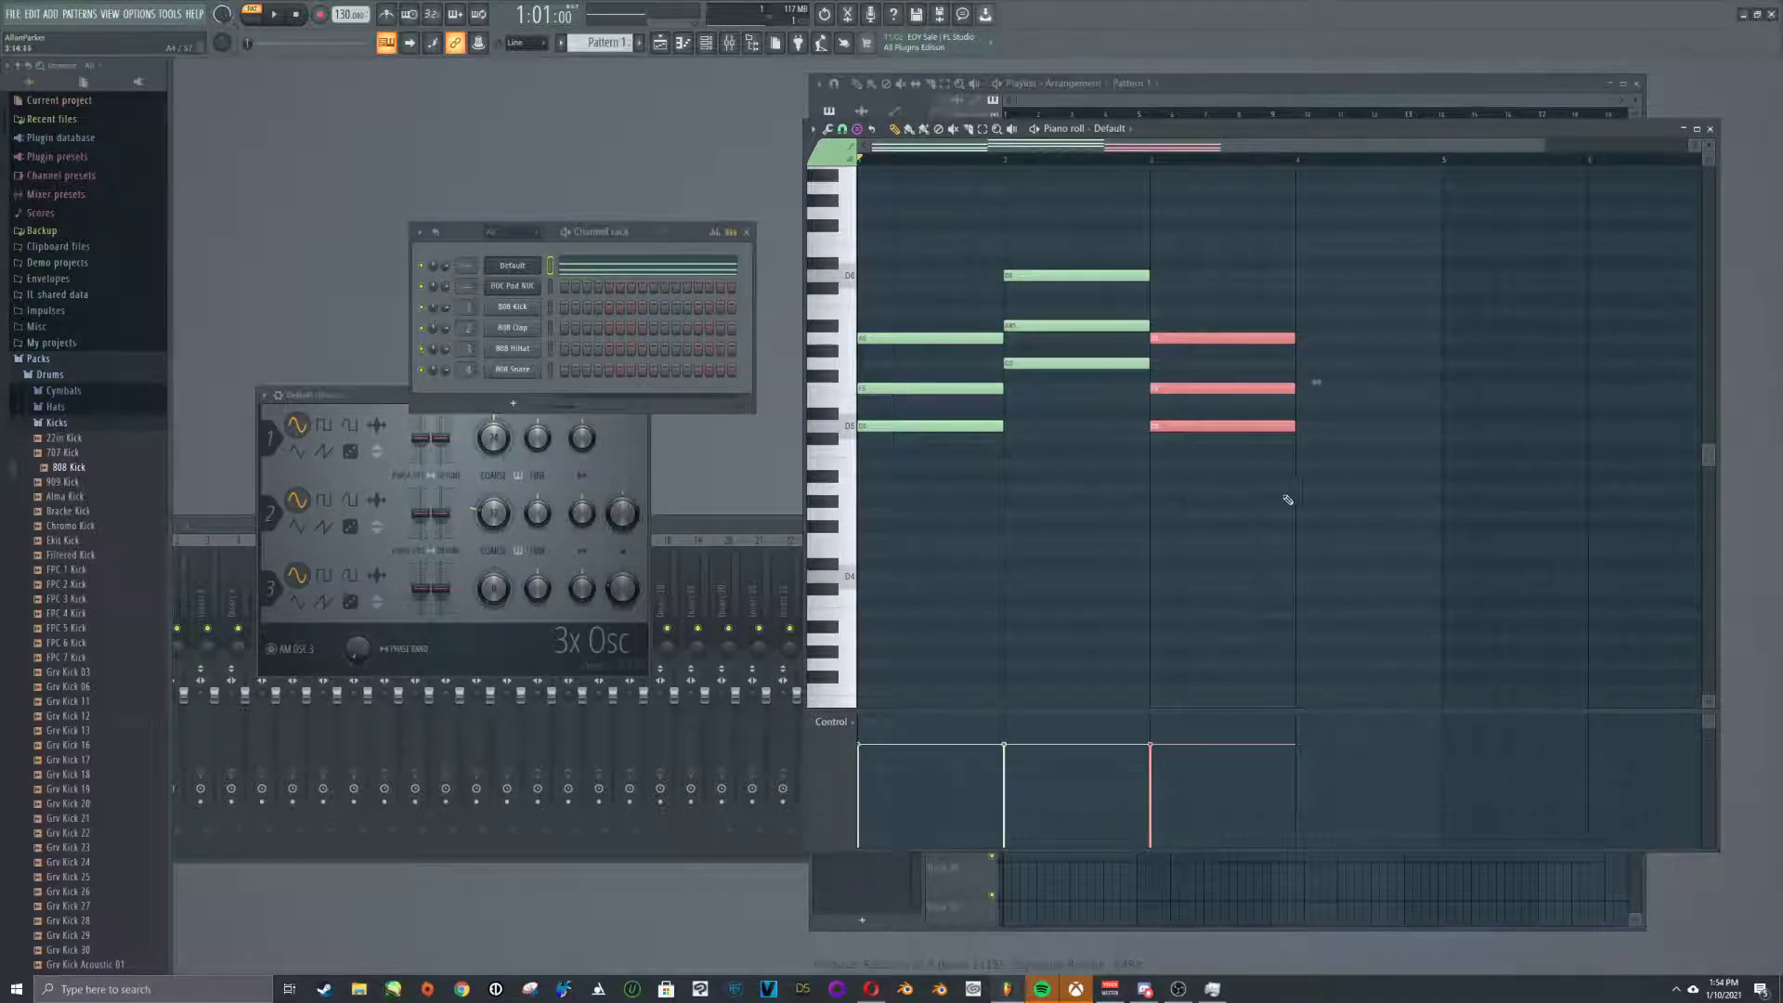
click(1351, 491)
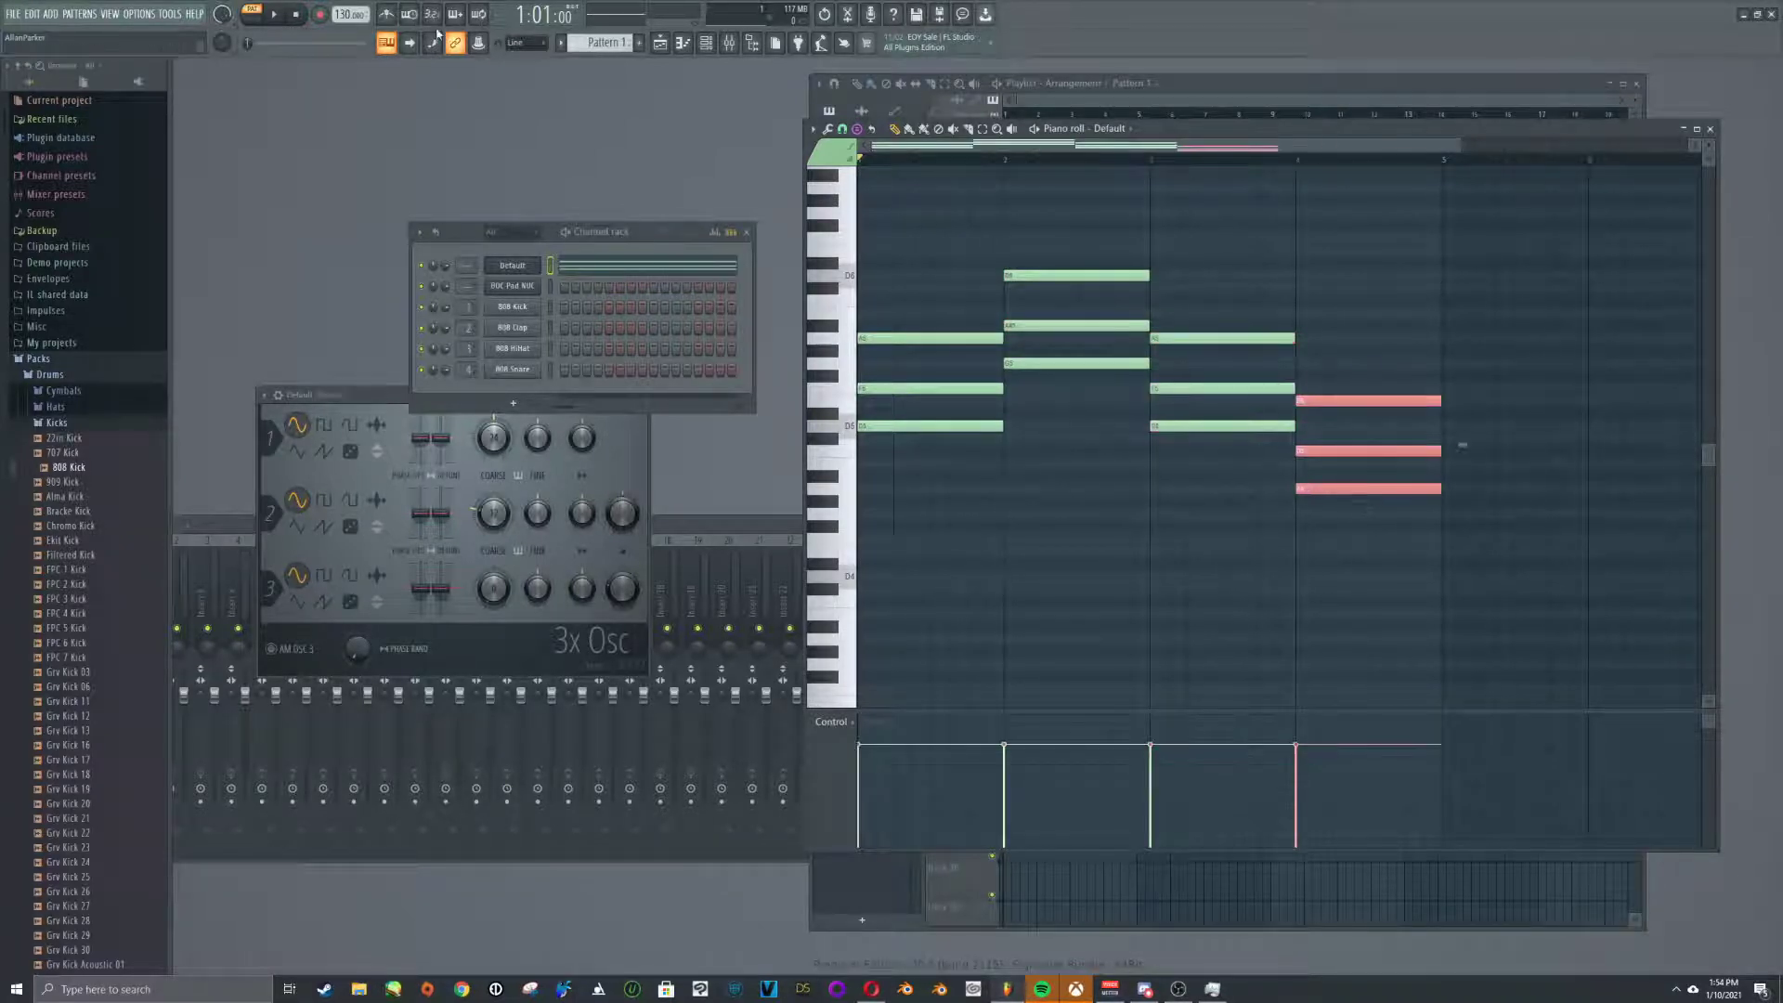
click(278, 16)
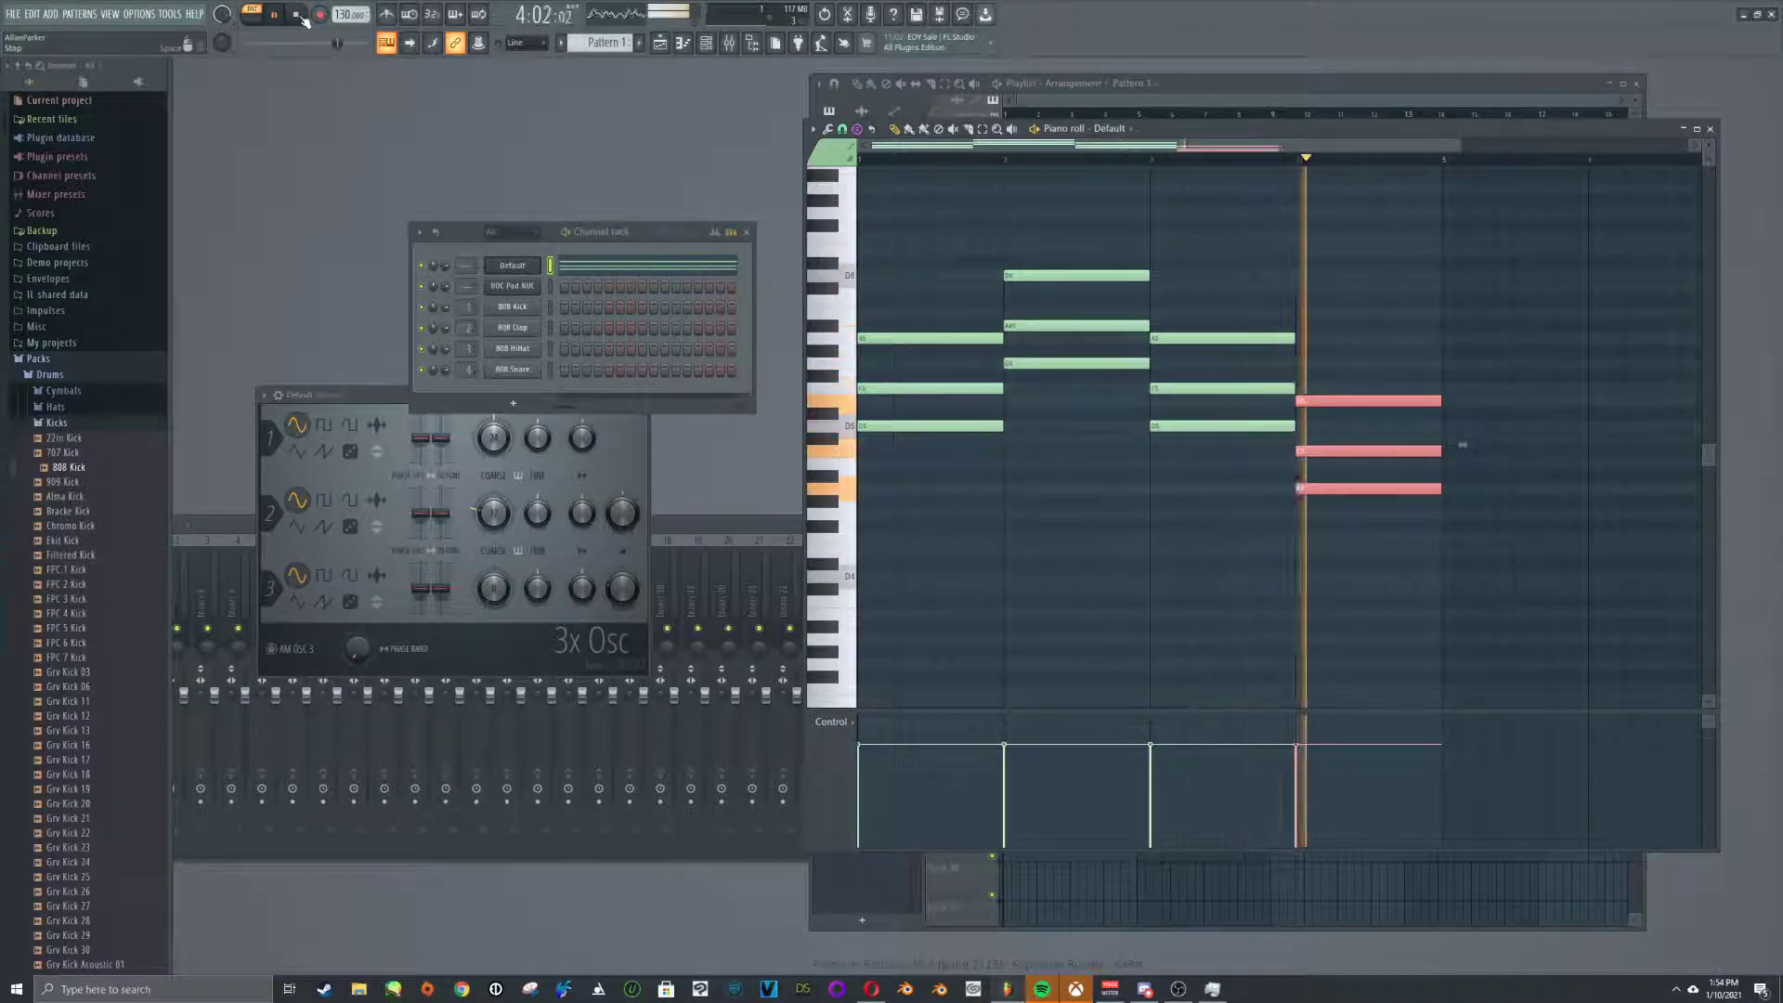
click(296, 13)
Clear the active chord stamp, delete the bar 1 chord with the Draw tool and undo the deletion
click(856, 129)
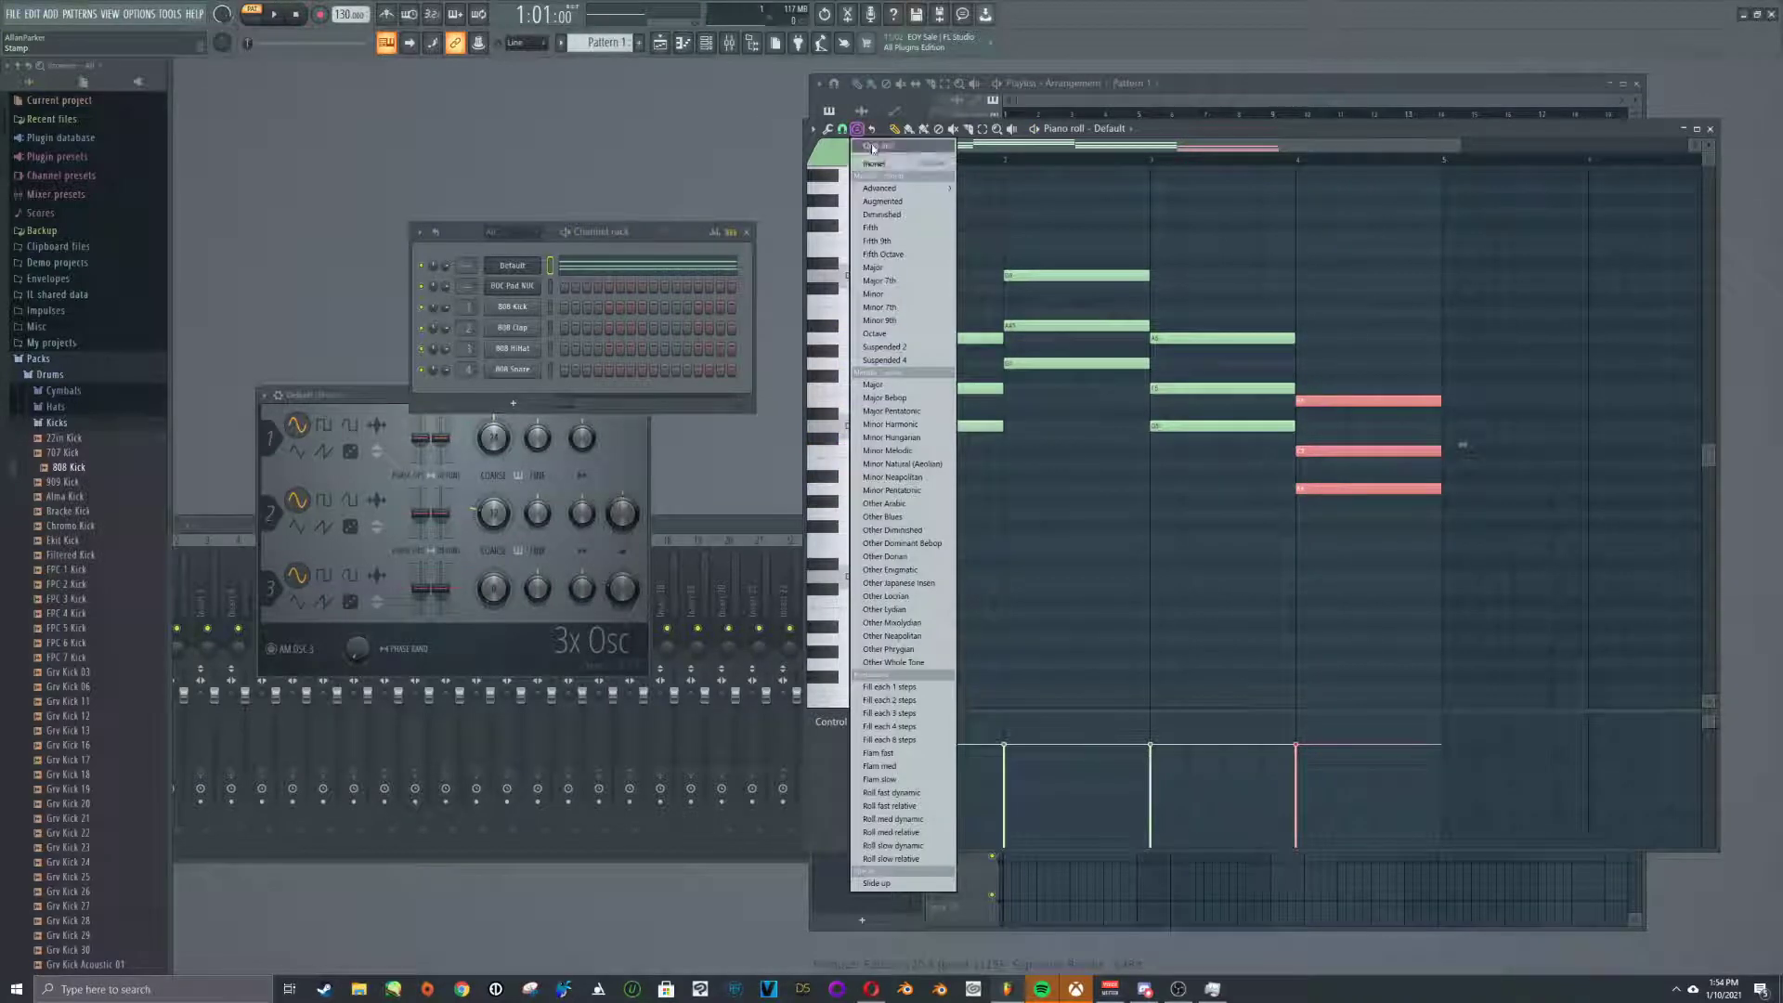
click(882, 163)
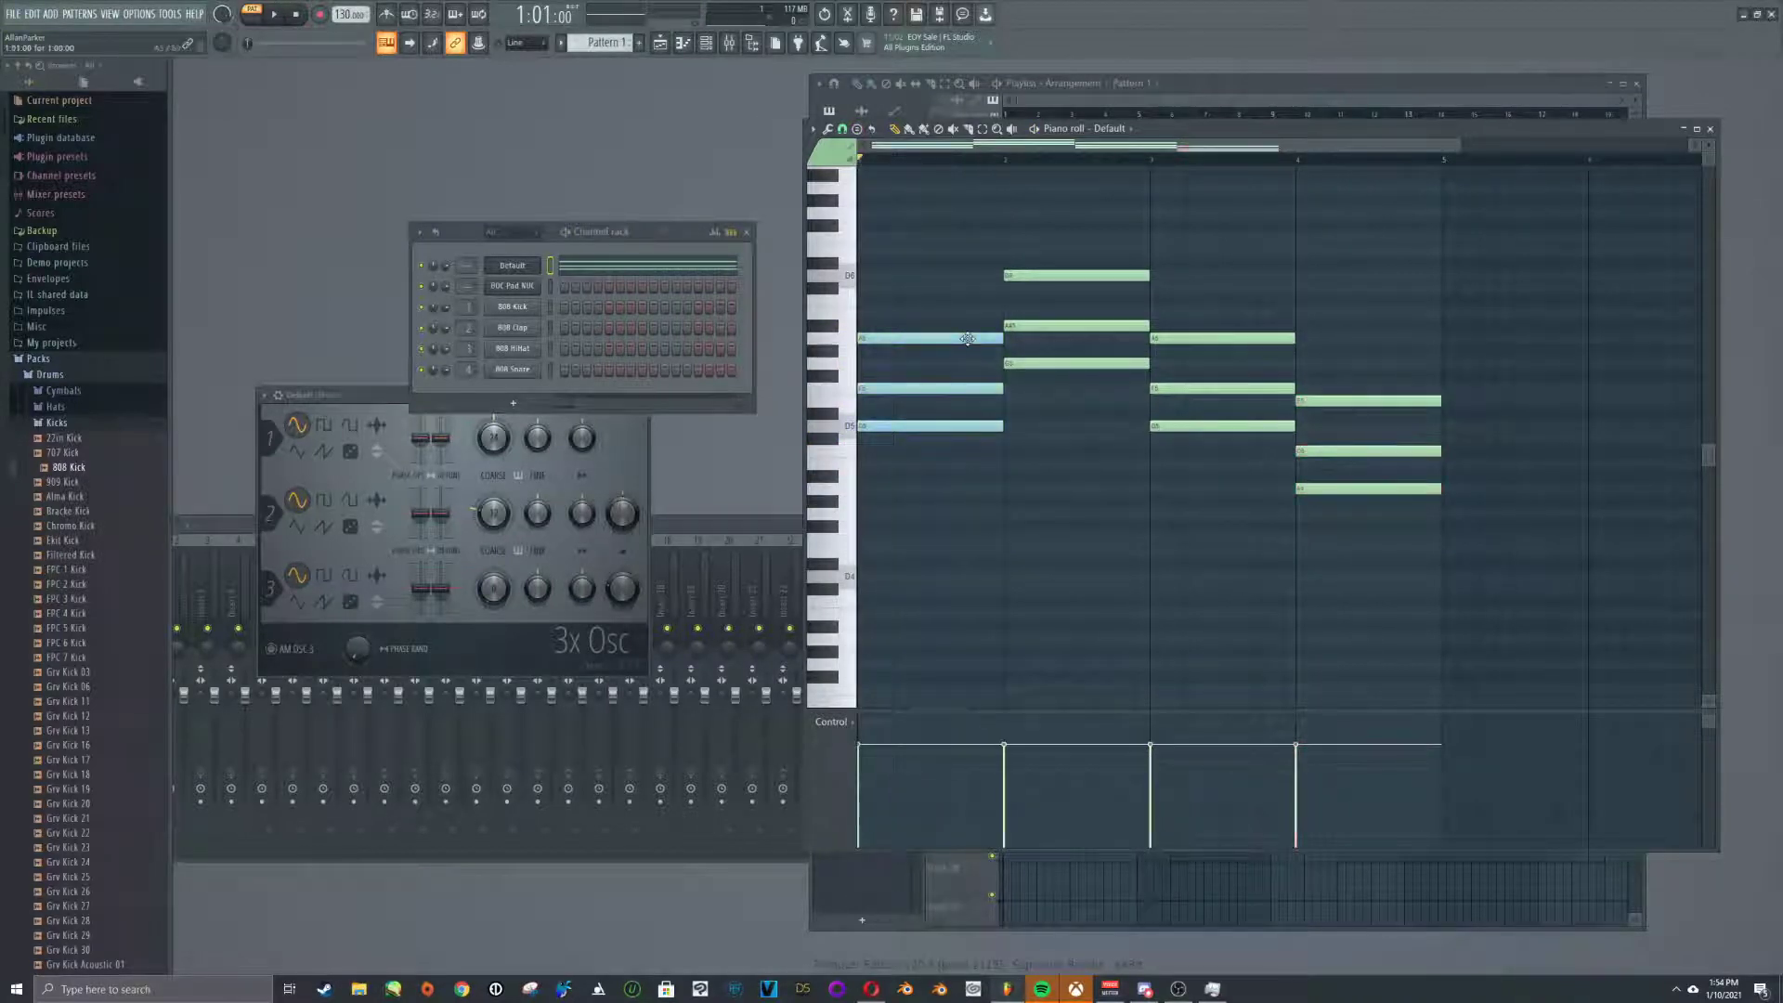
right_click(967, 339)
key(ctrl+z)
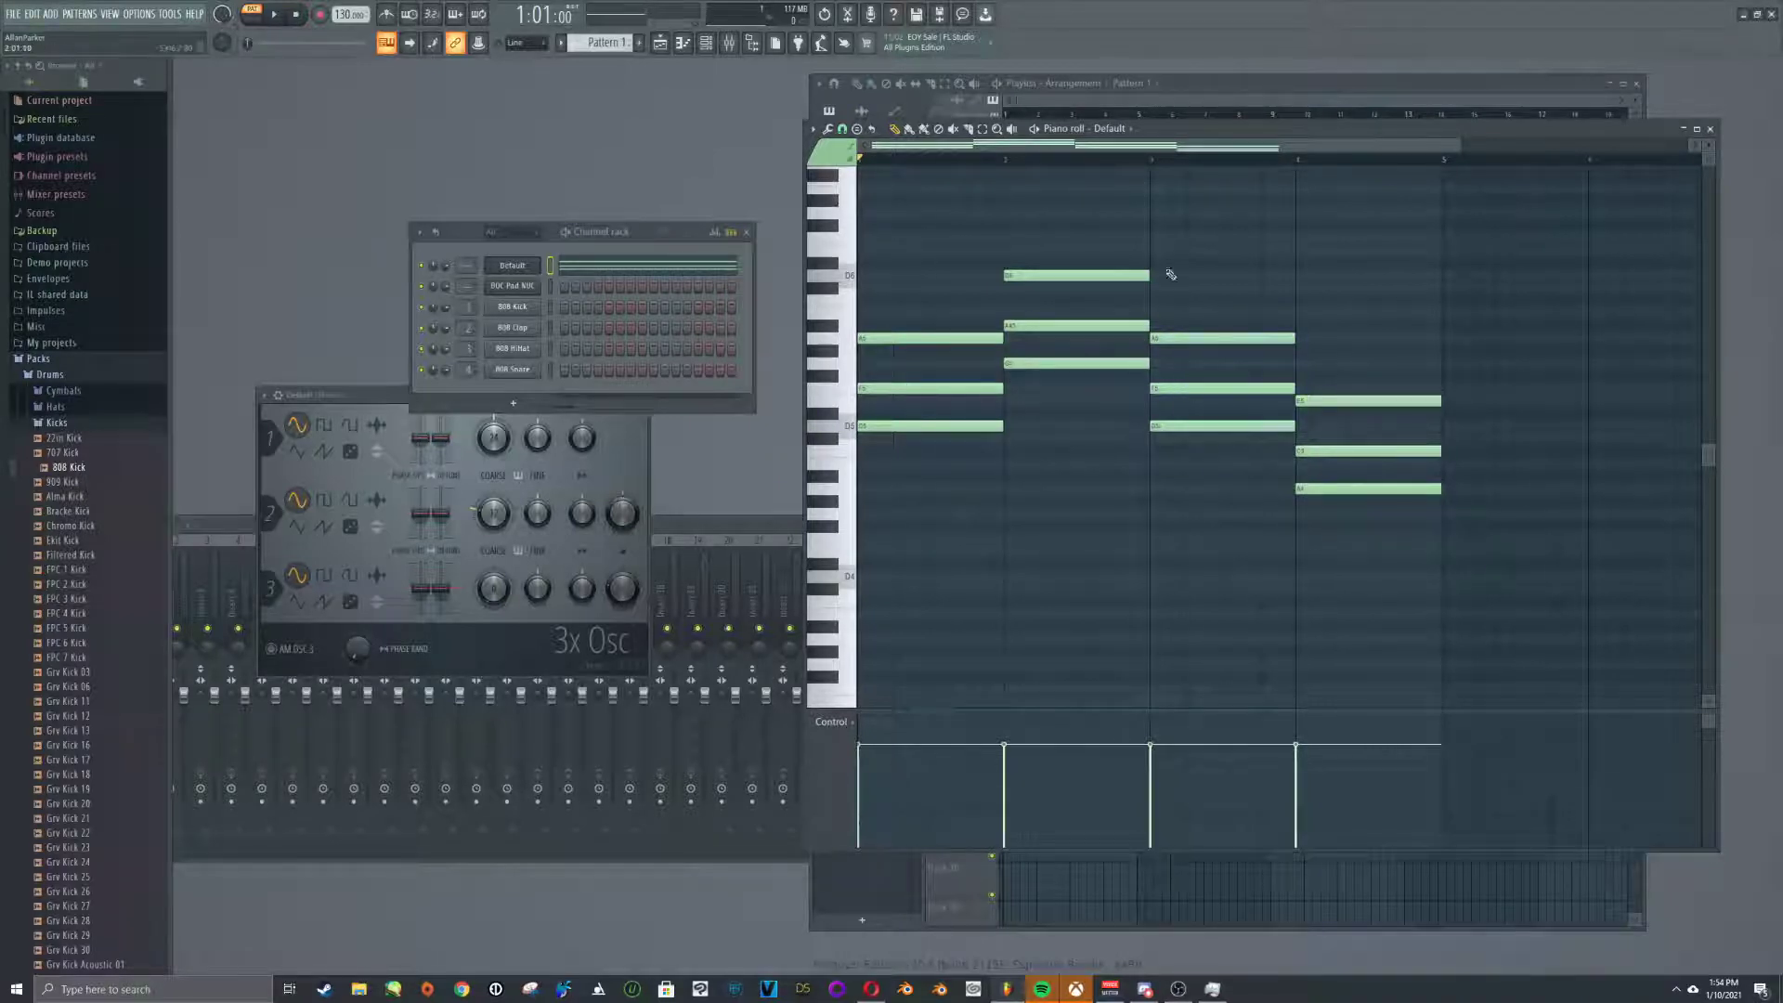
Try slicing the bar 3 chord near its middle, undo the cut and return to the Draw tool
click(923, 129)
click(968, 130)
drag(1222, 307, 1251, 481)
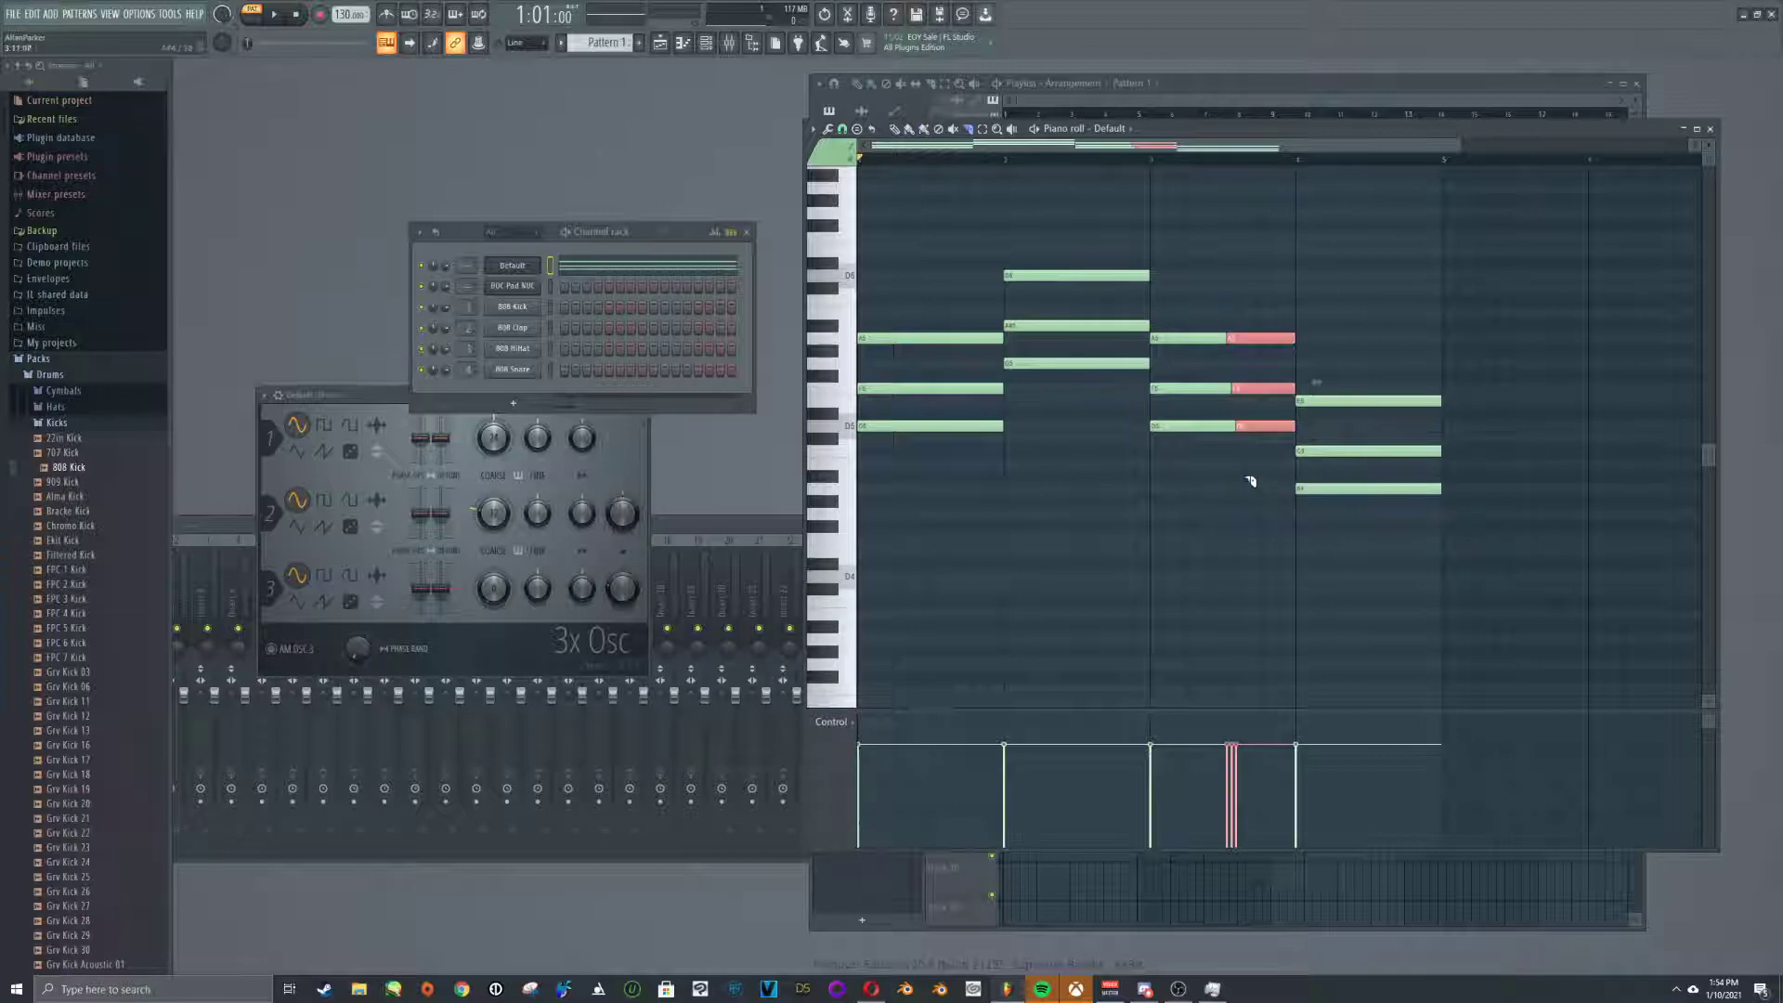
key(ctrl+z)
click(897, 131)
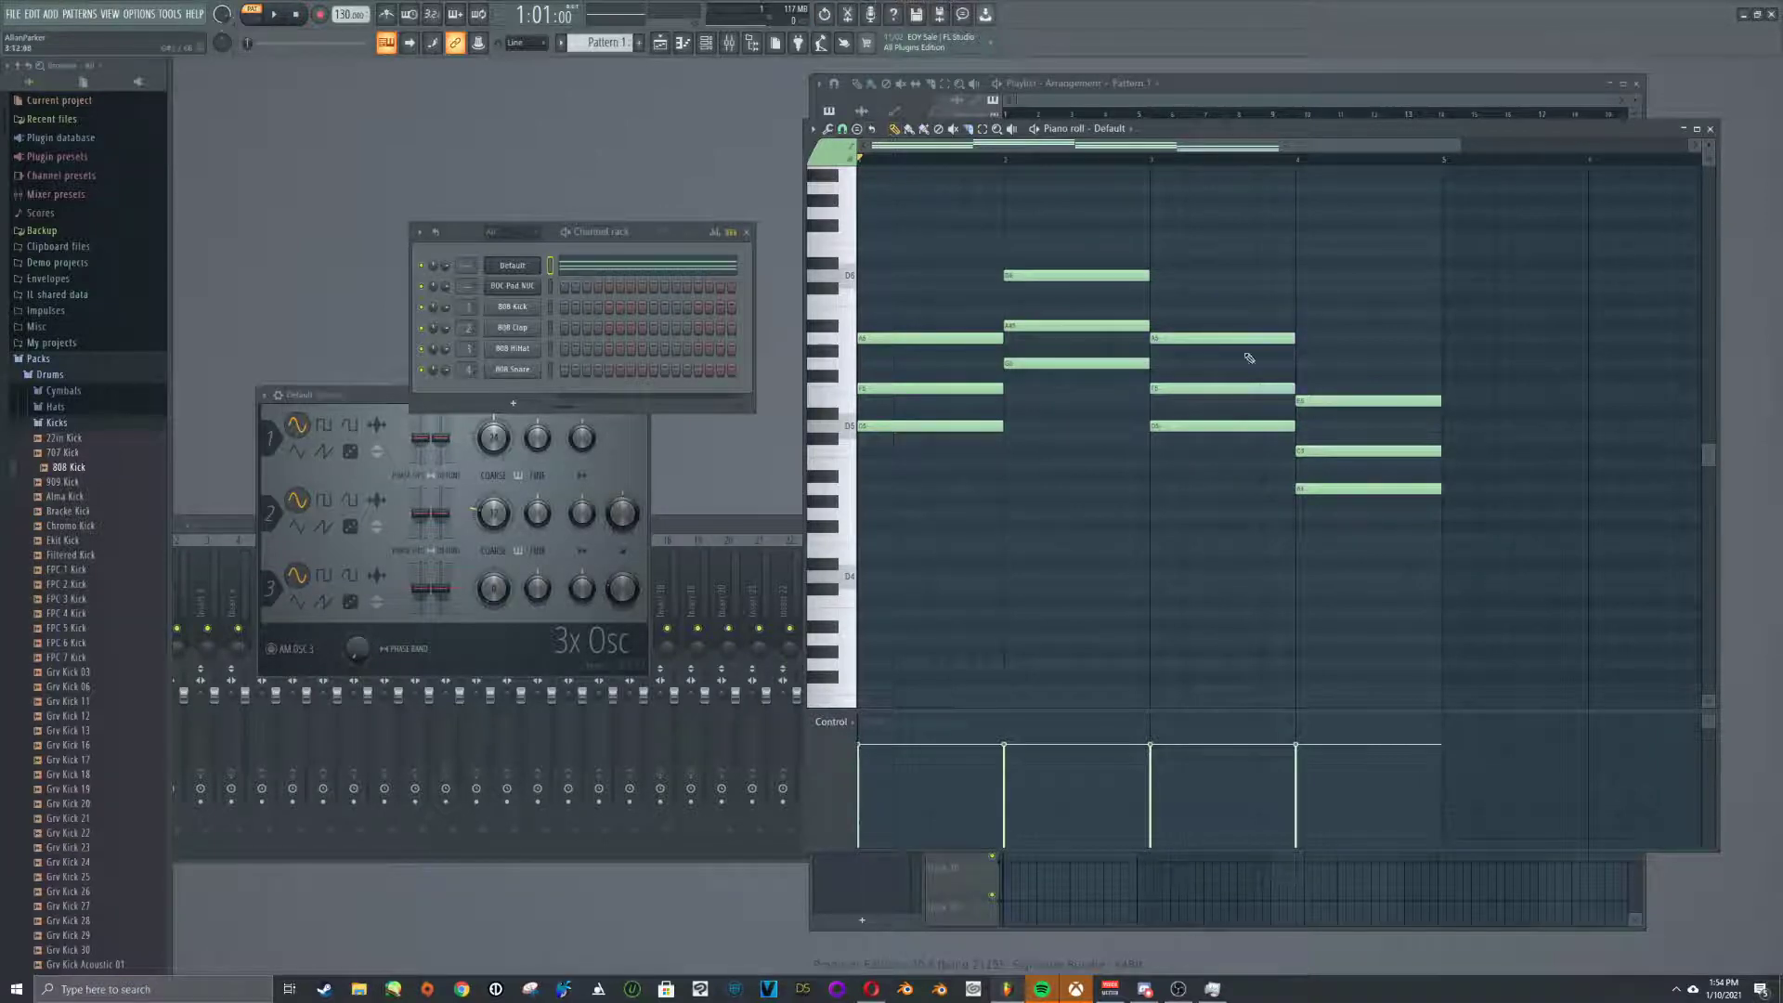
click(1215, 336)
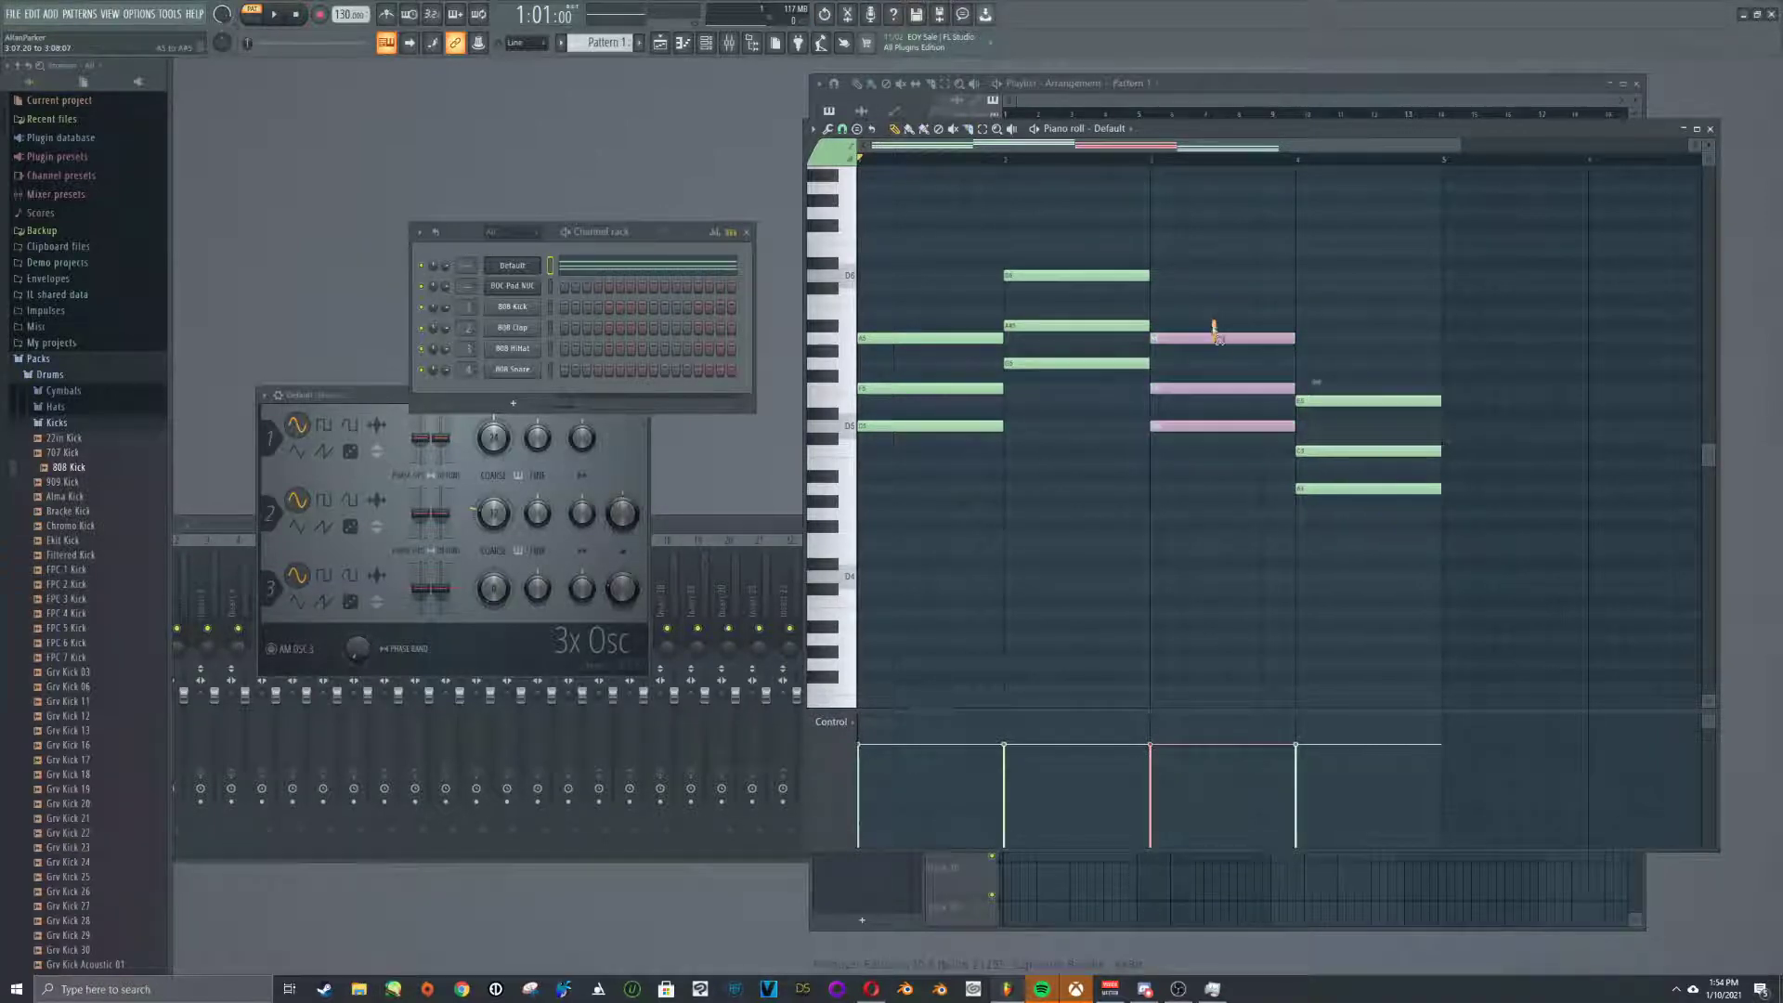
click(1212, 288)
right_click(1212, 289)
drag(1224, 451, 1210, 236)
right_click(1209, 236)
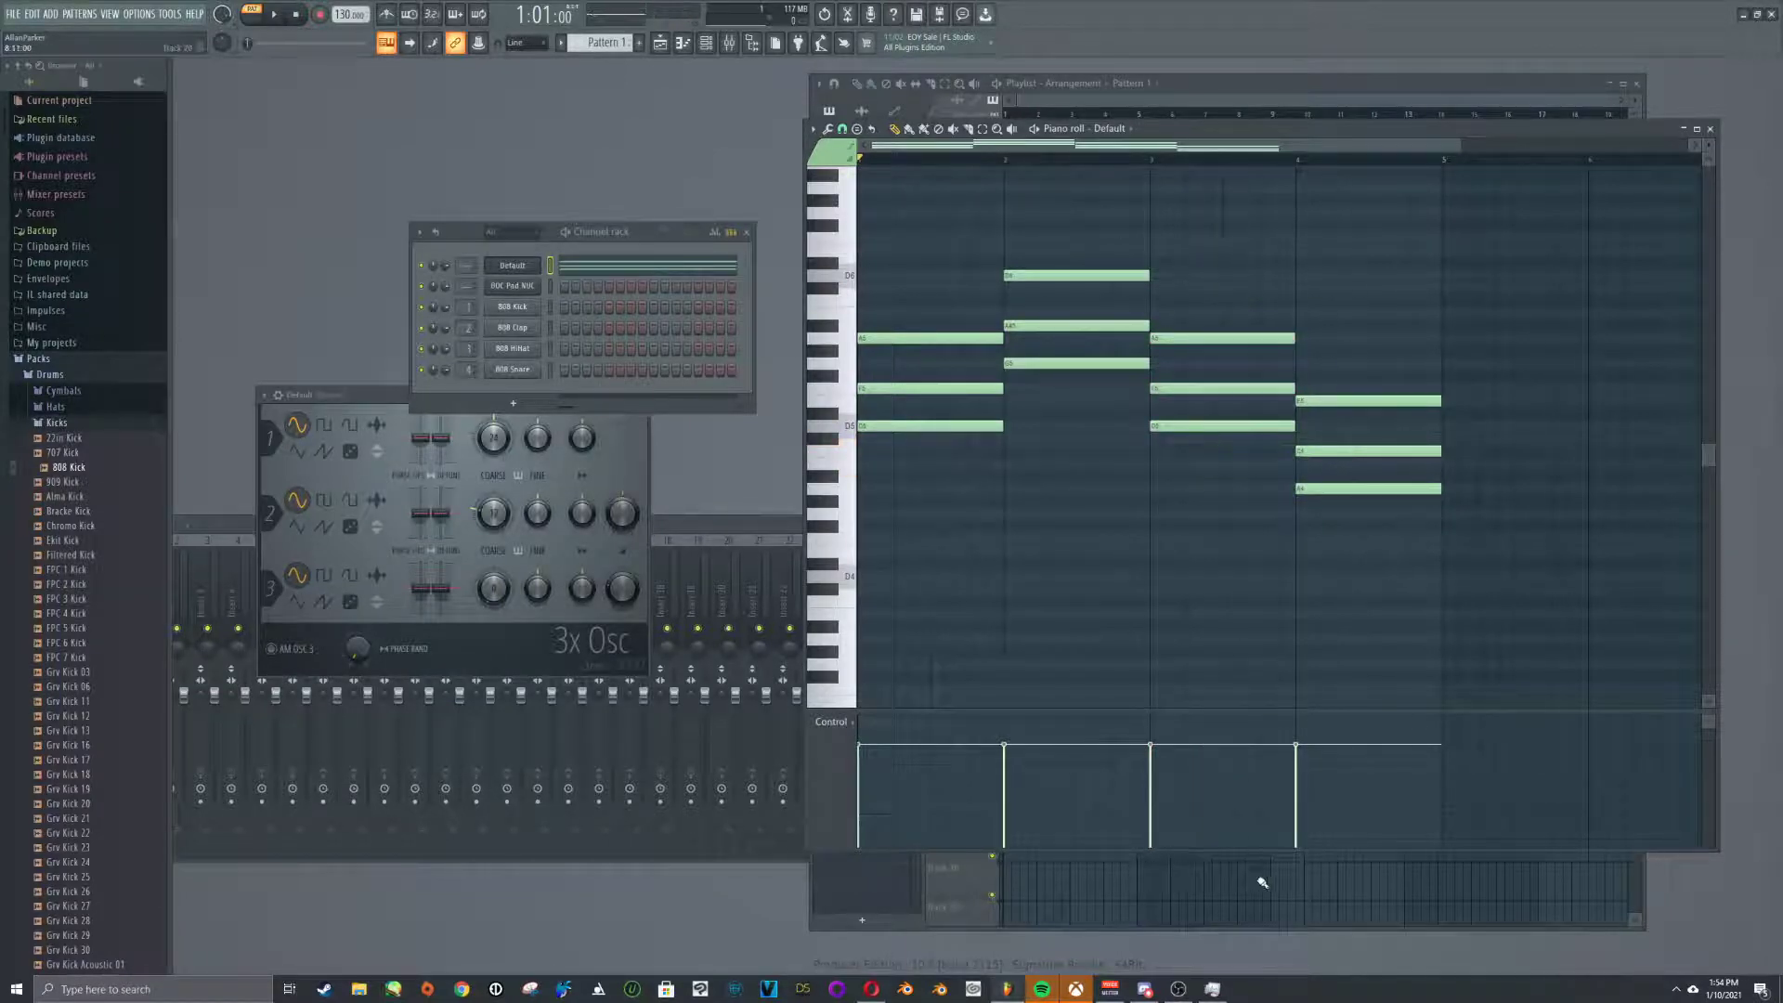
click(1178, 988)
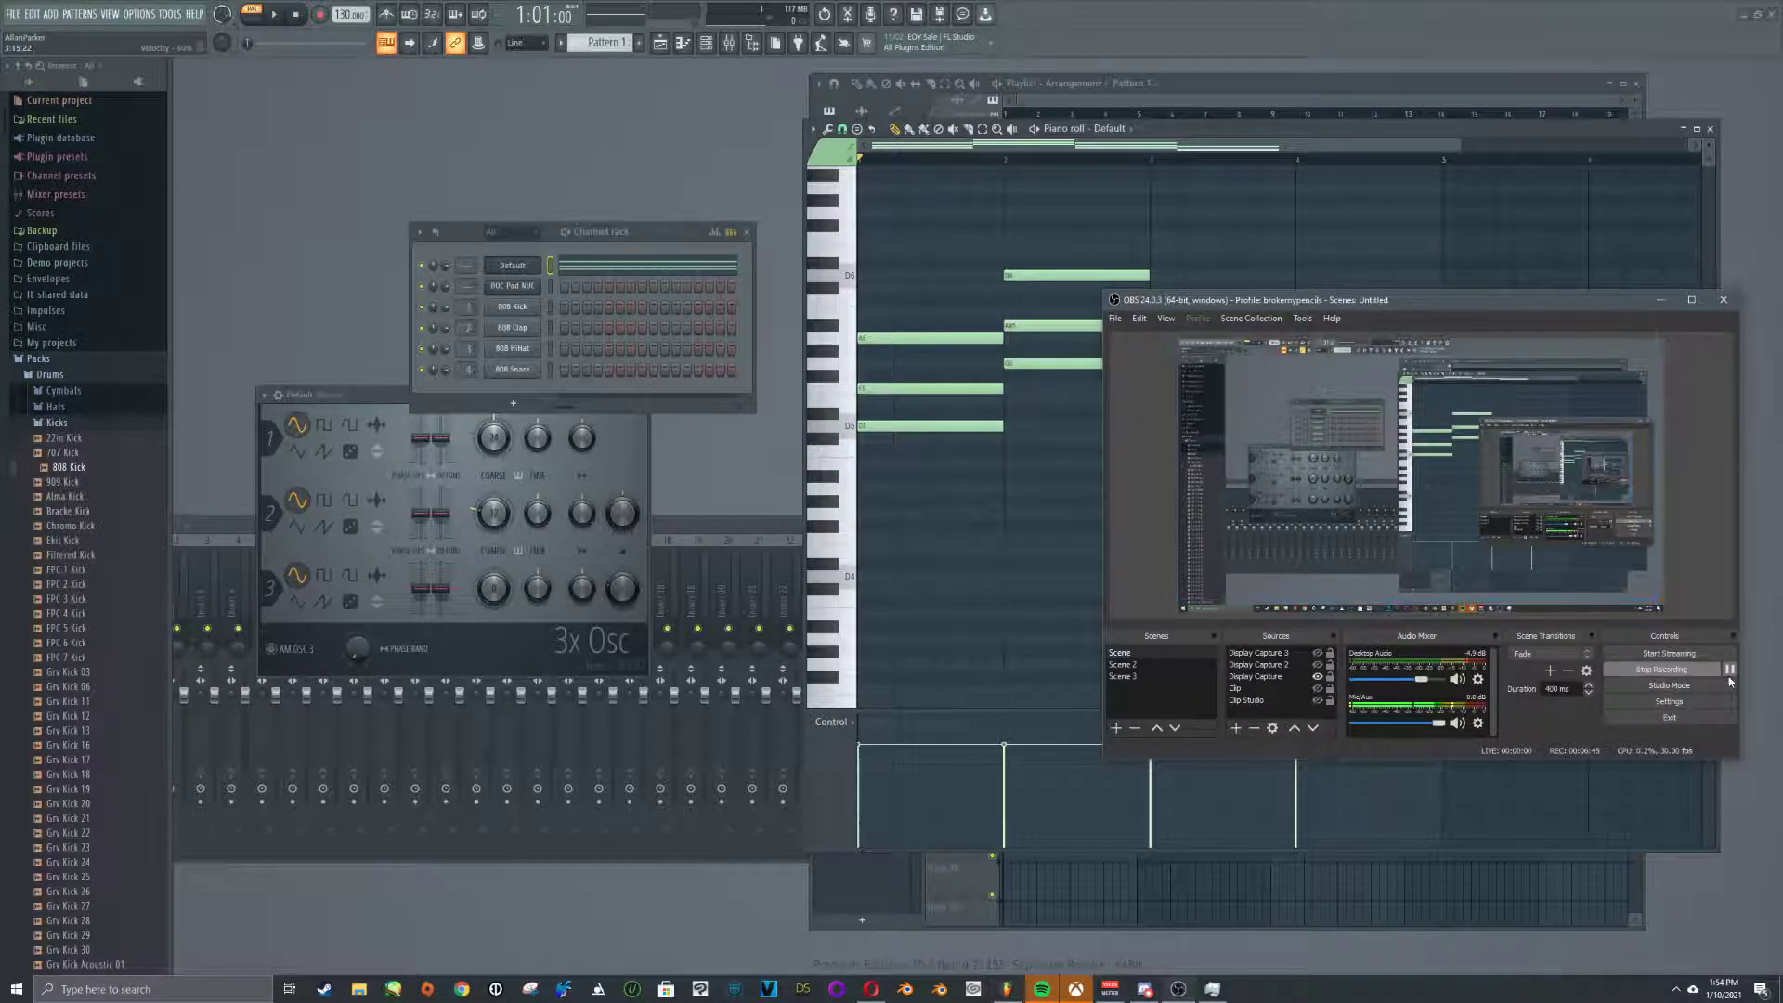
click(1729, 670)
click(924, 521)
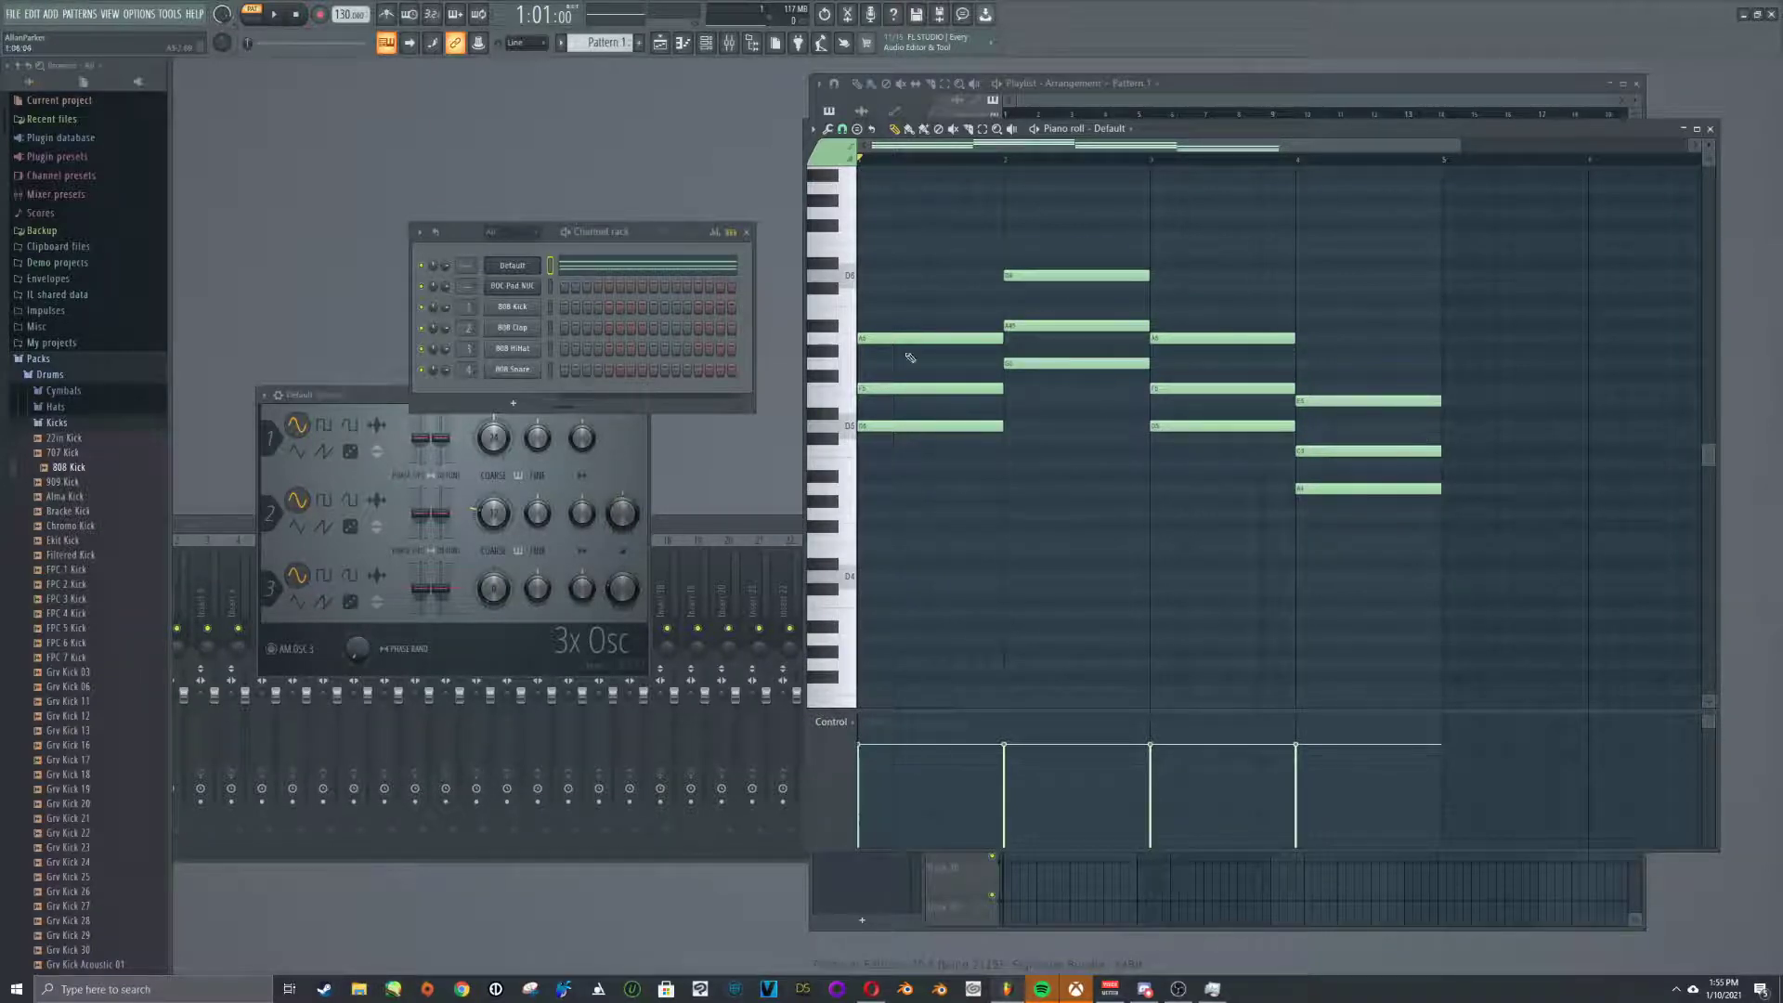
Raise the F5 note of the bar 1 chord by one octave to F6
click(896, 425)
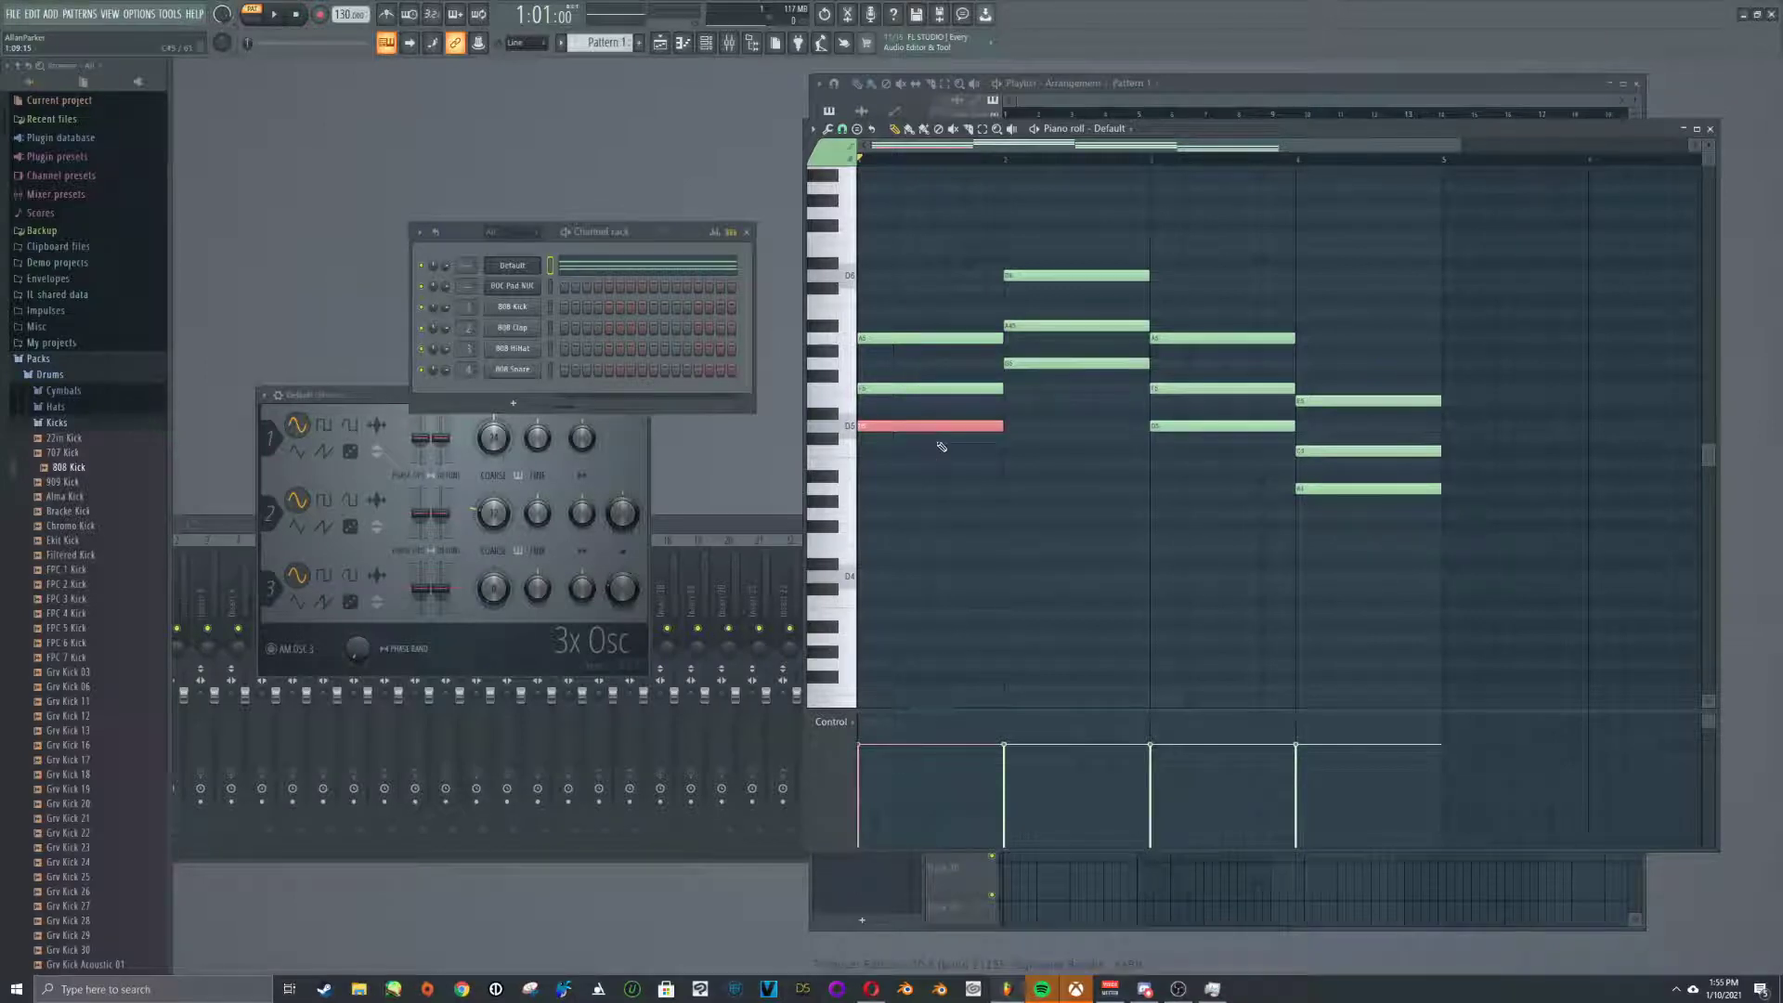
key(ctrl+Down)
key(ctrl+Up)
ctrl+click(901, 388)
key(ctrl+Up)
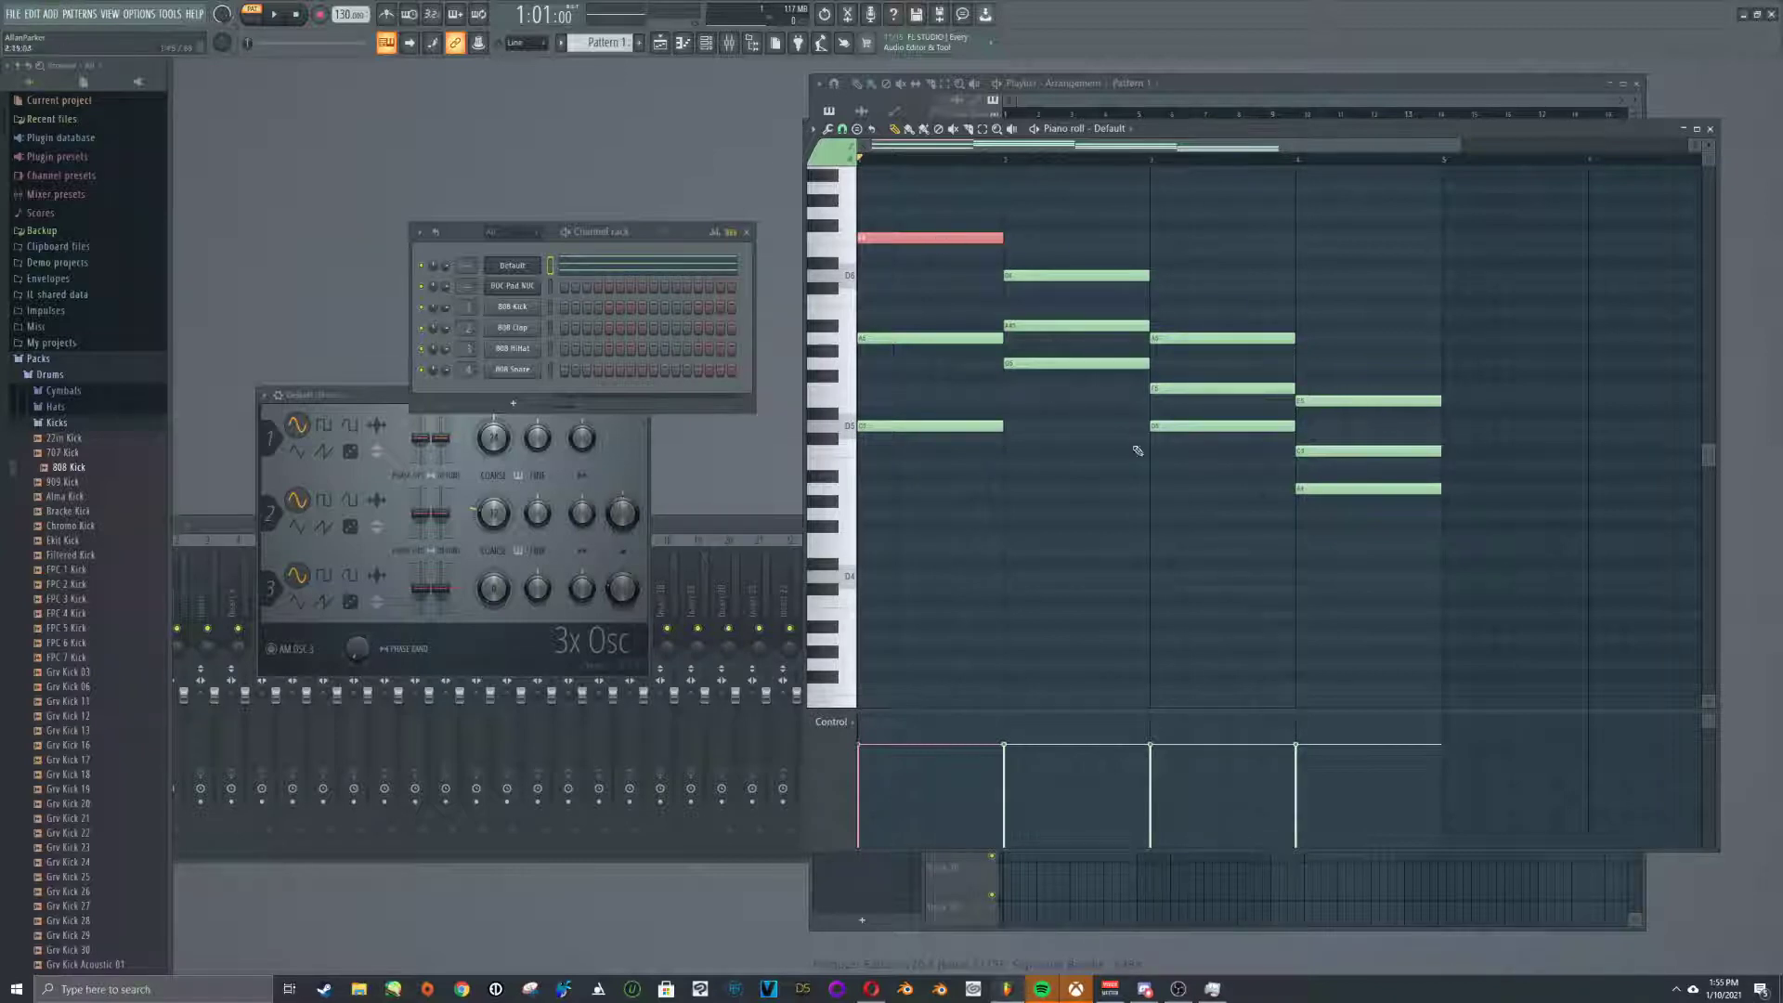
Raise the D5 note of the bar 3 chord by one octave to D6
mouse_move(1211, 280)
mouse_down()
mouse_move(1214, 255)
mouse_move(1204, 448)
mouse_up()
right_click(1226, 264)
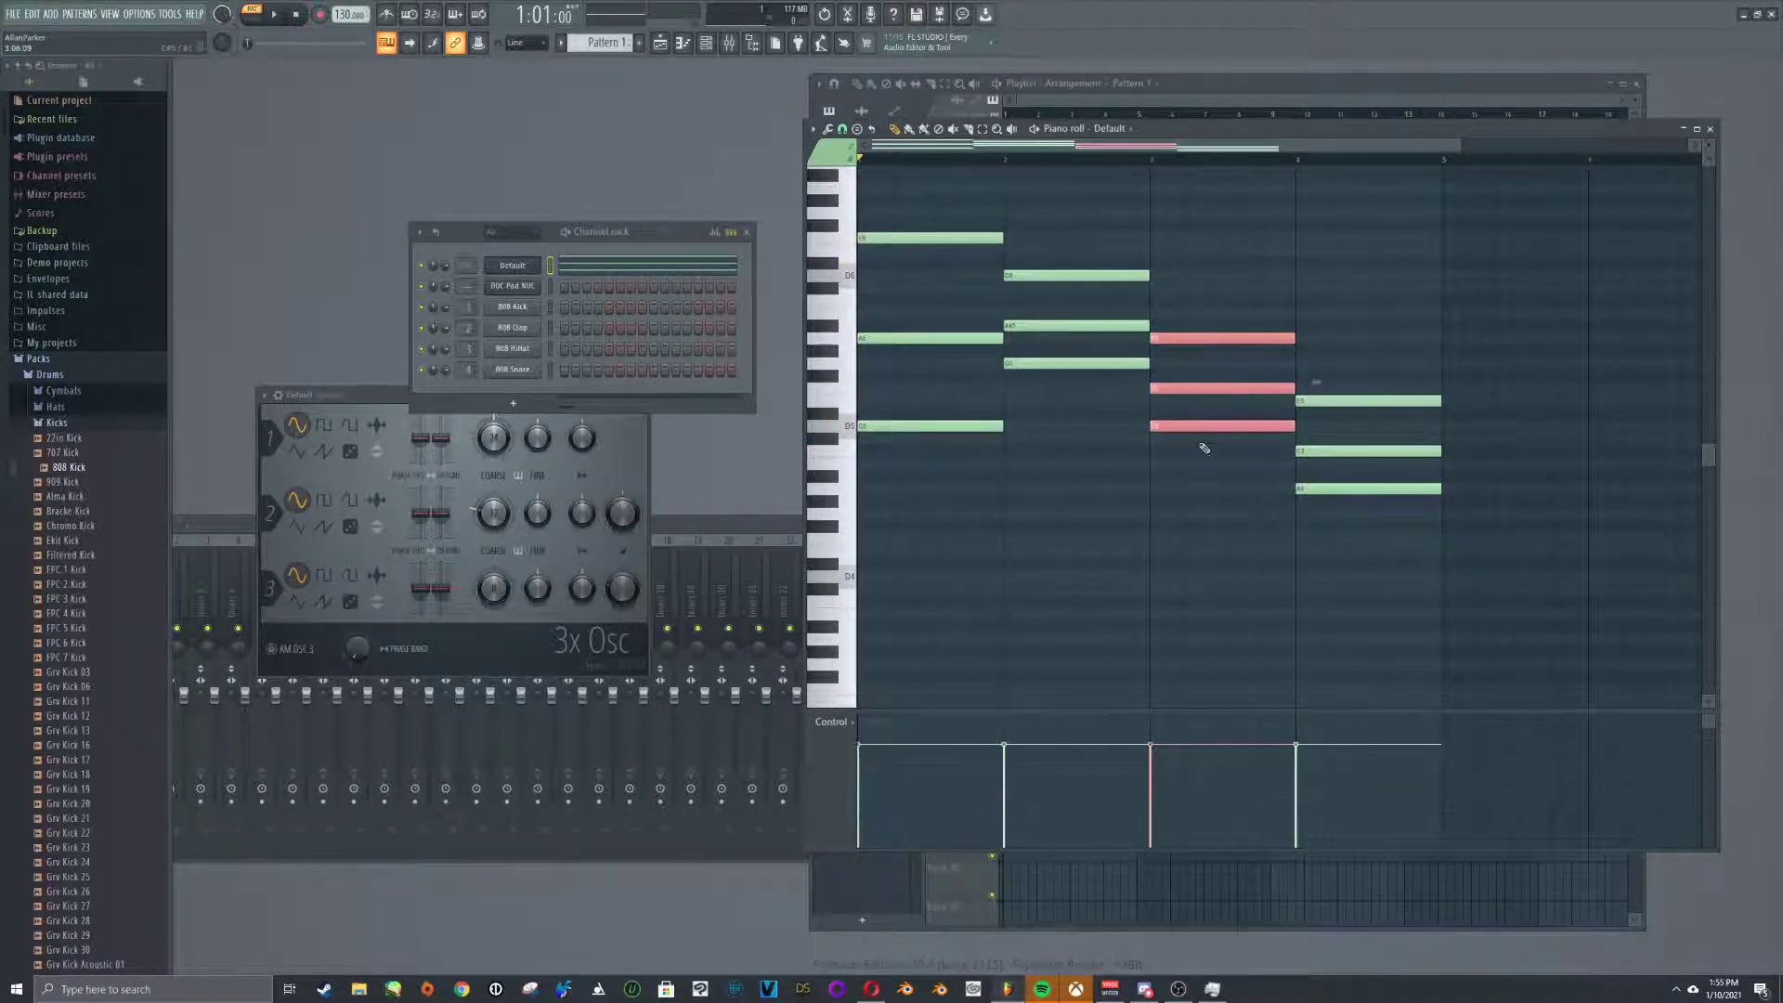
click(1216, 390)
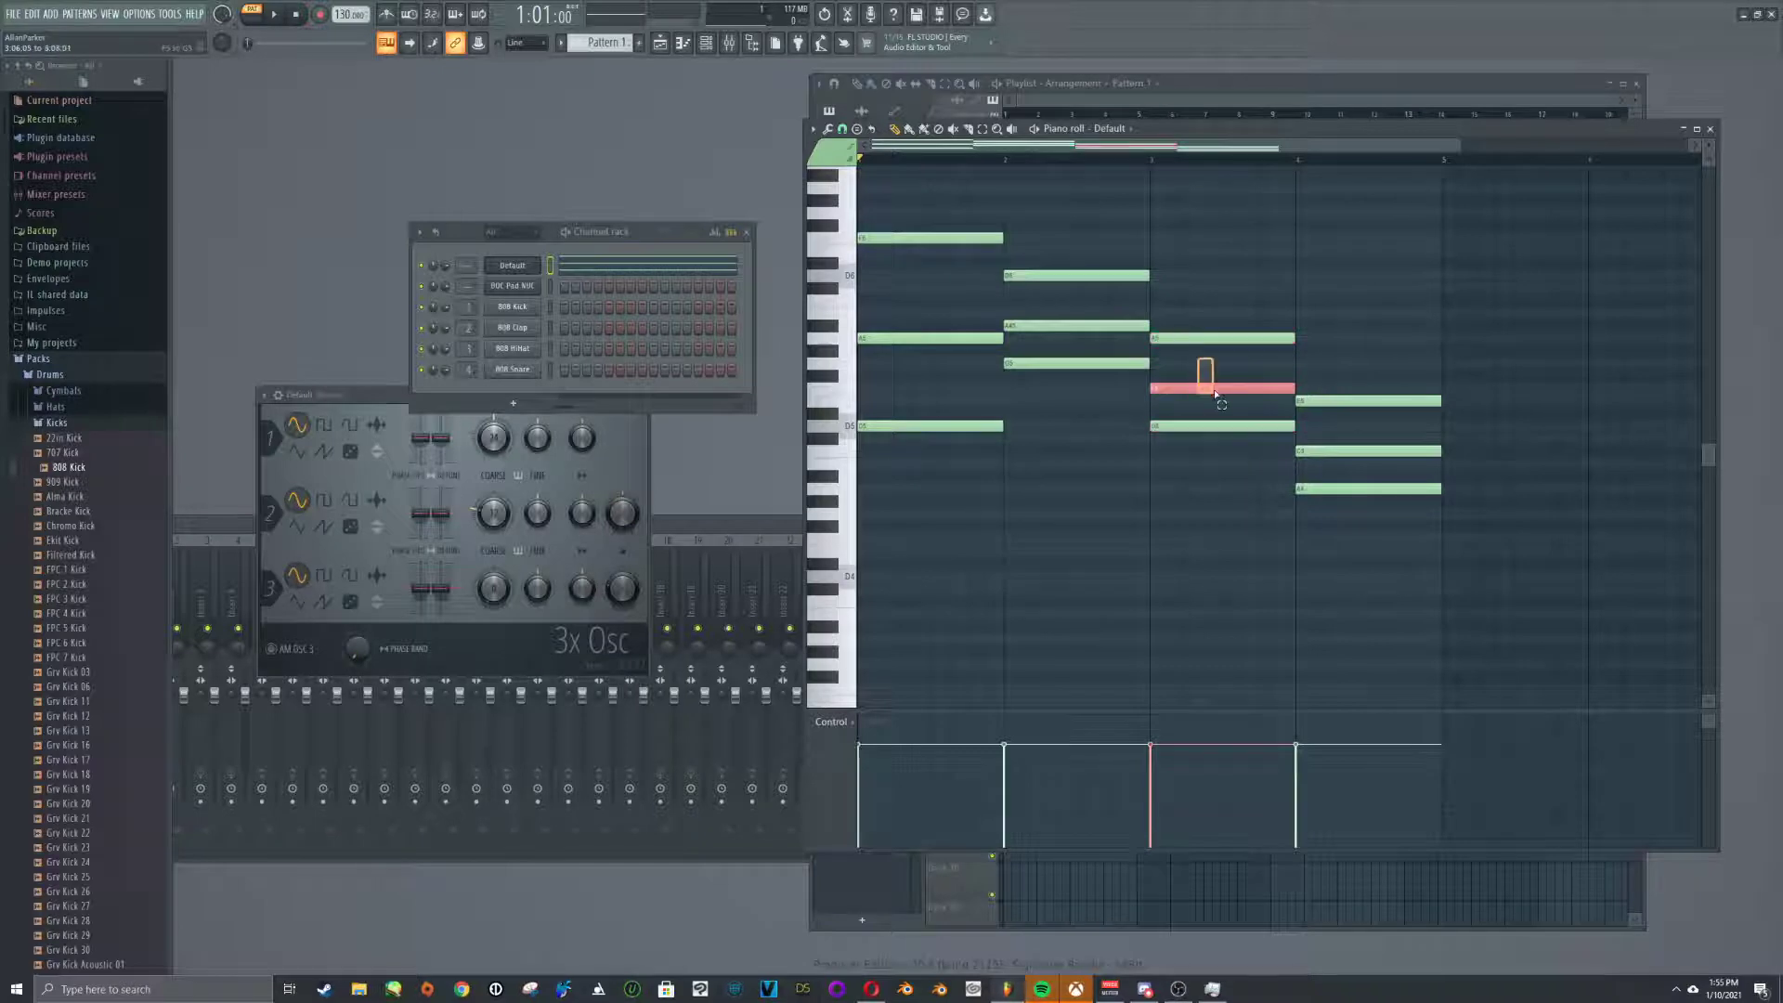
click(1211, 361)
click(1195, 424)
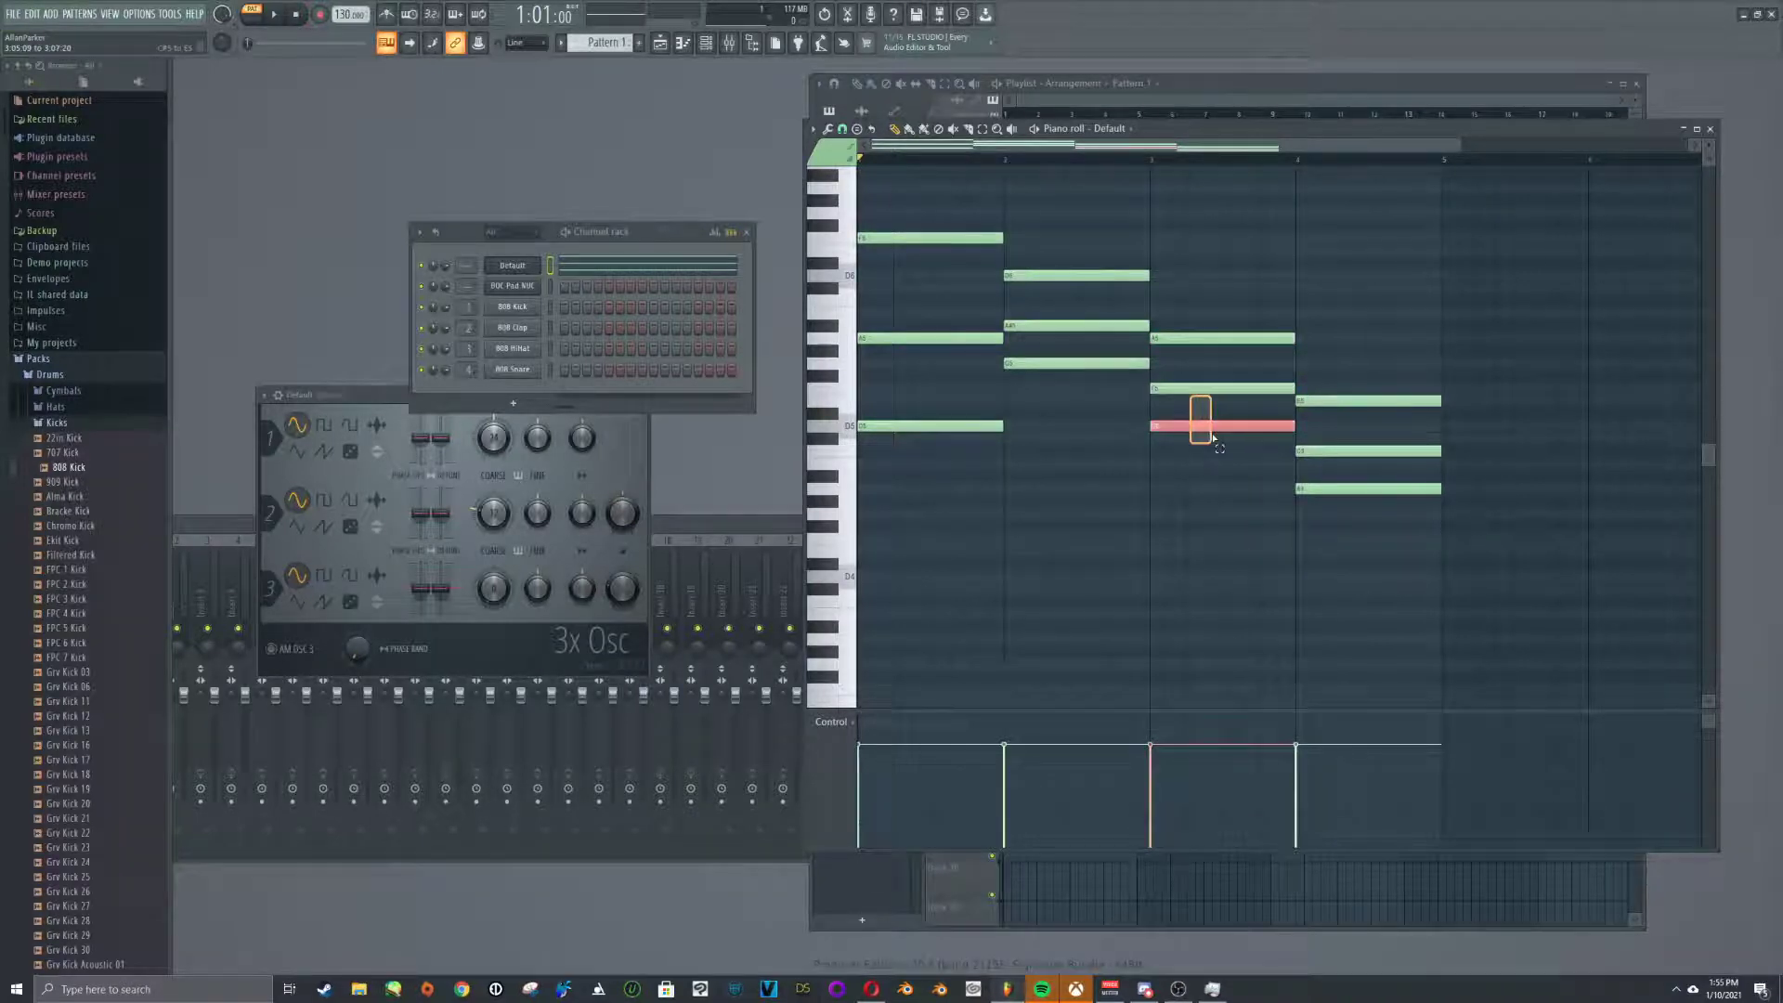
key(ctrl+Up)
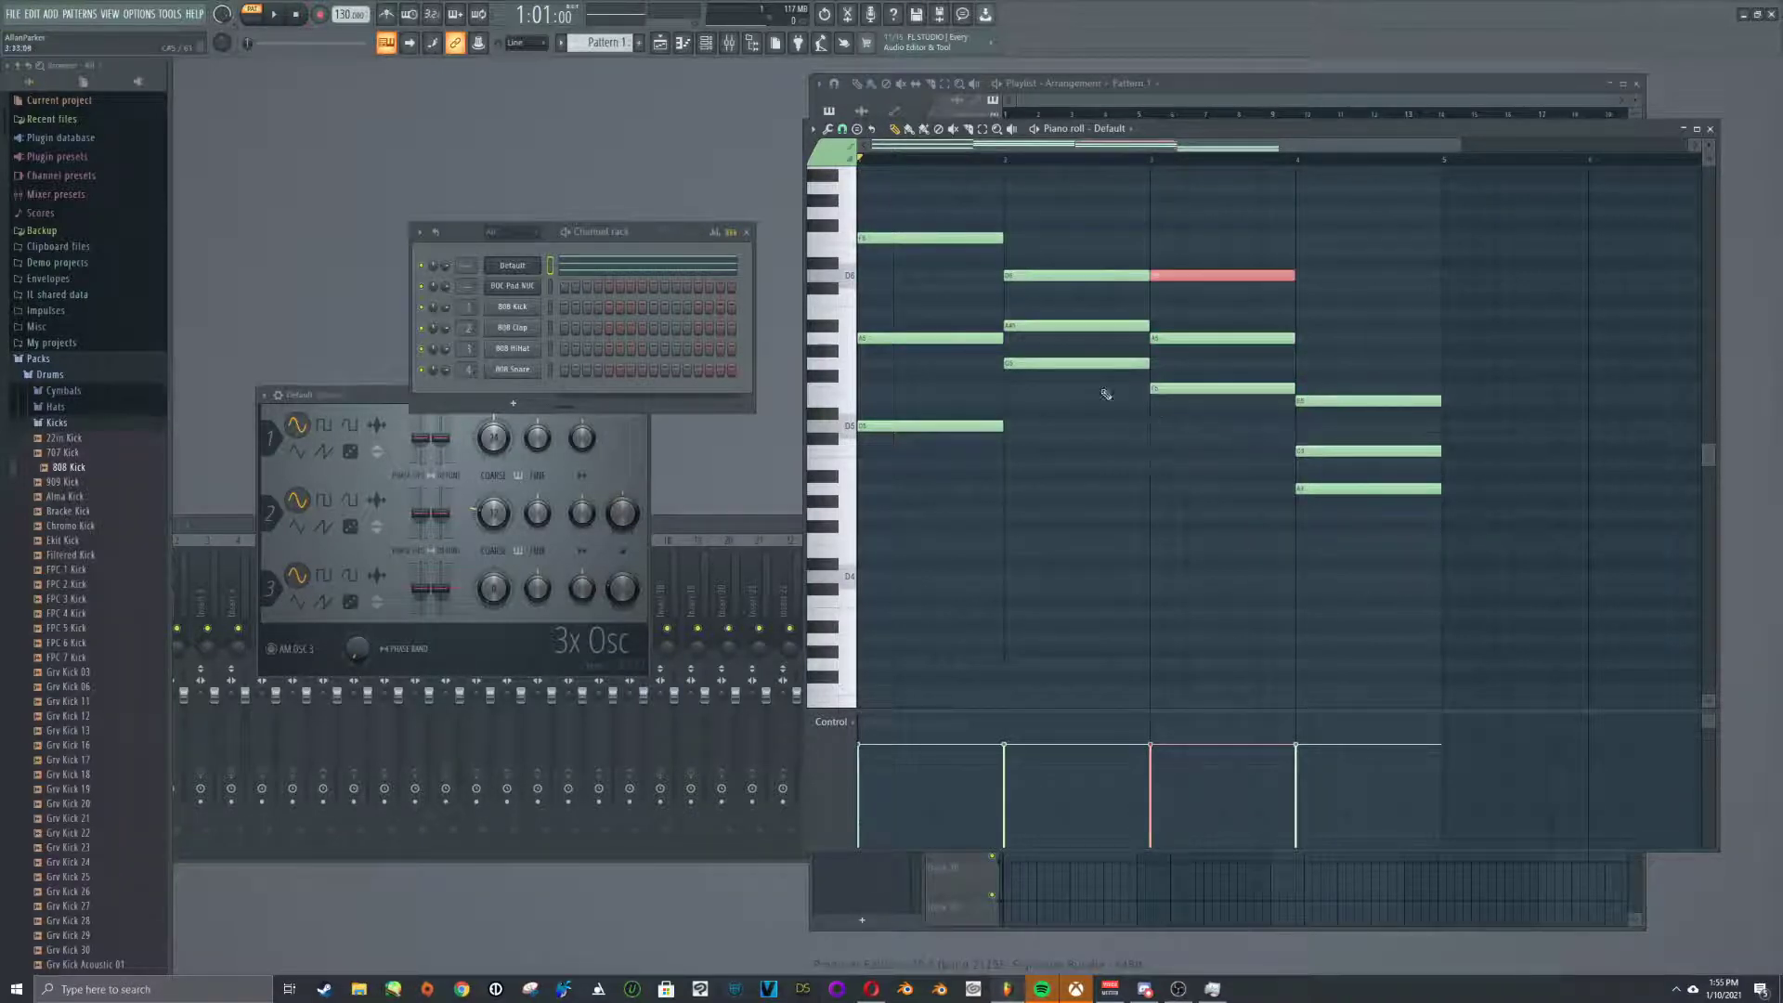
Try lowering the bar 2 chord's D6 note two octaves to D4, play the progression, and return the note to D6
drag(1090, 245, 1086, 291)
key(ctrl+Down)
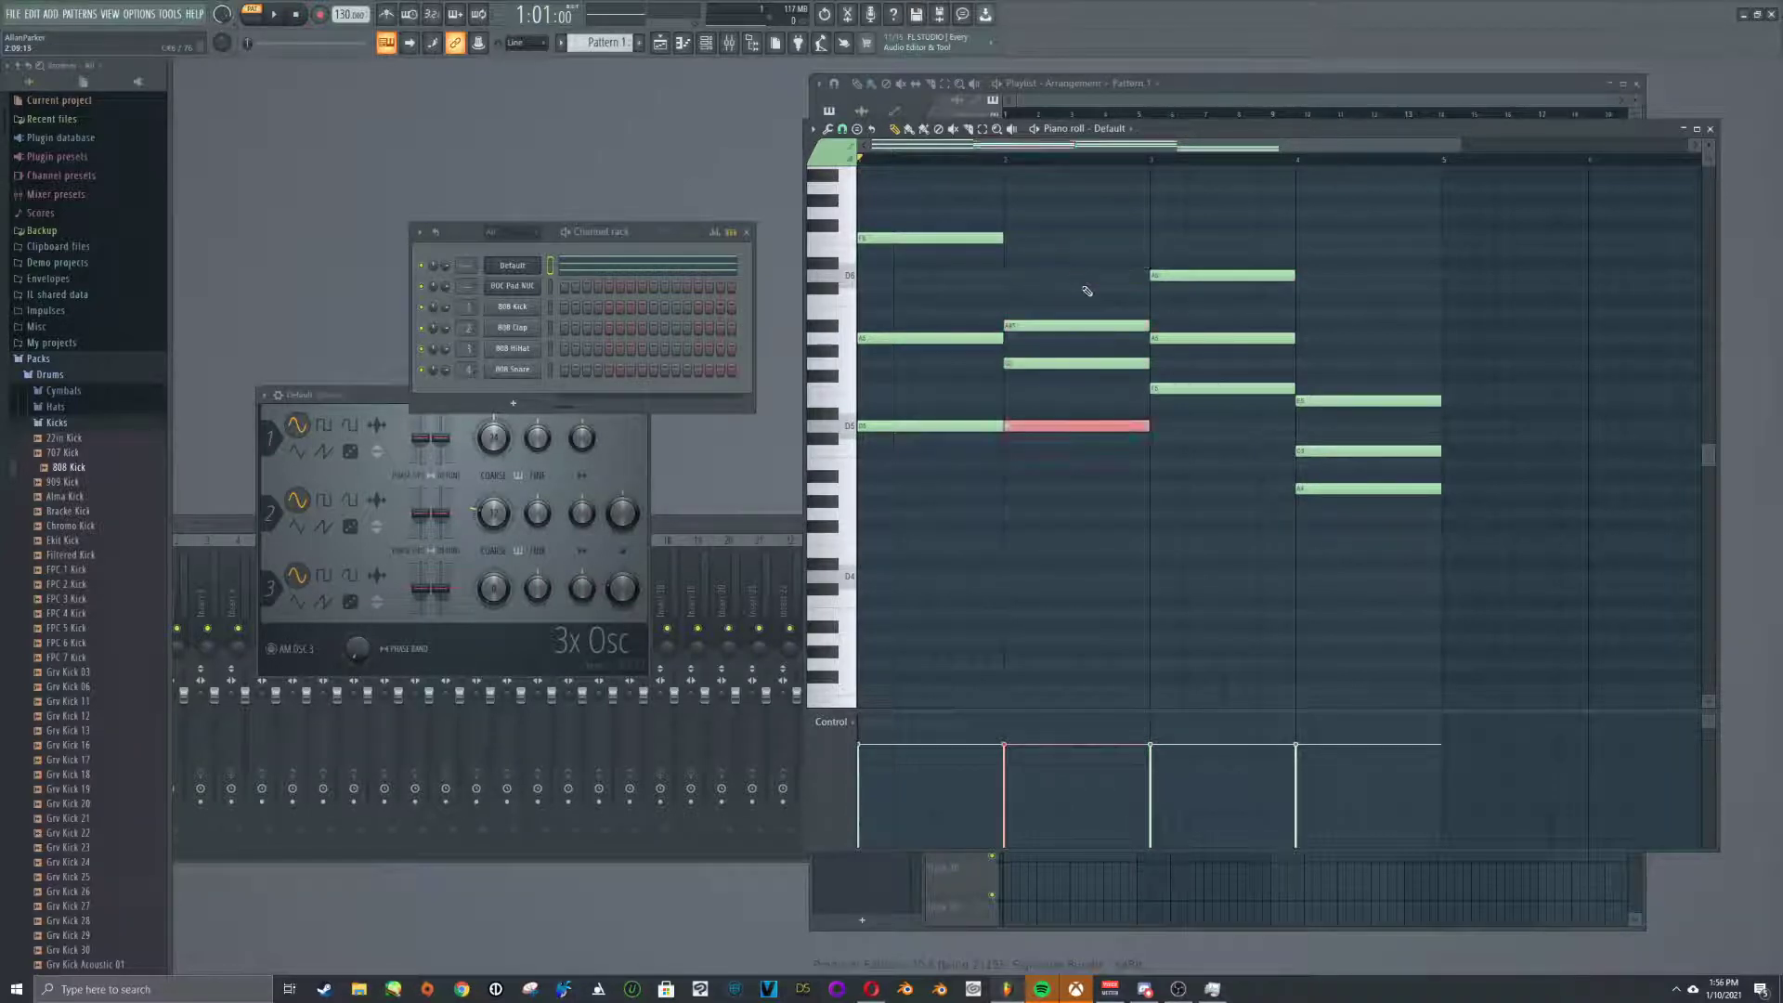
key(ctrl+Down)
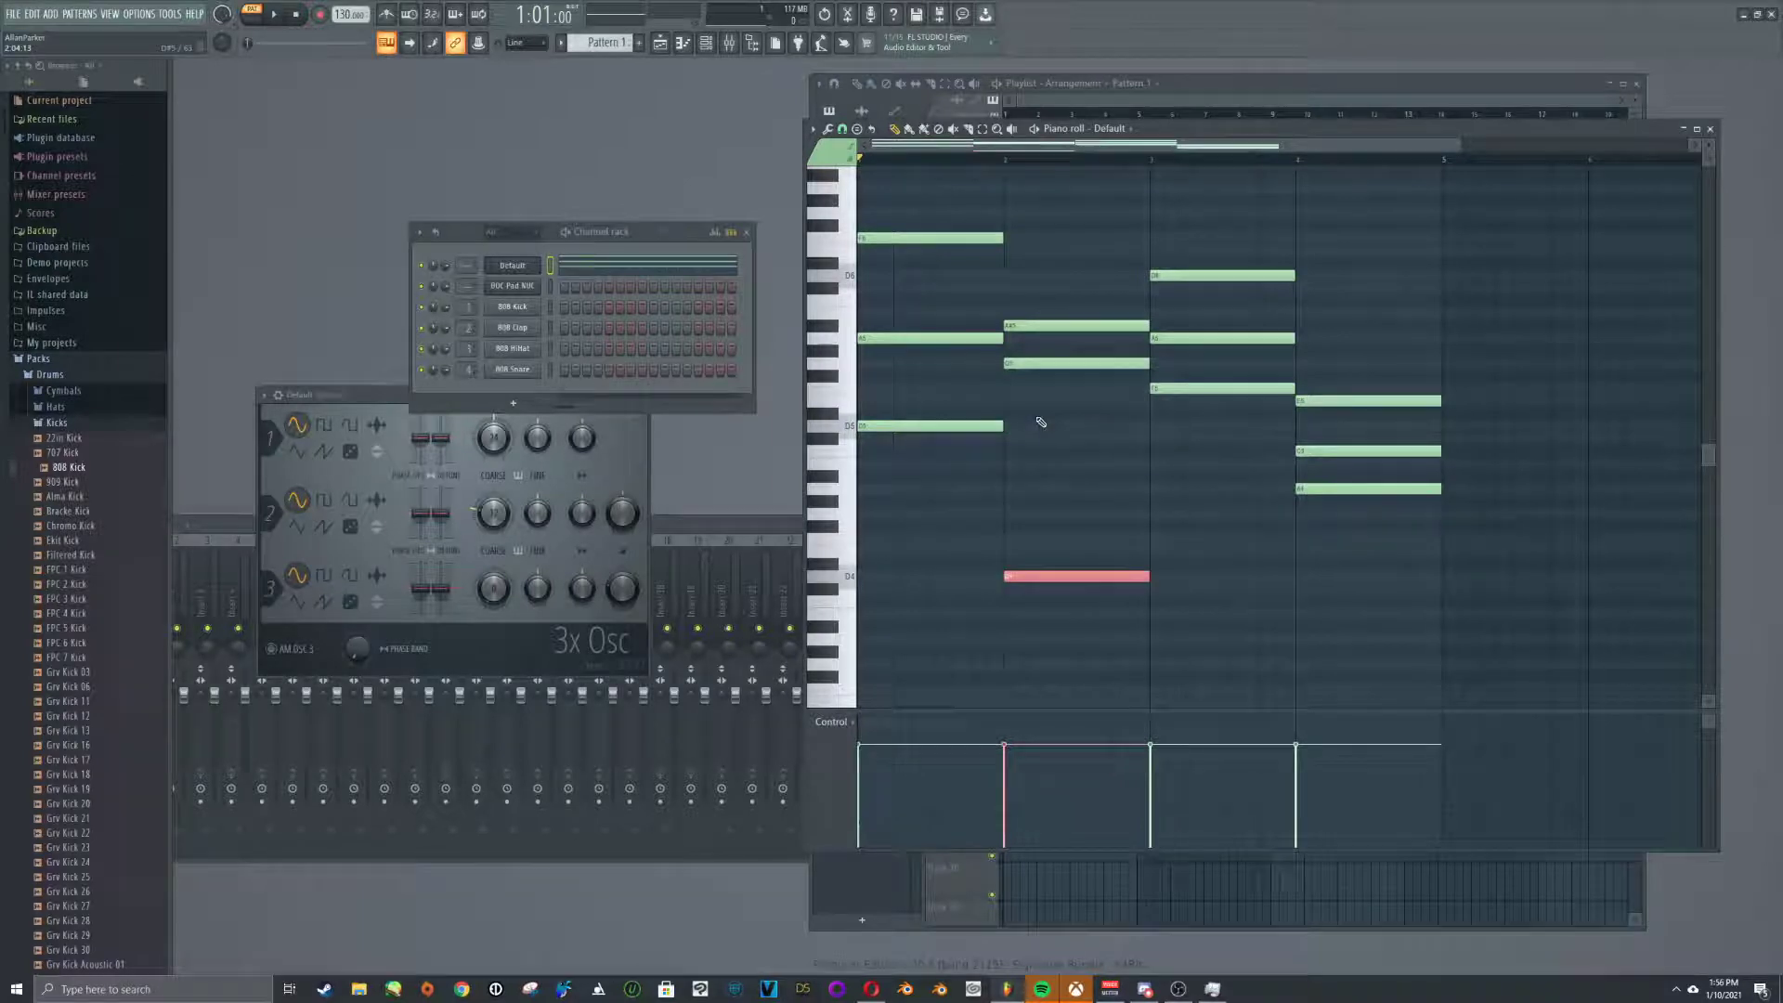
click(274, 14)
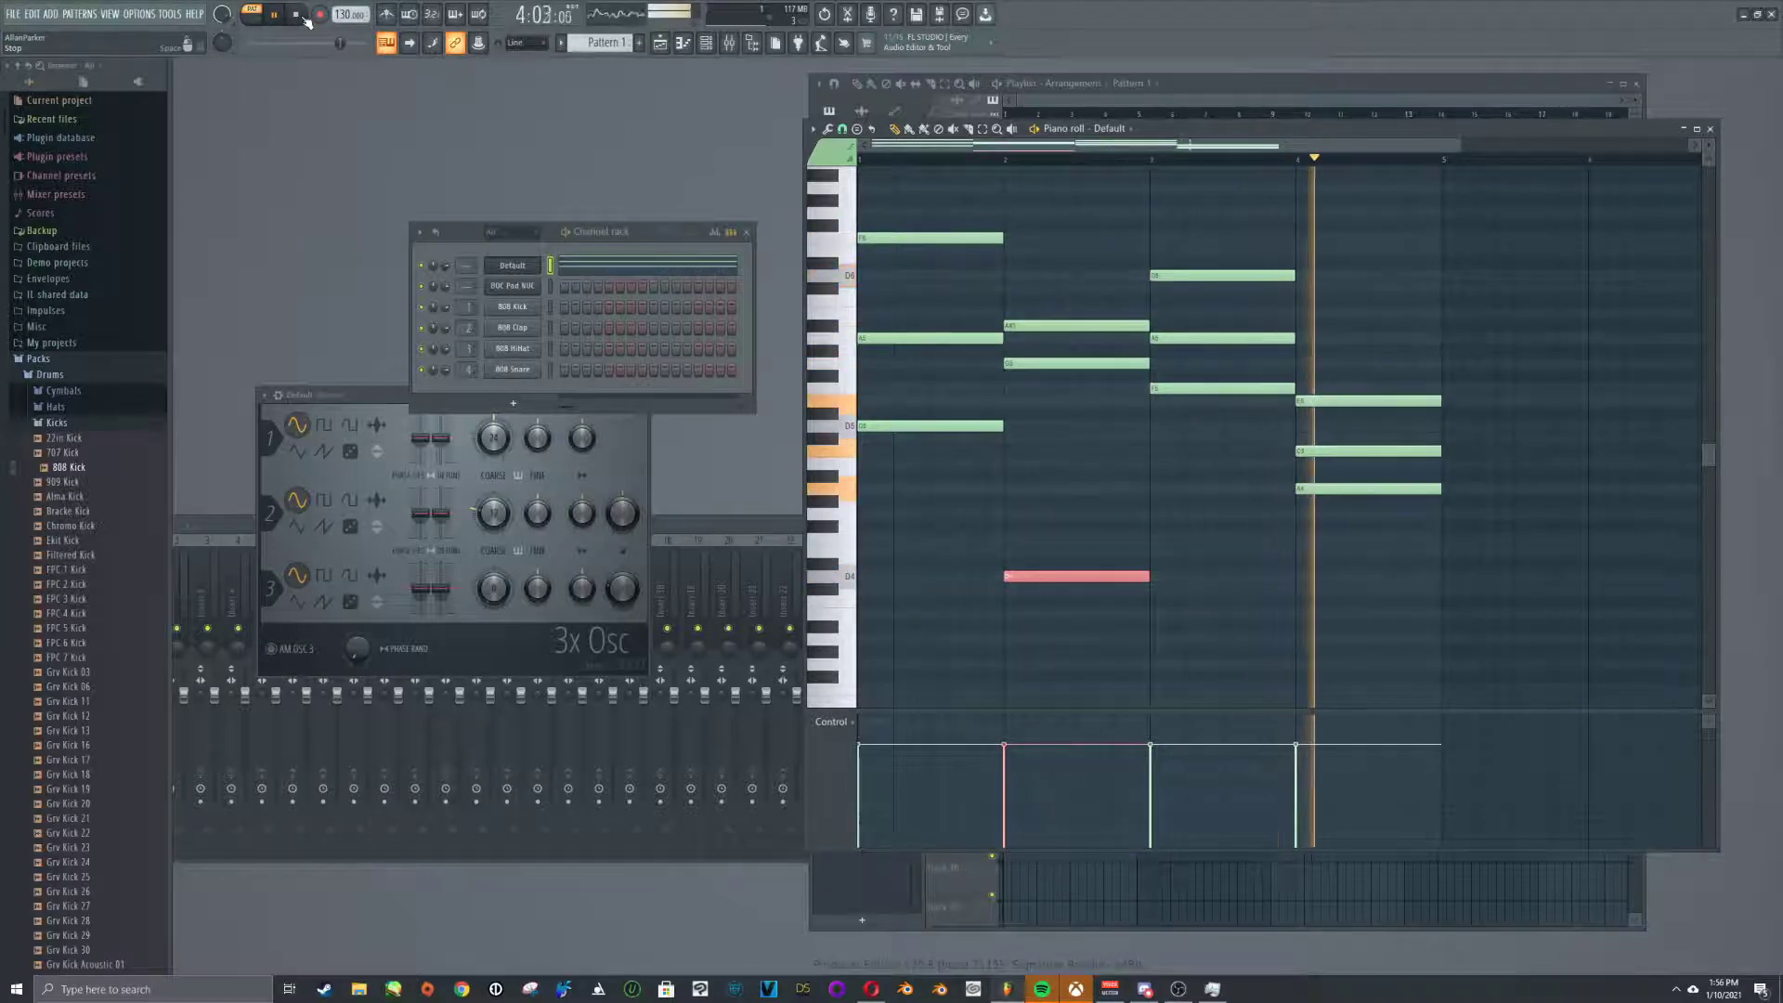
click(302, 16)
key(ctrl+Up)
key(ctrl+Up)
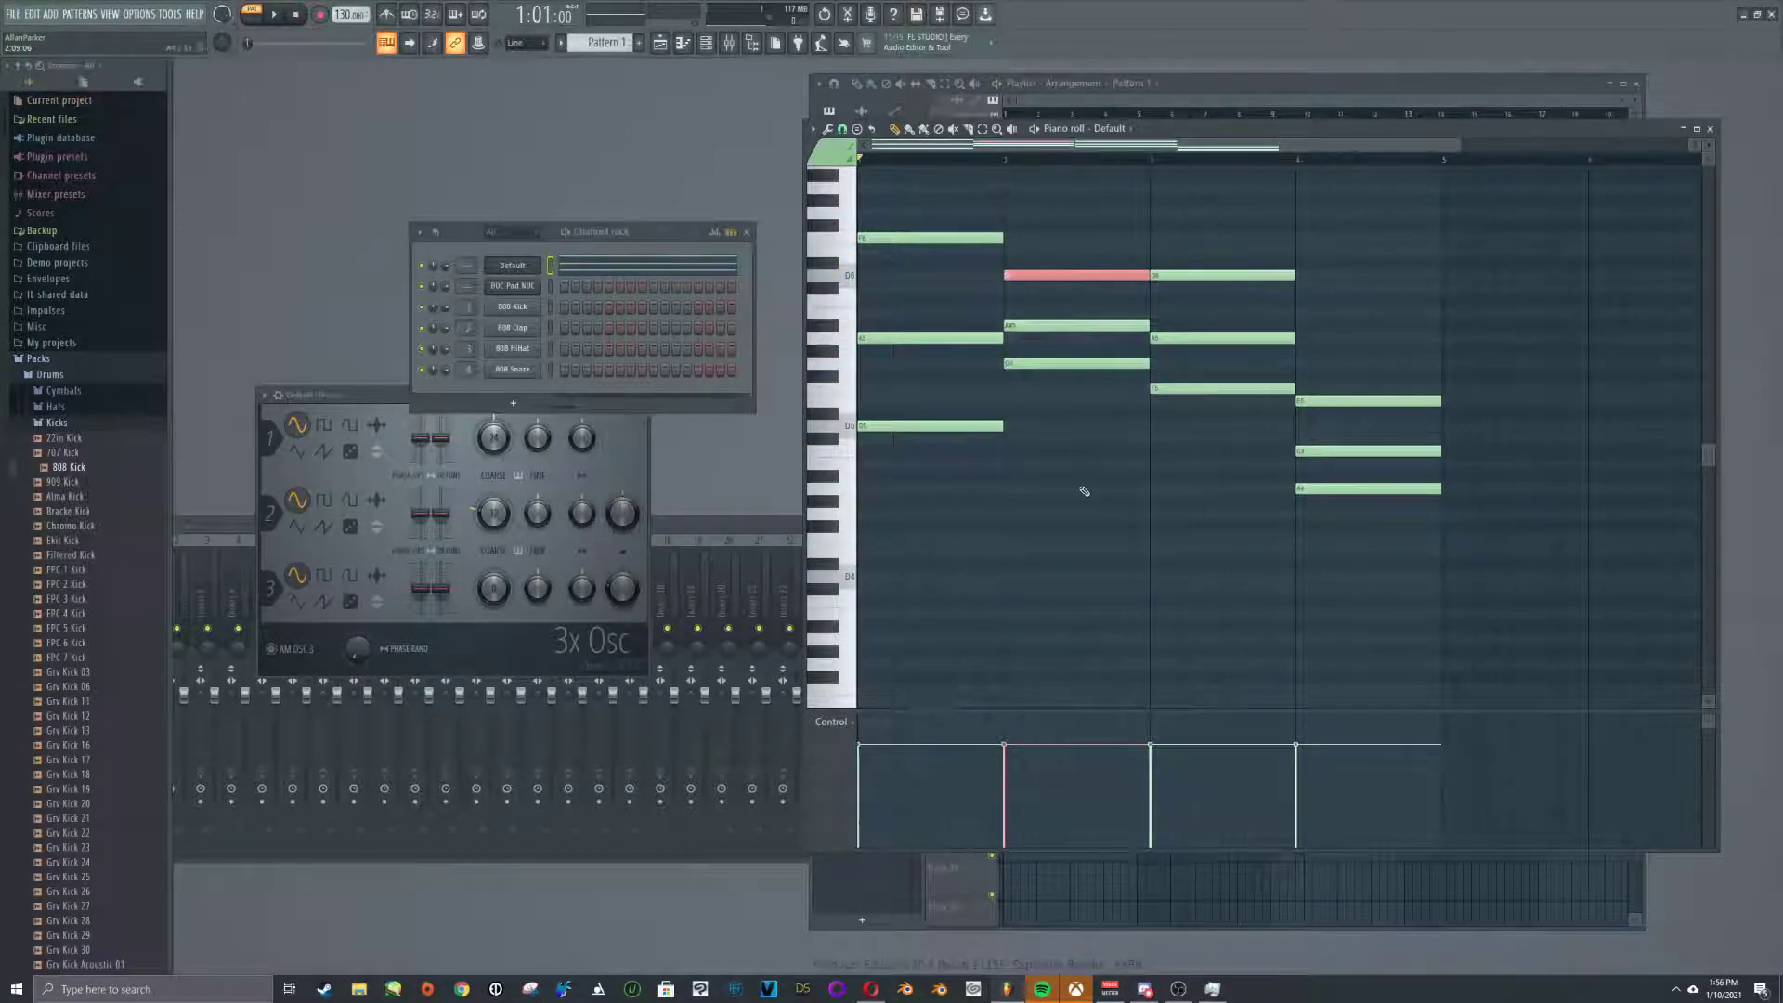
Lower the bar 3 chord's D6 note back to D5 and its F5 note one octave to F4
click(1203, 274)
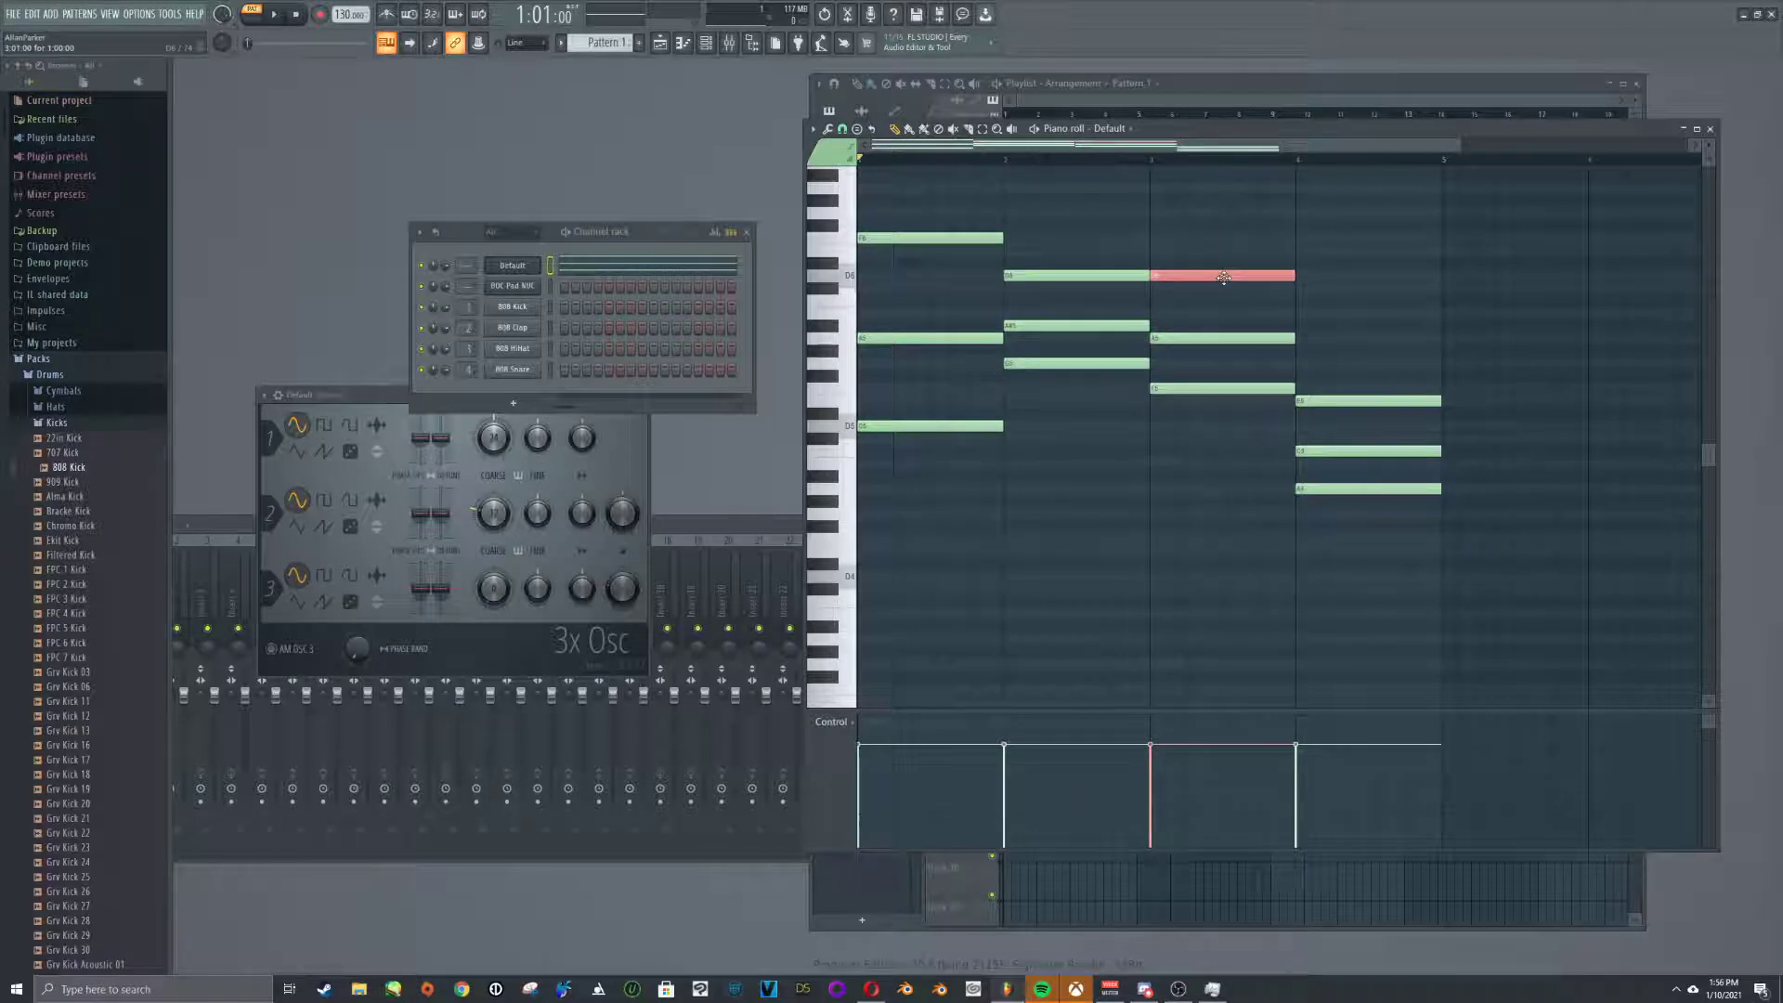
key(ctrl+Down)
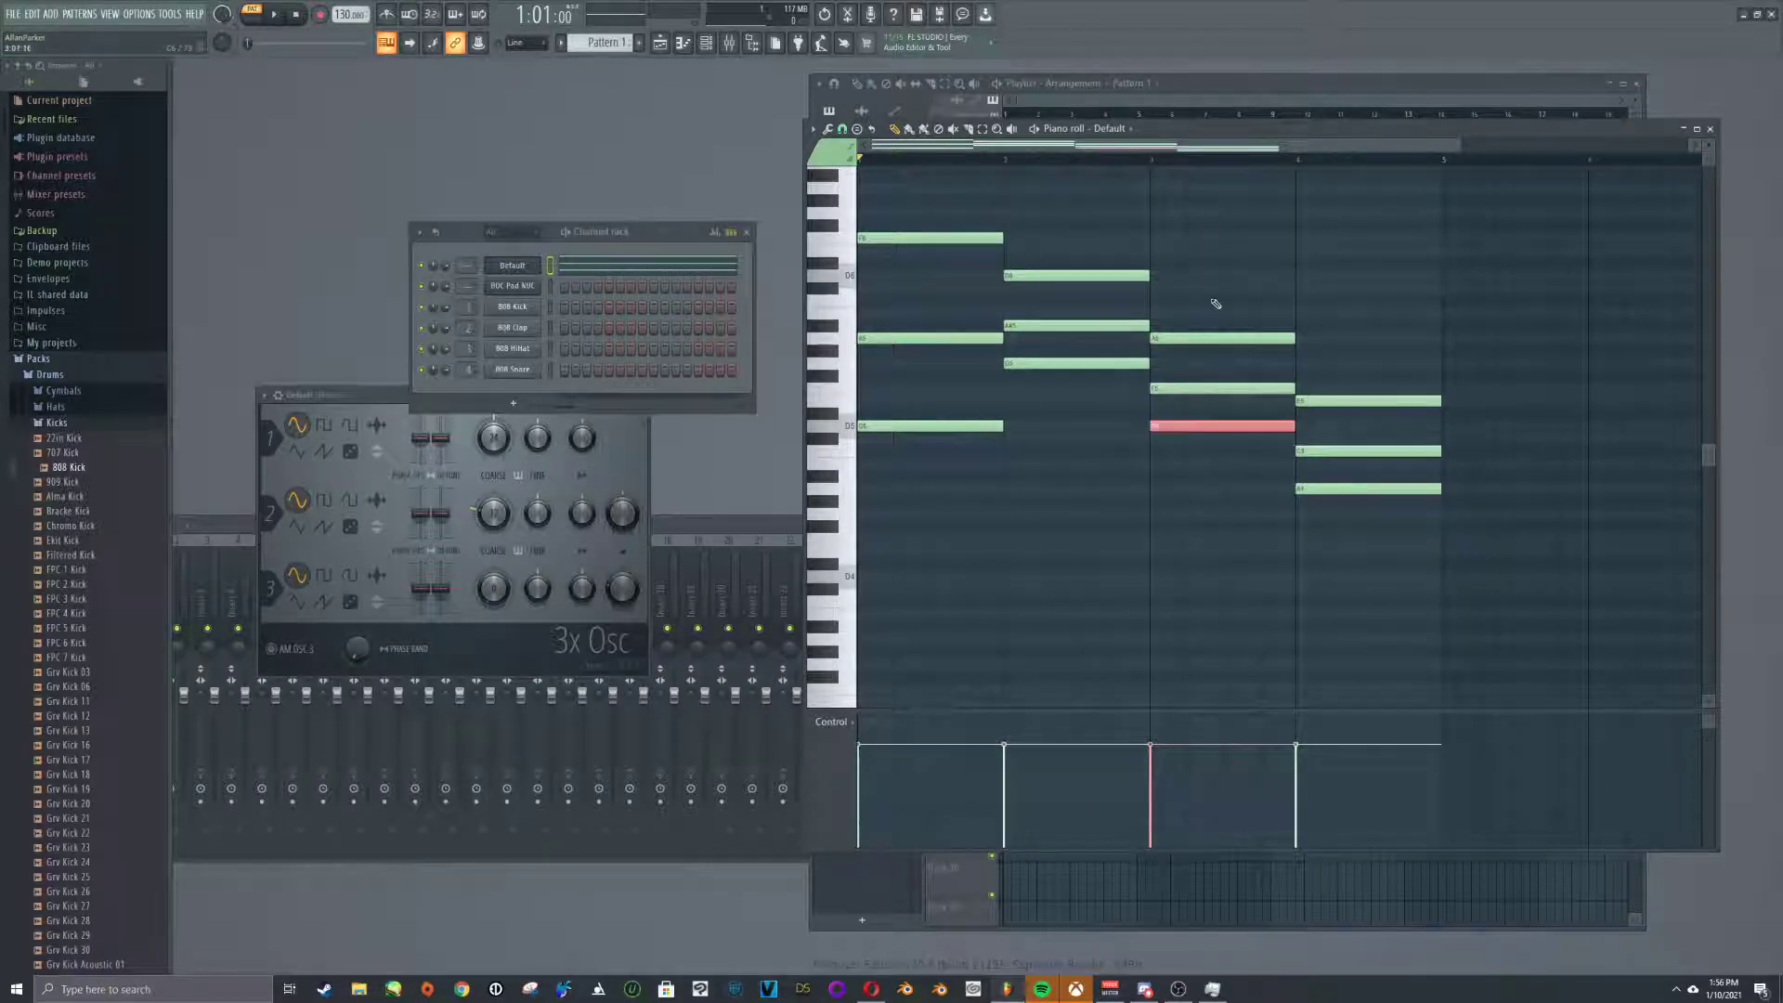
click(1240, 388)
key(ctrl+Up)
key(ctrl+Down)
key(ctrl+Down)
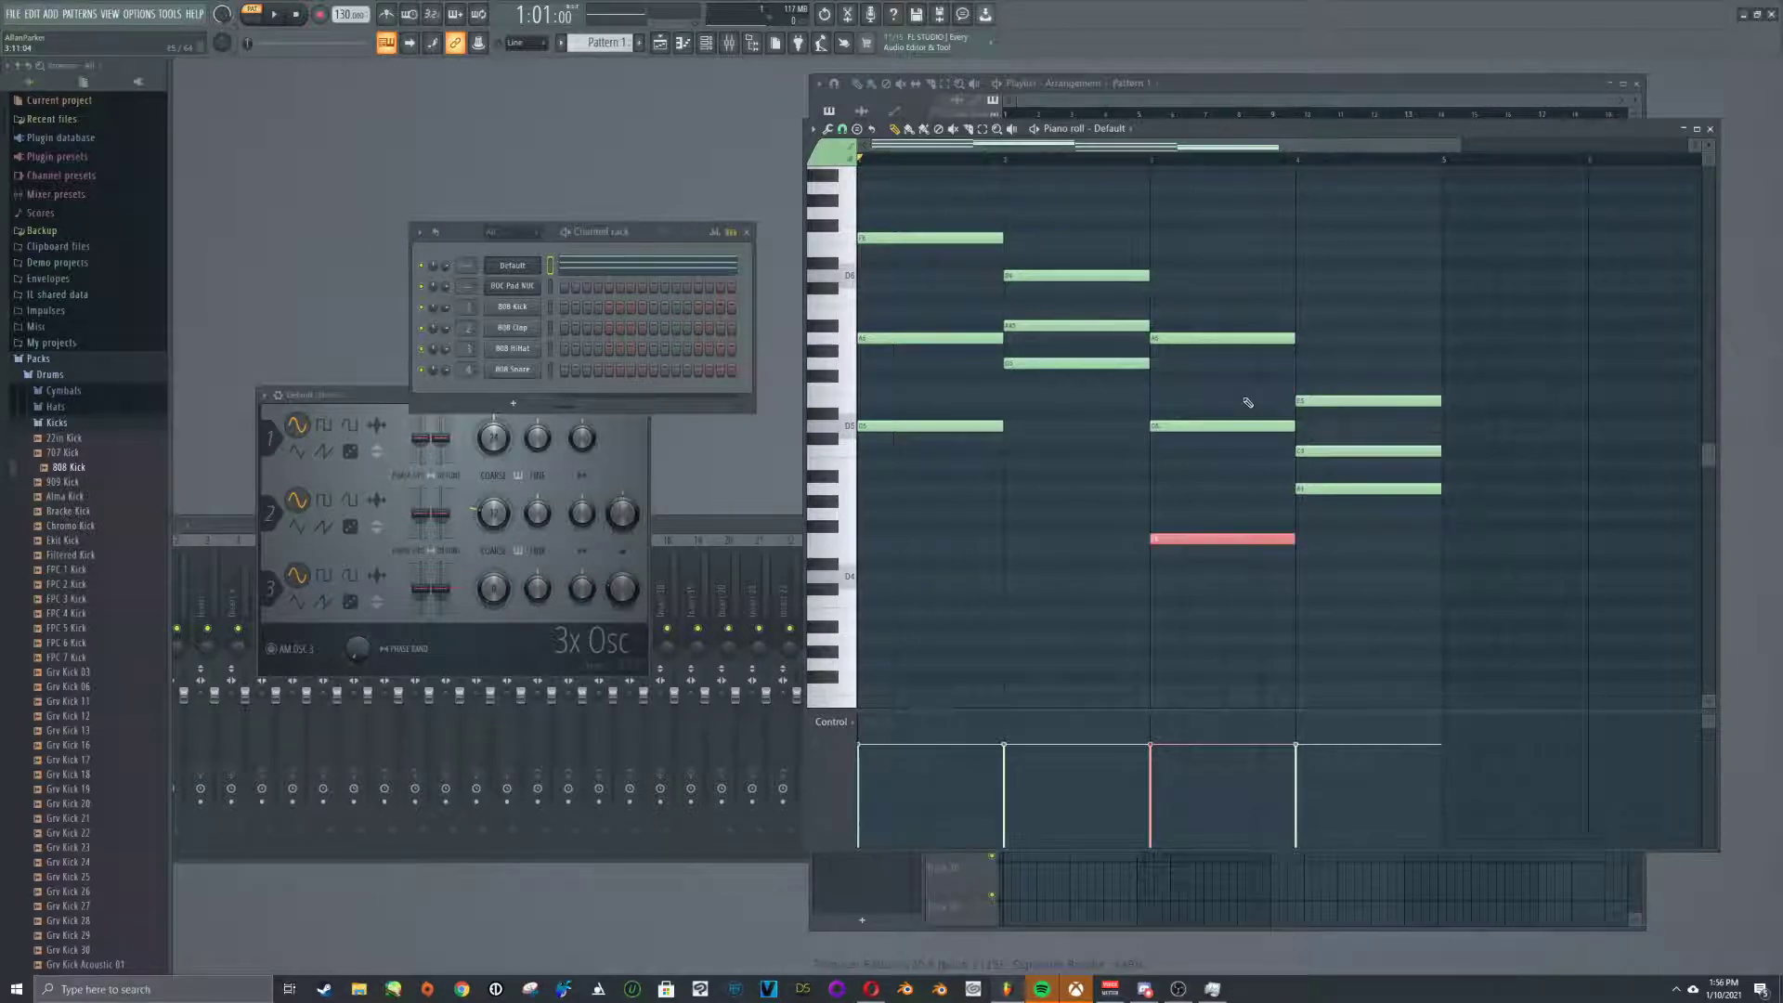
Raise the middle C5 note of the bar 4 chord one octave to C6 and play back the progression
ctrl+drag(1305, 386, 1461, 501)
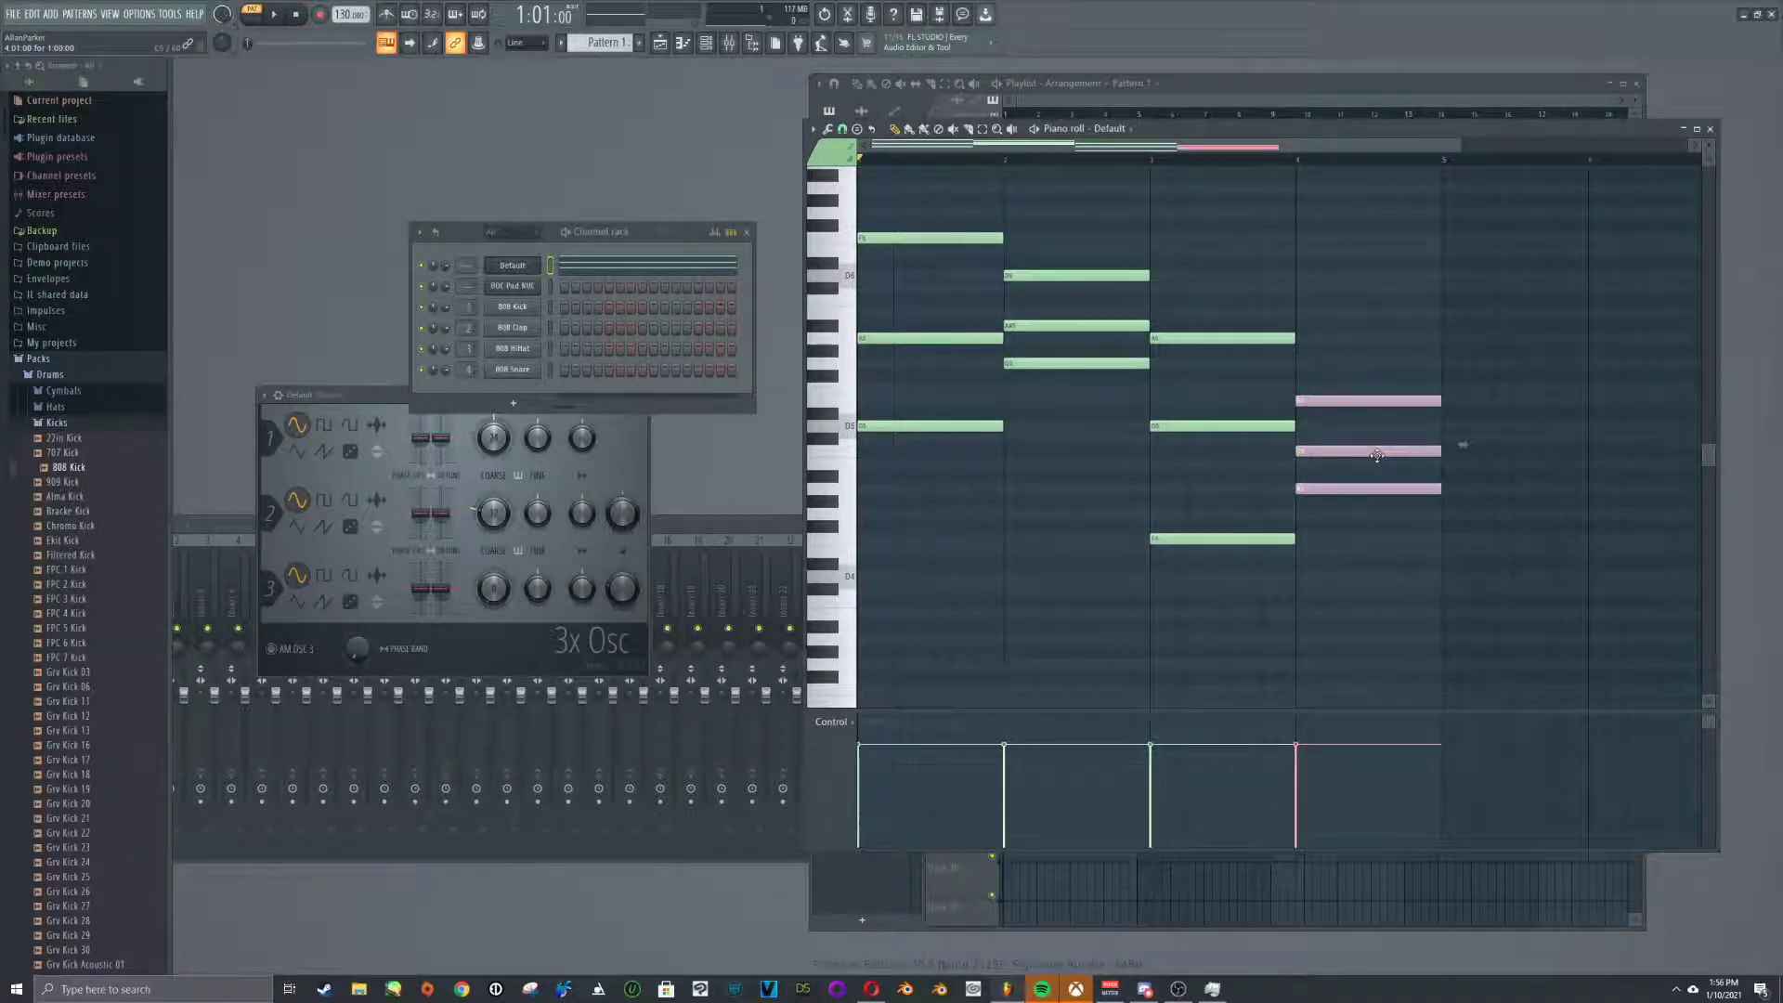
click(1371, 453)
key(ctrl+Up)
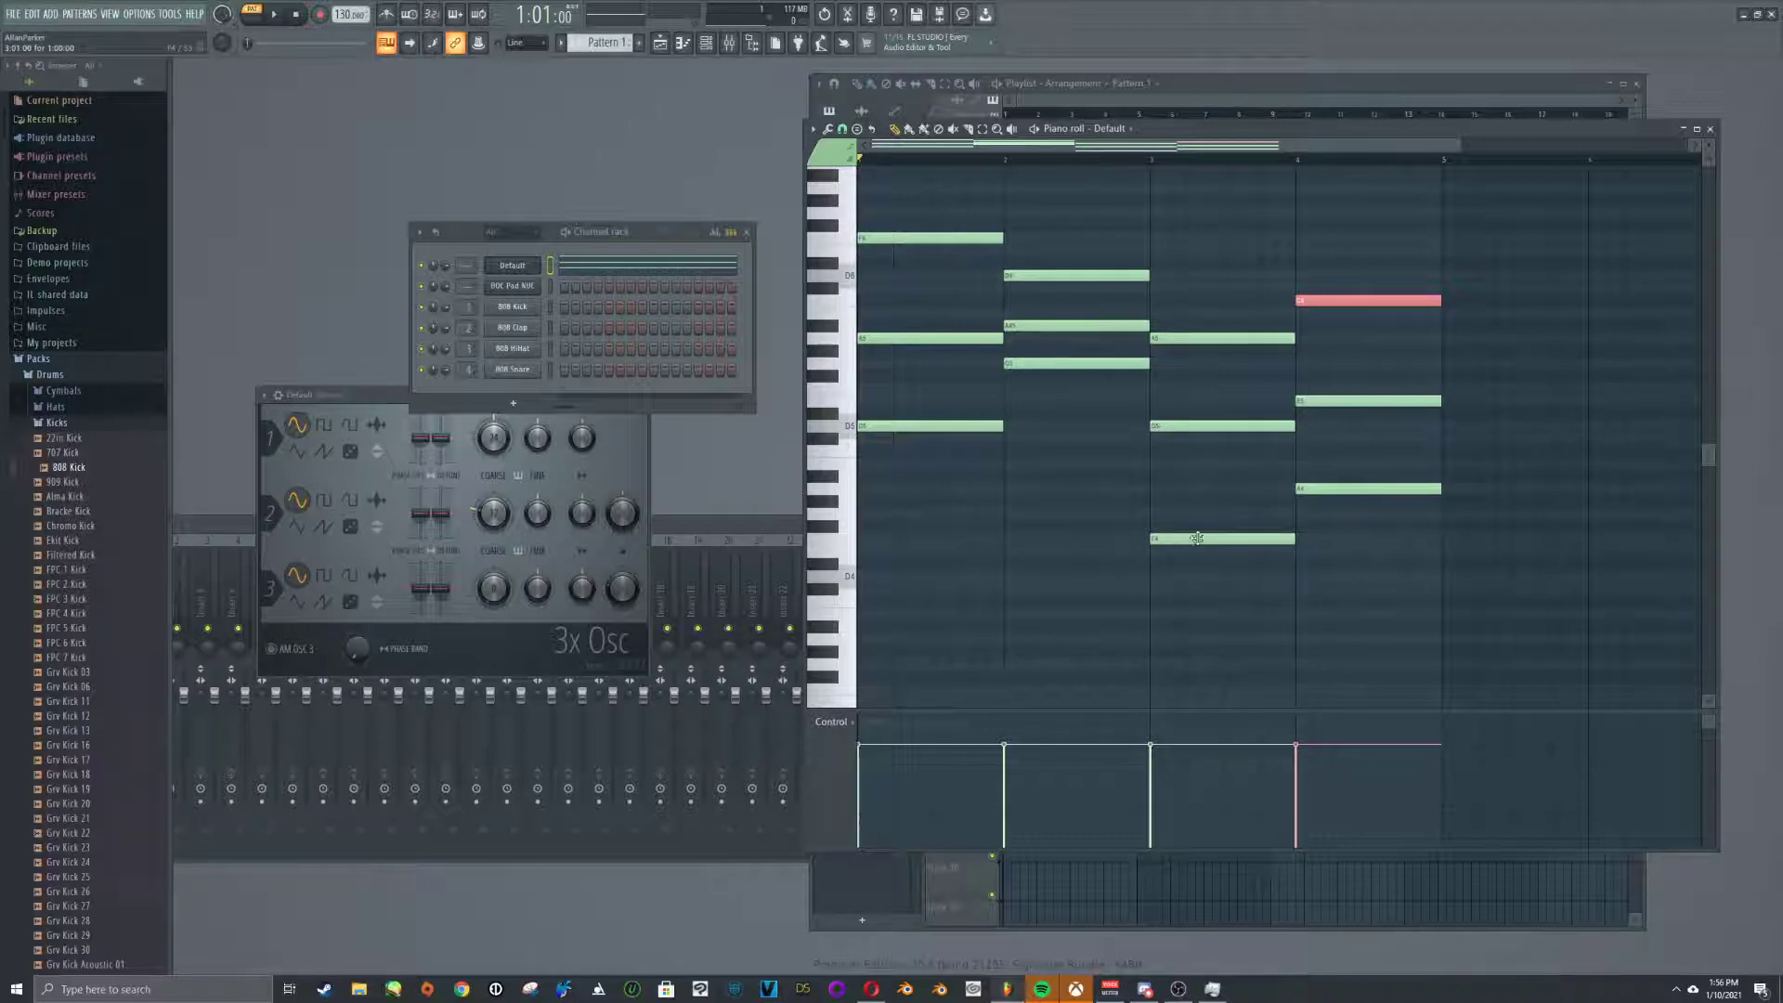
click(274, 14)
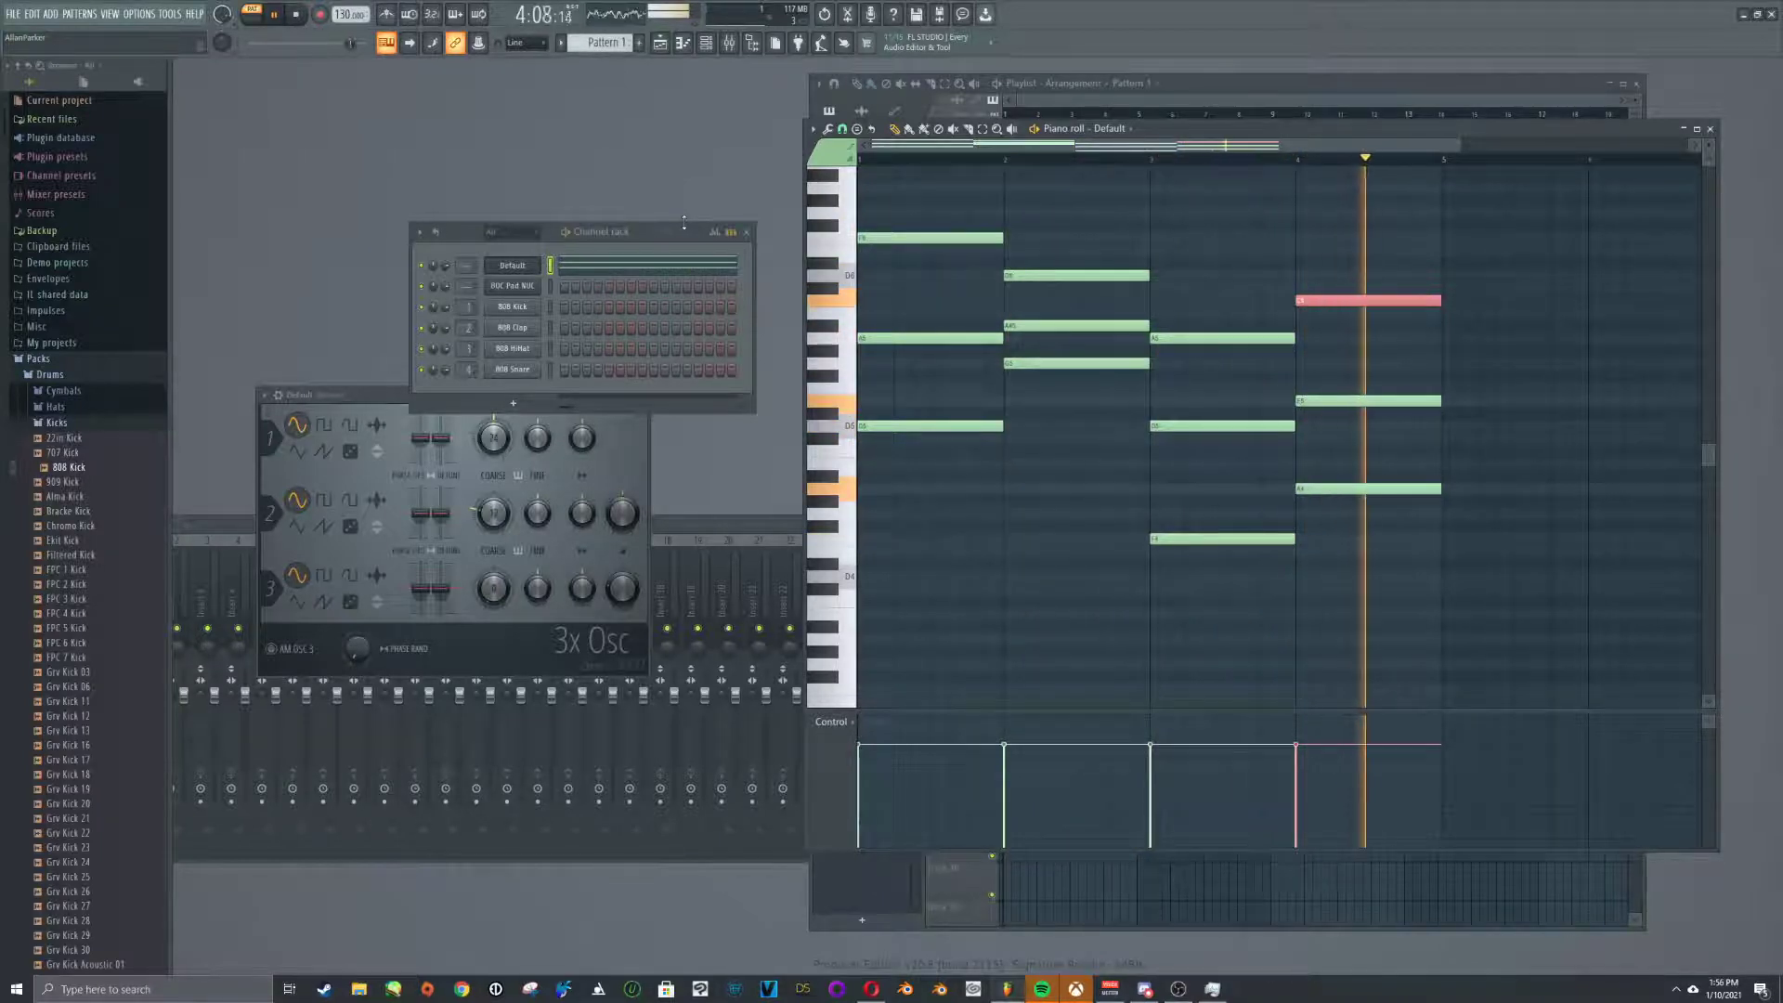
click(299, 16)
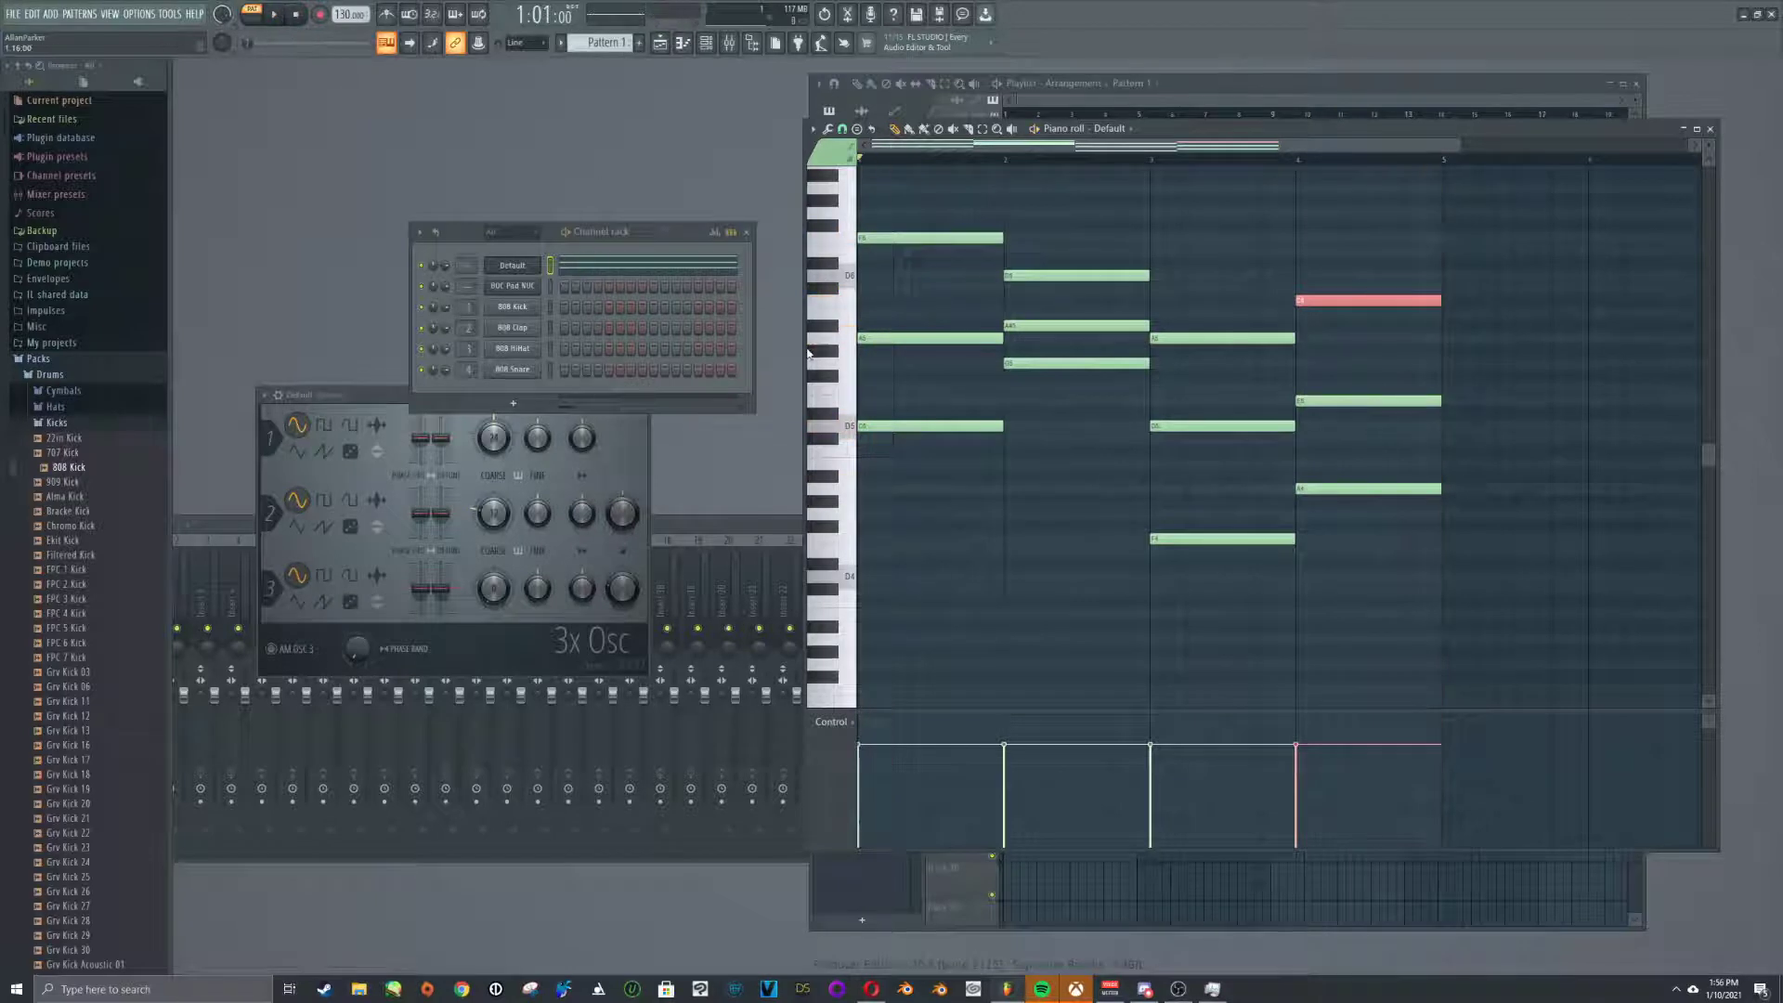
Add a one-bar G6 note on top of the bar 2 chord and play back the result
scroll(960, 328, up, 1)
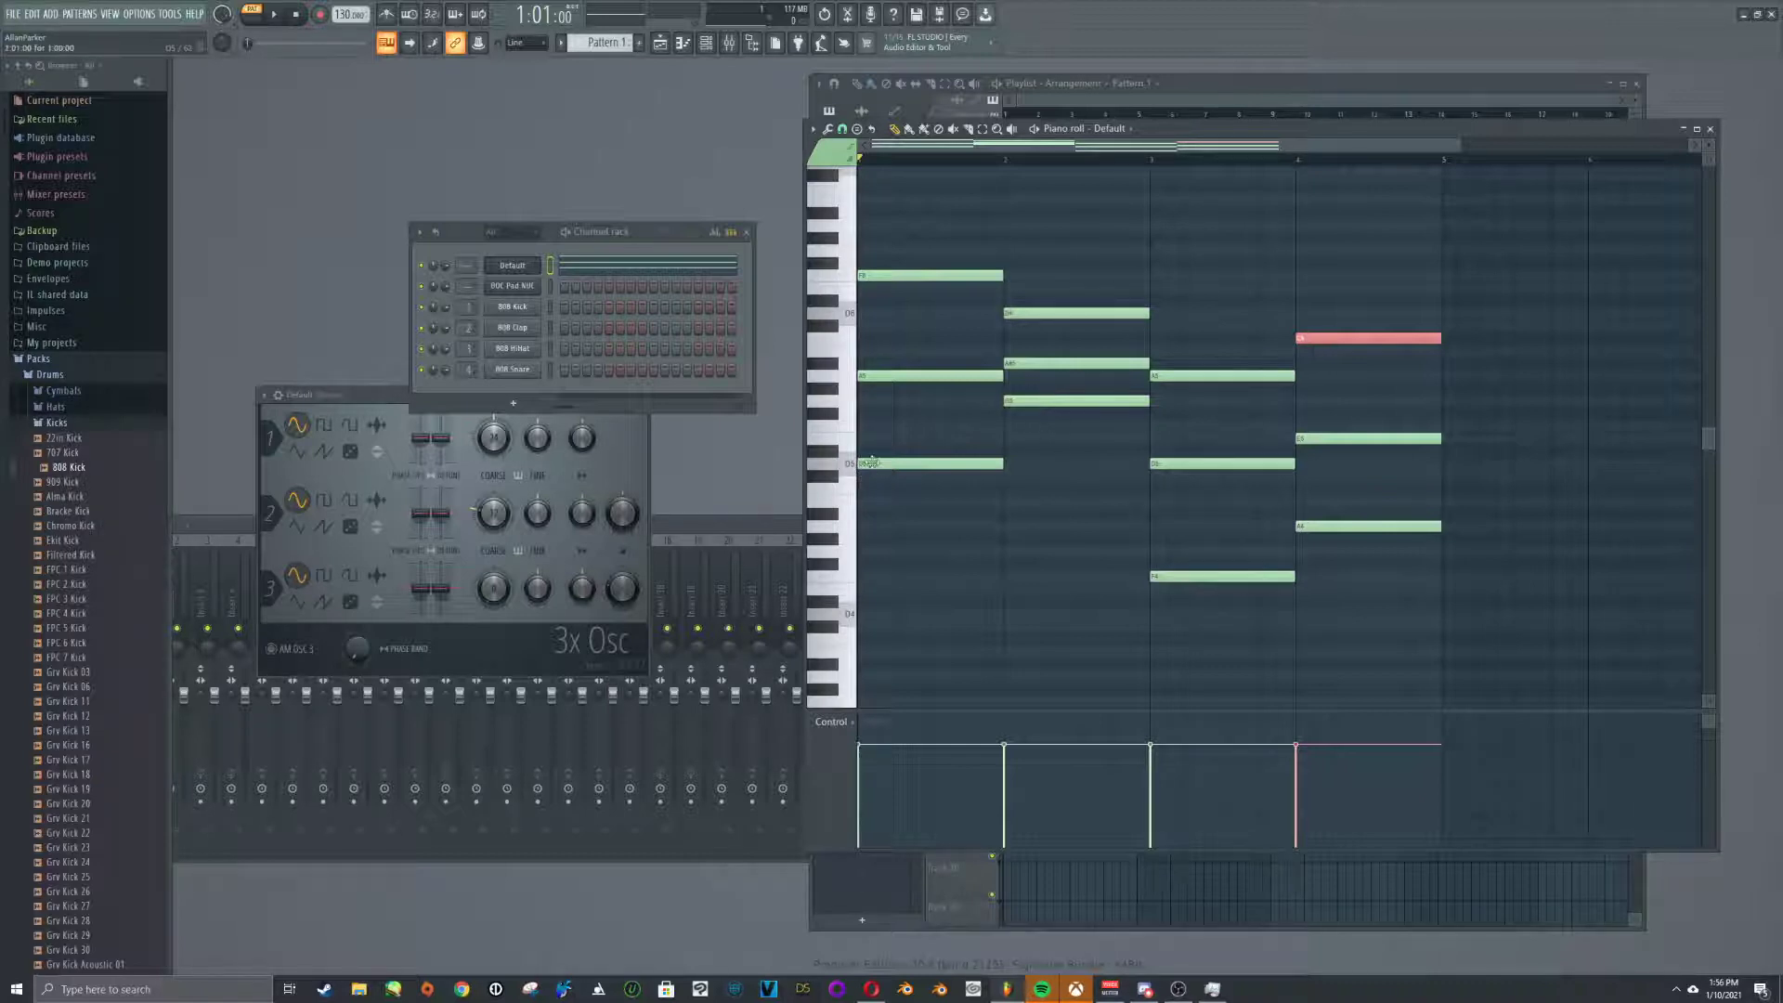
scroll(1059, 363, up, 3)
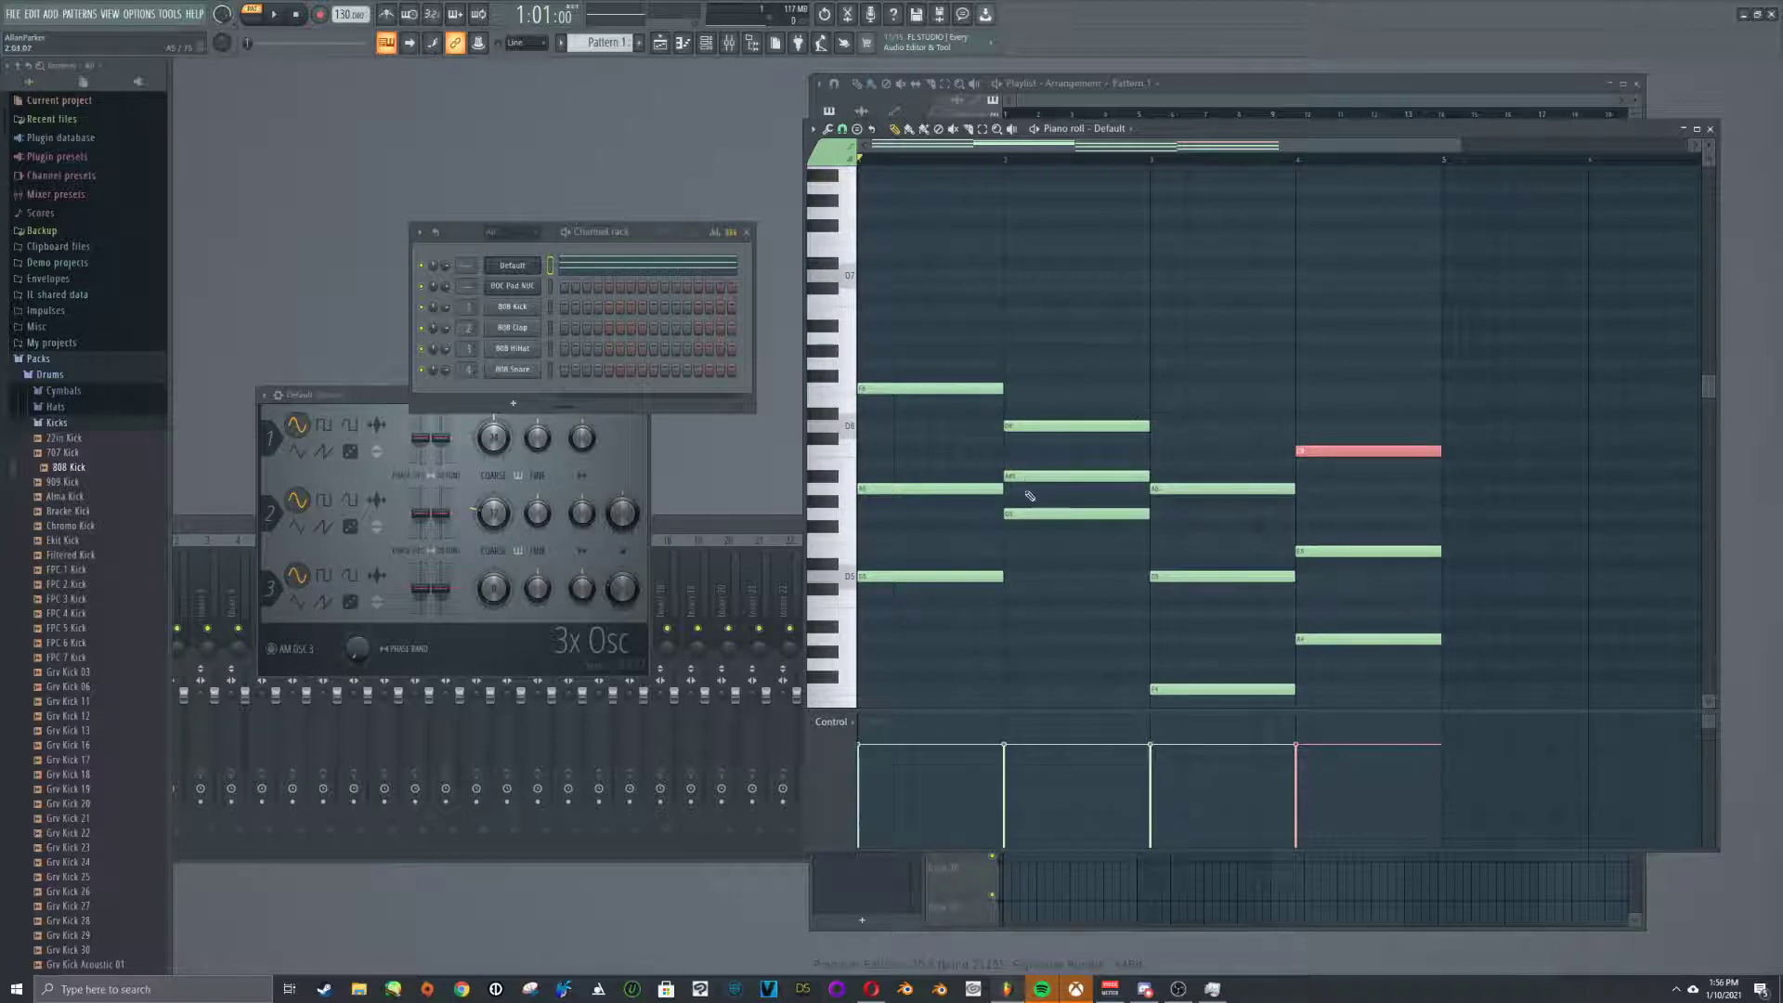
click(1013, 363)
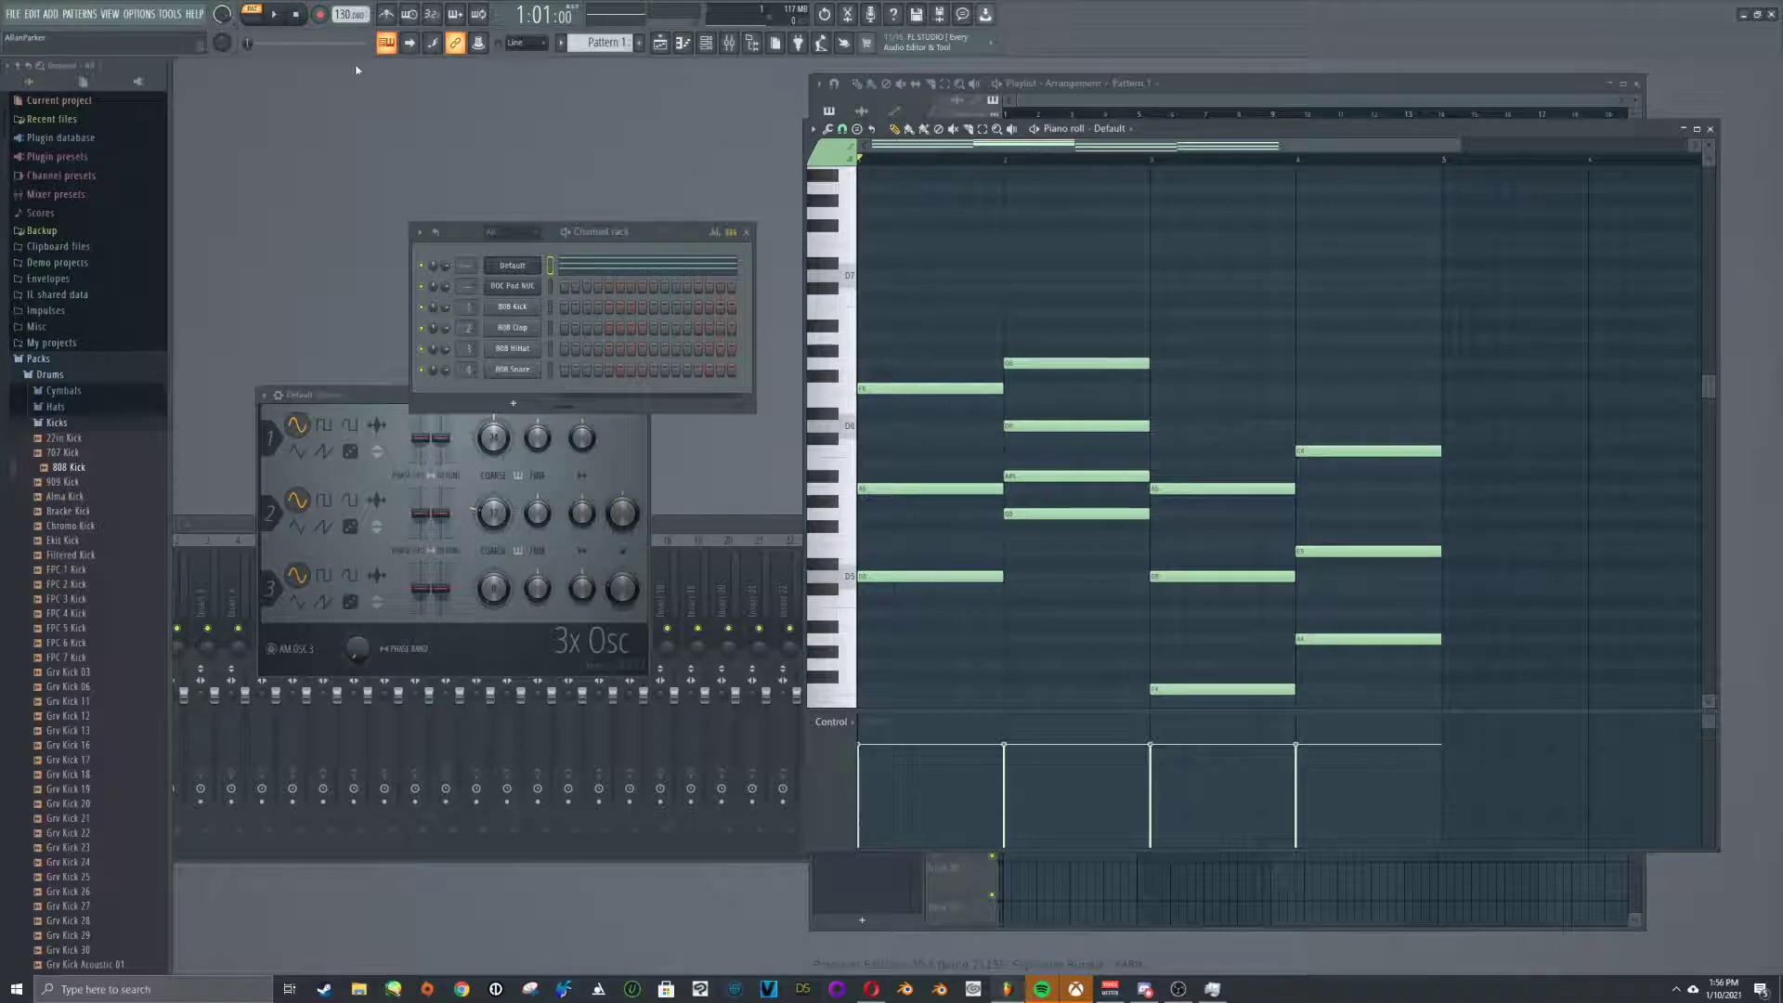
key(space)
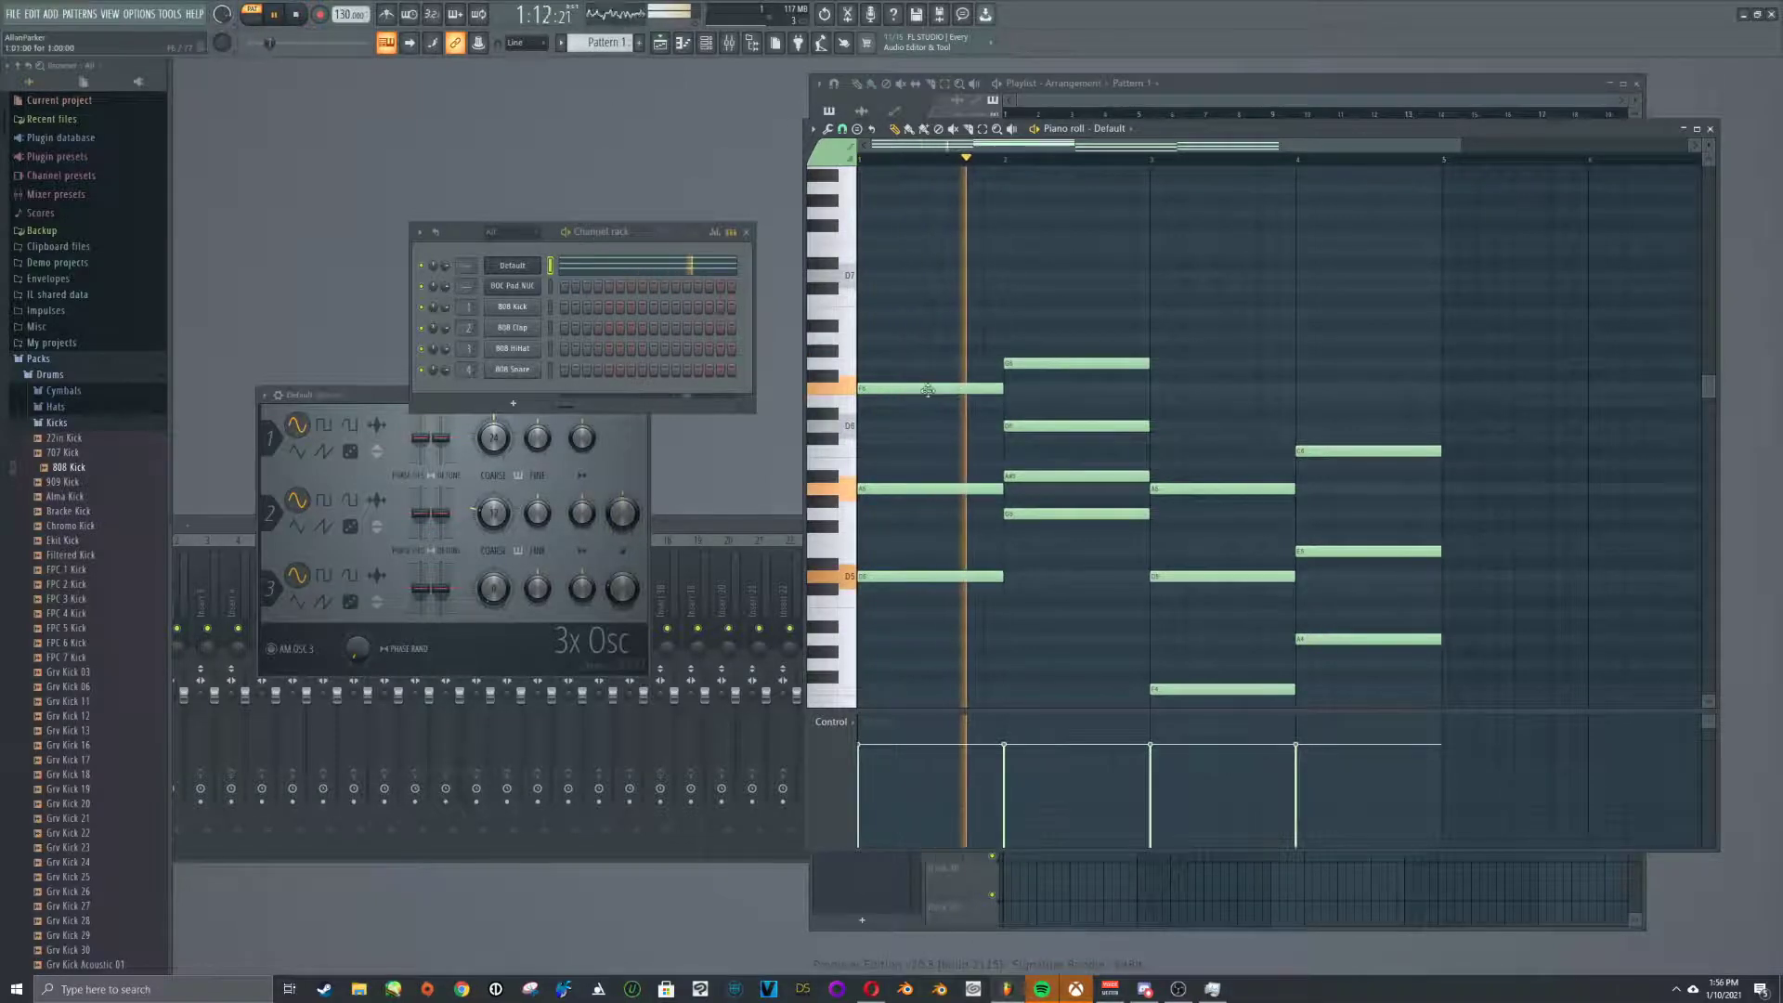
click(299, 16)
Add a one-bar F6 note on top of the bar 3 chord and play the progression
scroll(1168, 407, down, 1)
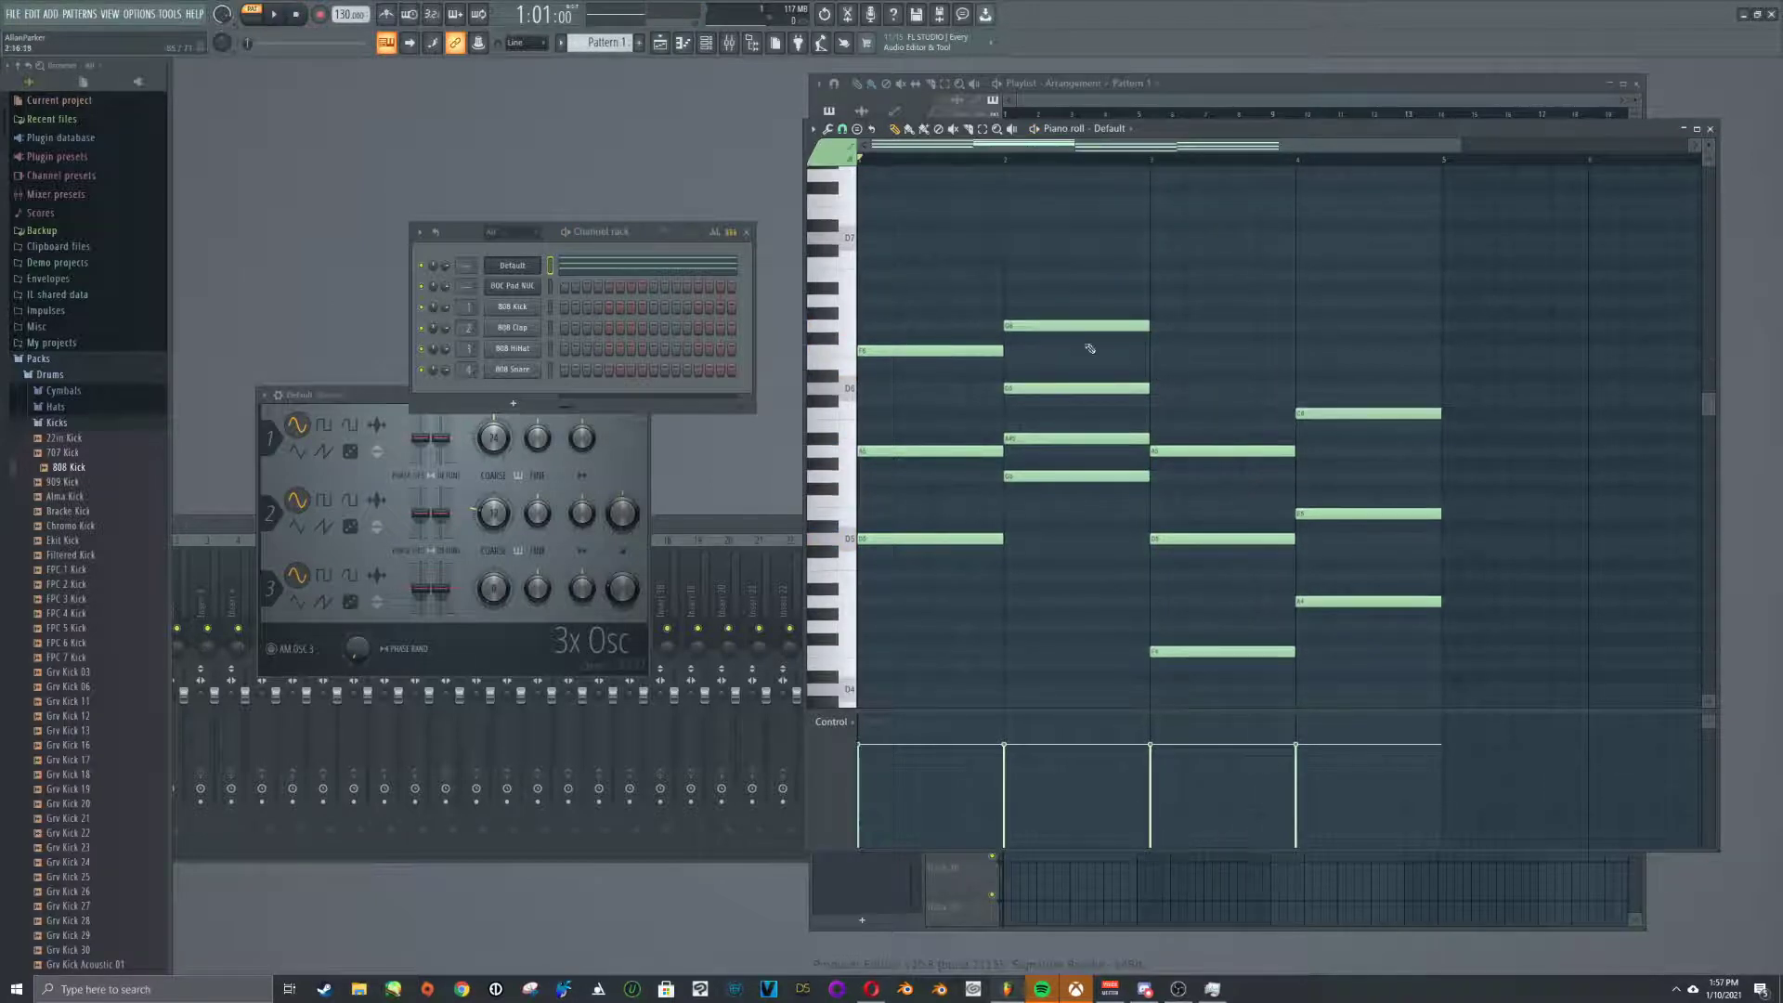
click(1152, 352)
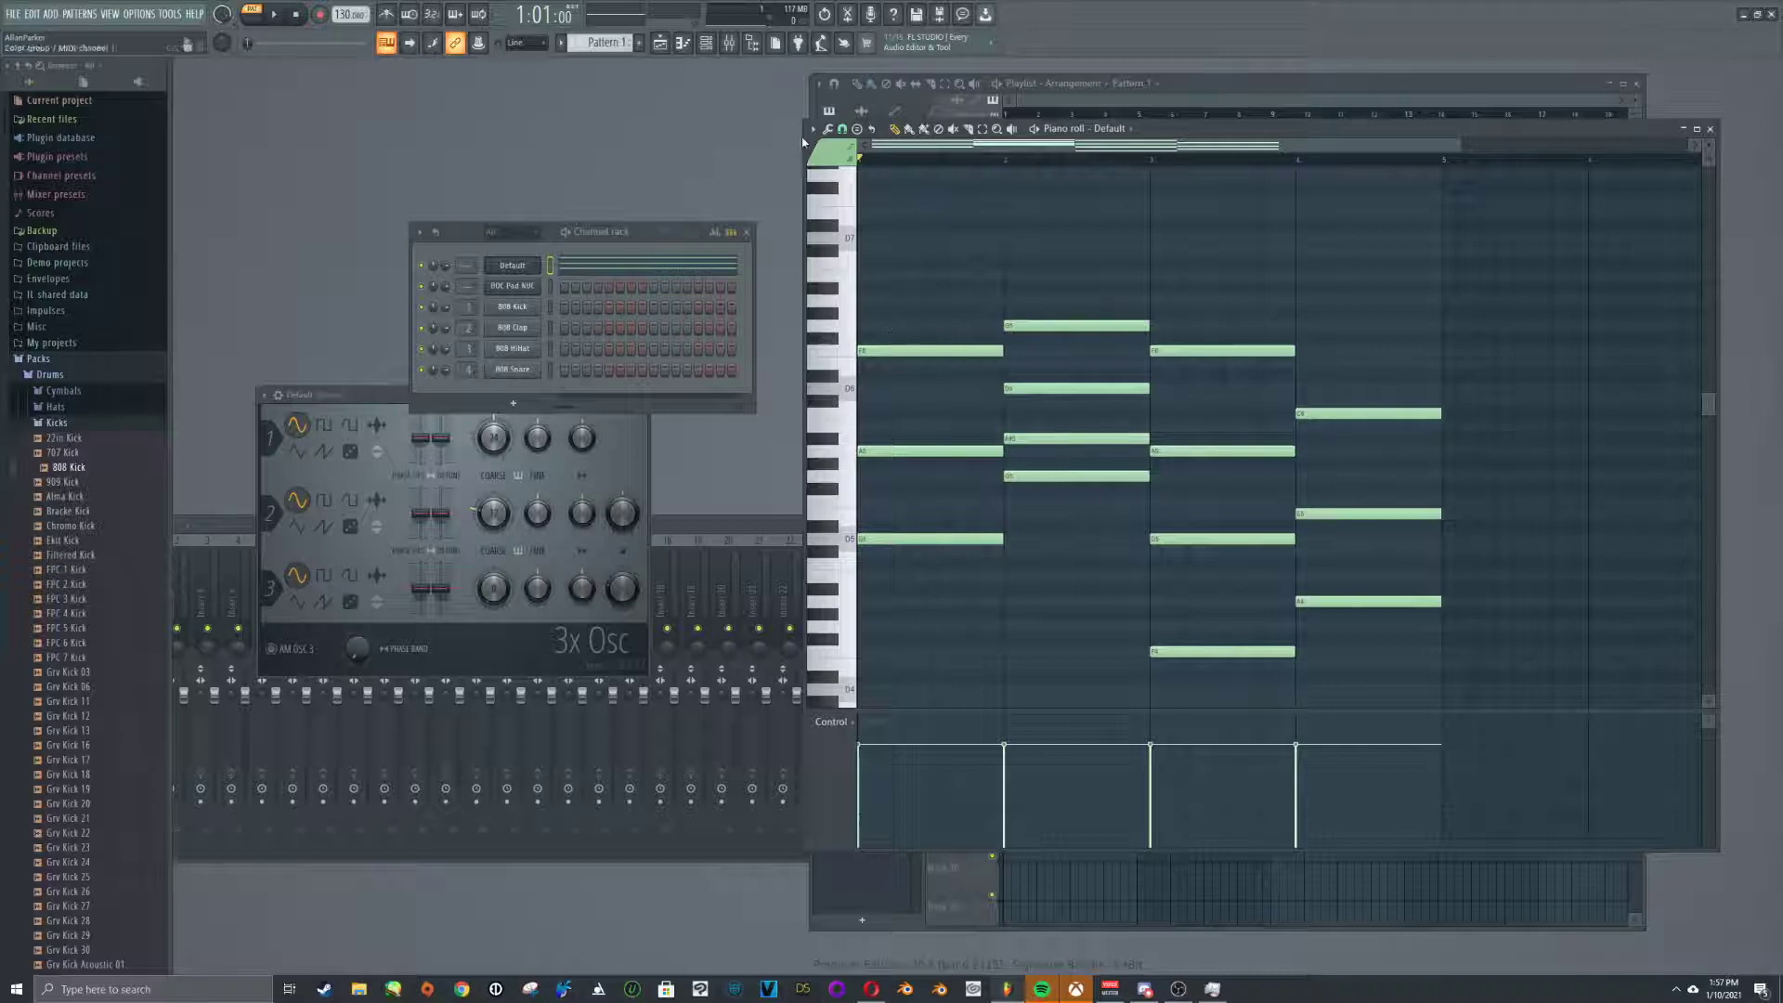
key(space)
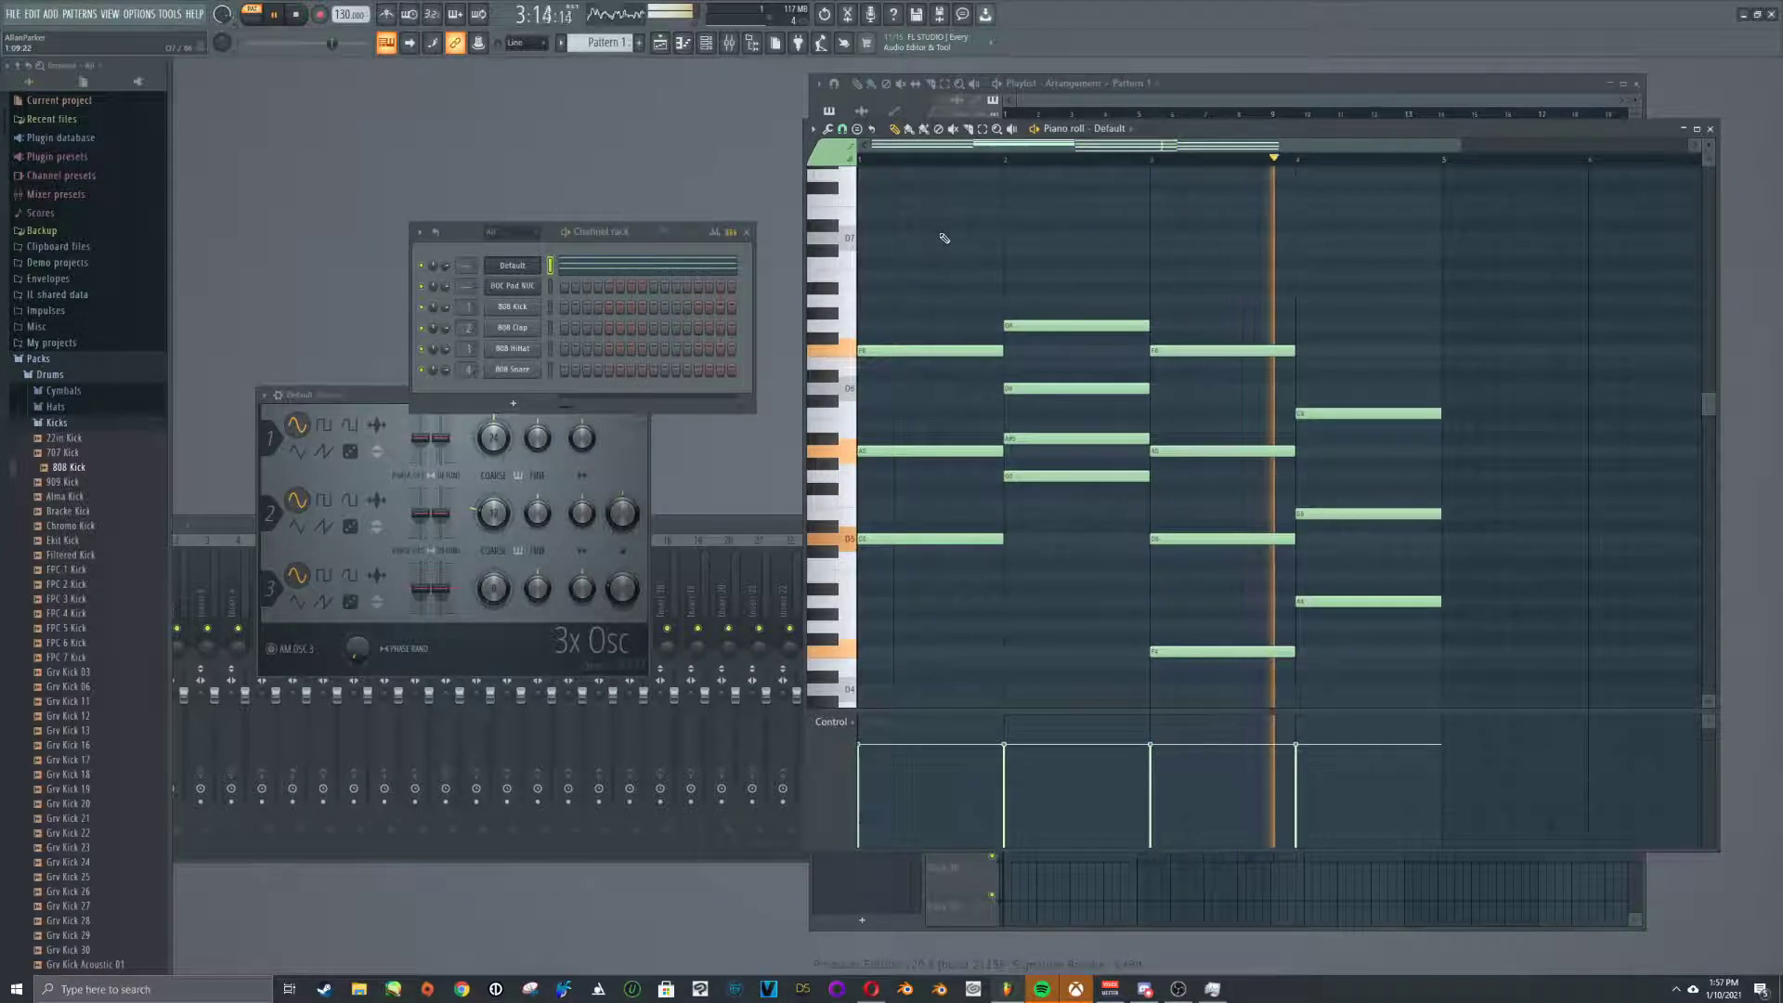
Close the piano roll with playback stopped and bring the mixer to the front at Insert 1
click(1710, 129)
click(298, 14)
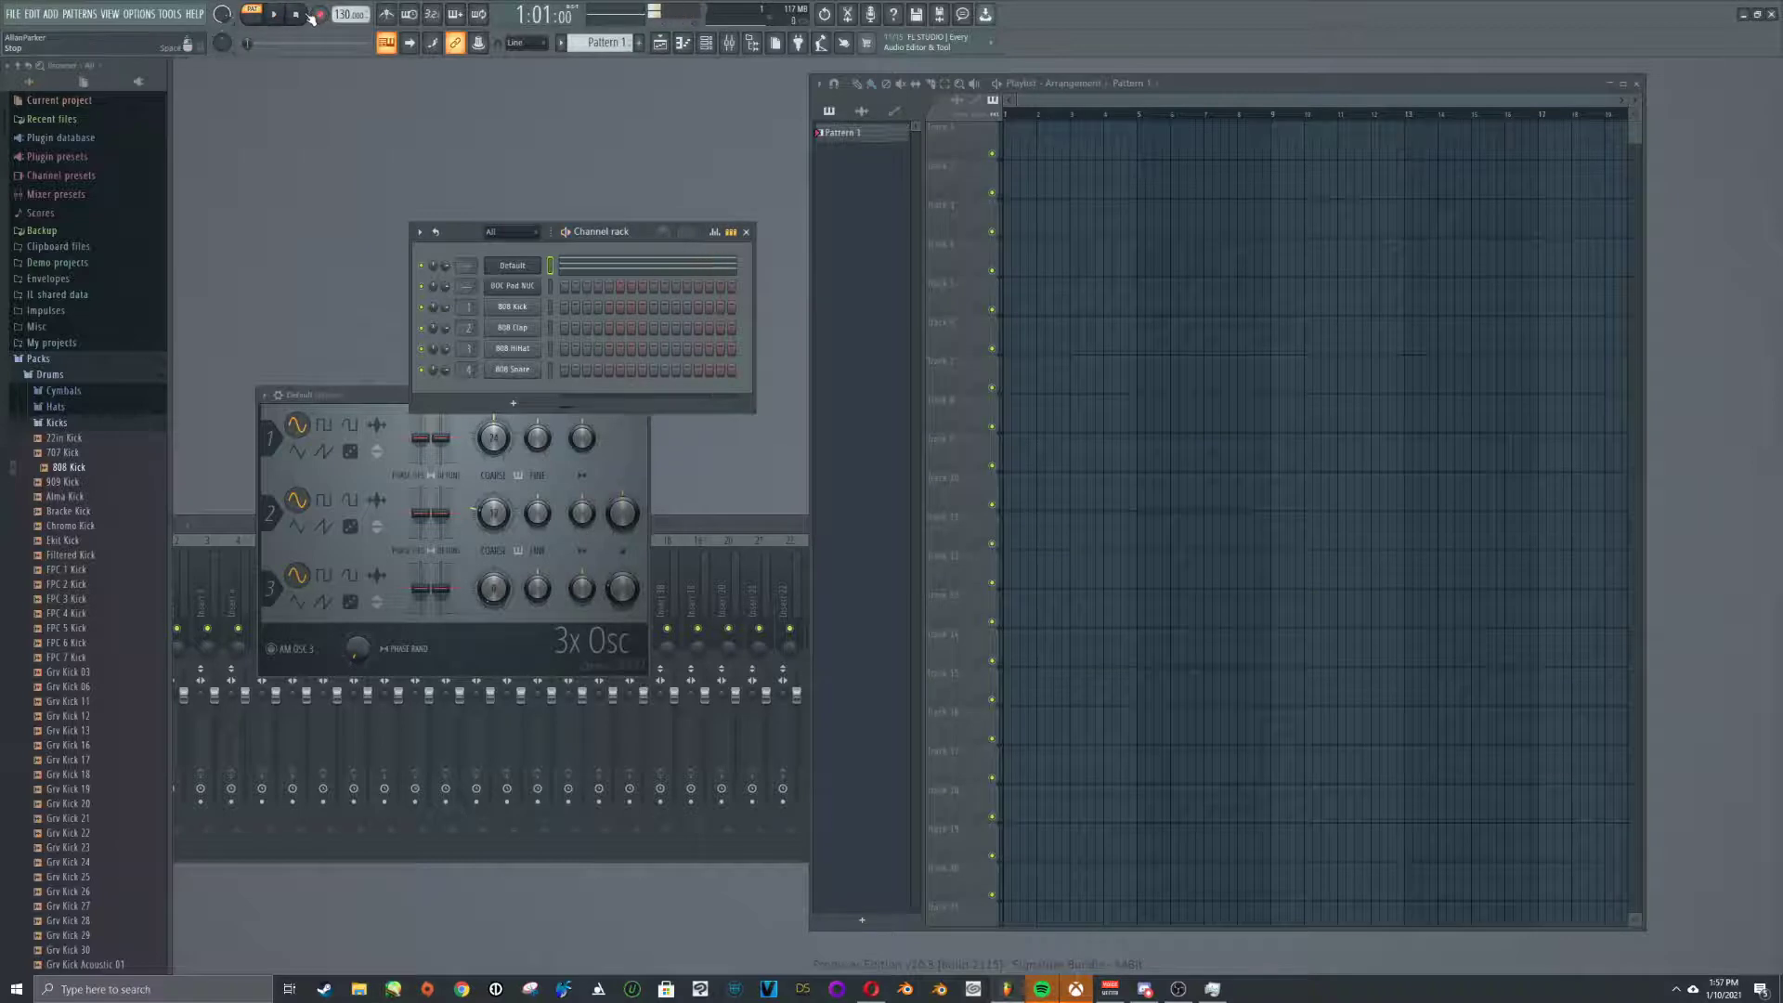
click(196, 530)
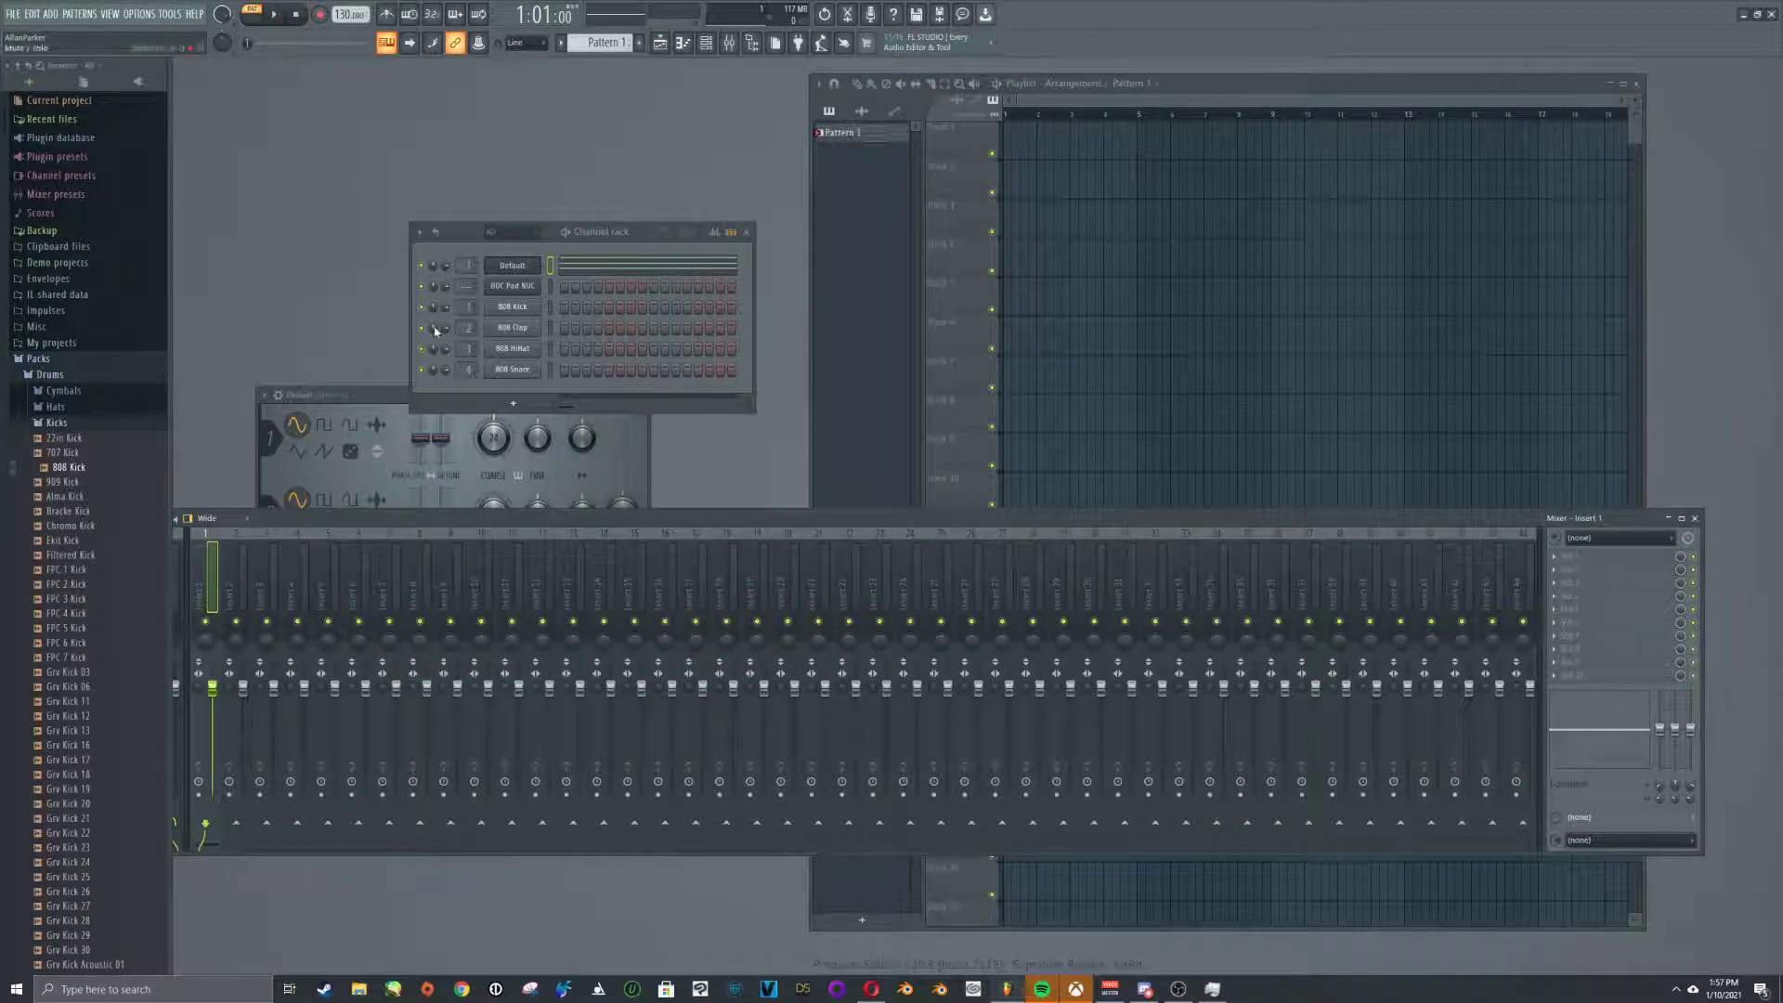
Place two Pattern 1 clips back to back at bars 1 and 5 on playlist Track 1 and switch playback to song mode
click(1018, 148)
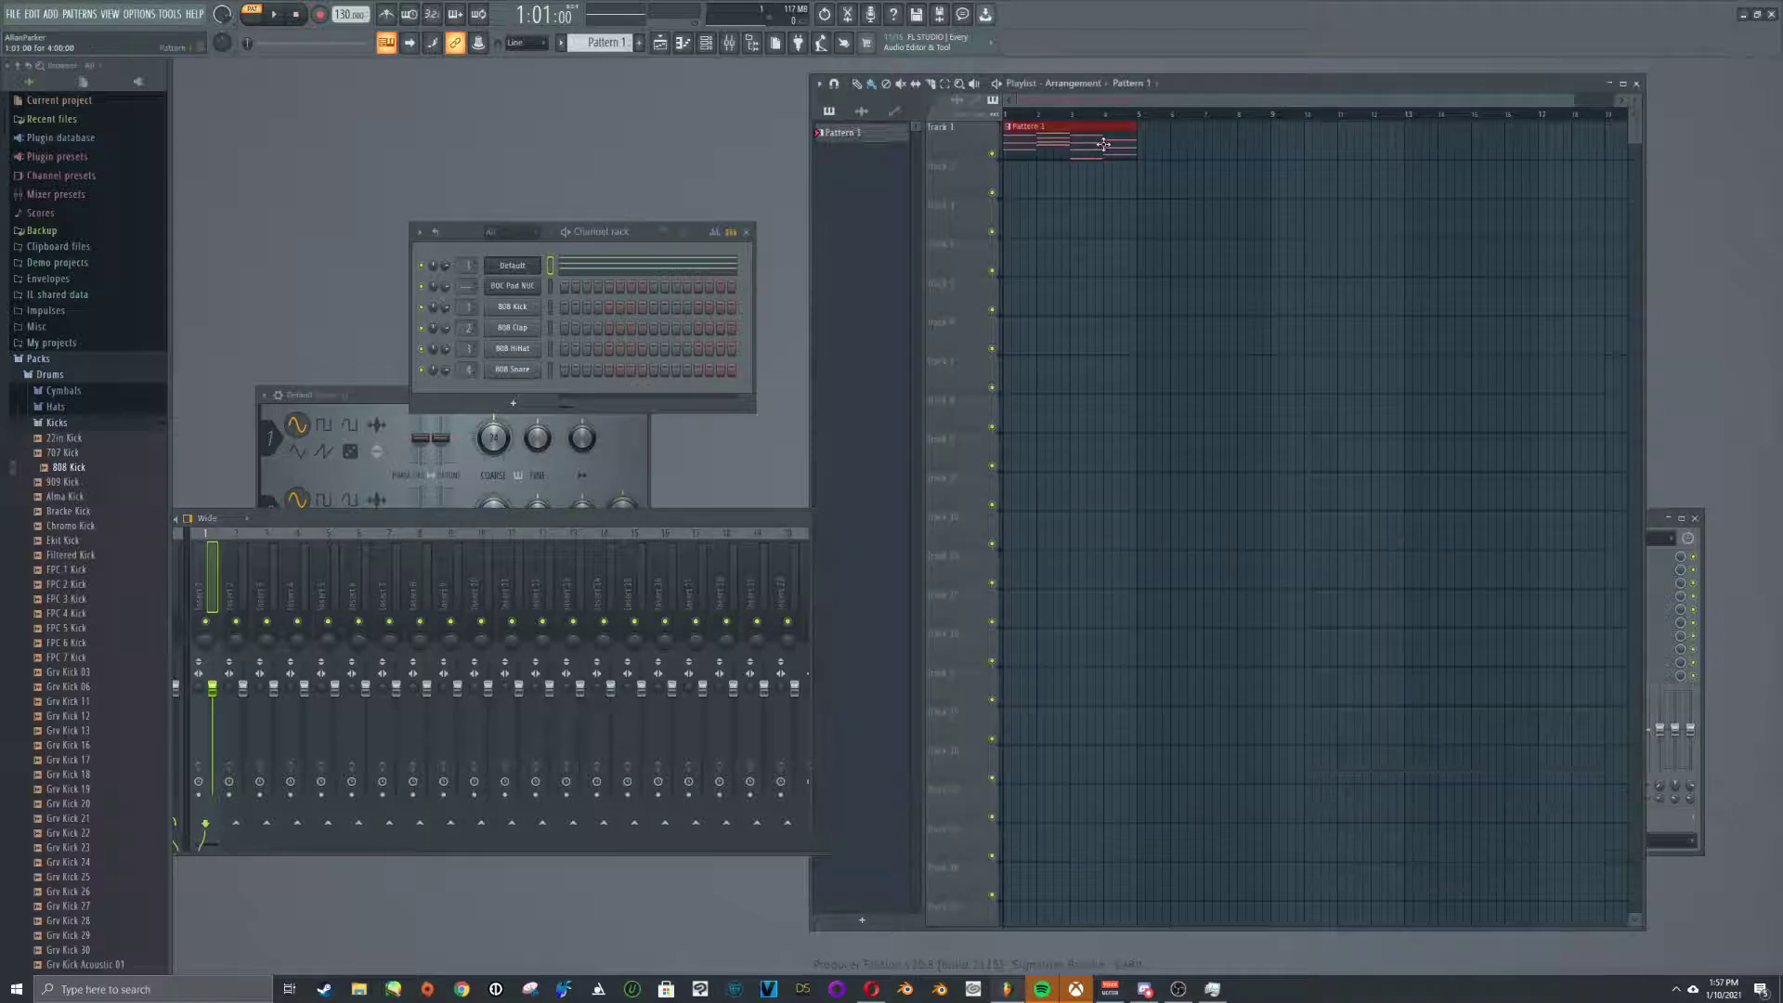
click(1152, 147)
drag(1211, 148, 1200, 146)
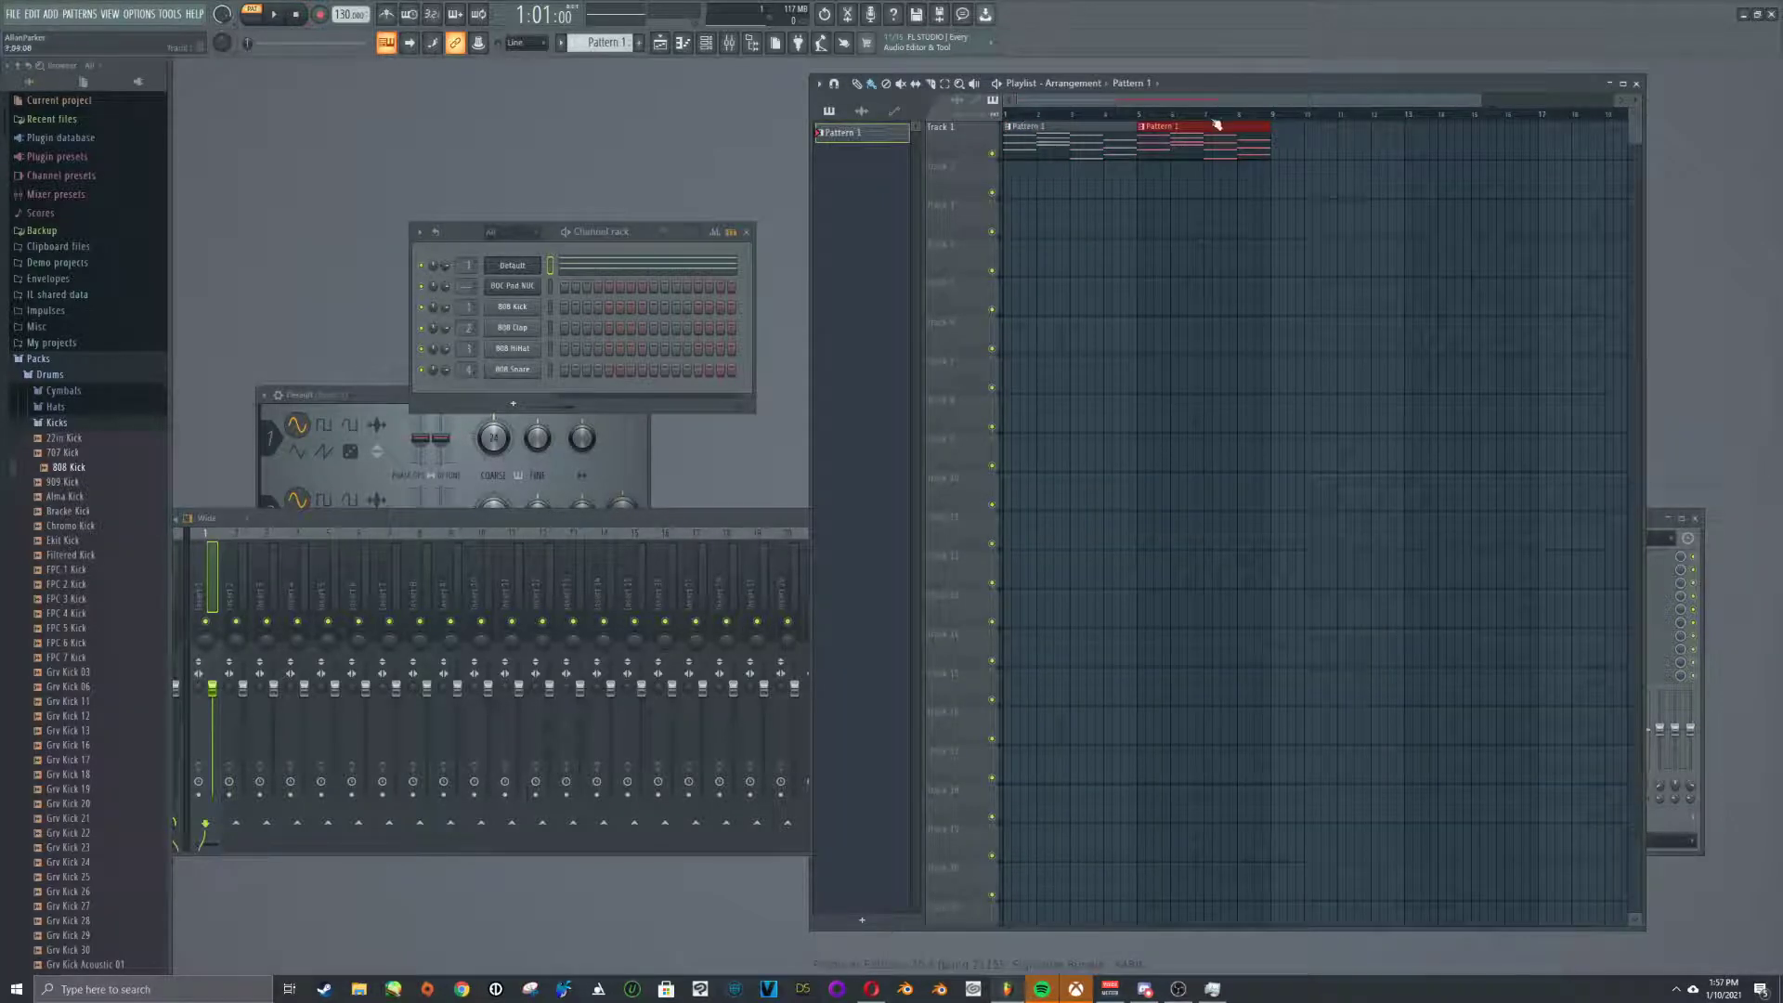
click(251, 14)
click(285, 17)
click(299, 16)
Check the recording in OBS, return to the FL Studio mixer and play the arrangement briefly from the start
click(1179, 987)
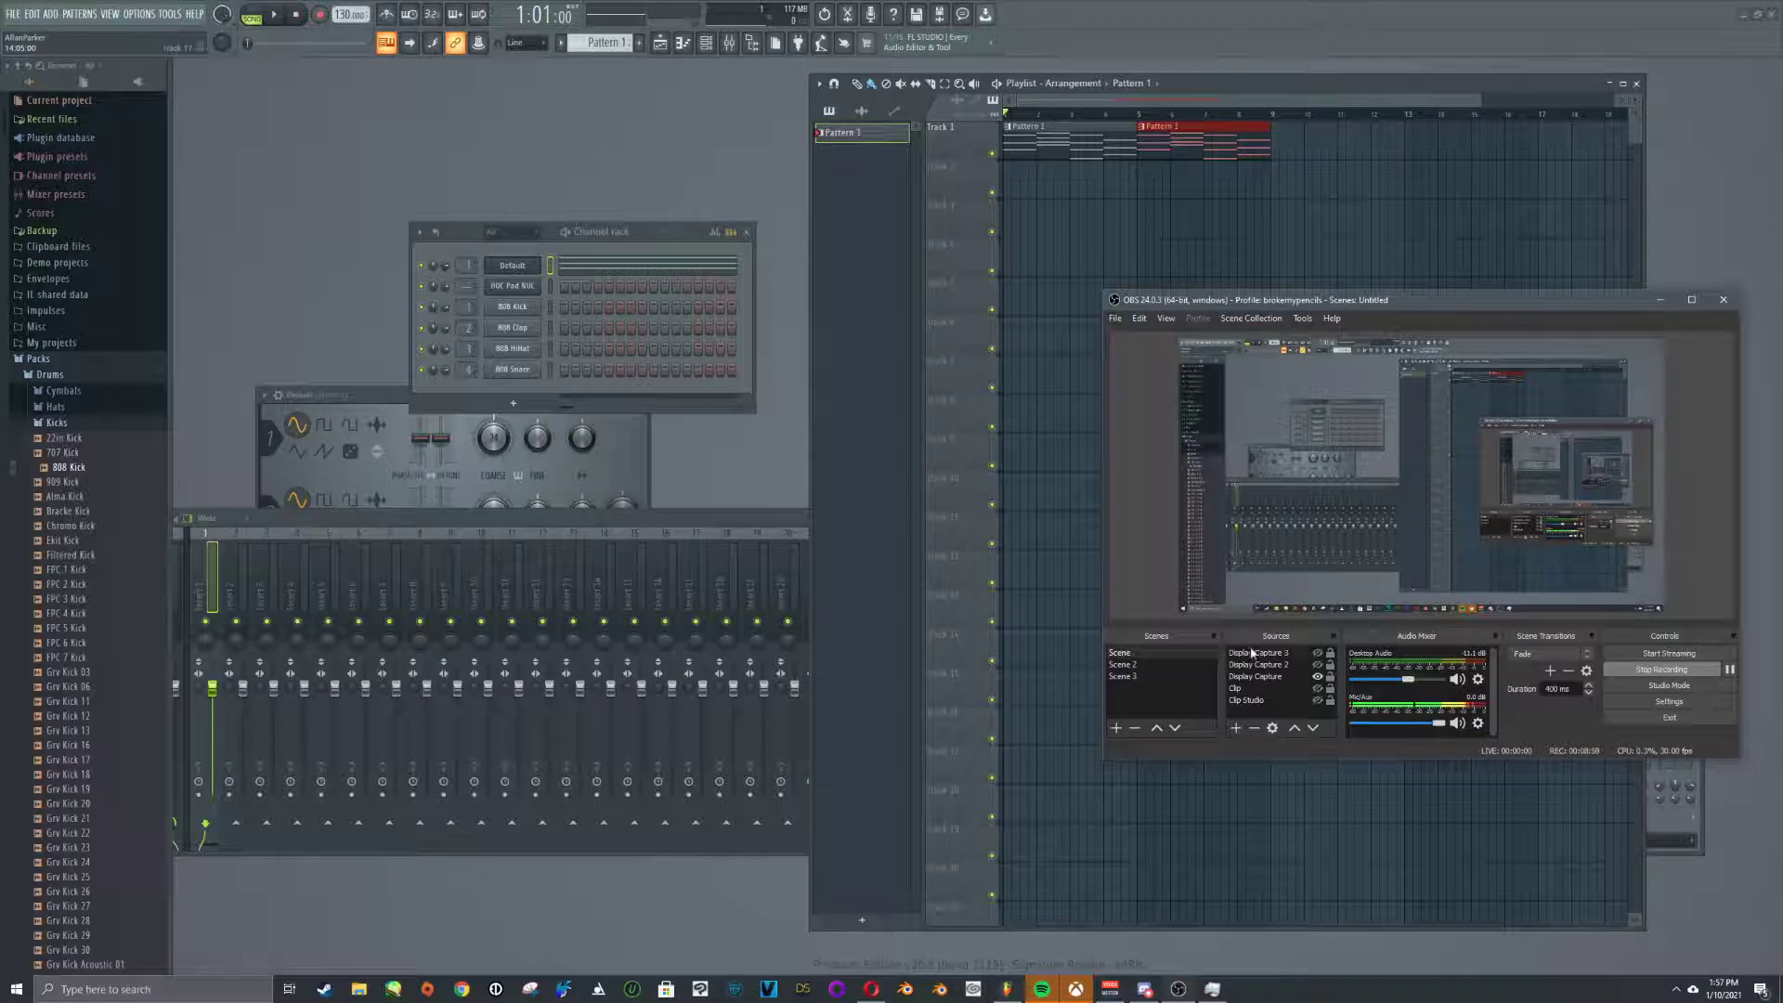
click(721, 517)
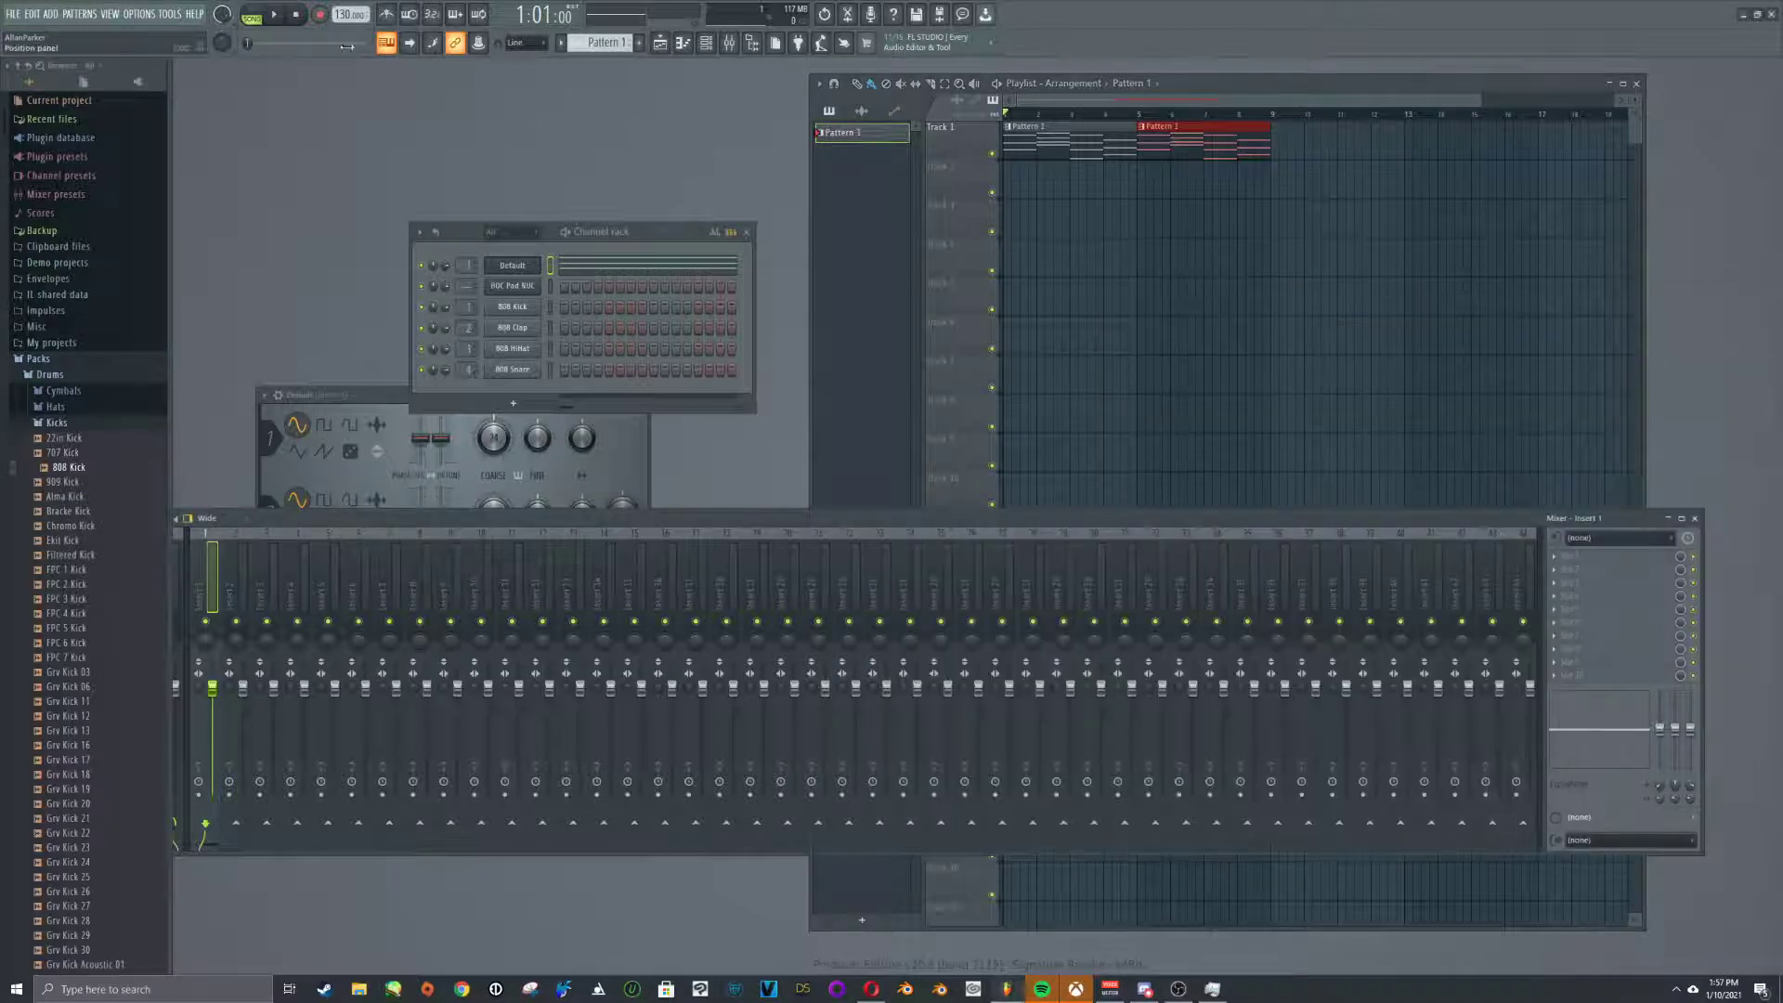
click(273, 17)
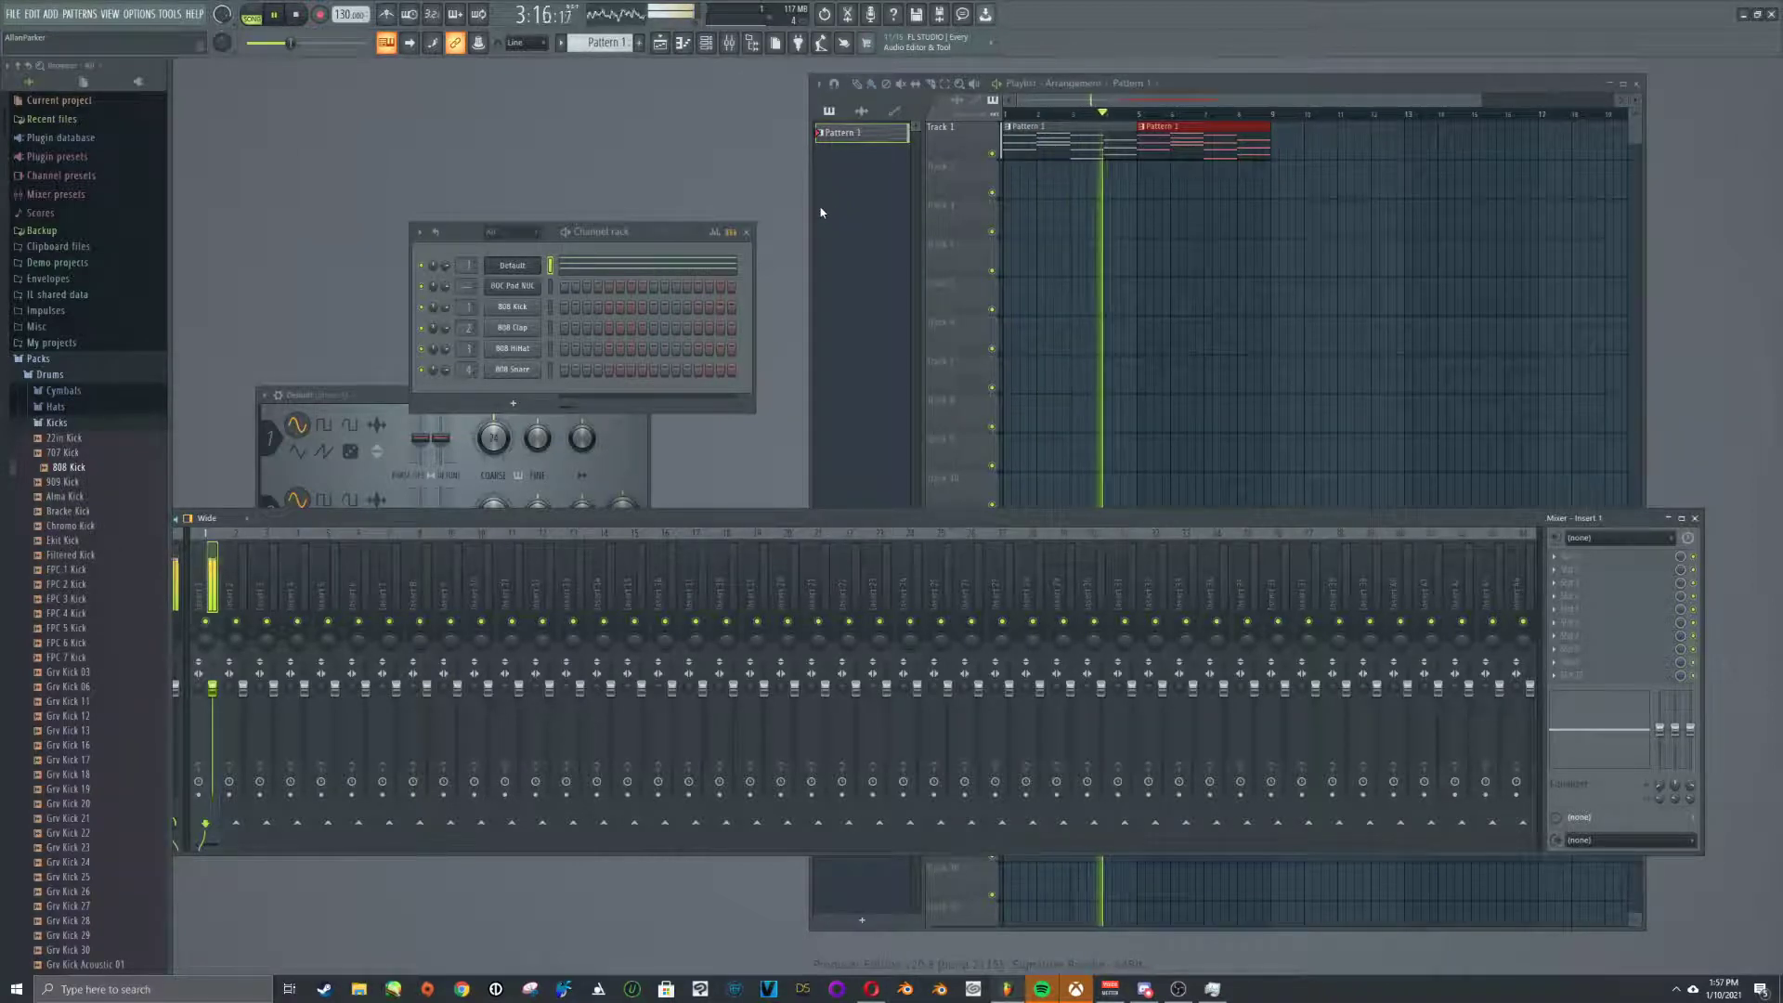
key(space)
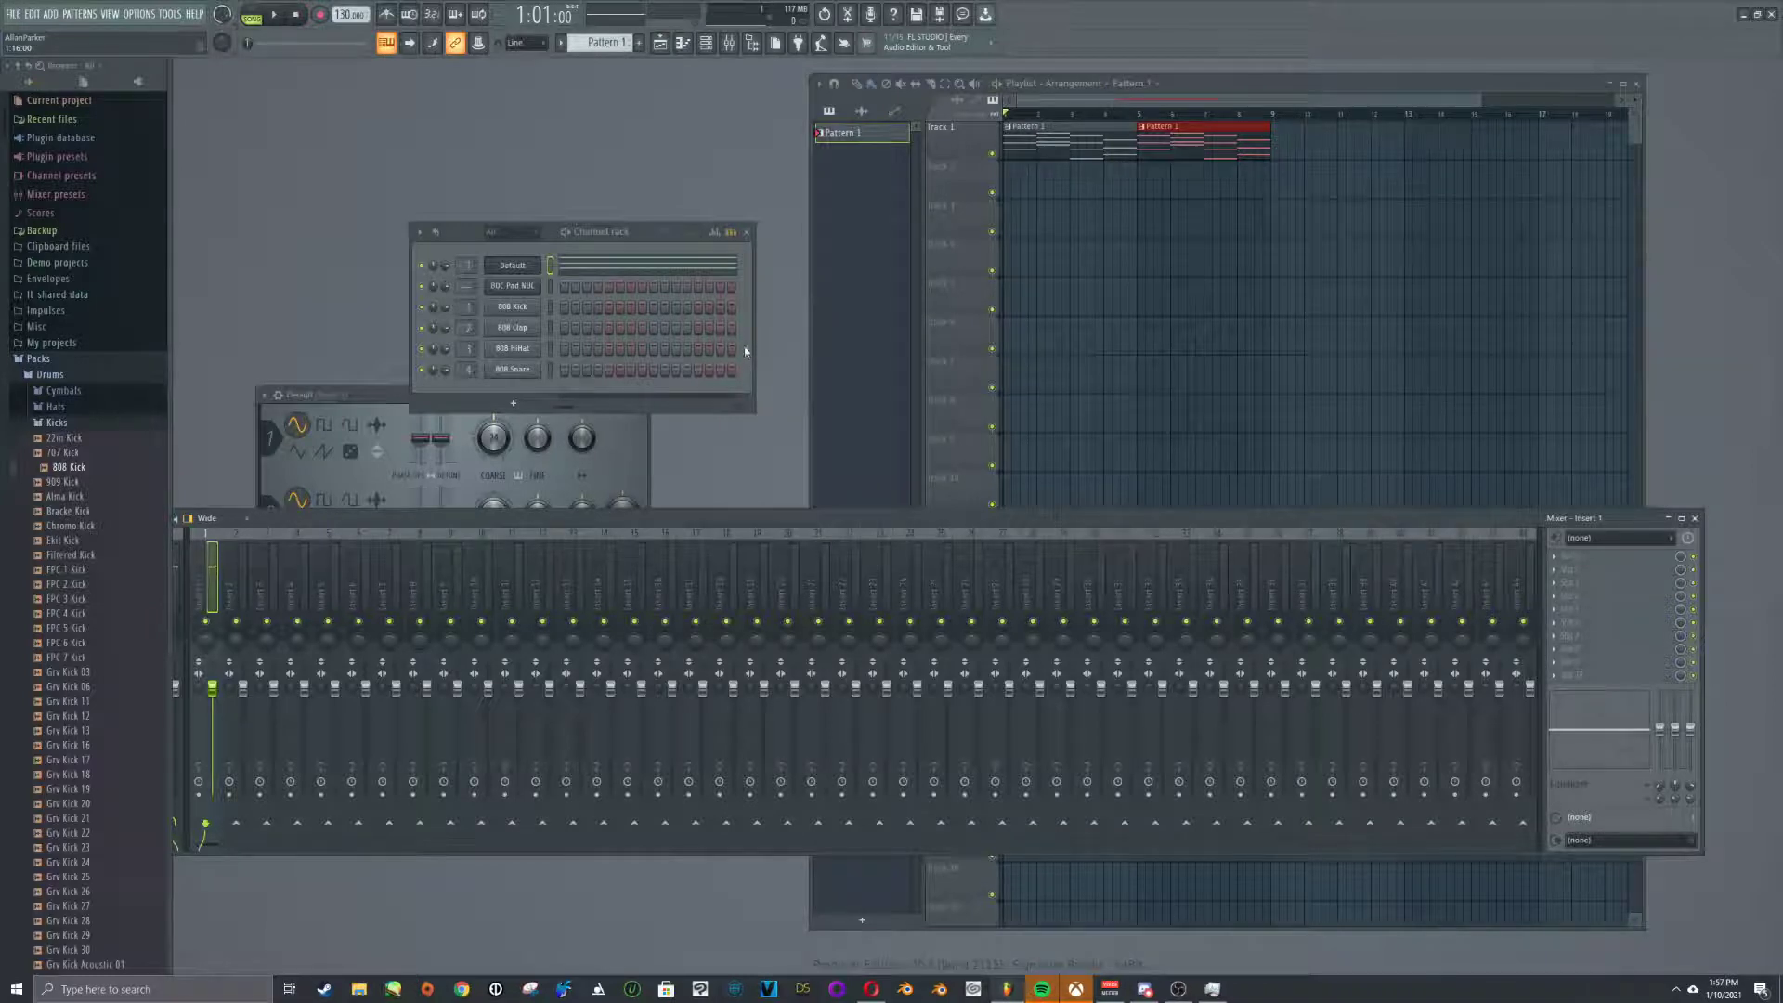
Clone the Default channel and copy the chord notes from the original channel's piano roll
right_click(513, 286)
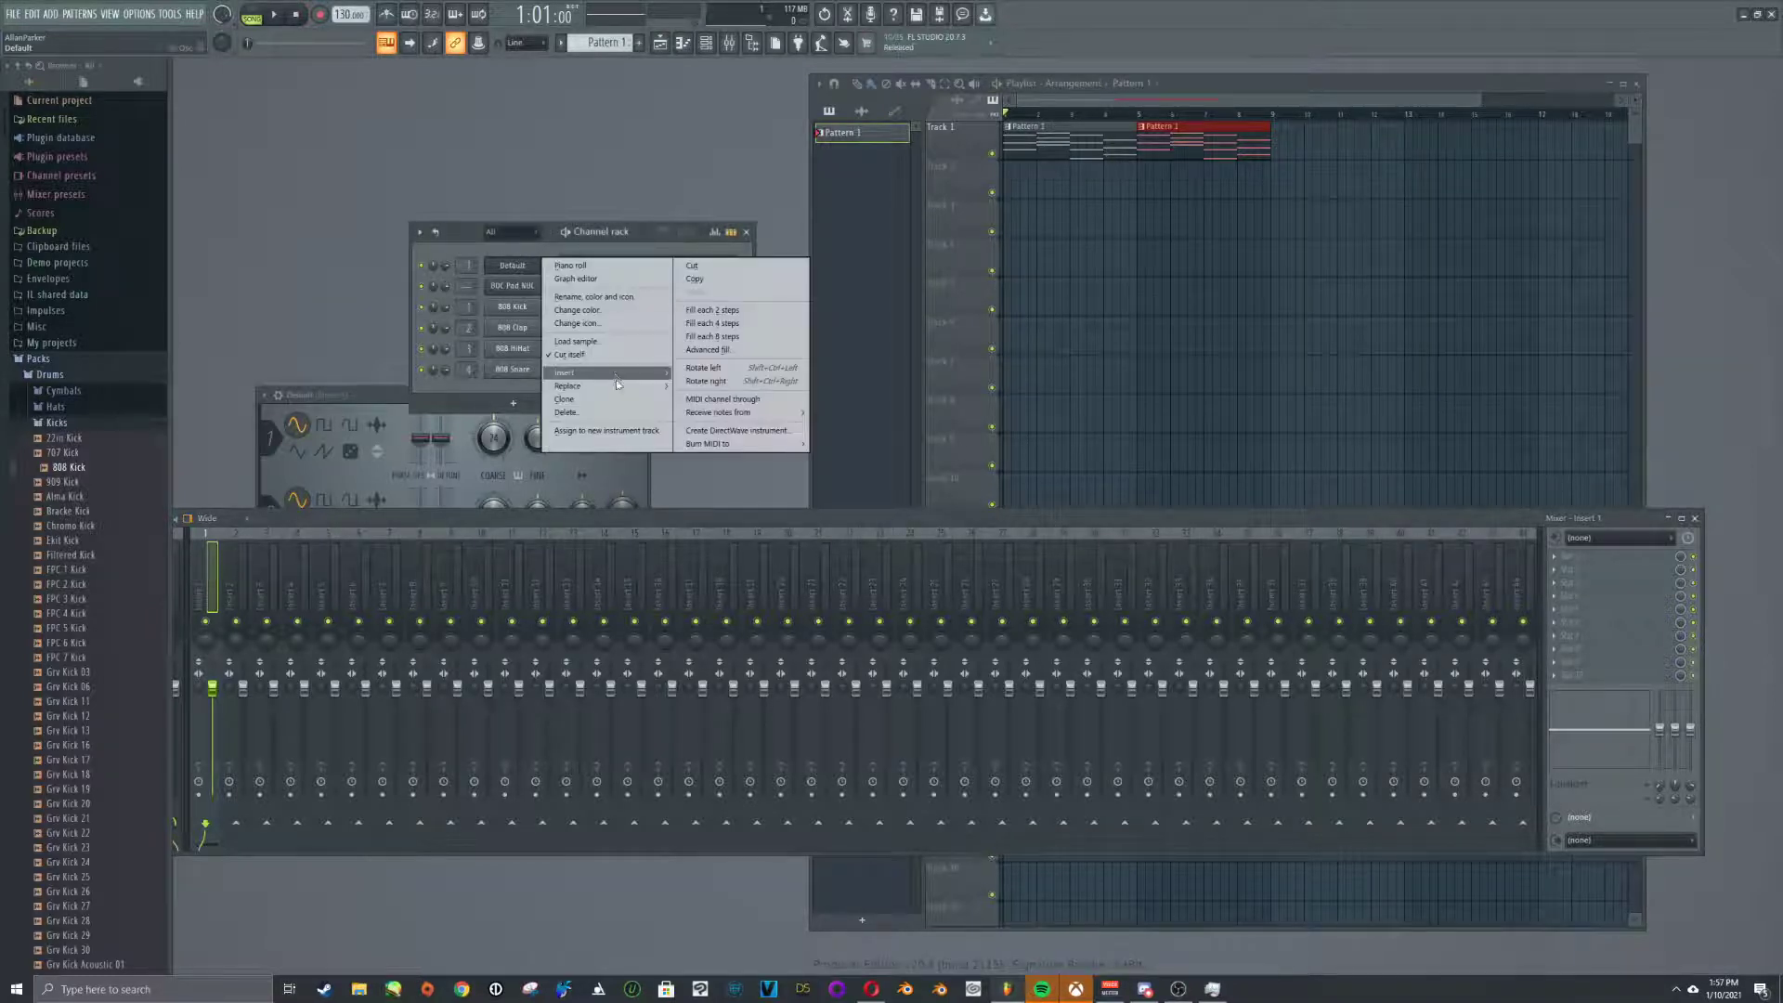
click(609, 400)
right_click(519, 265)
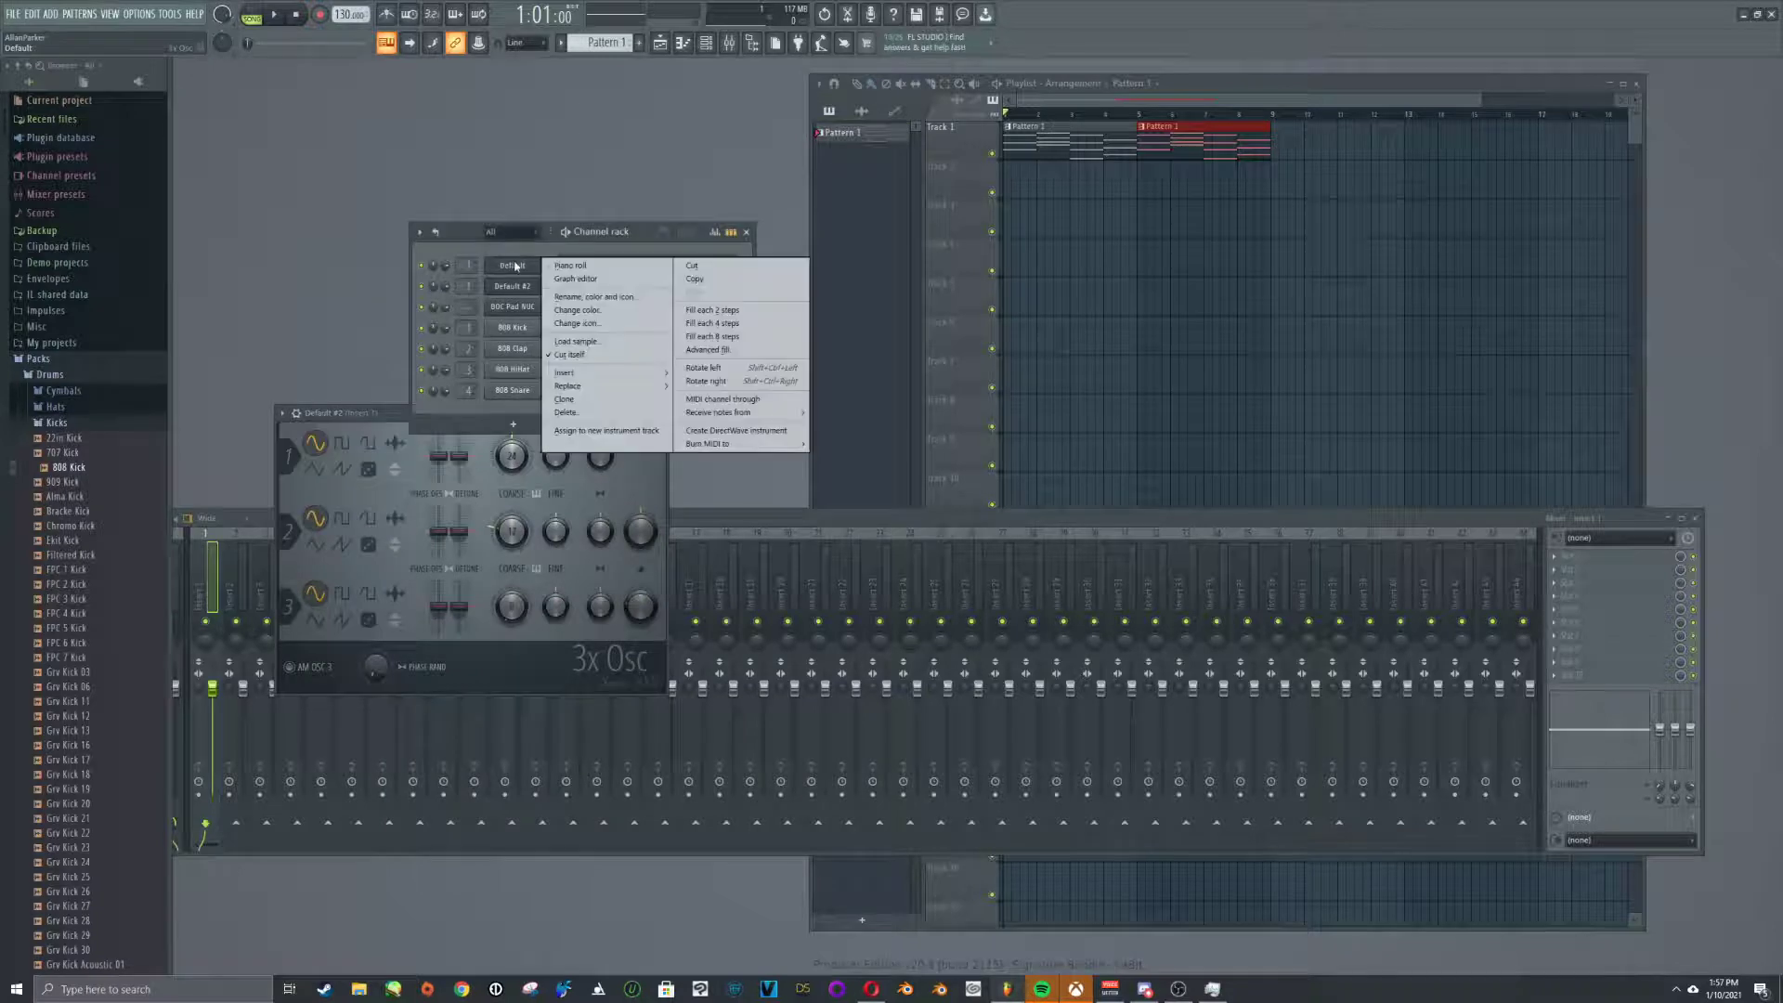
click(576, 268)
click(1710, 132)
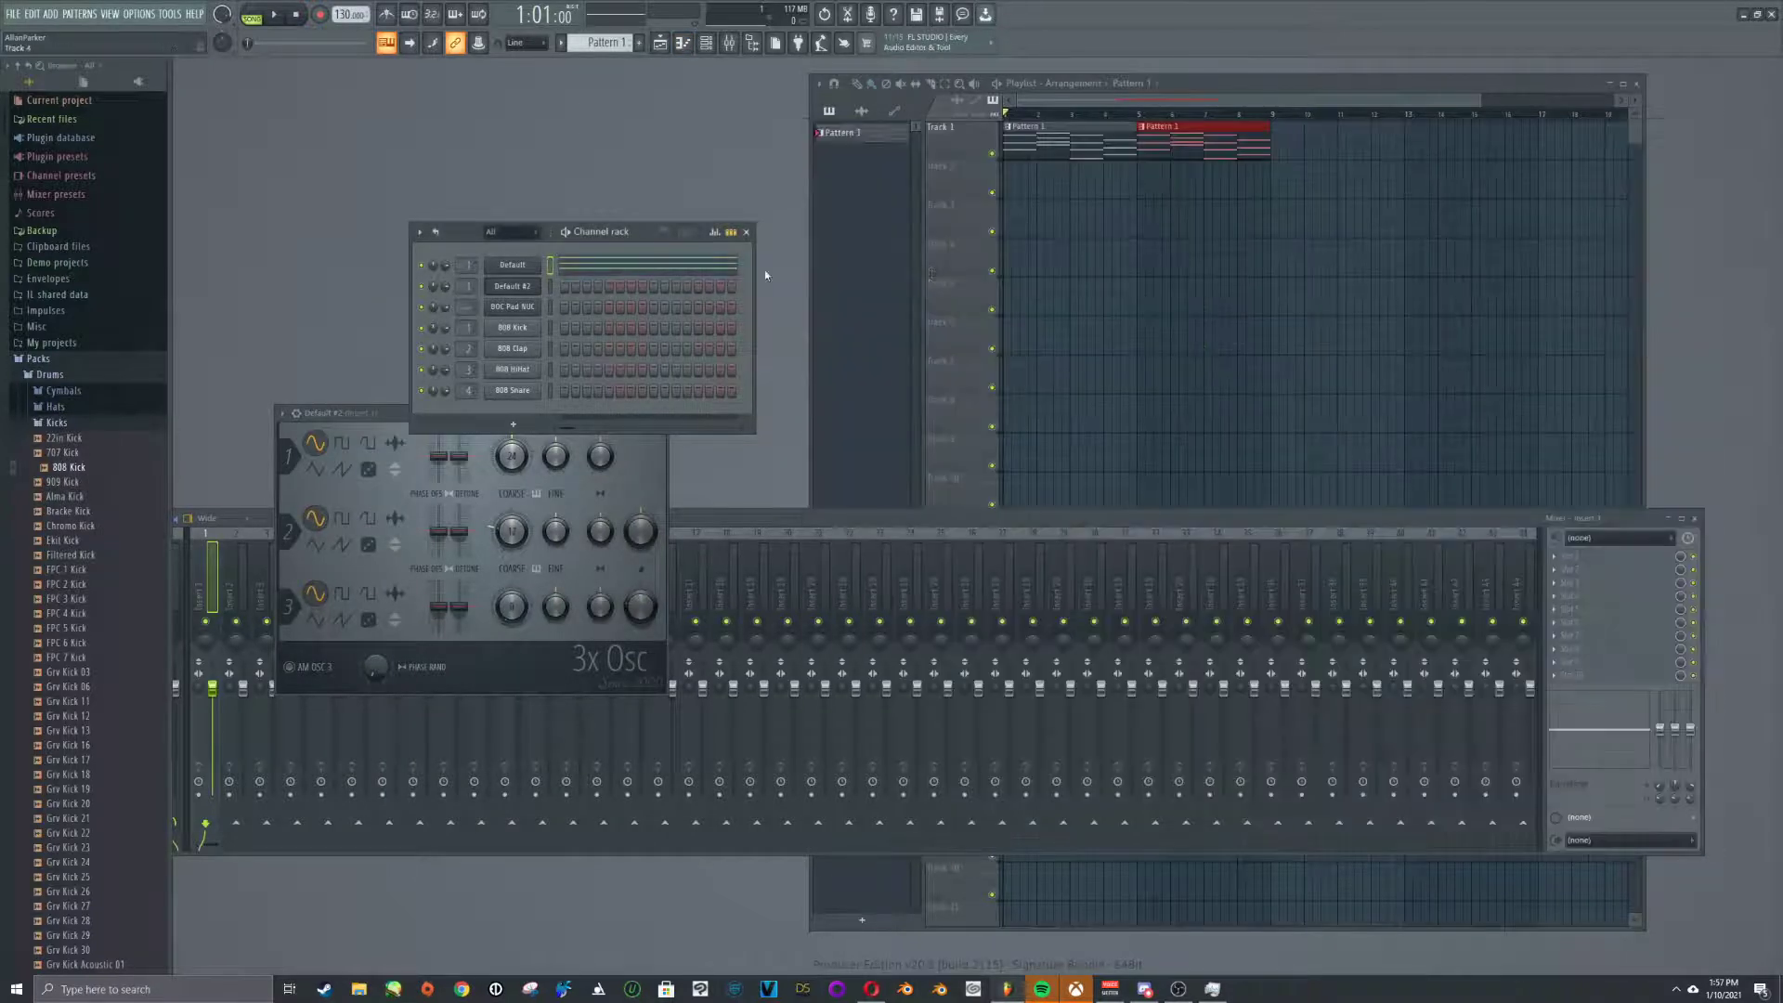
Create Pattern 2 and paste the copied chords into the piano roll of the Default #2 channel
click(631, 43)
right_click(517, 292)
click(604, 287)
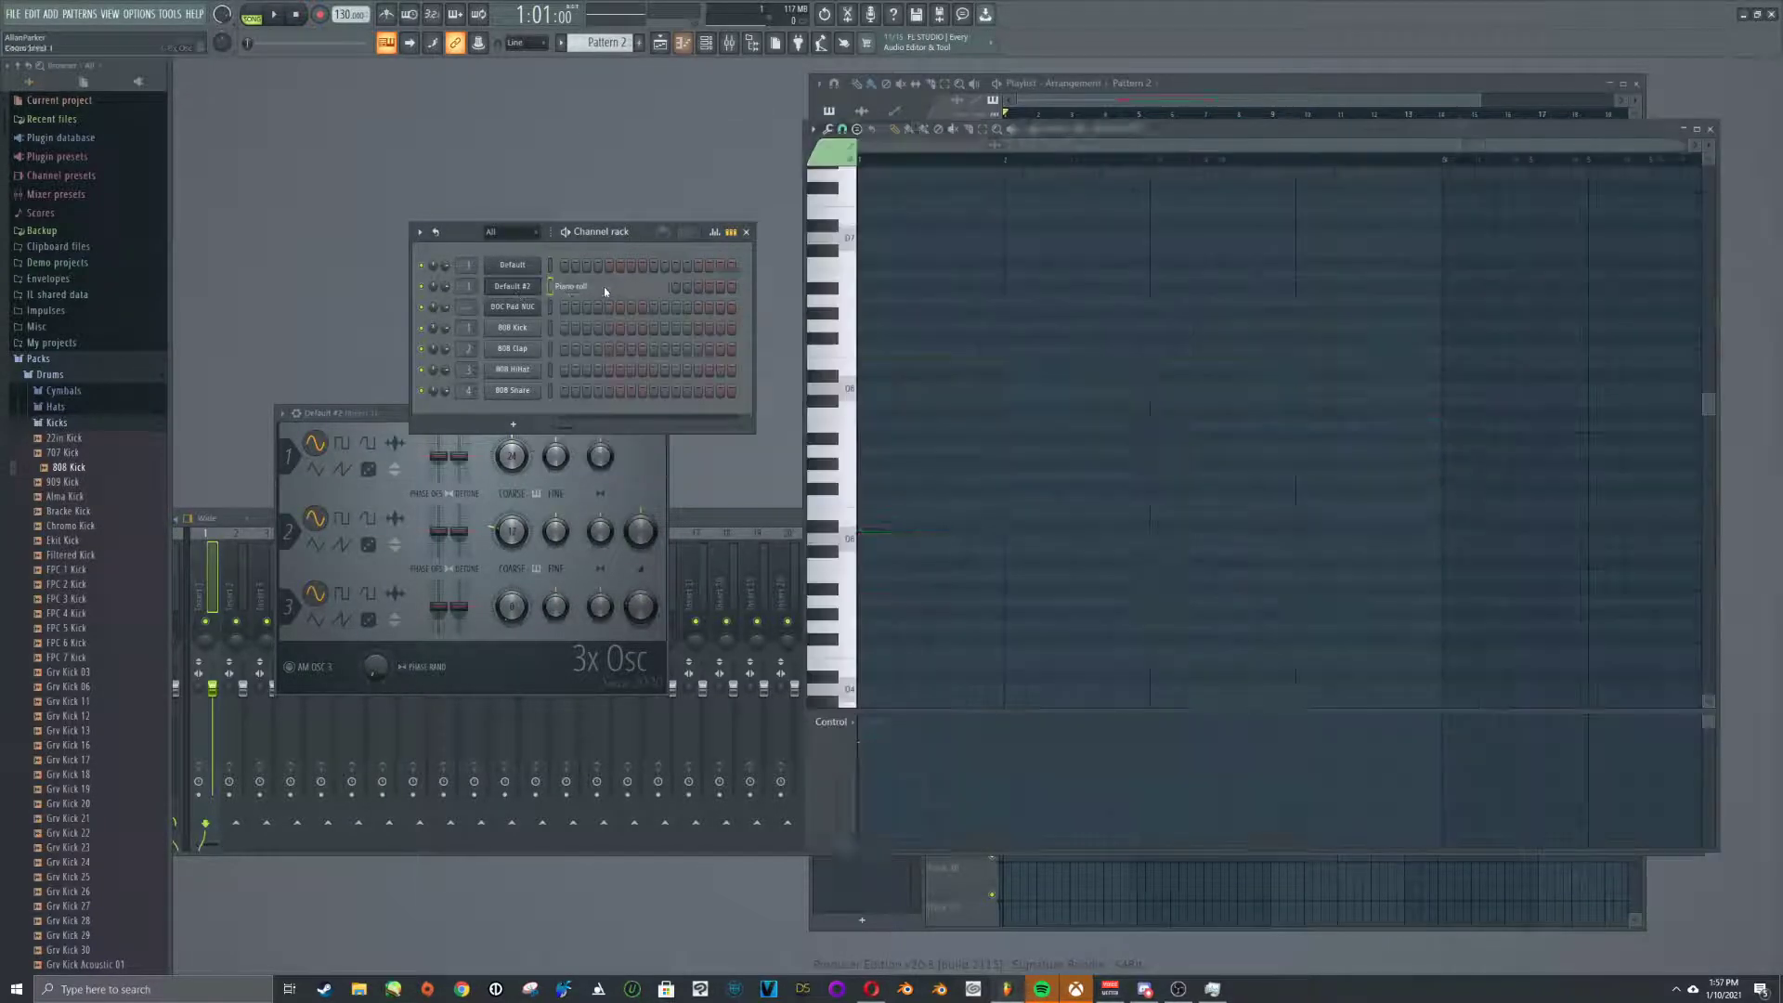
key(ctrl+v)
click(1711, 133)
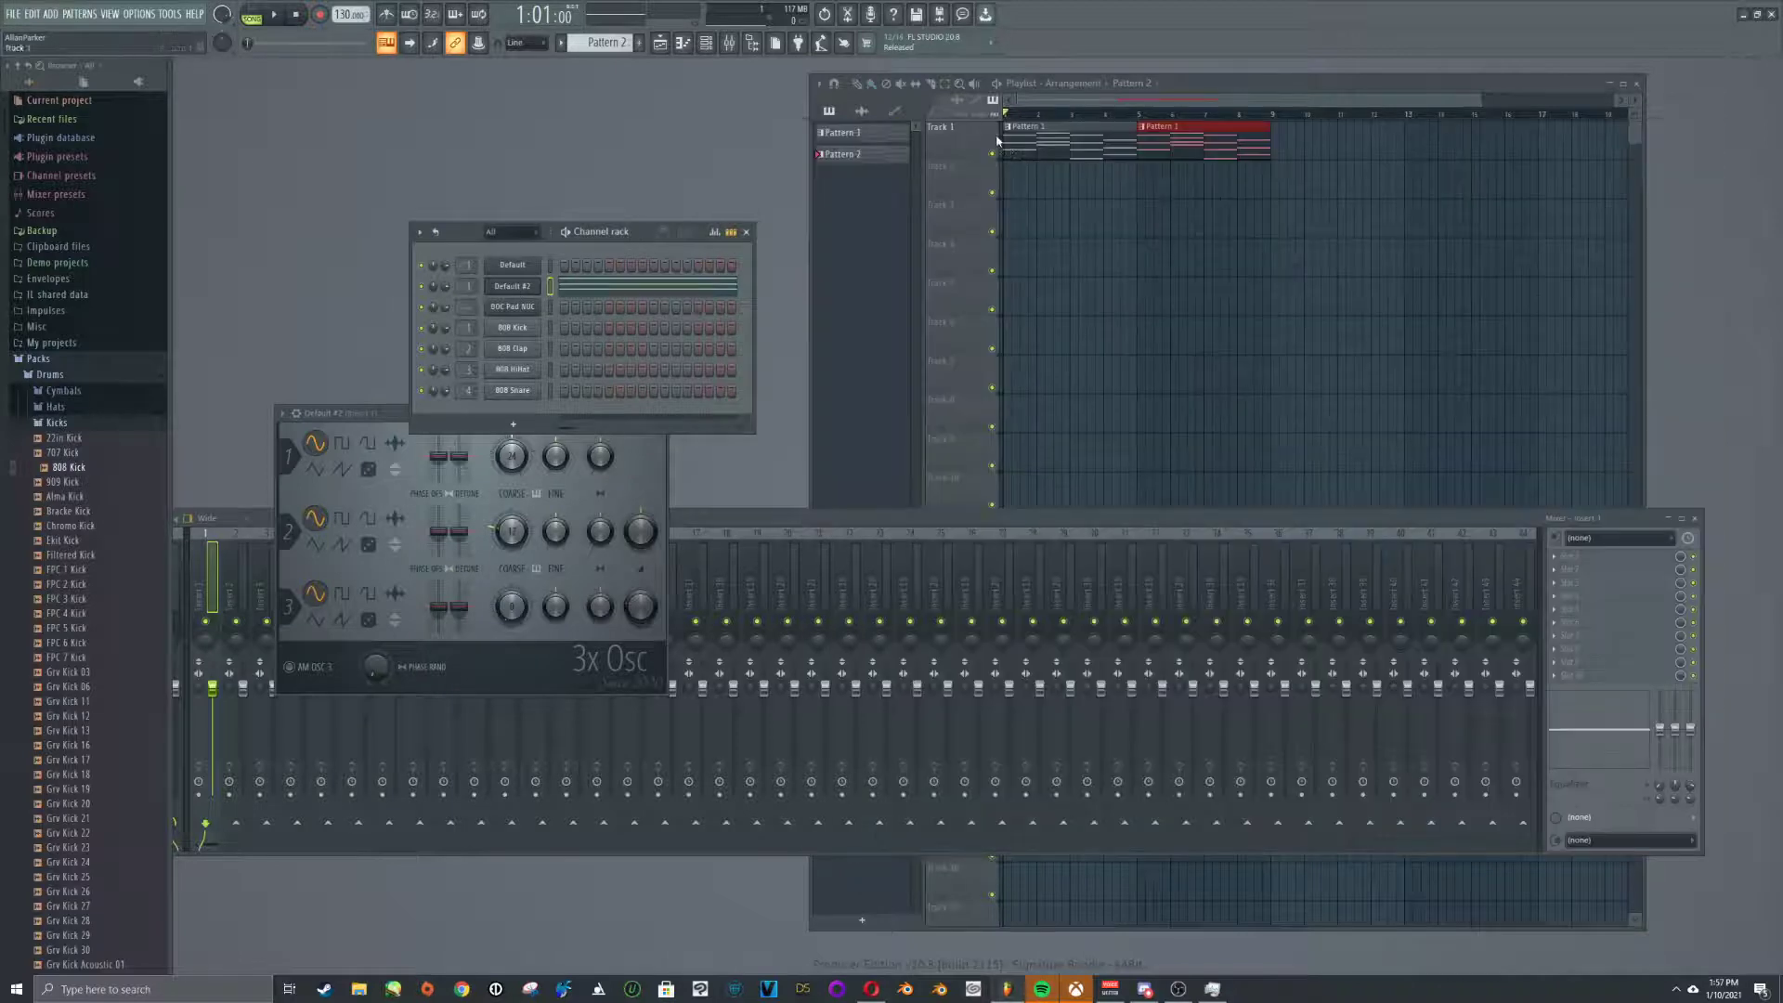
Place Pattern 2 clips at bars 5 and 9 on Track 2 and another Pattern 1 clip at bar 9 on Track 1
click(1147, 185)
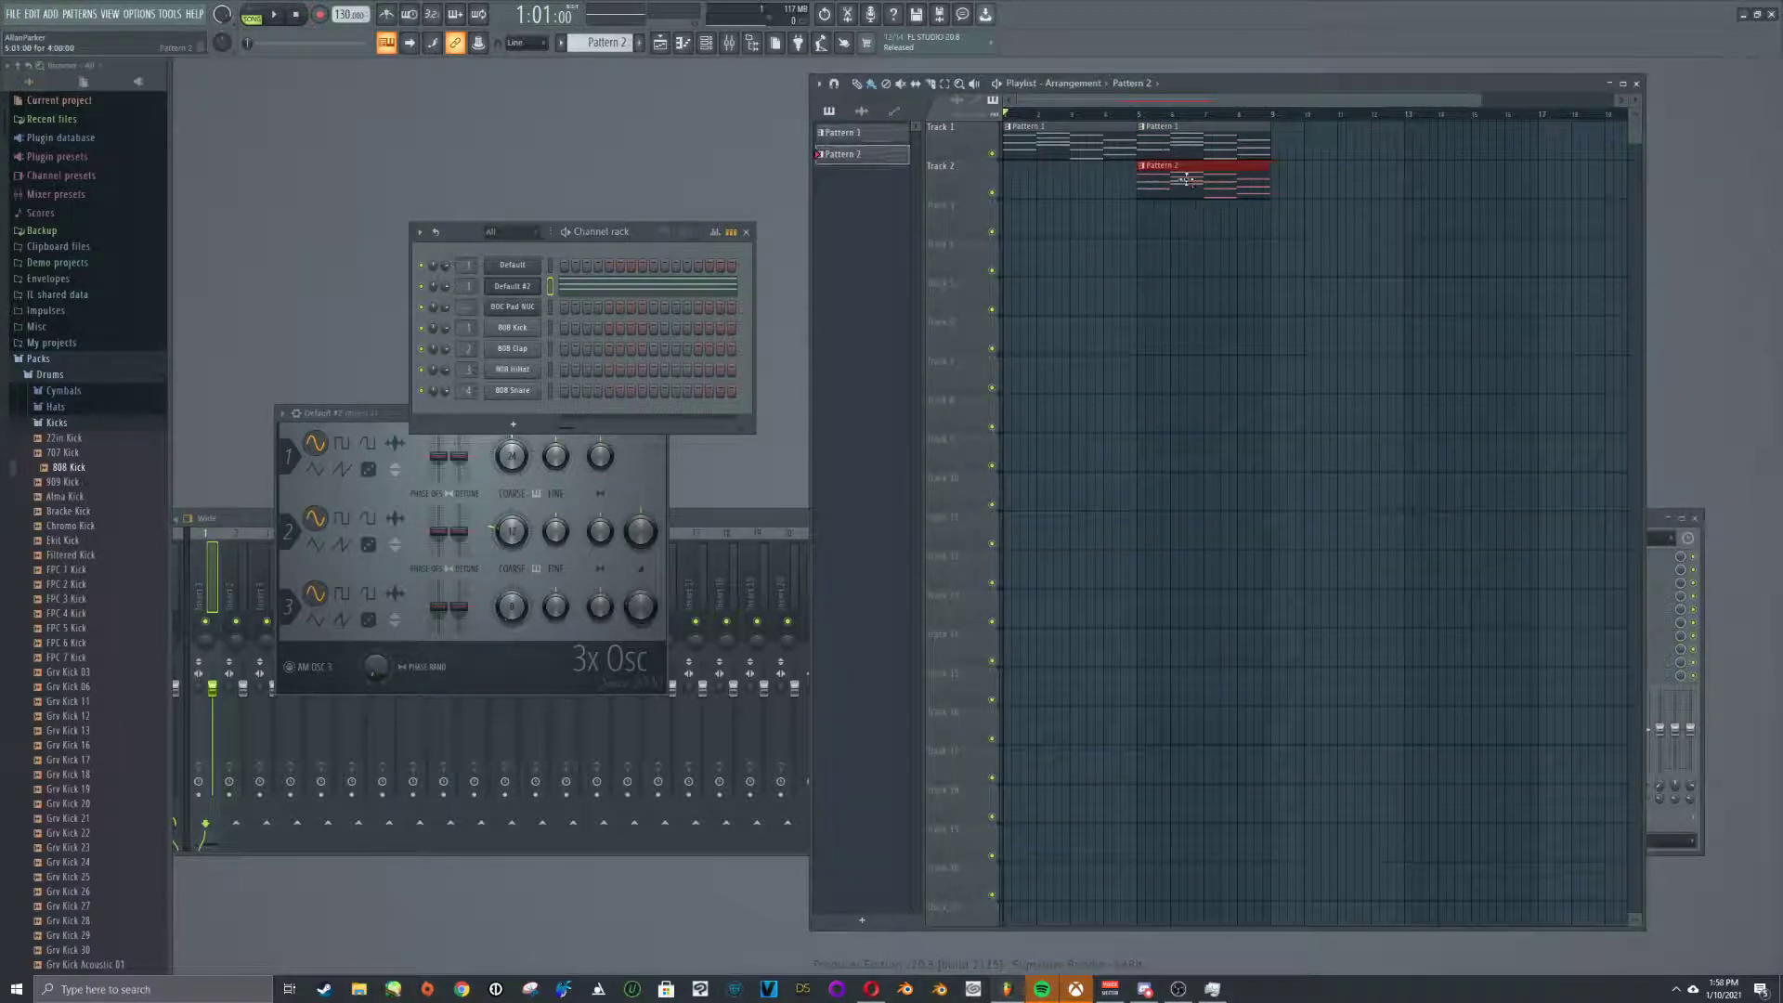
click(1200, 130)
click(1289, 138)
drag(1285, 137, 1269, 137)
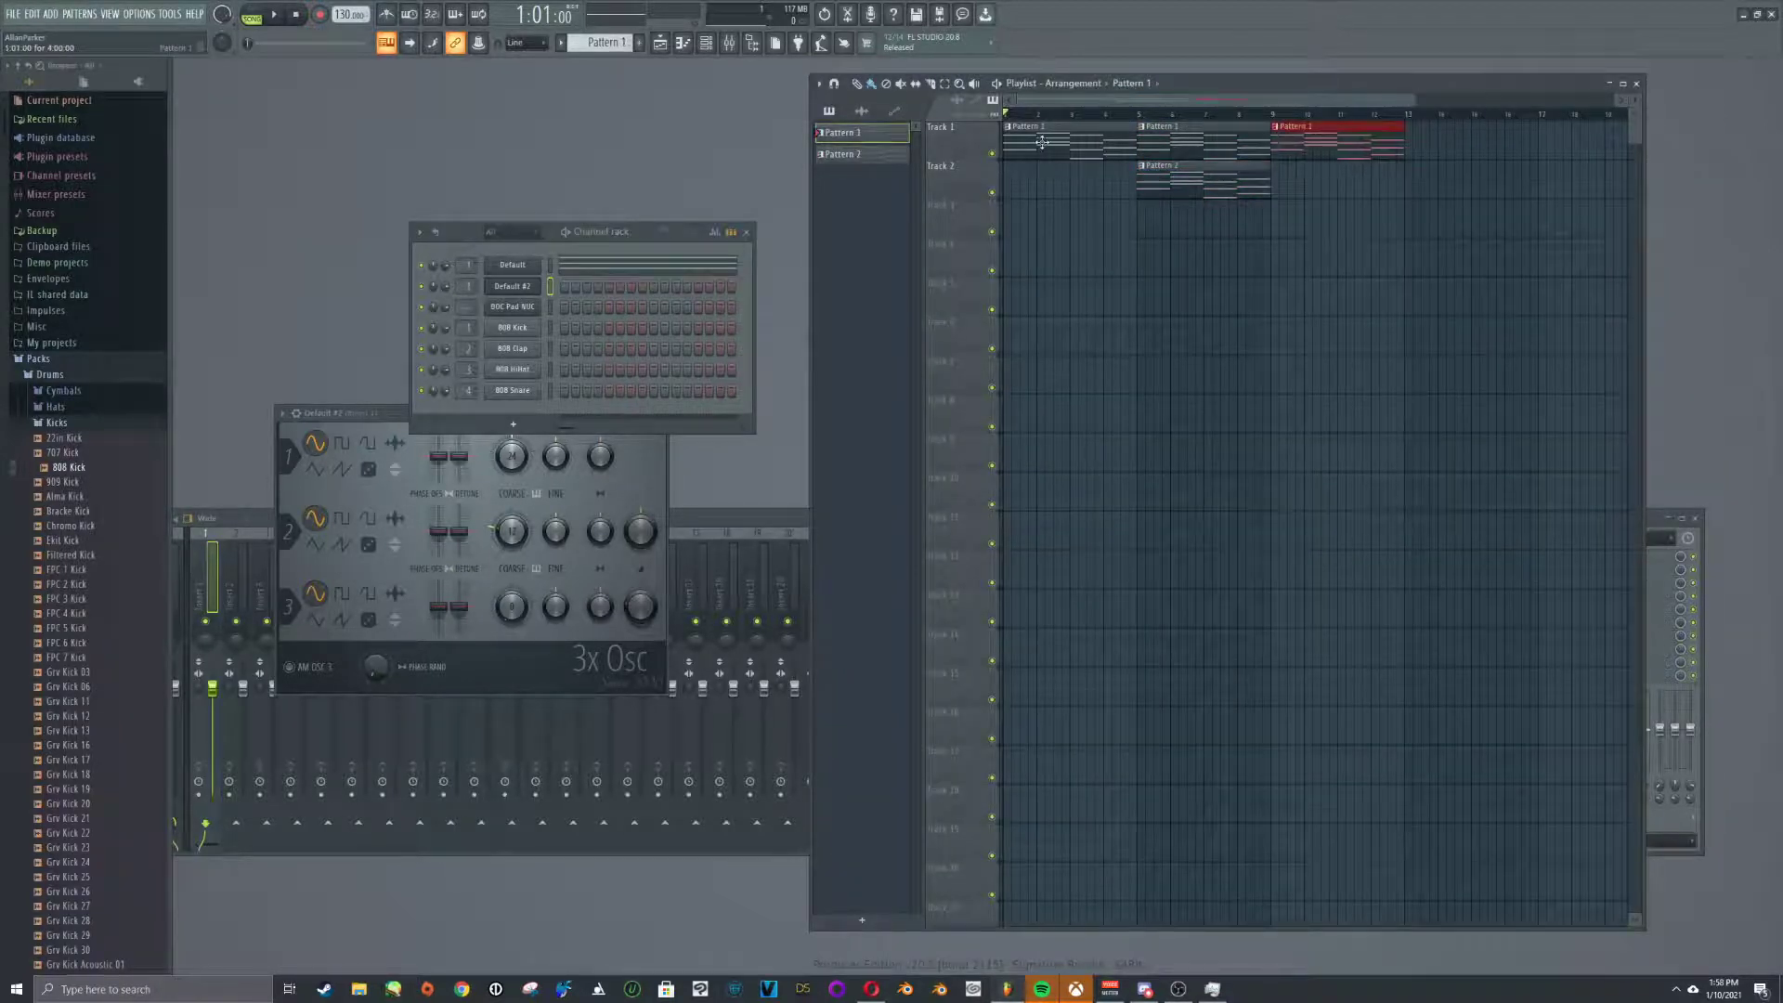
click(1177, 181)
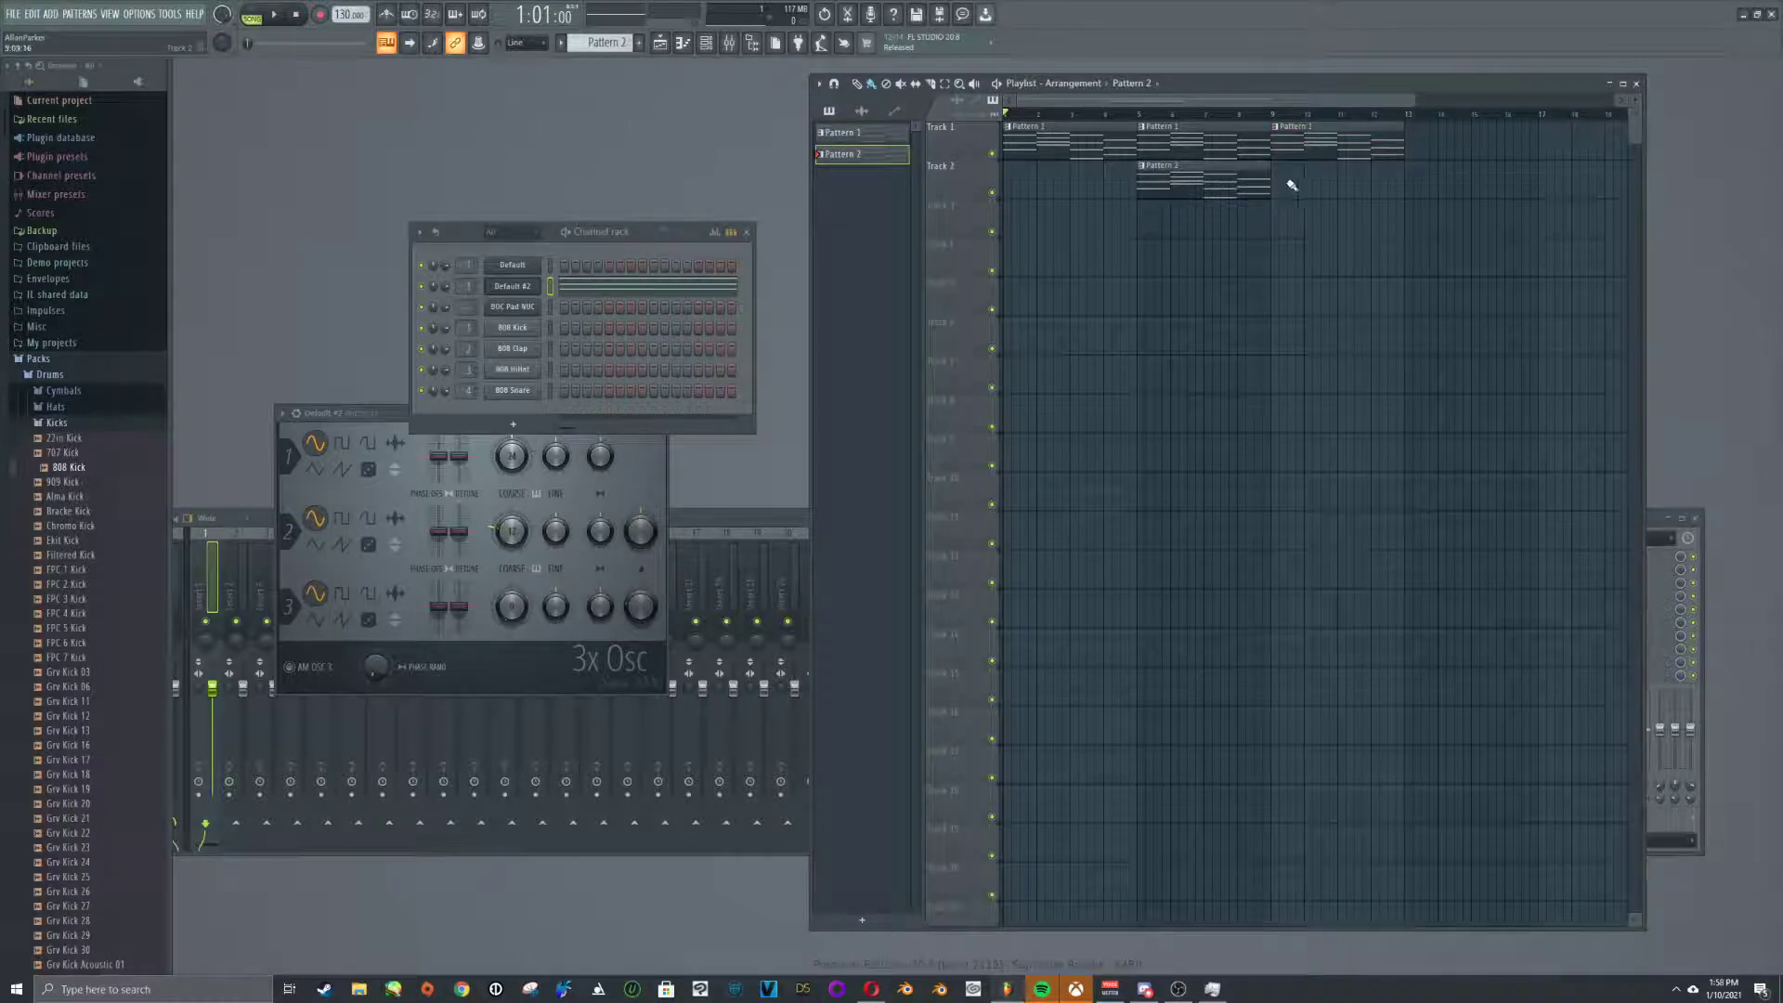
click(1291, 186)
Open the Default #2 channel's chords in the piano roll
right_click(535, 283)
click(578, 288)
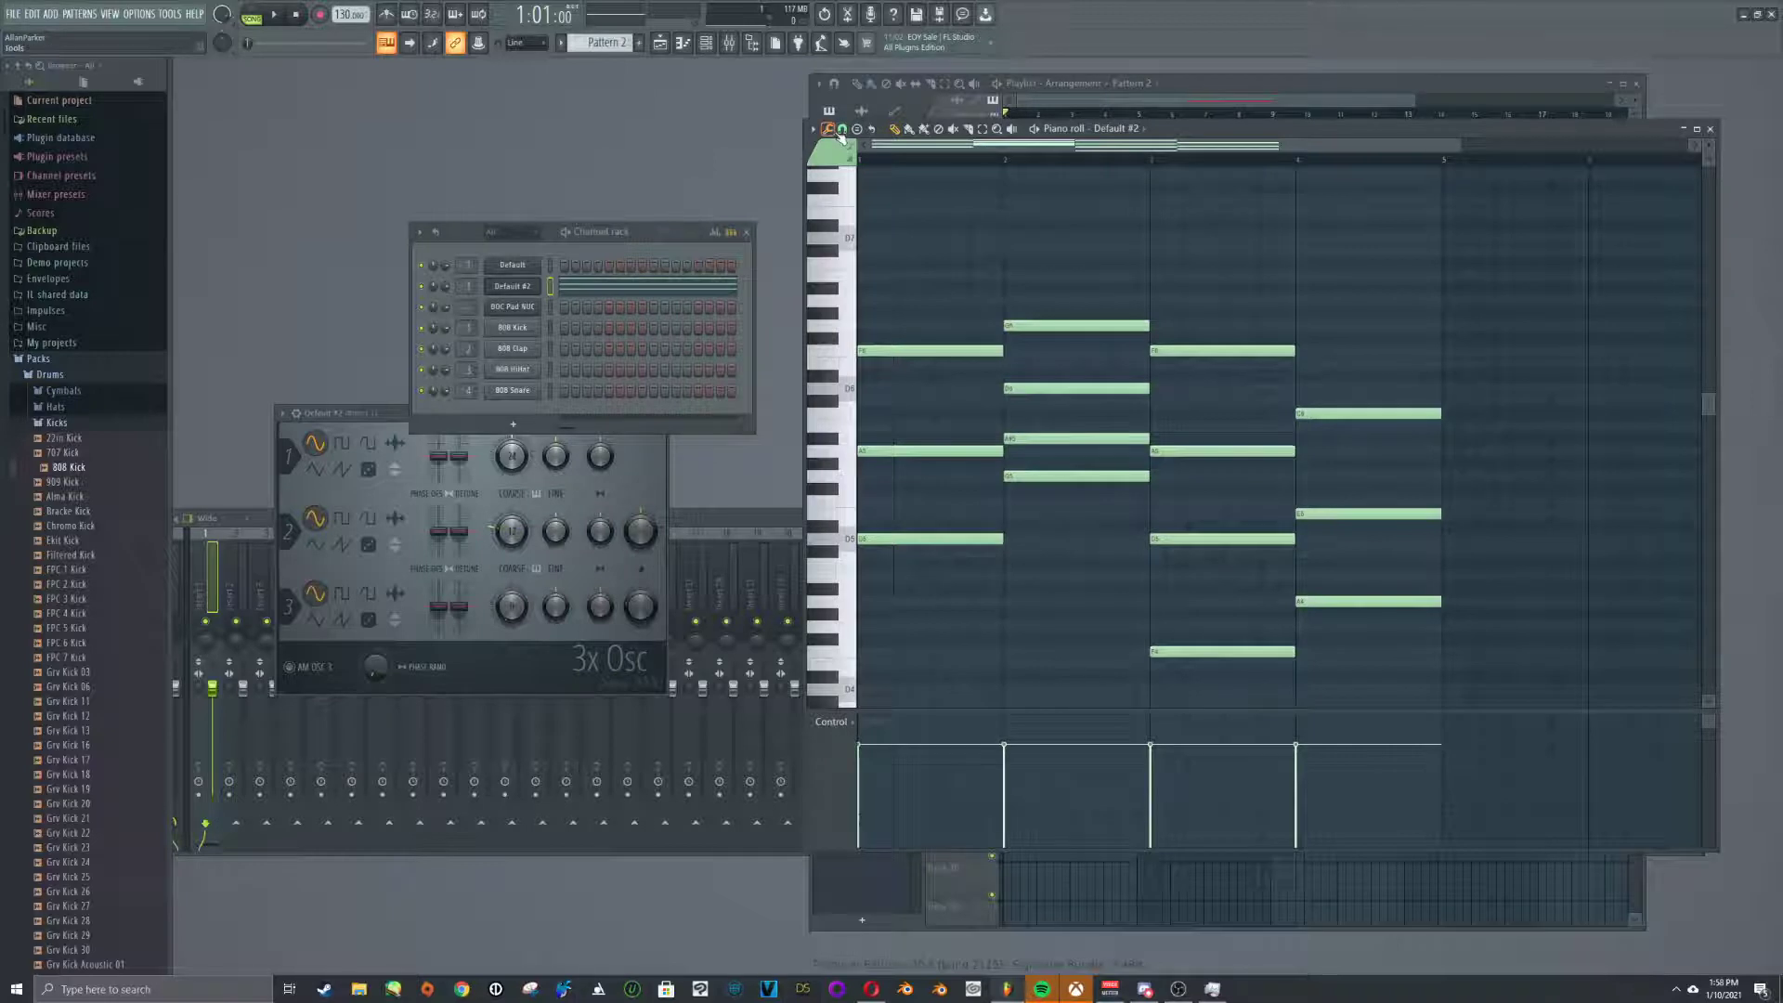
click(831, 131)
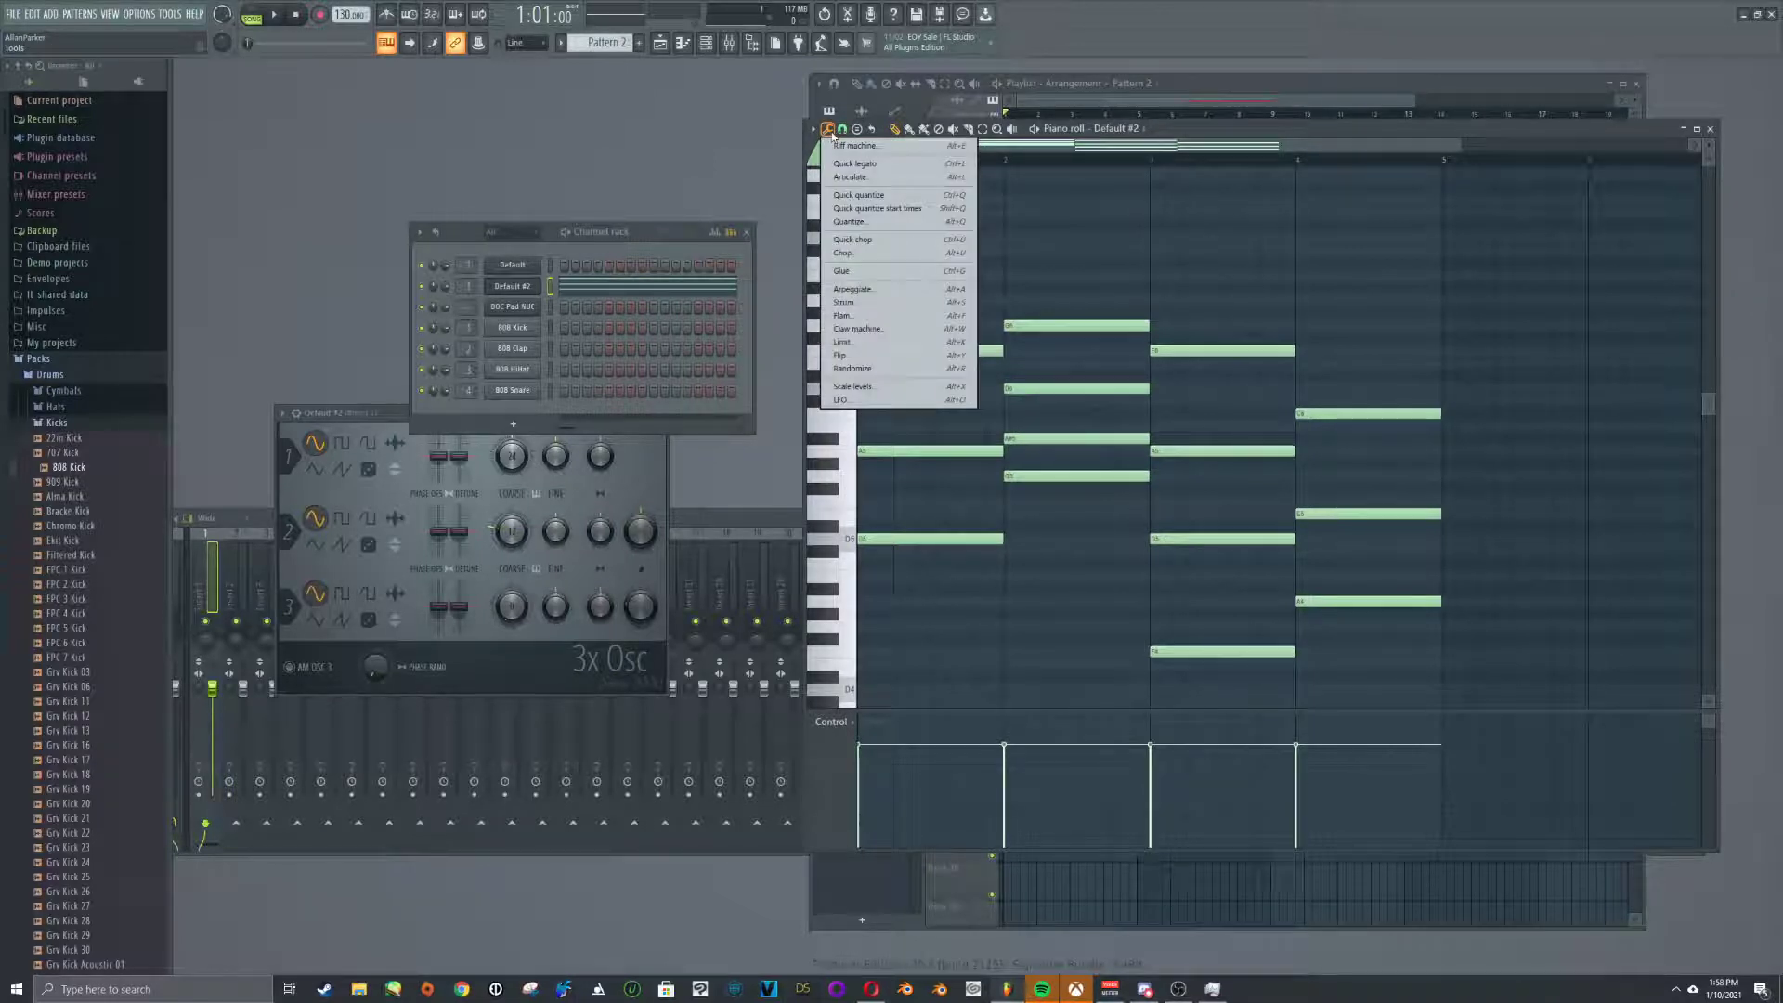
click(895, 289)
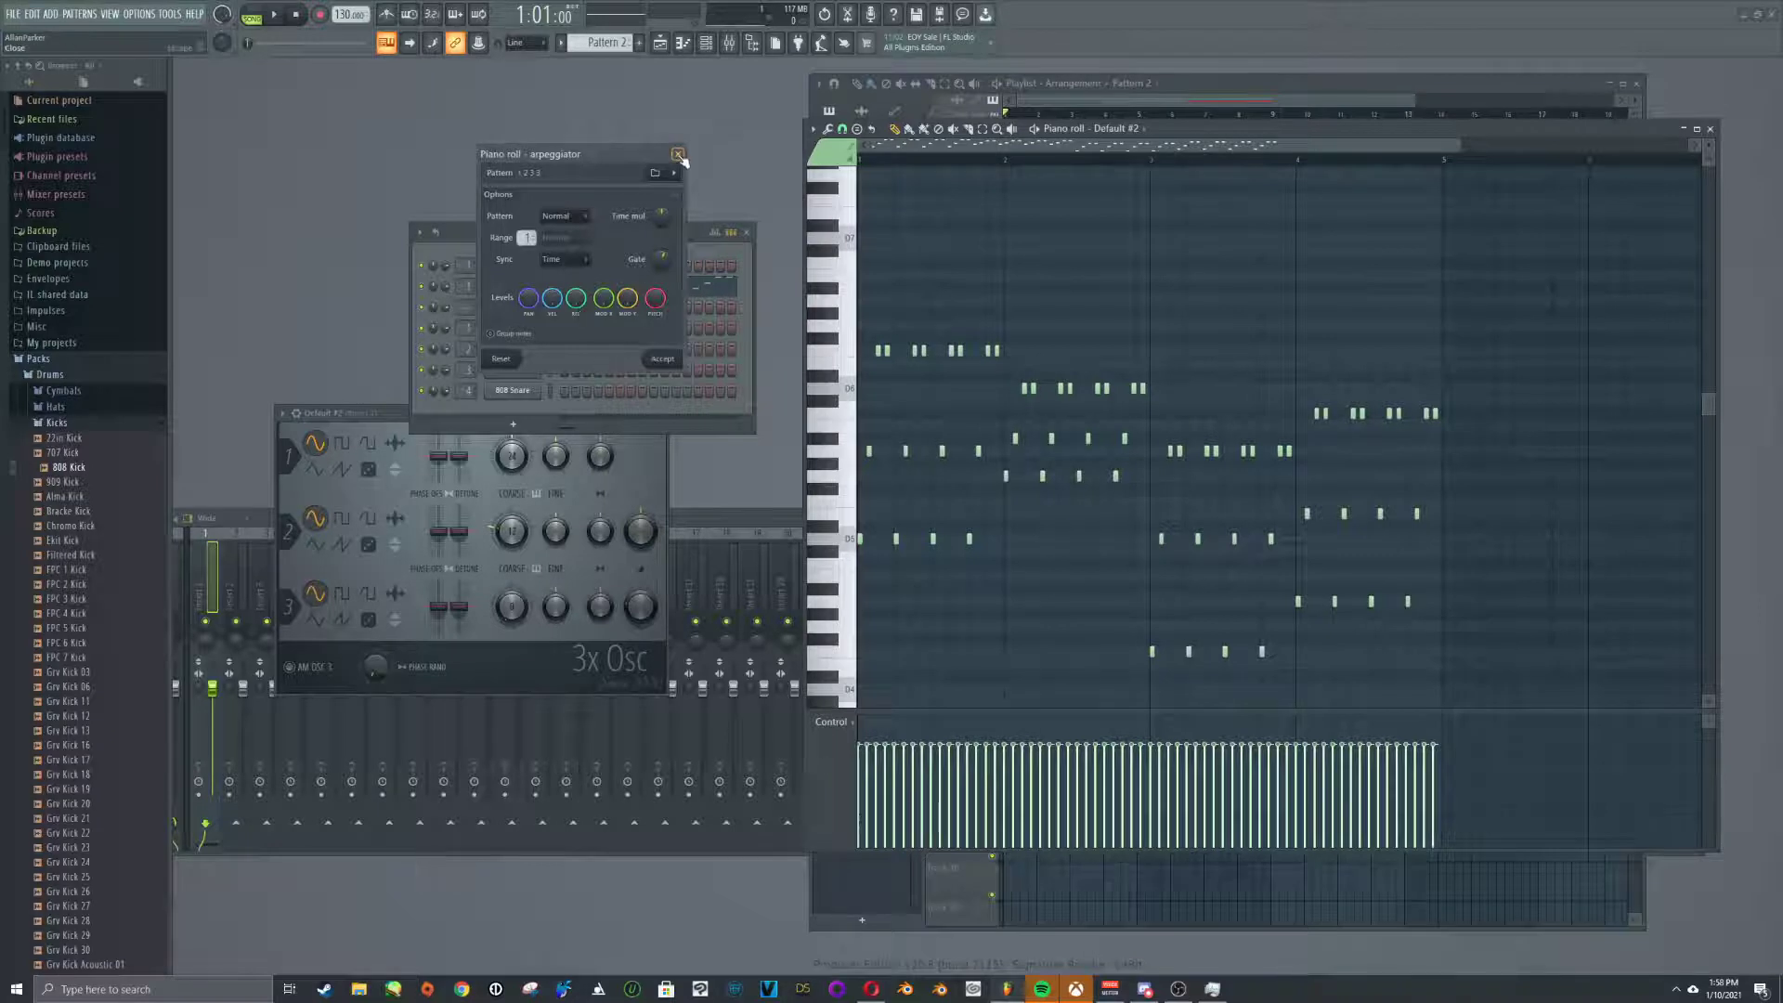
key(Escape)
Start looping Pattern 2 in pattern mode and open the arpeggiator on the Default #2 chords during playback
click(252, 14)
key(space)
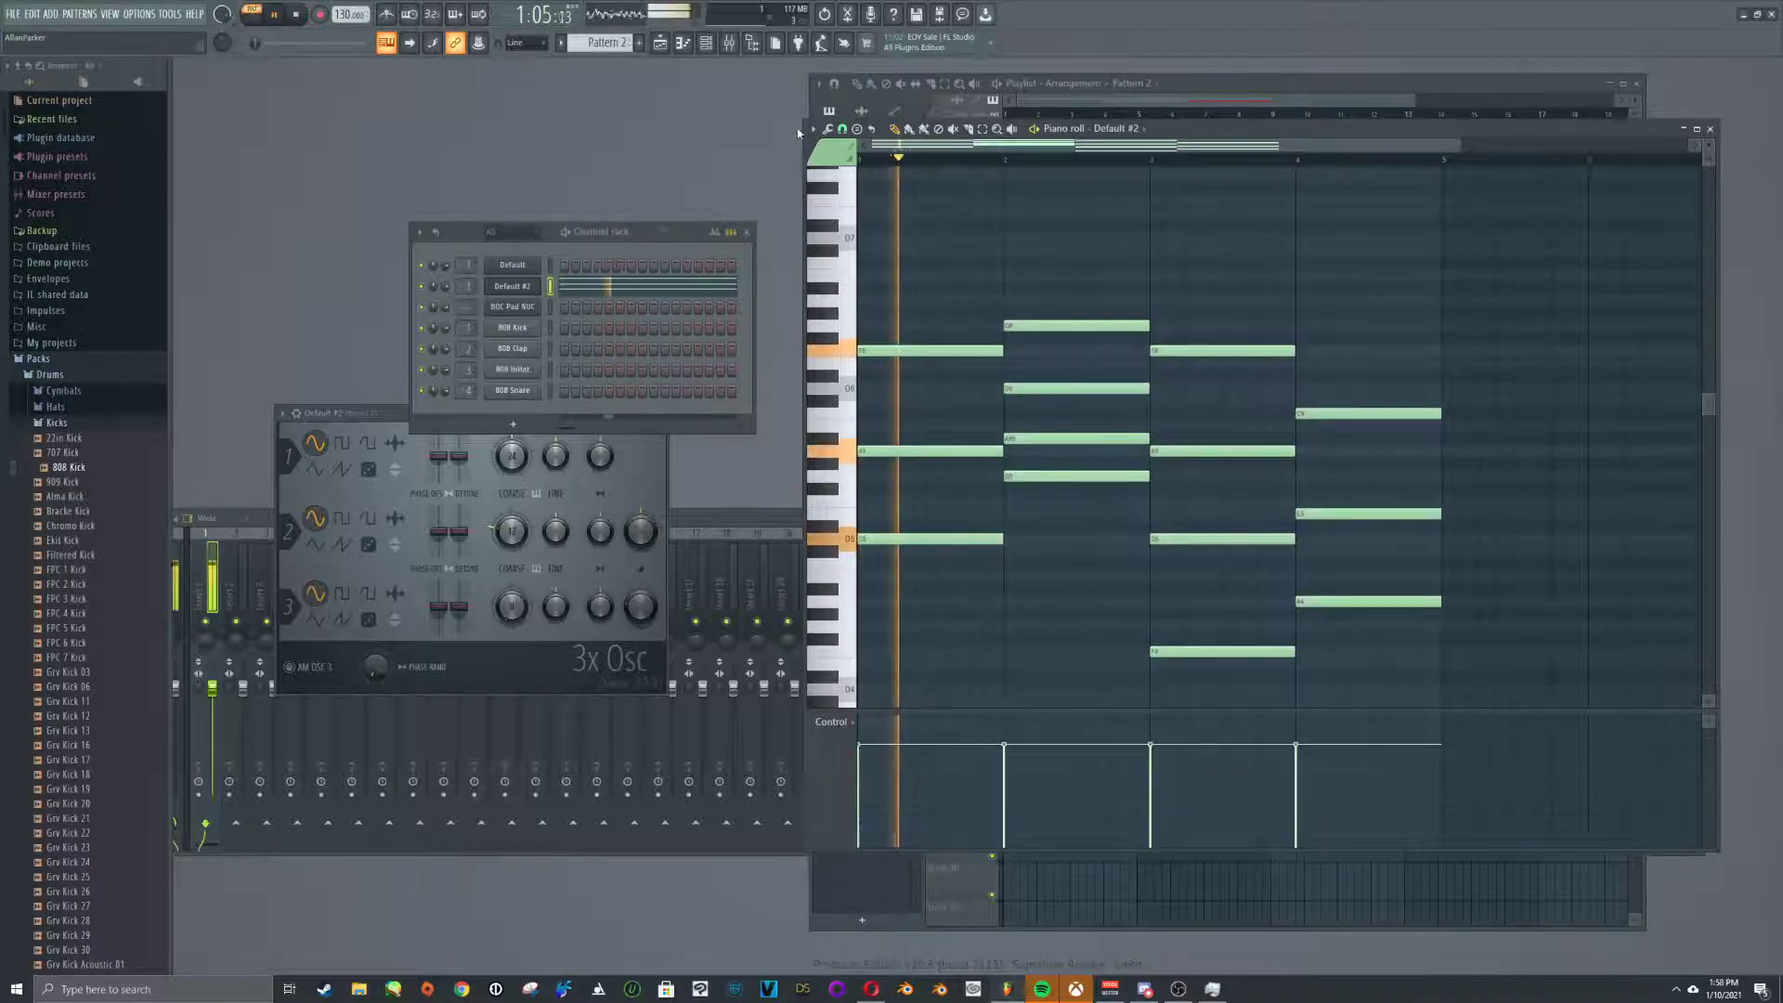
click(828, 130)
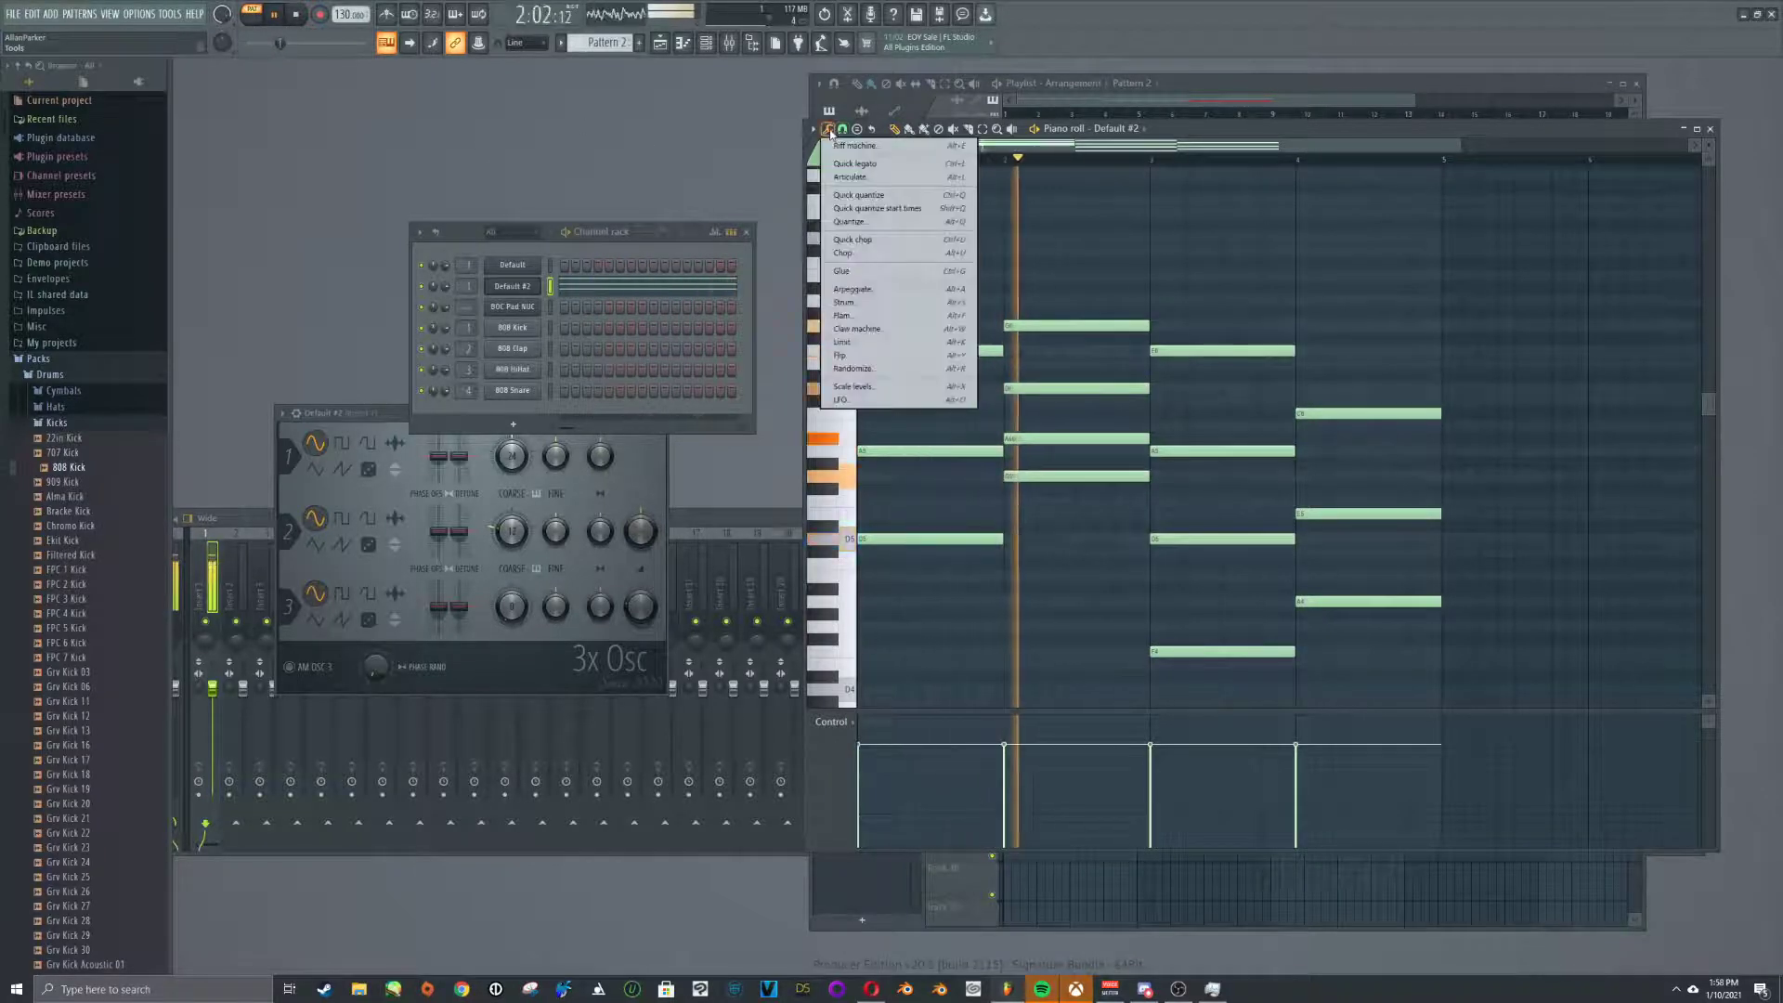
click(896, 289)
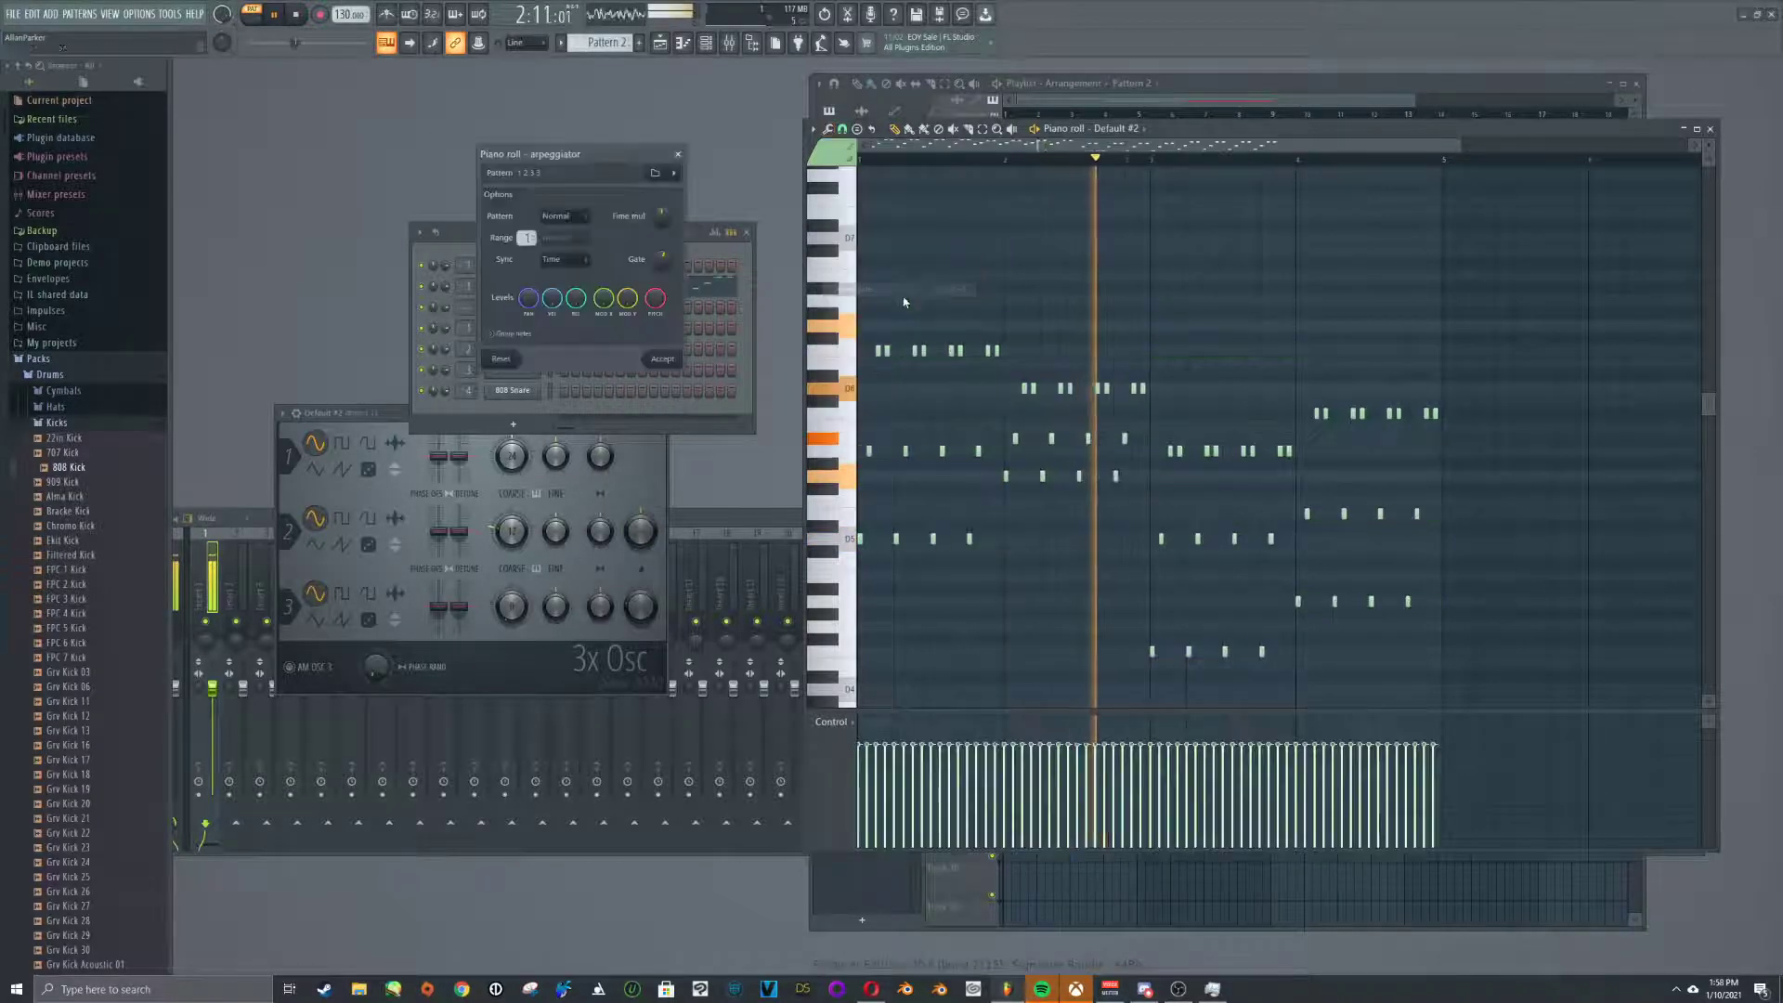
Try the arpeggiator presets Trance 5, 1- 2 3 and 1 1 3 2 on the chords while the pattern plays
click(656, 173)
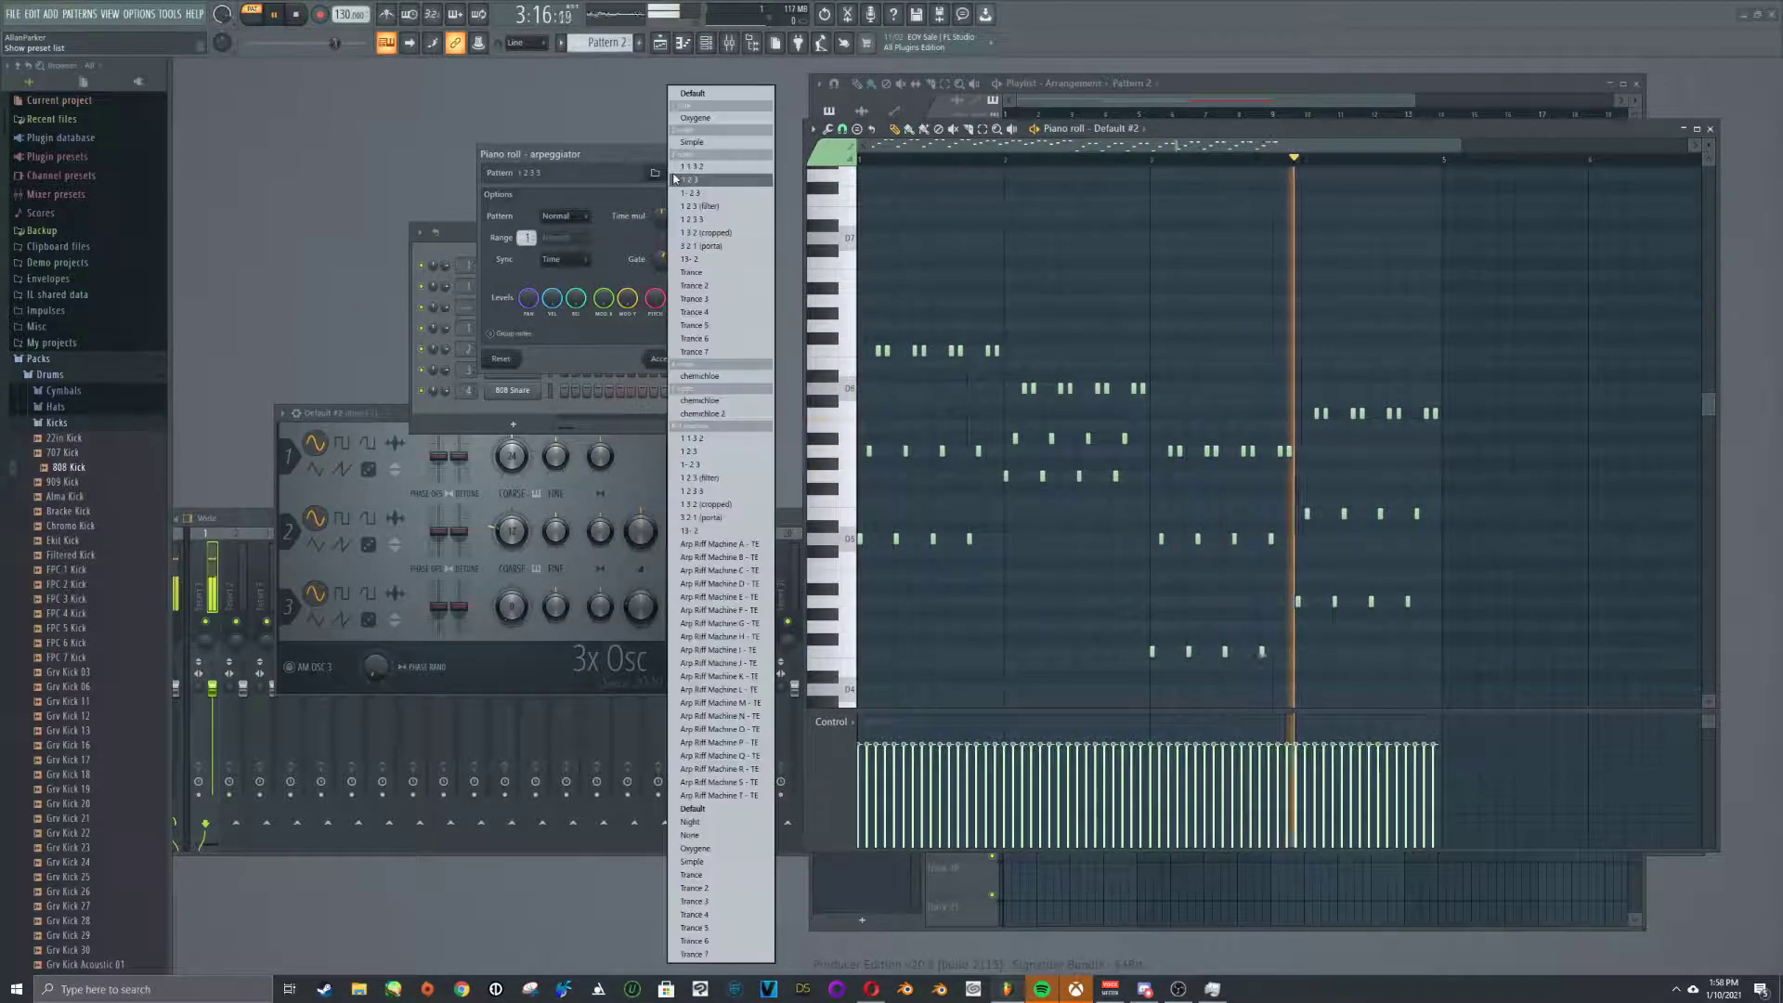
click(722, 325)
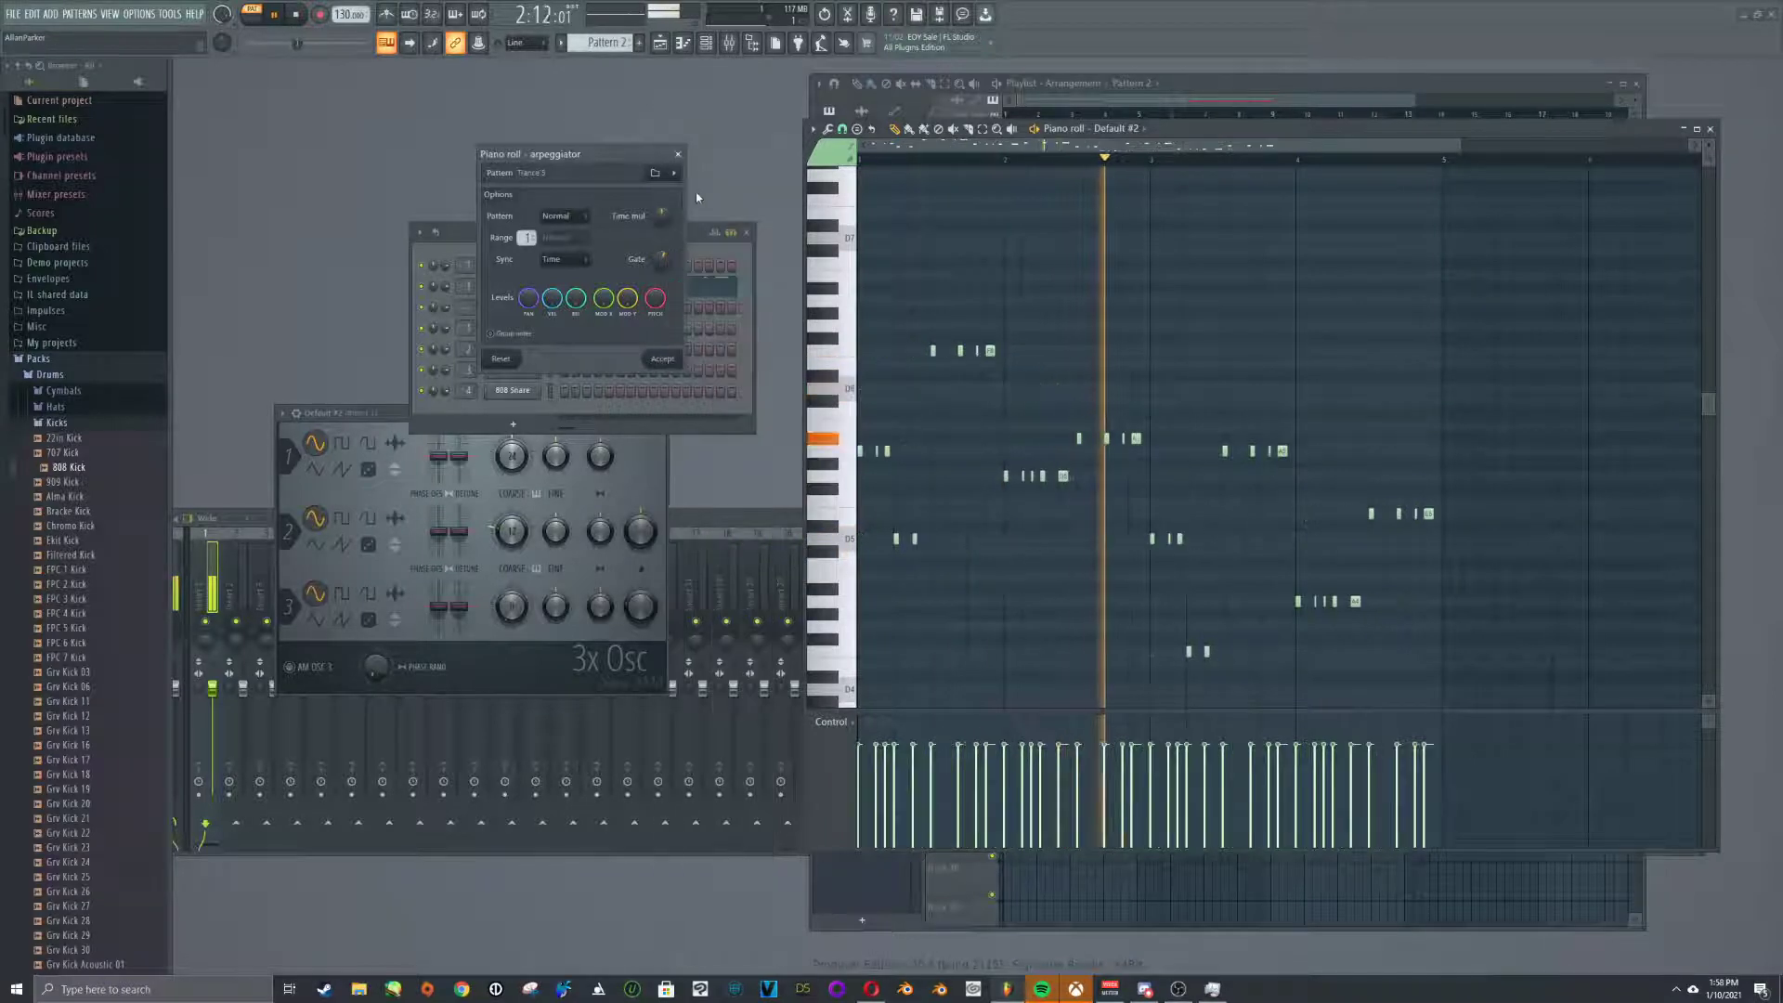
click(674, 173)
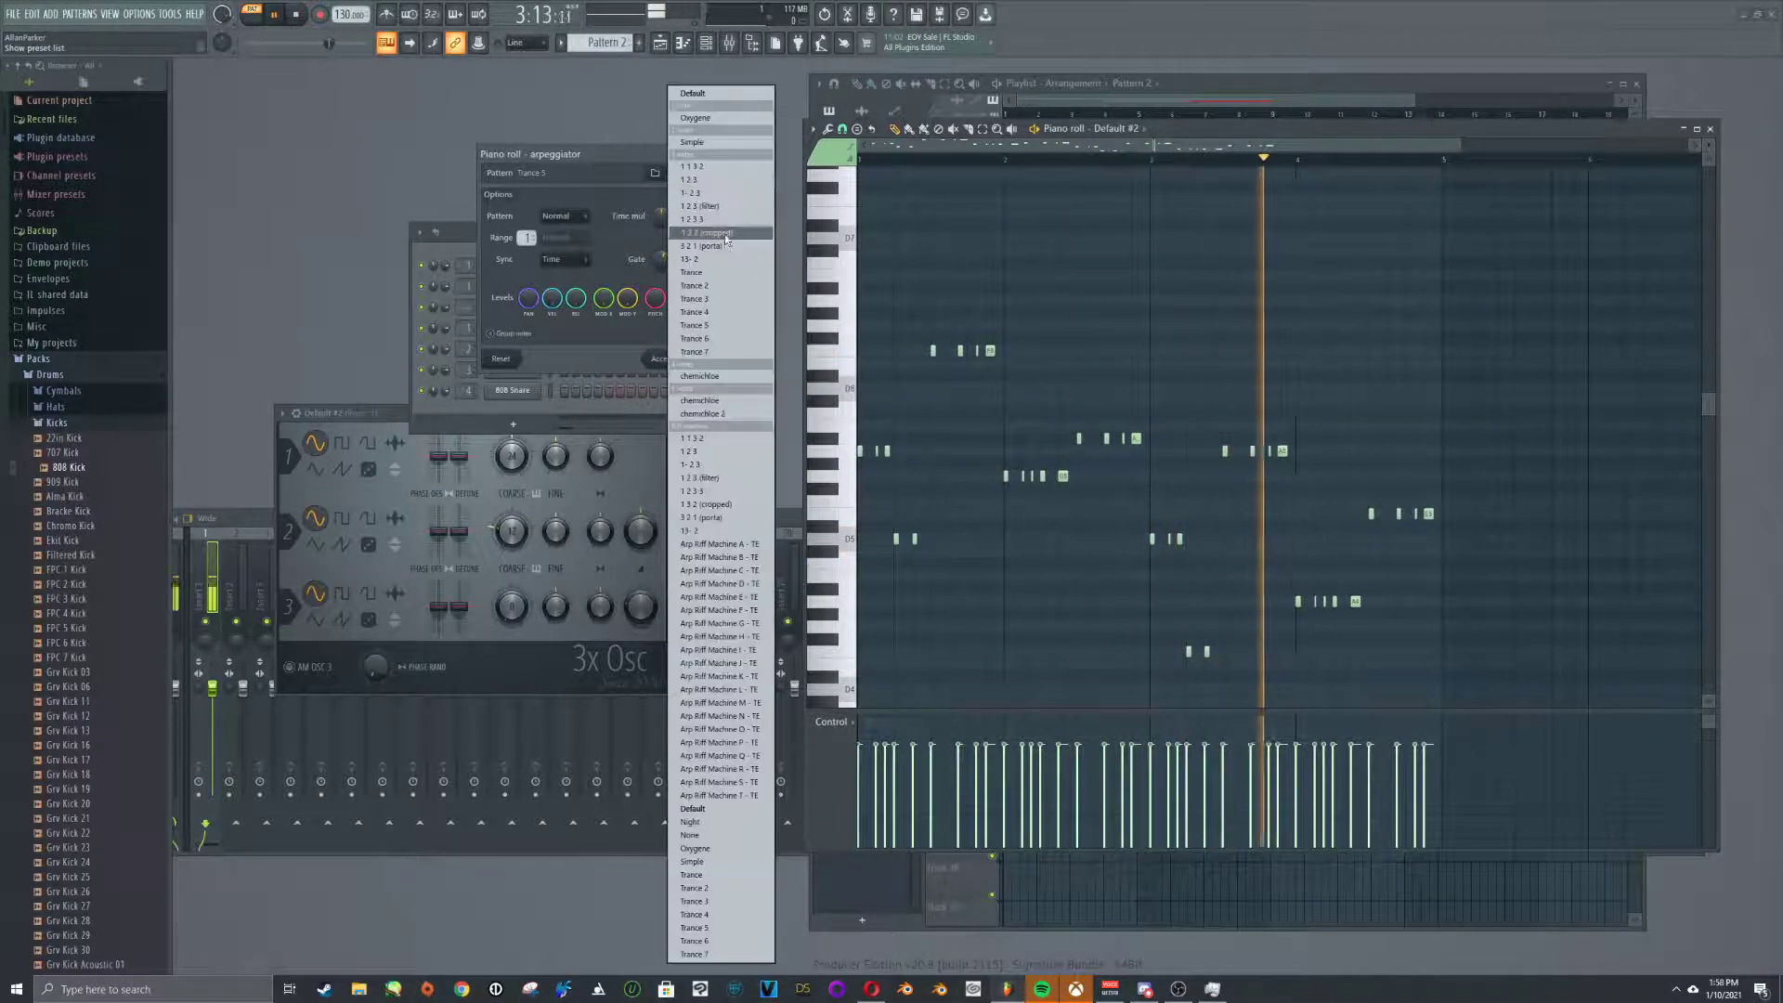
click(708, 191)
click(673, 175)
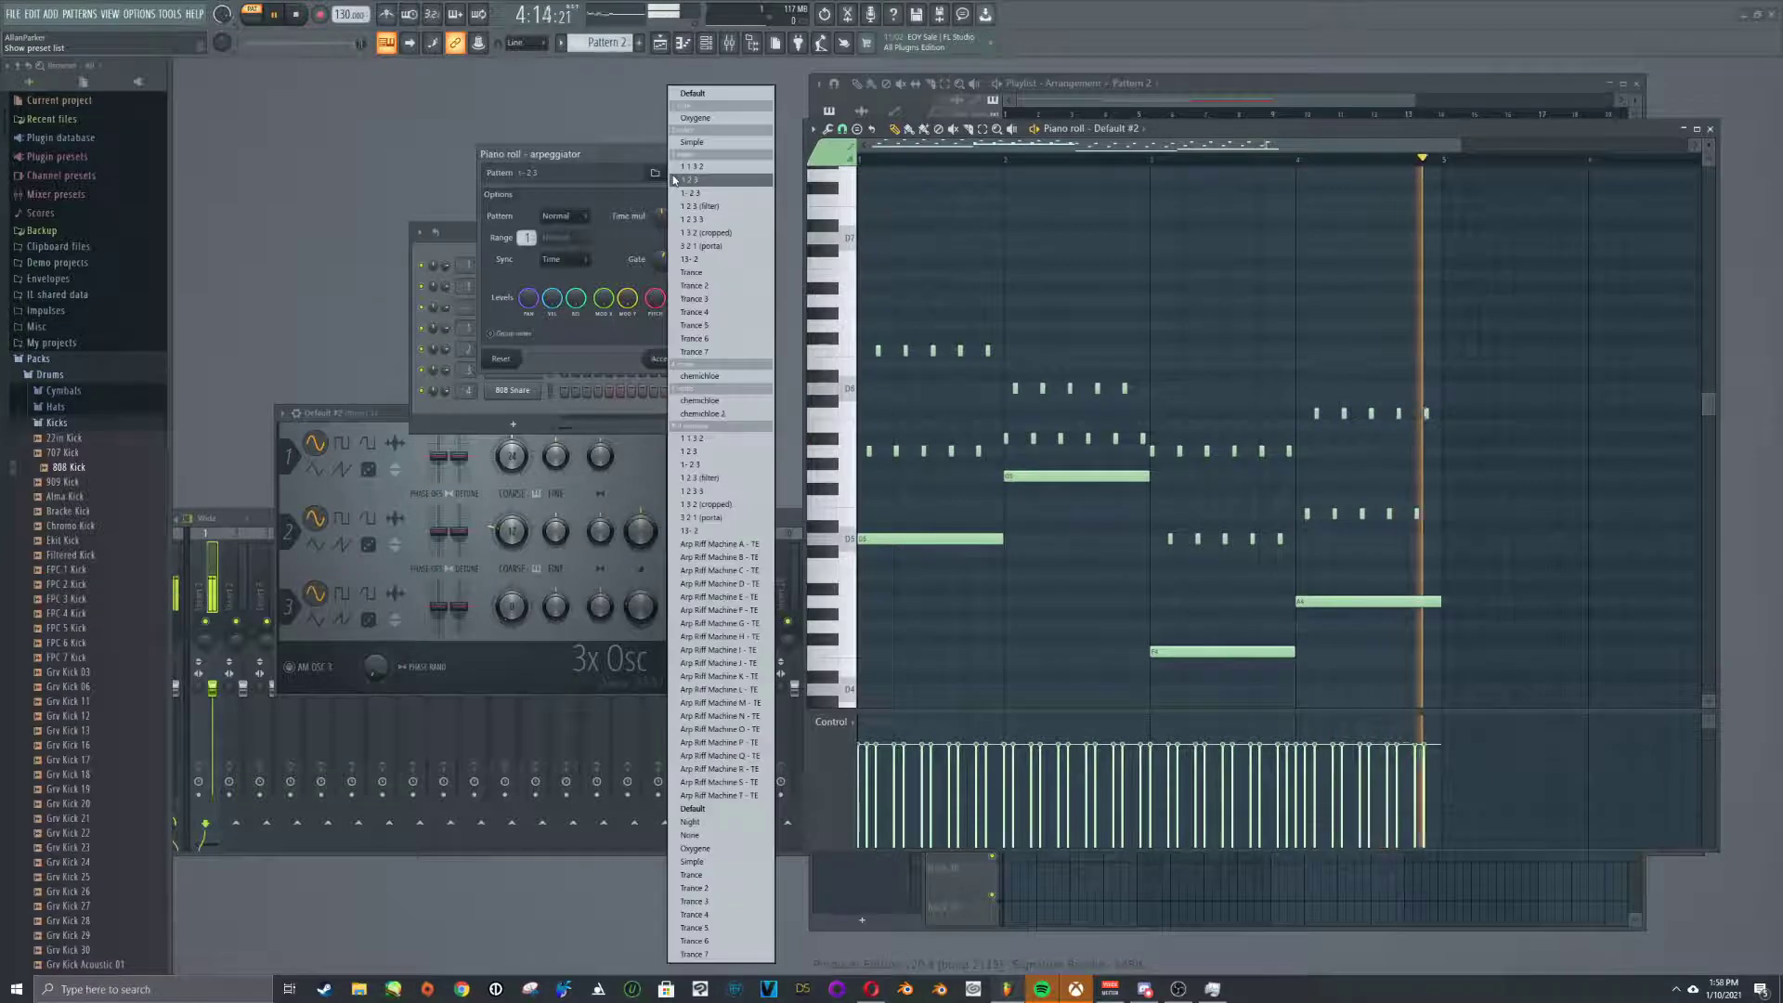
click(710, 168)
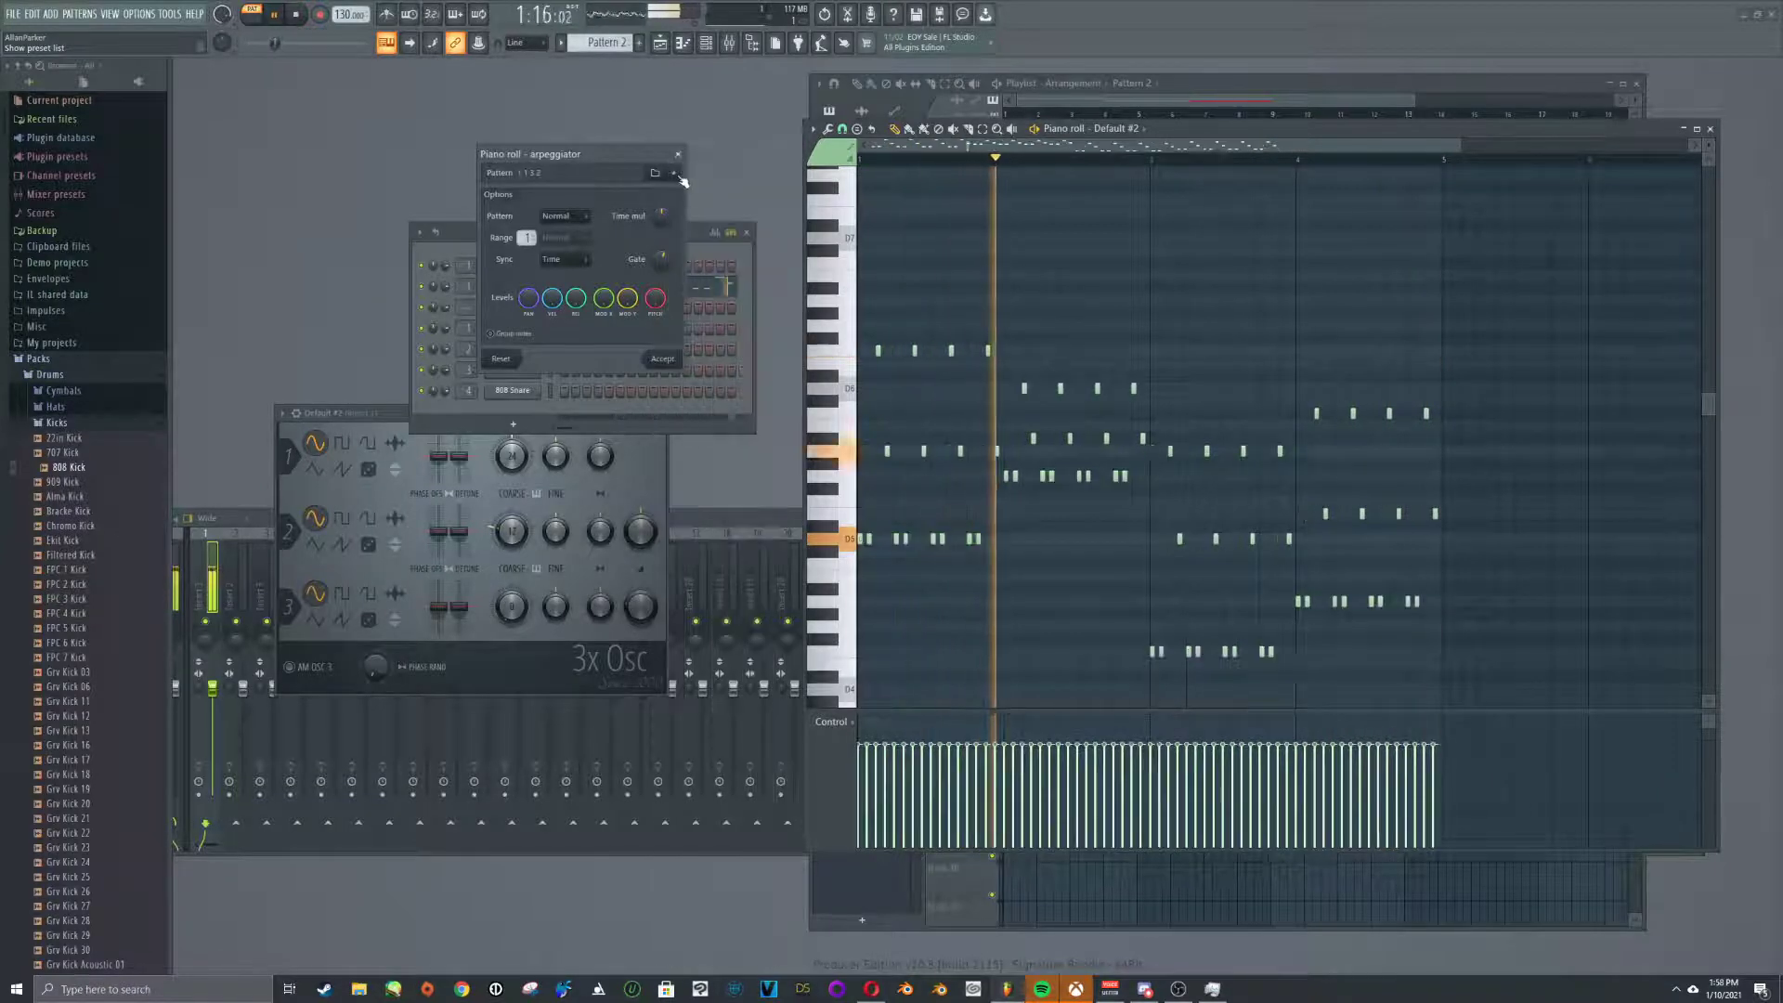
Raise the arpeggiator's time multiplier so the arpeggiated notes are about twice as long
mouse_move(665, 223)
mouse_down()
mouse_move(665, 238)
mouse_move(665, 210)
mouse_up()
scroll(665, 223, down, 1)
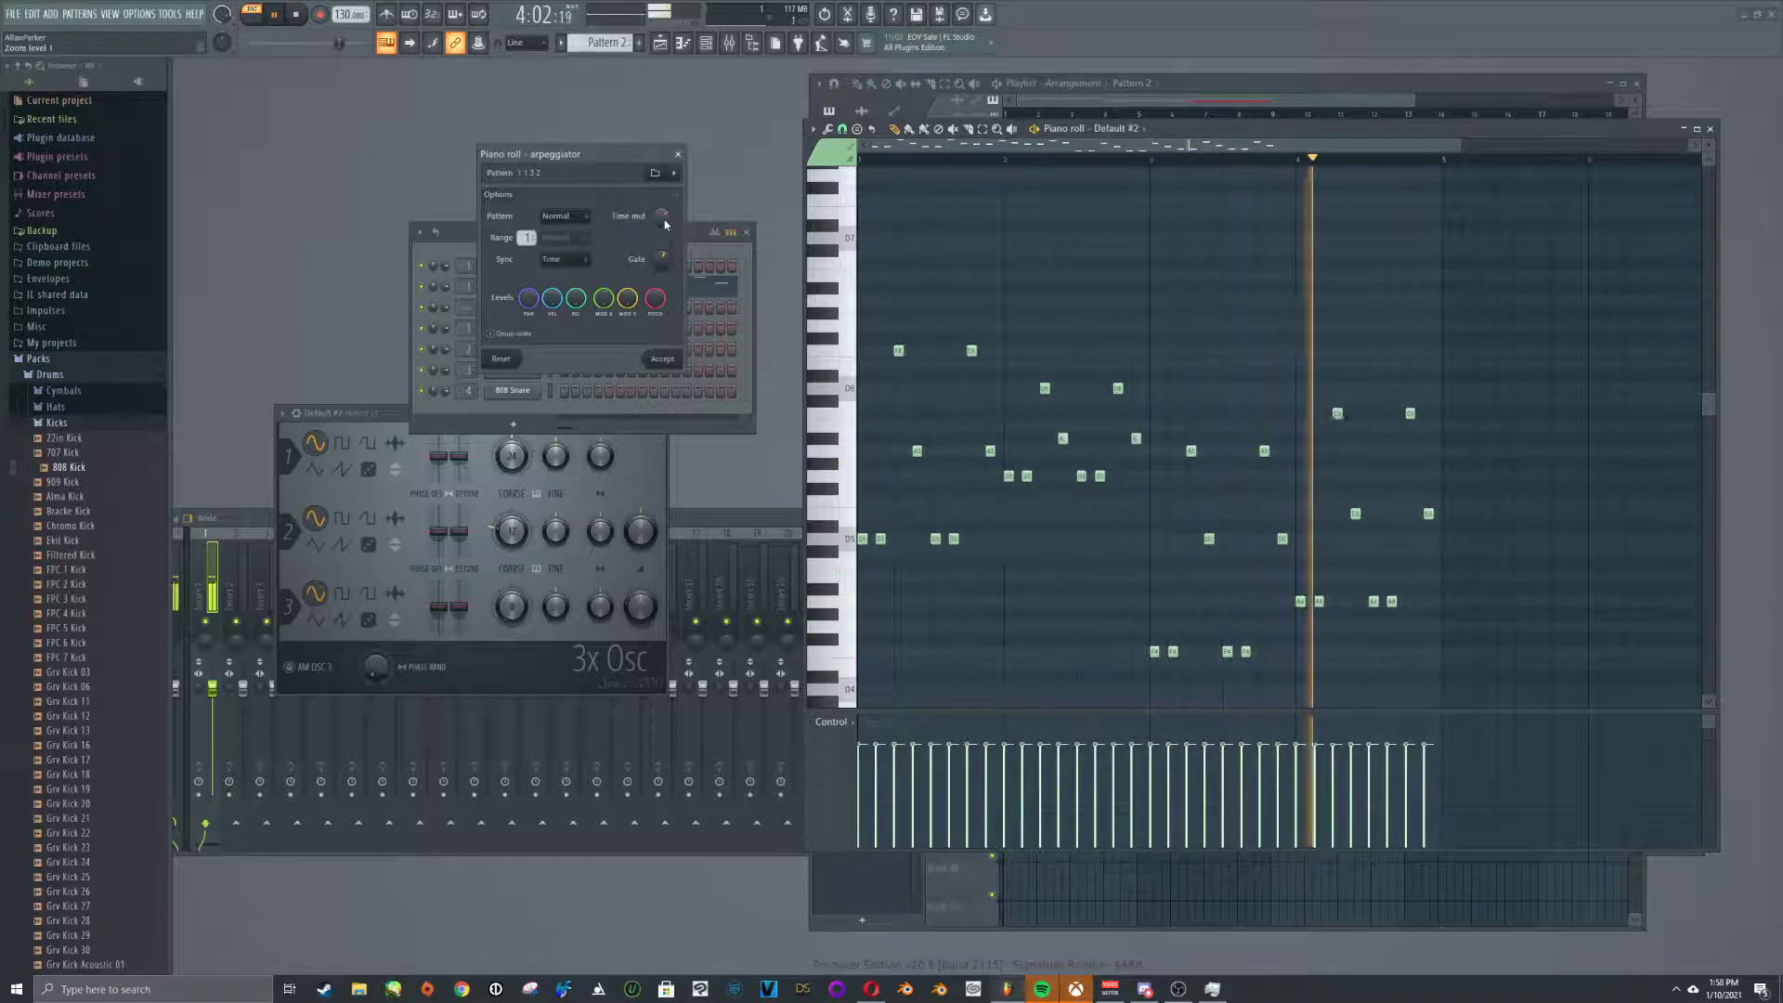
scroll(666, 222, down, 1)
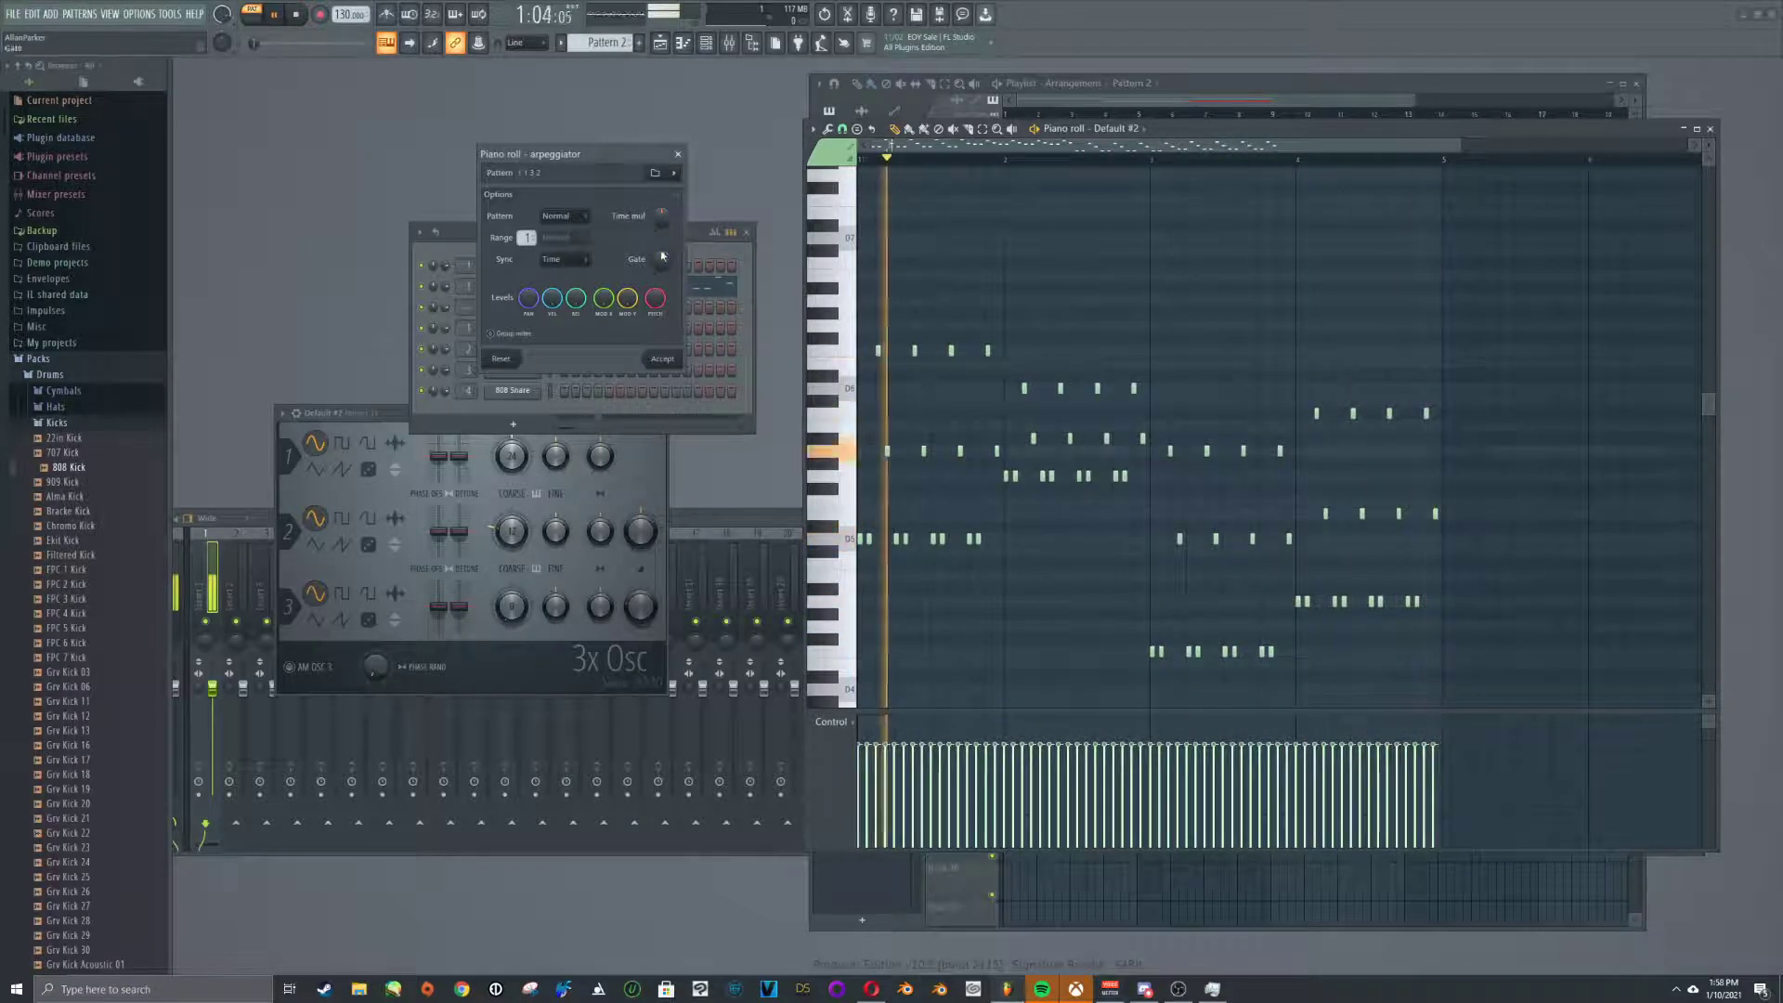
drag(665, 217, 666, 209)
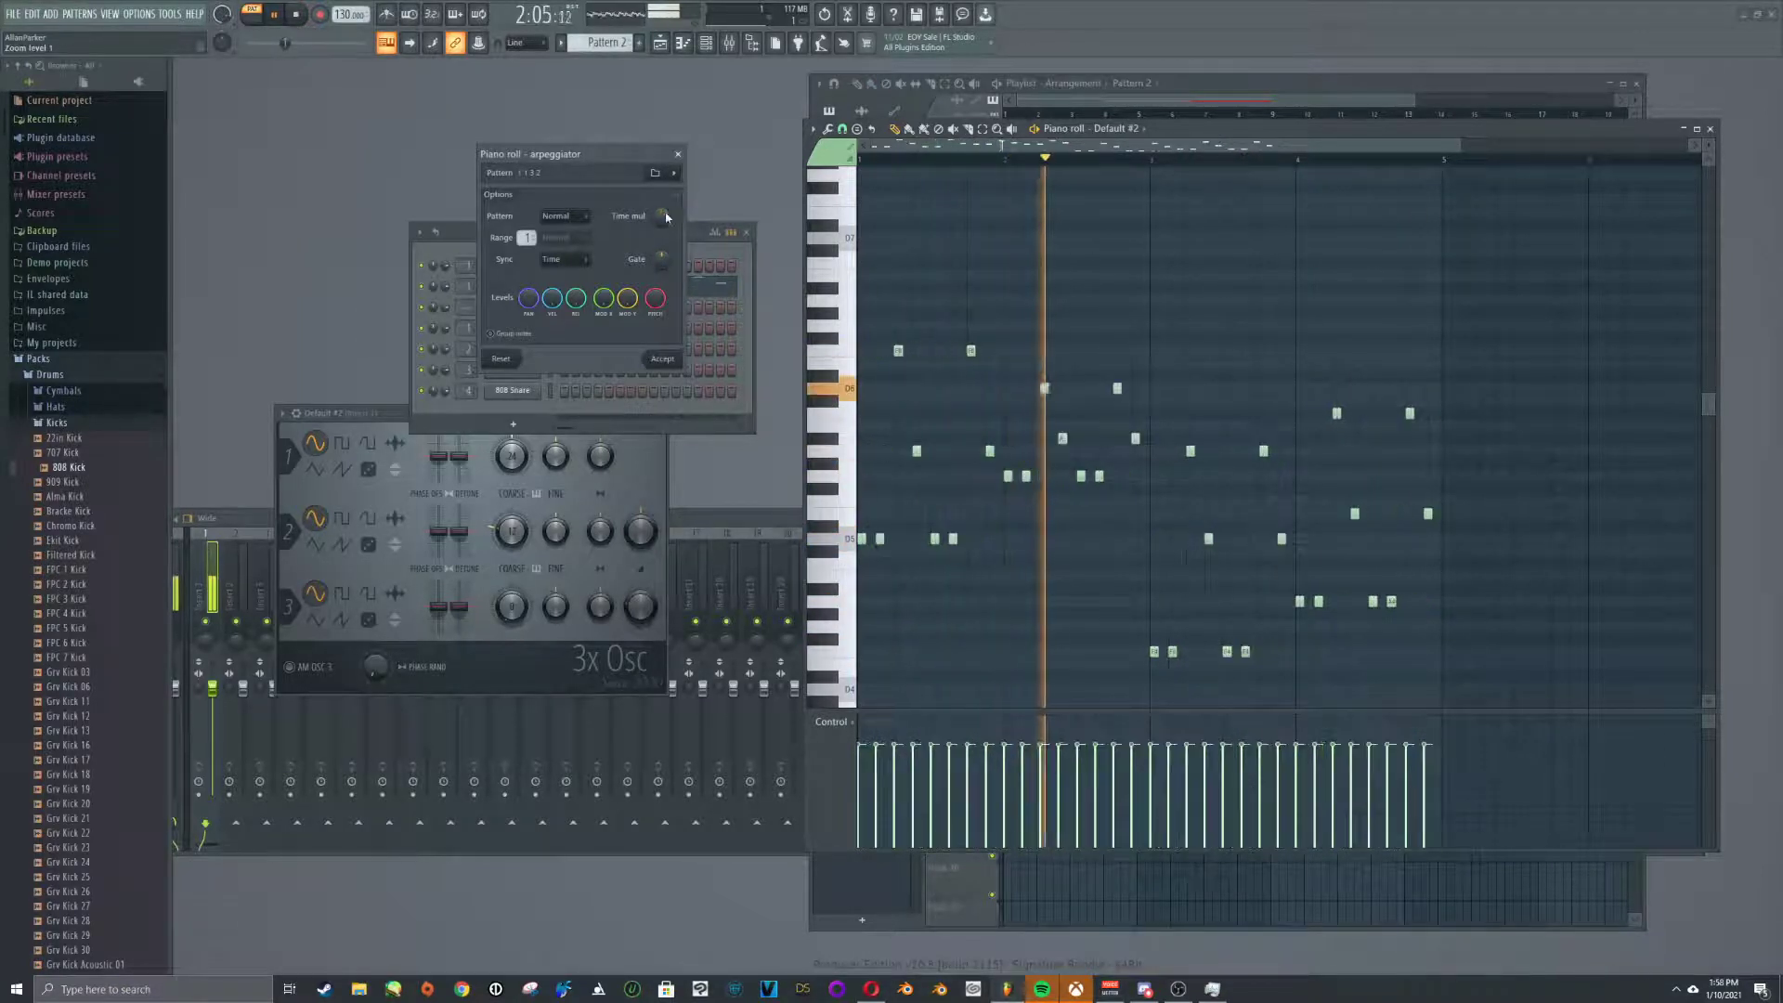
Try the 1 3 2 (cropped) preset, then apply the 3 2 1 (porta) arpeggio with a range of 2 octaves
click(674, 174)
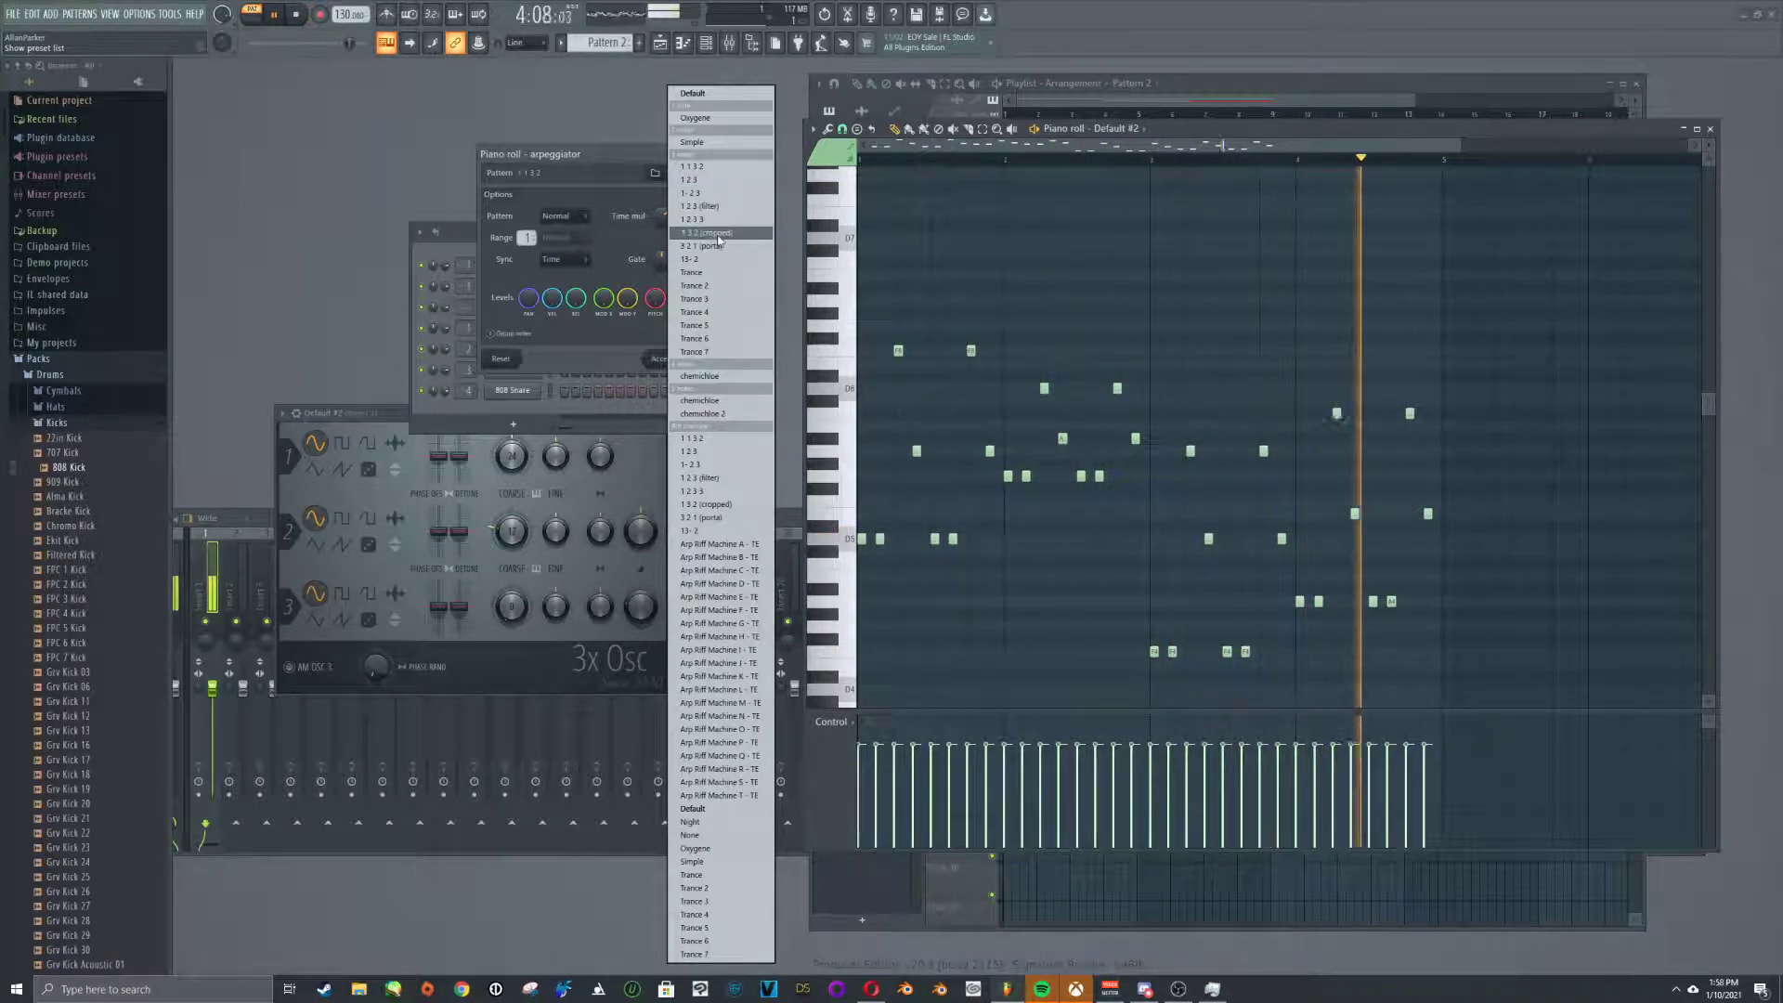
click(718, 236)
click(675, 175)
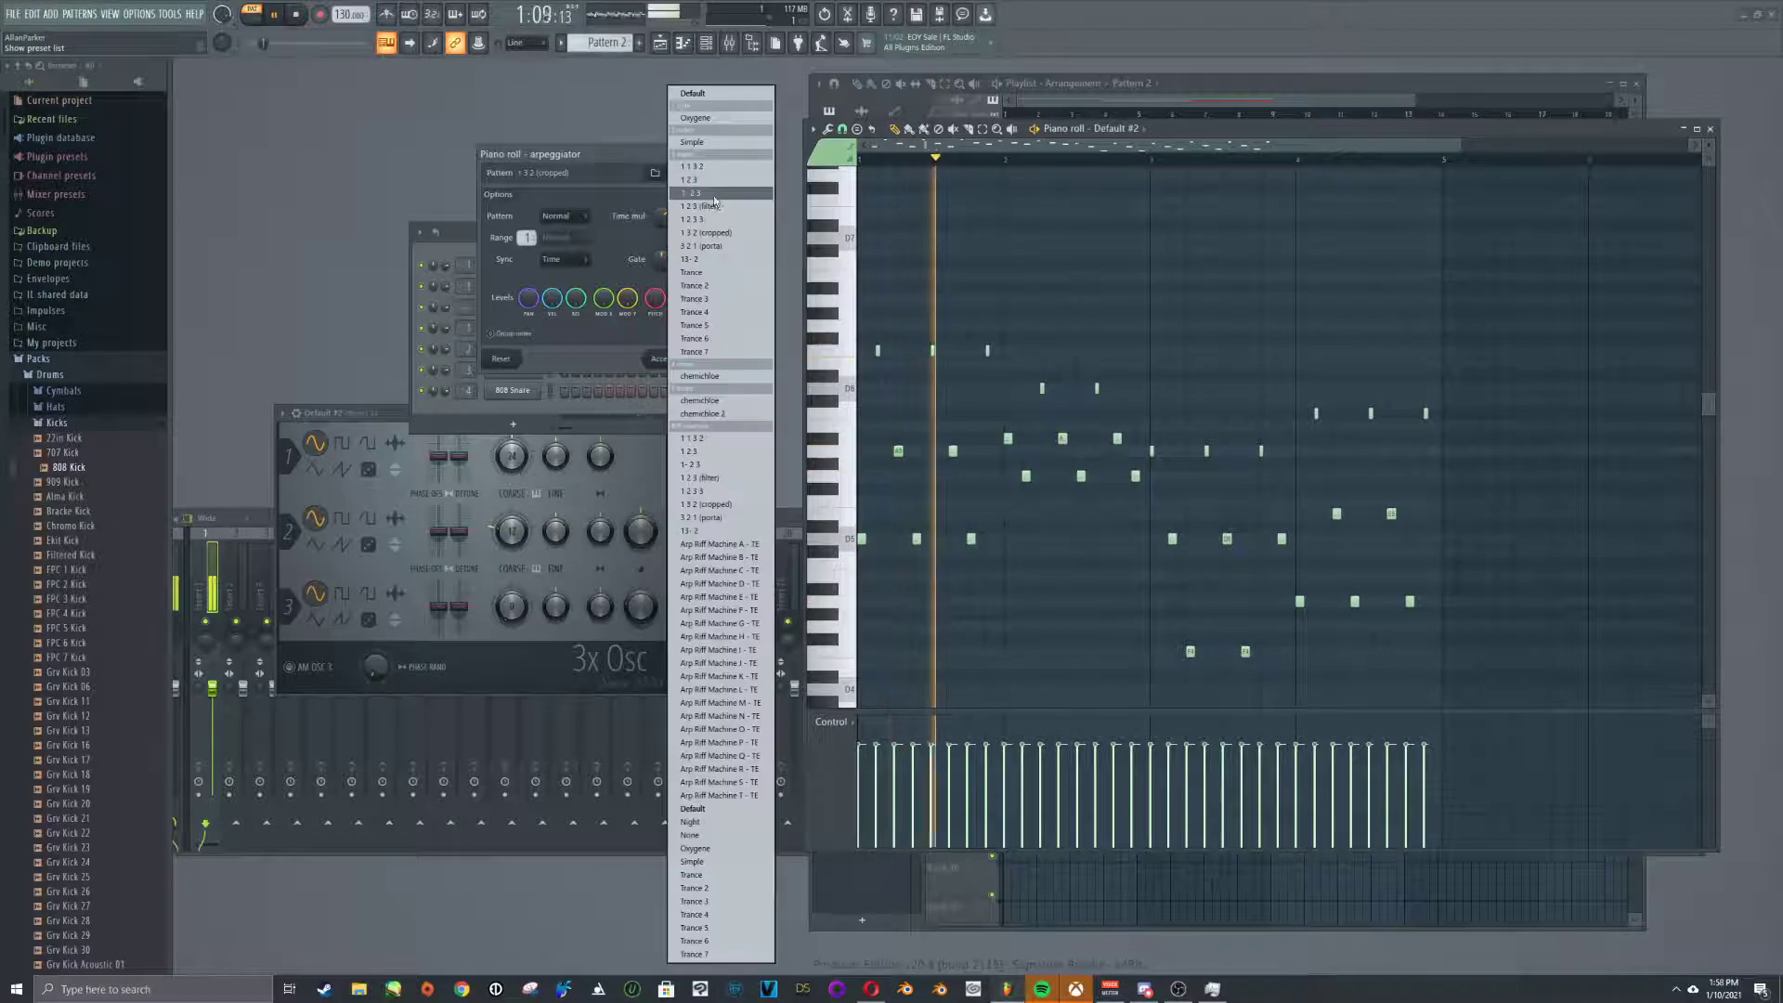
click(713, 195)
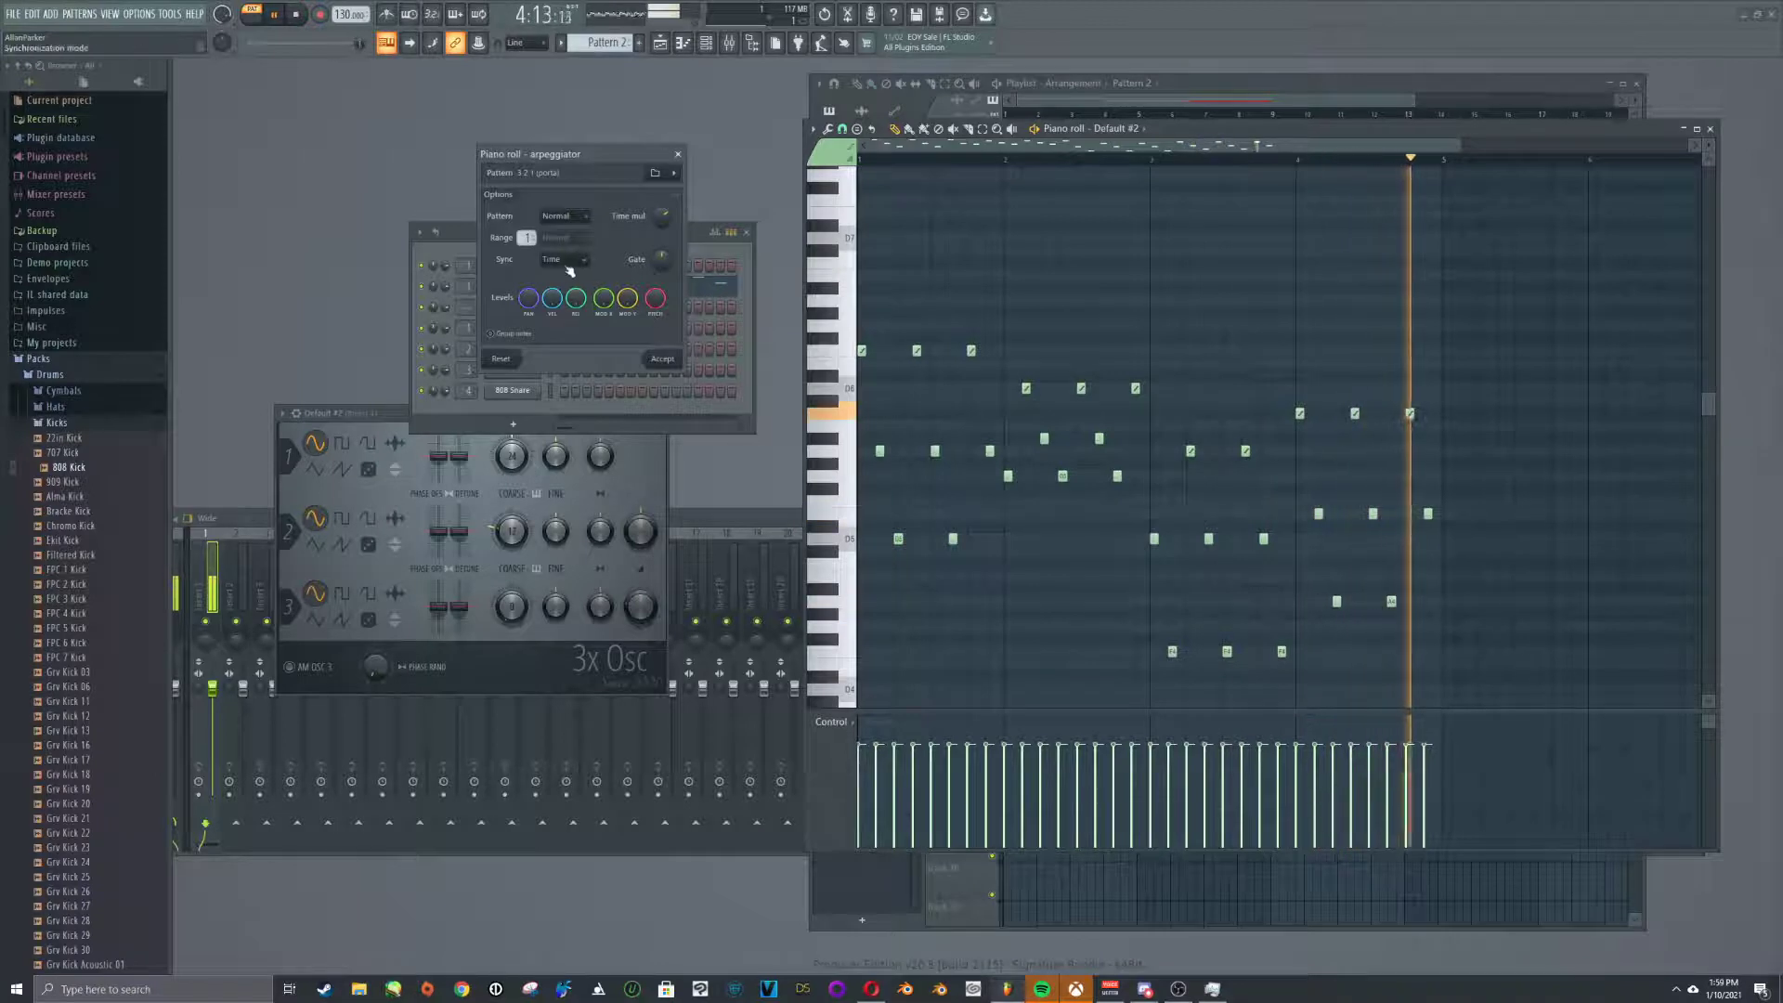
drag(528, 239, 528, 227)
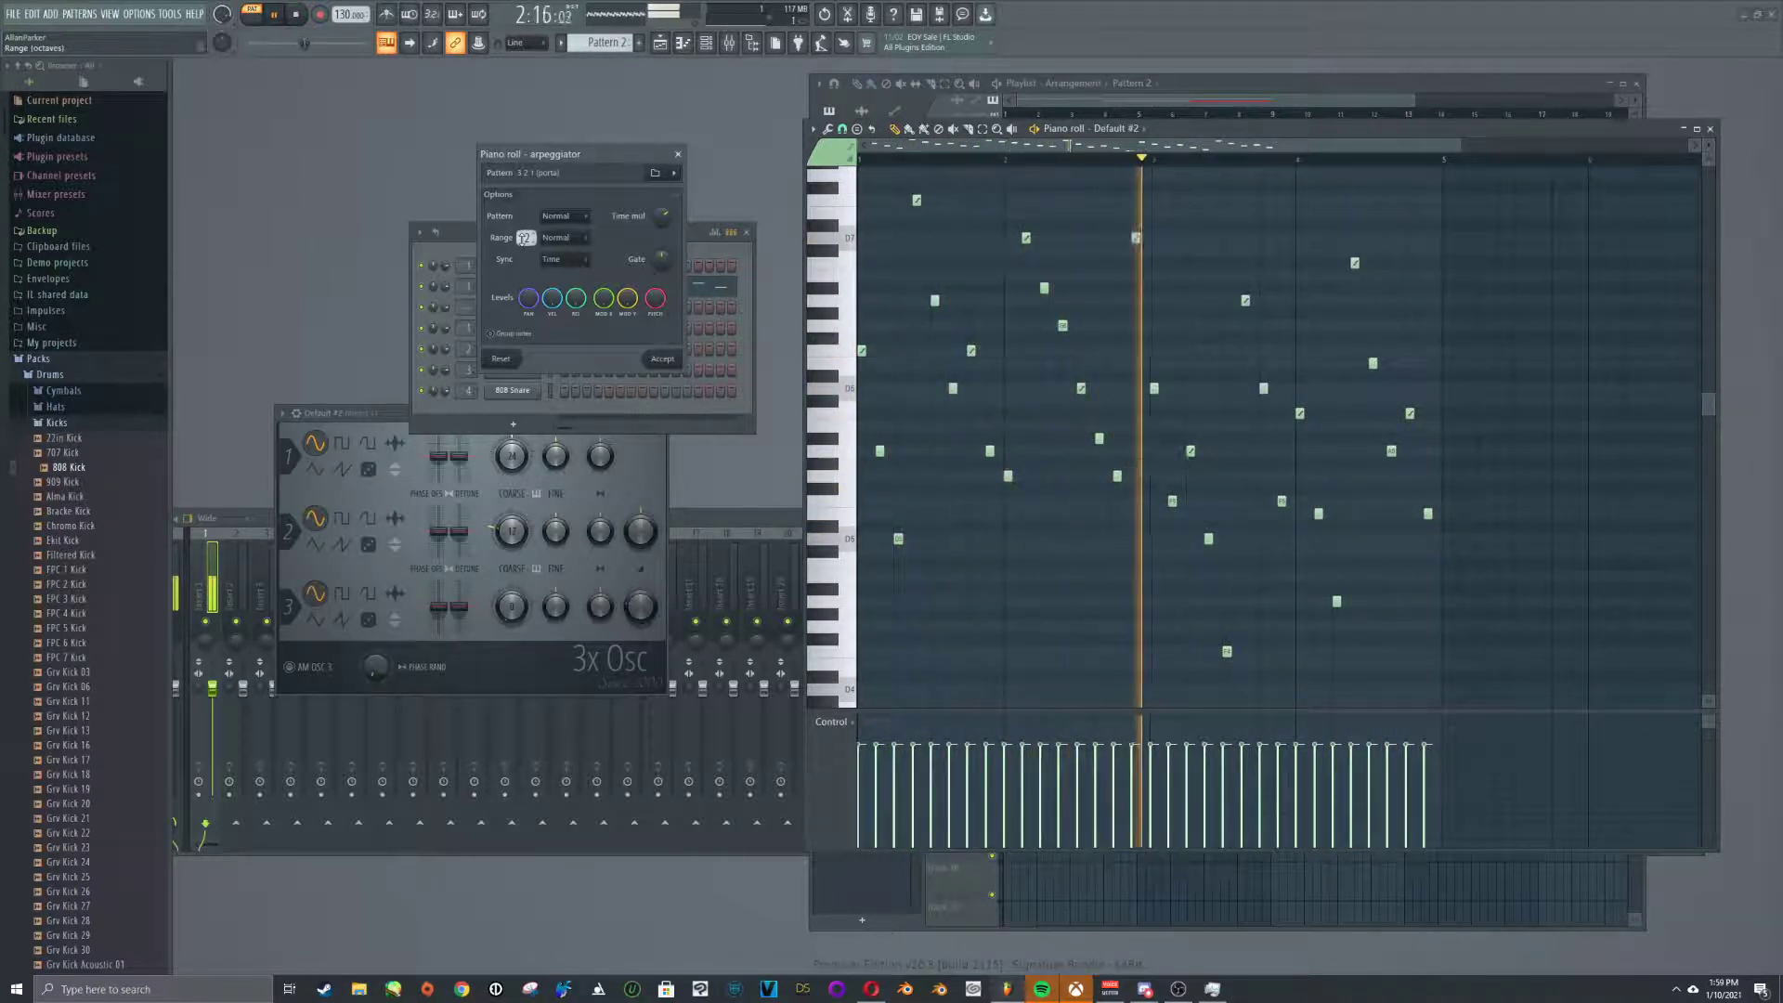
click(662, 359)
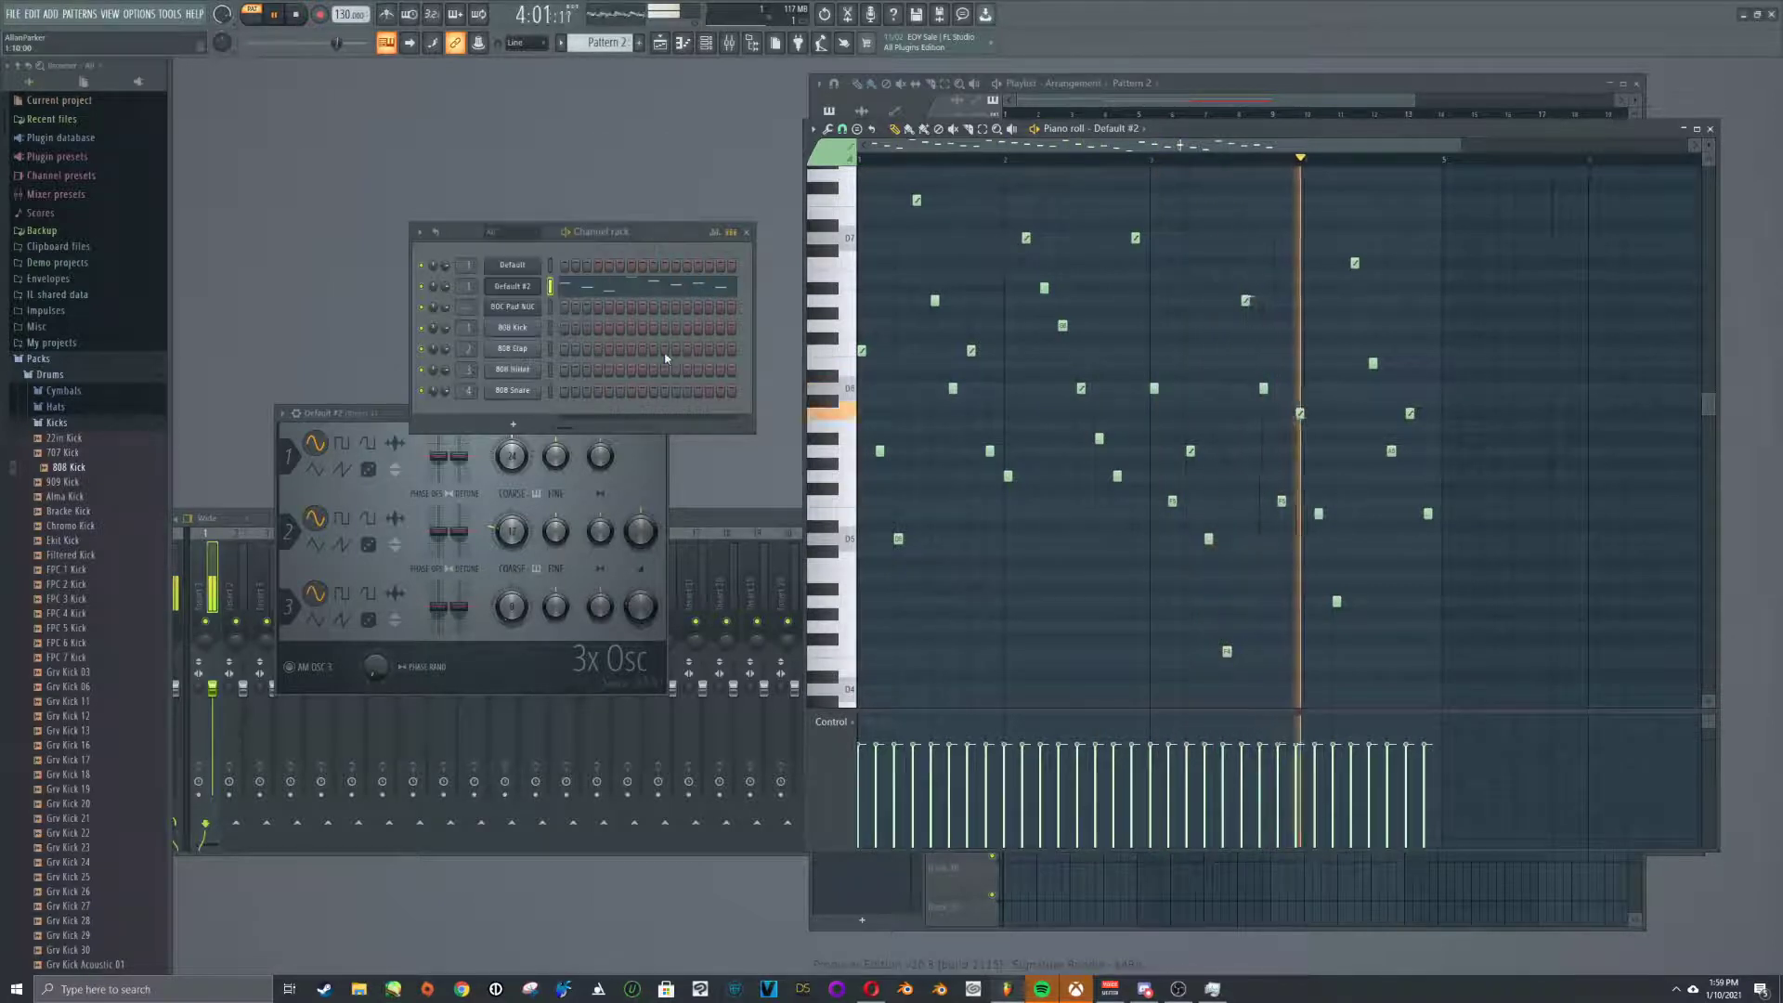
Stop the pattern playback, bring the playlist to the front and play the arrangement in song mode
click(297, 17)
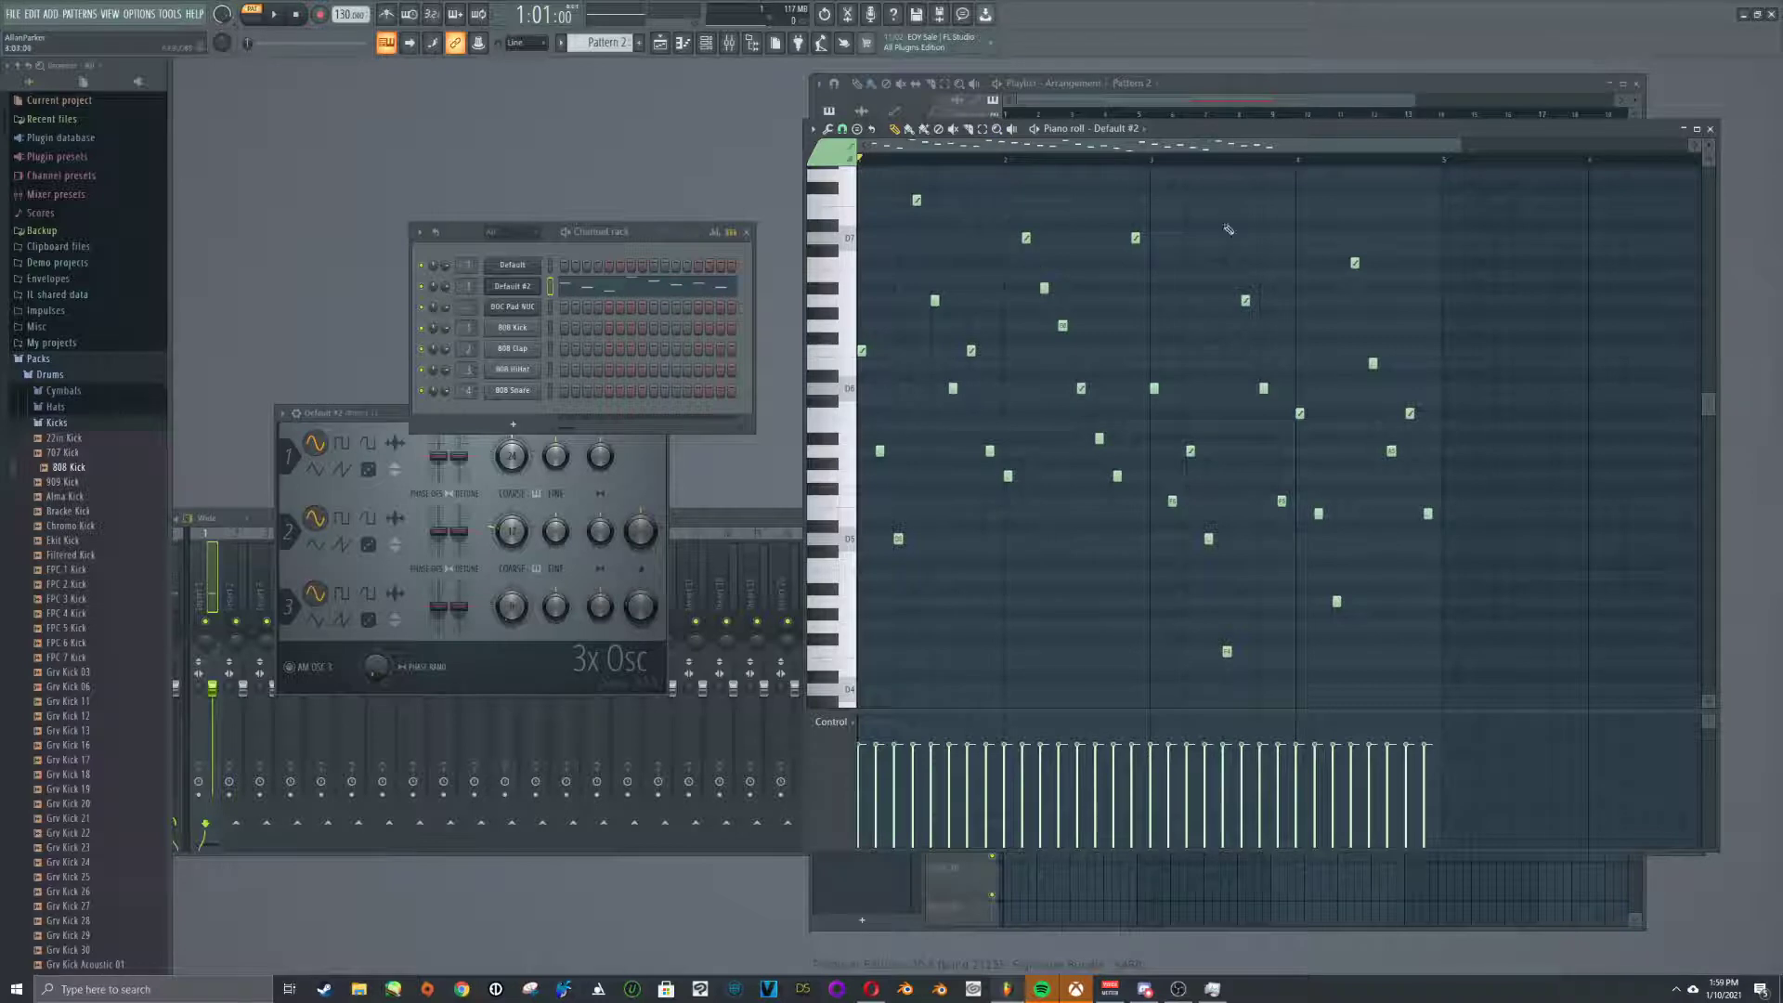
click(1203, 84)
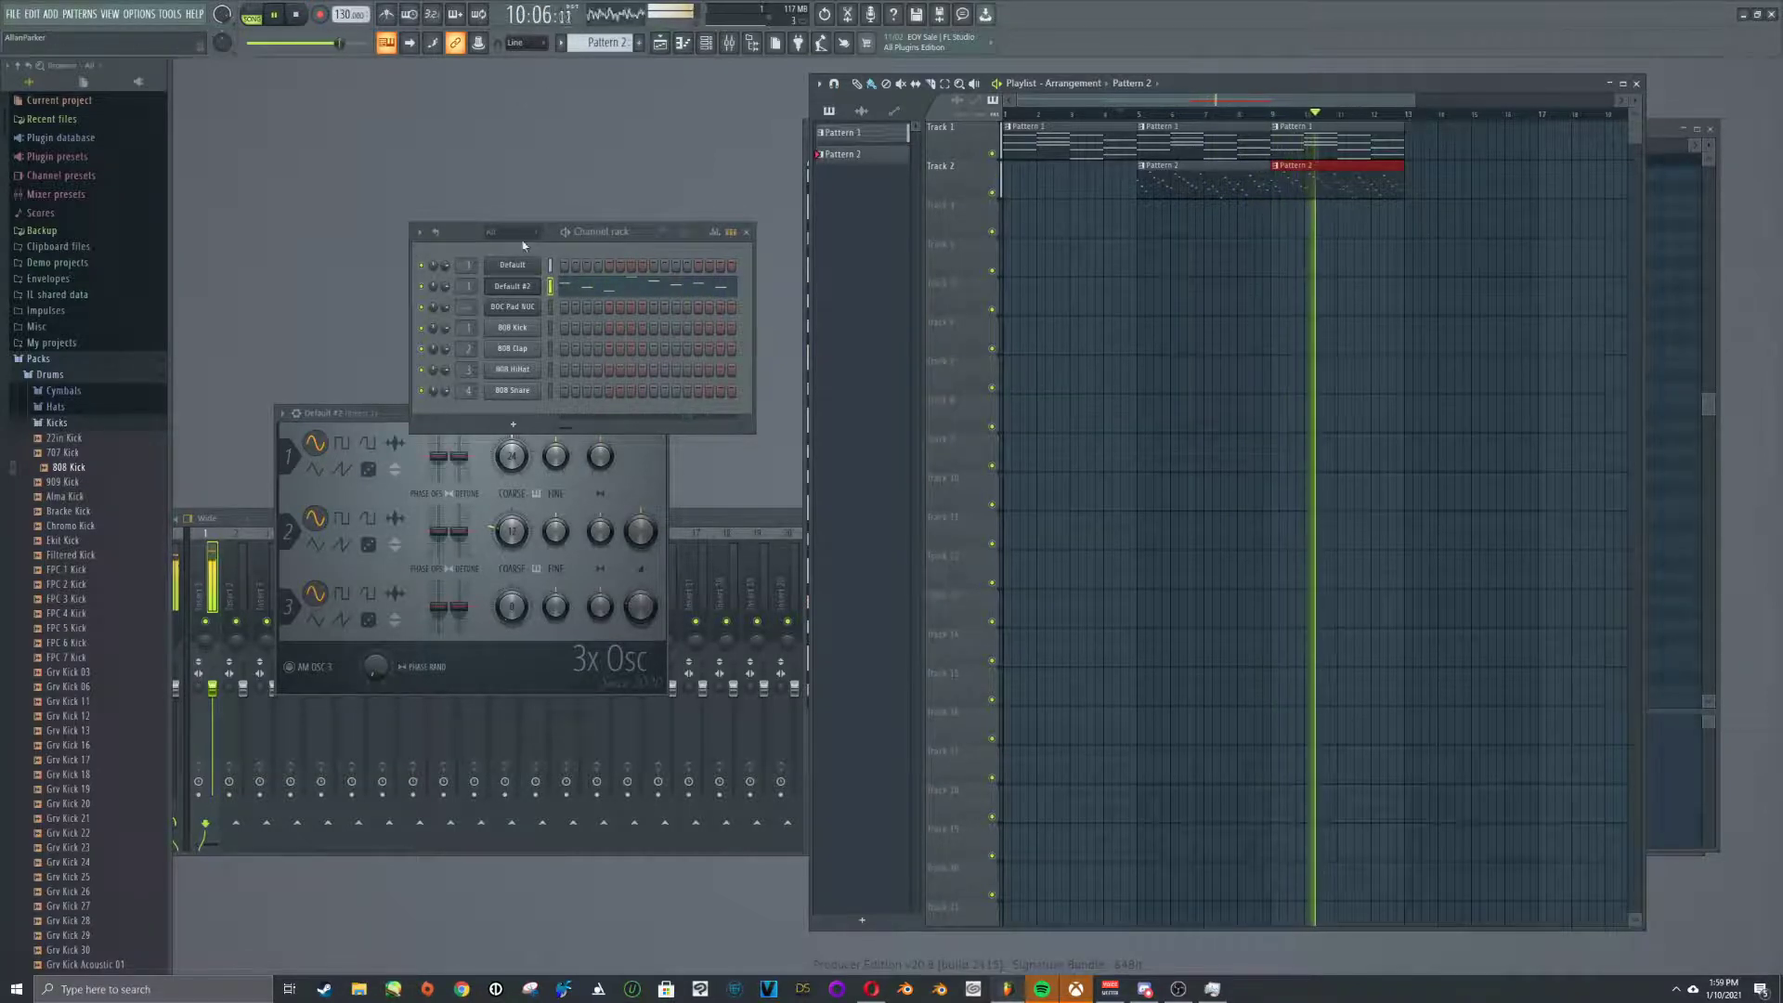
Restart playback from around bar 4 and set oscillator 1 of the Default #2 synth to a triangle wave
click(296, 14)
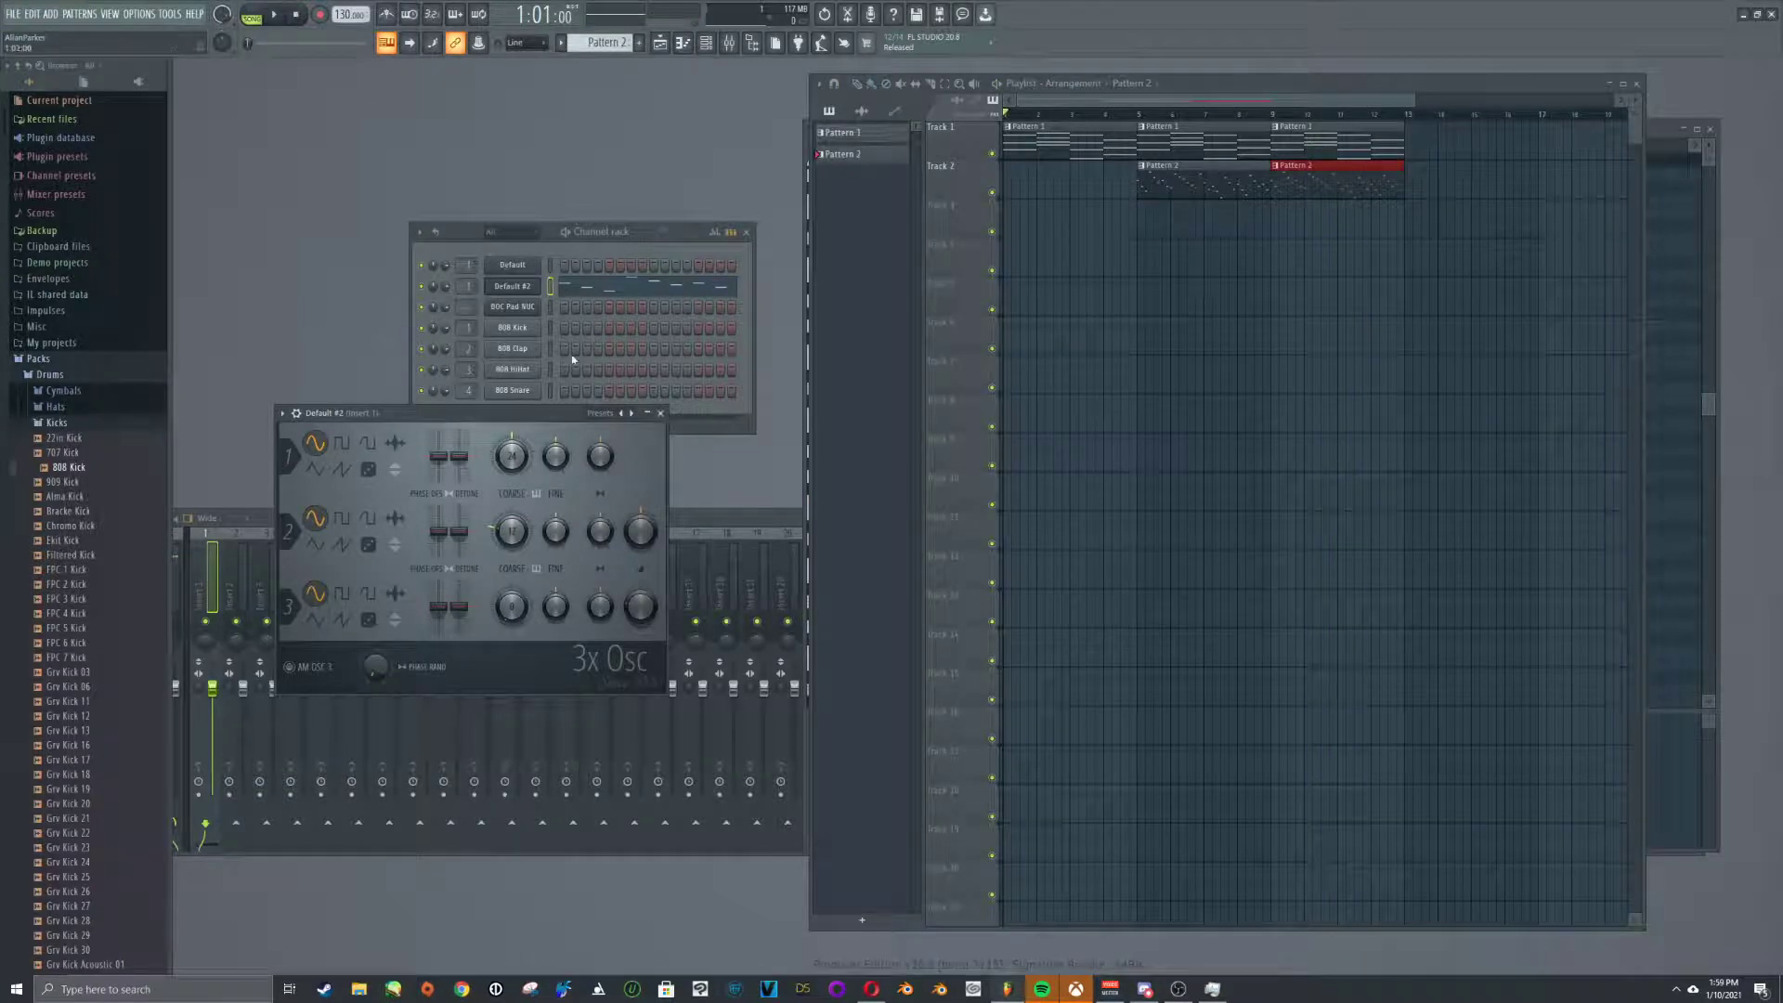
click(1121, 115)
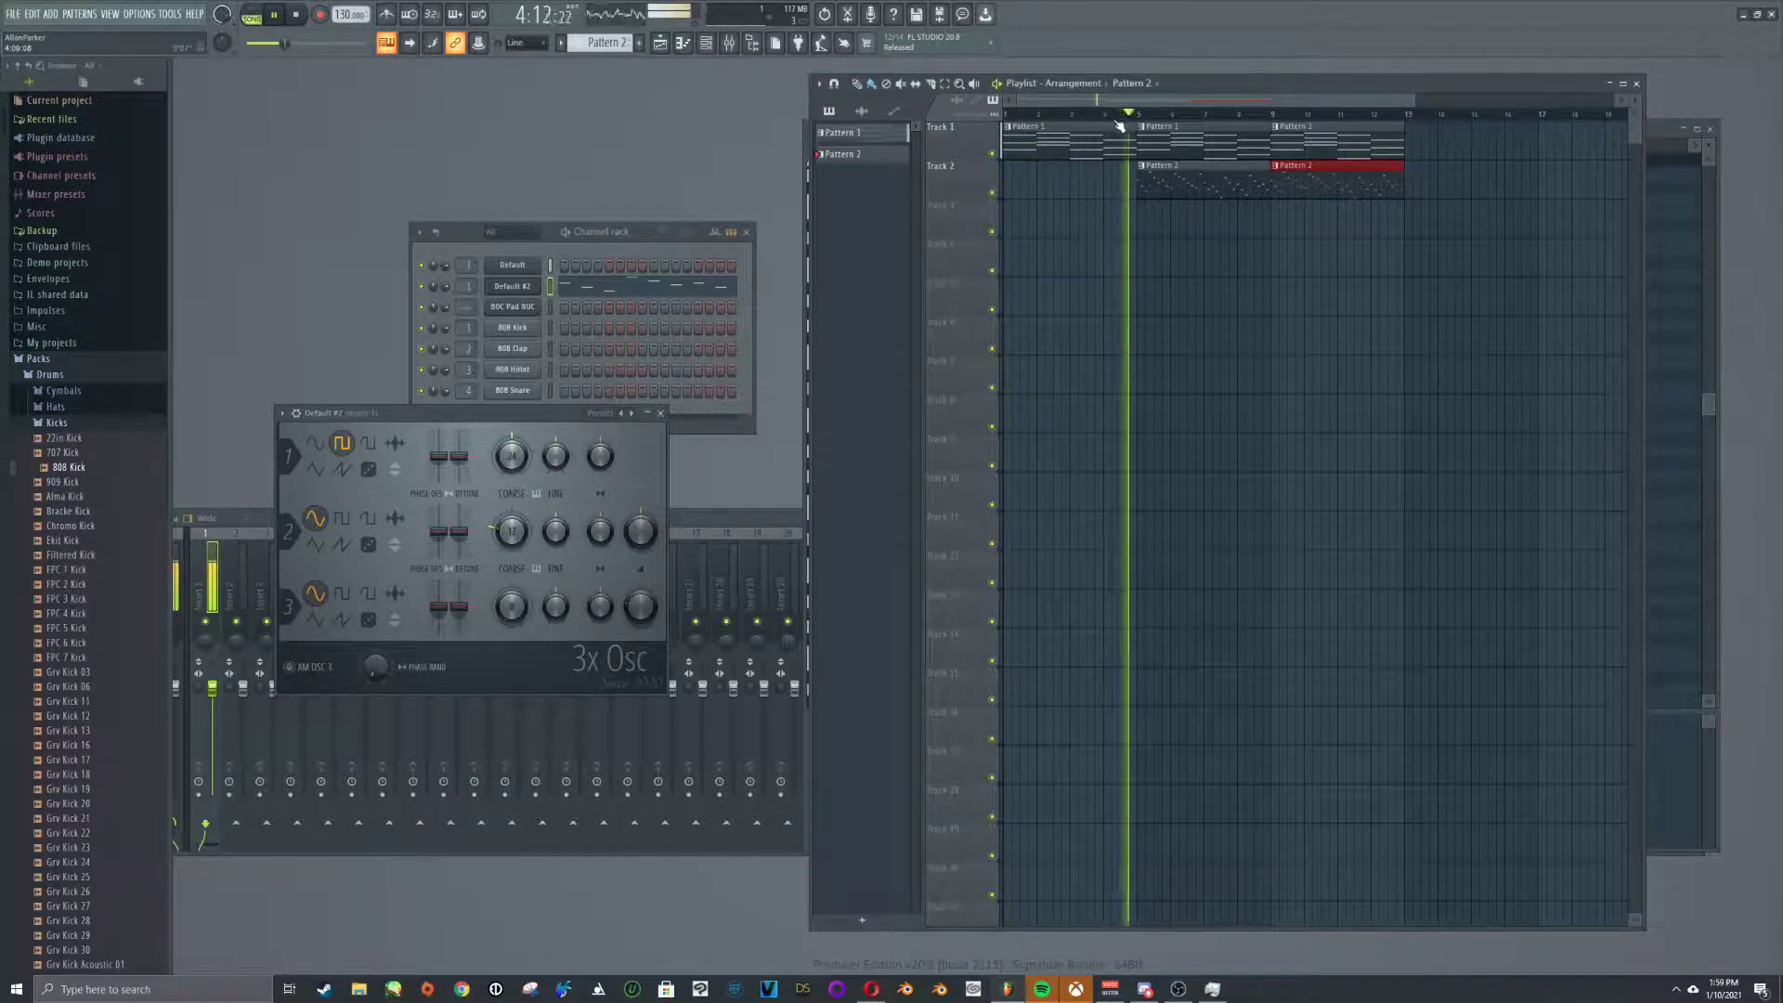
click(317, 469)
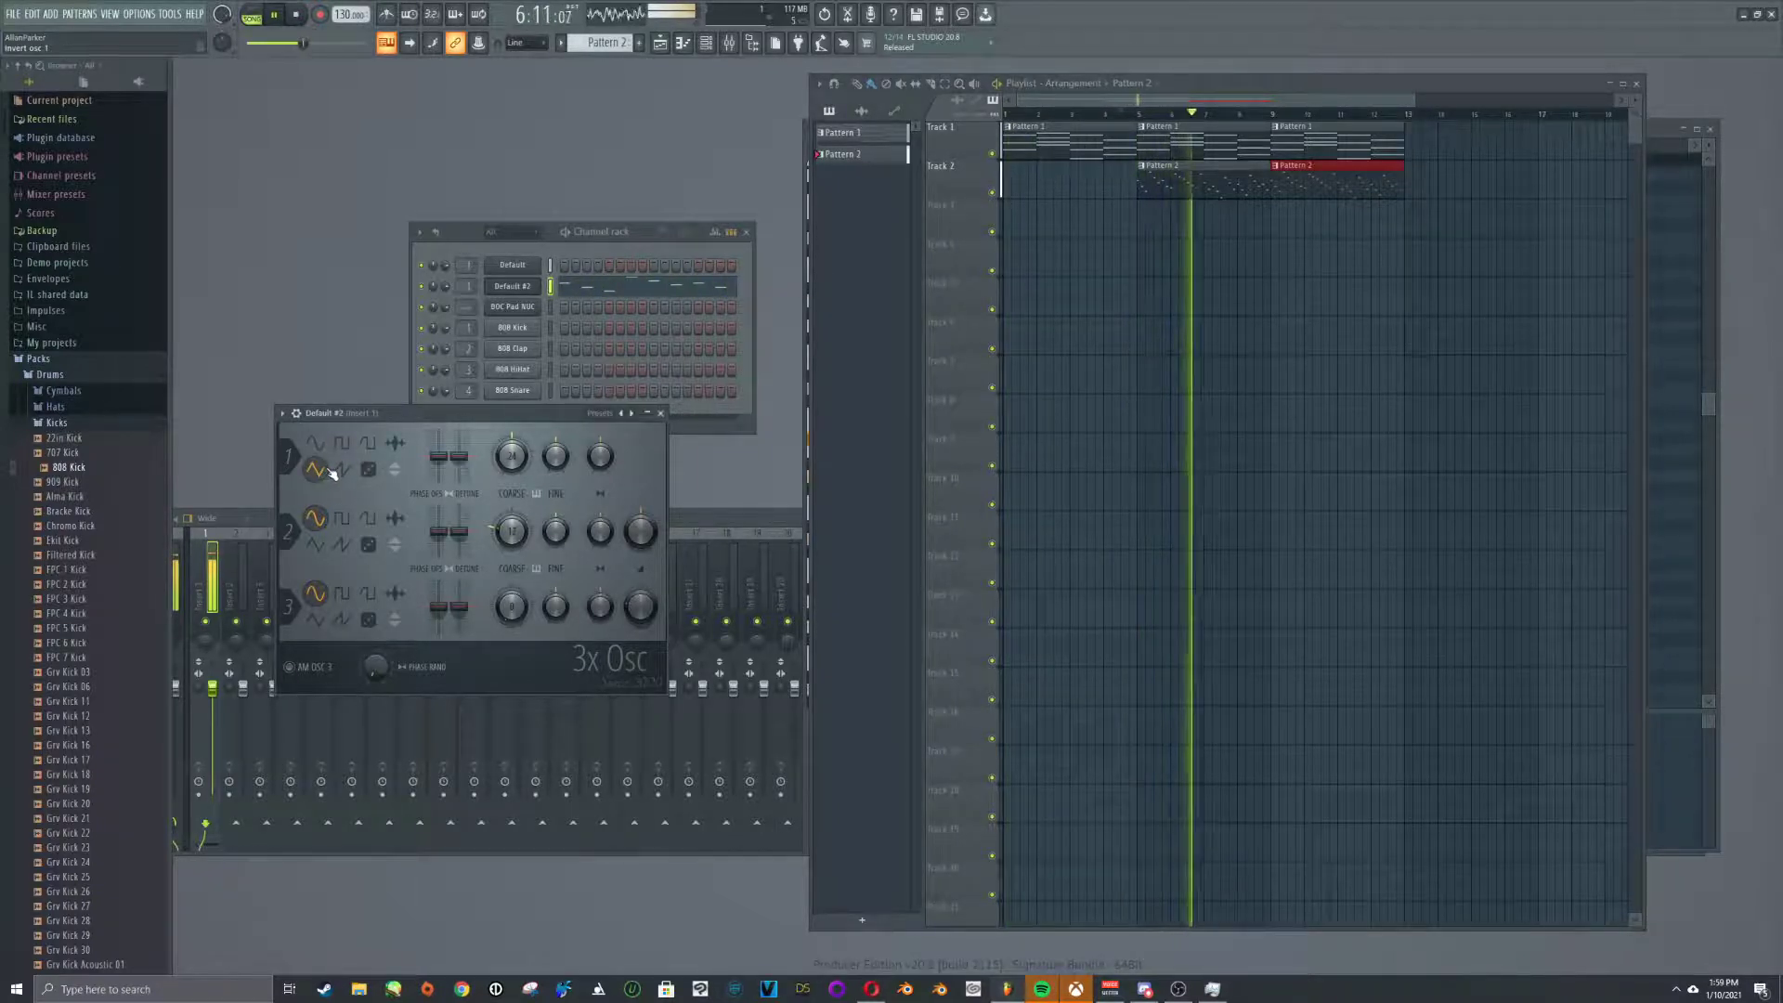
Open the Default channel's chords from Pattern 1 in the piano roll and transpose all of them down one octave
right_click(537, 264)
click(595, 266)
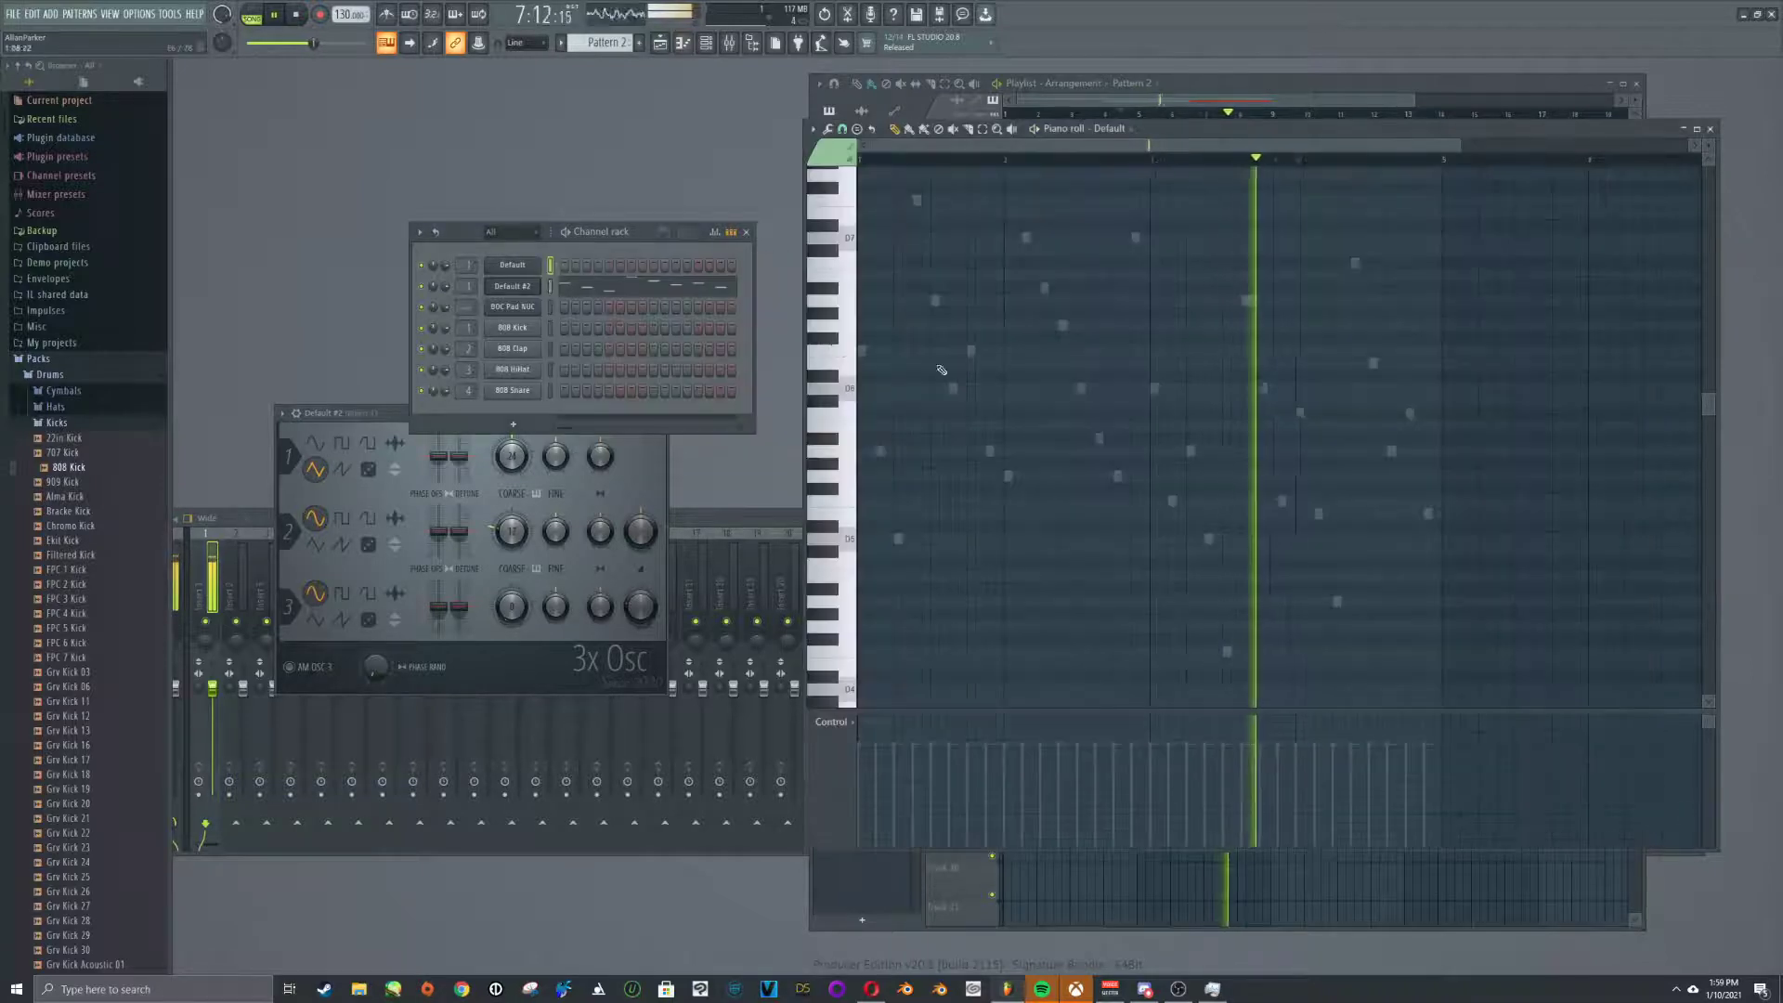
scroll(602, 49, down, 1)
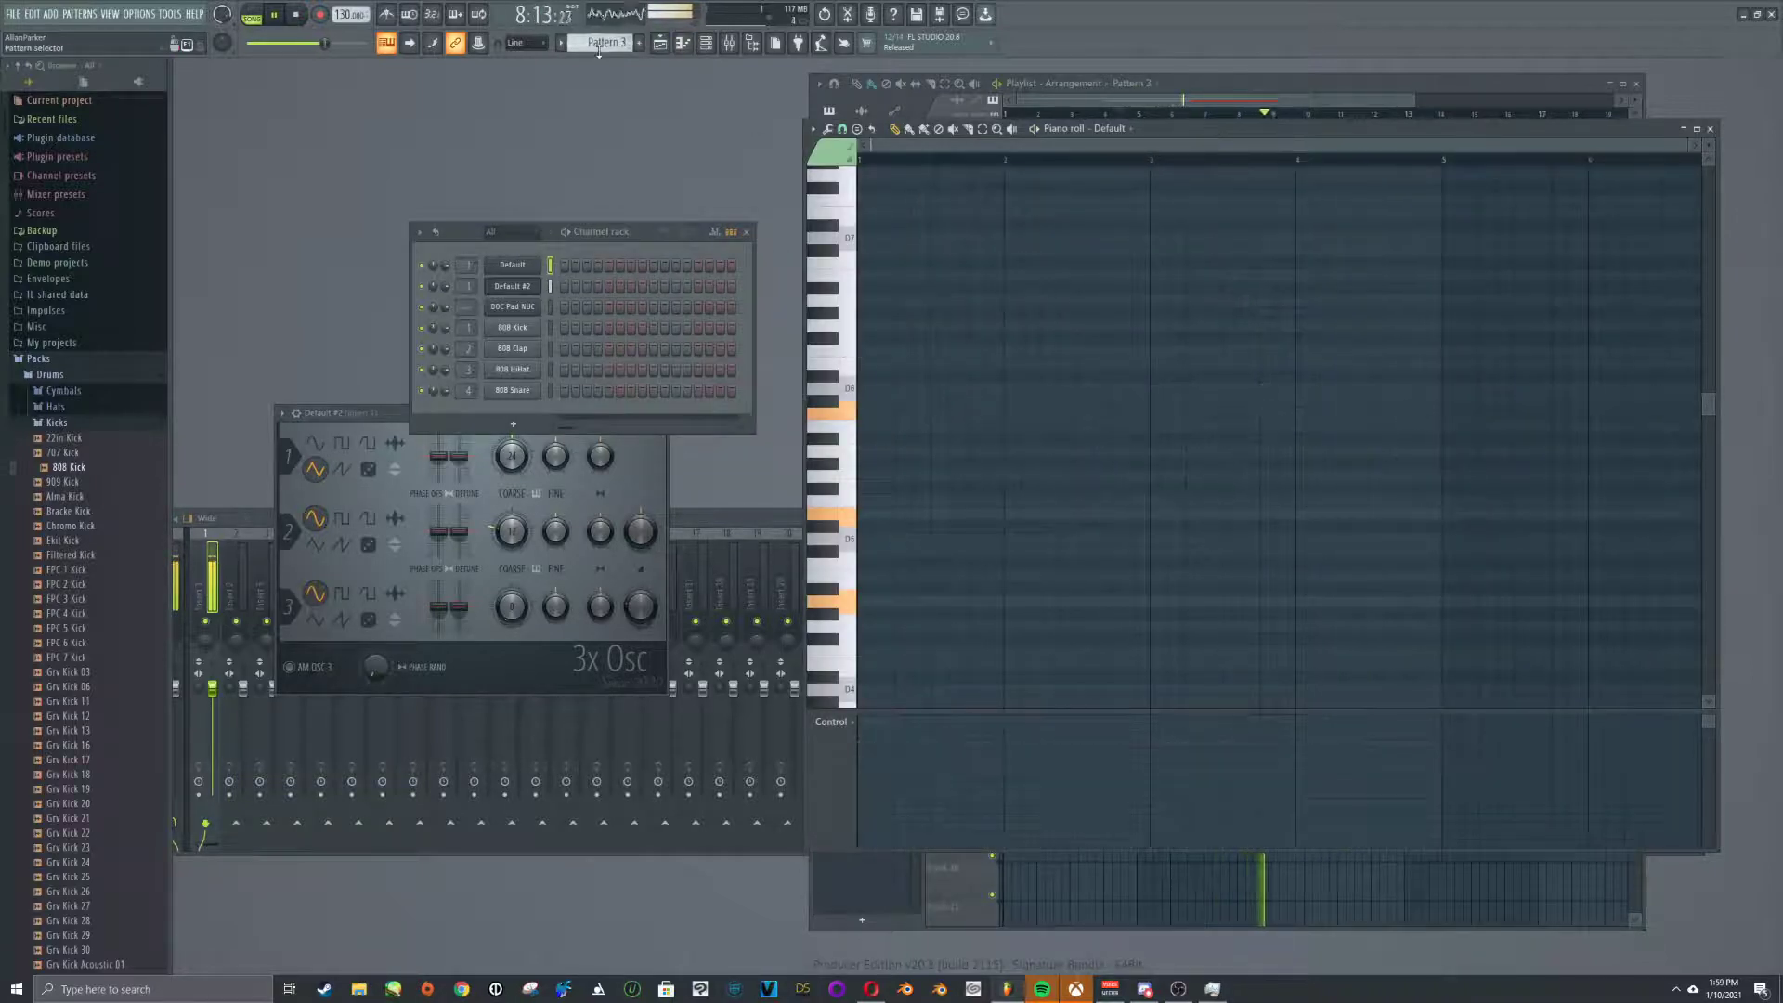
scroll(599, 52, up, 2)
right_click(537, 264)
click(599, 266)
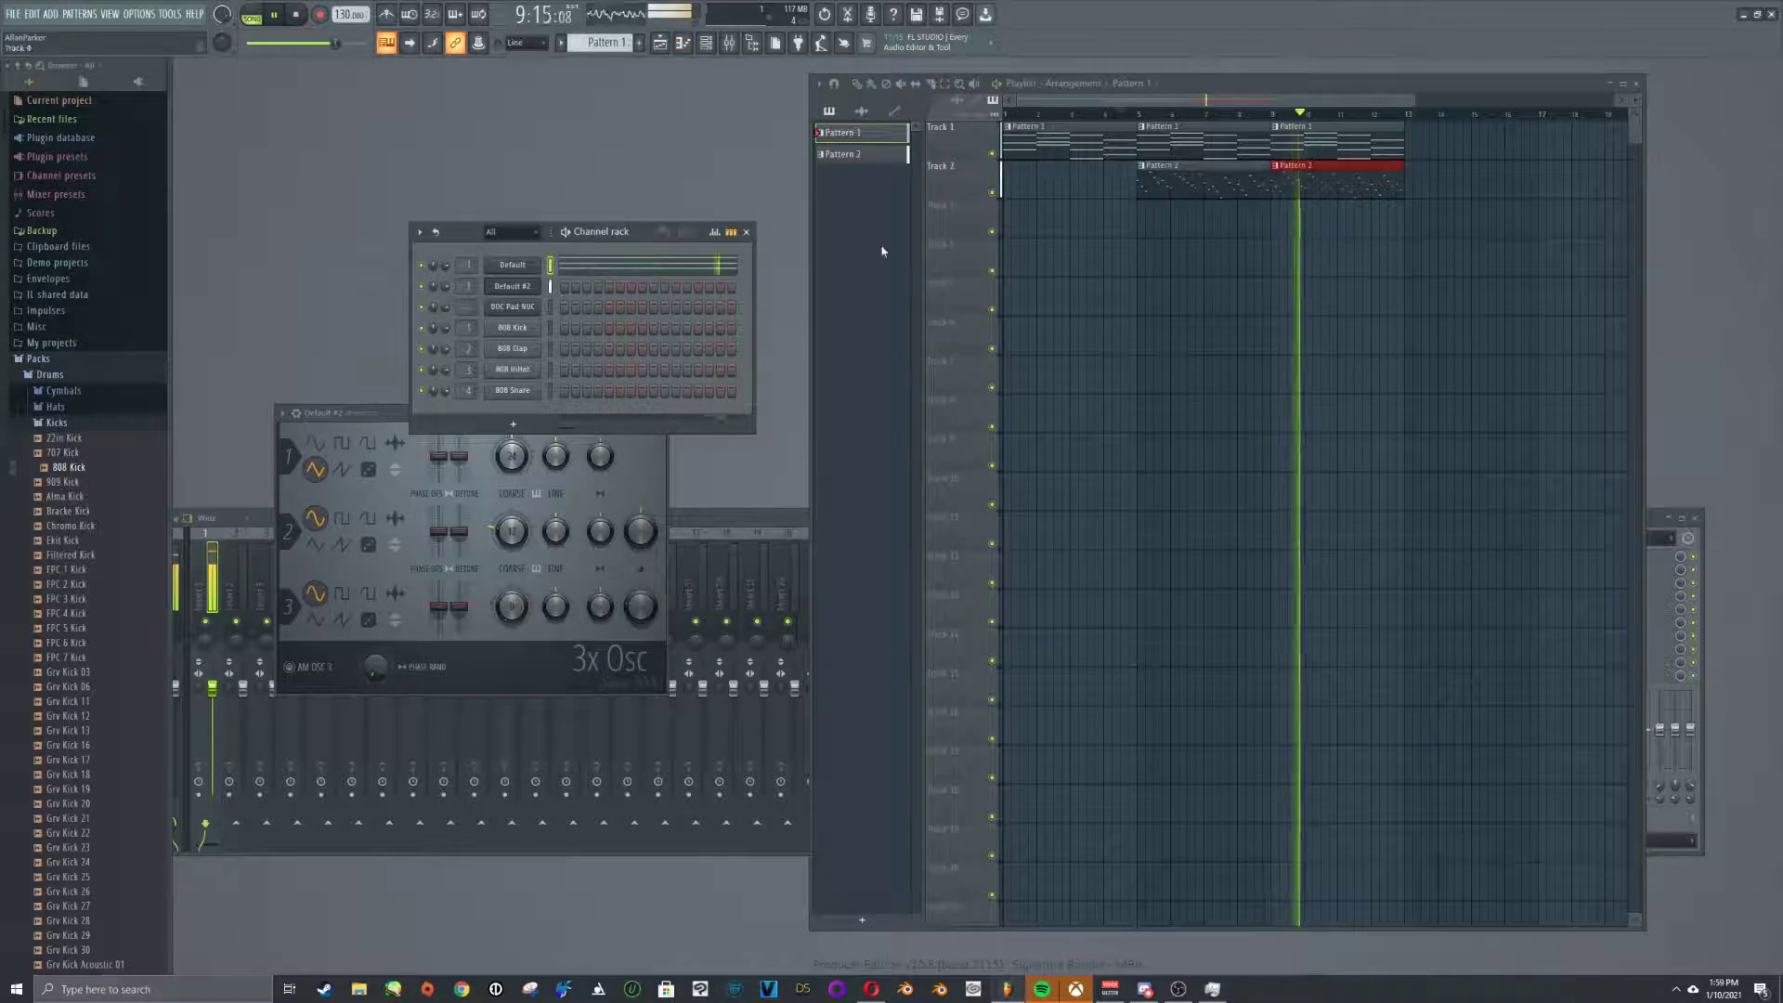
right_click(538, 265)
click(596, 267)
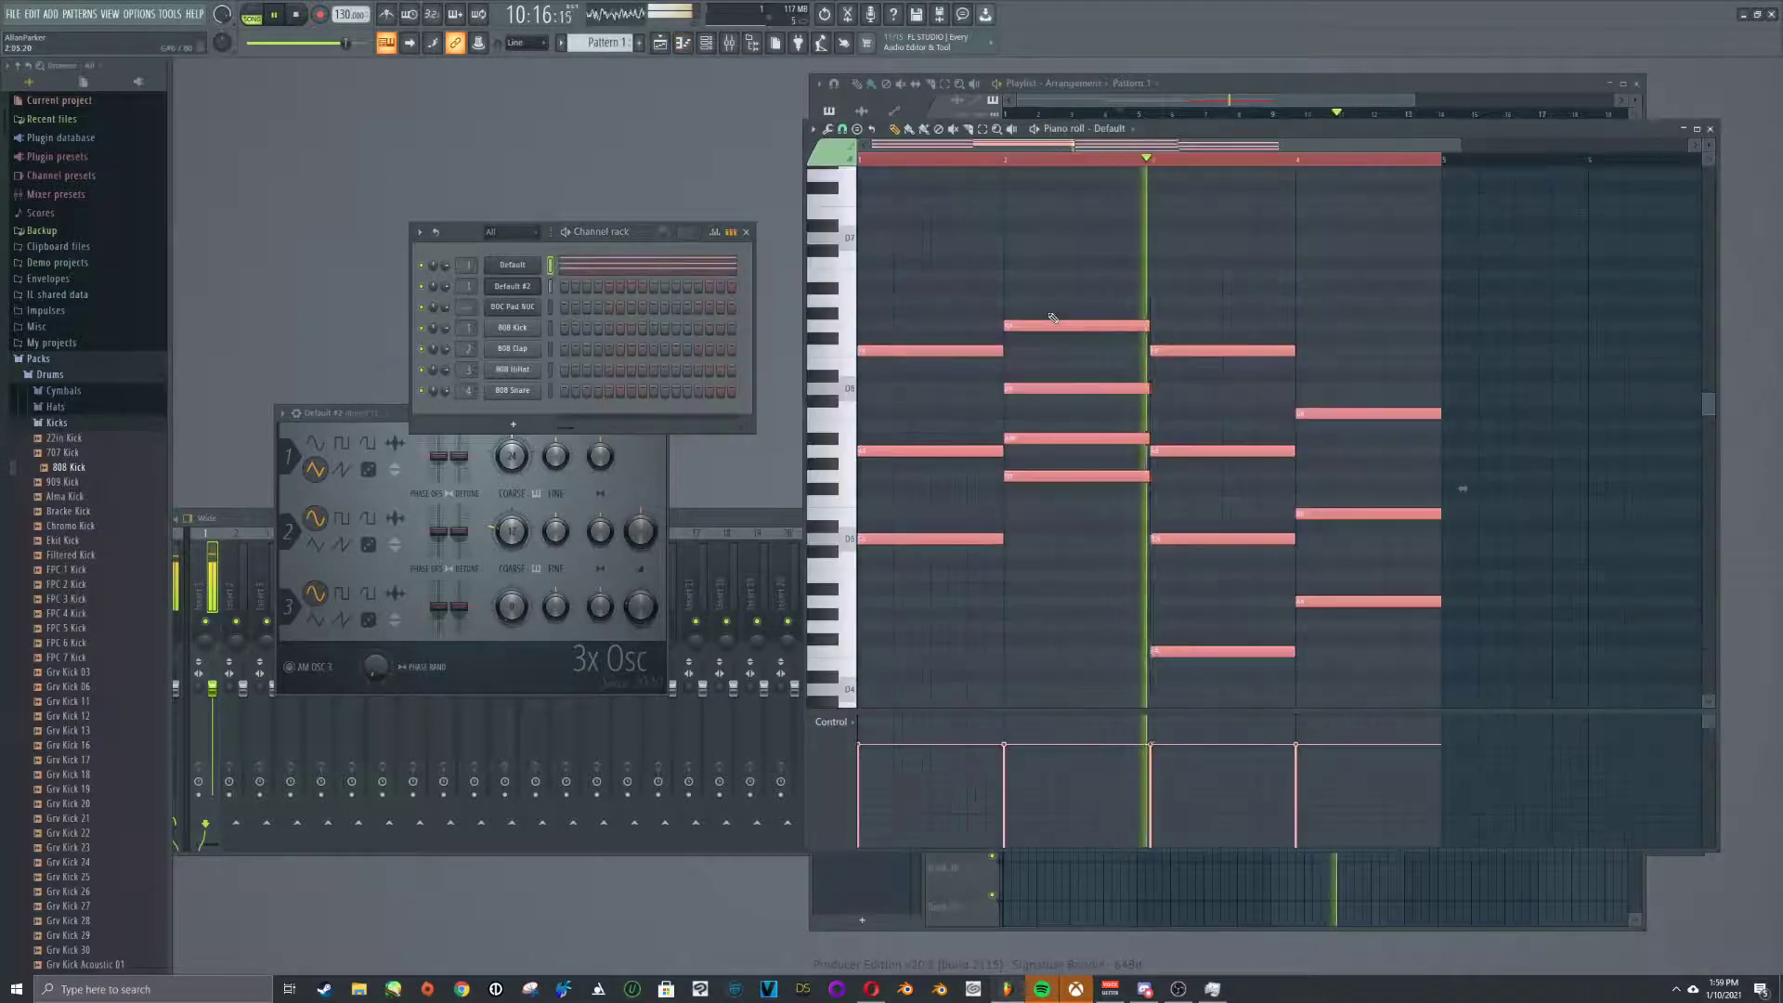
key(ctrl+Down)
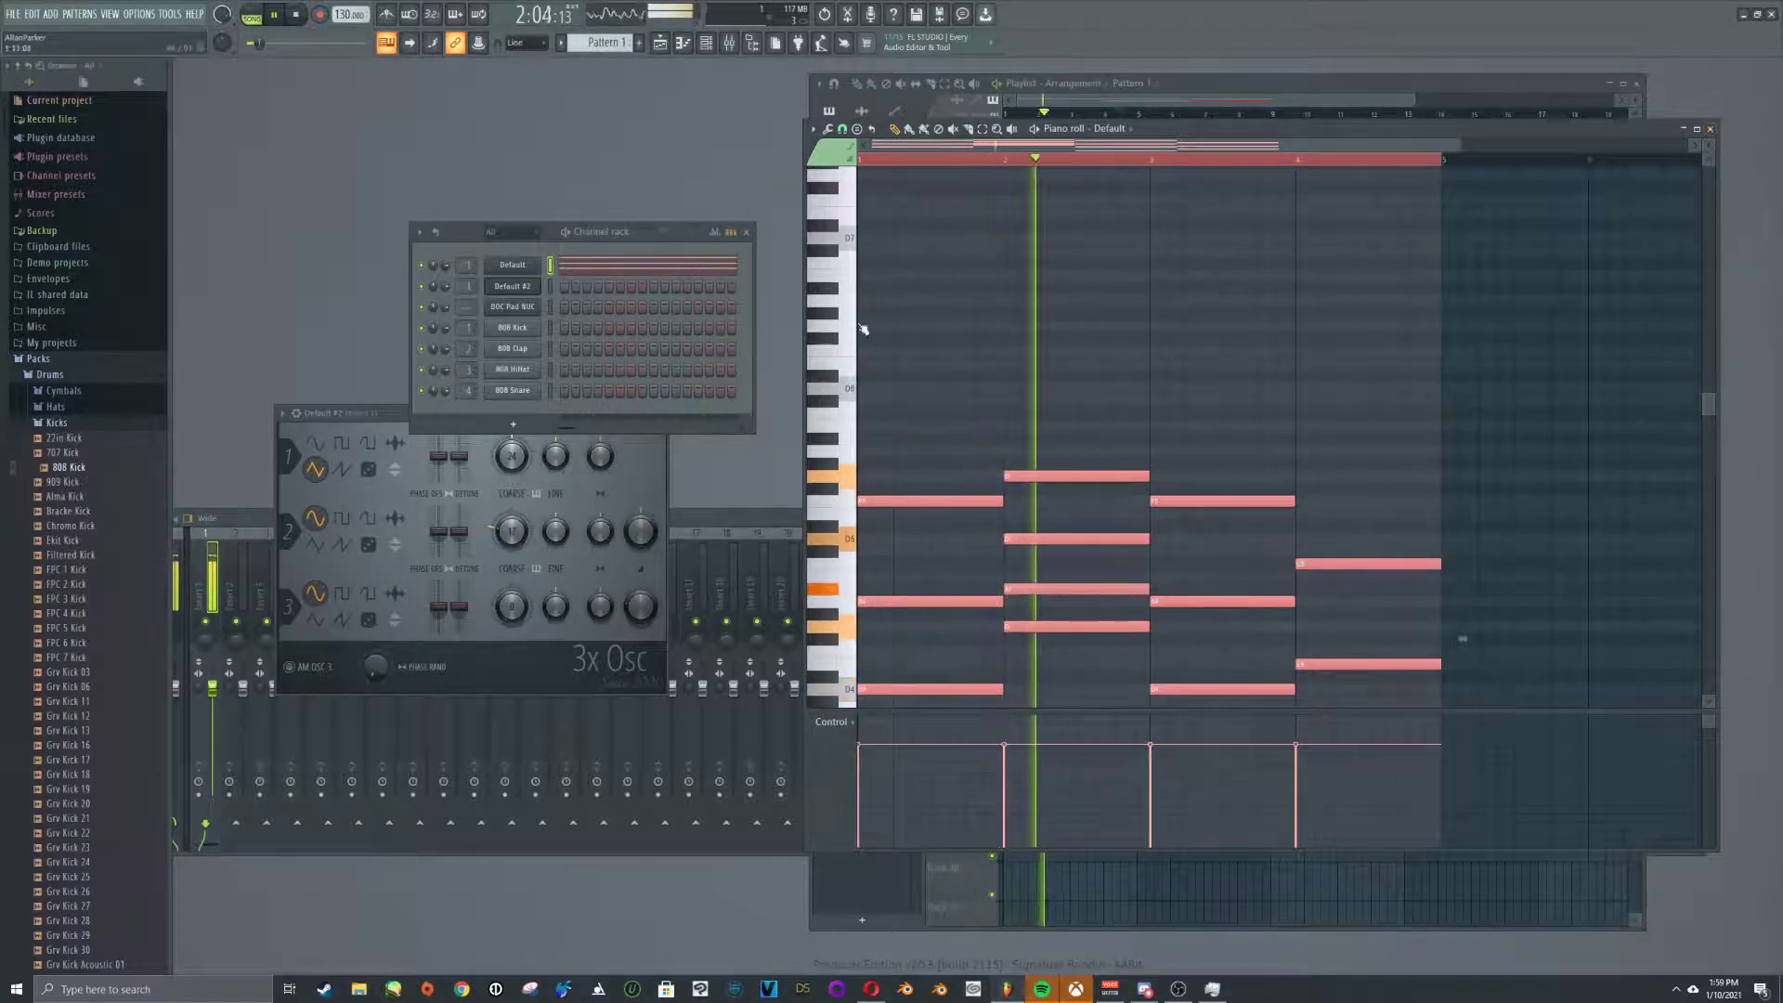
Enable AM OSC 3 on the Default chord synth with a square wave for oscillator 3, close the piano roll and stop playback
click(291, 667)
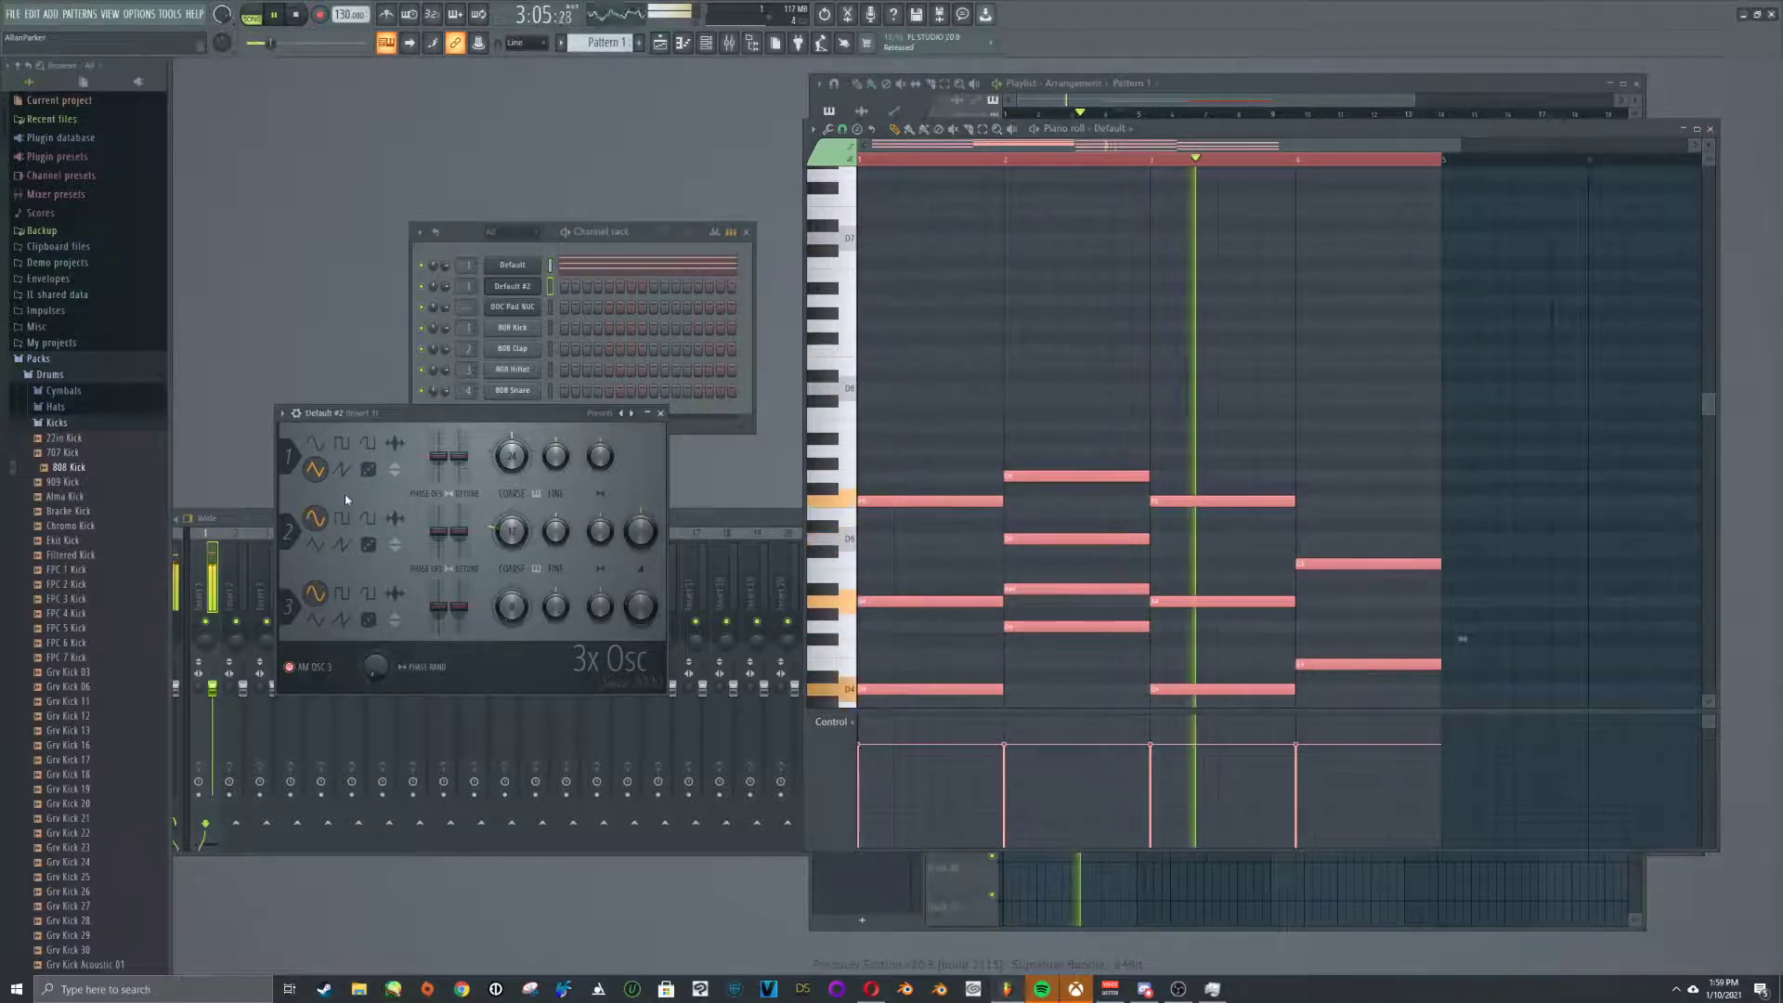
click(291, 668)
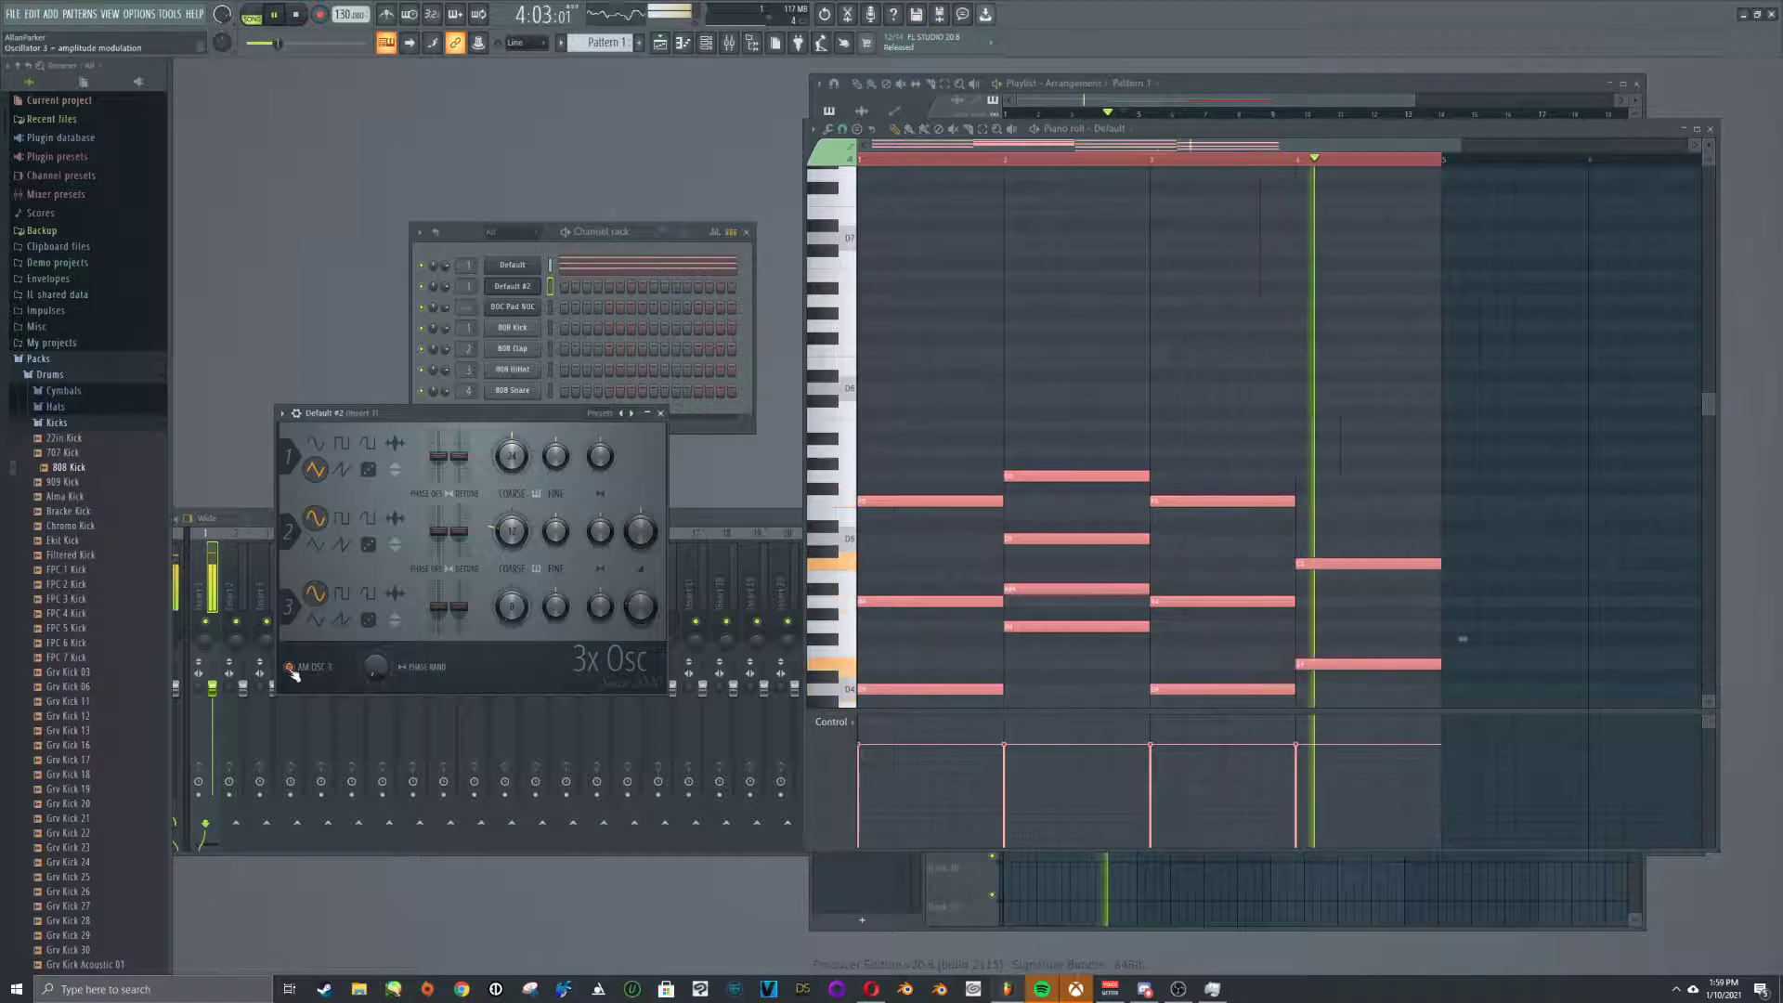
click(513, 264)
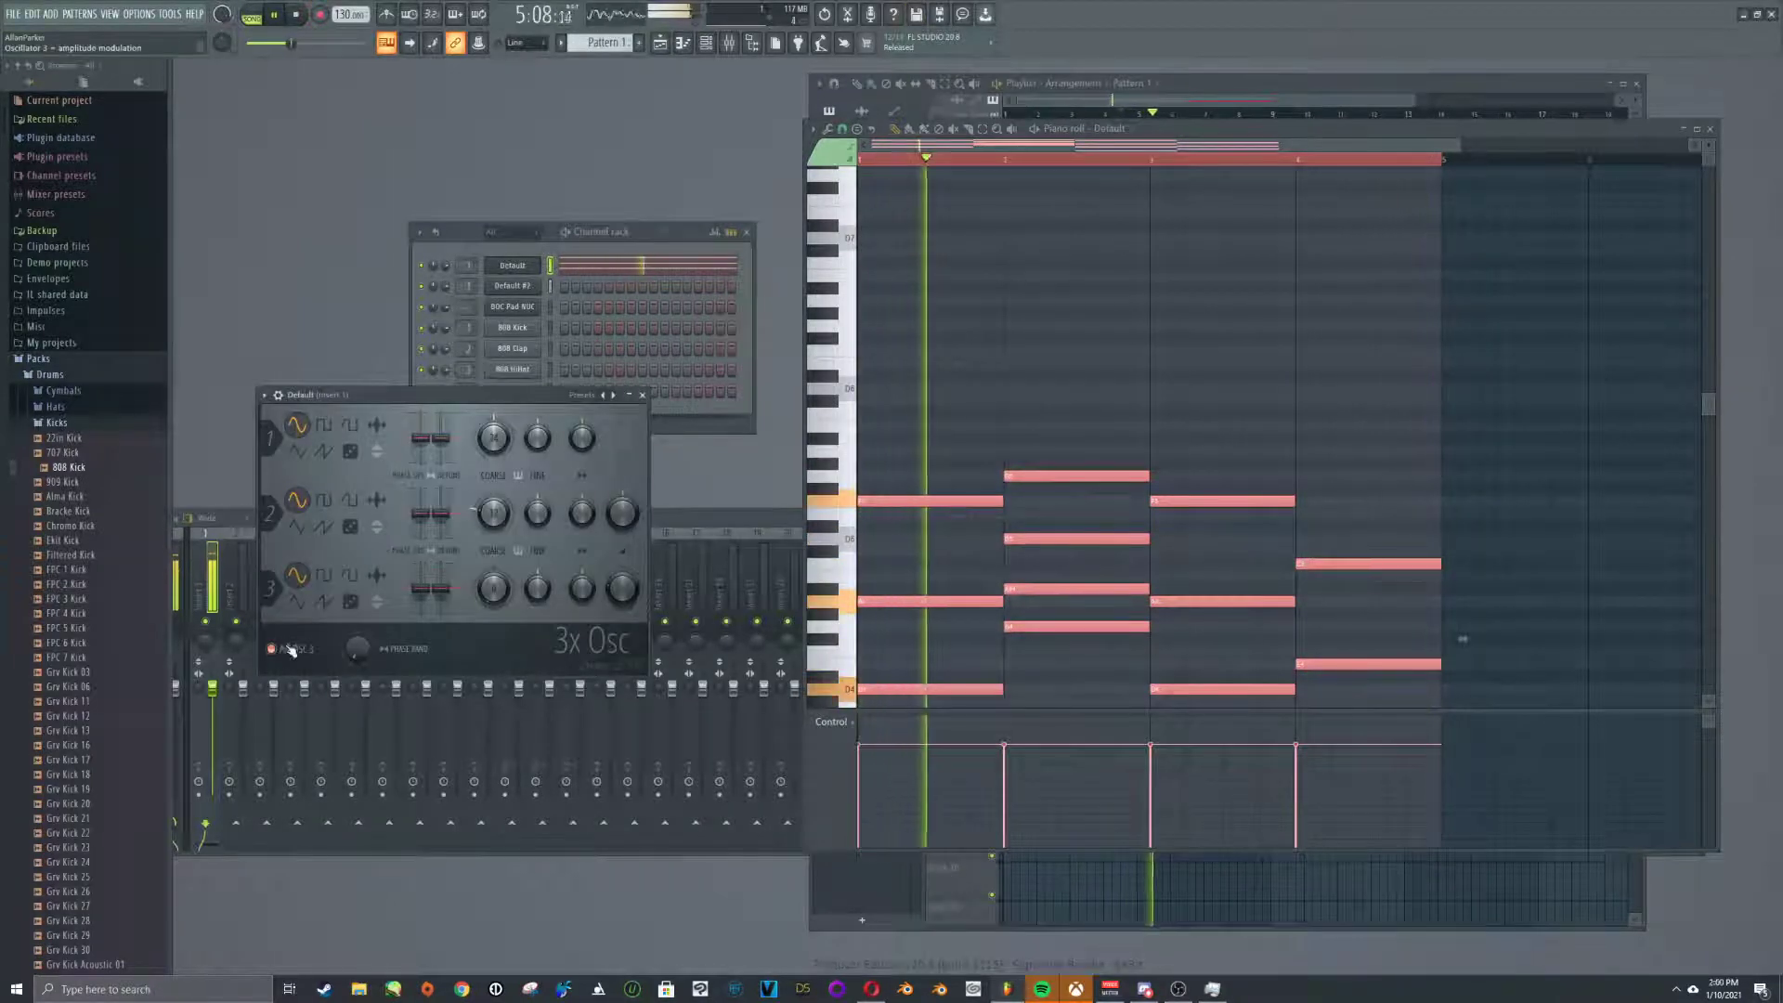
click(323, 575)
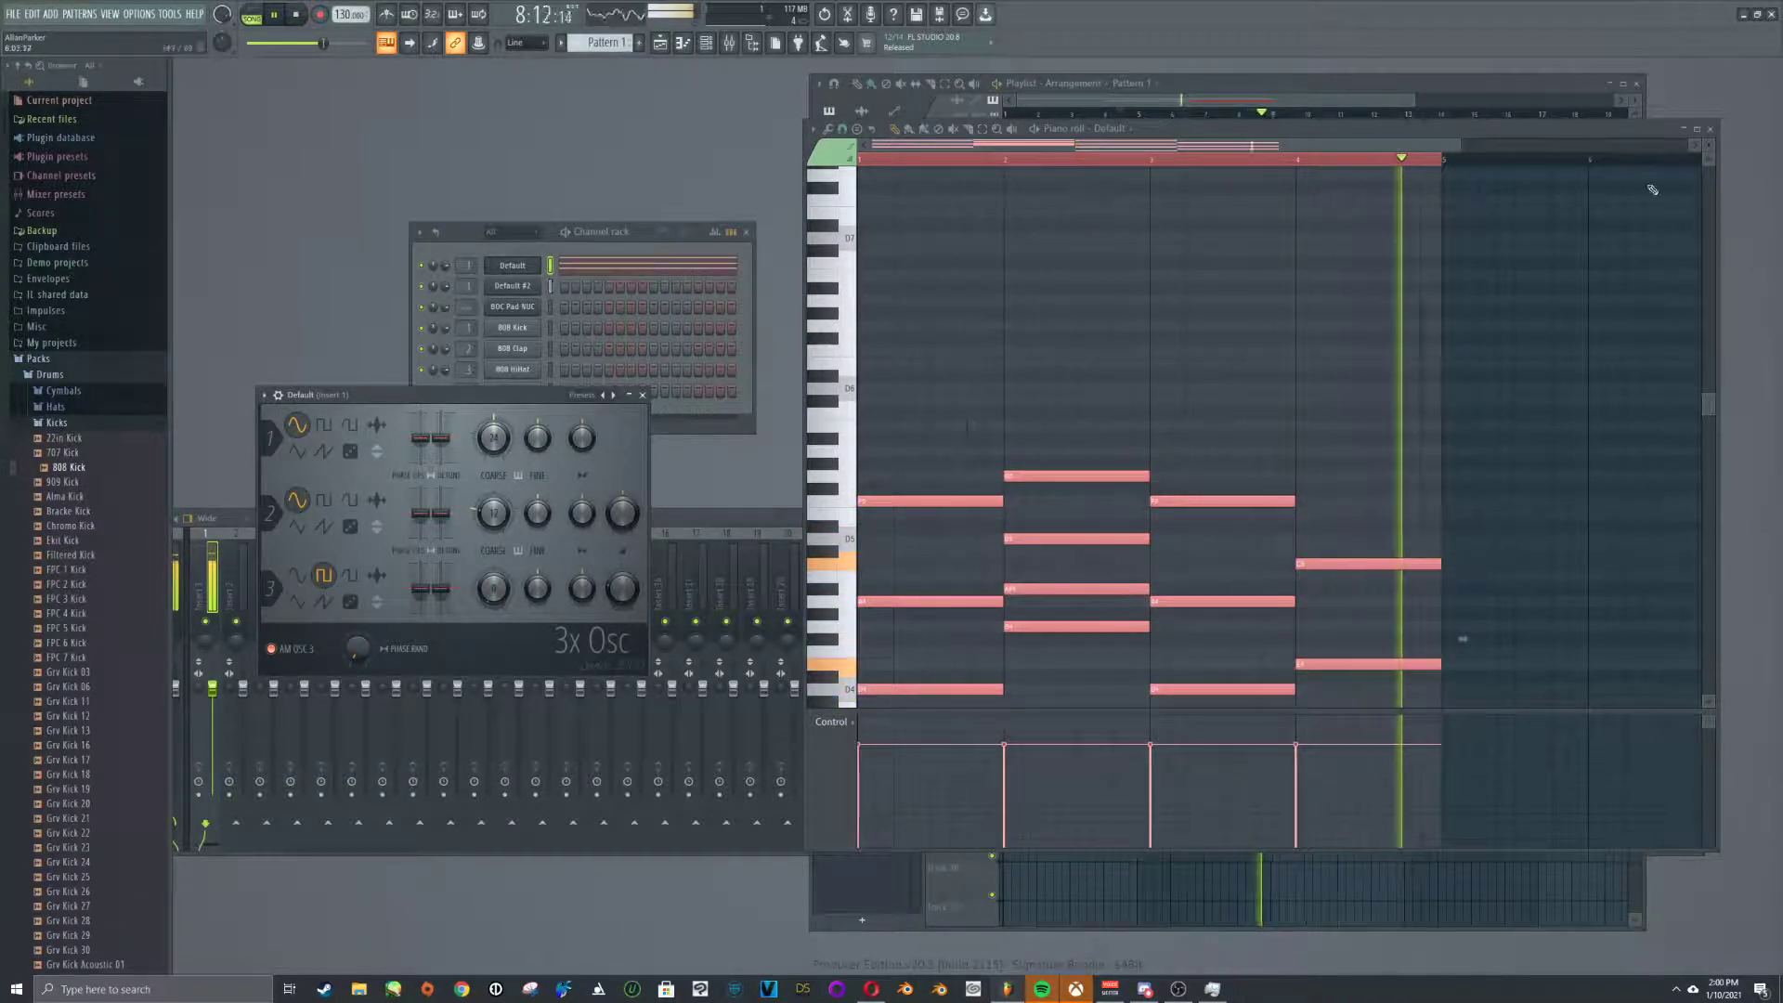
click(1711, 130)
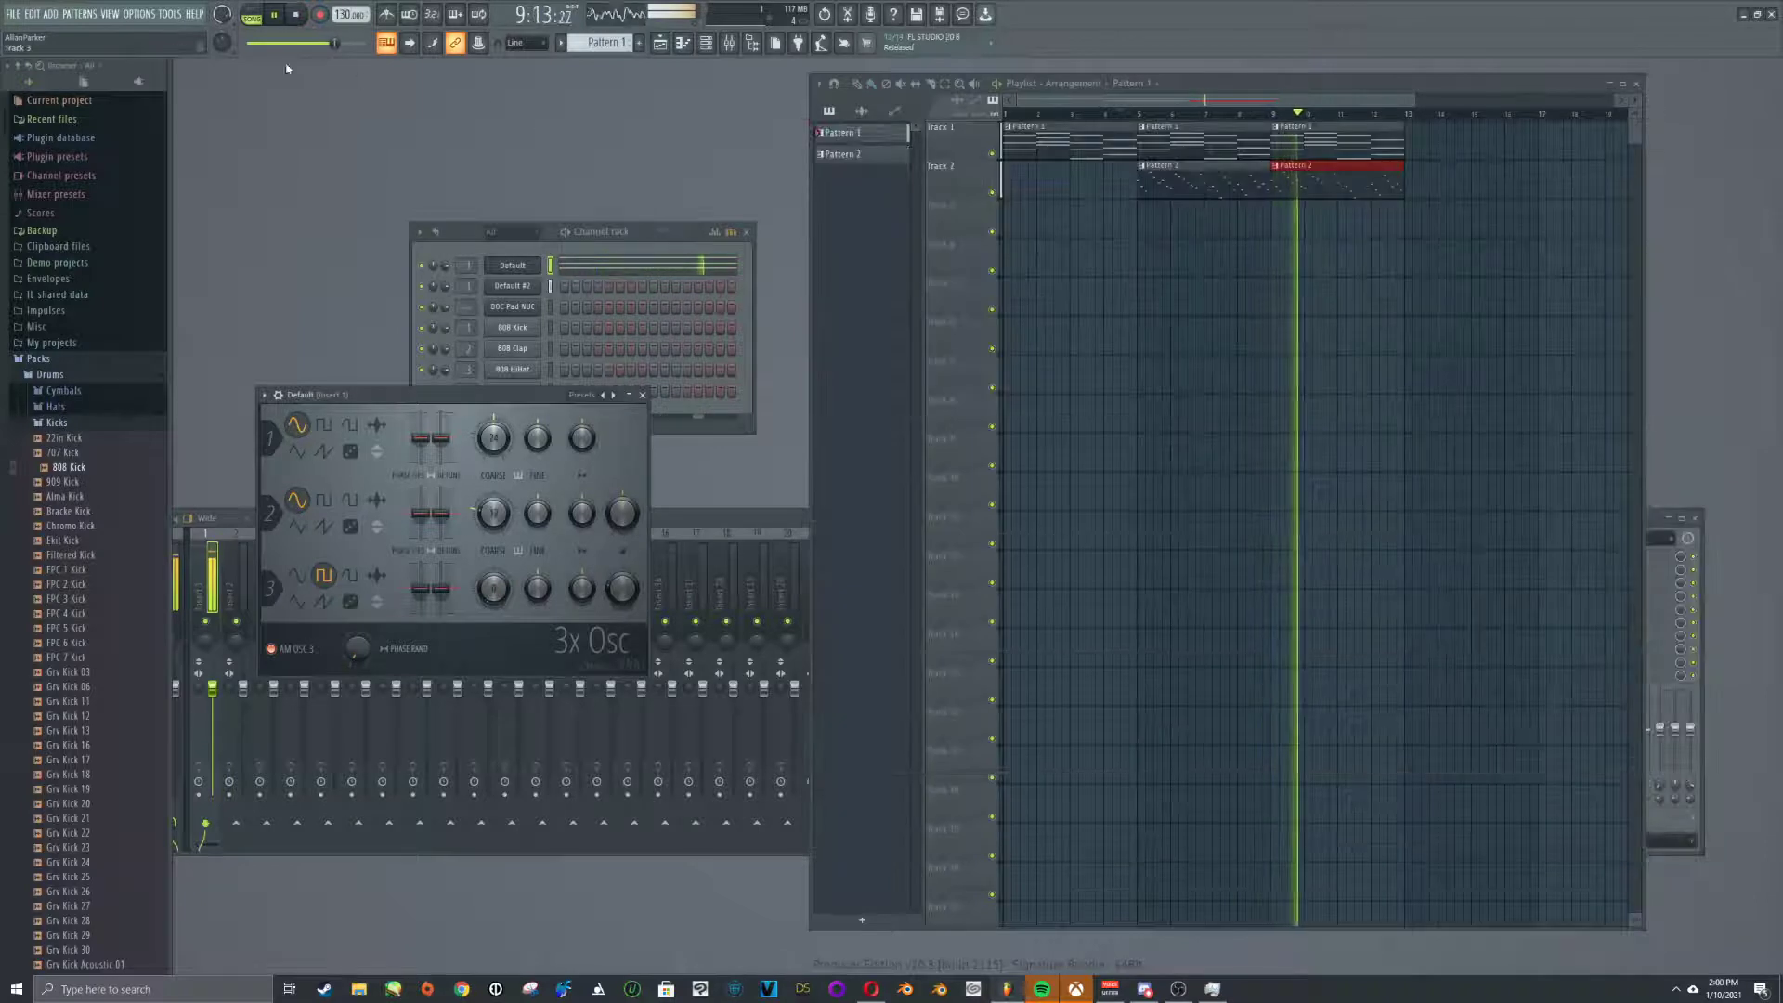
click(297, 16)
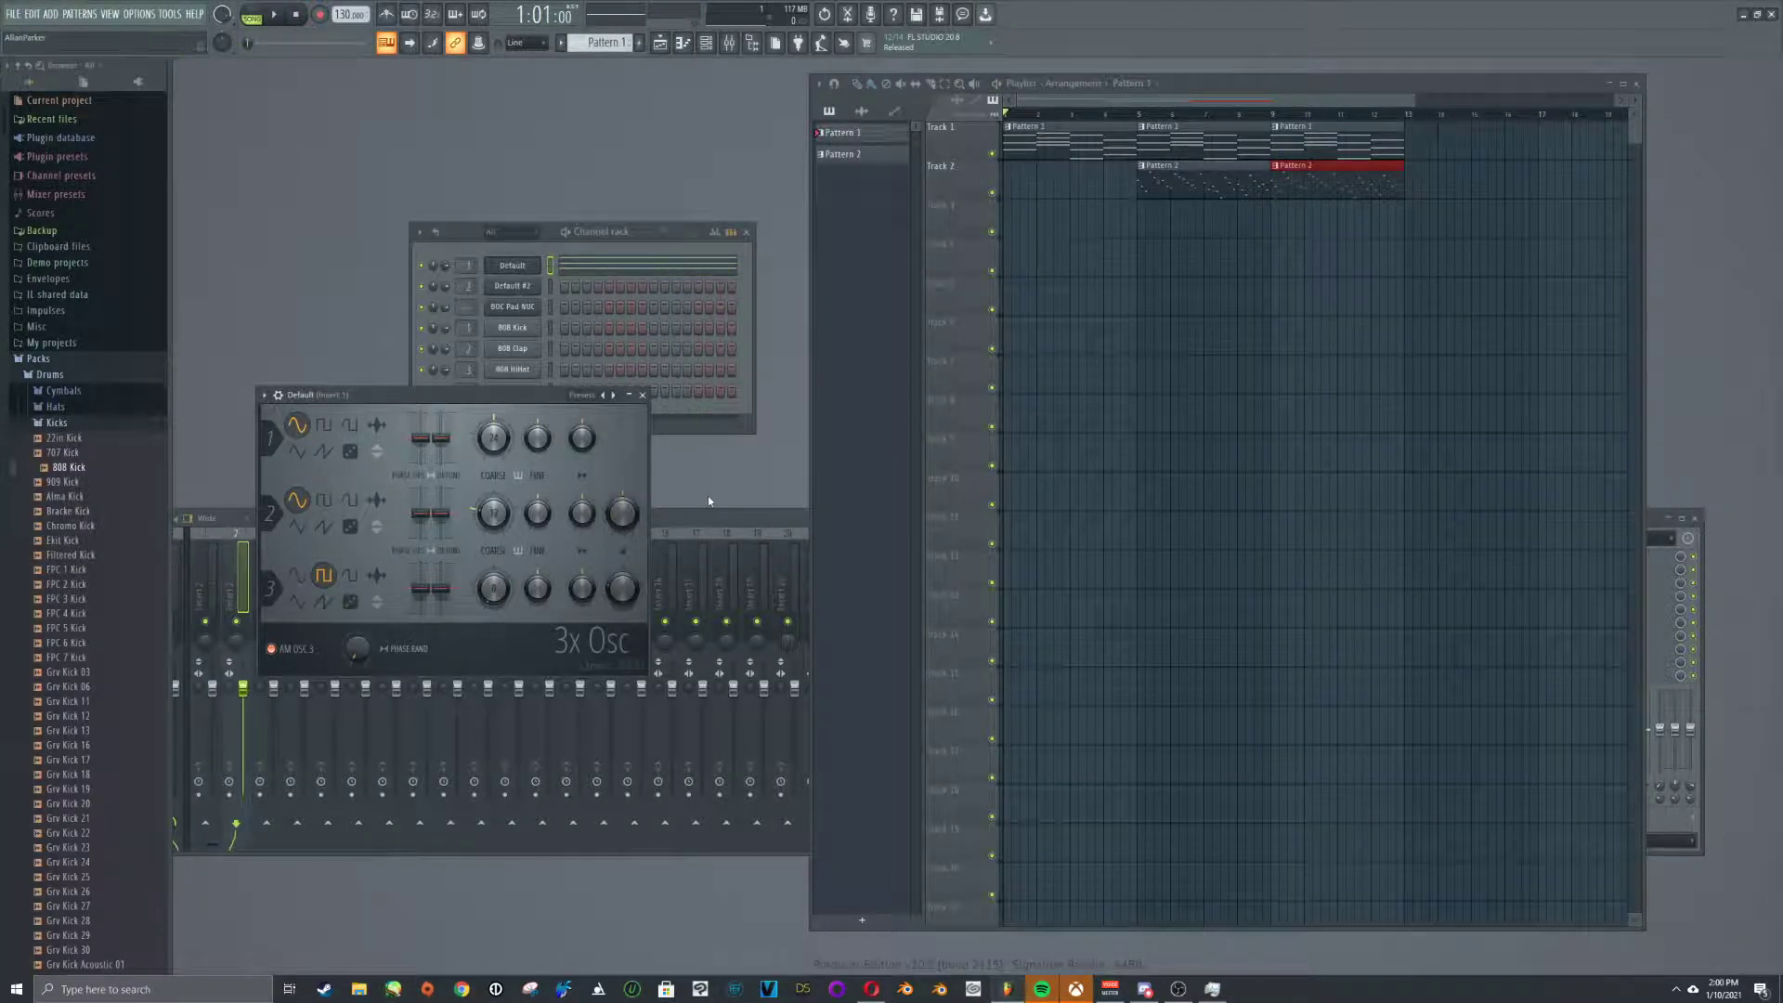
Minimize the synth, move the mixer into view, and load Fruity Limiter in compressor mode on Insert 1's first effect slot
click(655, 537)
click(628, 396)
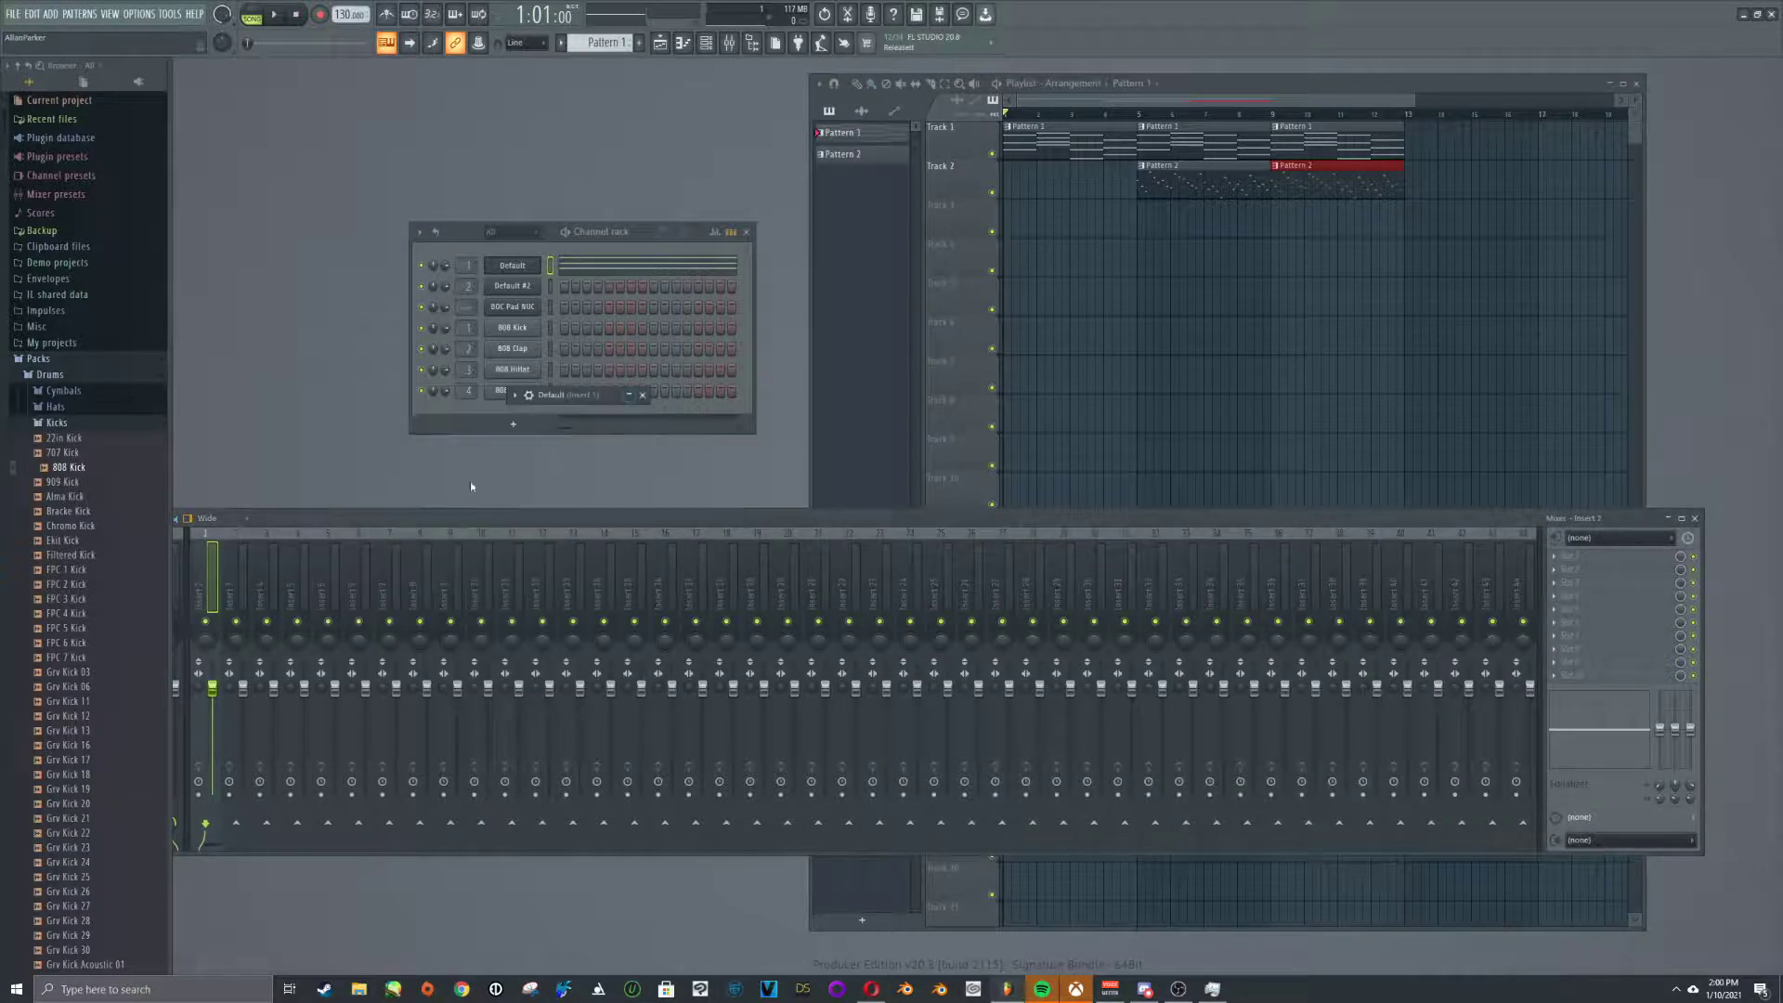
drag(506, 517, 604, 497)
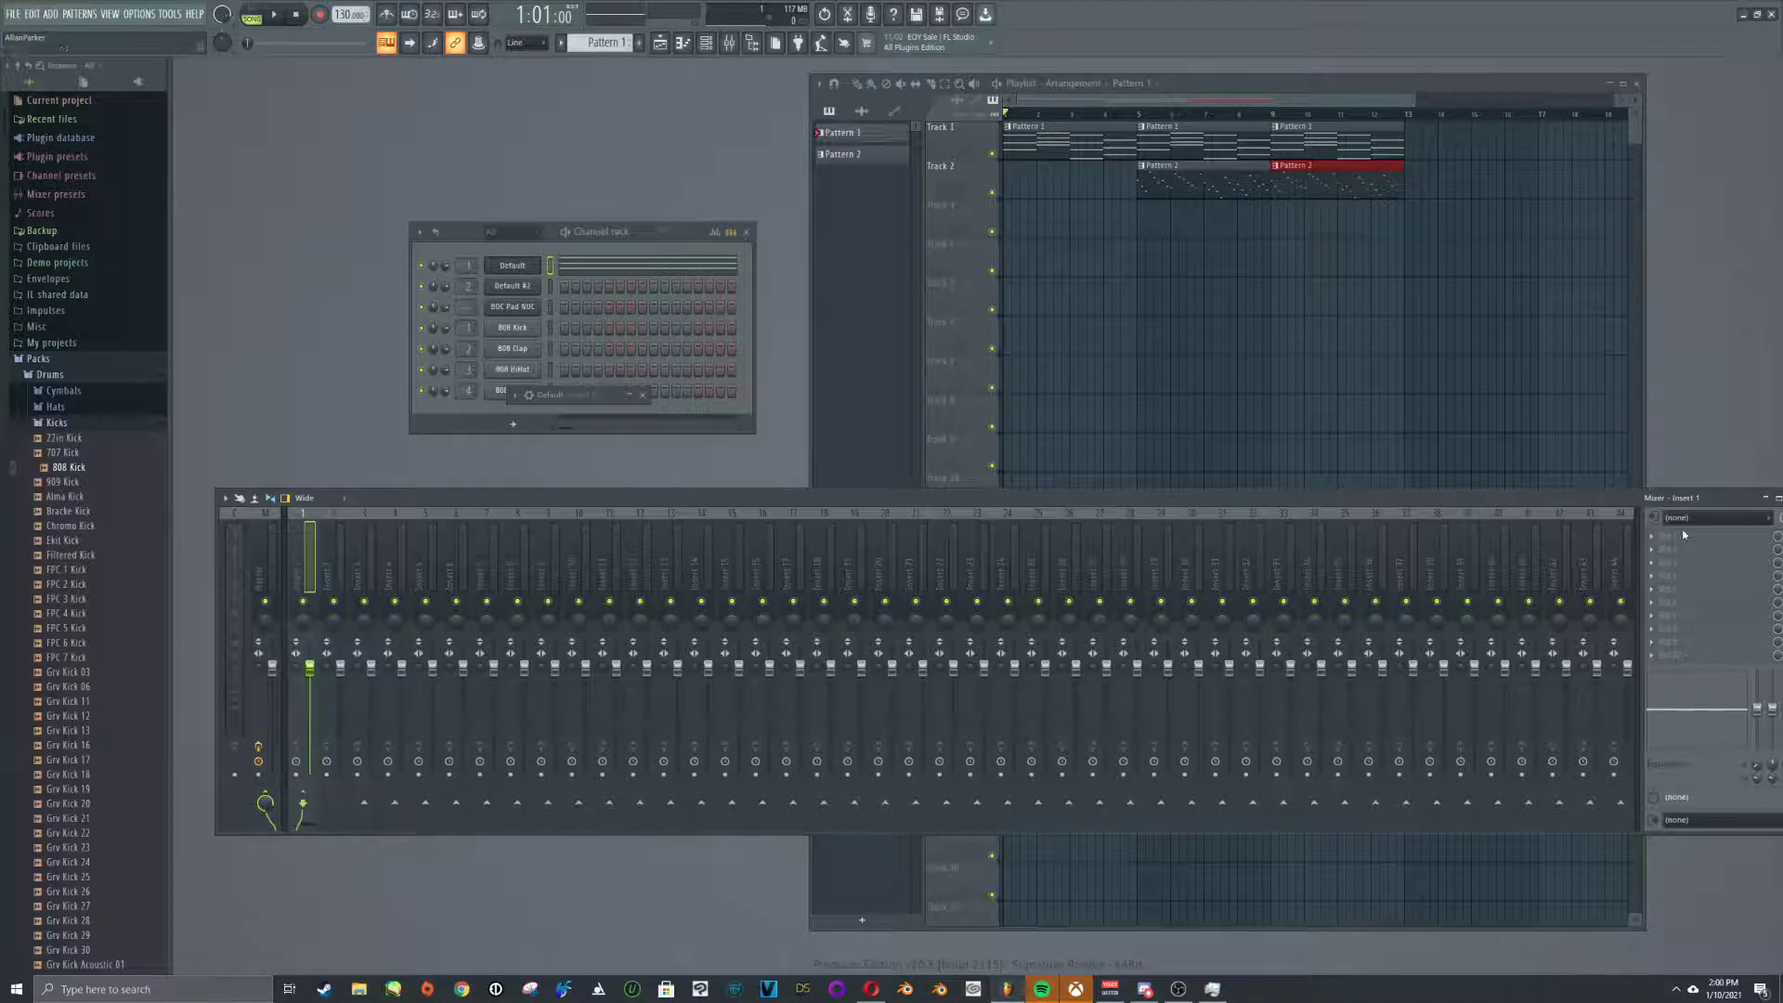
click(1652, 538)
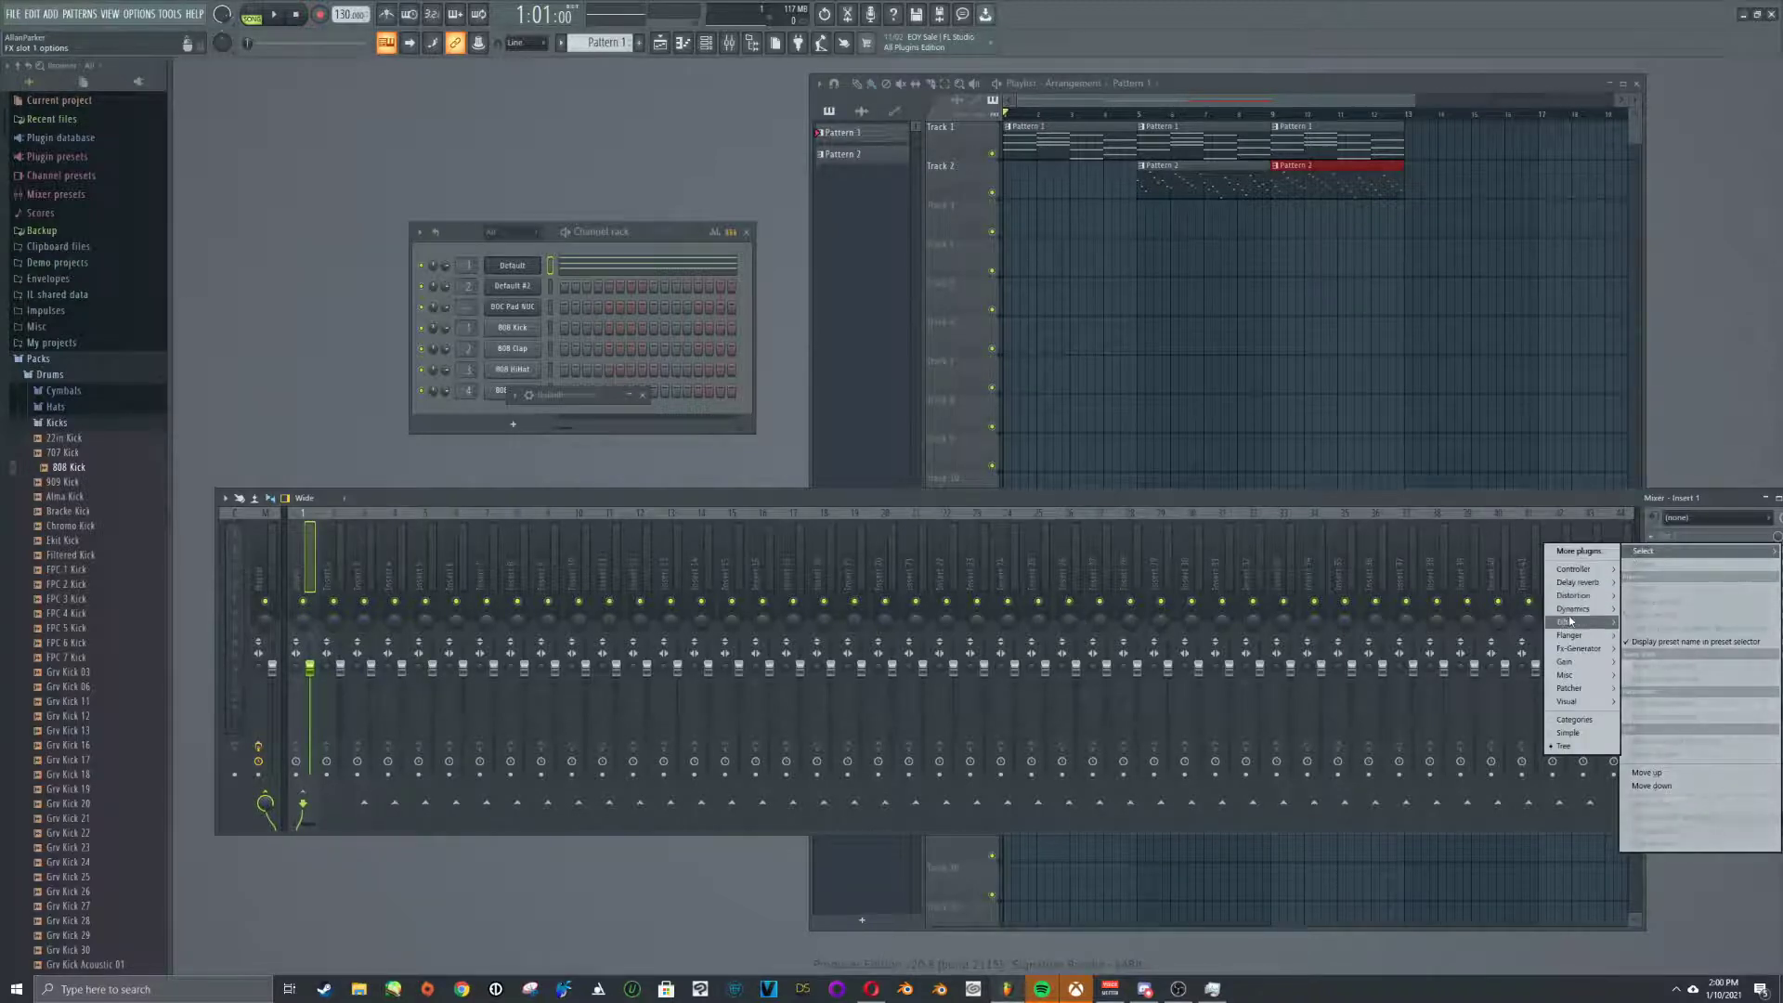
mouse_move(1569, 614)
click(1477, 623)
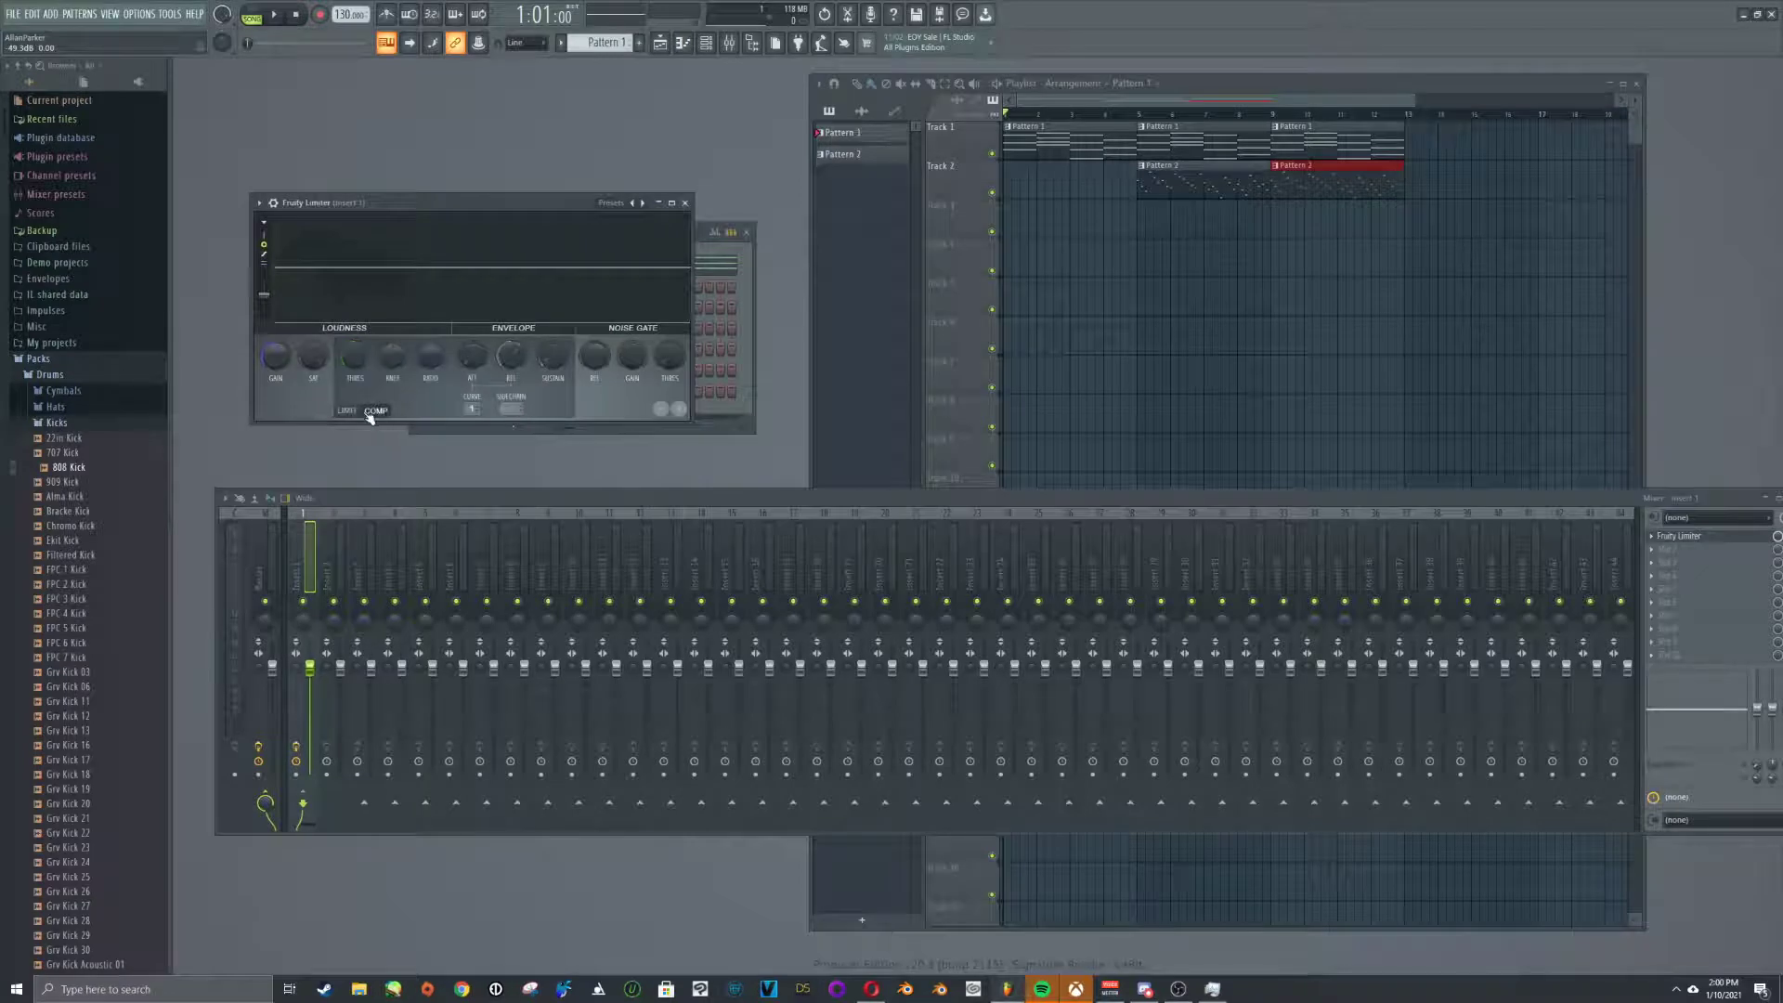
Play the arrangement from around bar 4, lowering the limiter's compression threshold and raising its ratio
click(1125, 118)
click(273, 16)
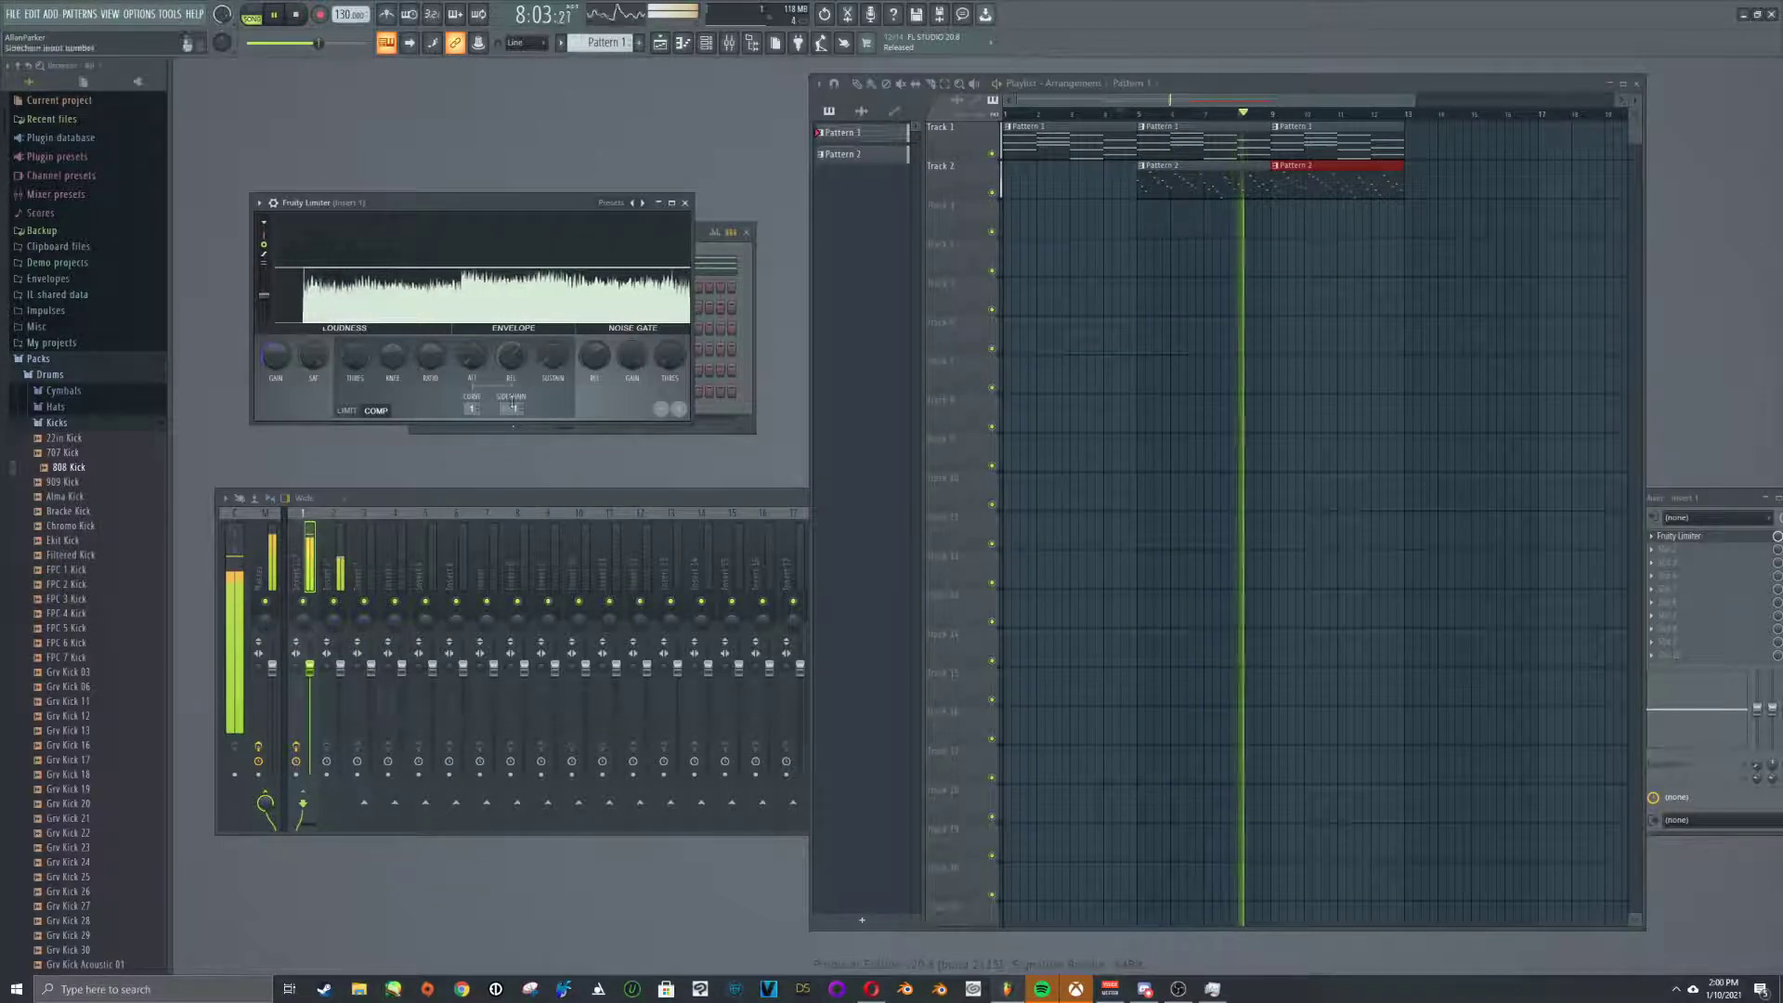
drag(357, 359, 357, 434)
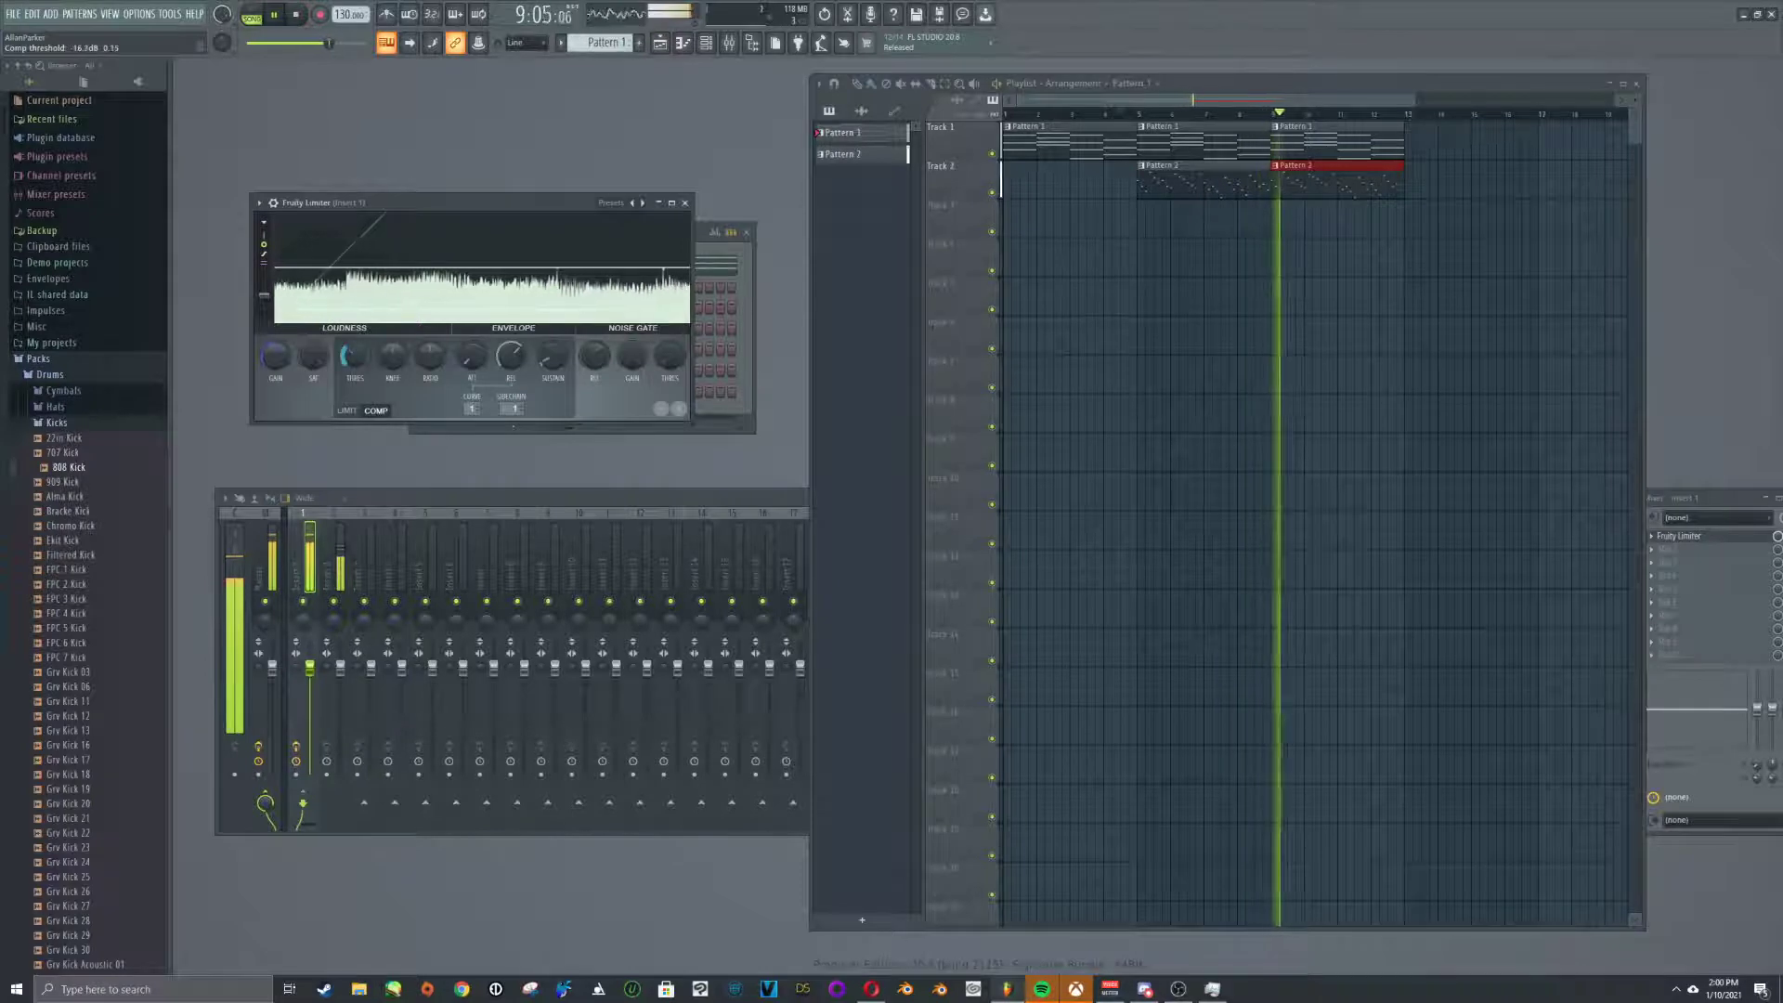
drag(431, 357, 427, 296)
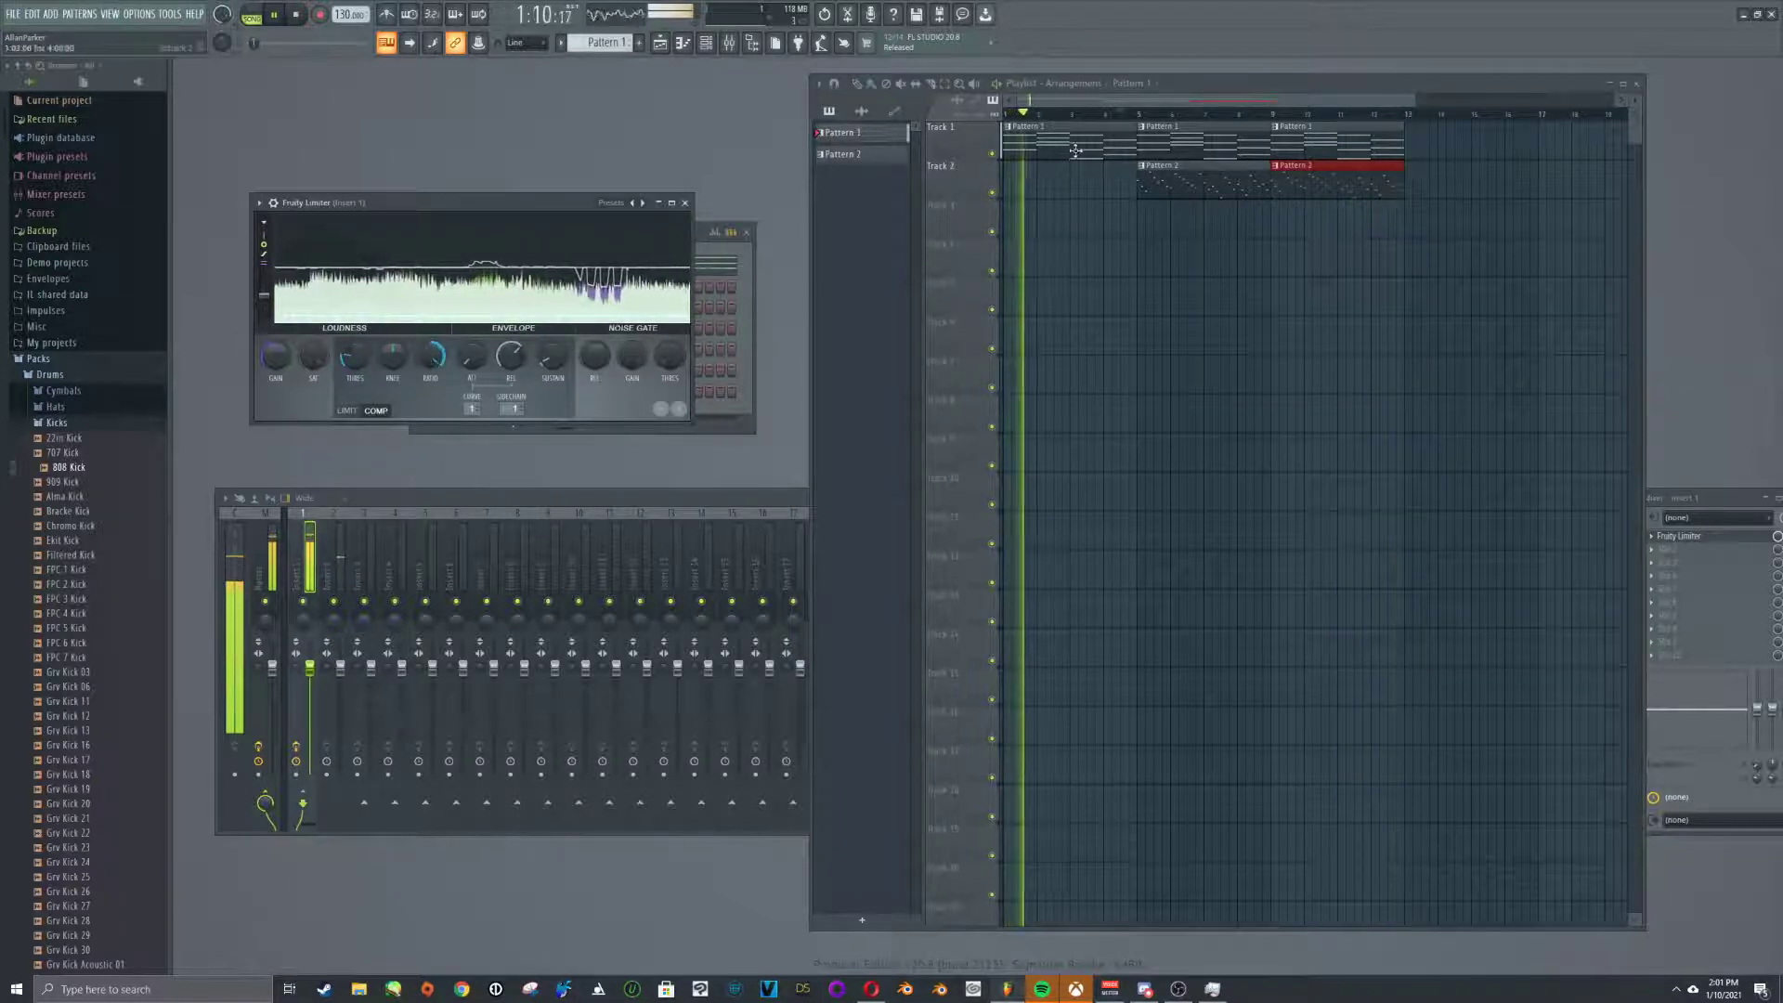
Replay from bar 5 and reduce the compressor's knee, easing the compression ratio back slightly
click(1143, 116)
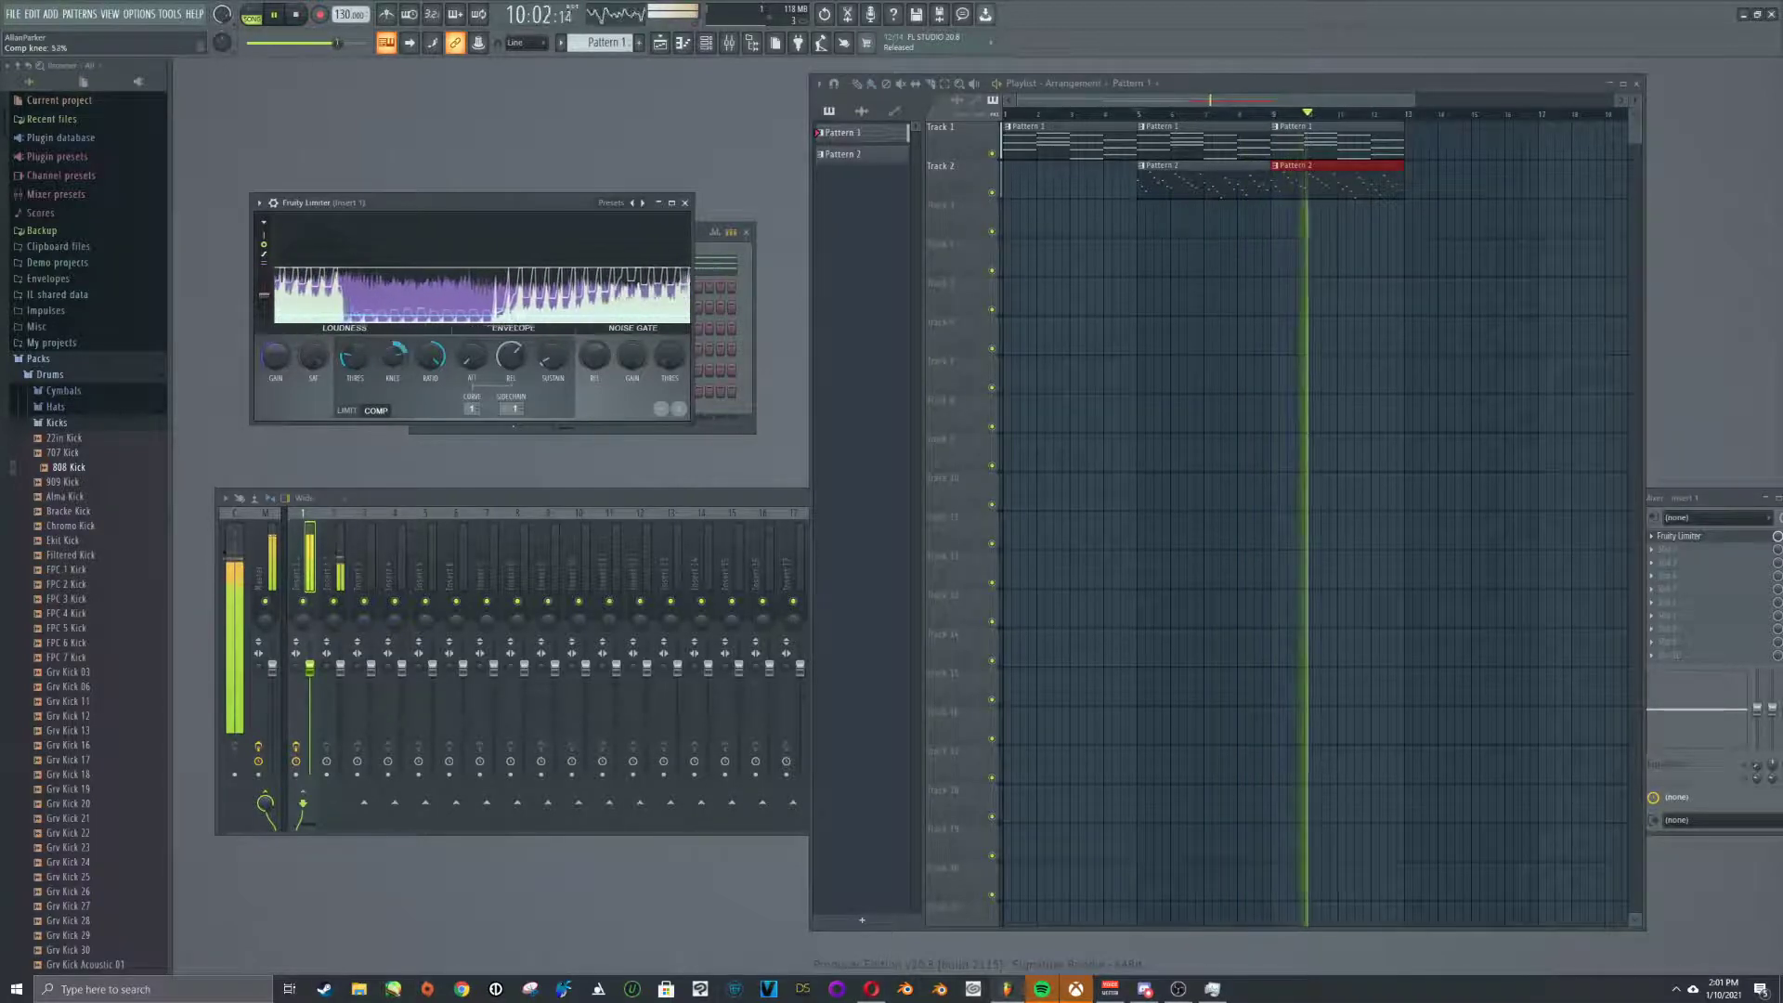
drag(393, 356, 393, 434)
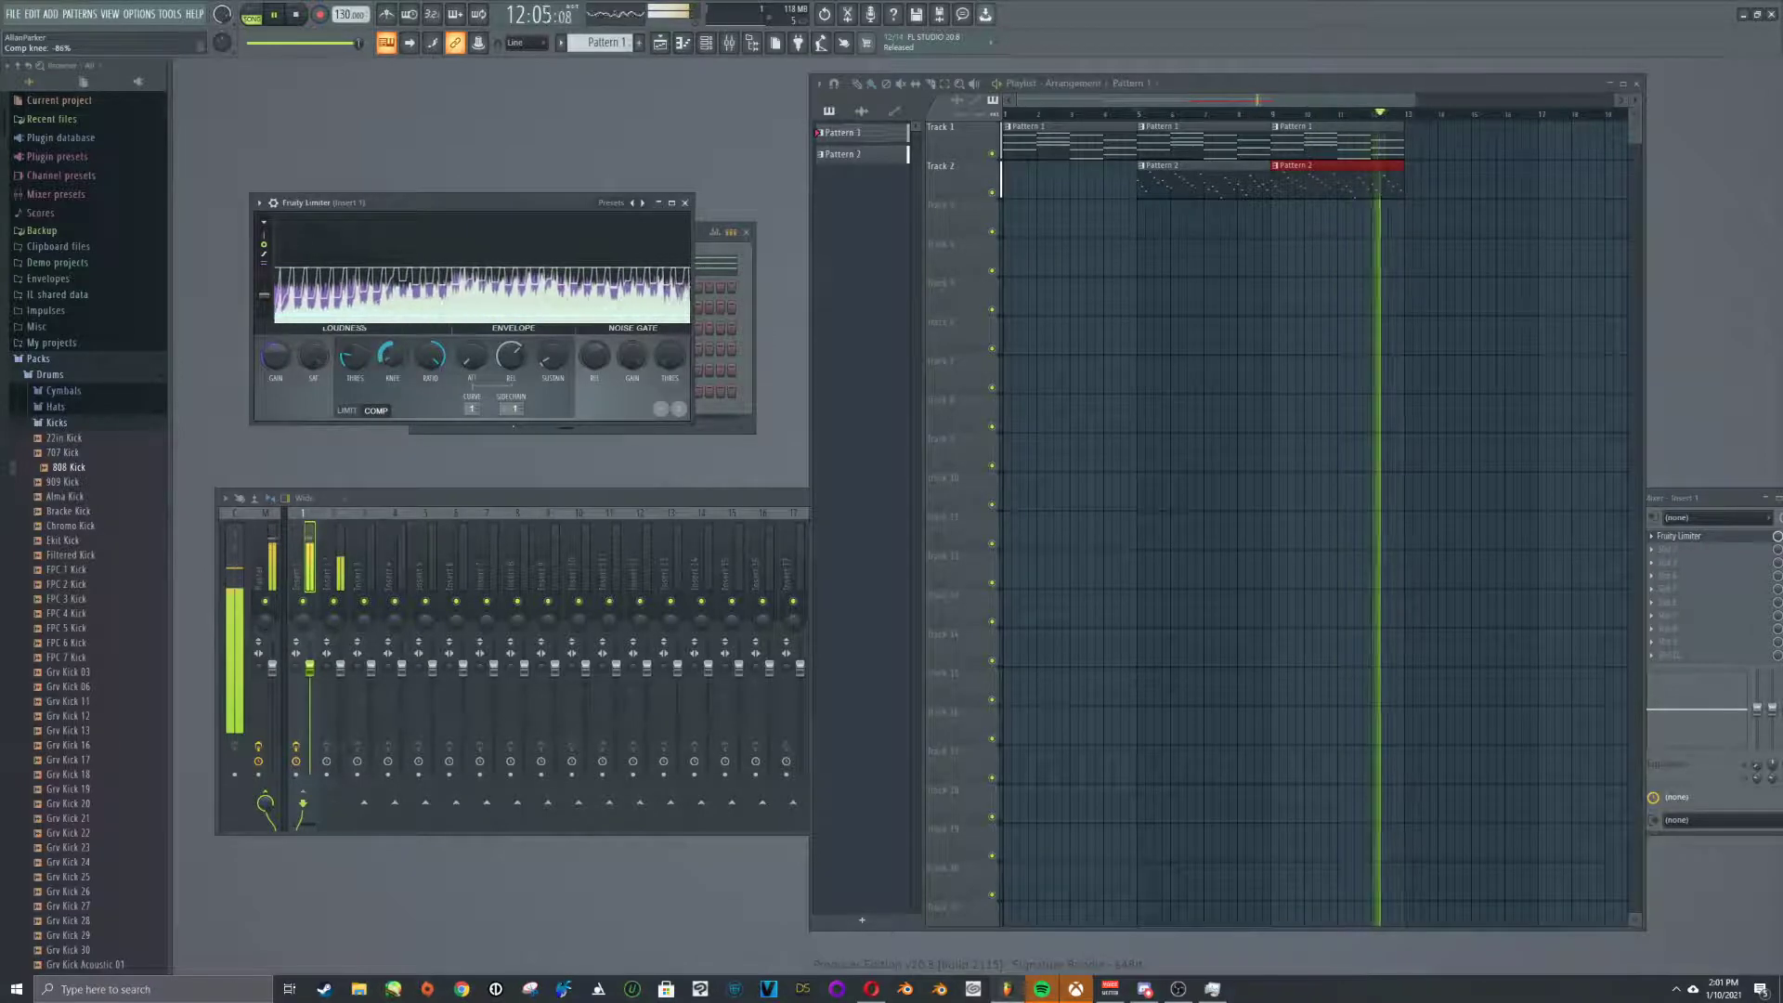
drag(431, 357, 431, 380)
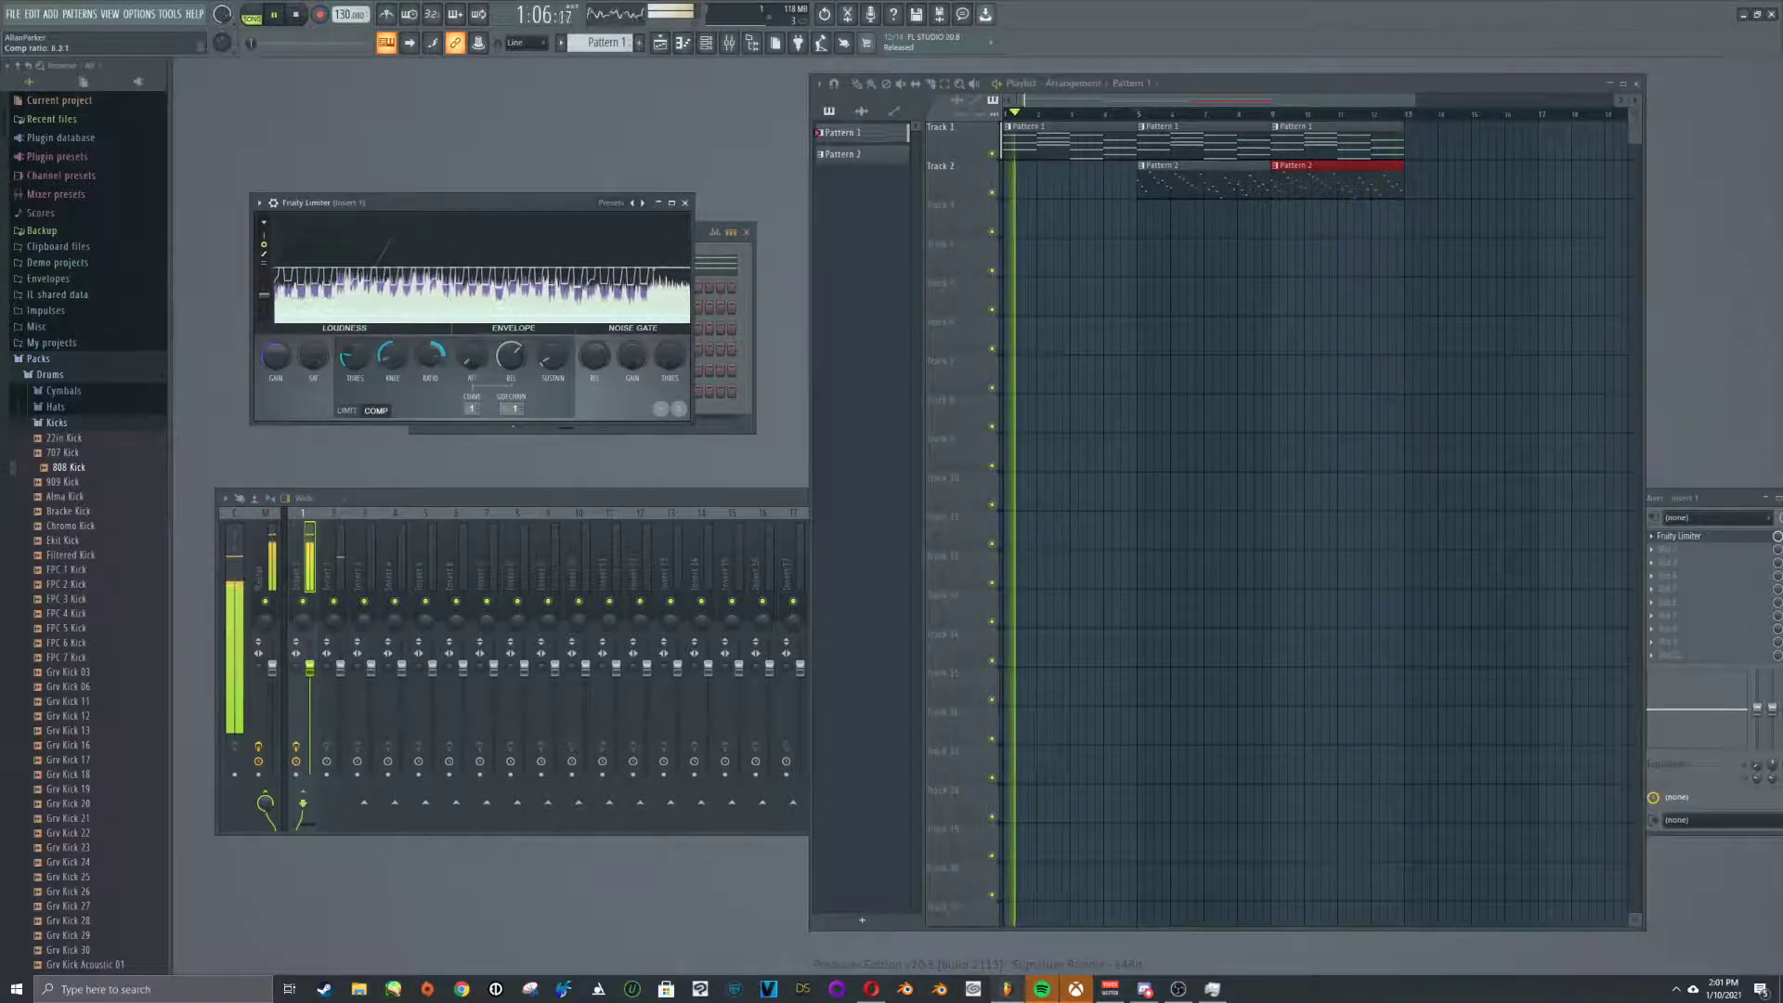
Switch to OBS and raise the Desktop Audio level slightly, then return to FL Studio and stop the song
click(1178, 990)
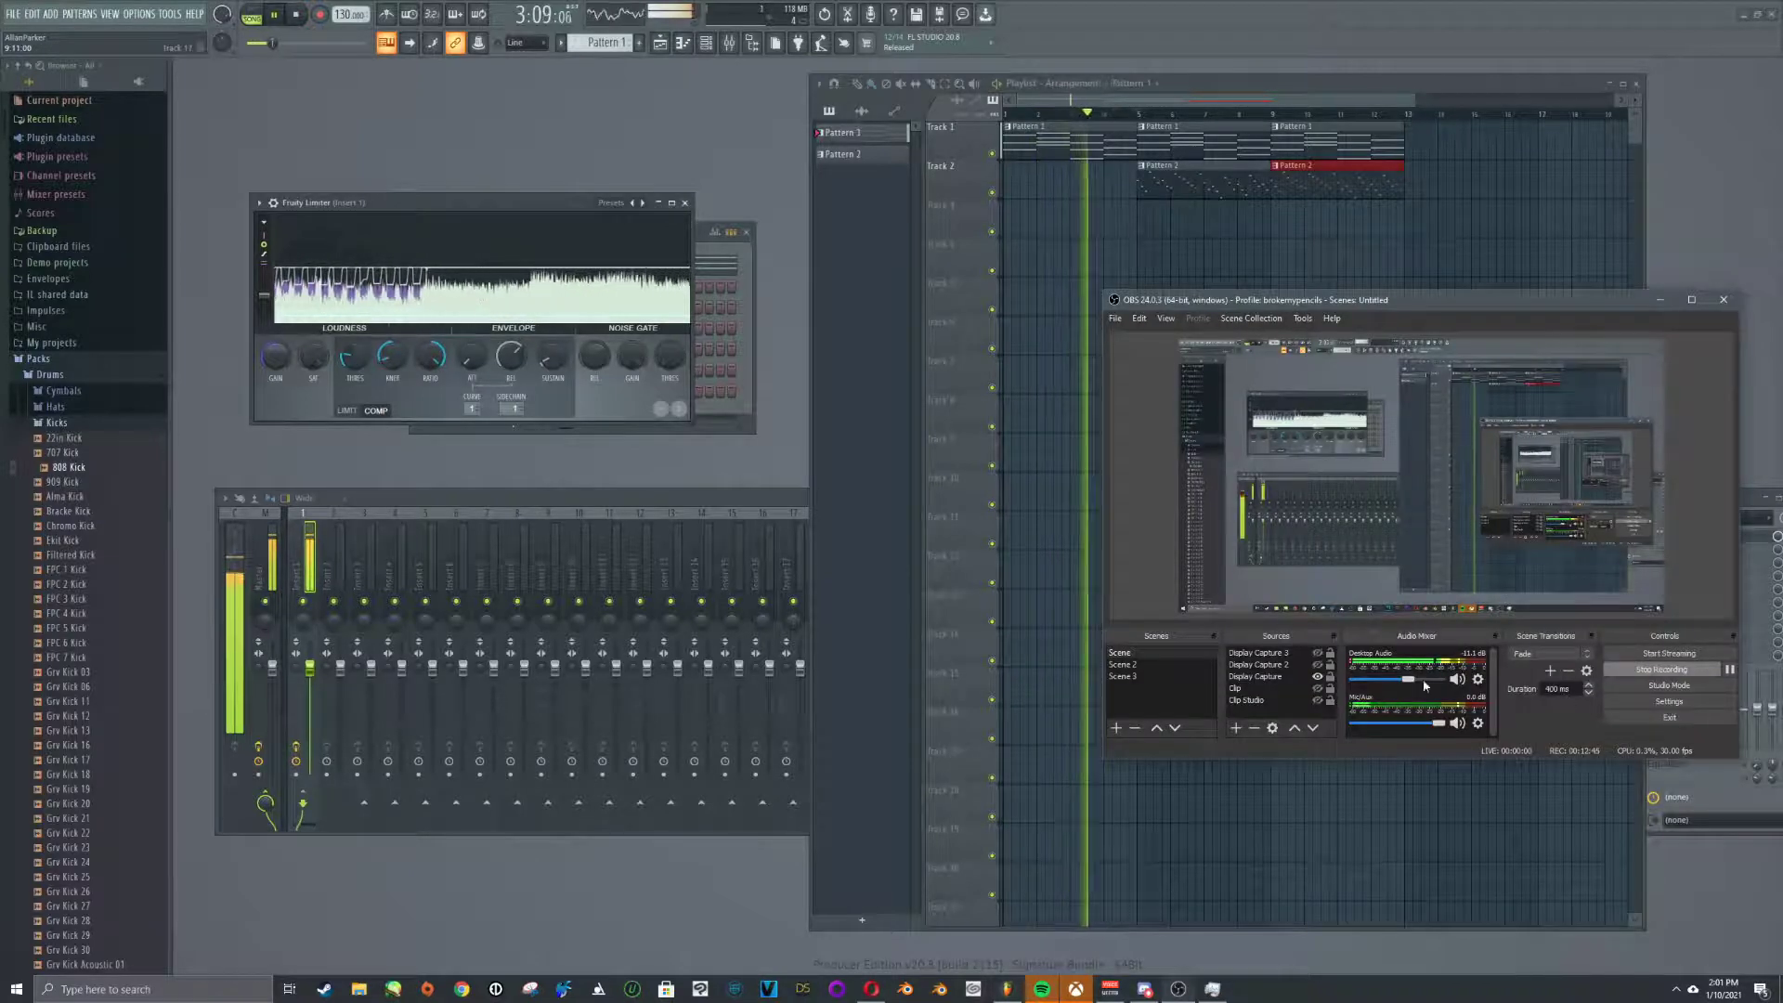
drag(1403, 679, 1406, 681)
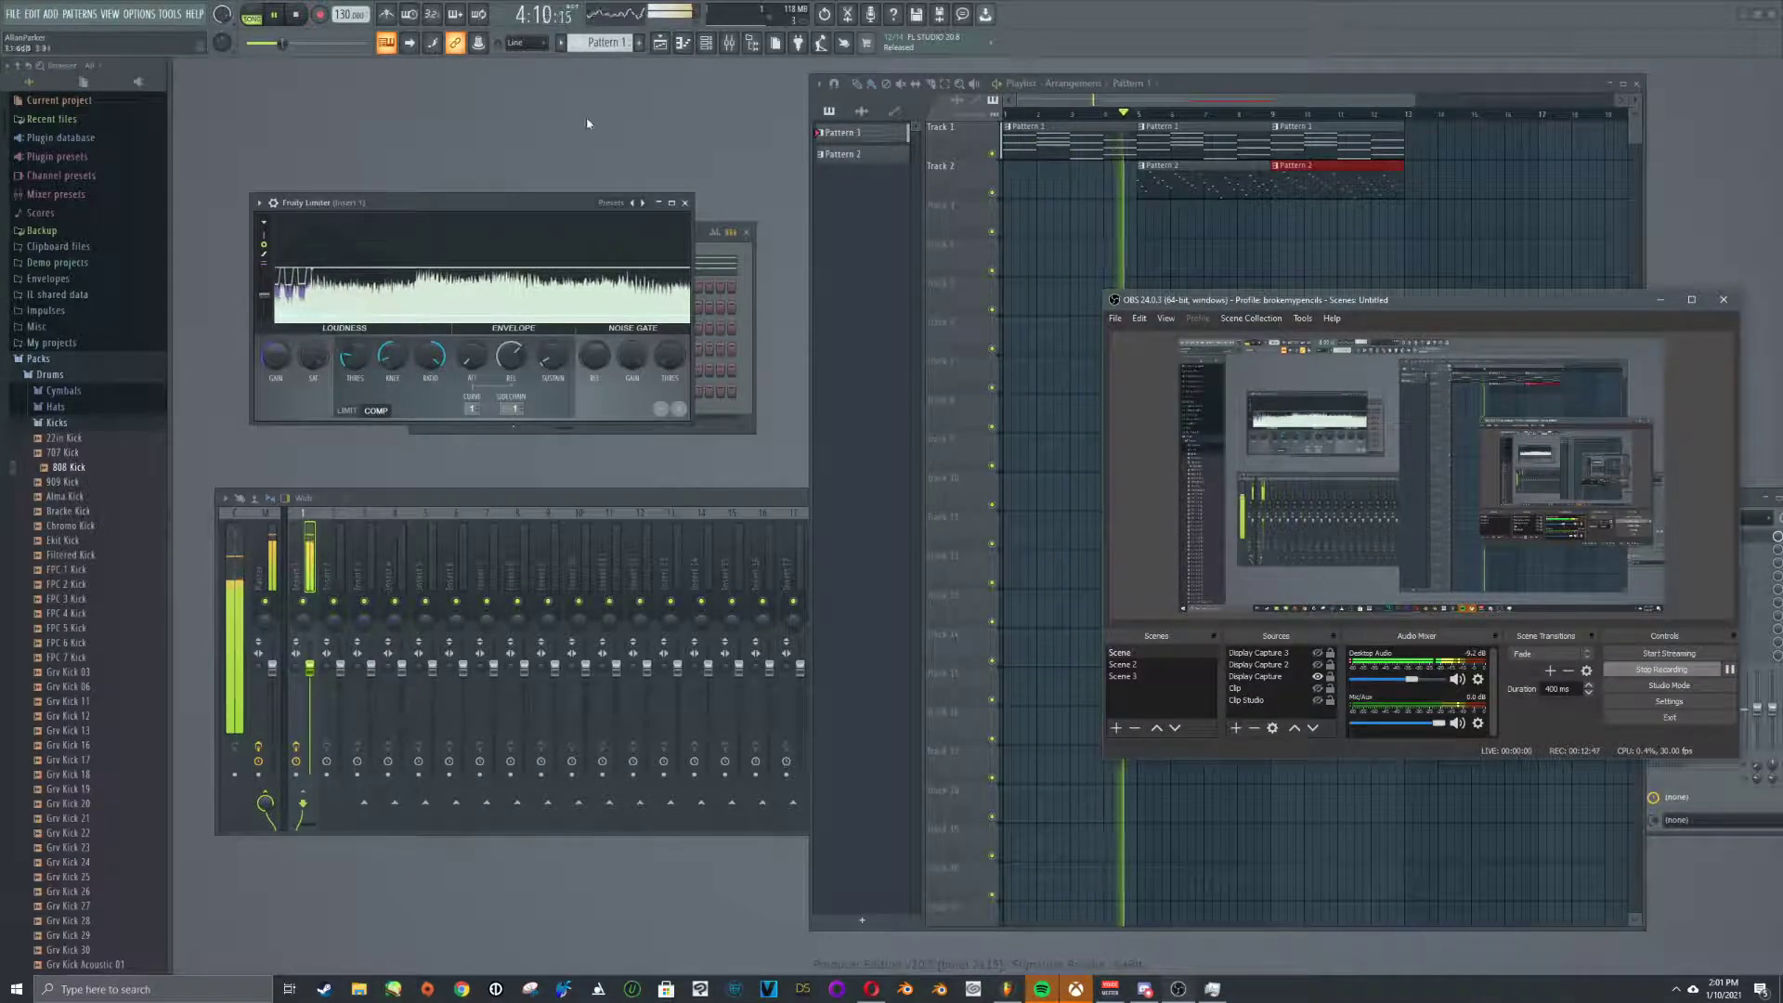
click(293, 17)
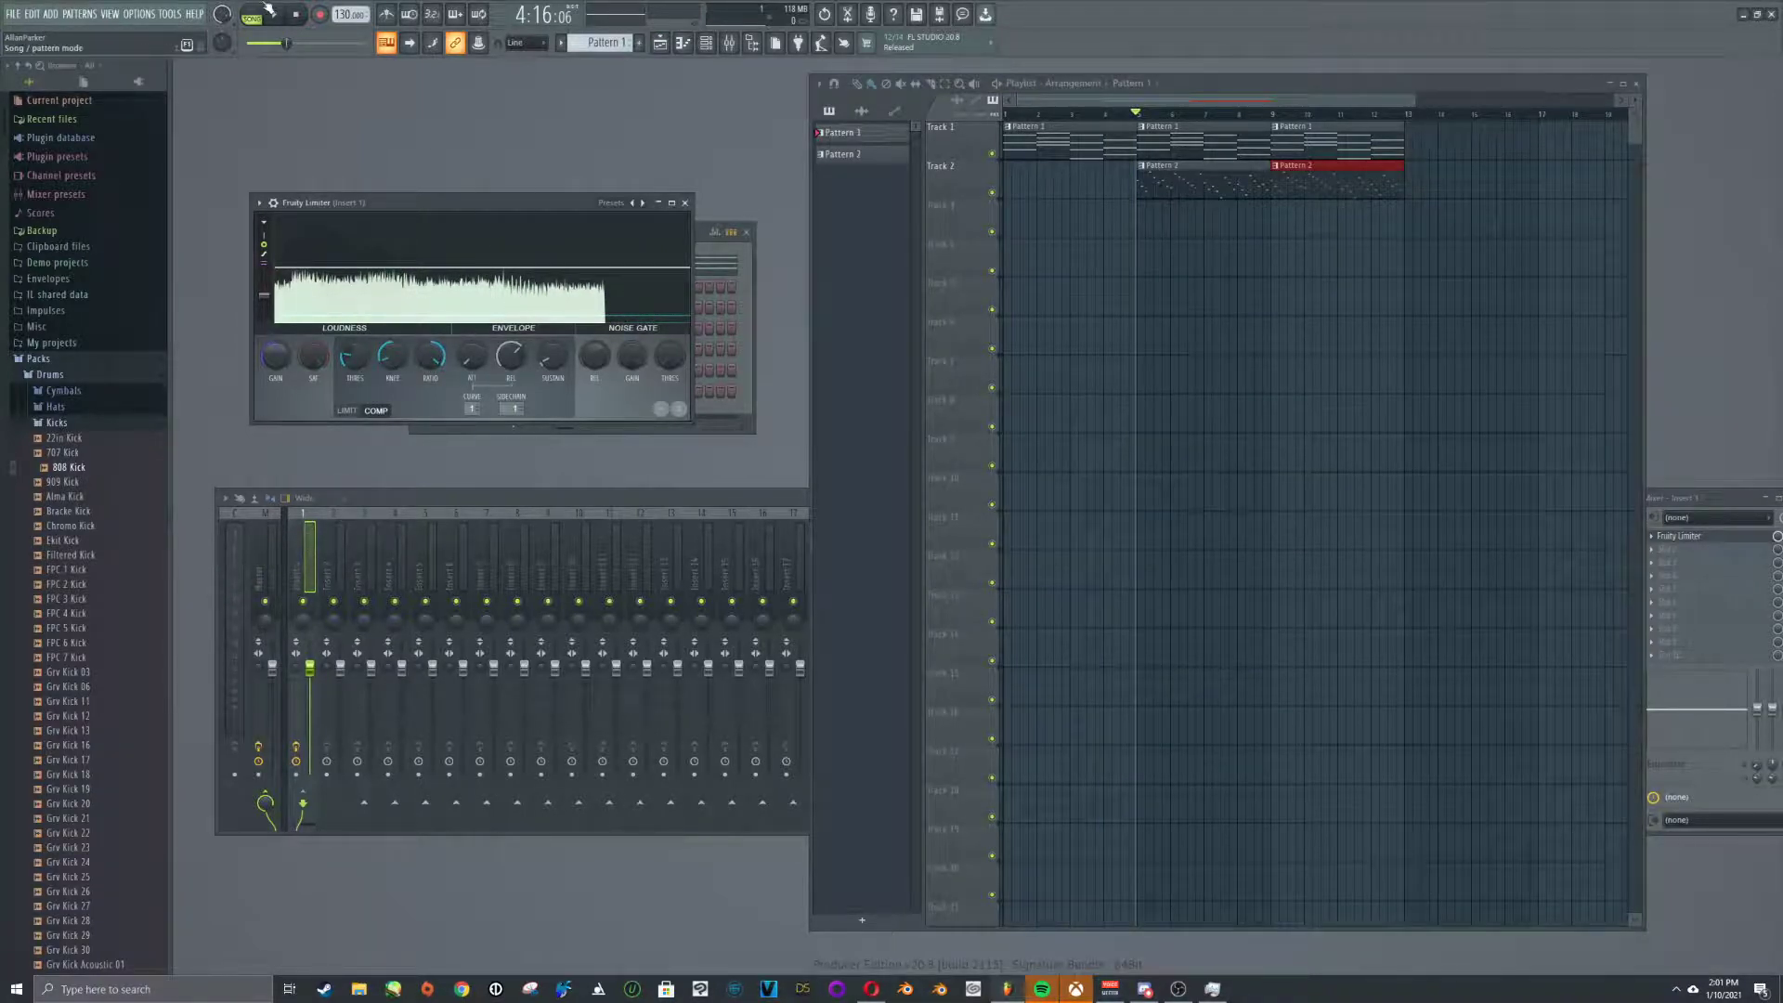
Play the song again from bar 5, fine-tune the compressor's threshold and ratio, and close Fruity Limiter
click(275, 17)
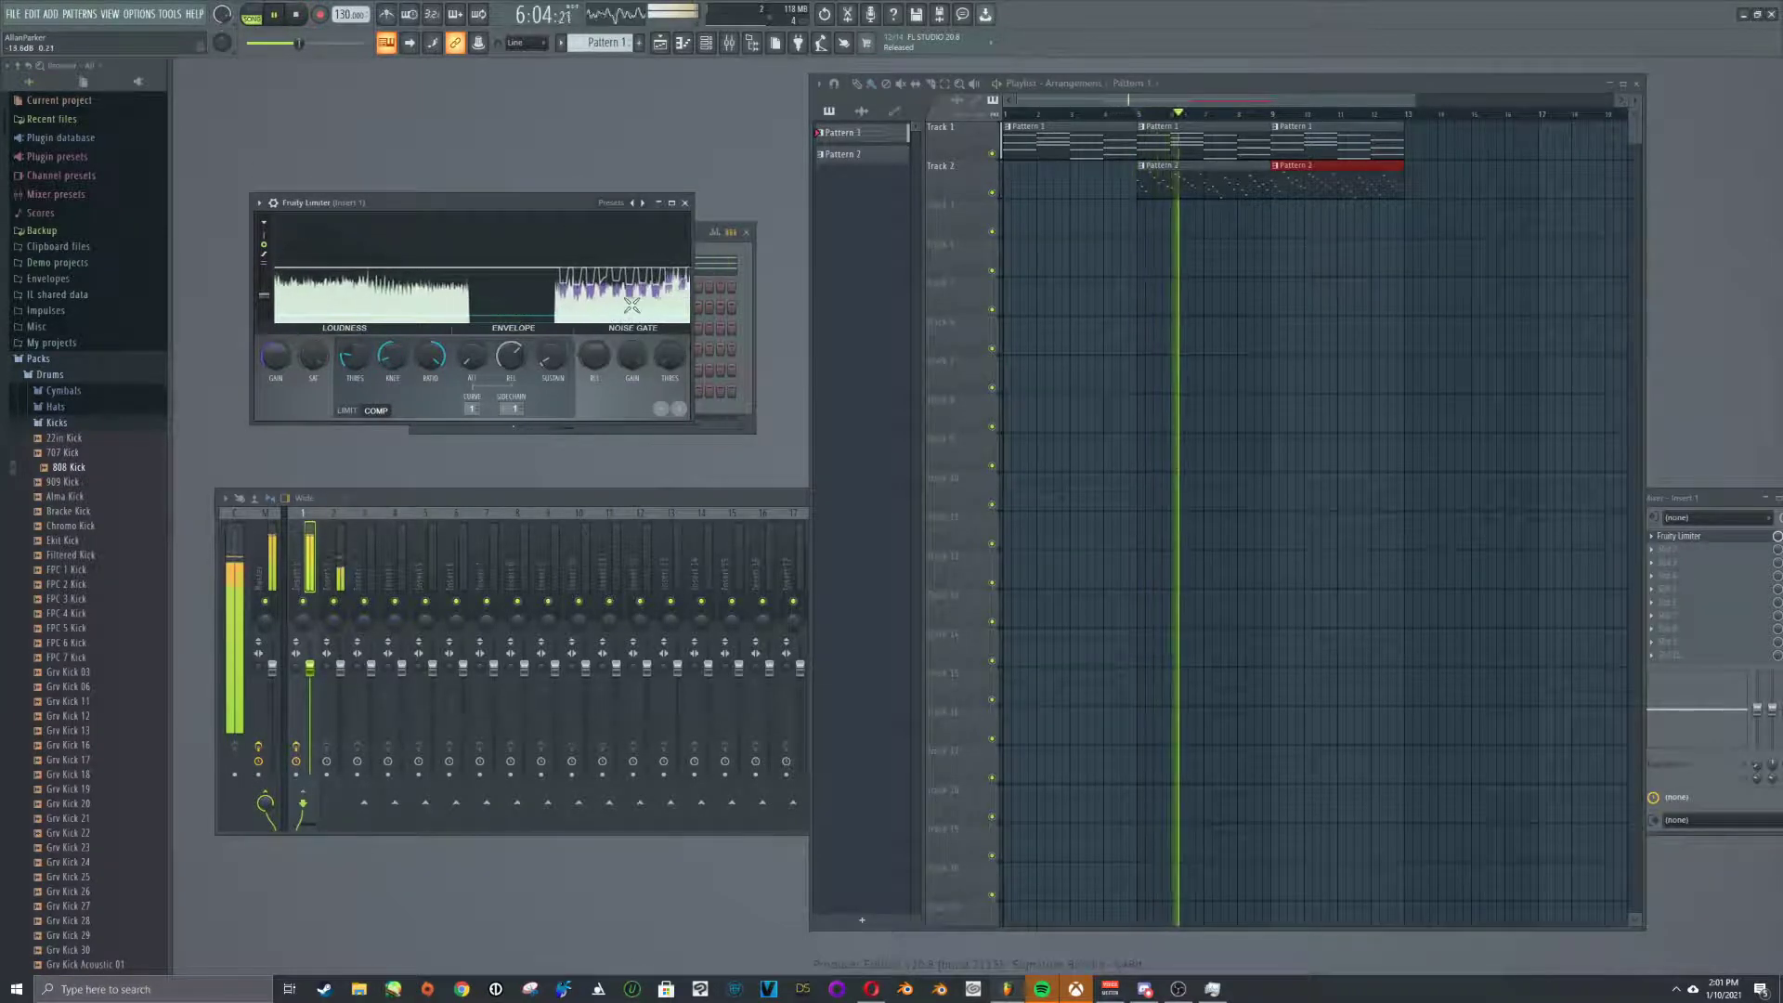
drag(349, 353, 349, 349)
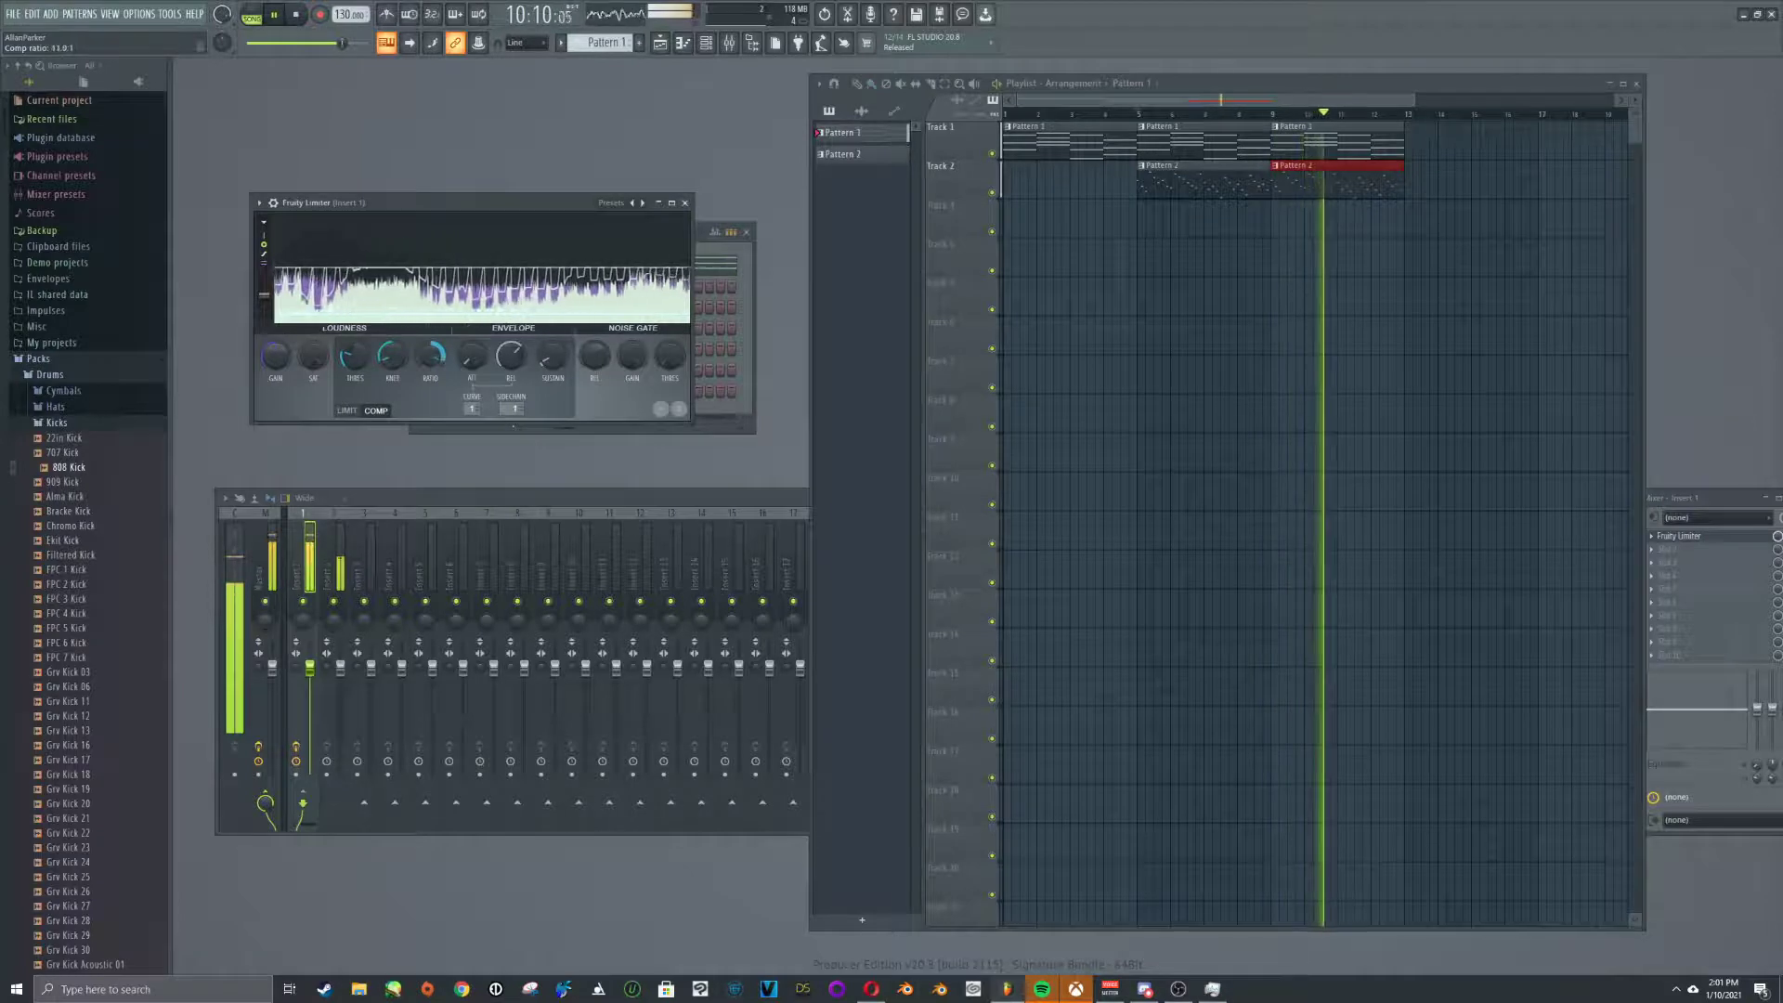
click(685, 202)
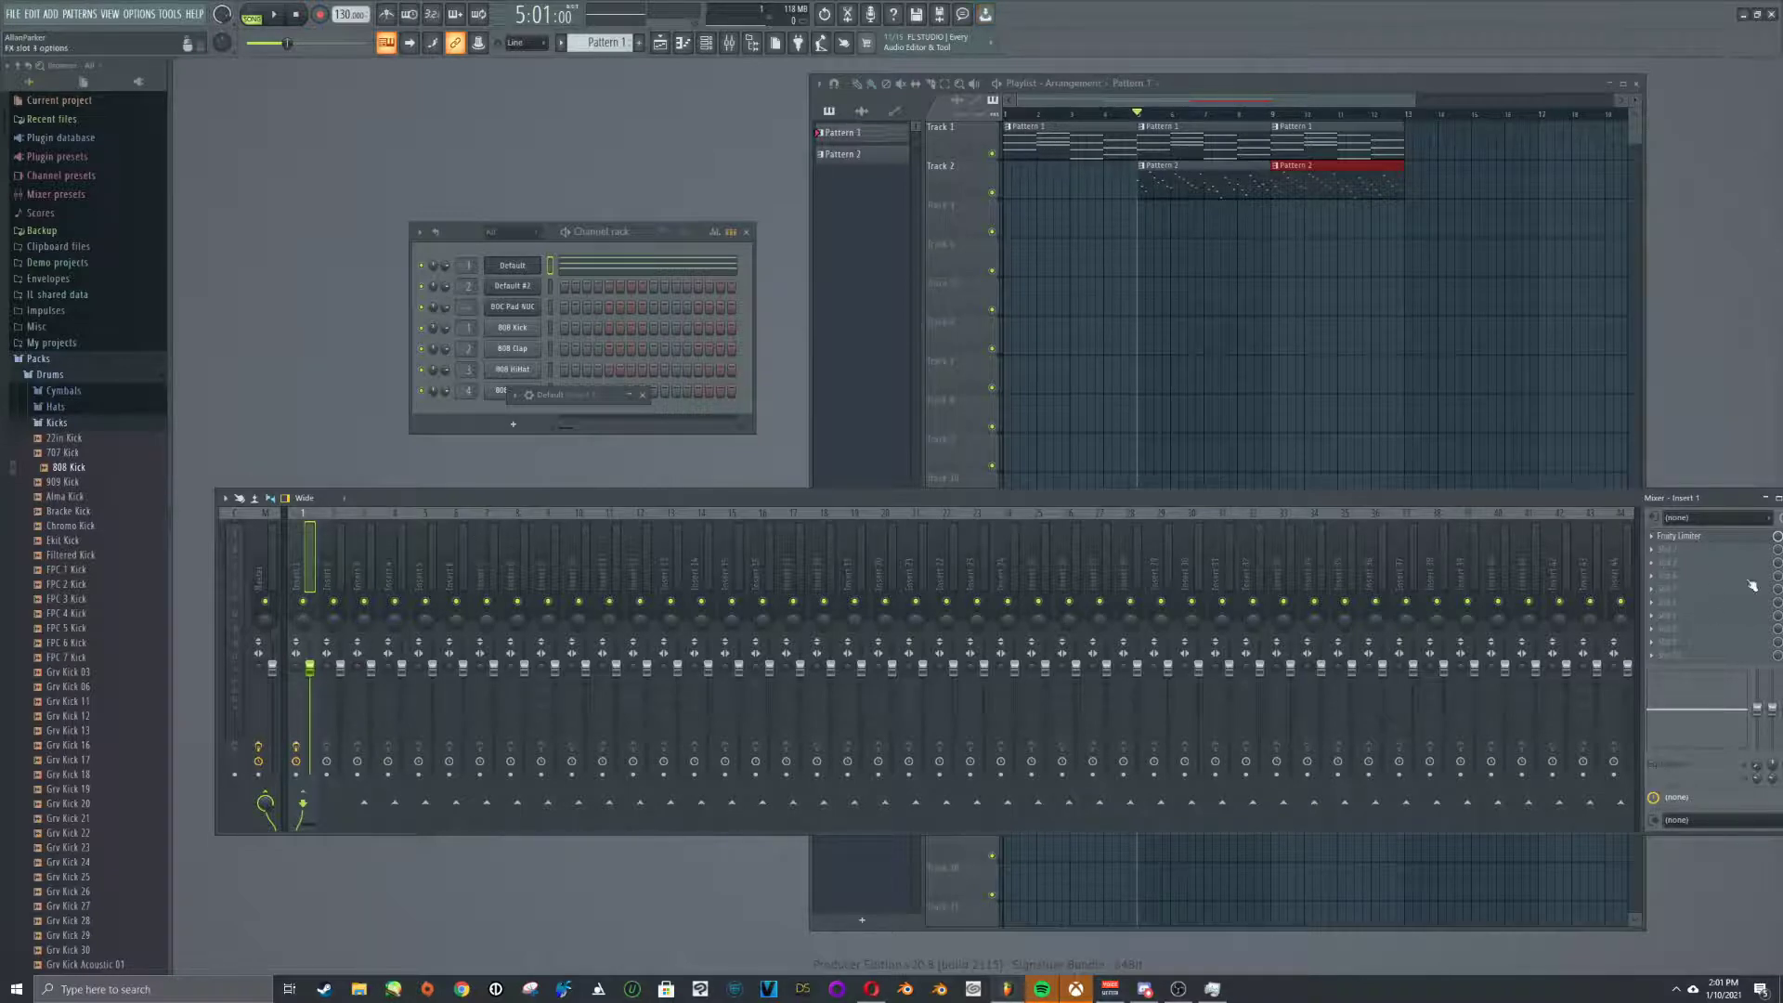
Load Fruity Reverb 2 into the second effect slot of mixer Insert 1
click(1652, 550)
mouse_move(1600, 635)
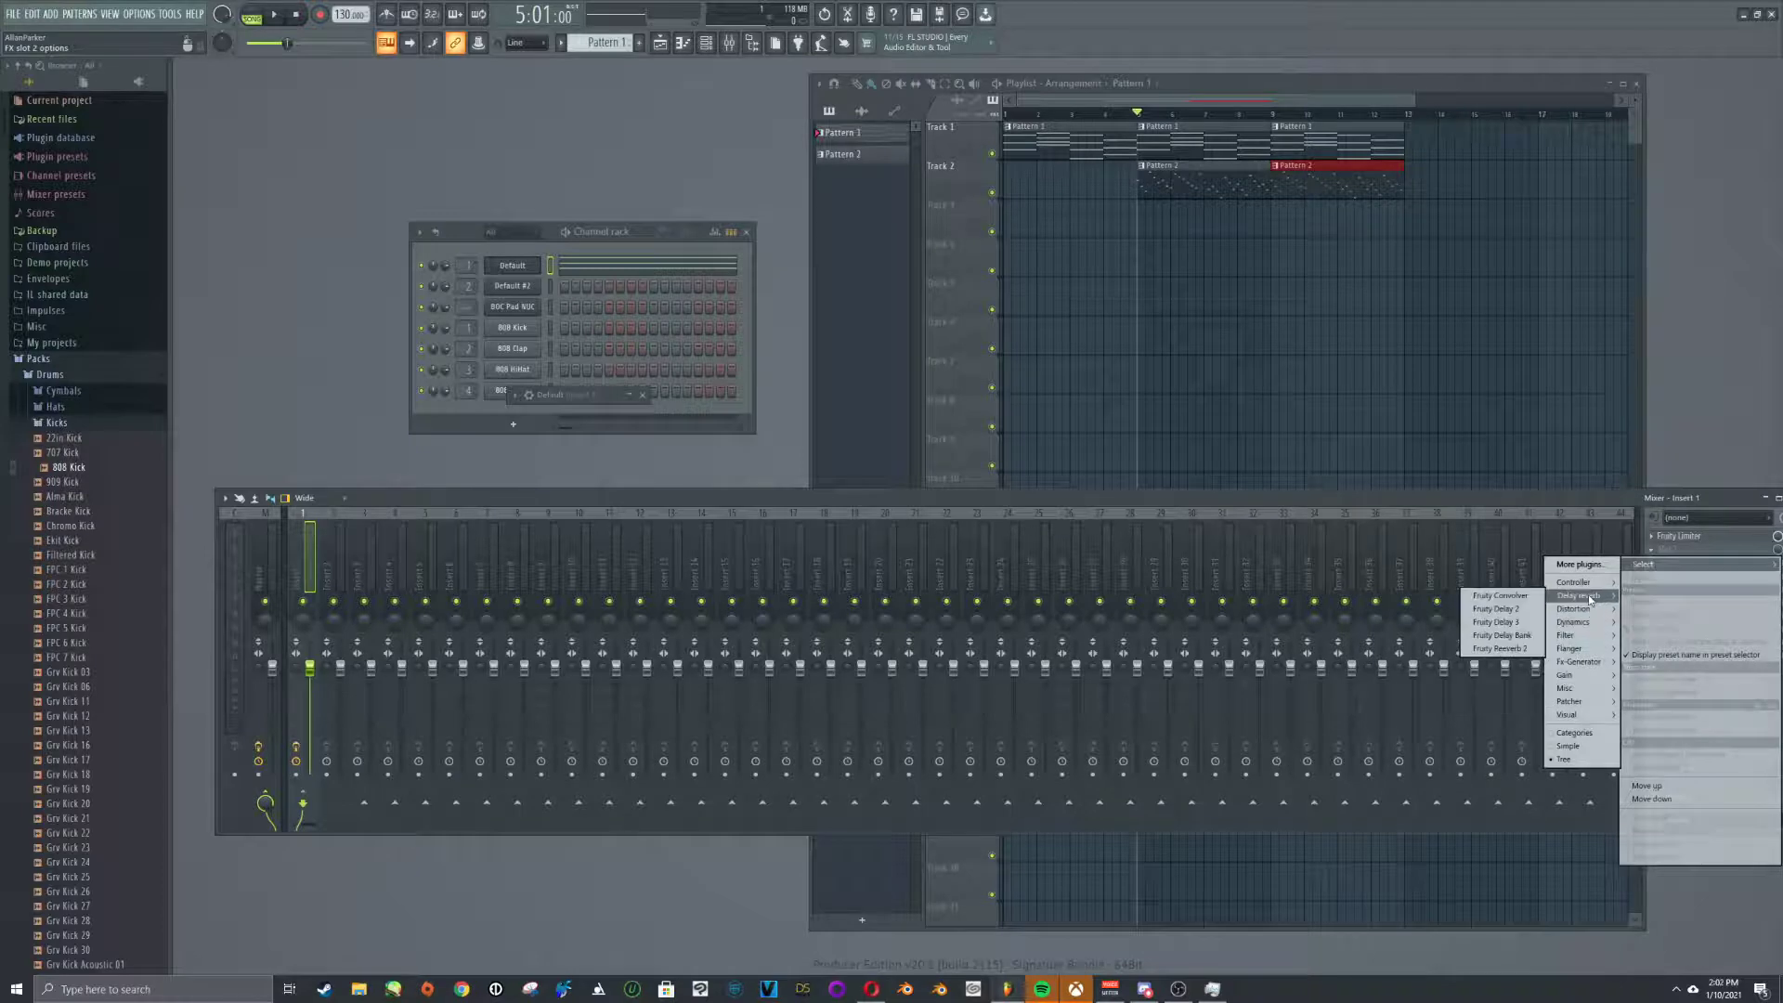
click(1500, 648)
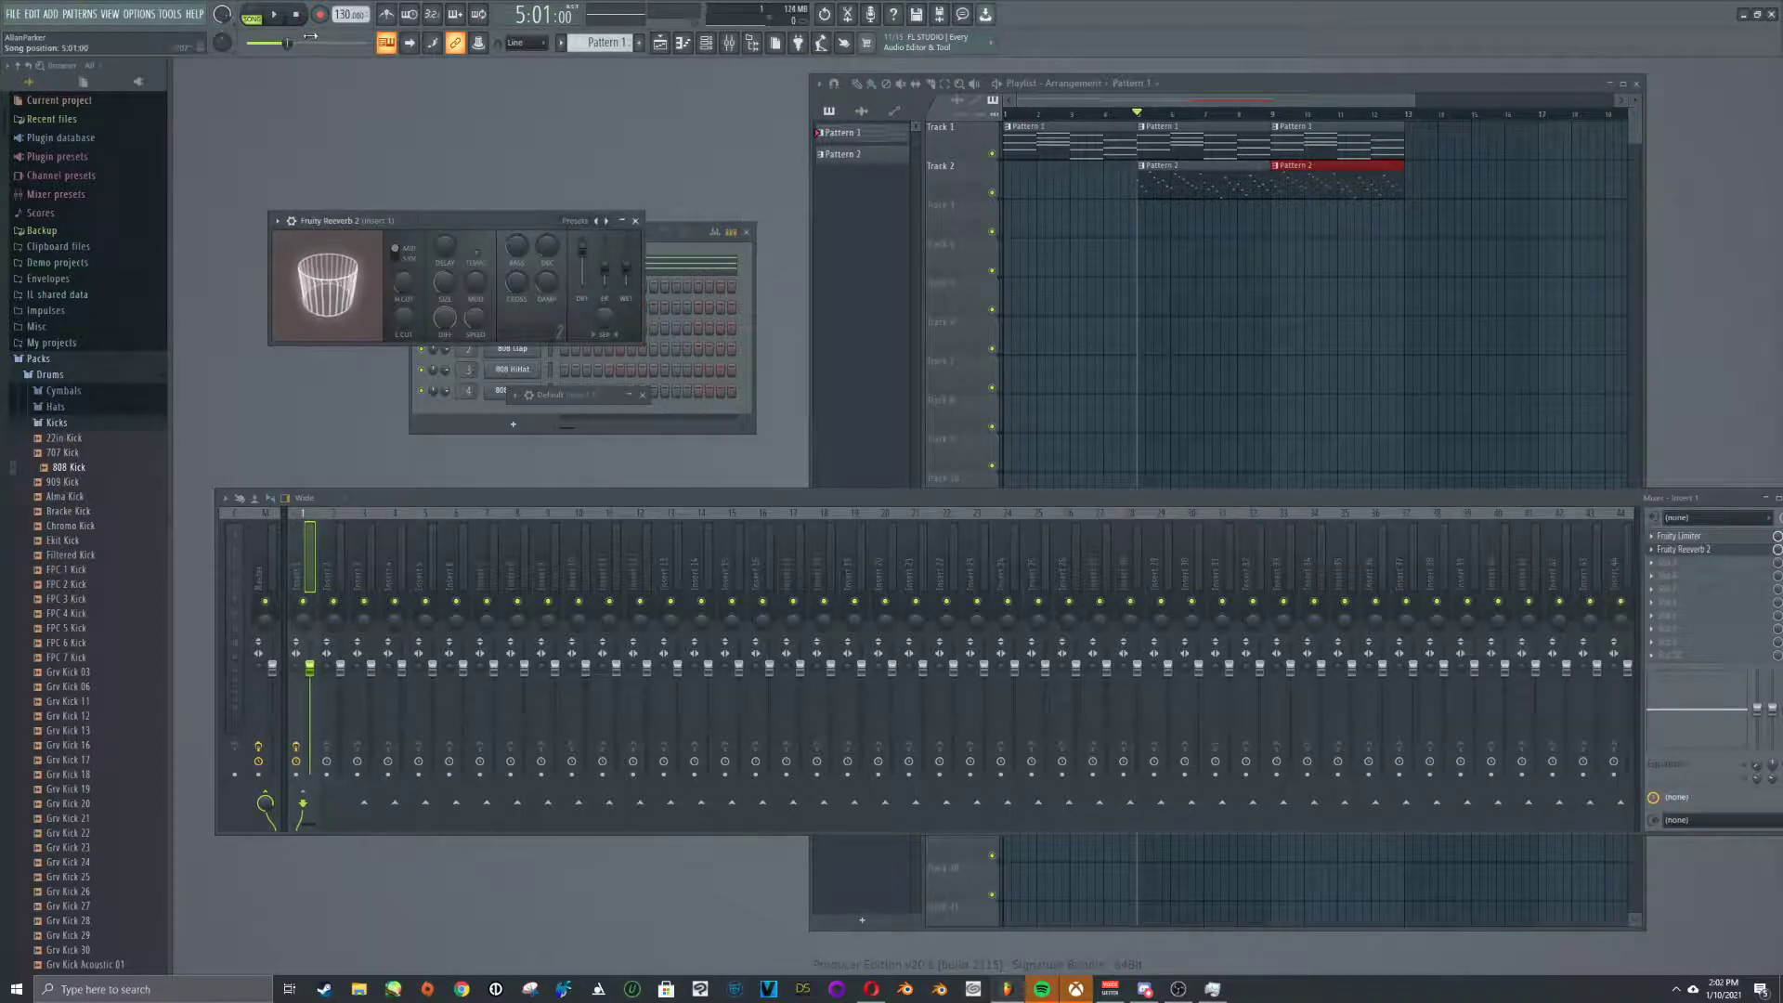
Play the arrangement from the beginning and apply the Cathedral preset to Fruity Reverb 2
click(275, 15)
click(1011, 124)
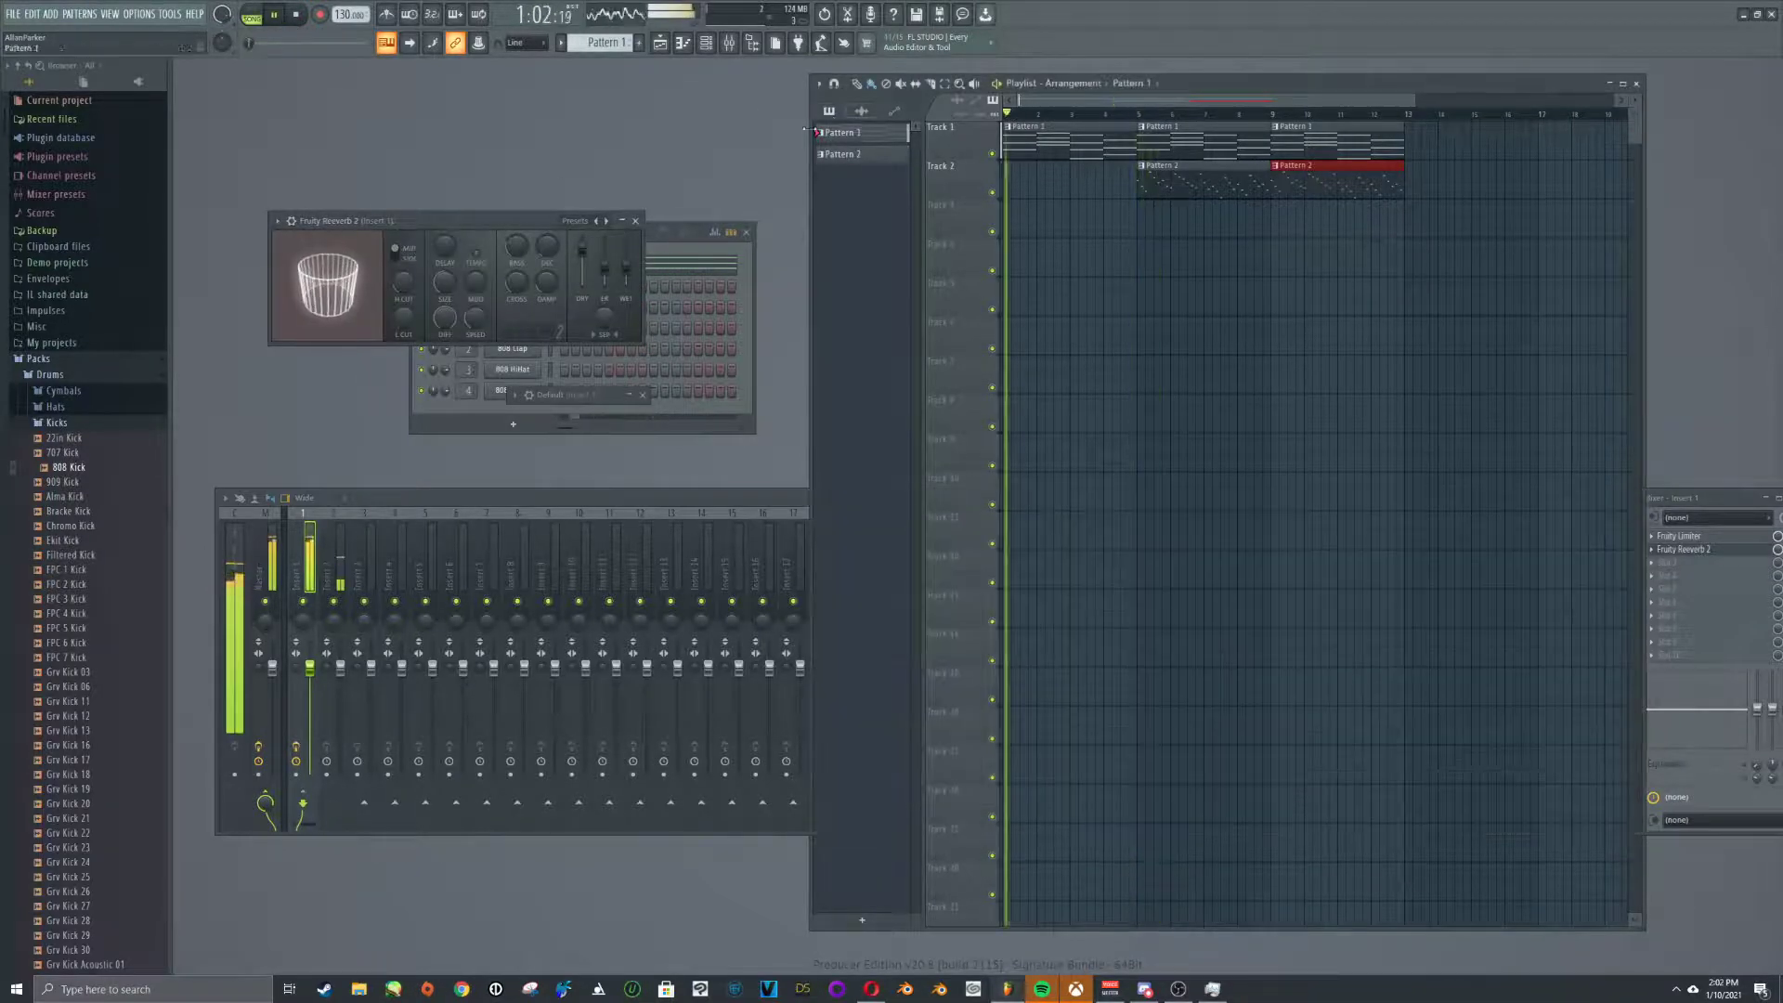
click(276, 221)
mouse_move(343, 276)
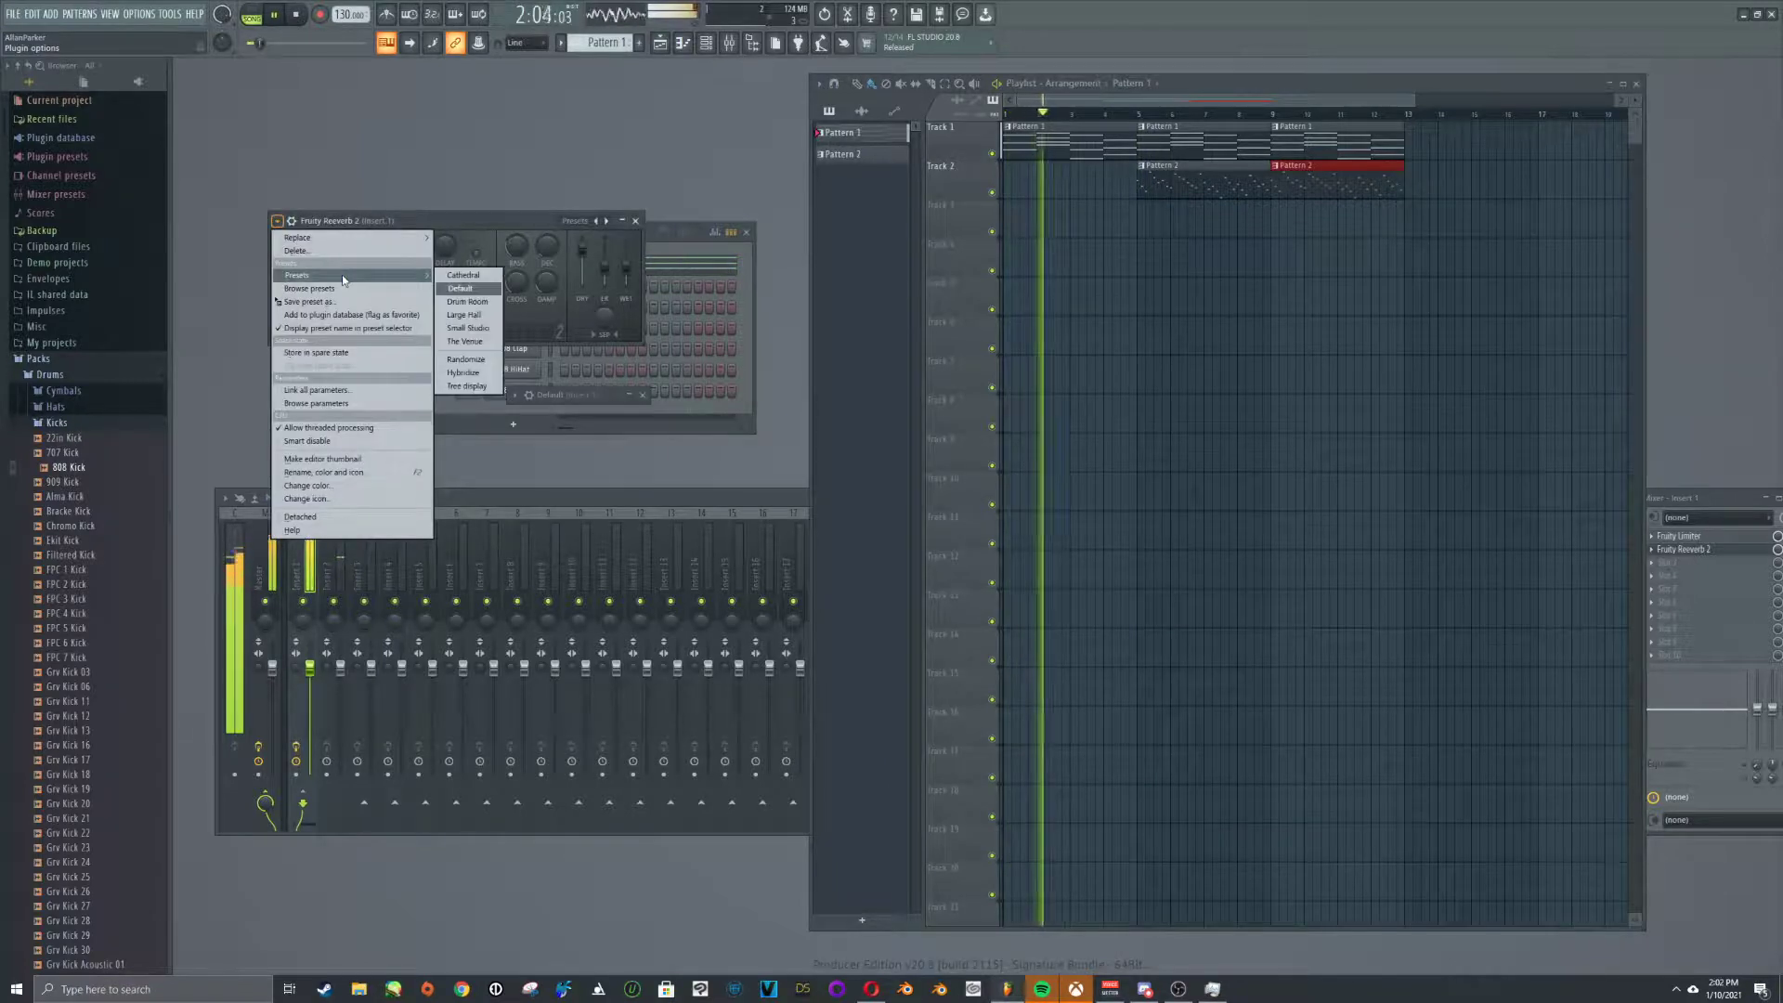
click(464, 276)
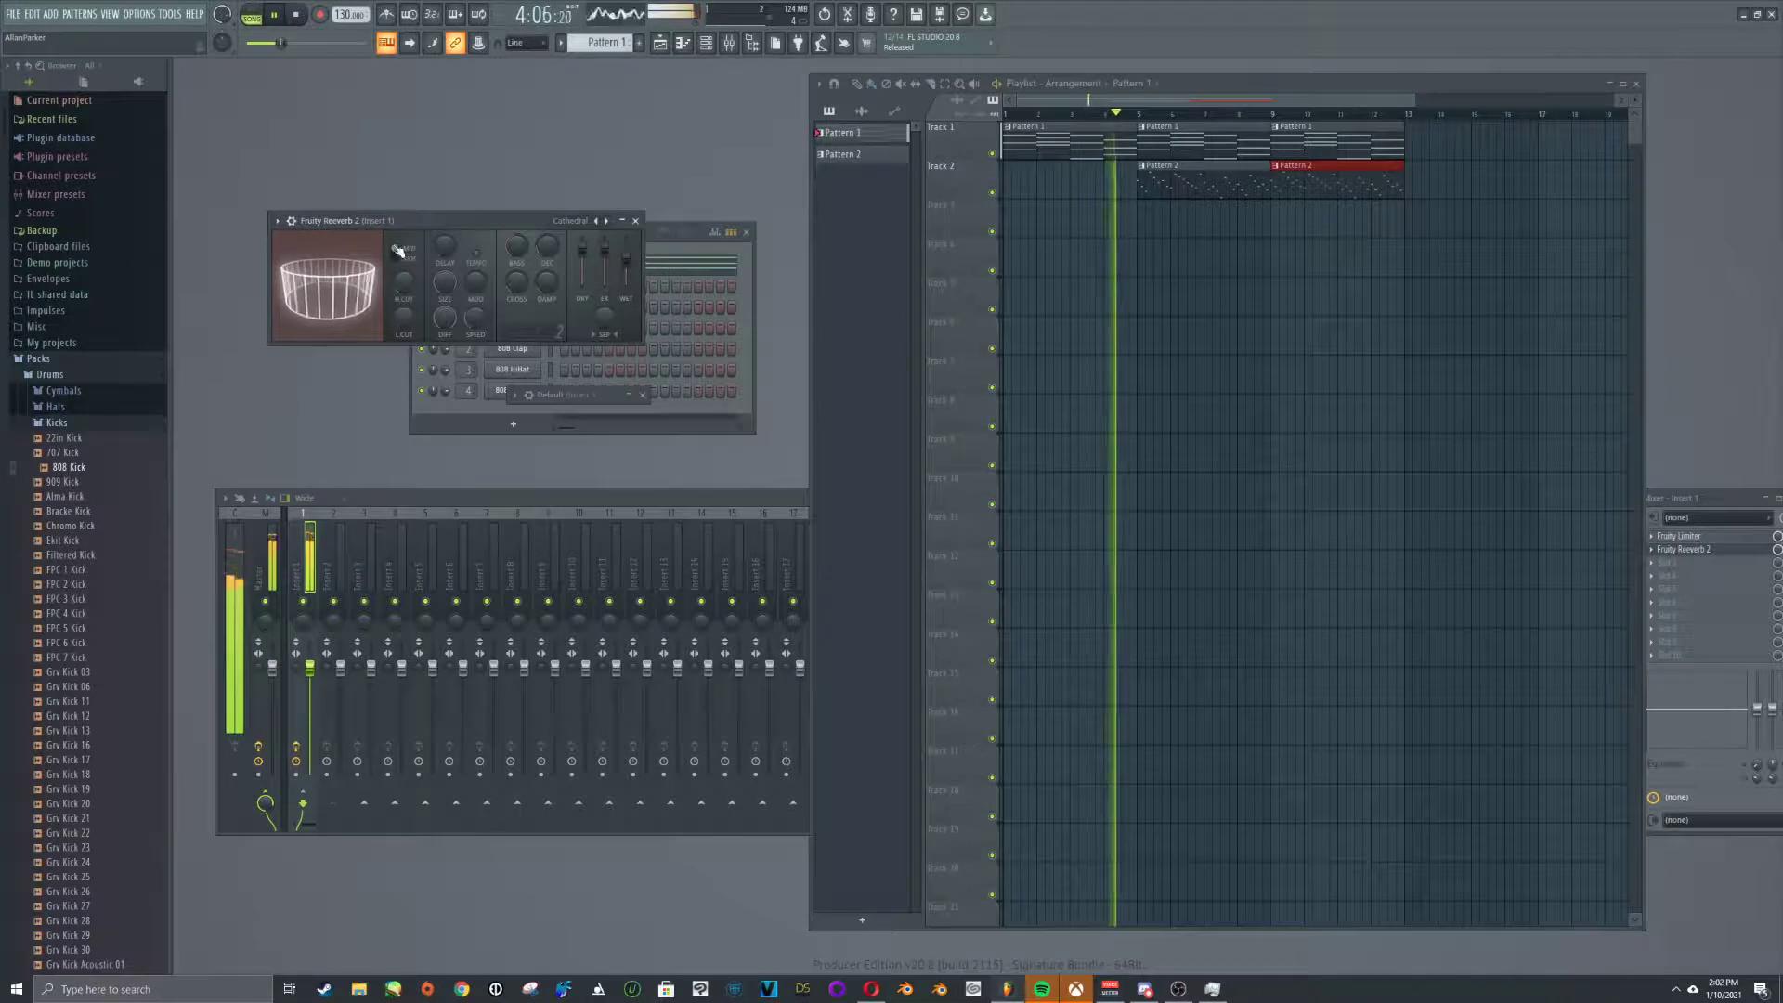
Close Fruity Reverb 2 and lower the volume fader of mixer Insert 1 slightly
click(636, 222)
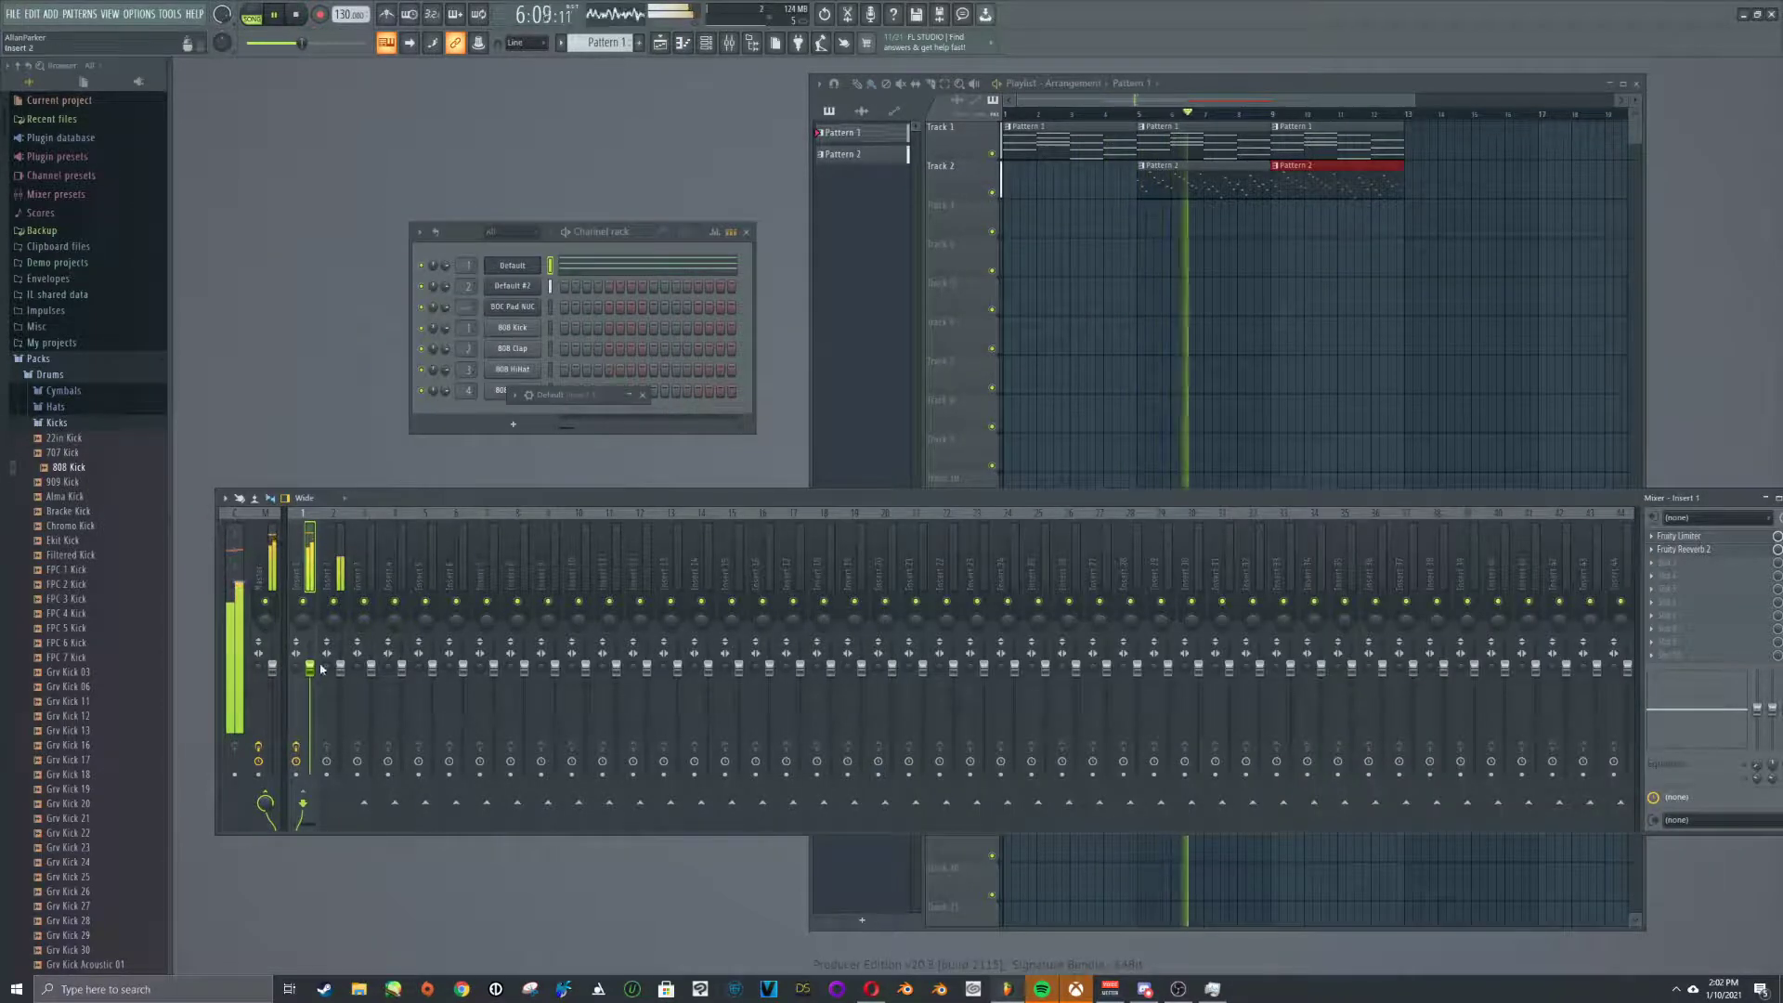
mouse_move(309, 668)
mouse_down()
mouse_move(309, 700)
mouse_move(309, 684)
mouse_up()
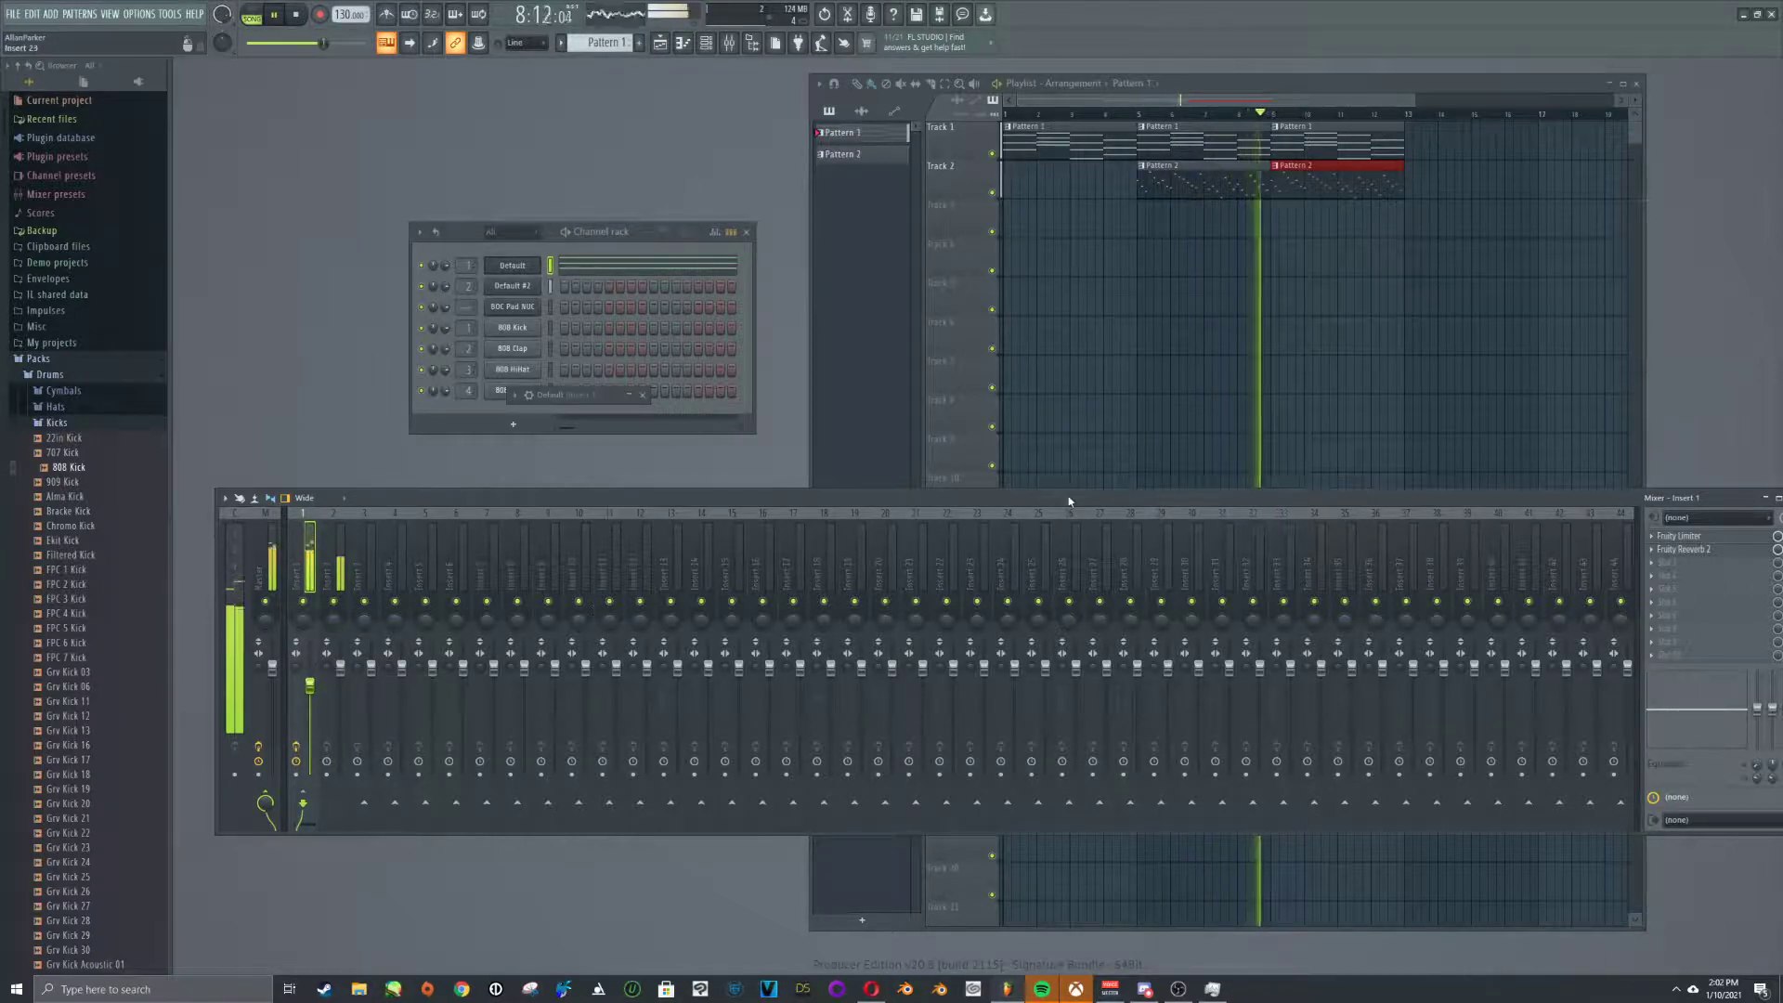
Stop the song and load Fruity Chorus into the first effect slot of mixer Insert 2
click(340, 557)
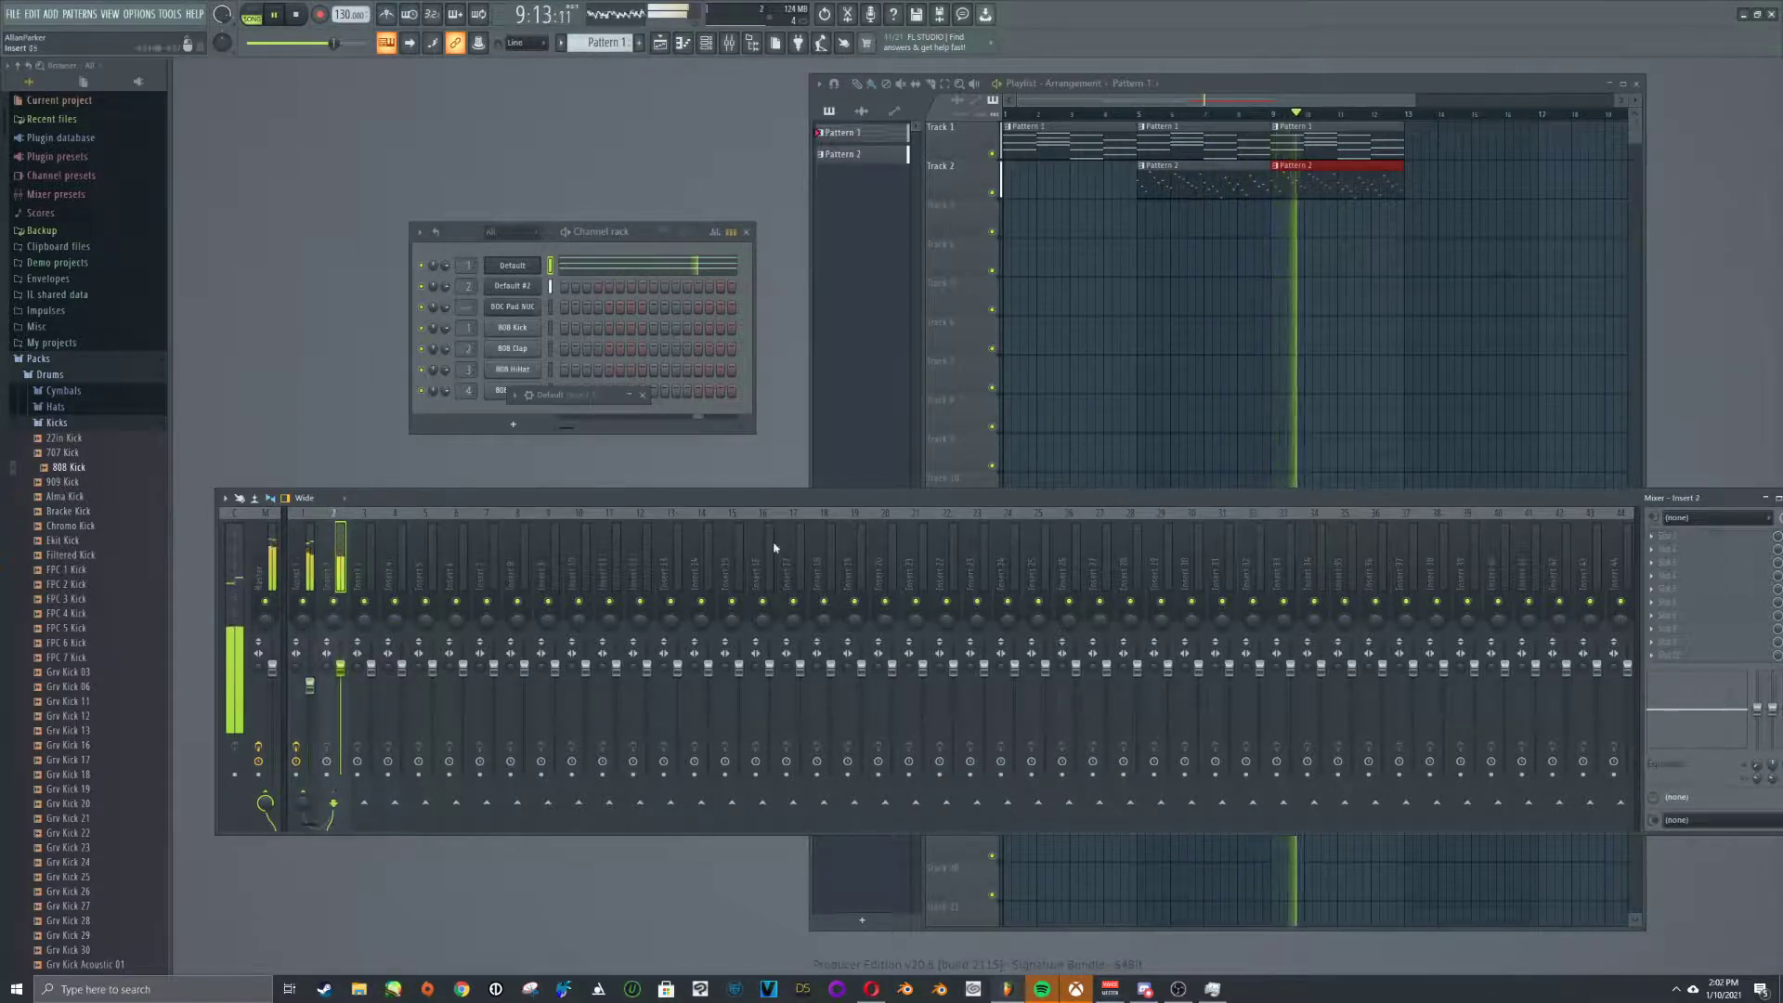
click(1651, 536)
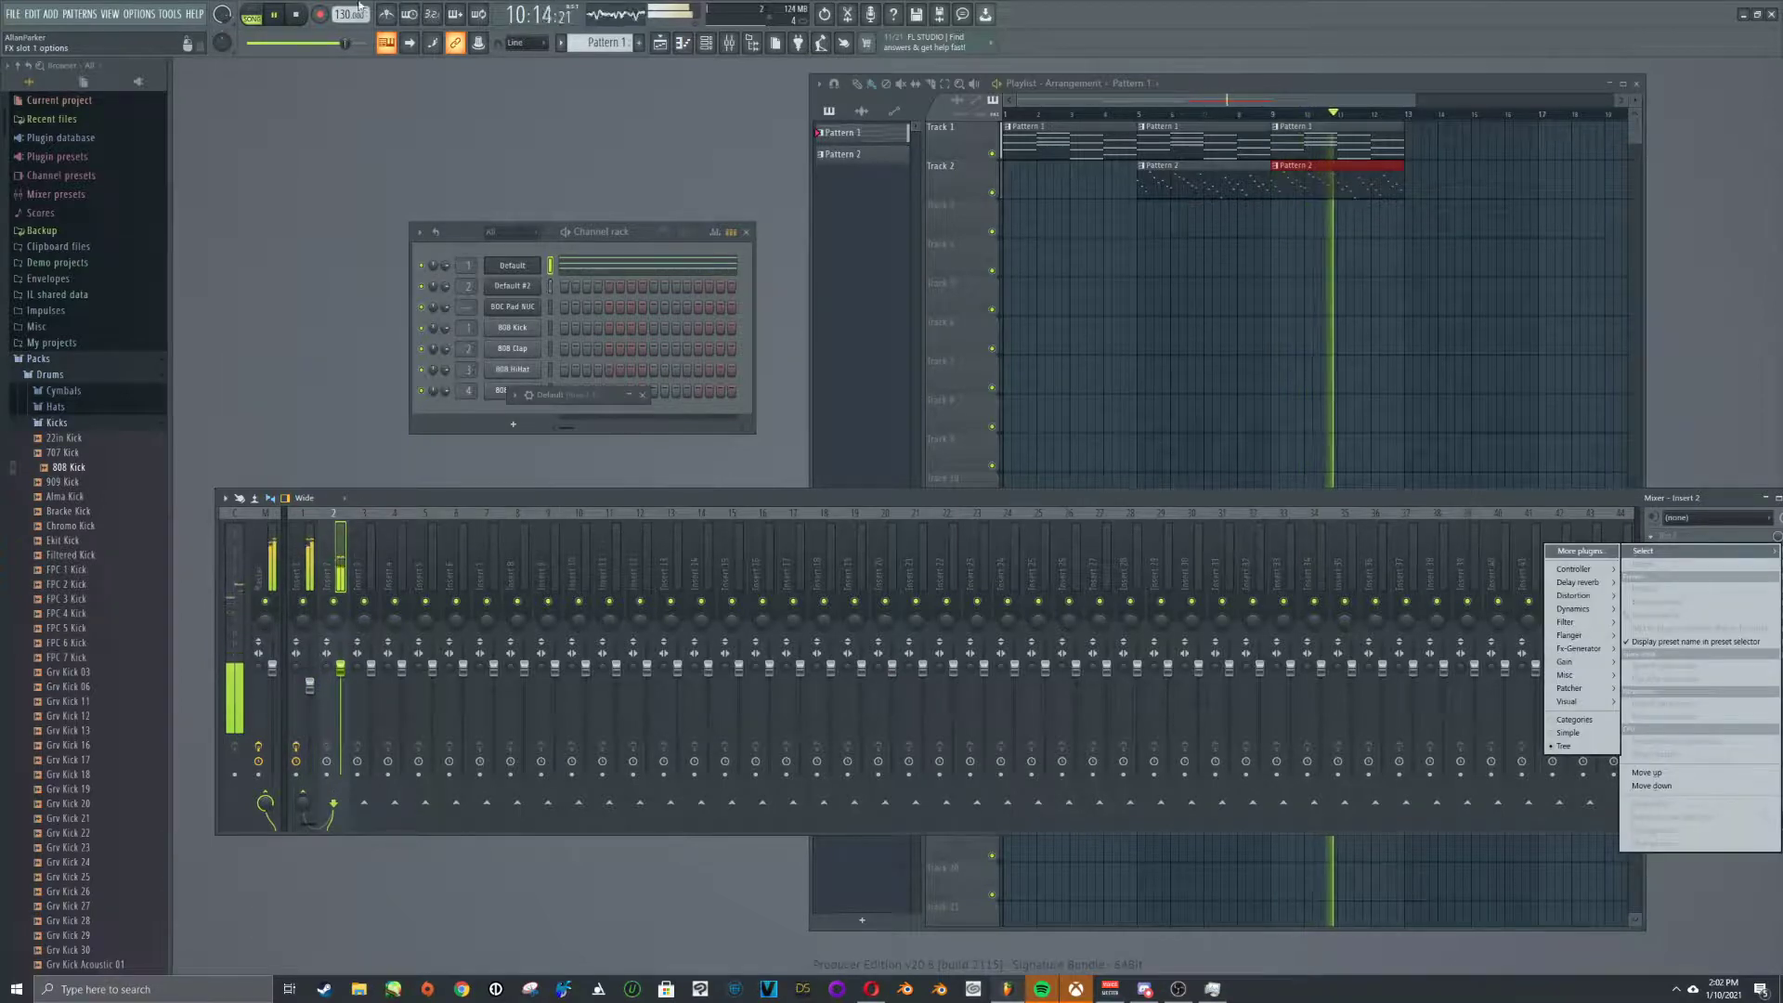
click(313, 24)
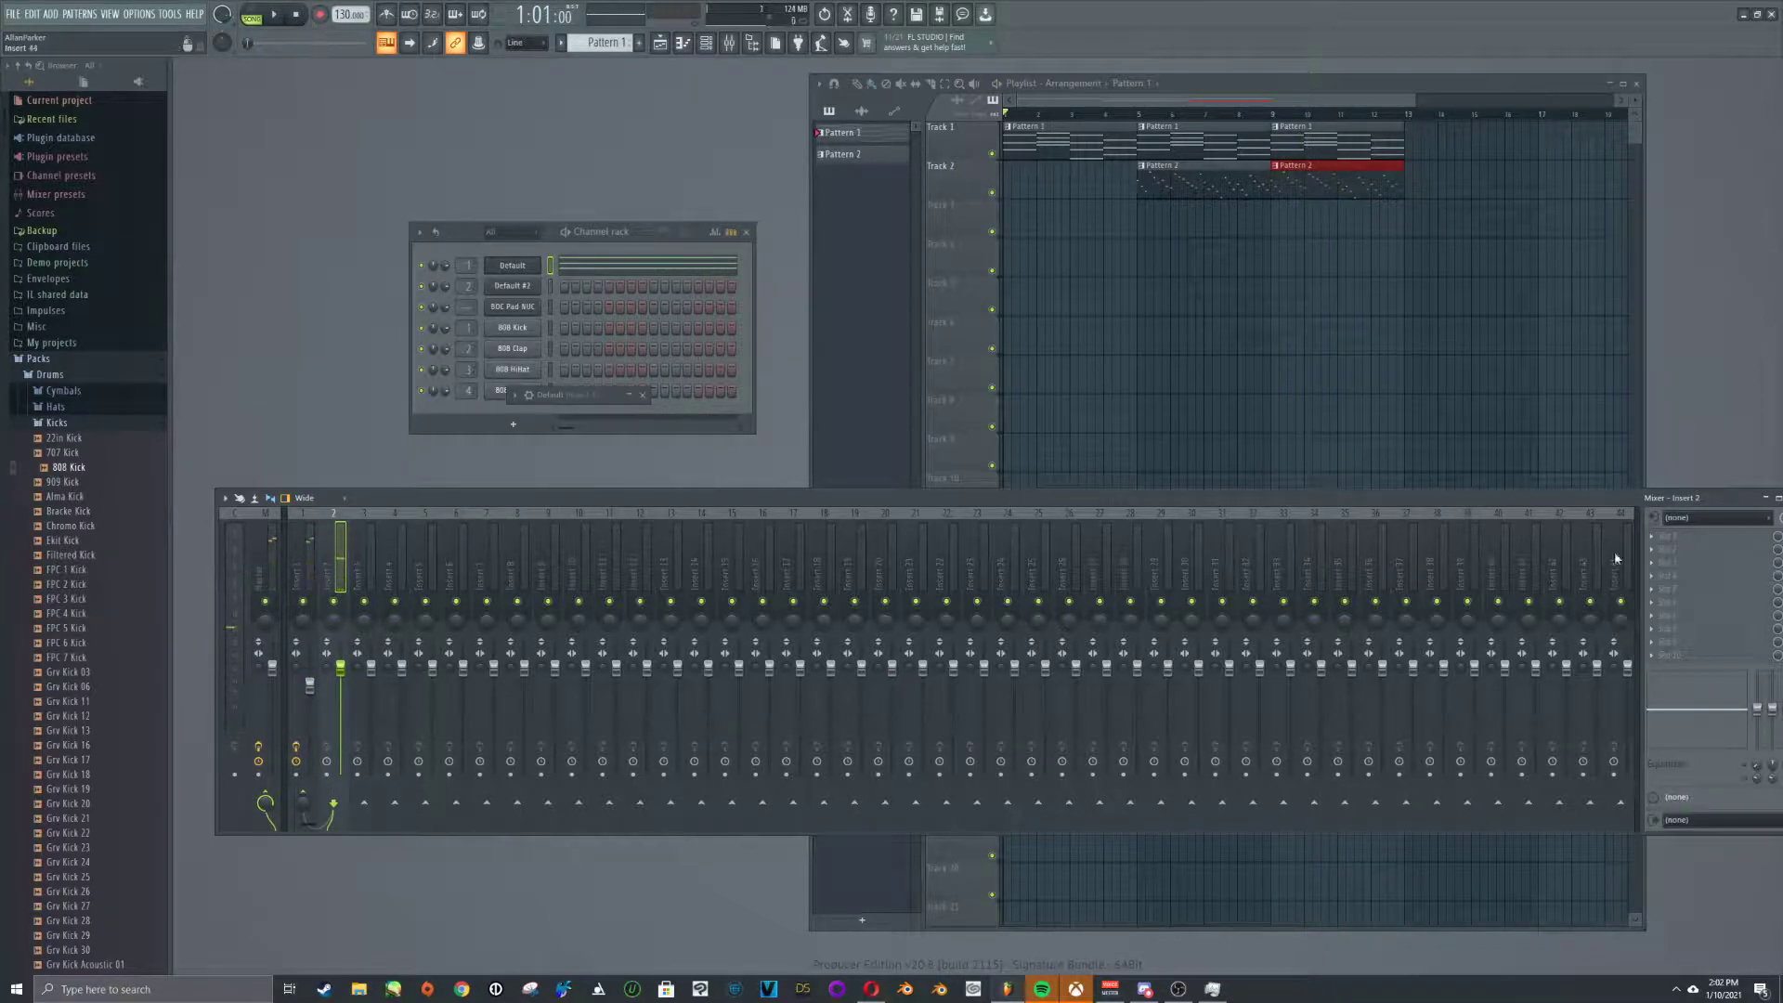
click(1133, 127)
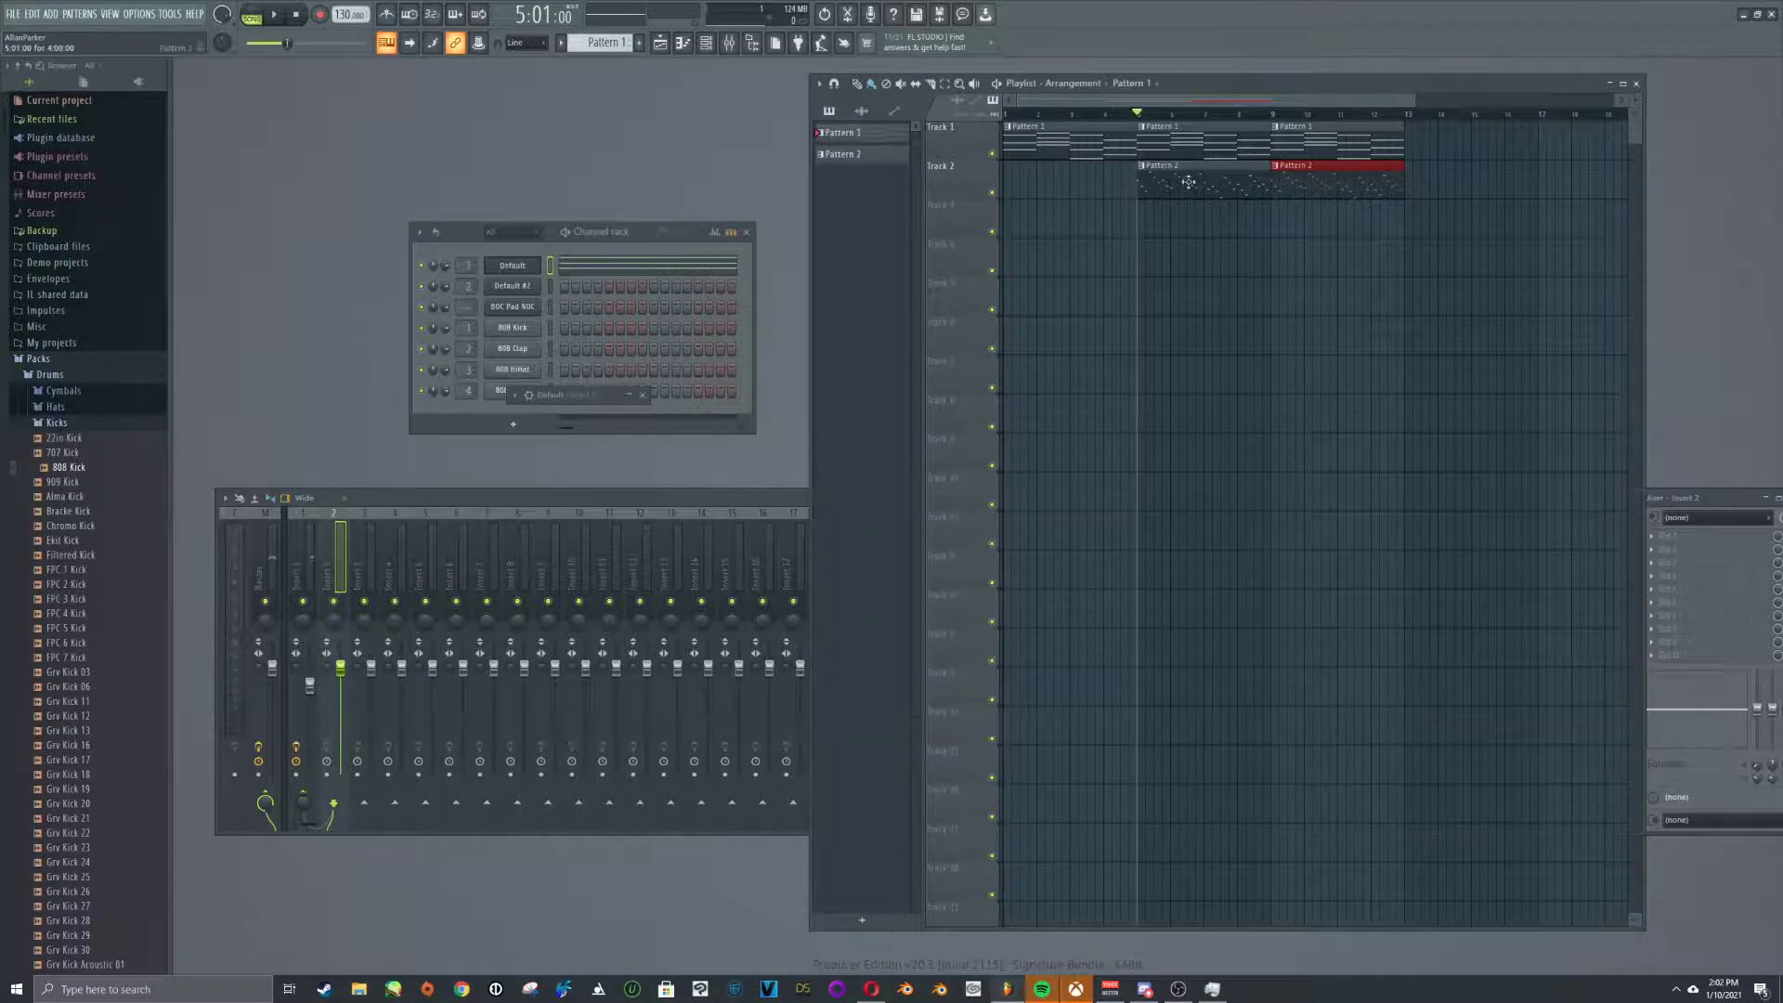
click(1659, 543)
mouse_move(1598, 641)
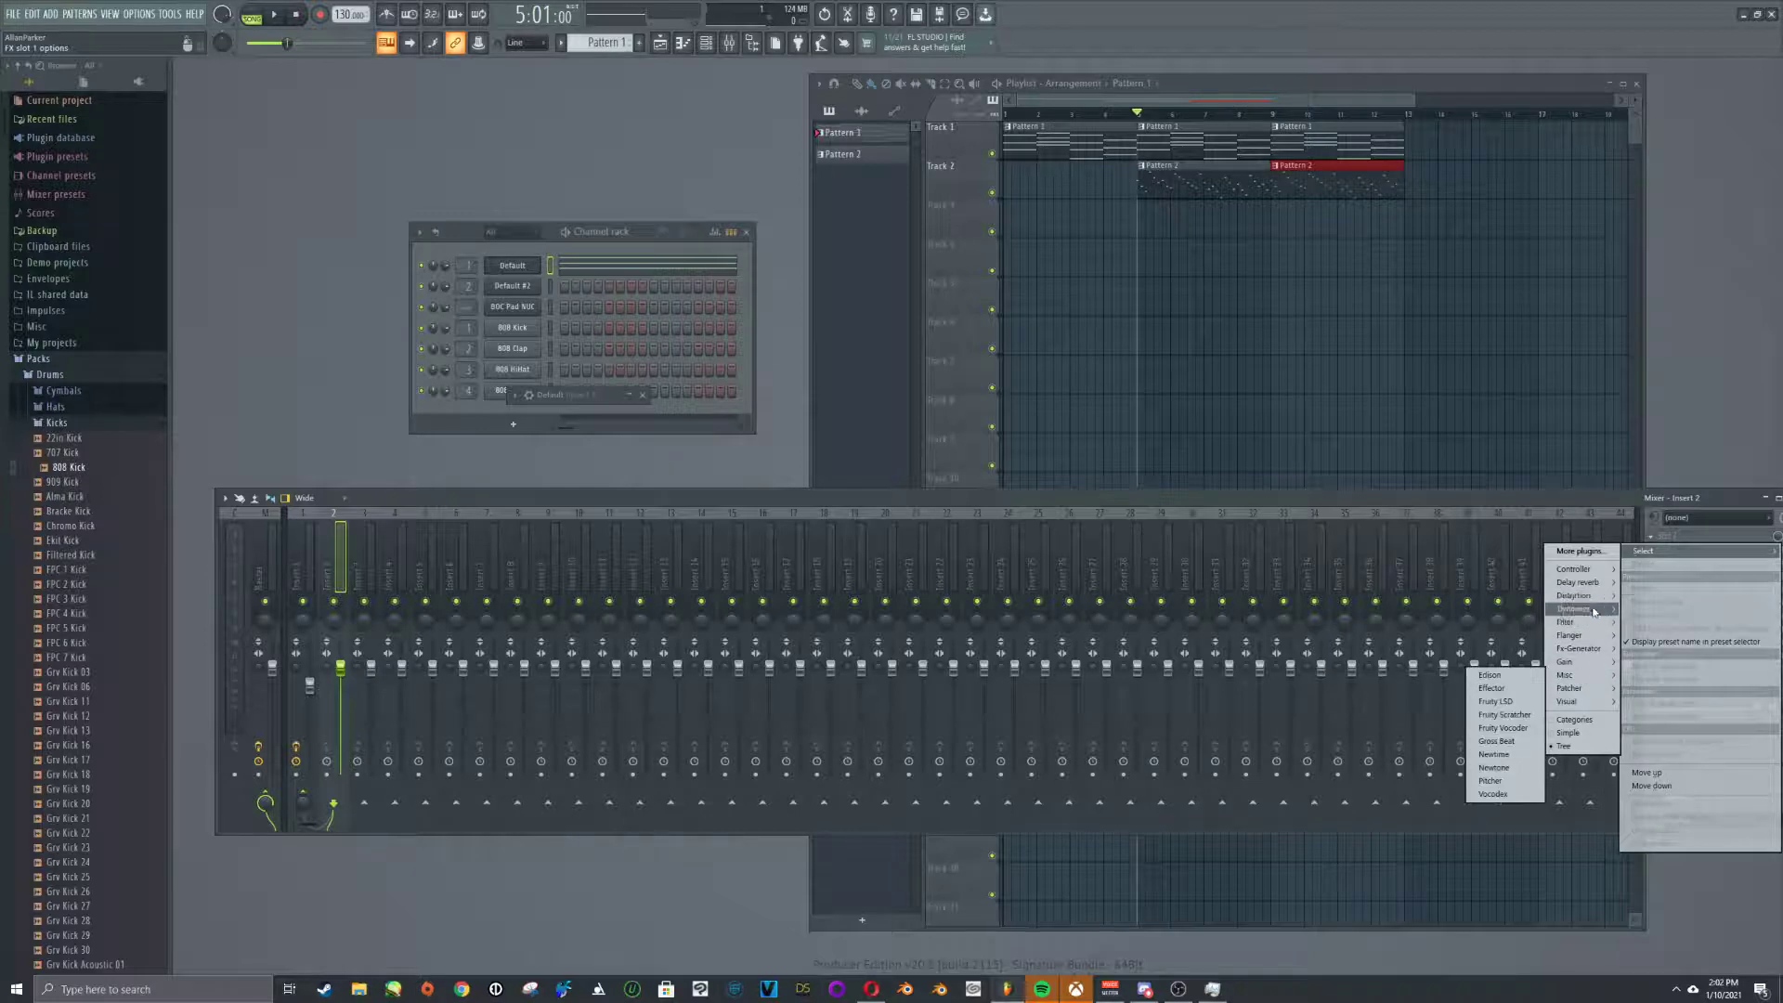
mouse_move(1594, 705)
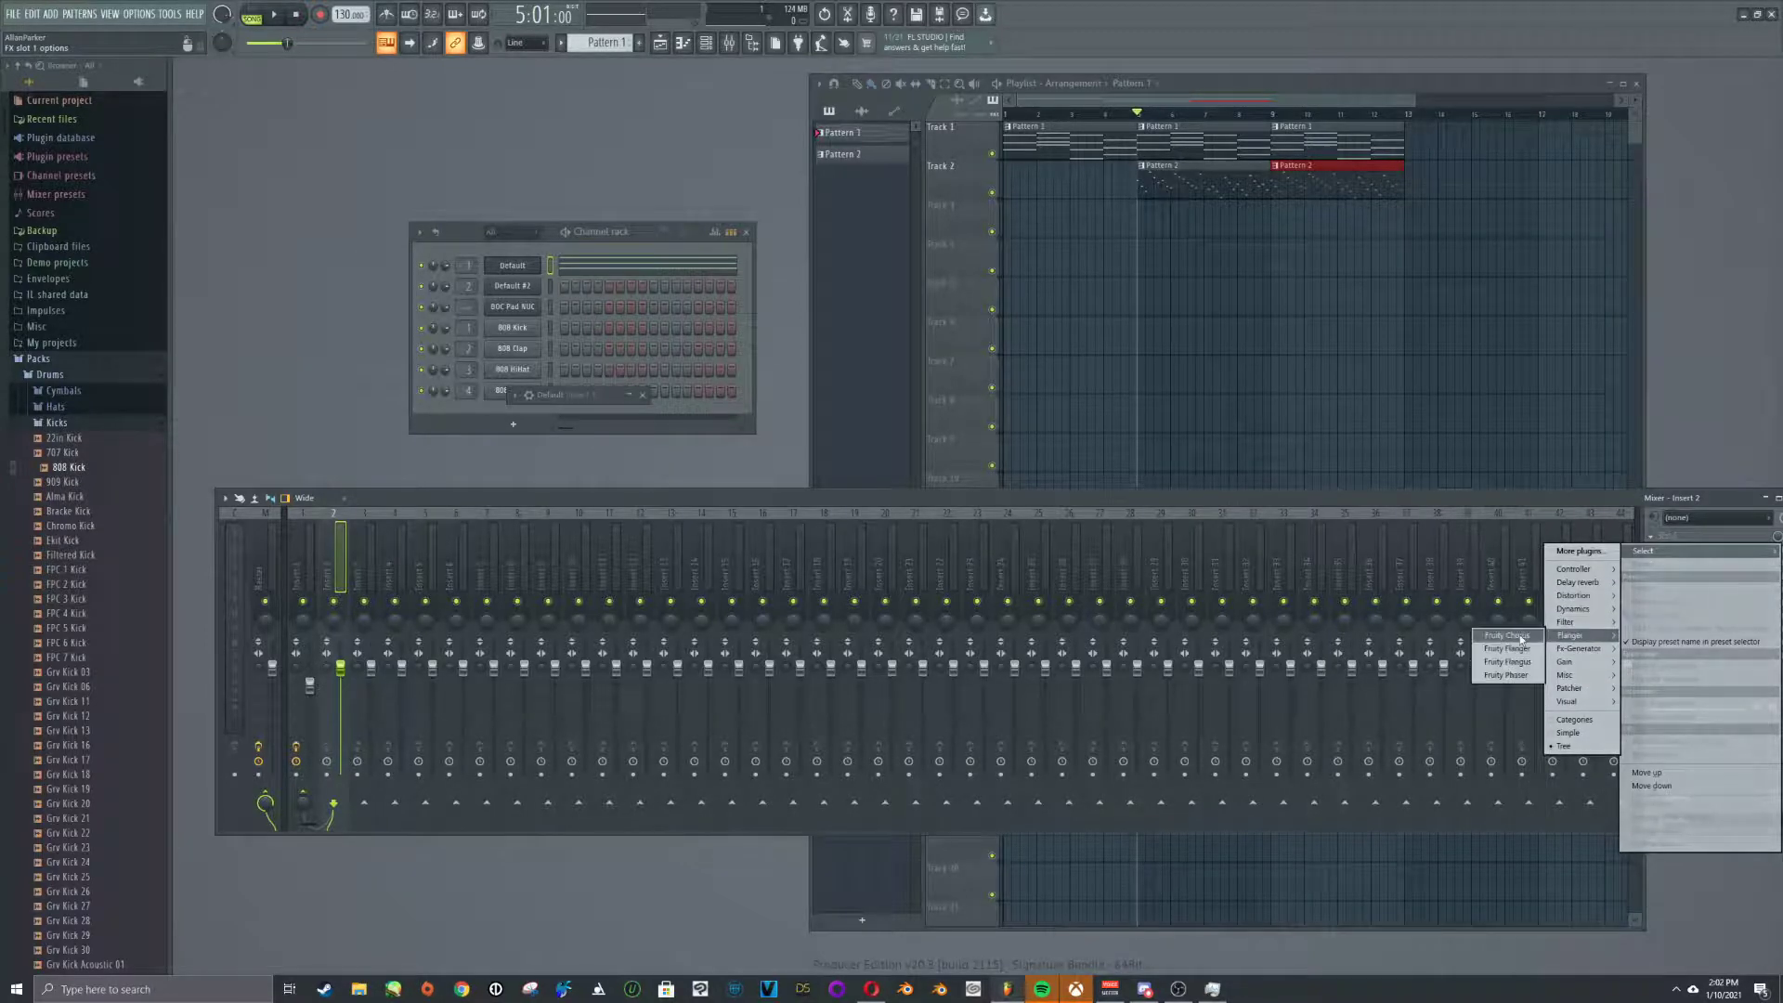
click(1519, 633)
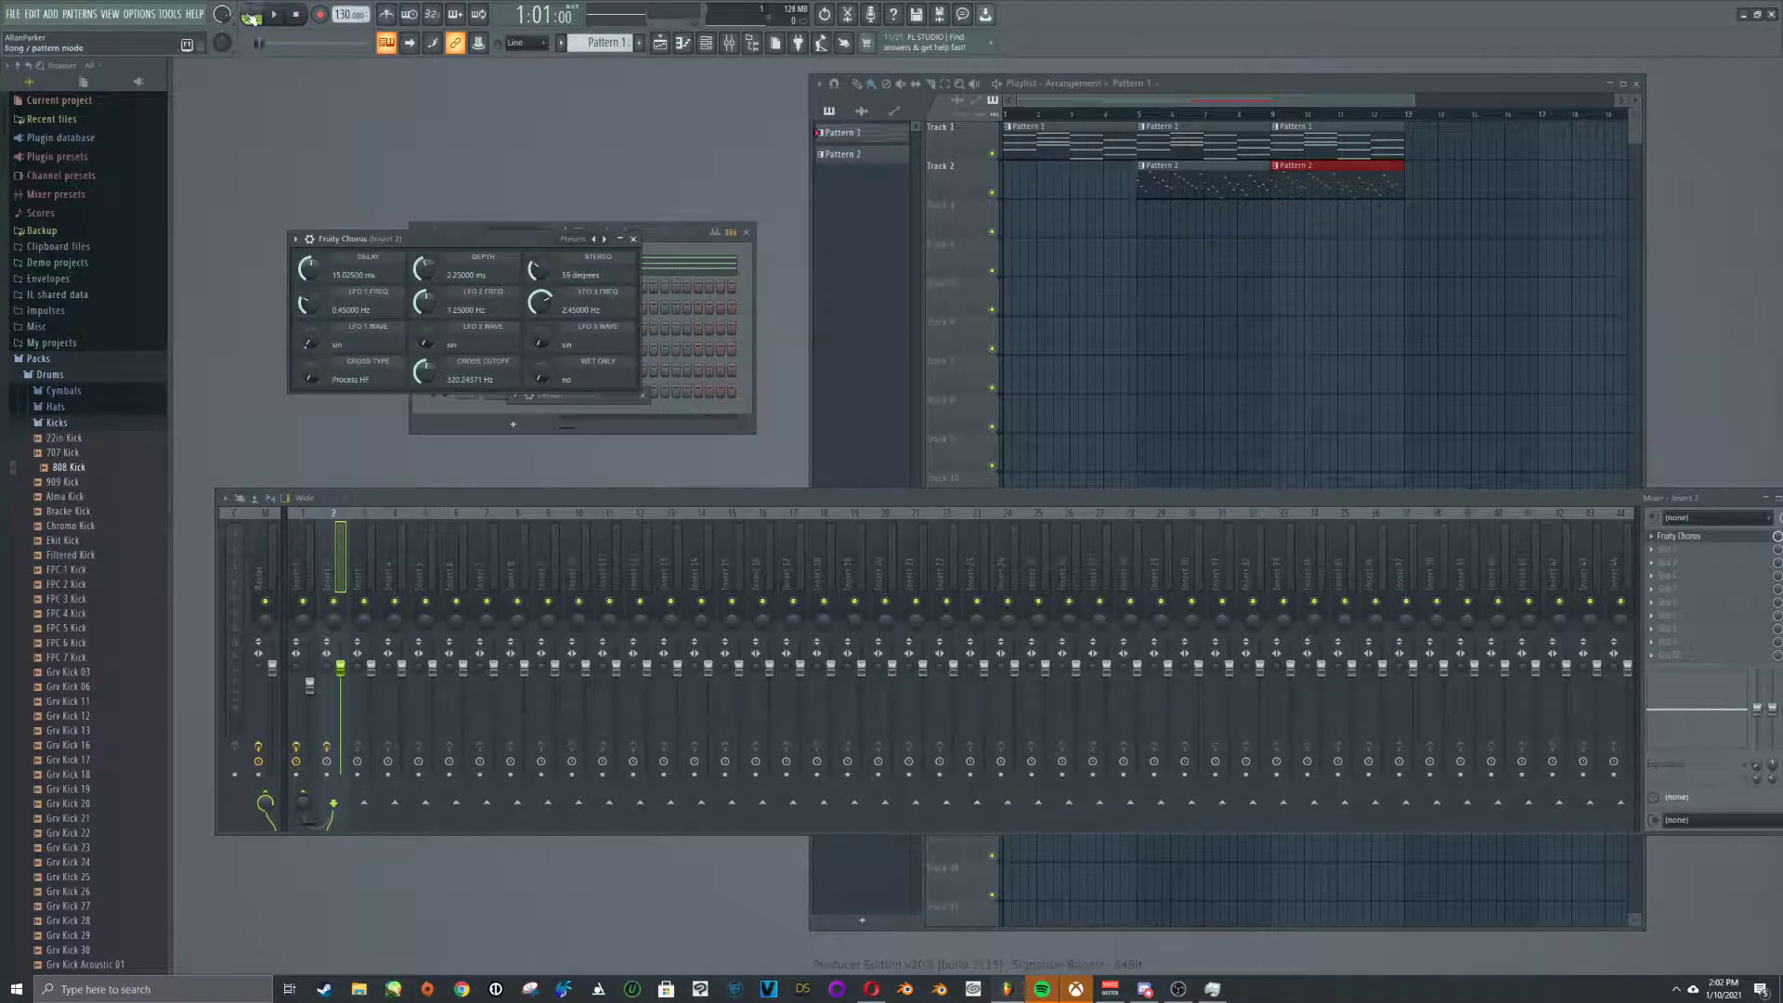
Audition the chorus by playing Pattern 2 on its own and the song from just before bar 5
scroll(591, 43, down, 1)
click(279, 16)
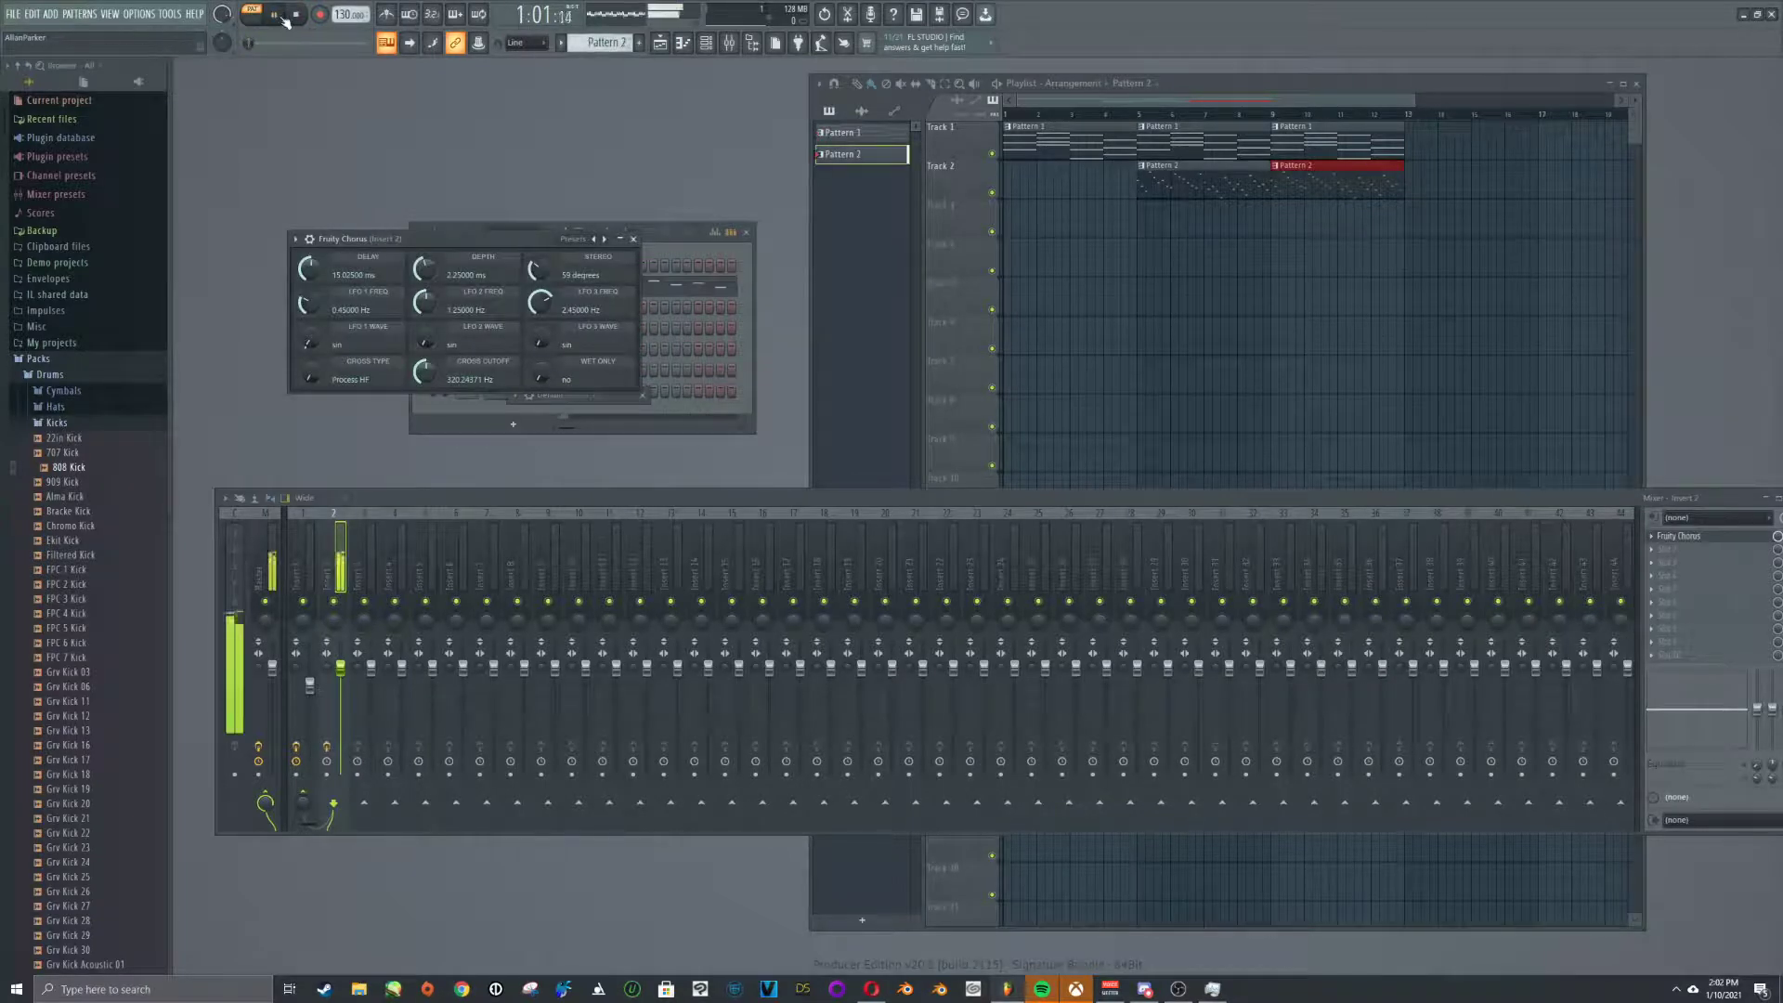
click(295, 240)
key(space)
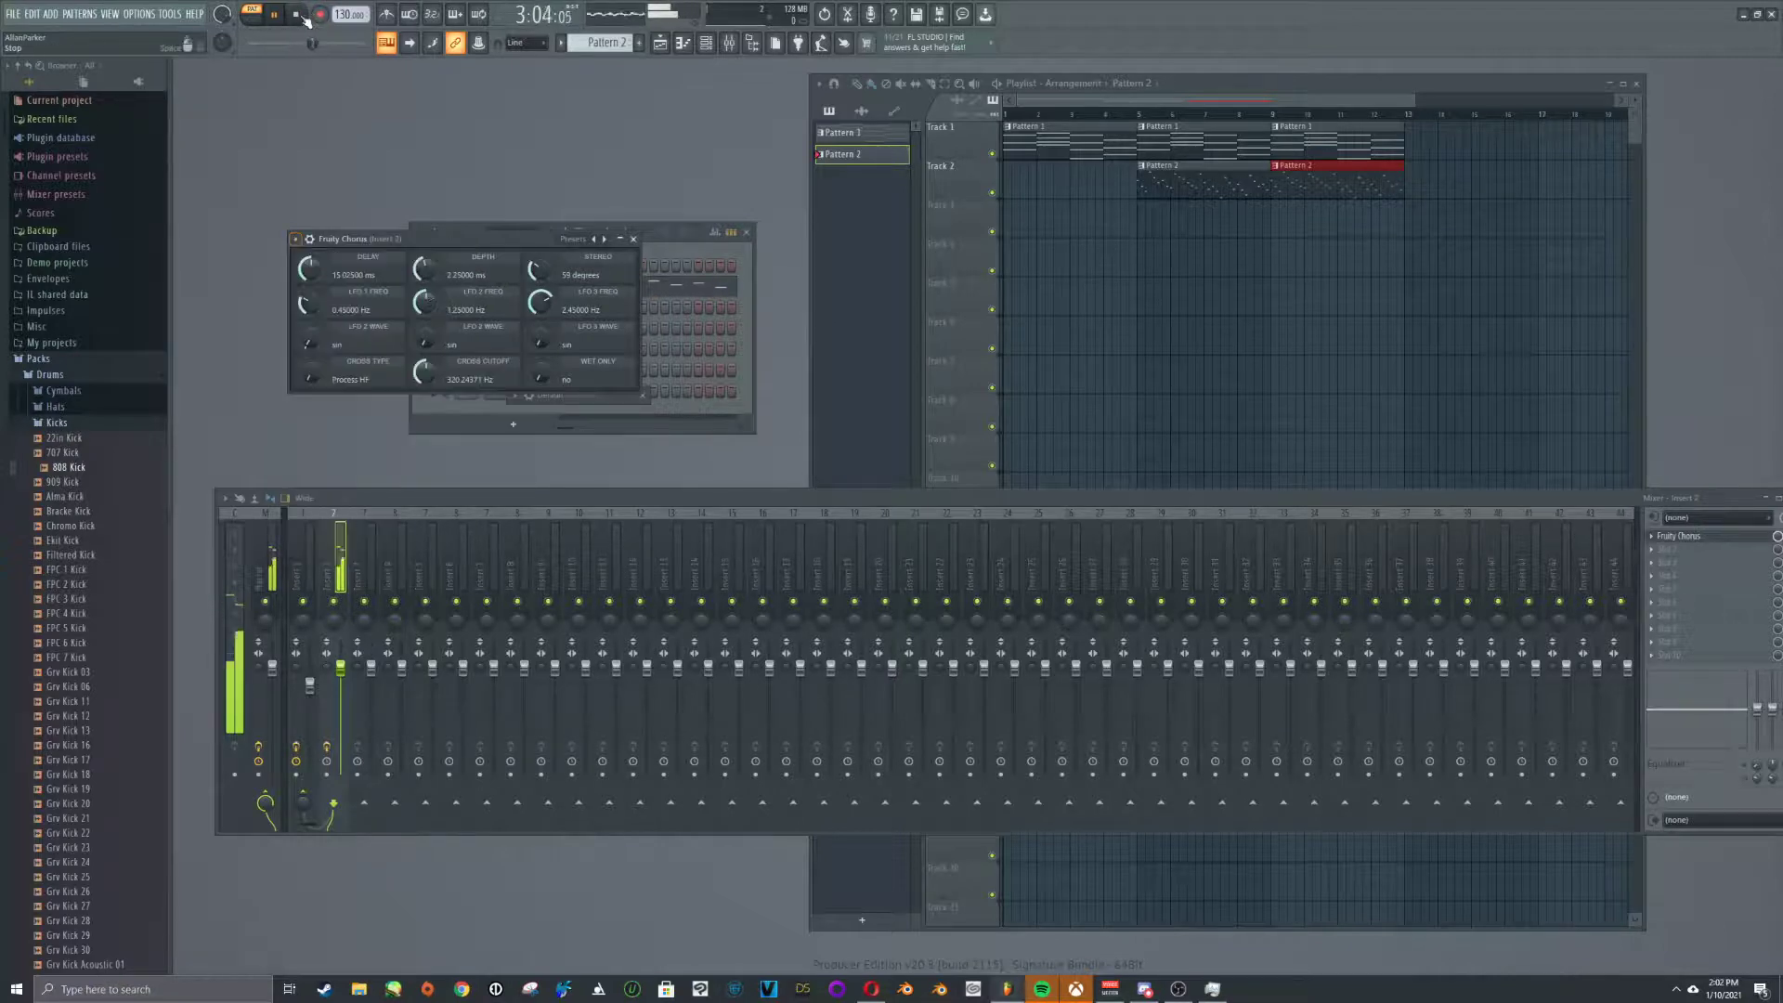
click(1138, 121)
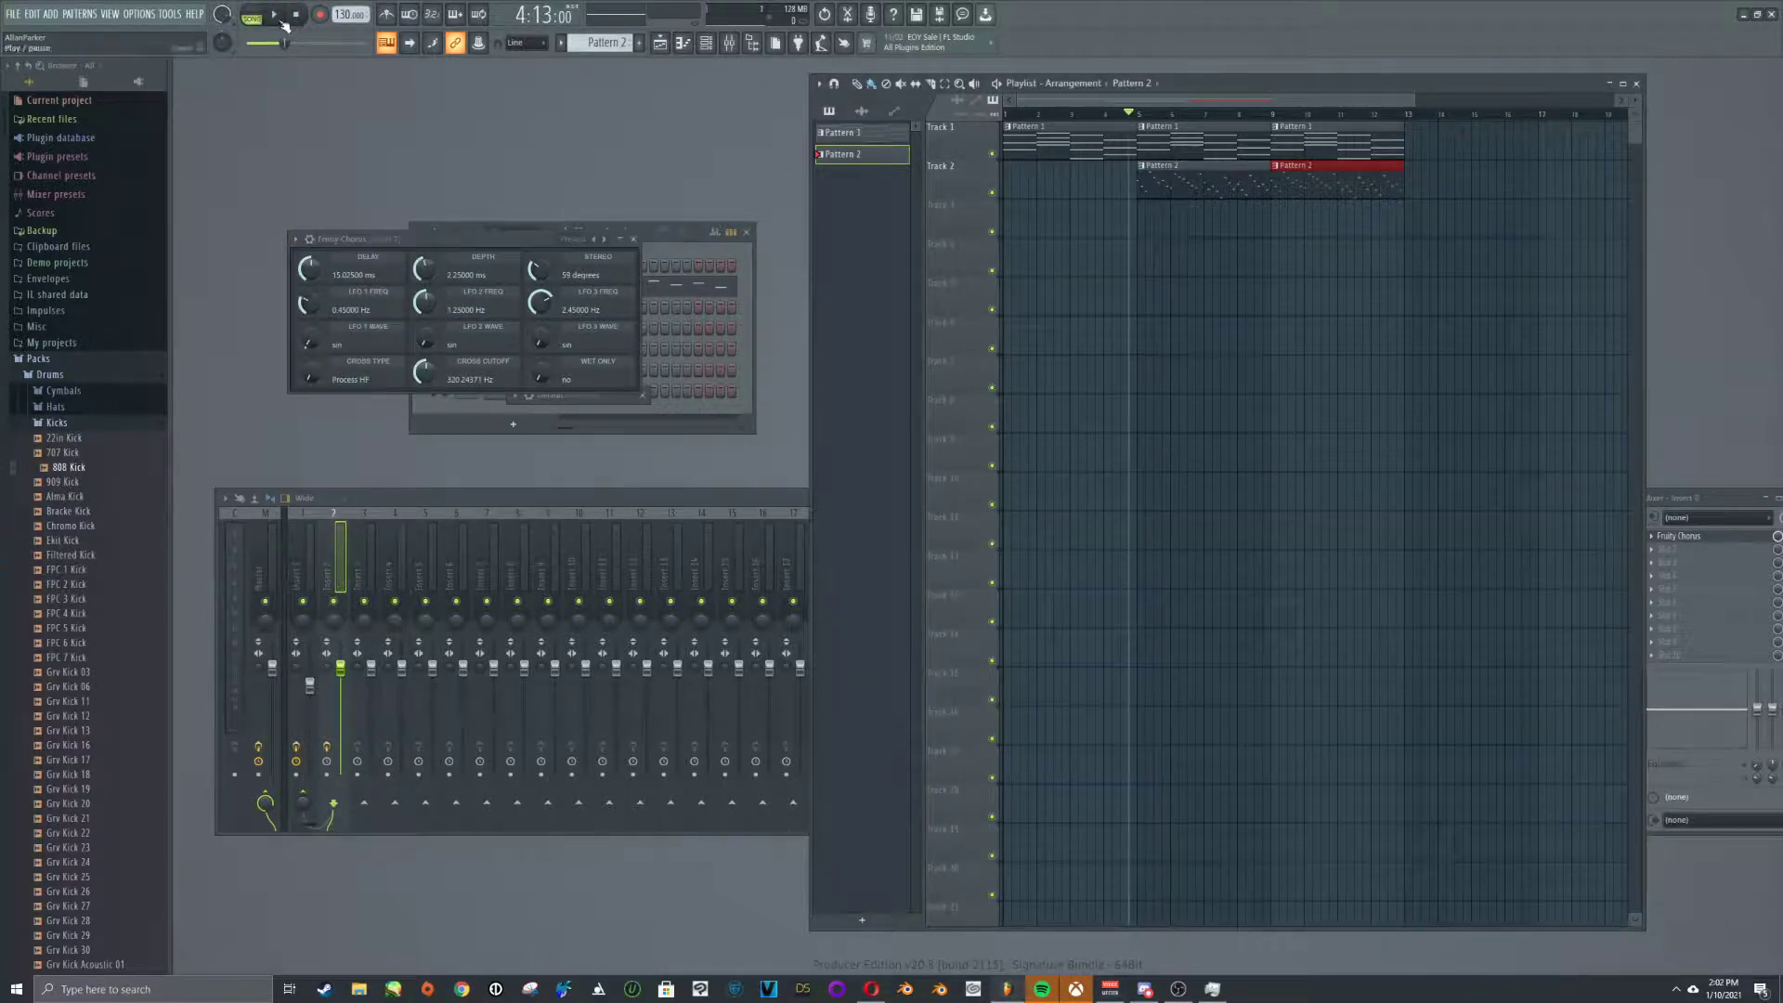
click(283, 23)
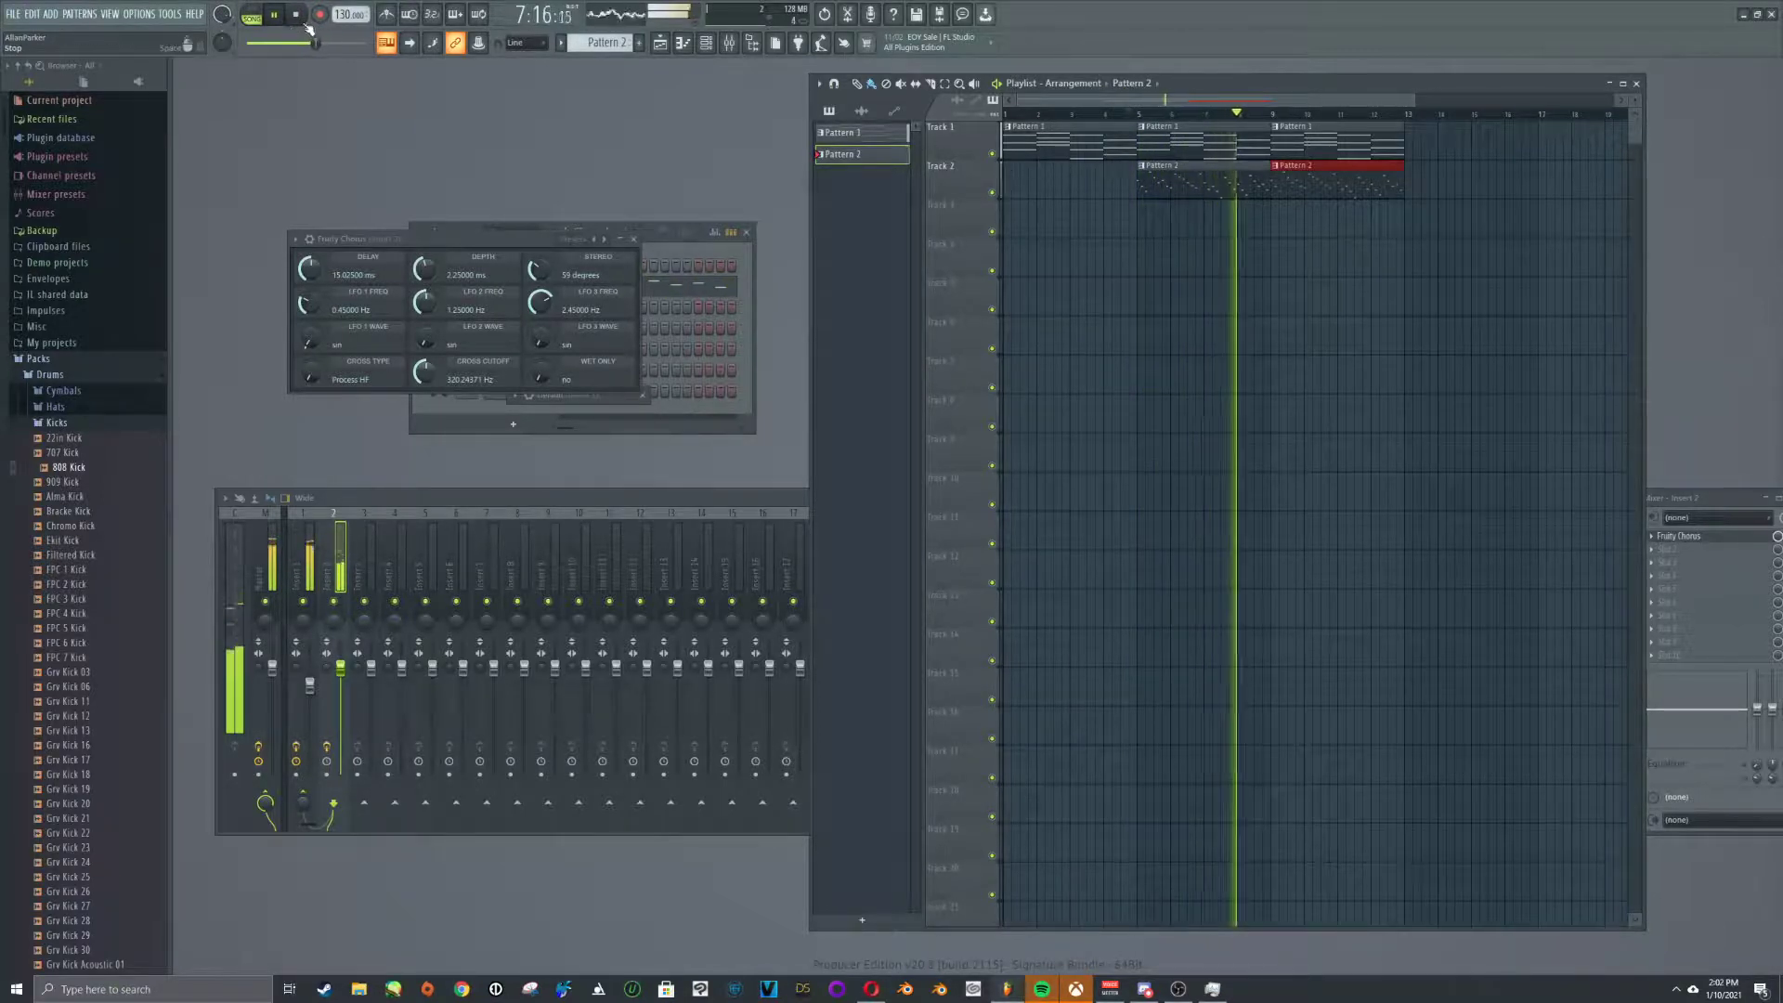
click(306, 24)
Load Maximus into the first effect slot of the Master mixer track
click(271, 538)
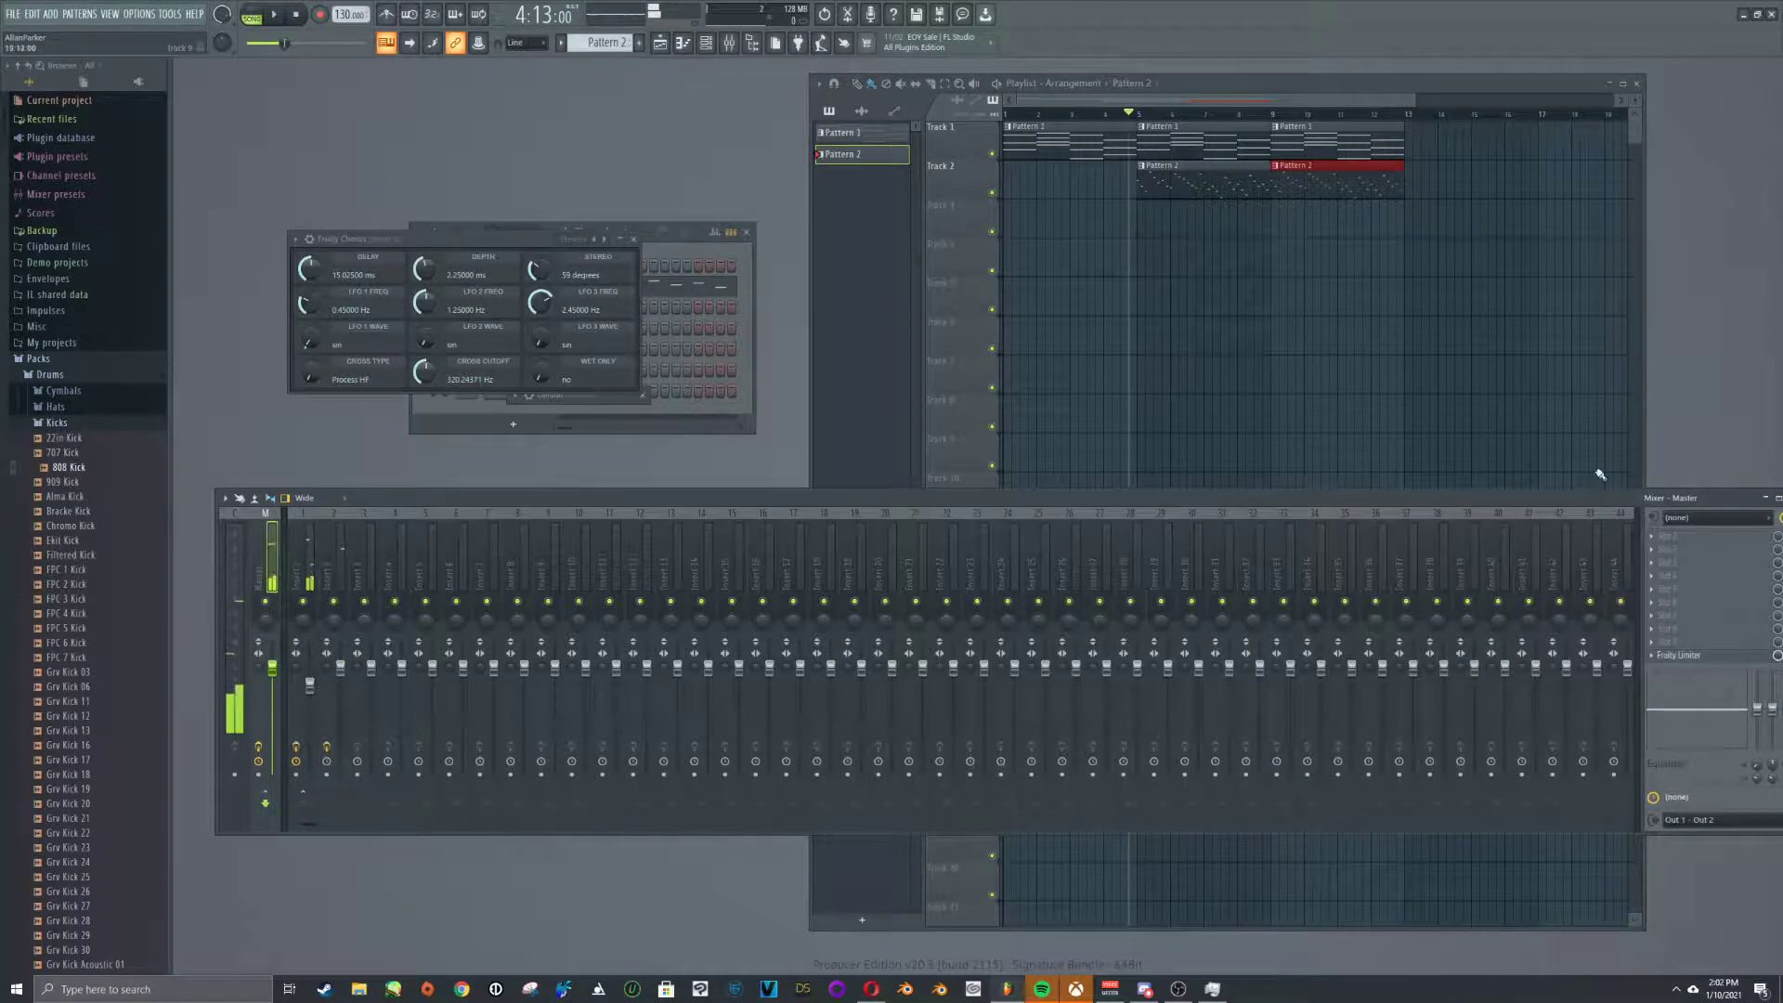
drag(1566, 505, 1524, 502)
click(1610, 538)
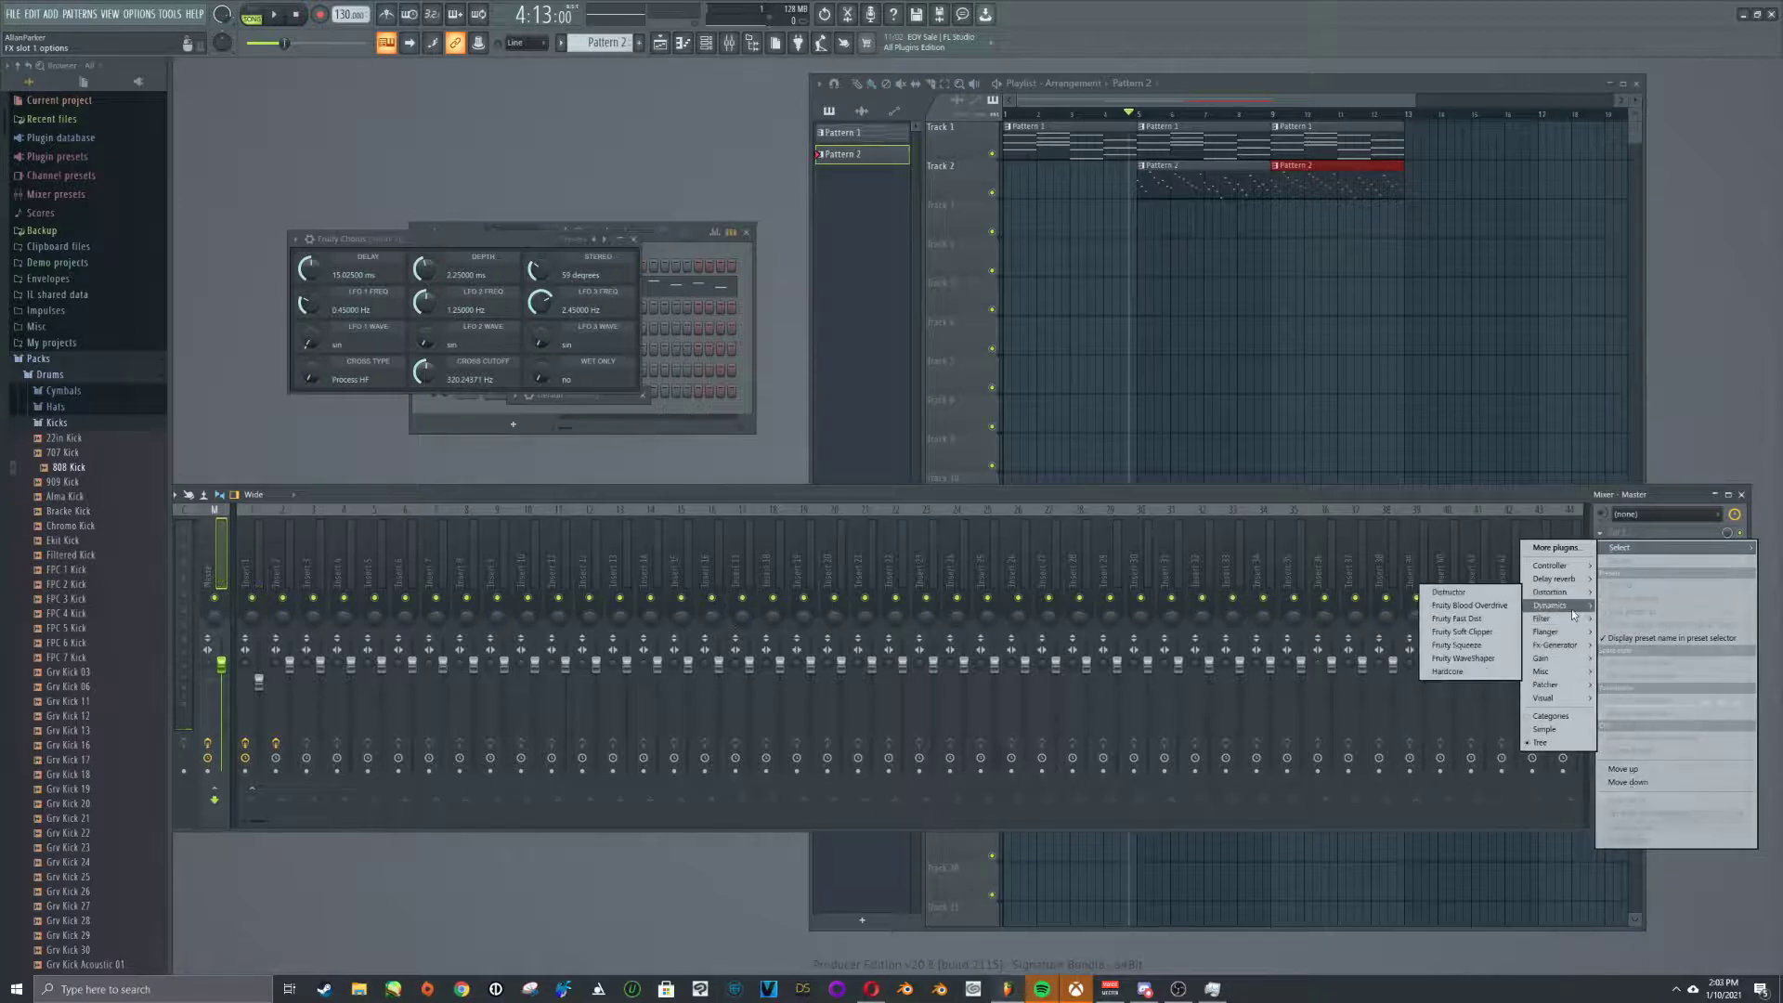
mouse_move(1571, 620)
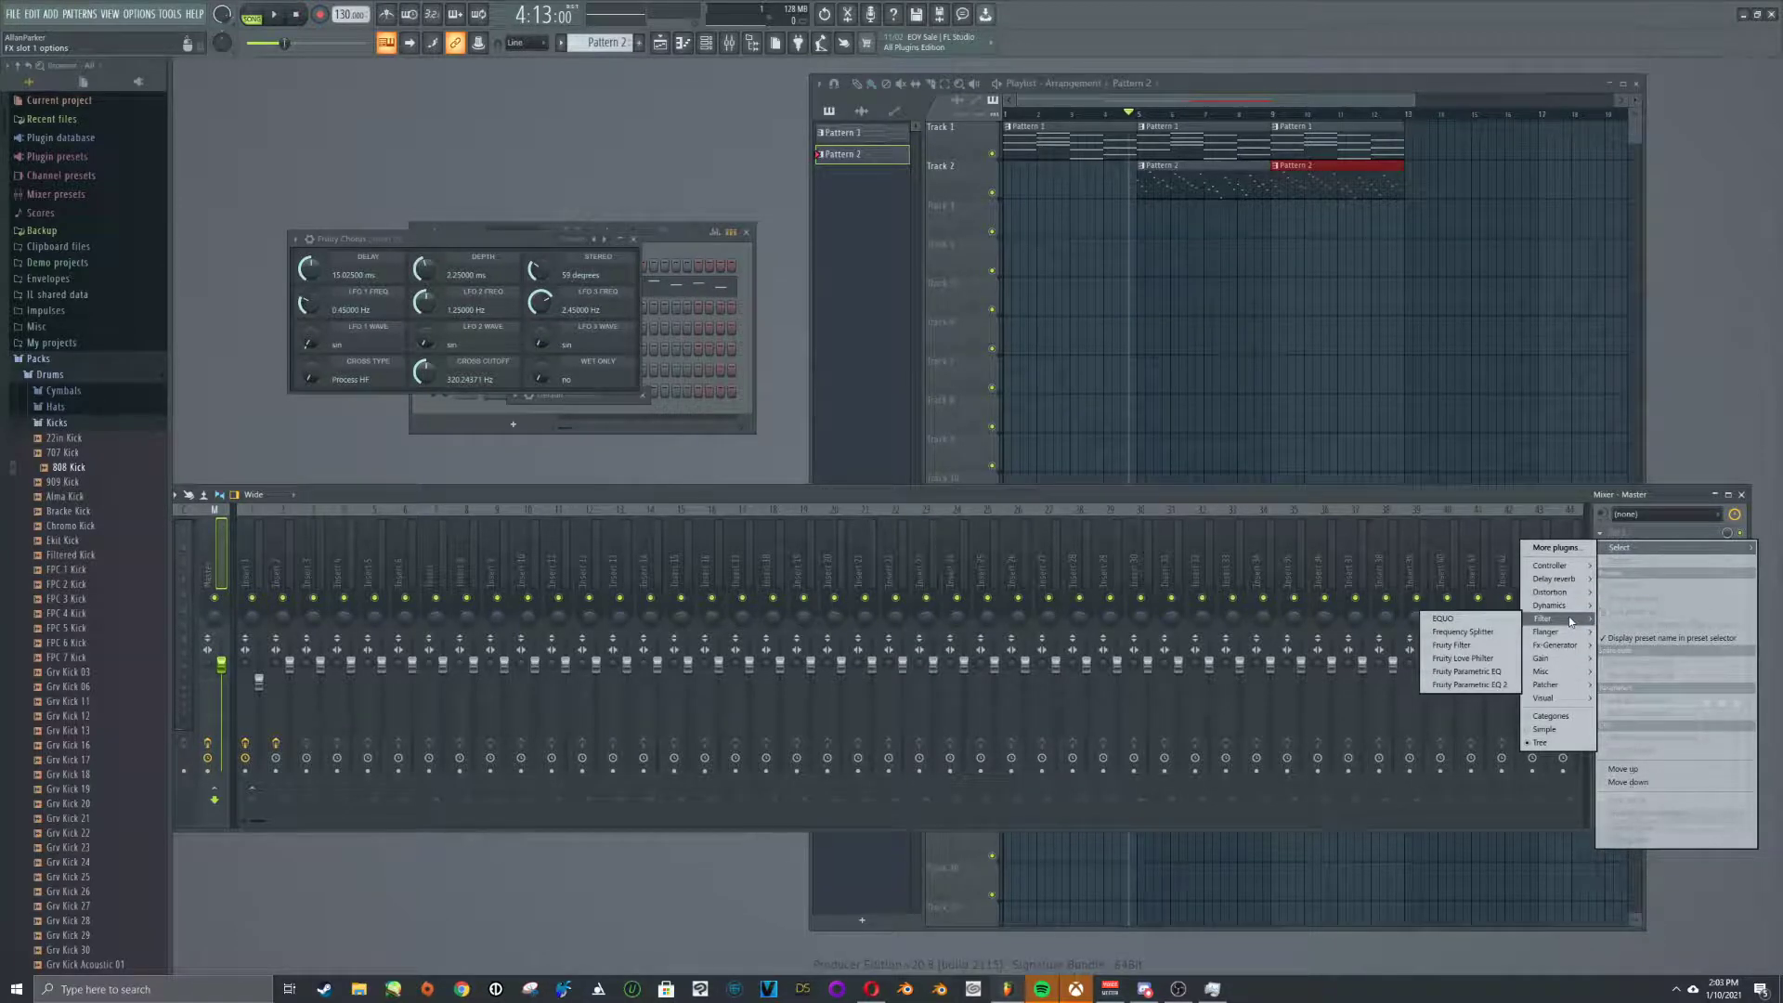
mouse_move(1567, 706)
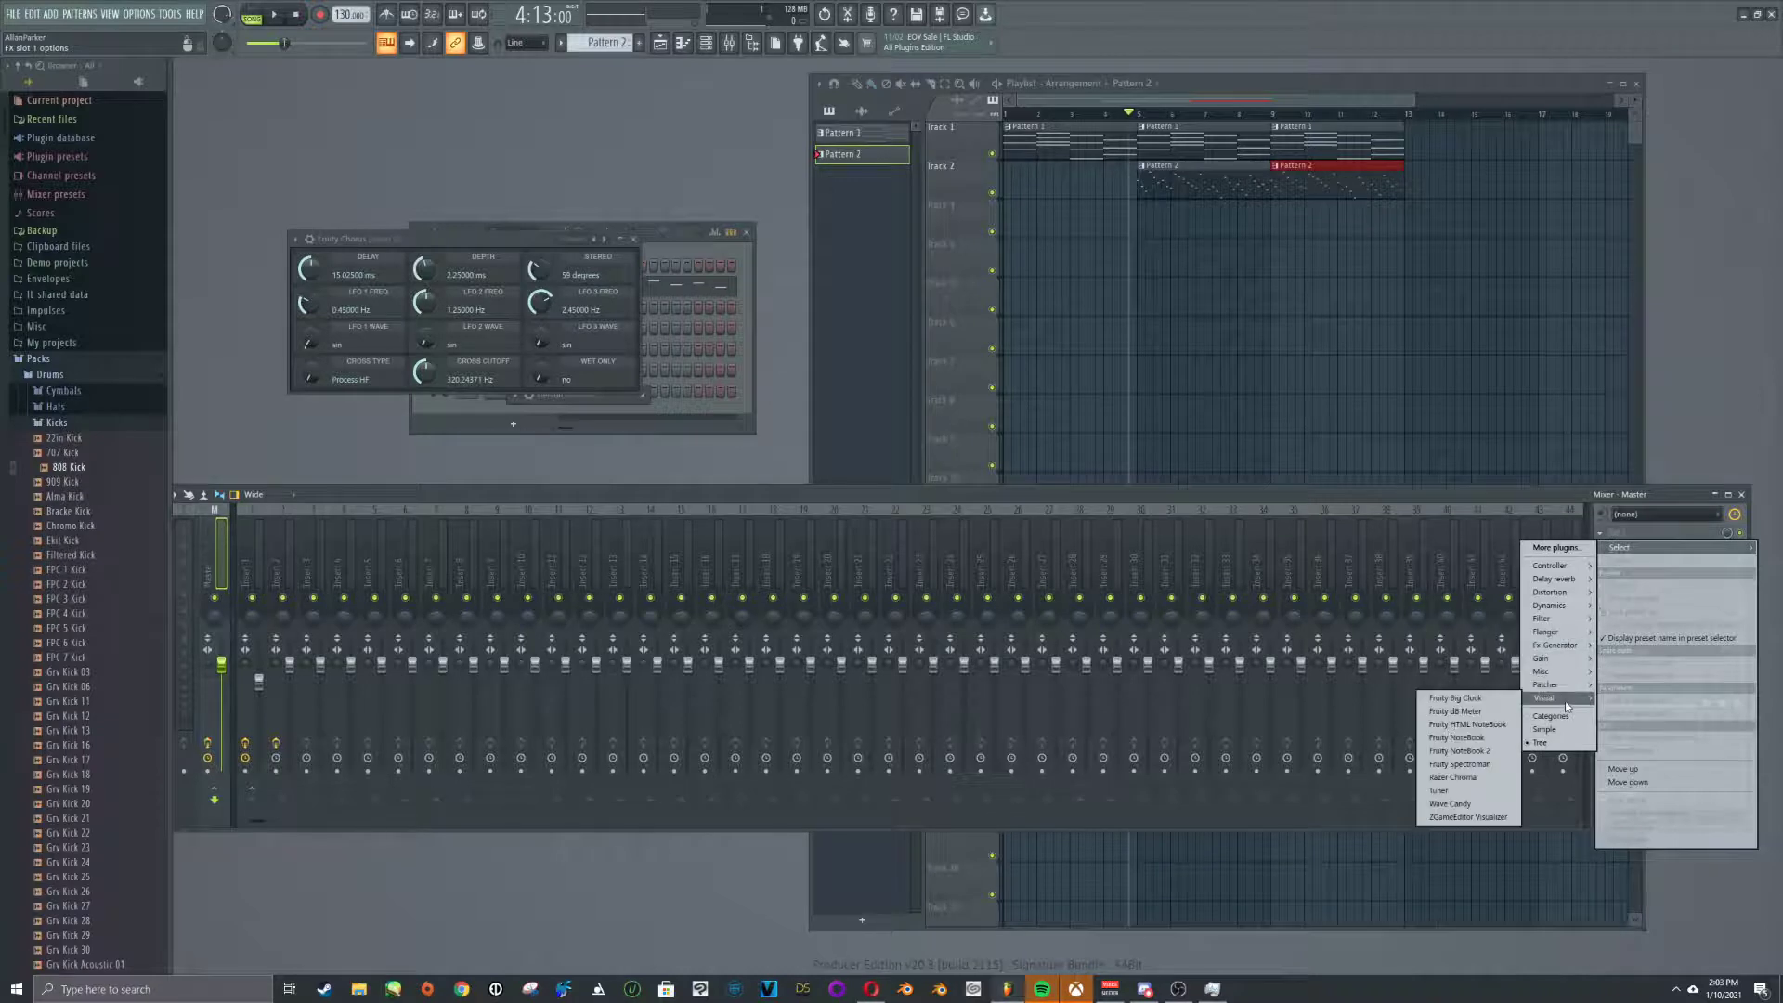
mouse_move(1560, 584)
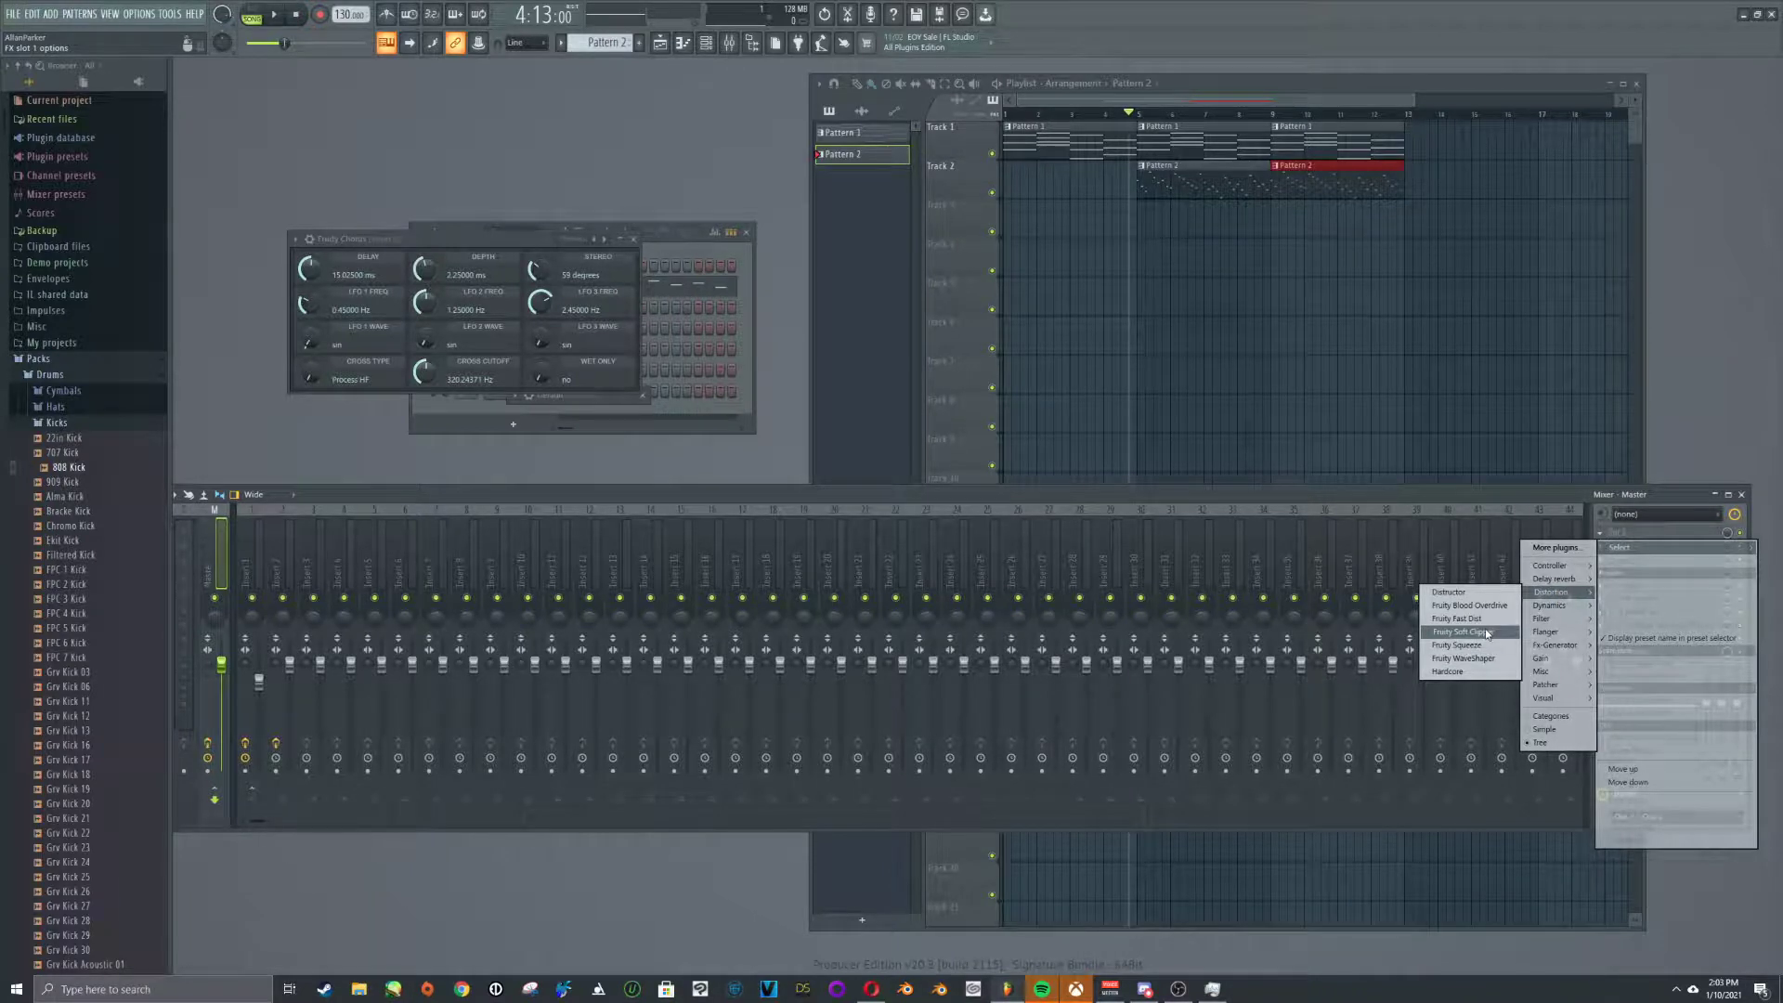
mouse_move(1557, 661)
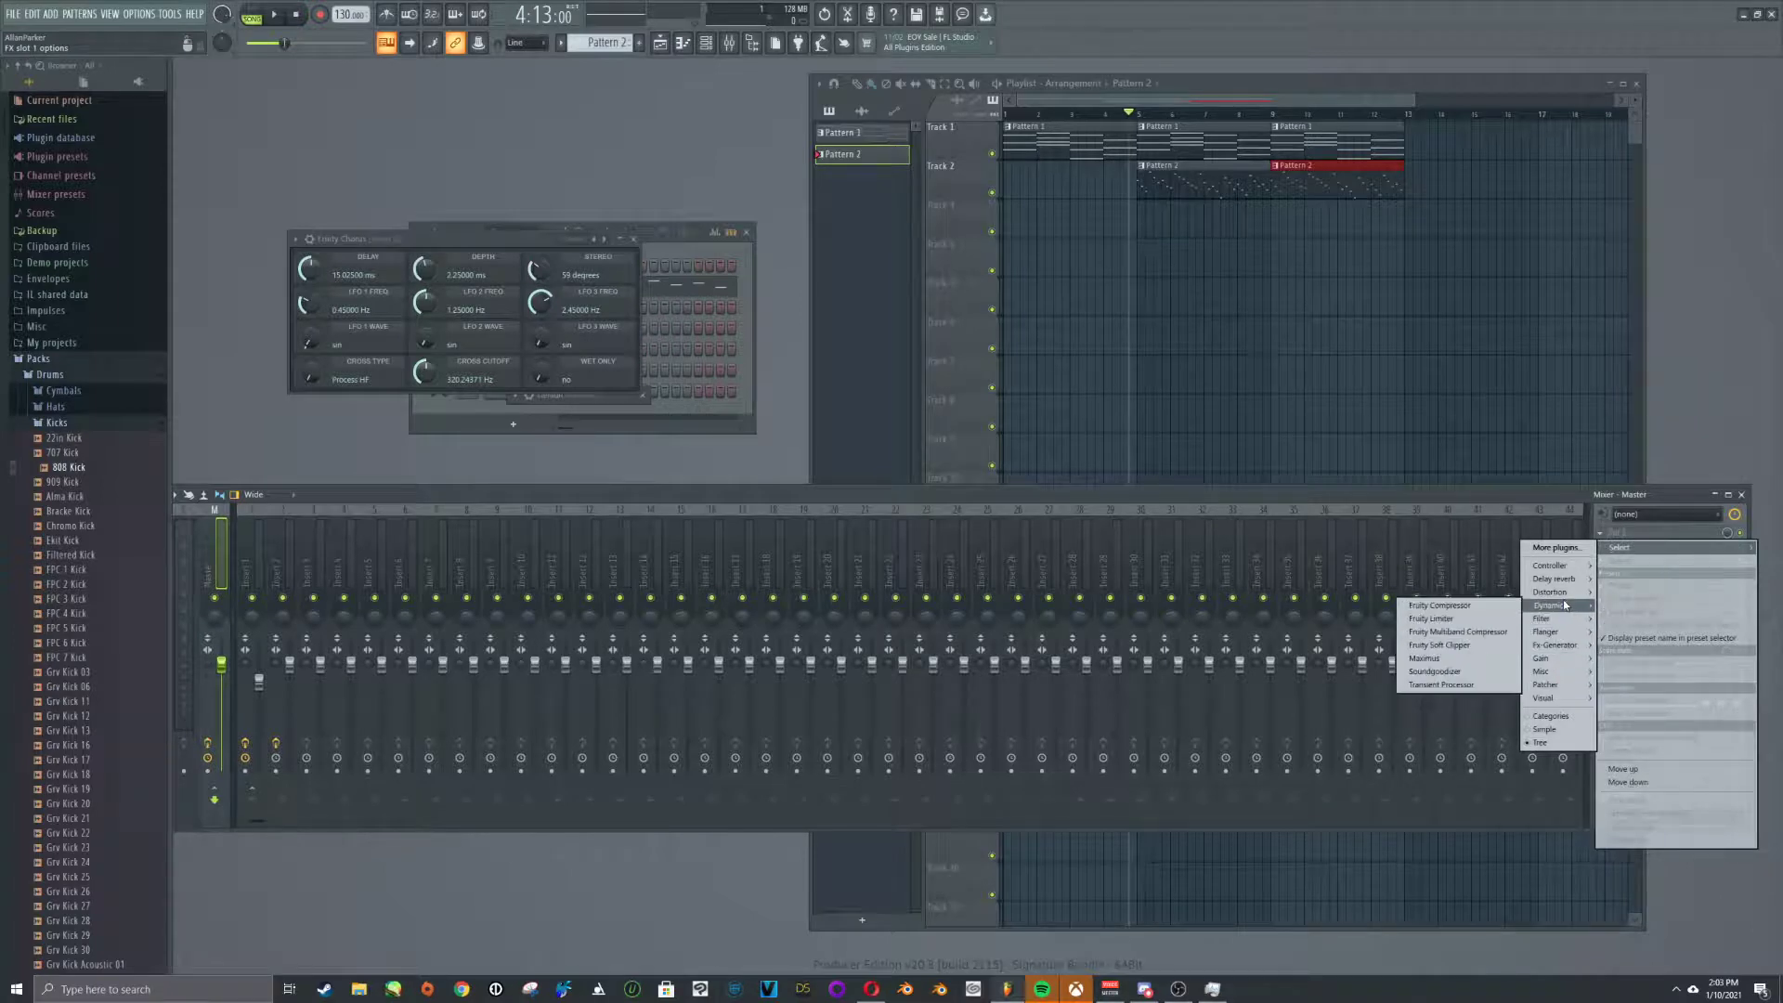
click(1463, 658)
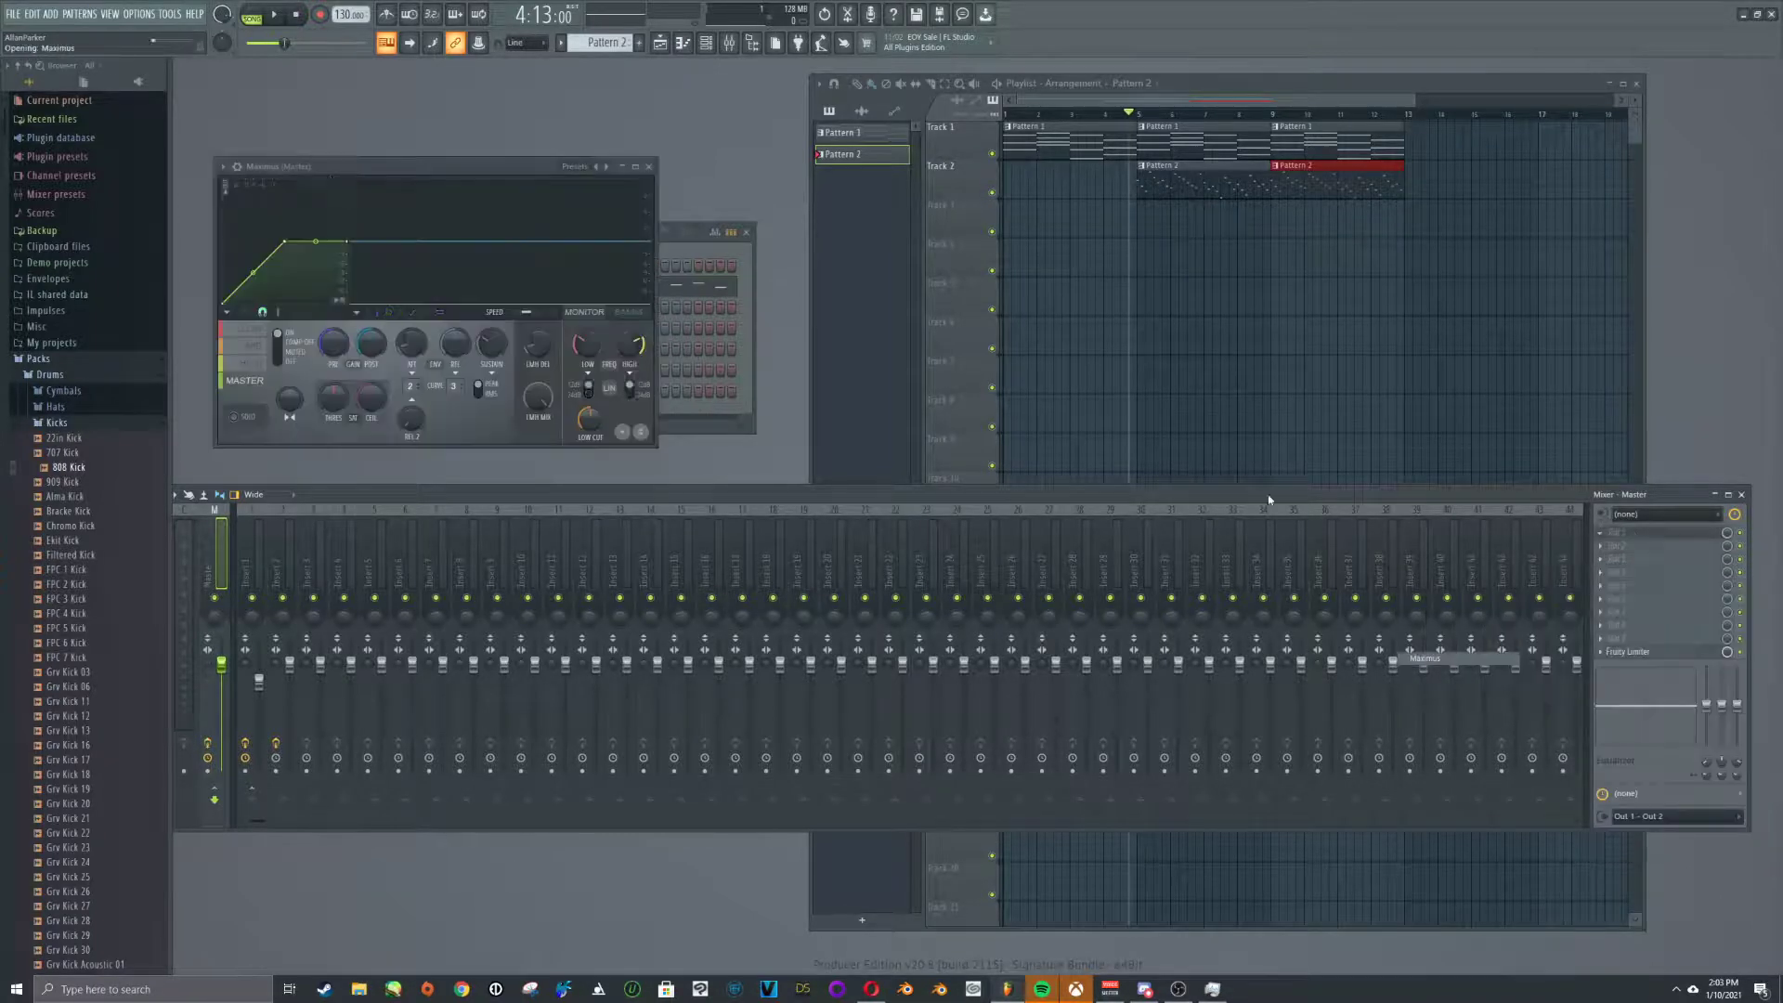
Apply the Lo-fi preset to Maximus and play the song briefly from the beginning
click(223, 166)
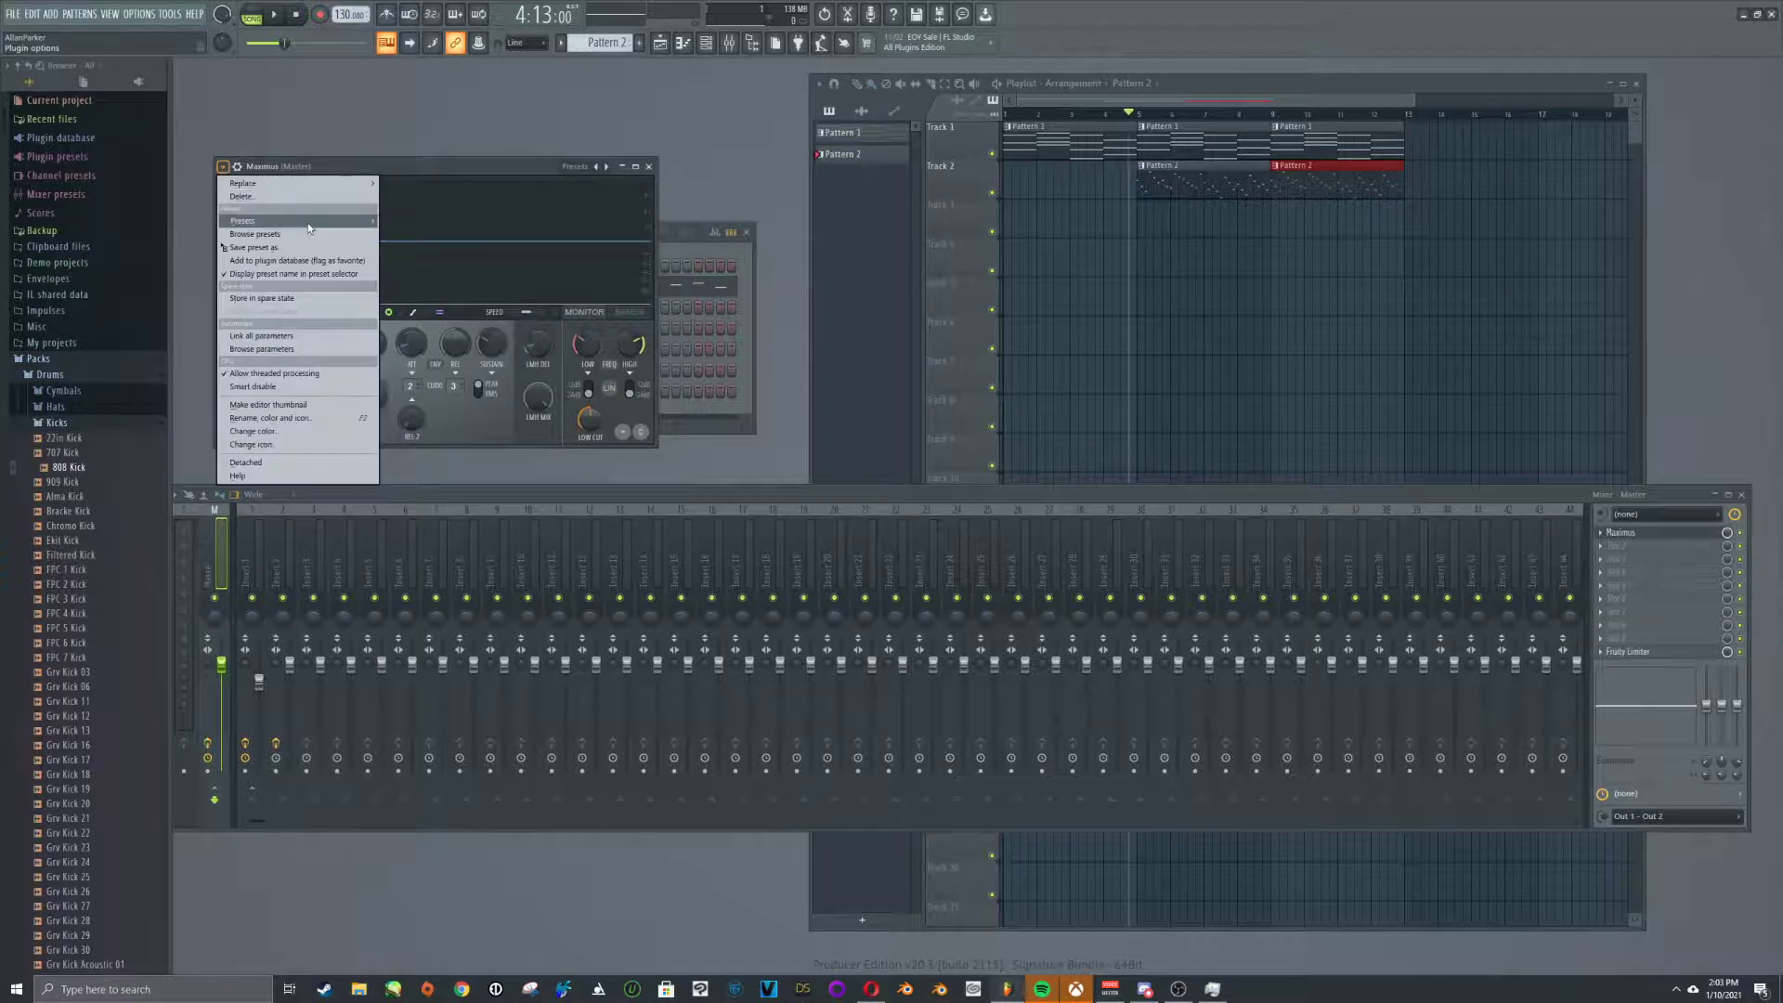
mouse_move(308, 228)
click(441, 390)
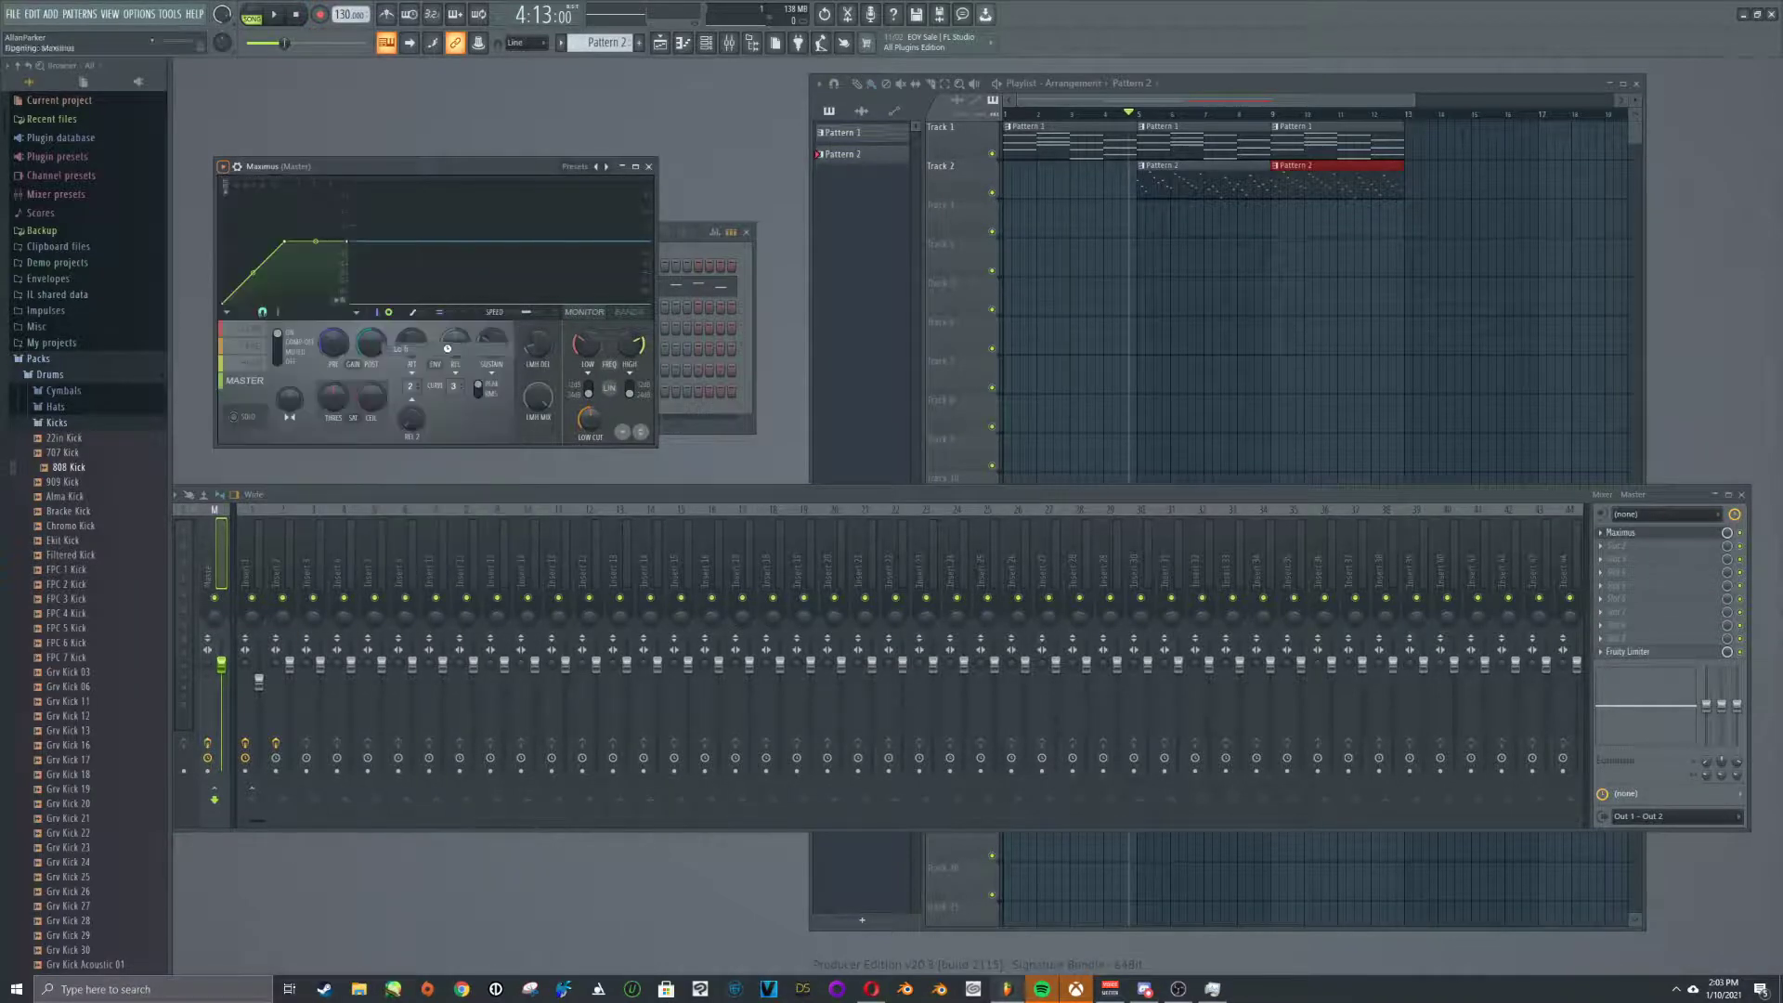
click(1006, 114)
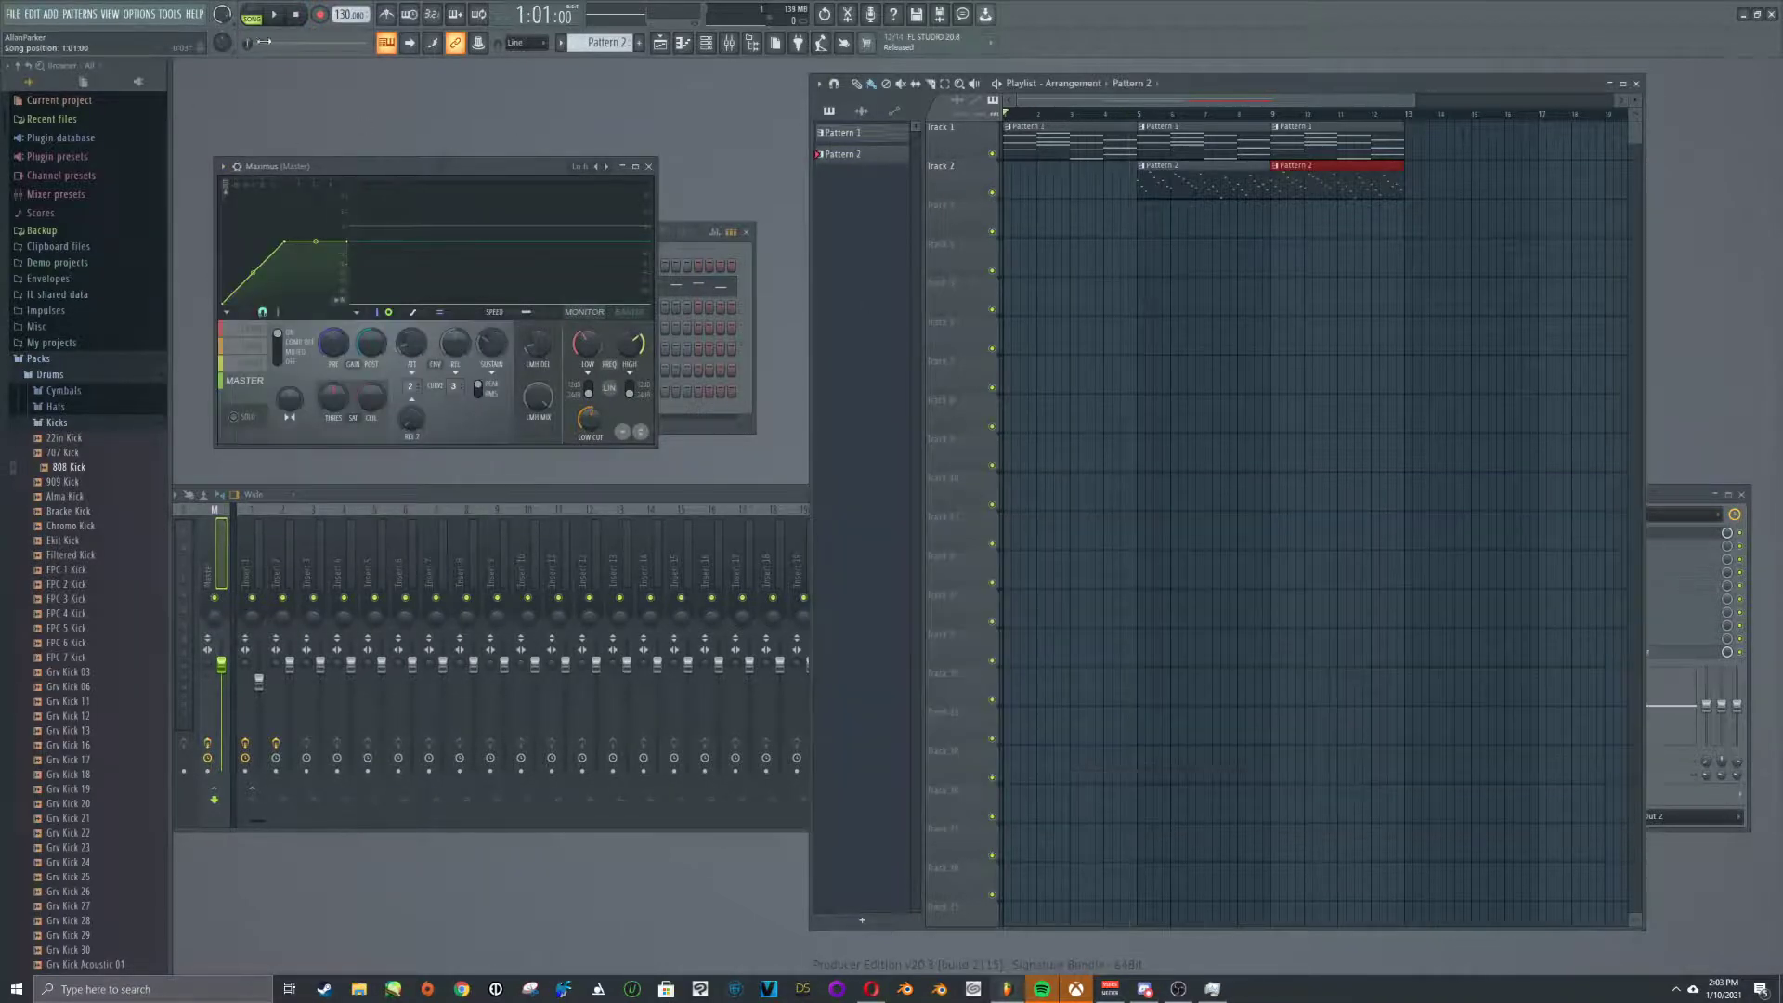
click(279, 16)
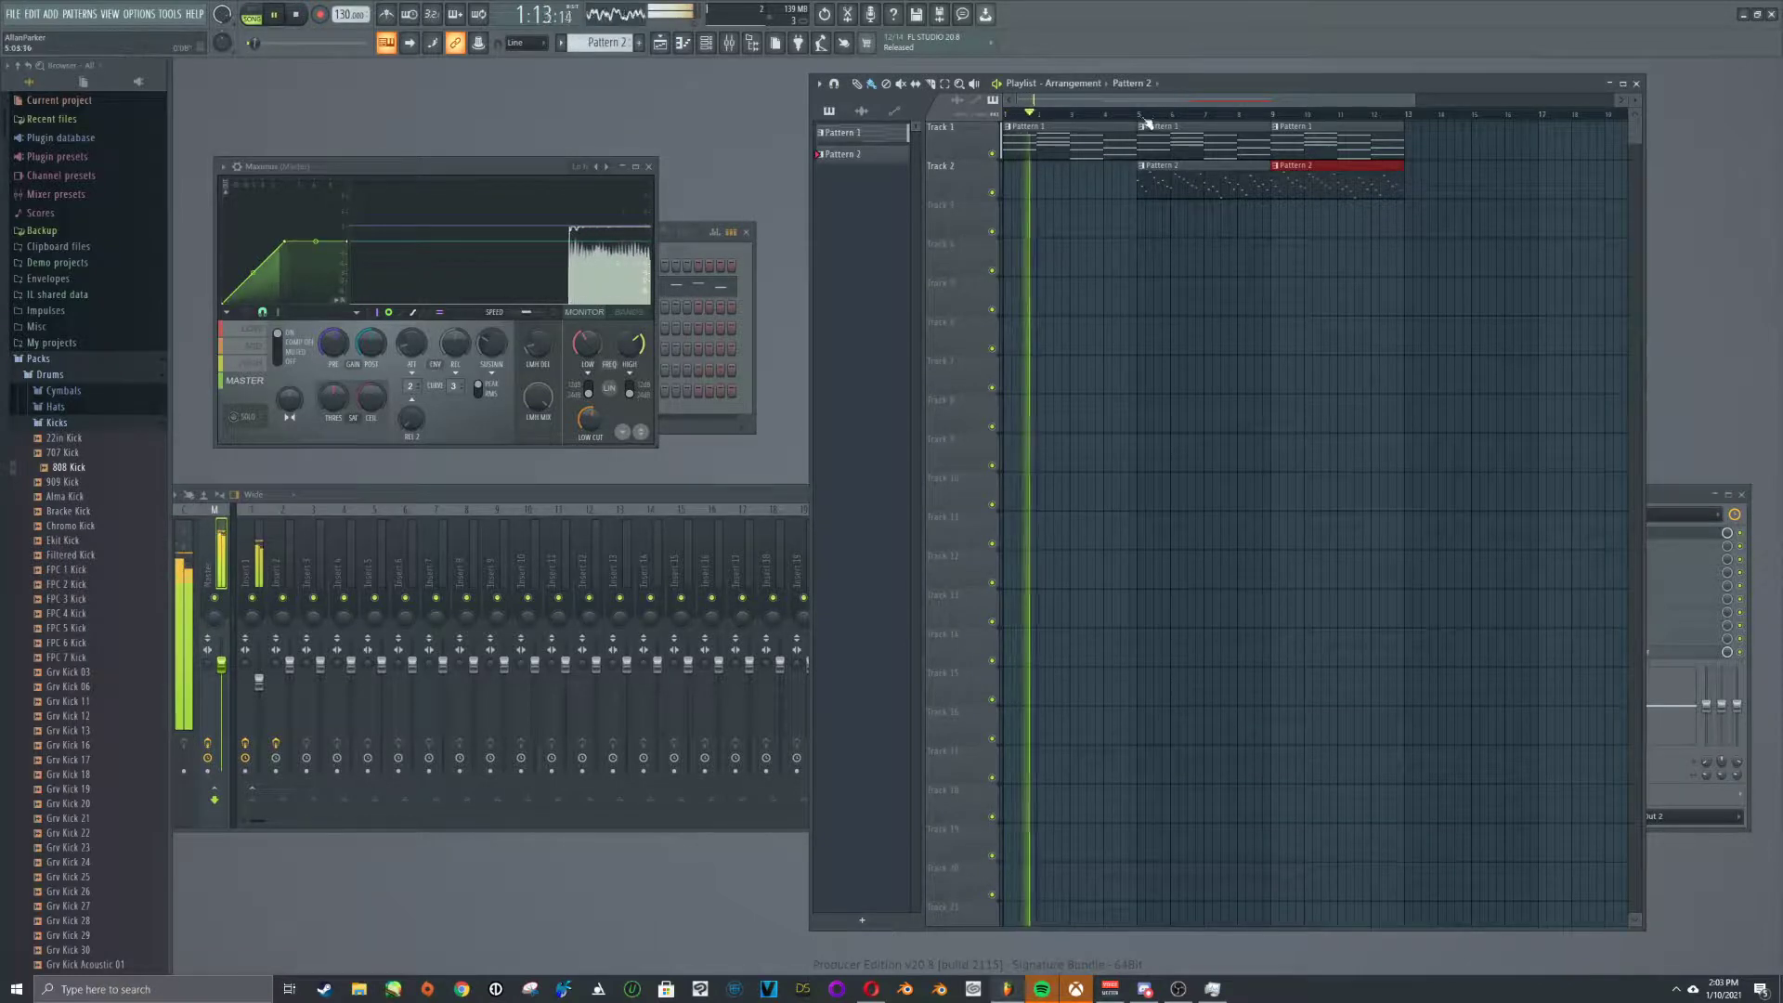
key(space)
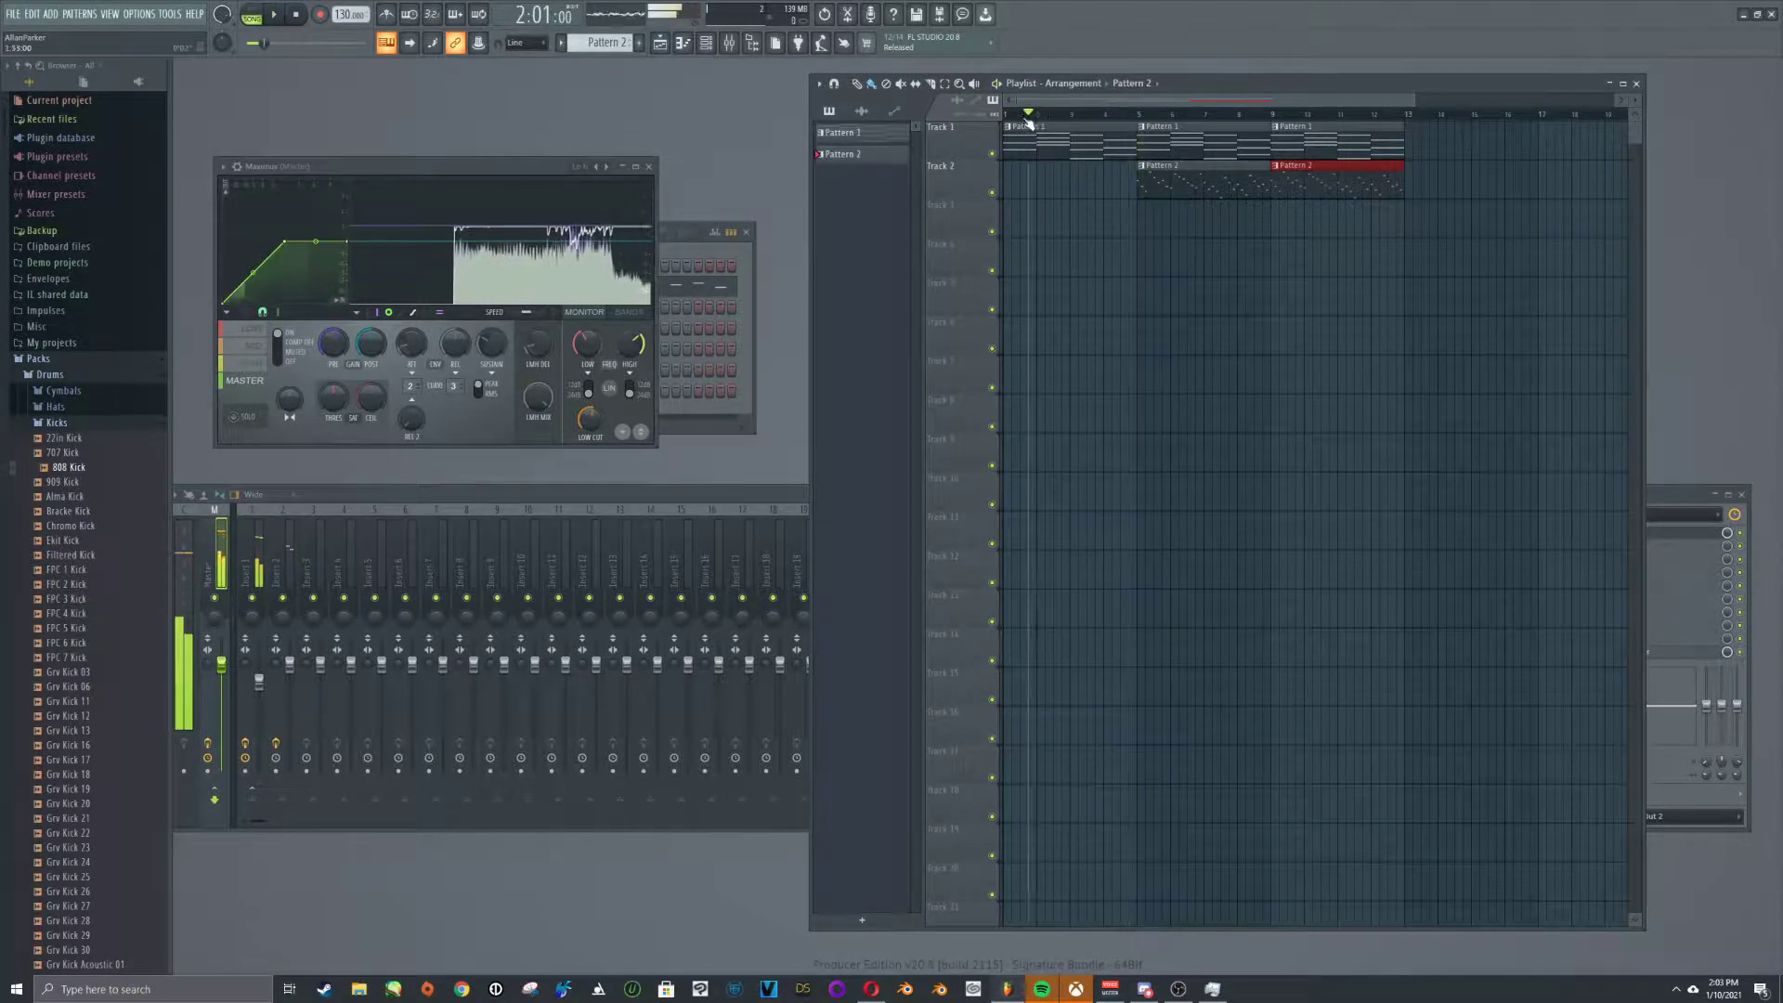
Create an automation clip for the mix level of Maximus on the Master track
click(1679, 498)
right_click(1726, 533)
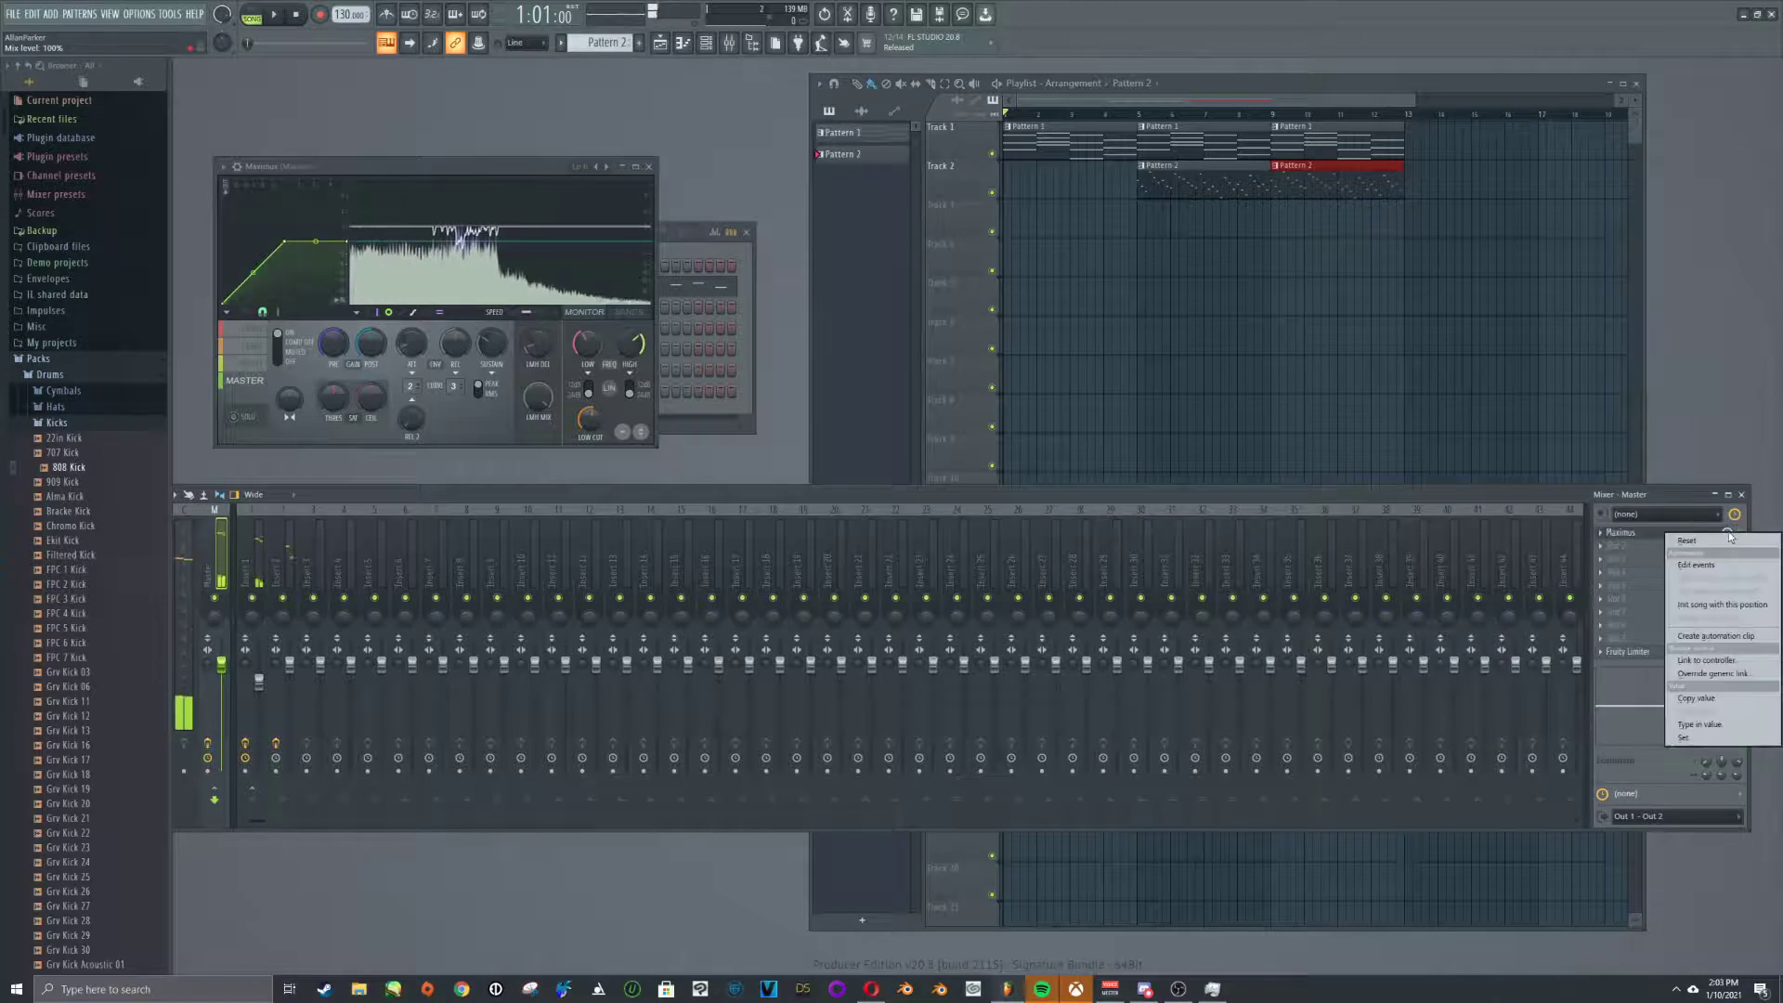
click(1716, 635)
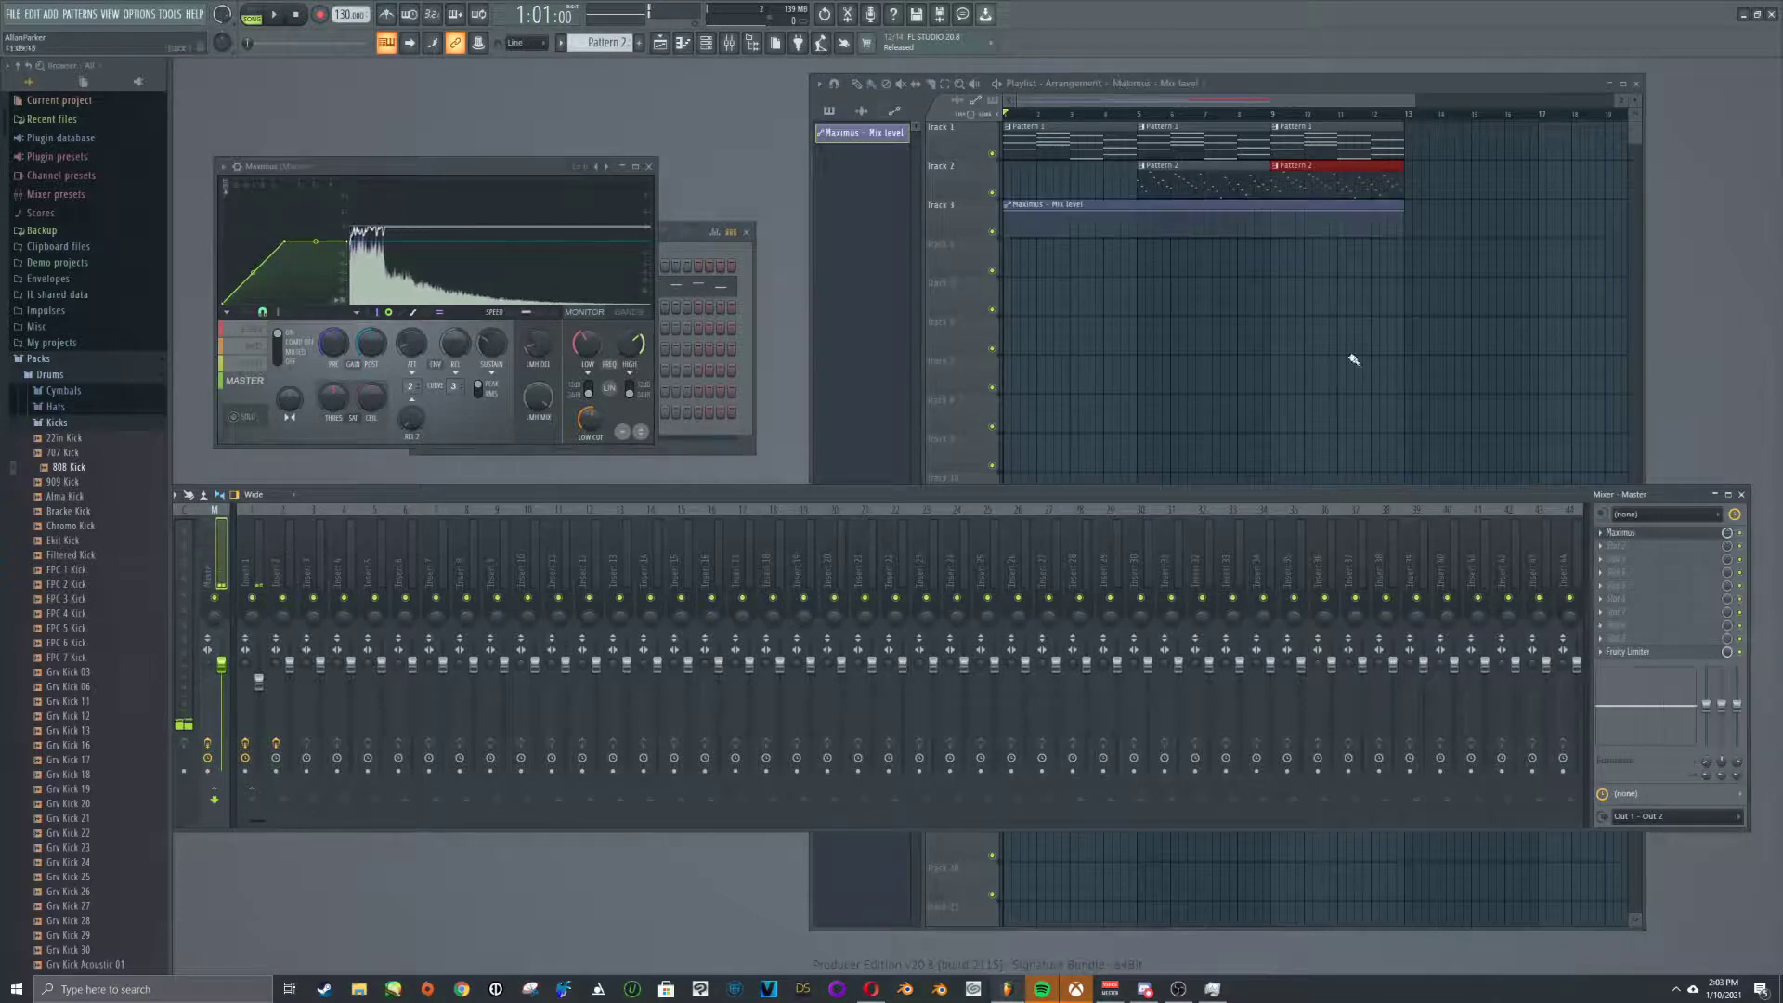
Shape the Maximus mix level clip to fall to minimum during bar 3 and rise again from about bar 11, and play the song
right_click(1072, 211)
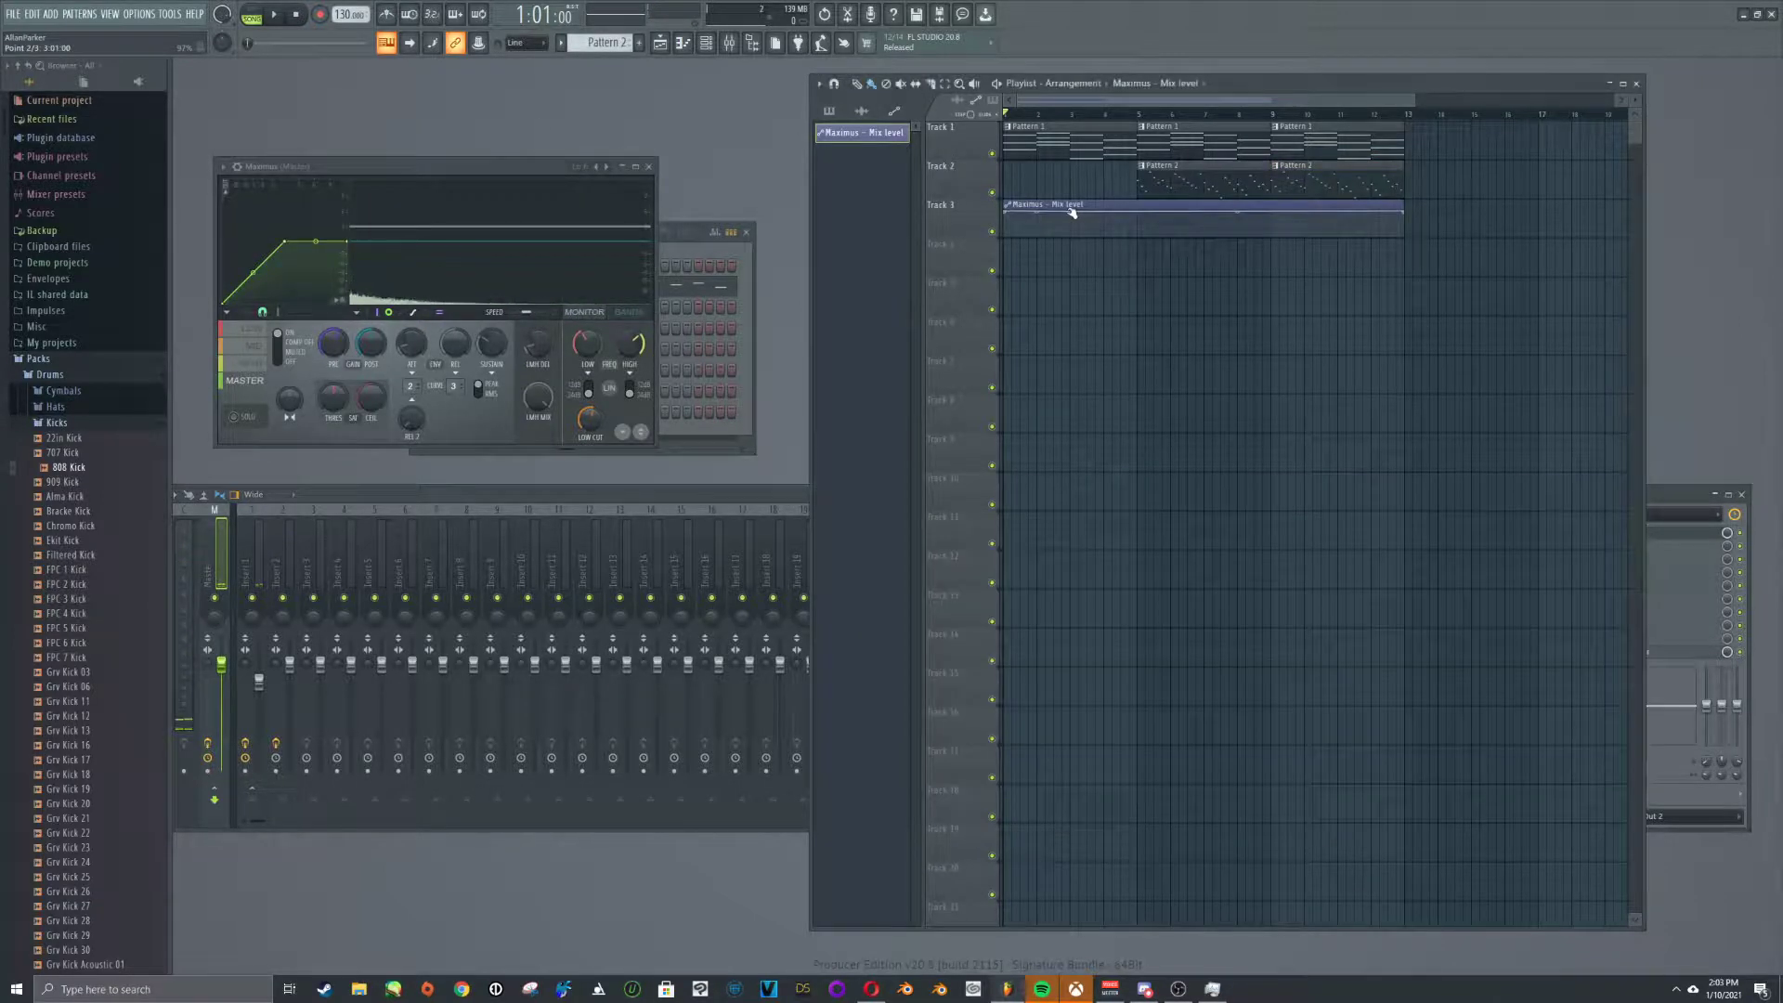
drag(1071, 212, 1092, 237)
right_click(1348, 224)
drag(1348, 224, 1349, 244)
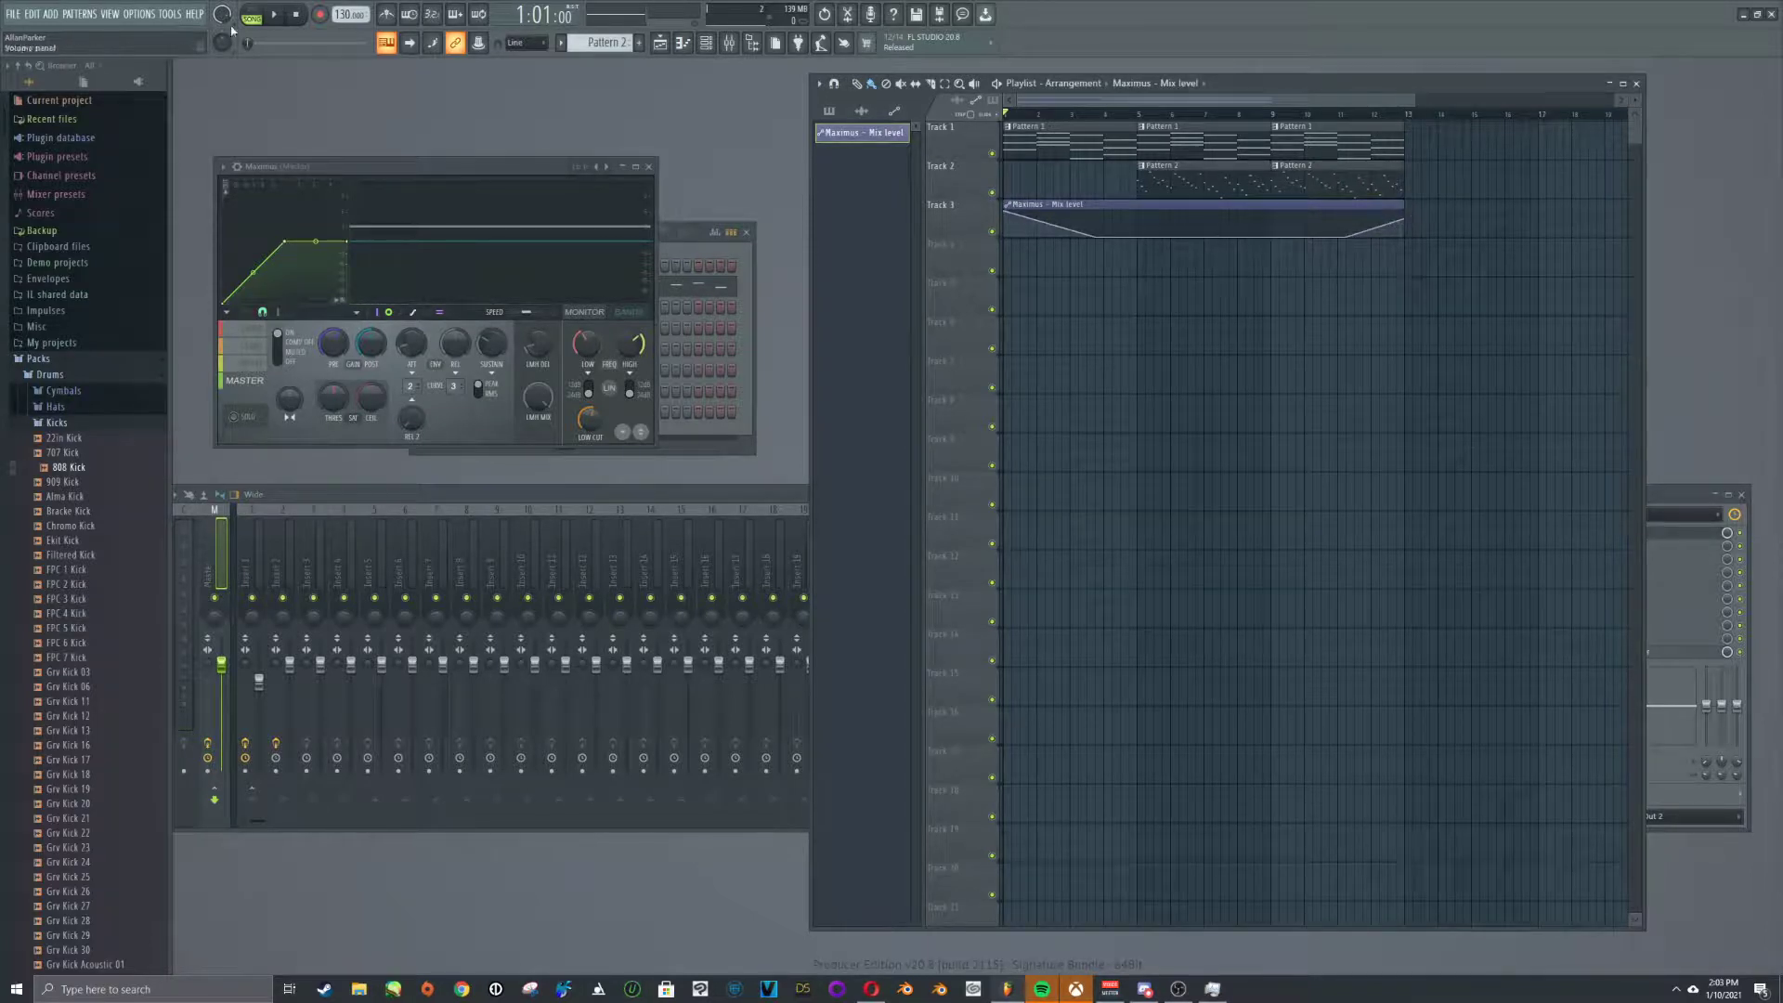
key(space)
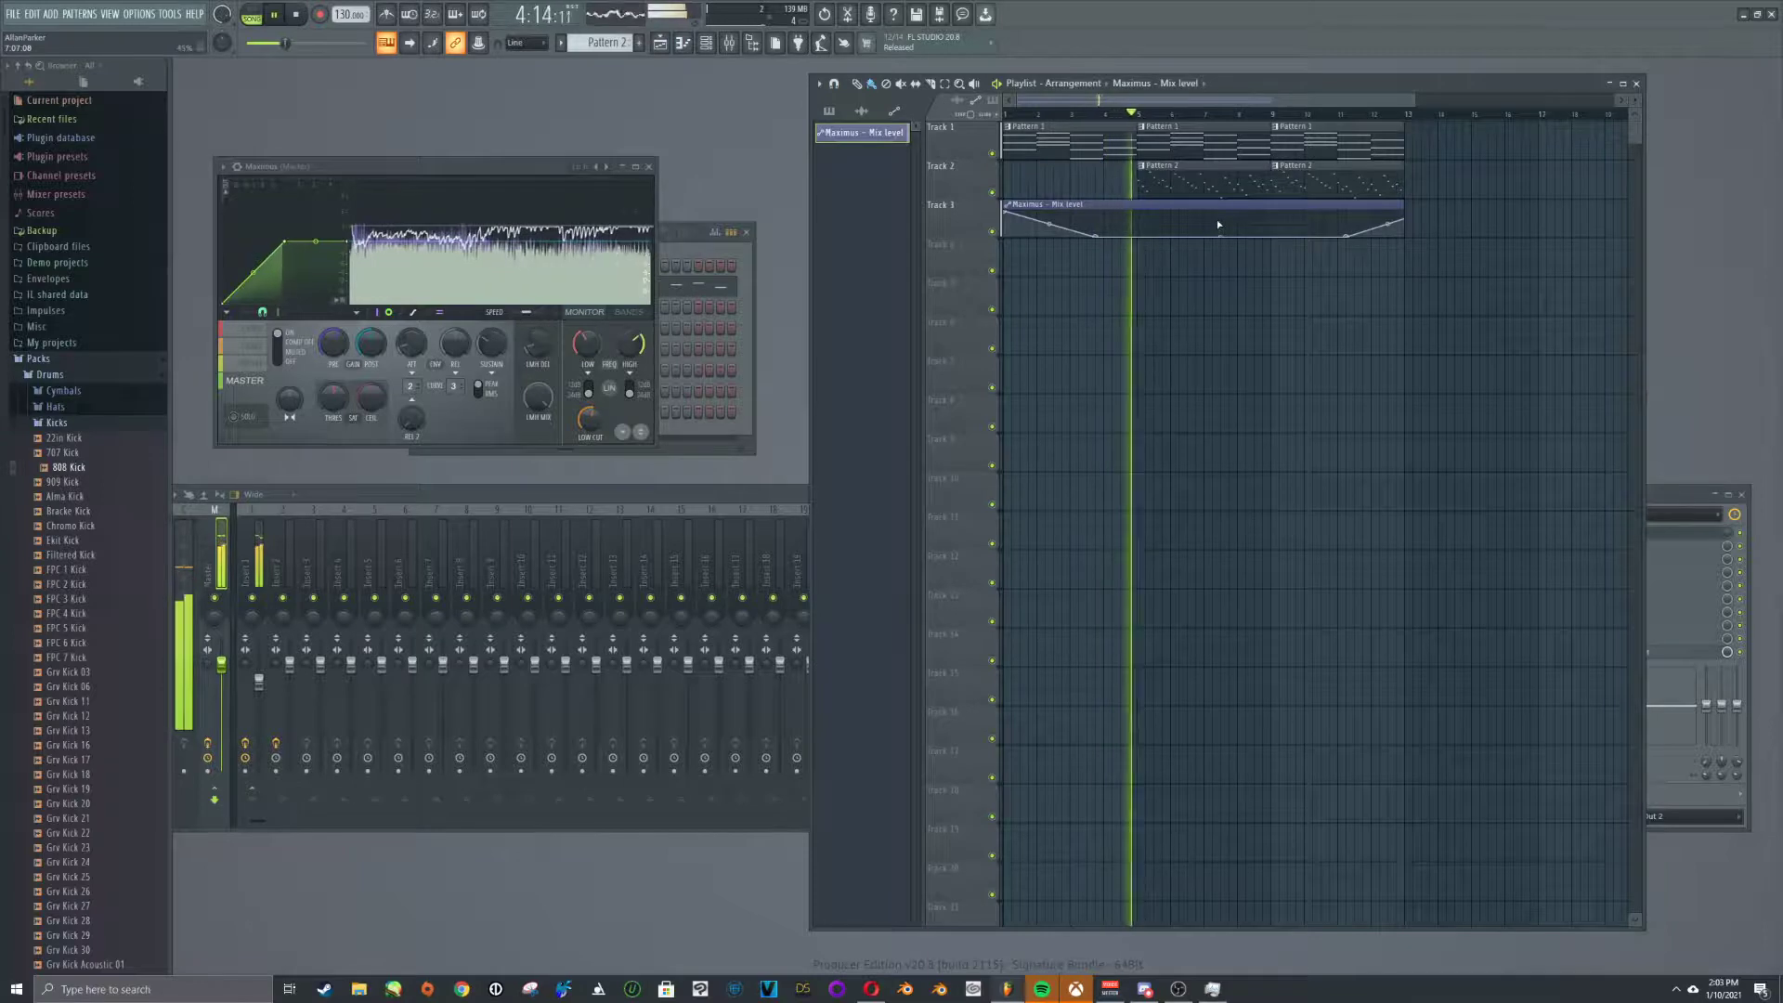
key(space)
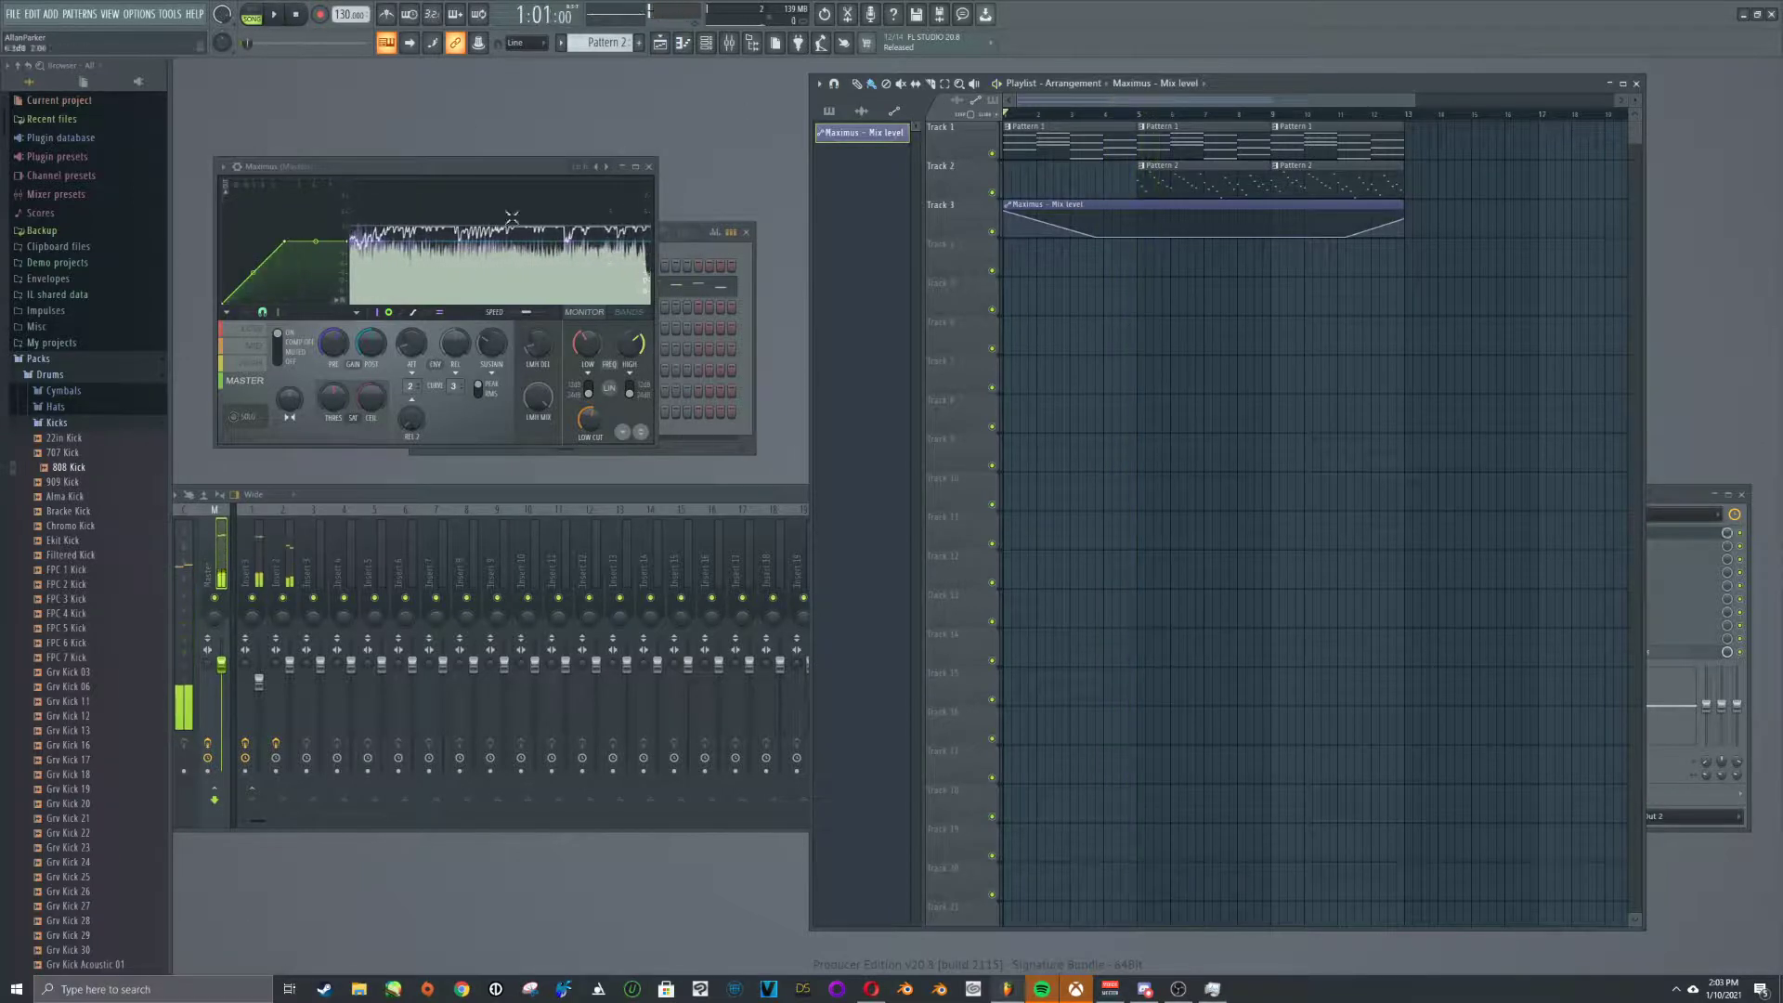
Create a Master volume automation clip with a fade-in over about two bars and a fade-out from about bar 11, and play the song
right_click(221, 667)
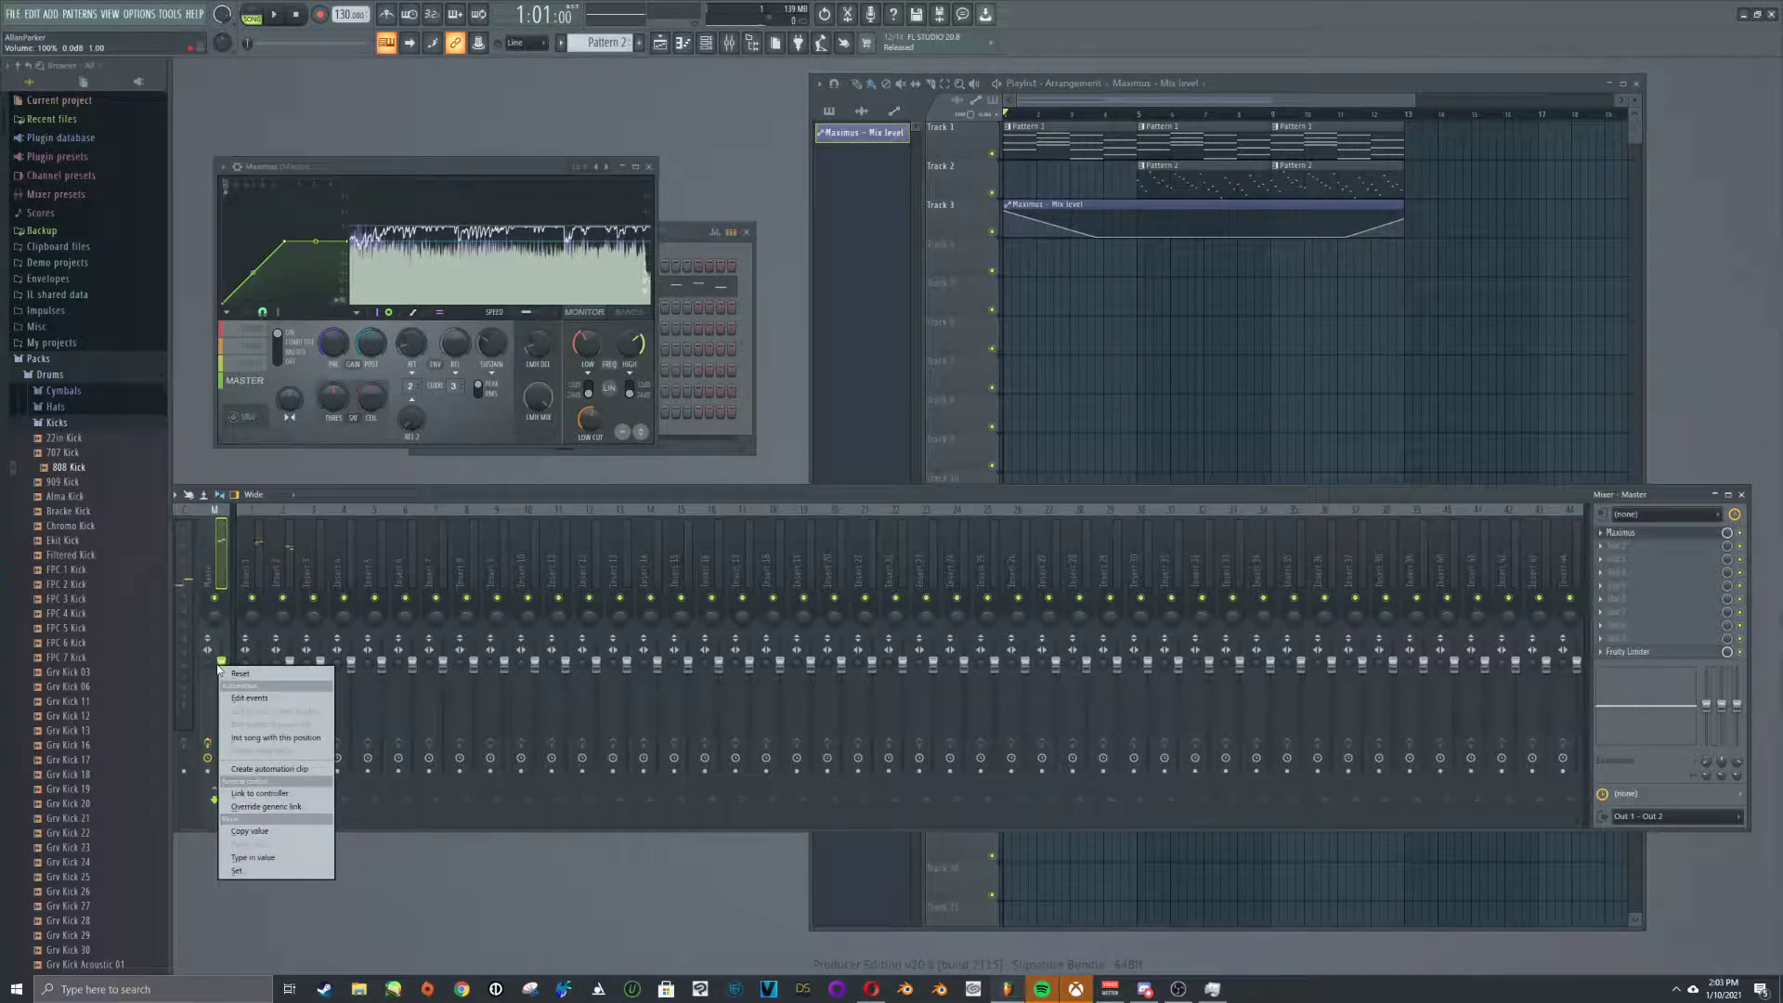
click(270, 771)
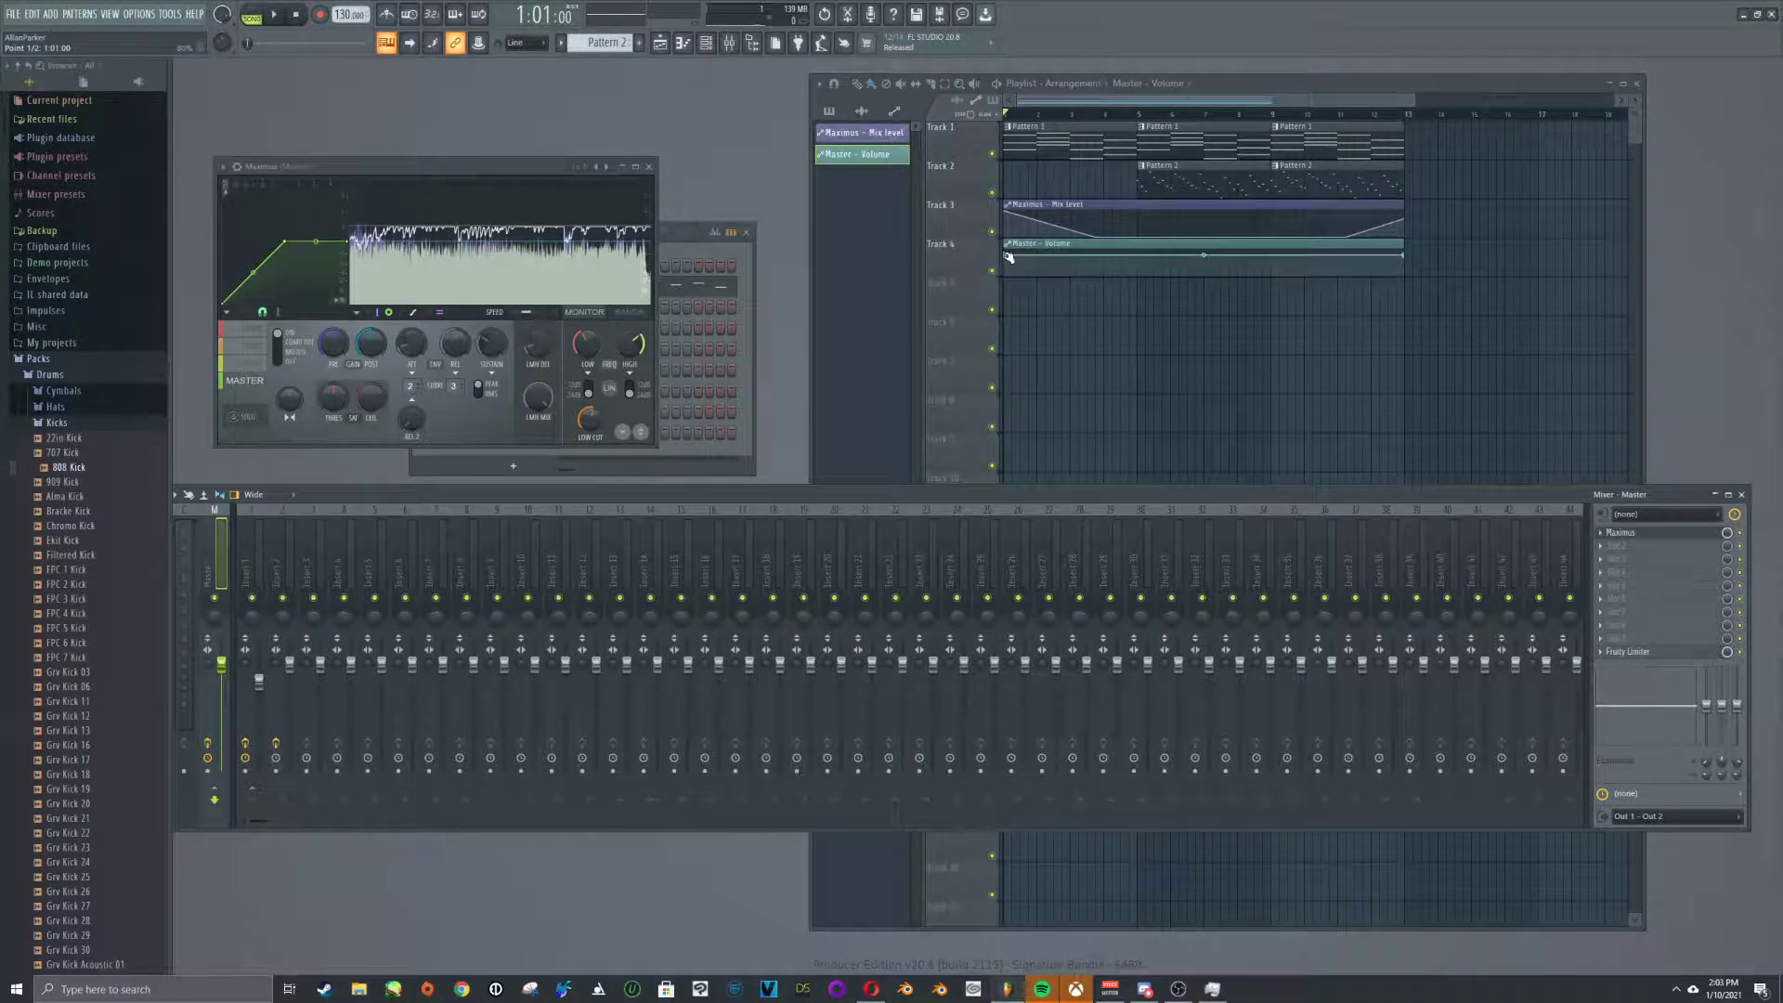
drag(1009, 258, 1009, 276)
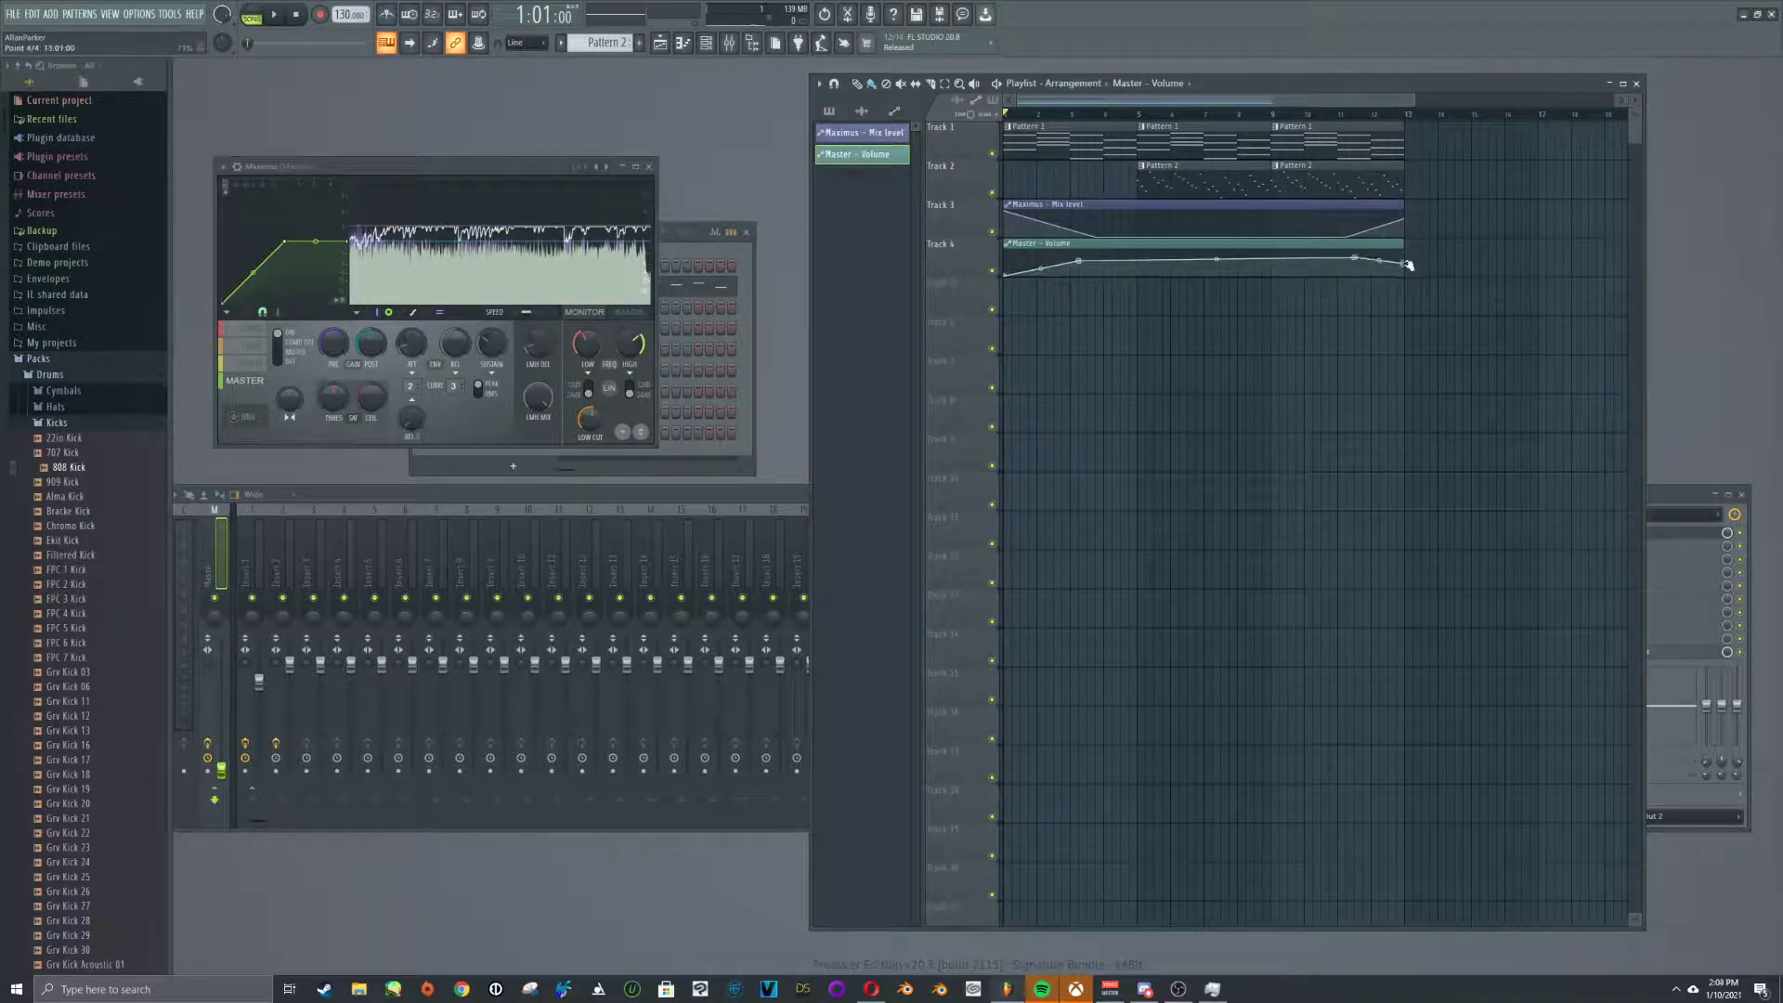
click(273, 14)
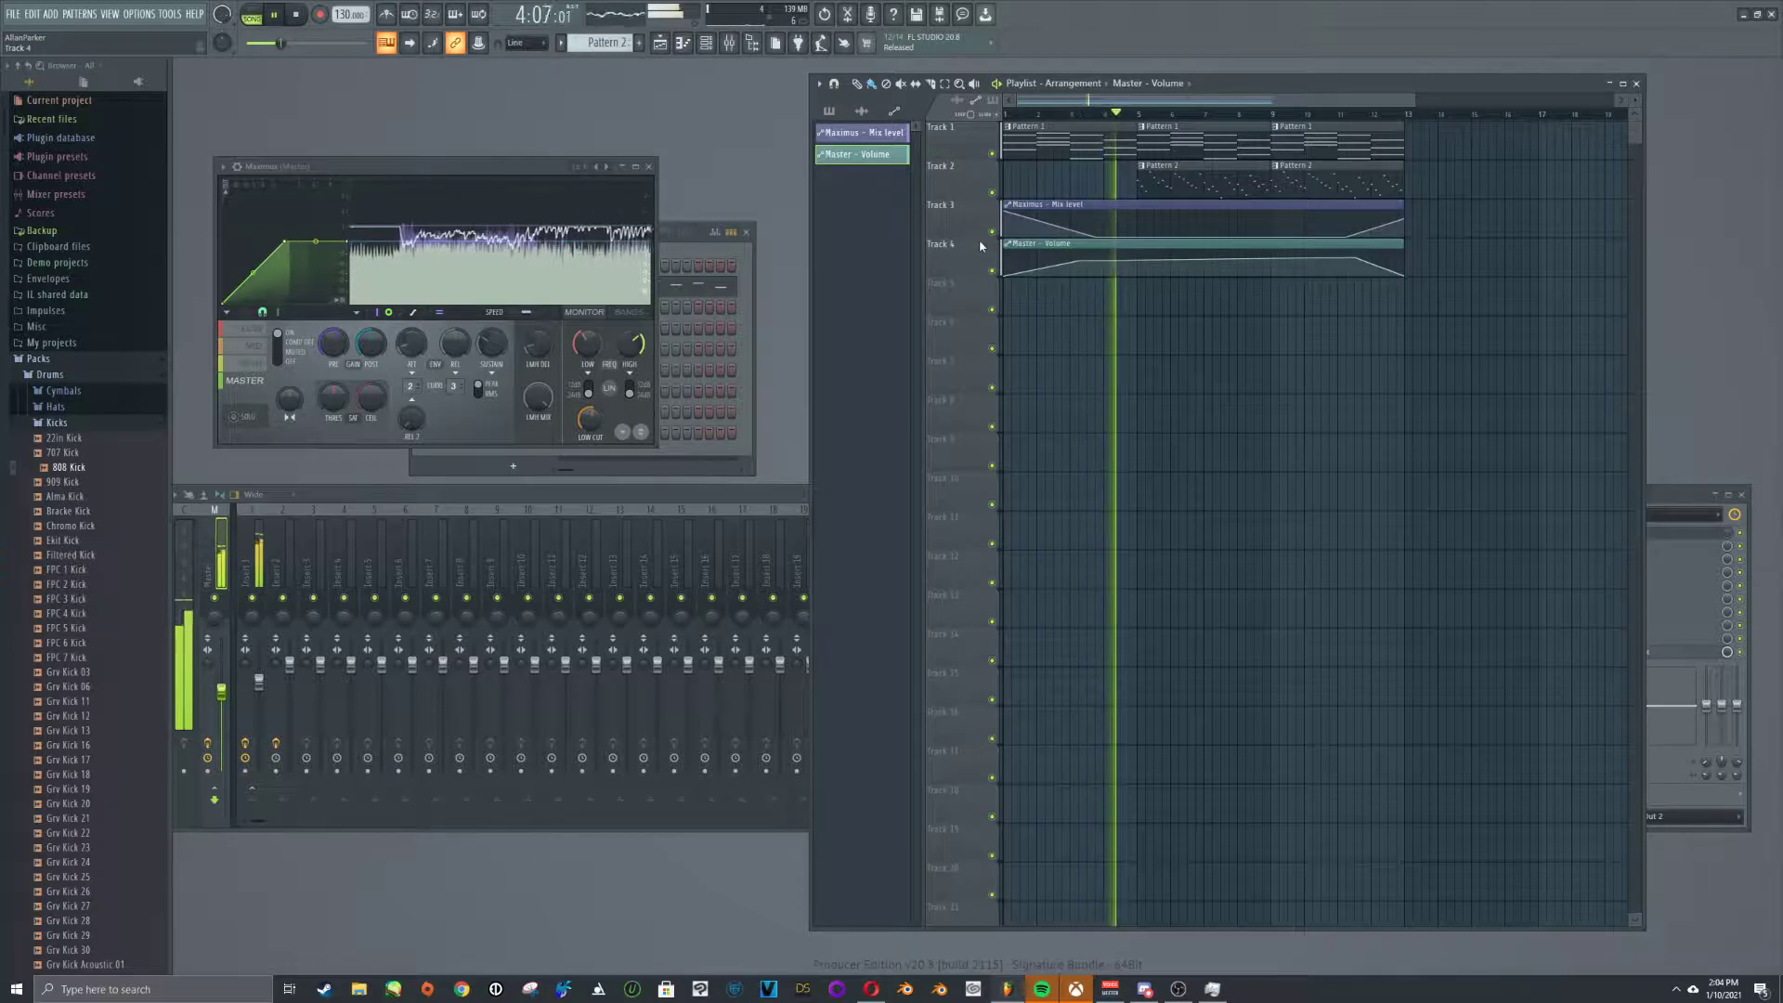
Add Fruity Phaser below Fruity Chorus in the second effect slot of mixer track Insert 2
click(1662, 558)
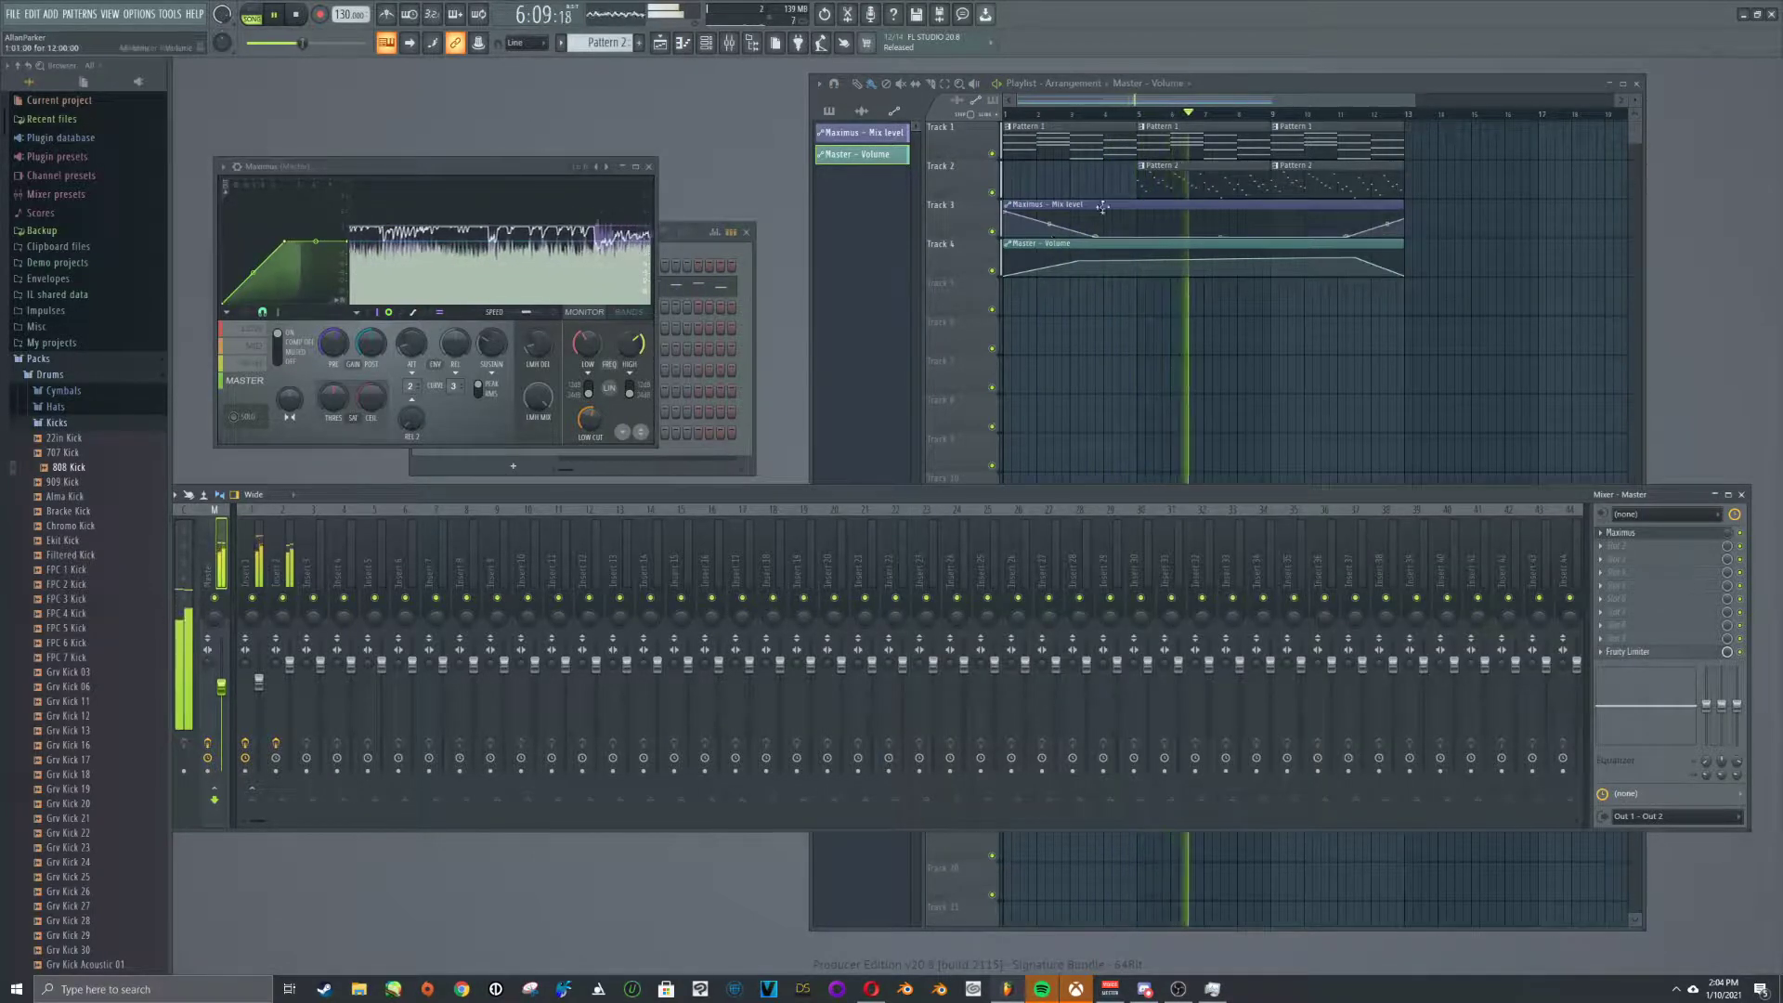
click(289, 557)
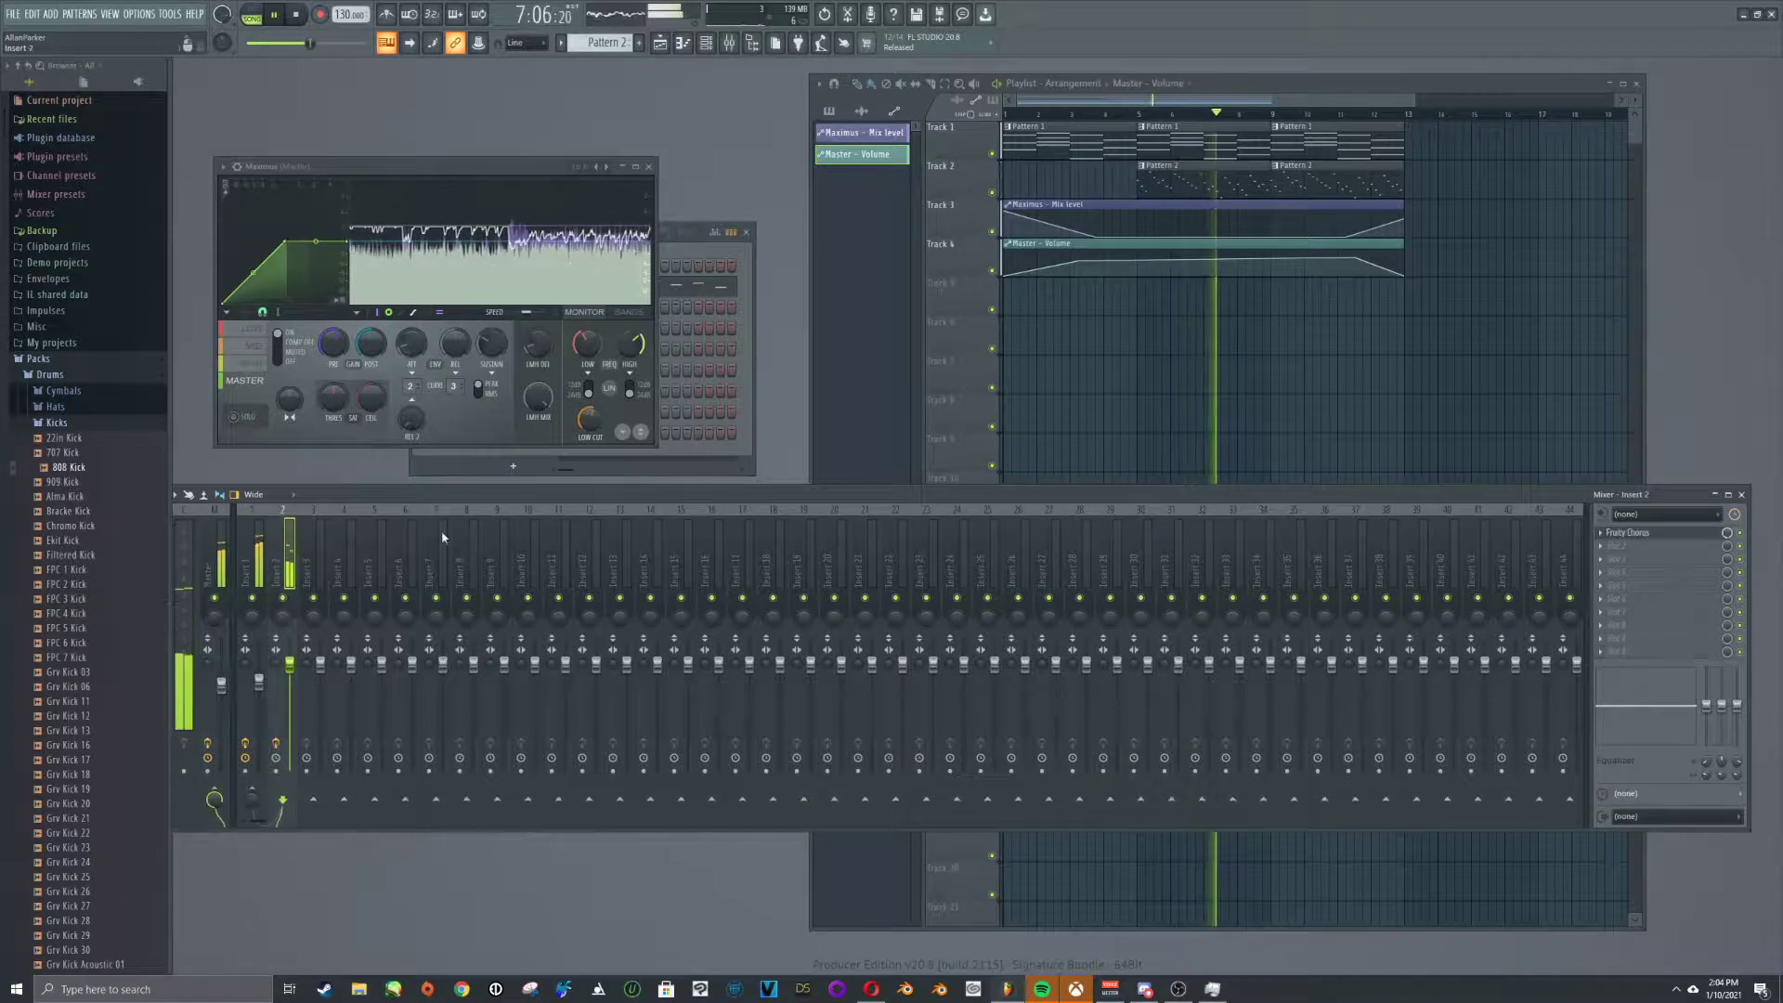
click(1601, 546)
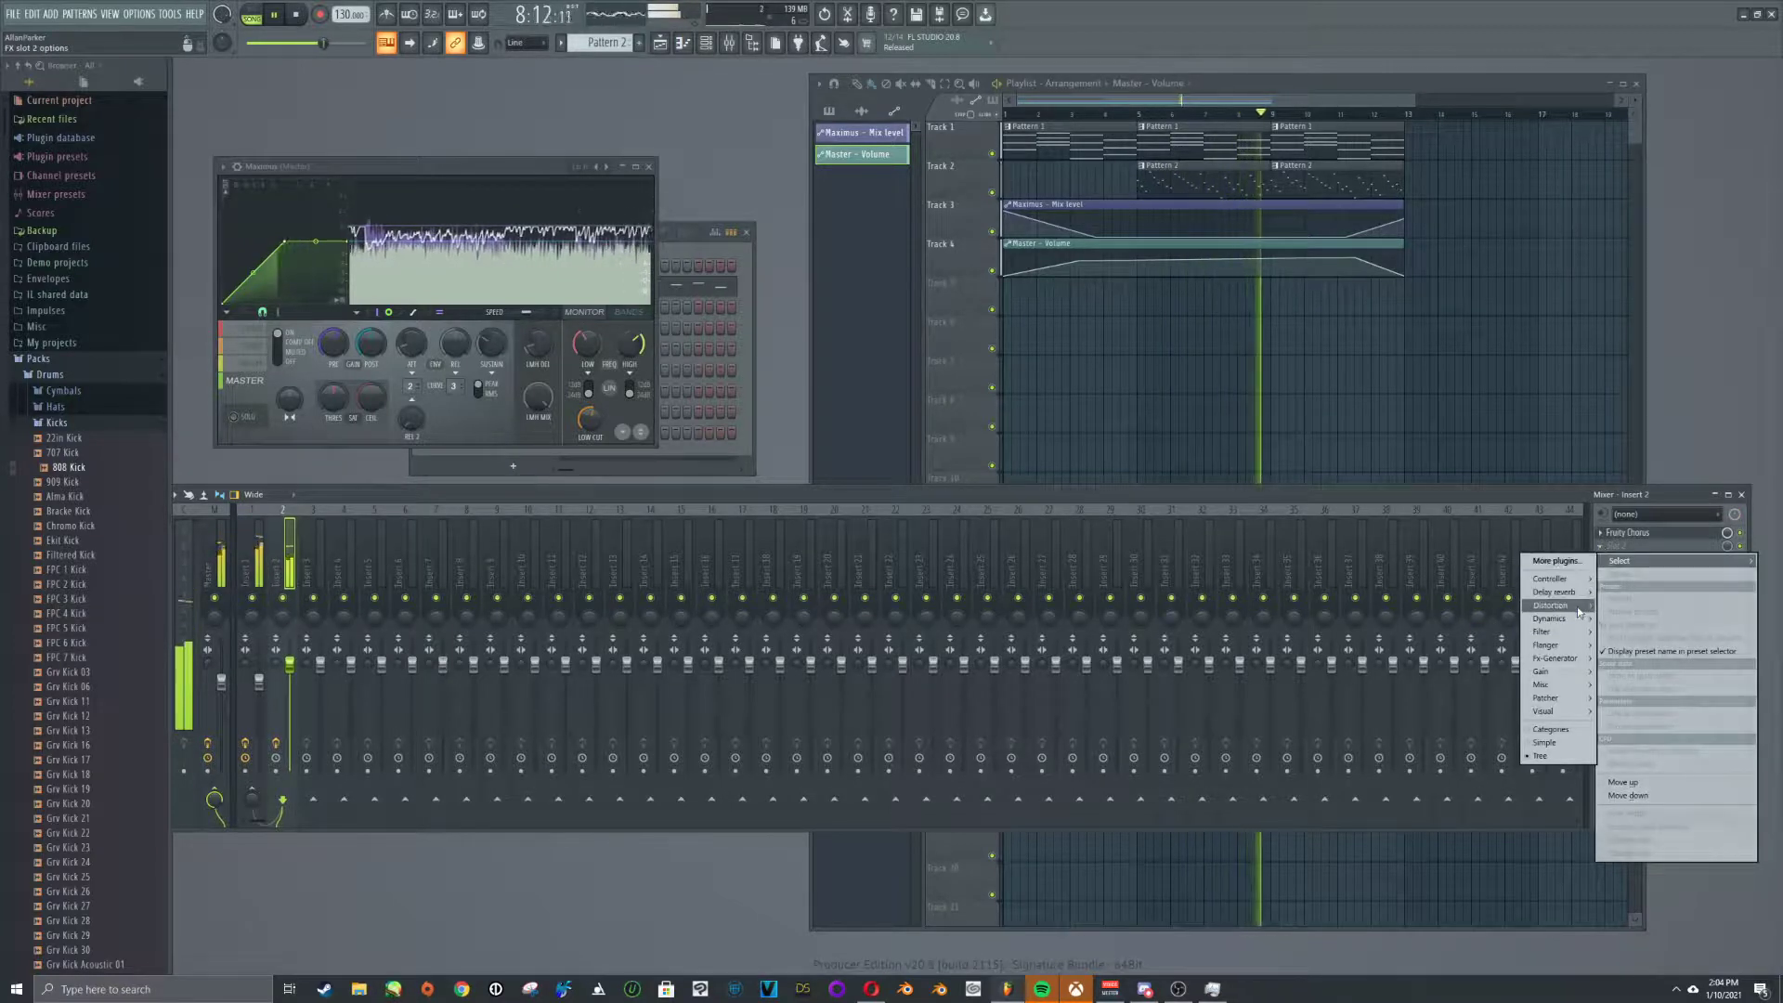
mouse_move(1578, 607)
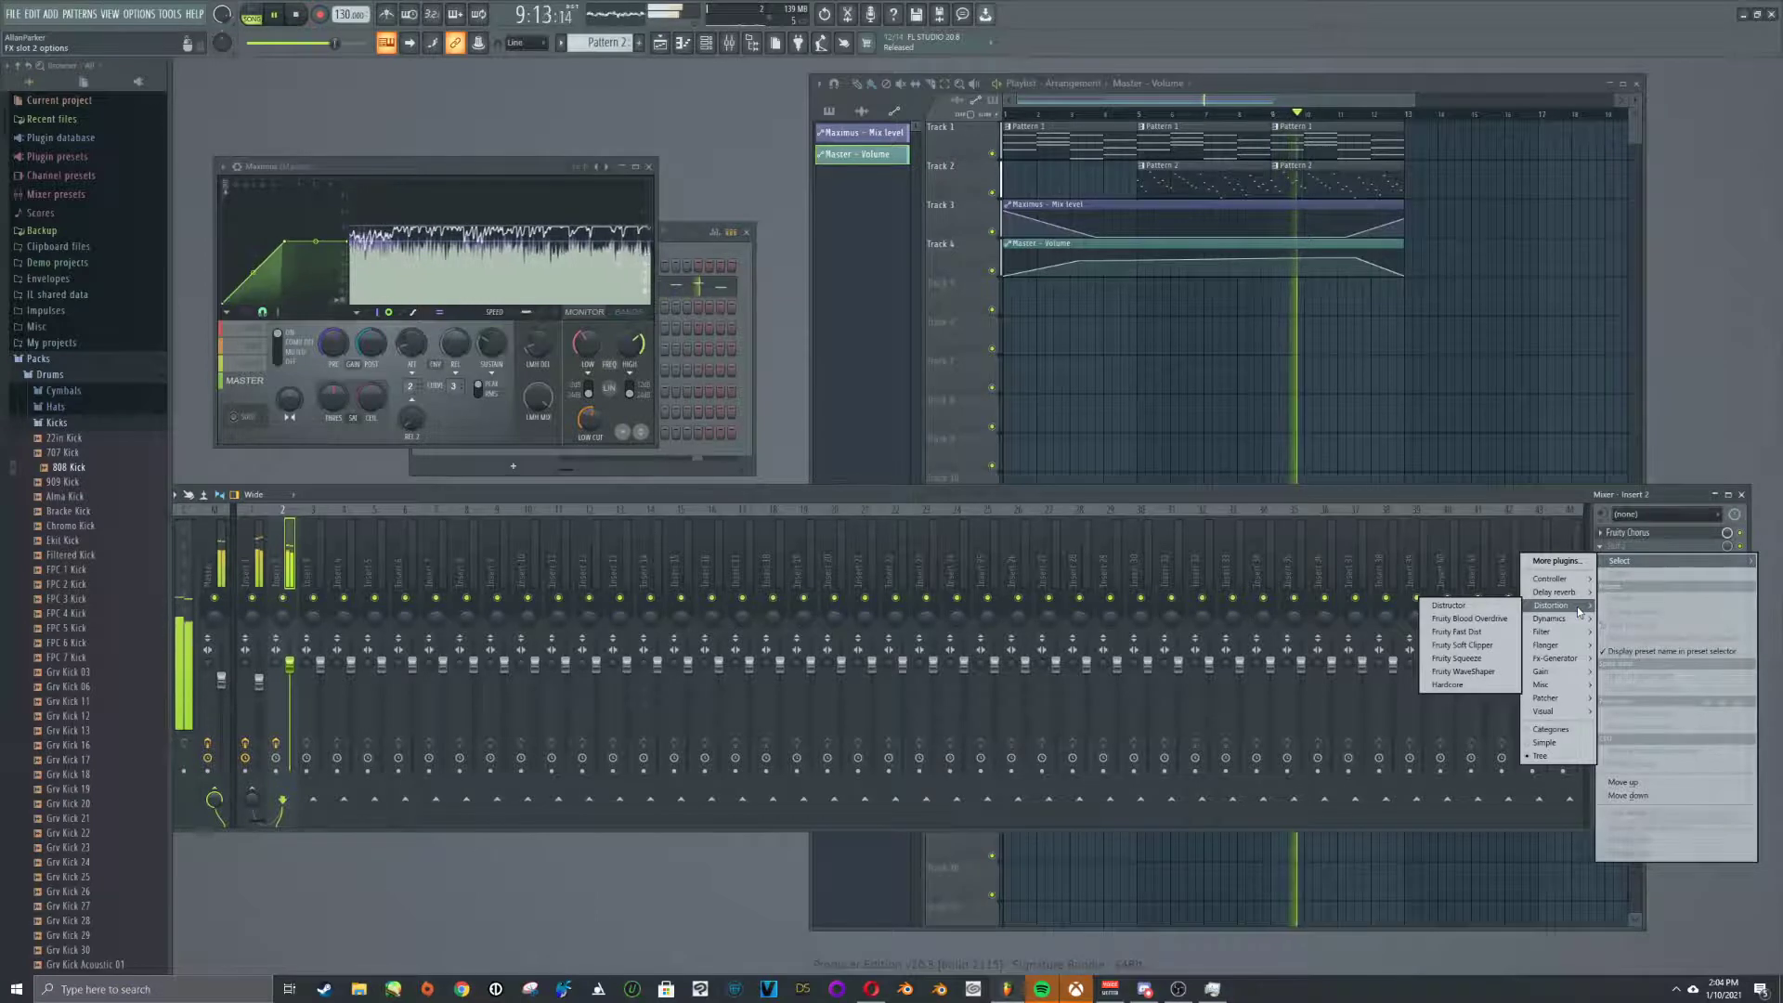
mouse_move(1579, 660)
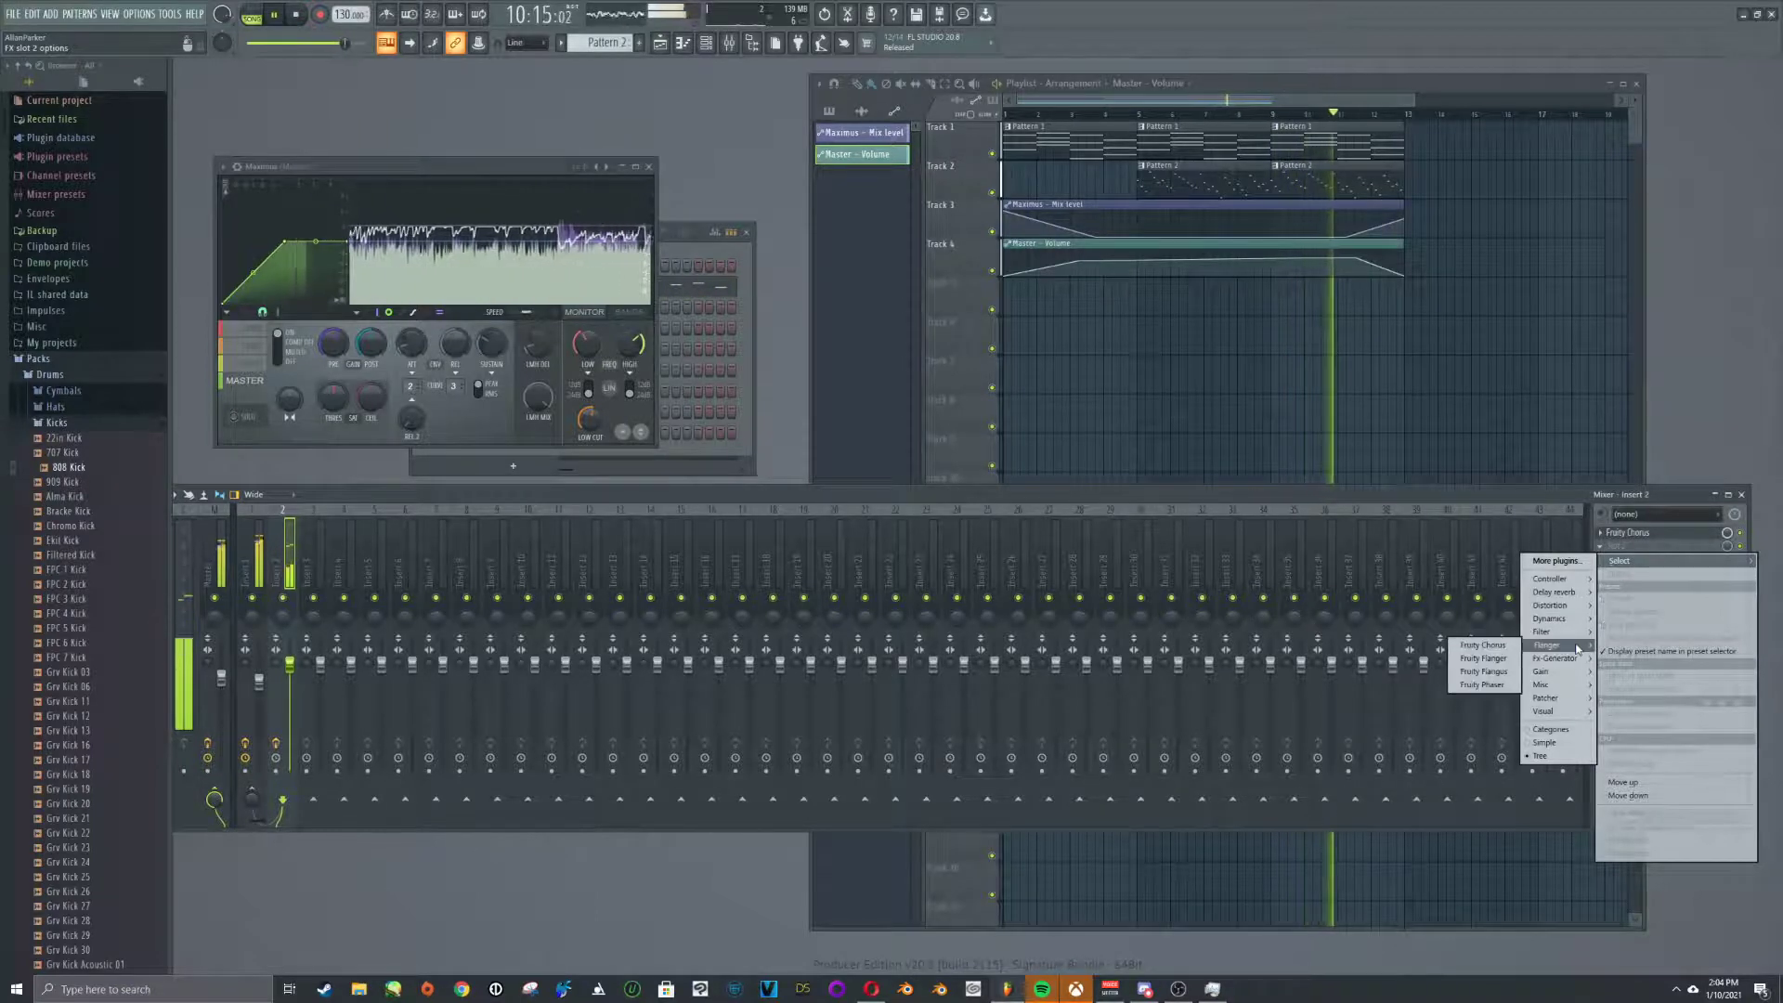
click(1483, 686)
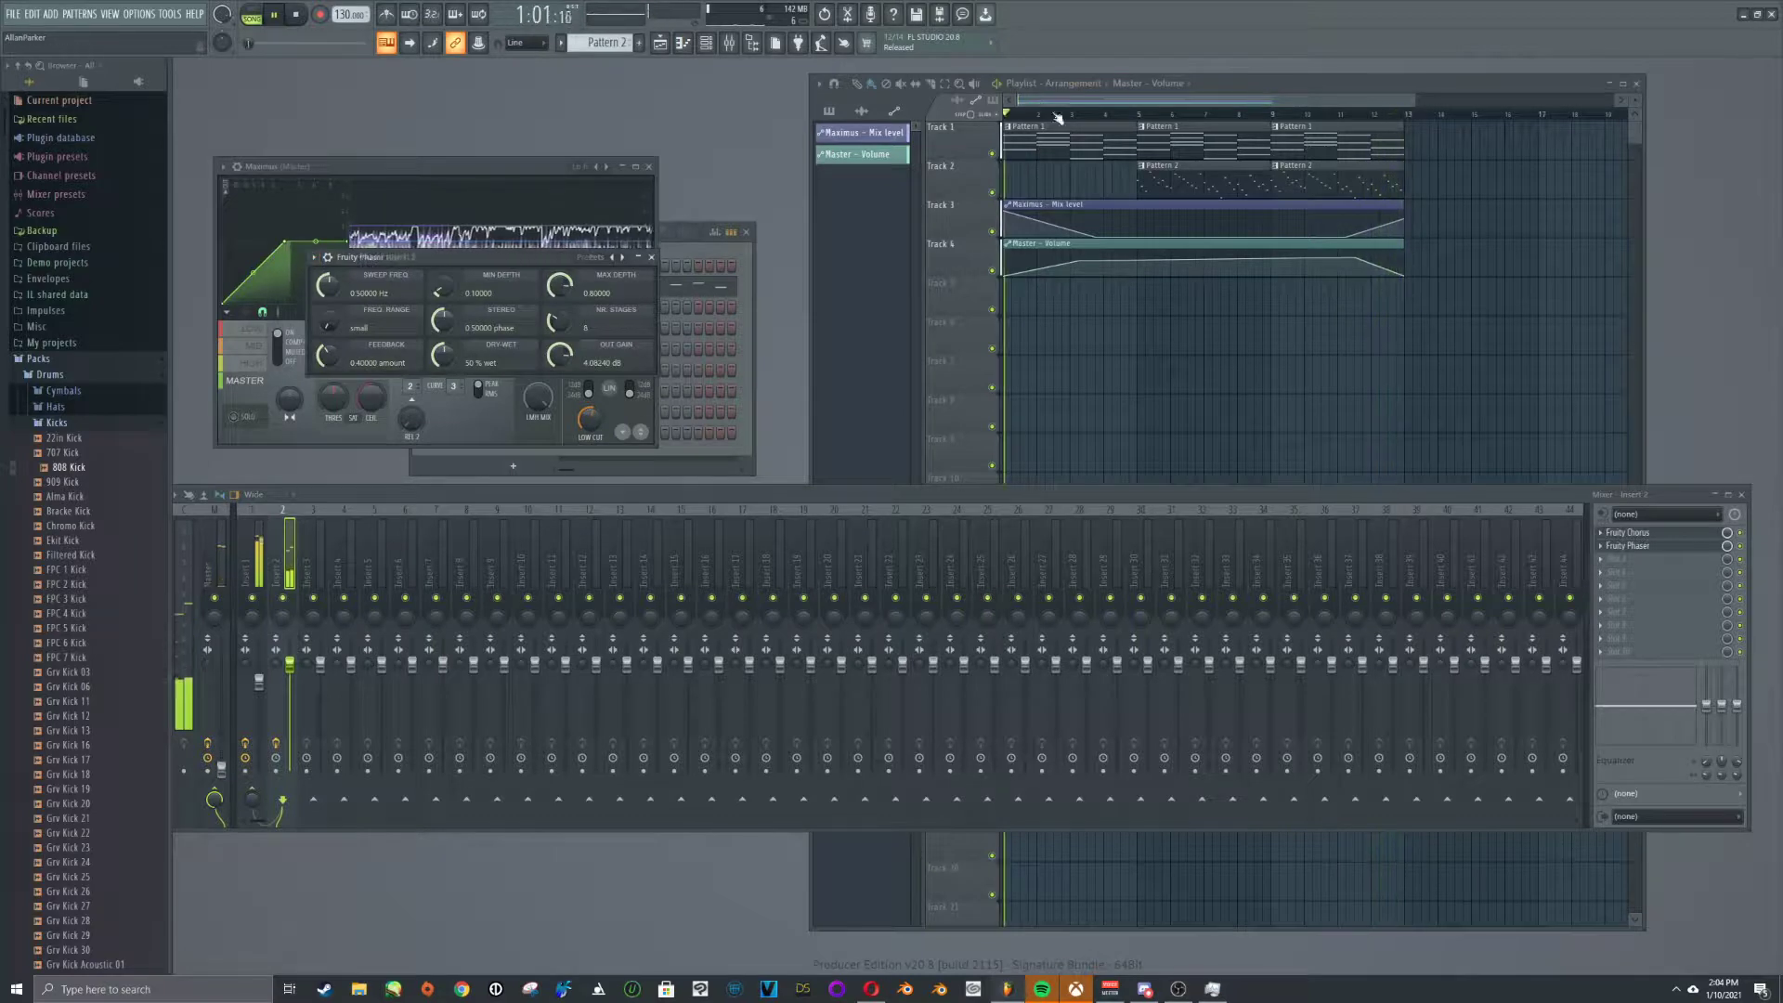
Play Pattern 2 on its own and try the Good Old preset on Fruity Phaser
click(1138, 113)
click(251, 13)
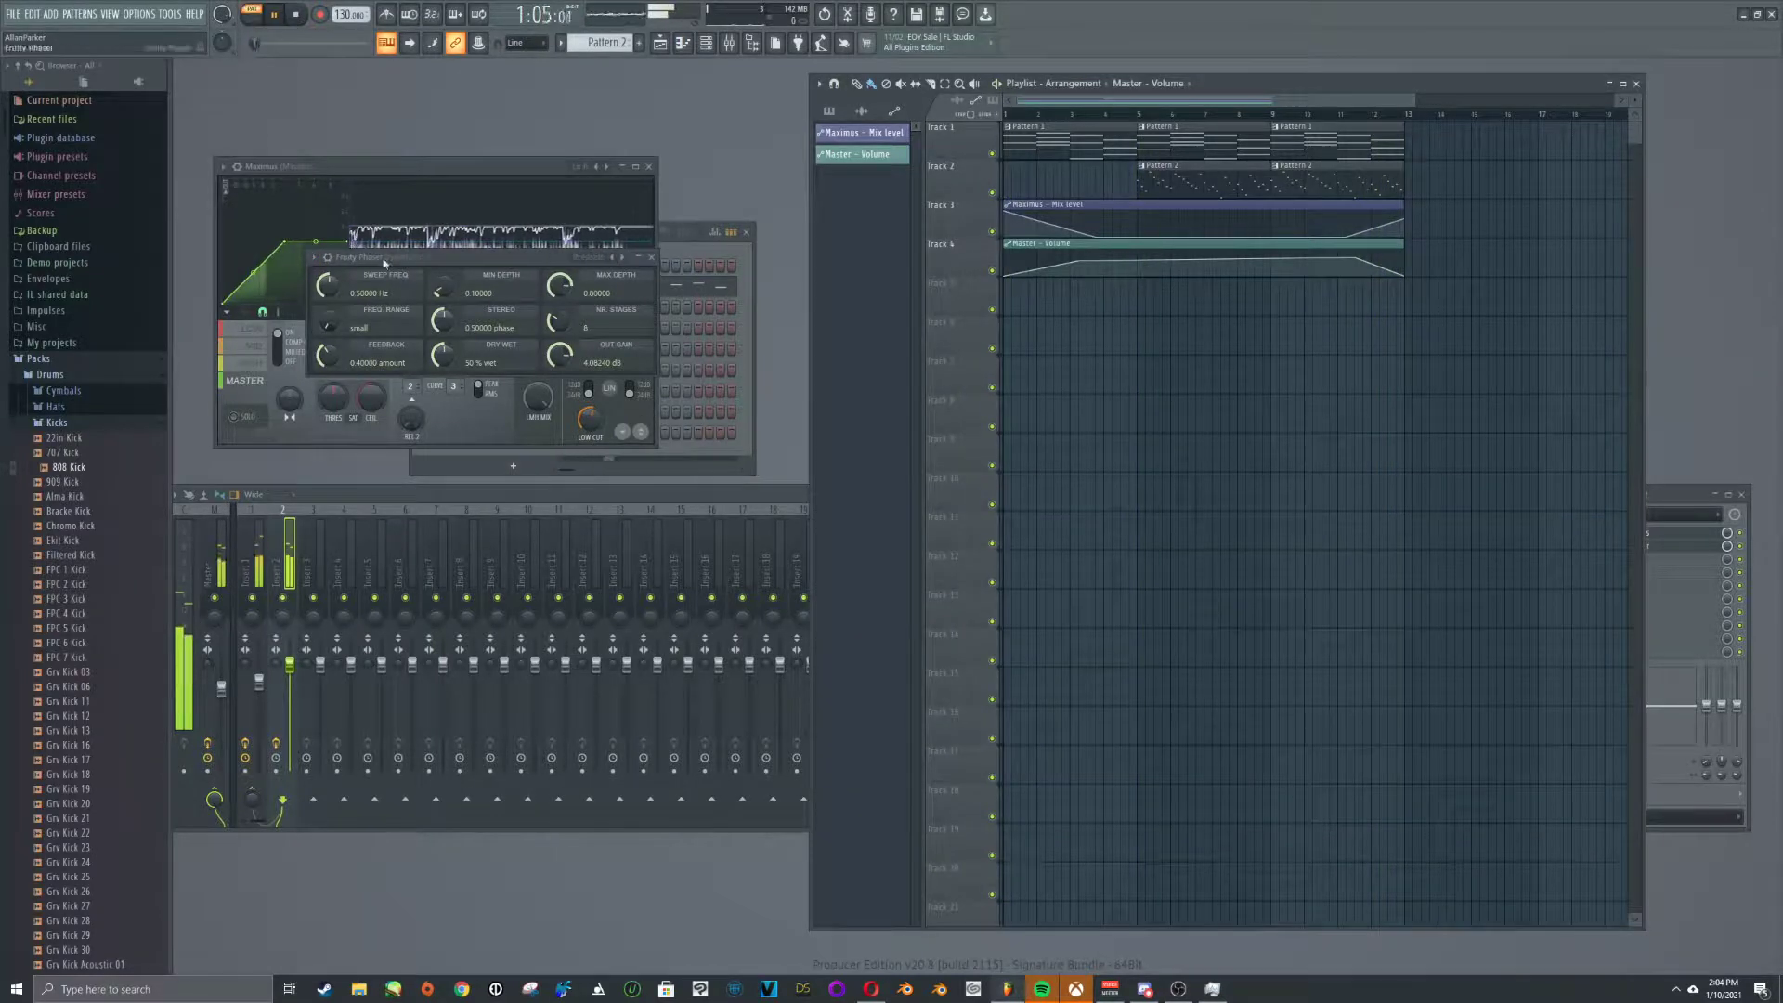
click(314, 257)
mouse_move(385, 318)
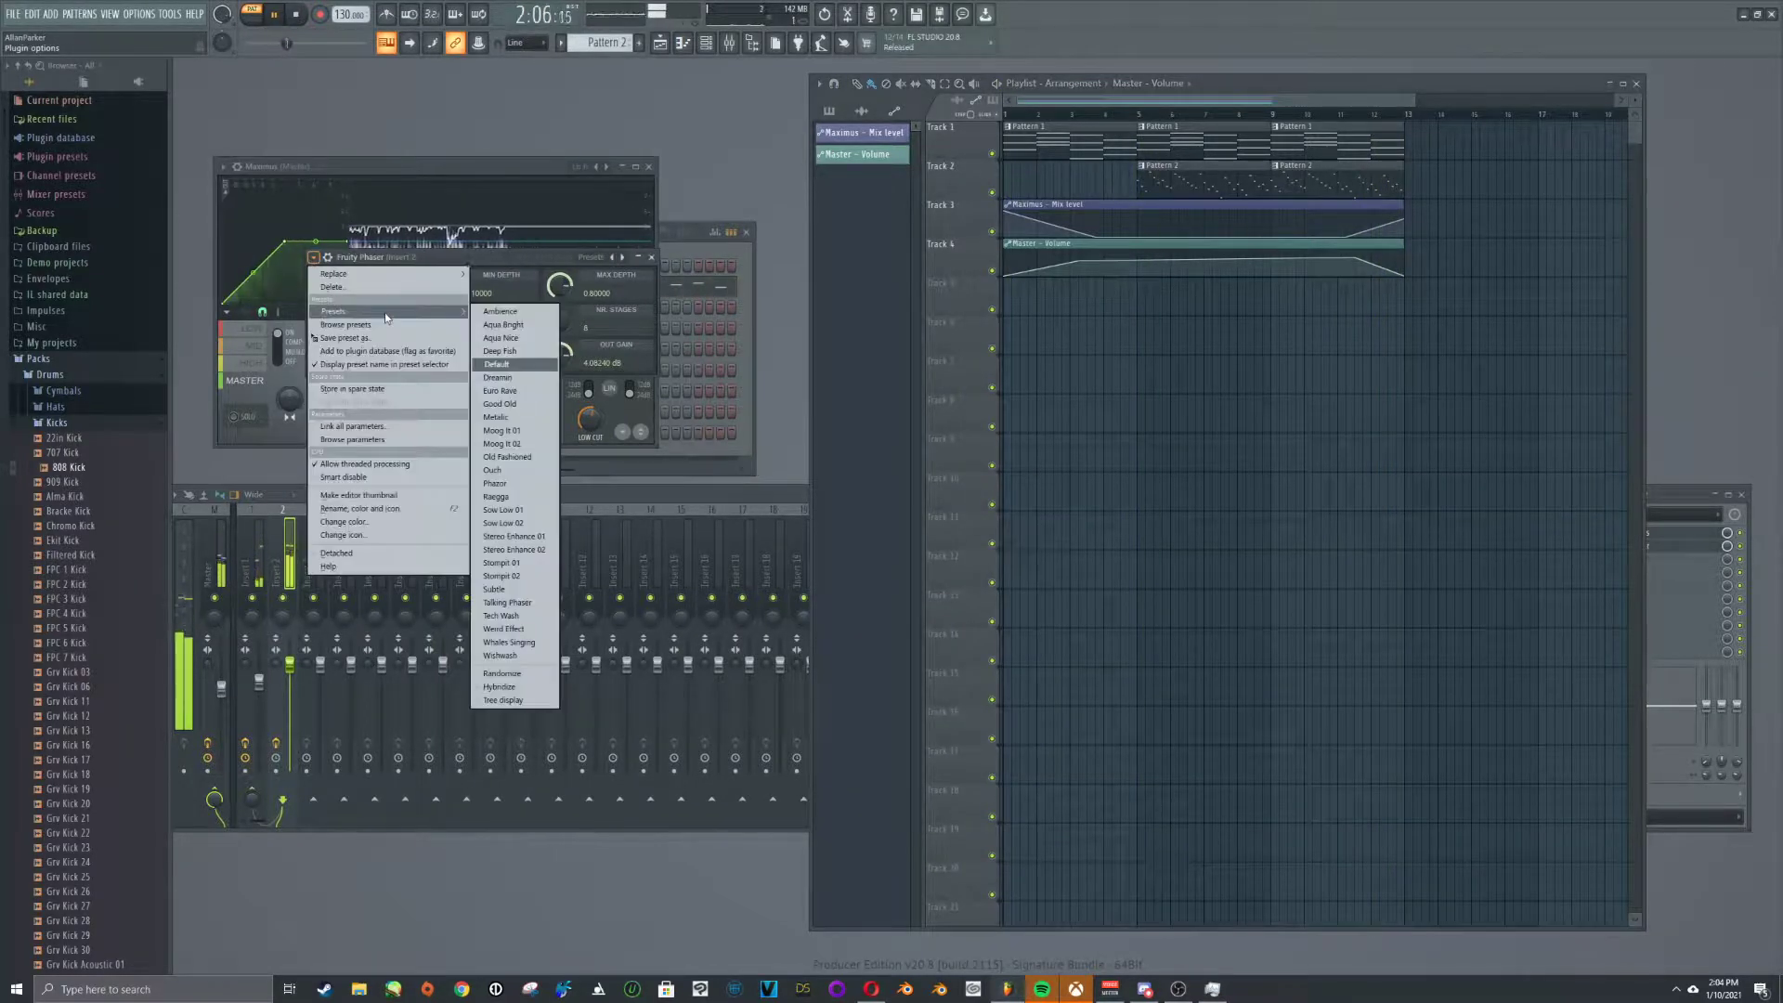
click(521, 406)
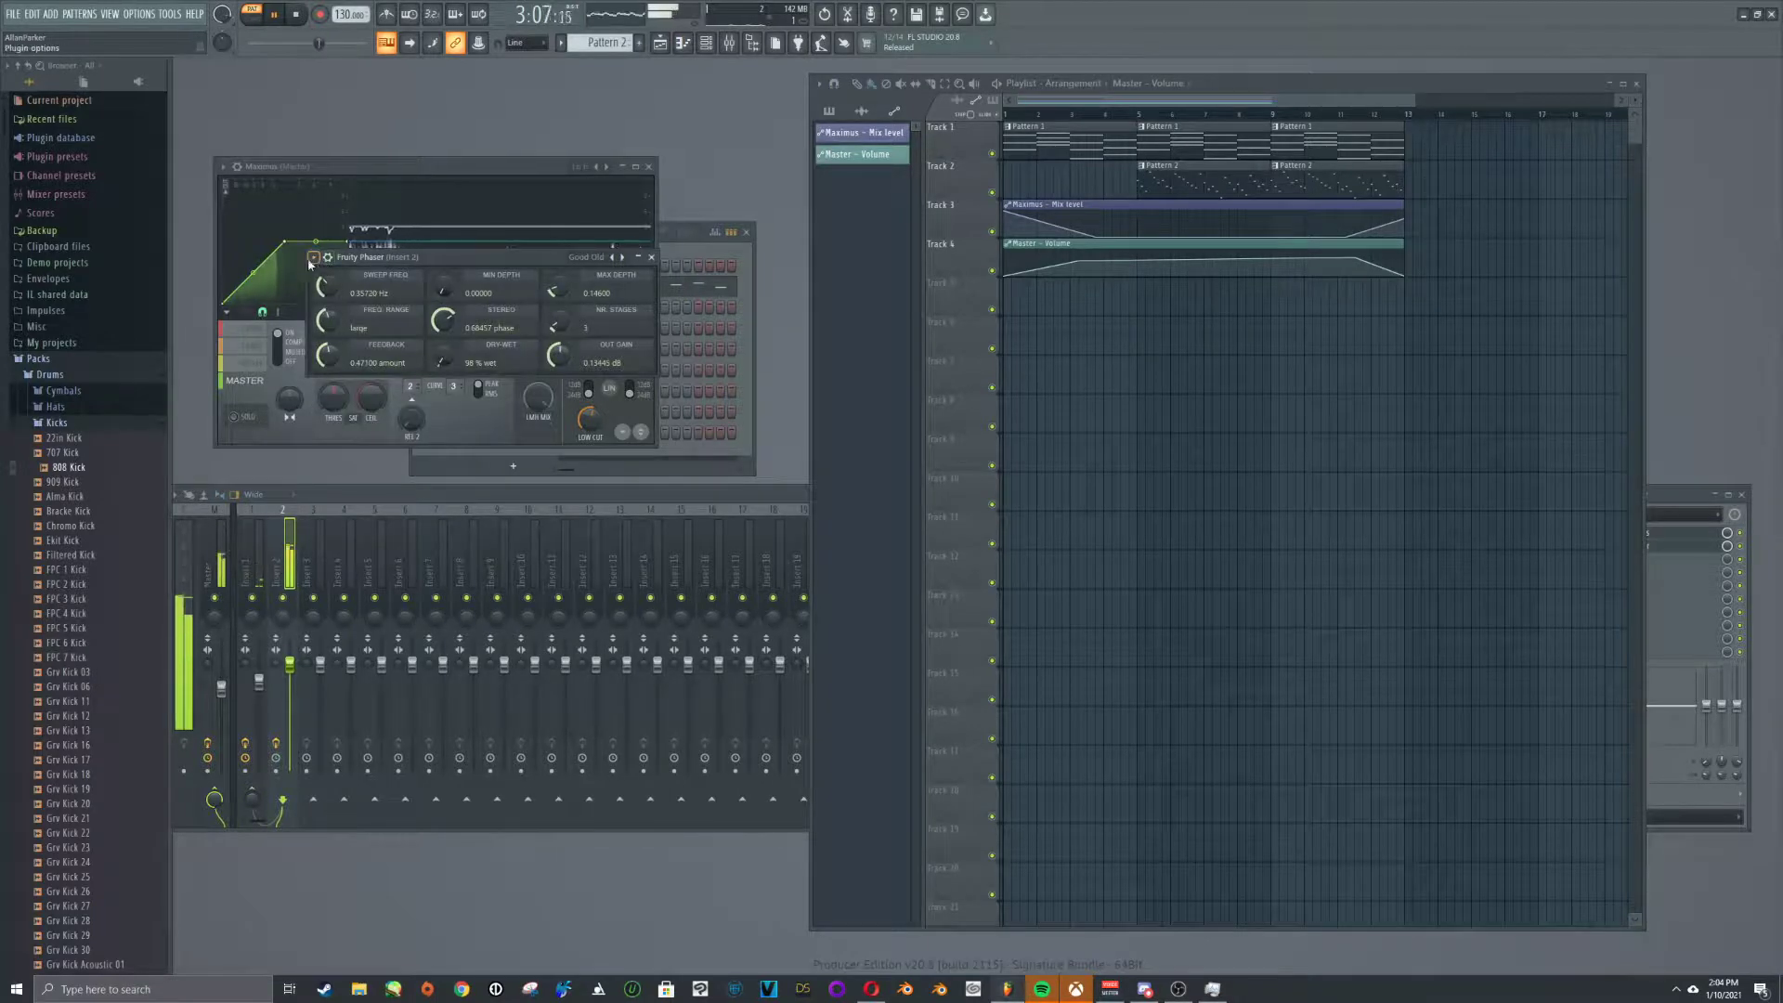
Audition the Slow Low 01 and Ambience presets on Fruity Phaser
click(314, 257)
click(516, 518)
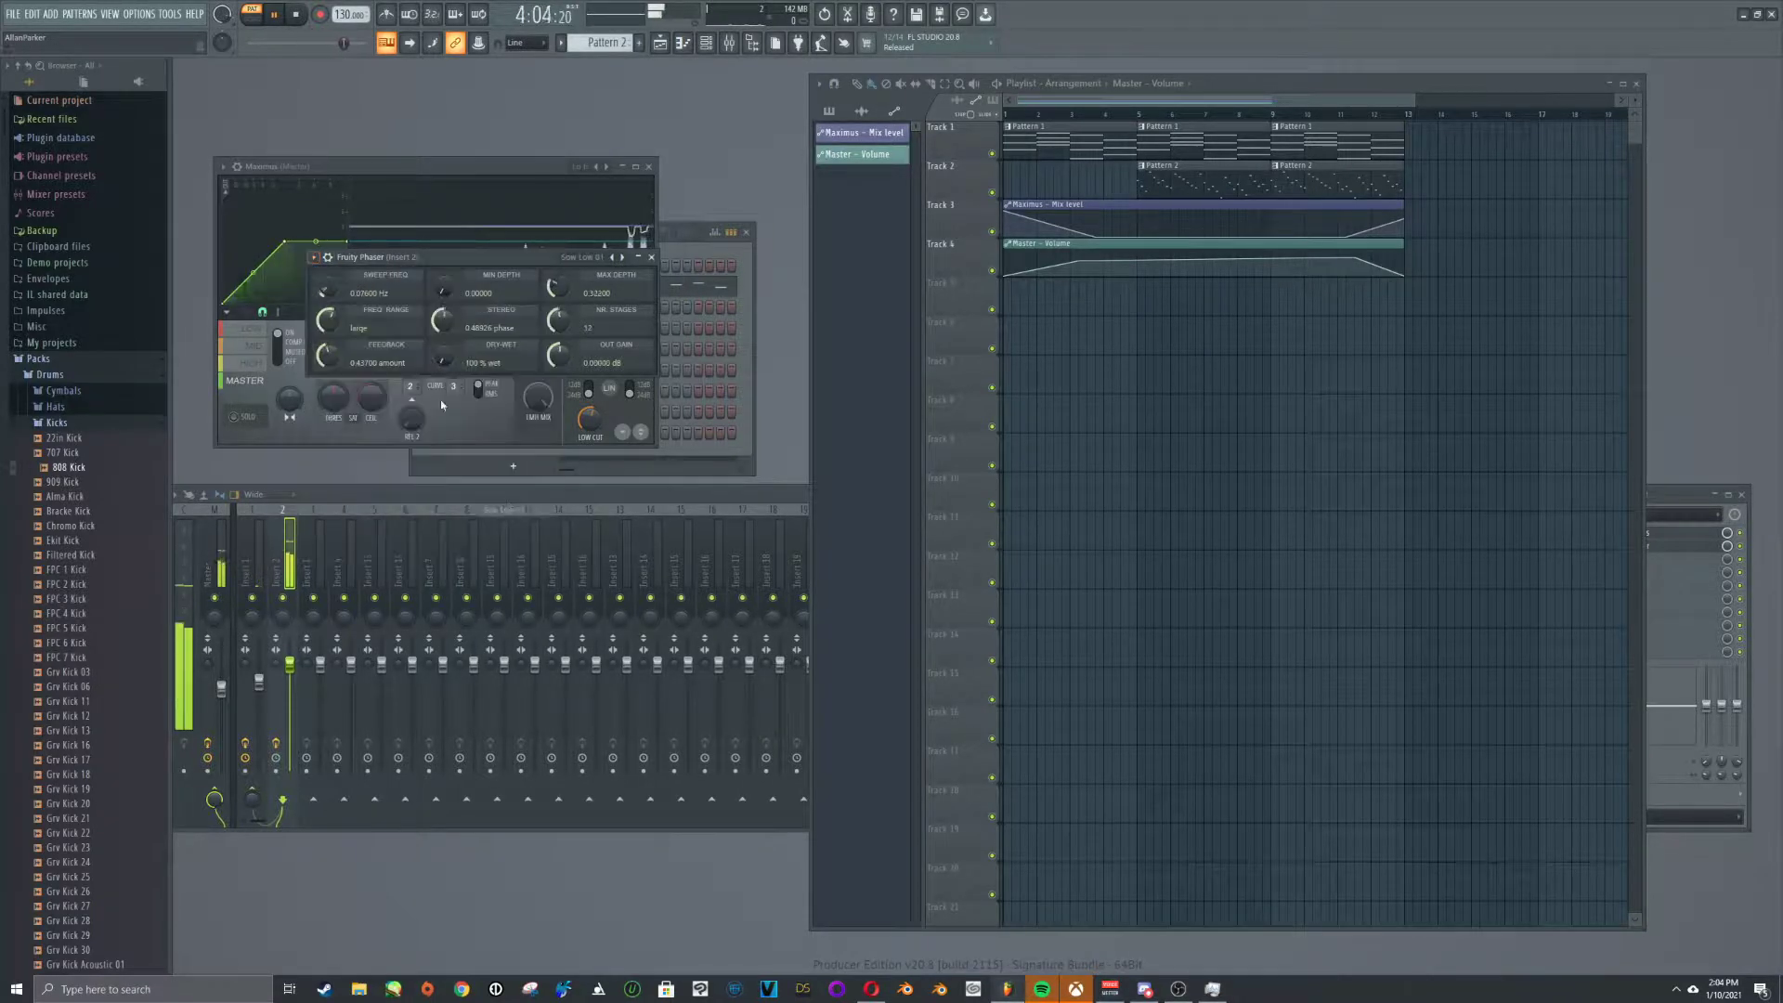
click(314, 257)
mouse_move(450, 313)
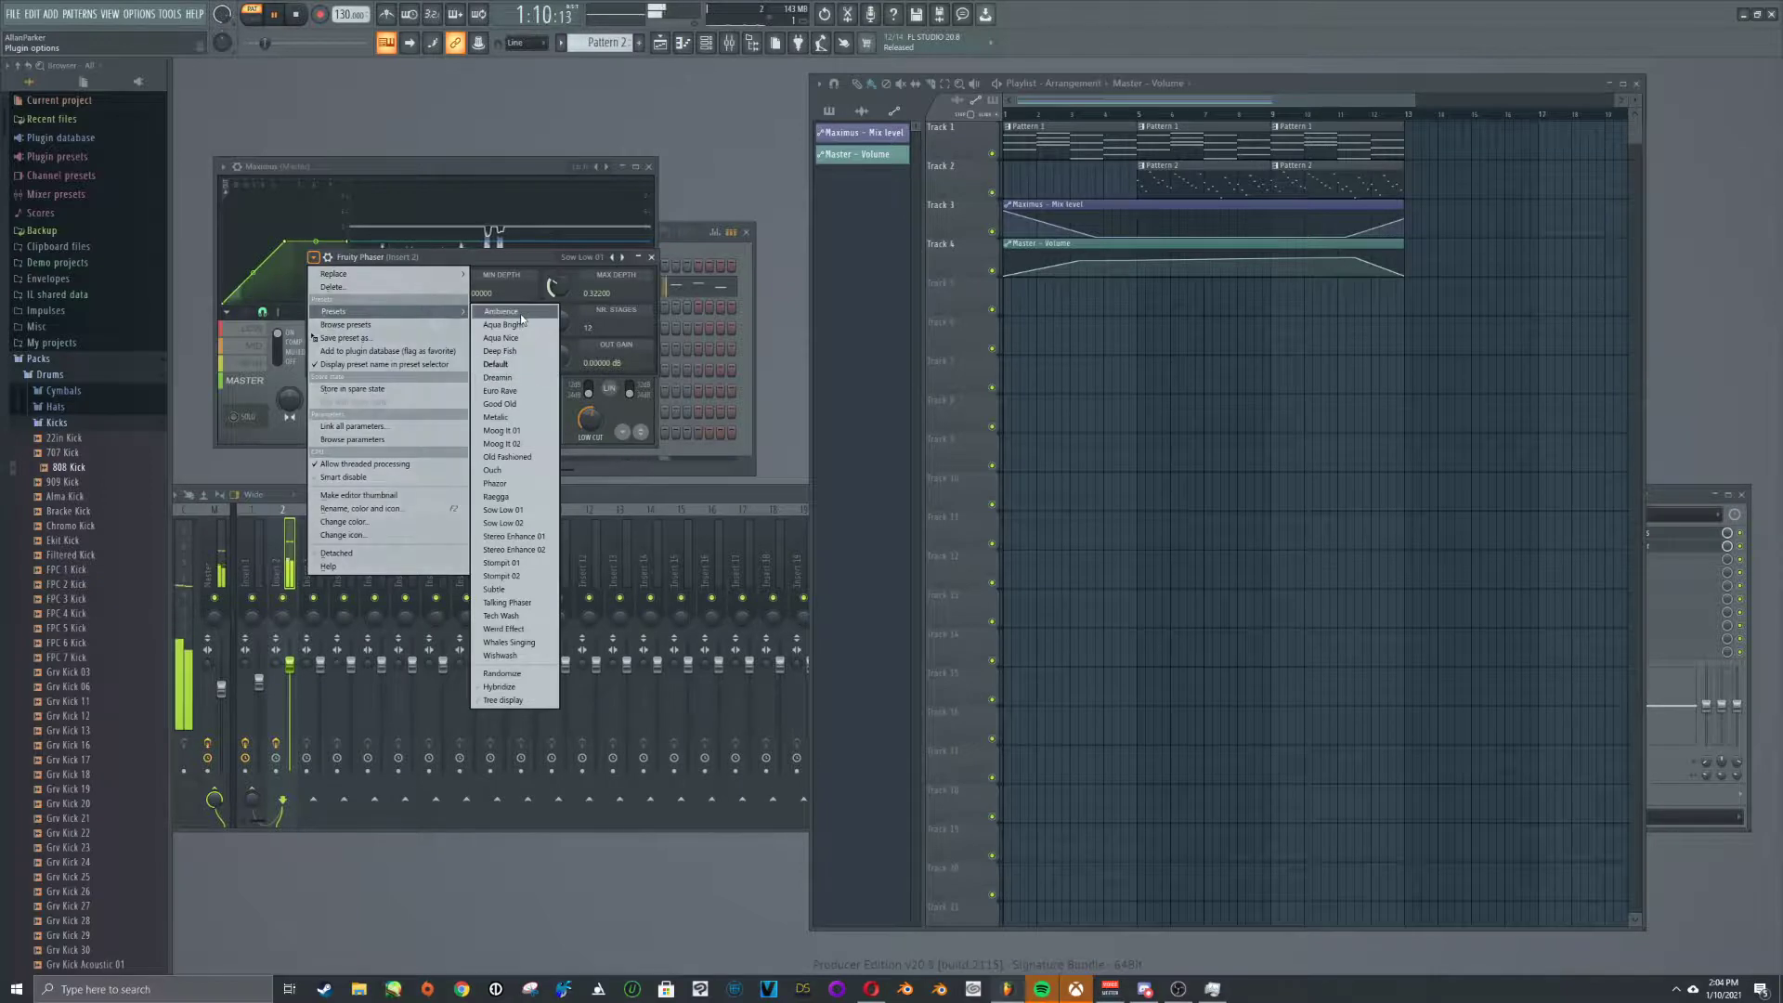
click(515, 365)
Apply the Talking Phaser preset to Fruity Phaser, close it and play the song briefly from about bar 4
click(315, 257)
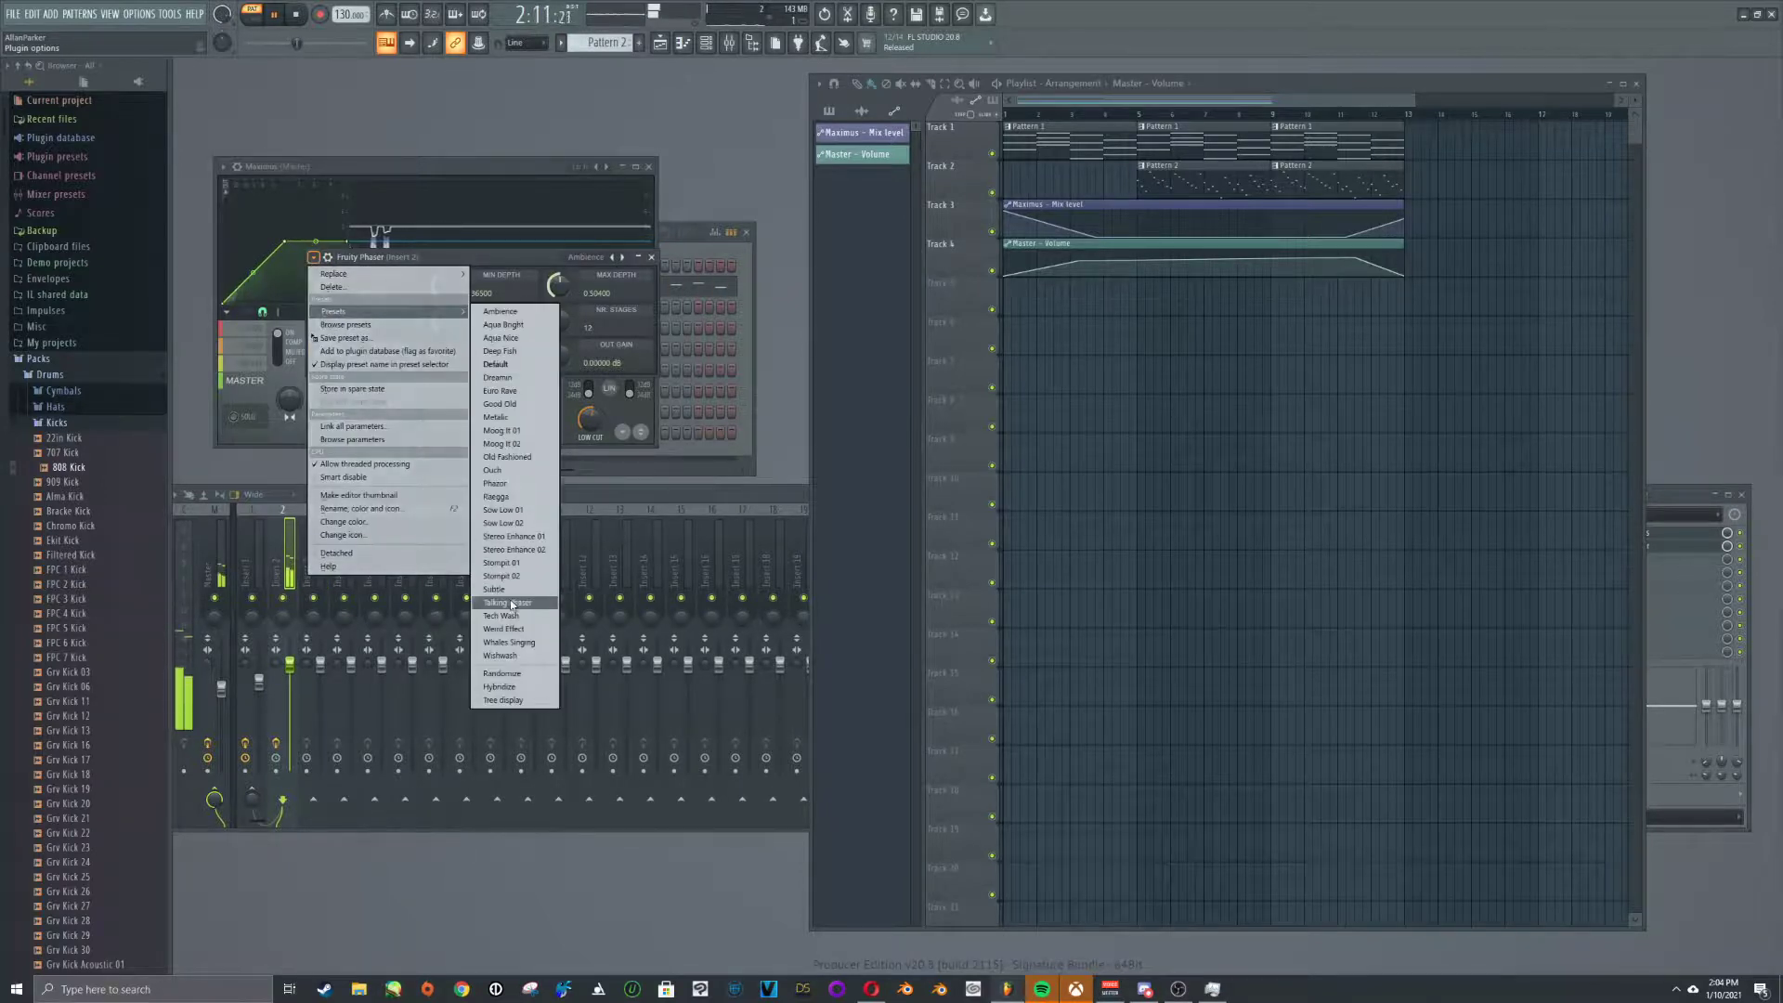
click(526, 604)
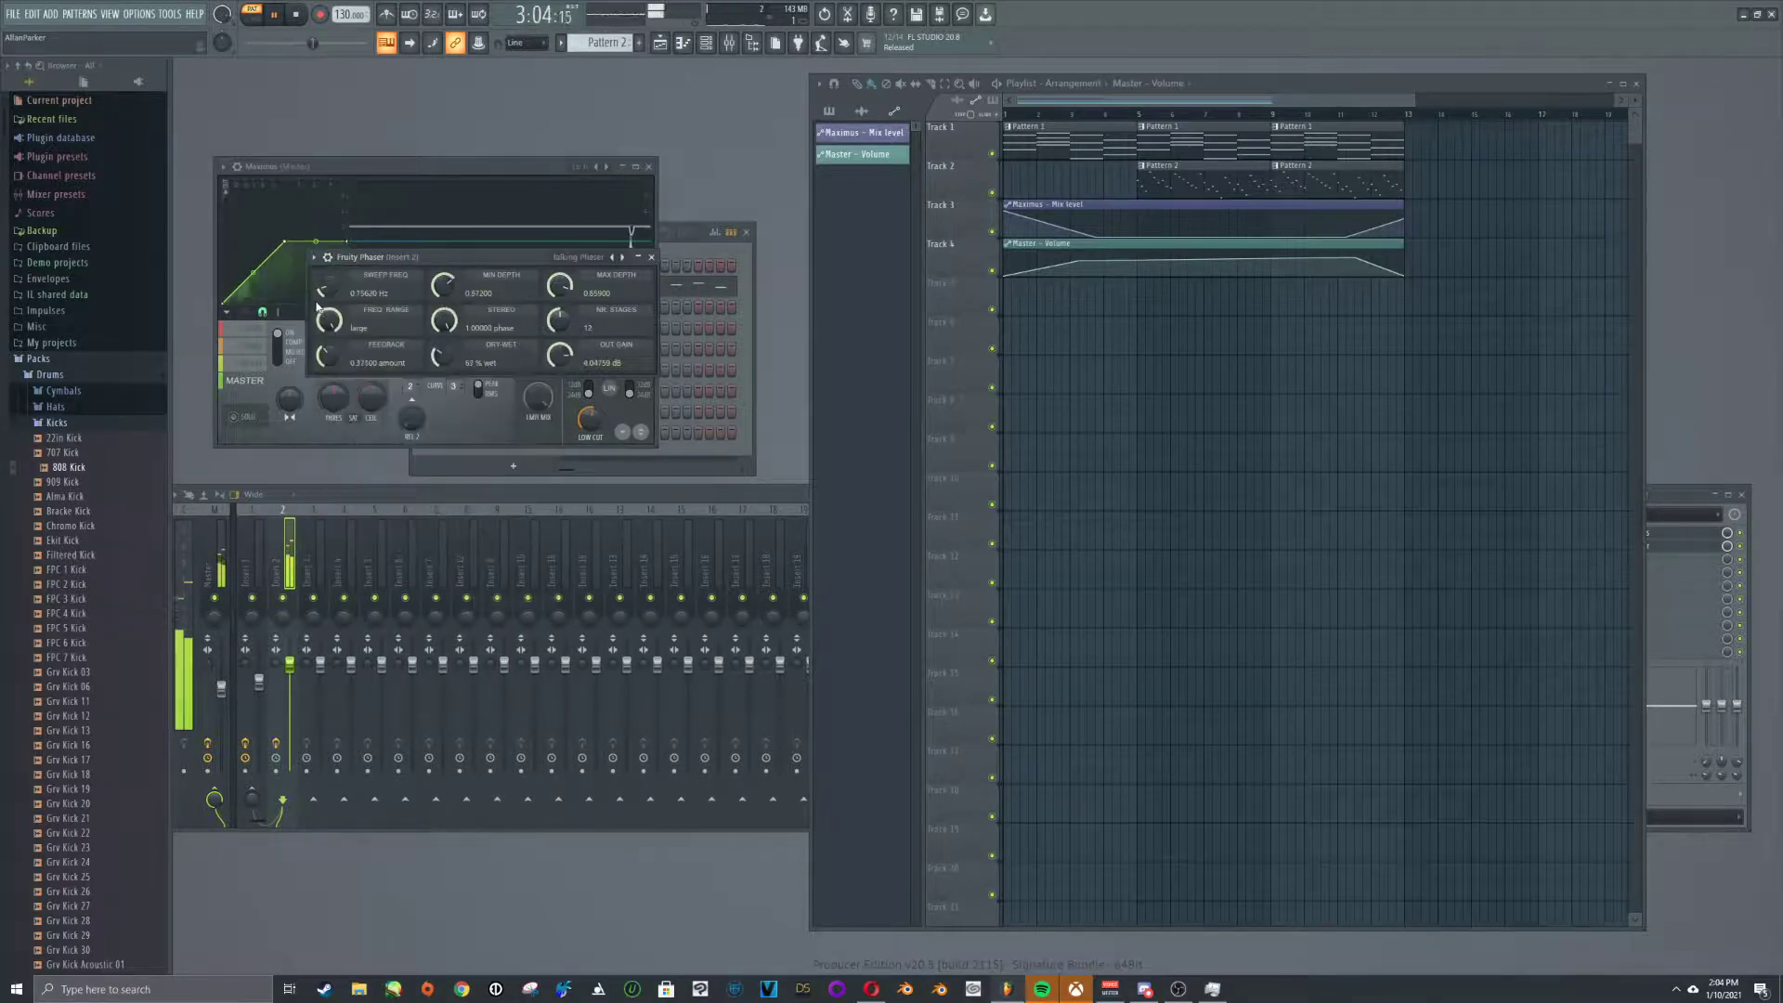
click(652, 259)
click(1127, 115)
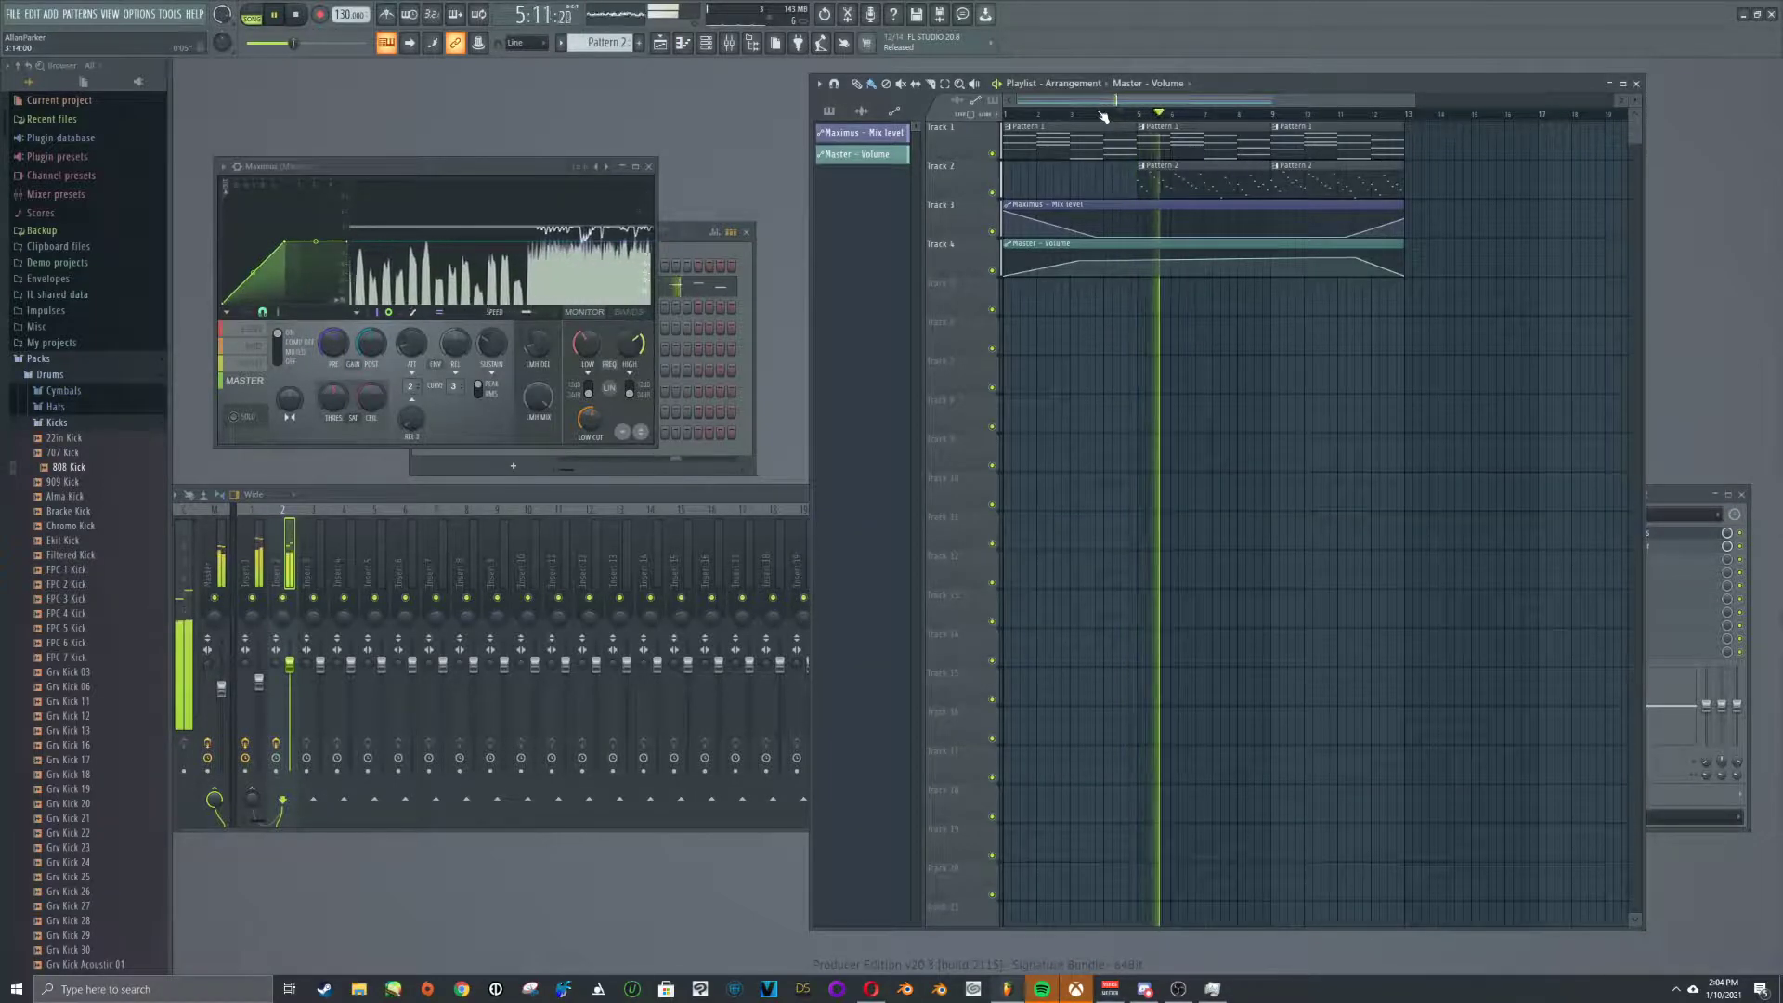
key(space)
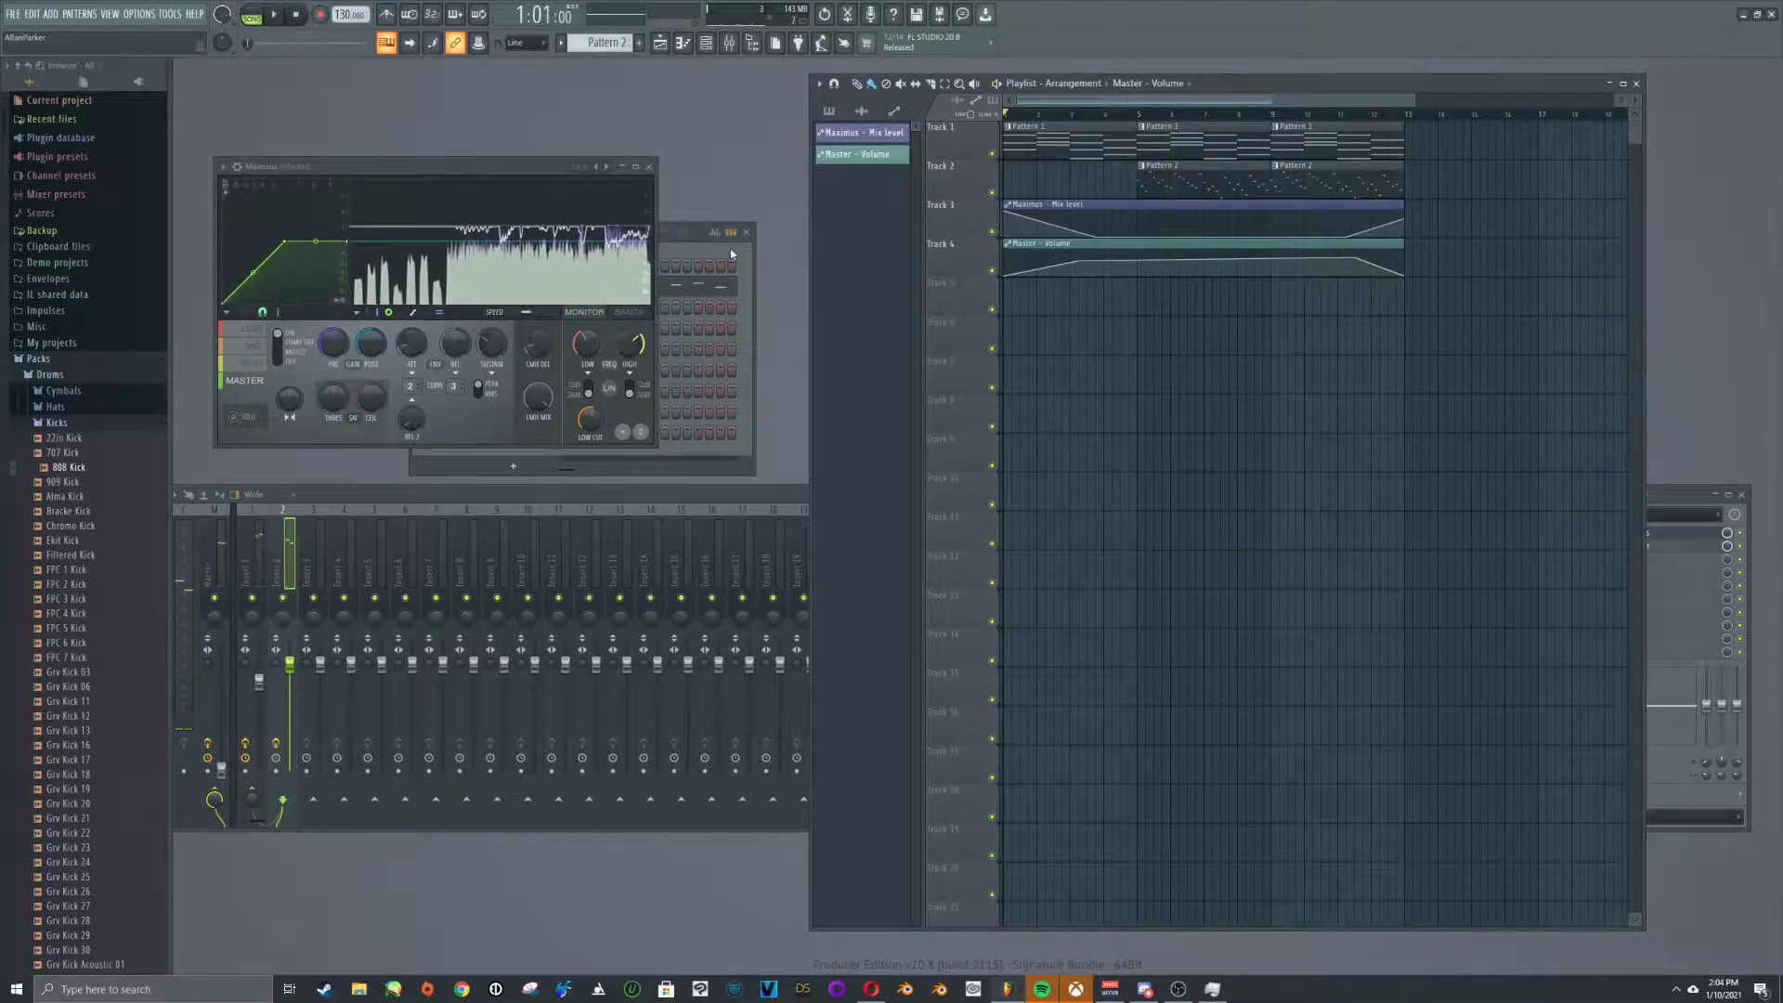
Switch to Pattern 3 with the 808 Kick channel selected and set the song position to about bar 4
click(732, 254)
scroll(601, 51, down, 1)
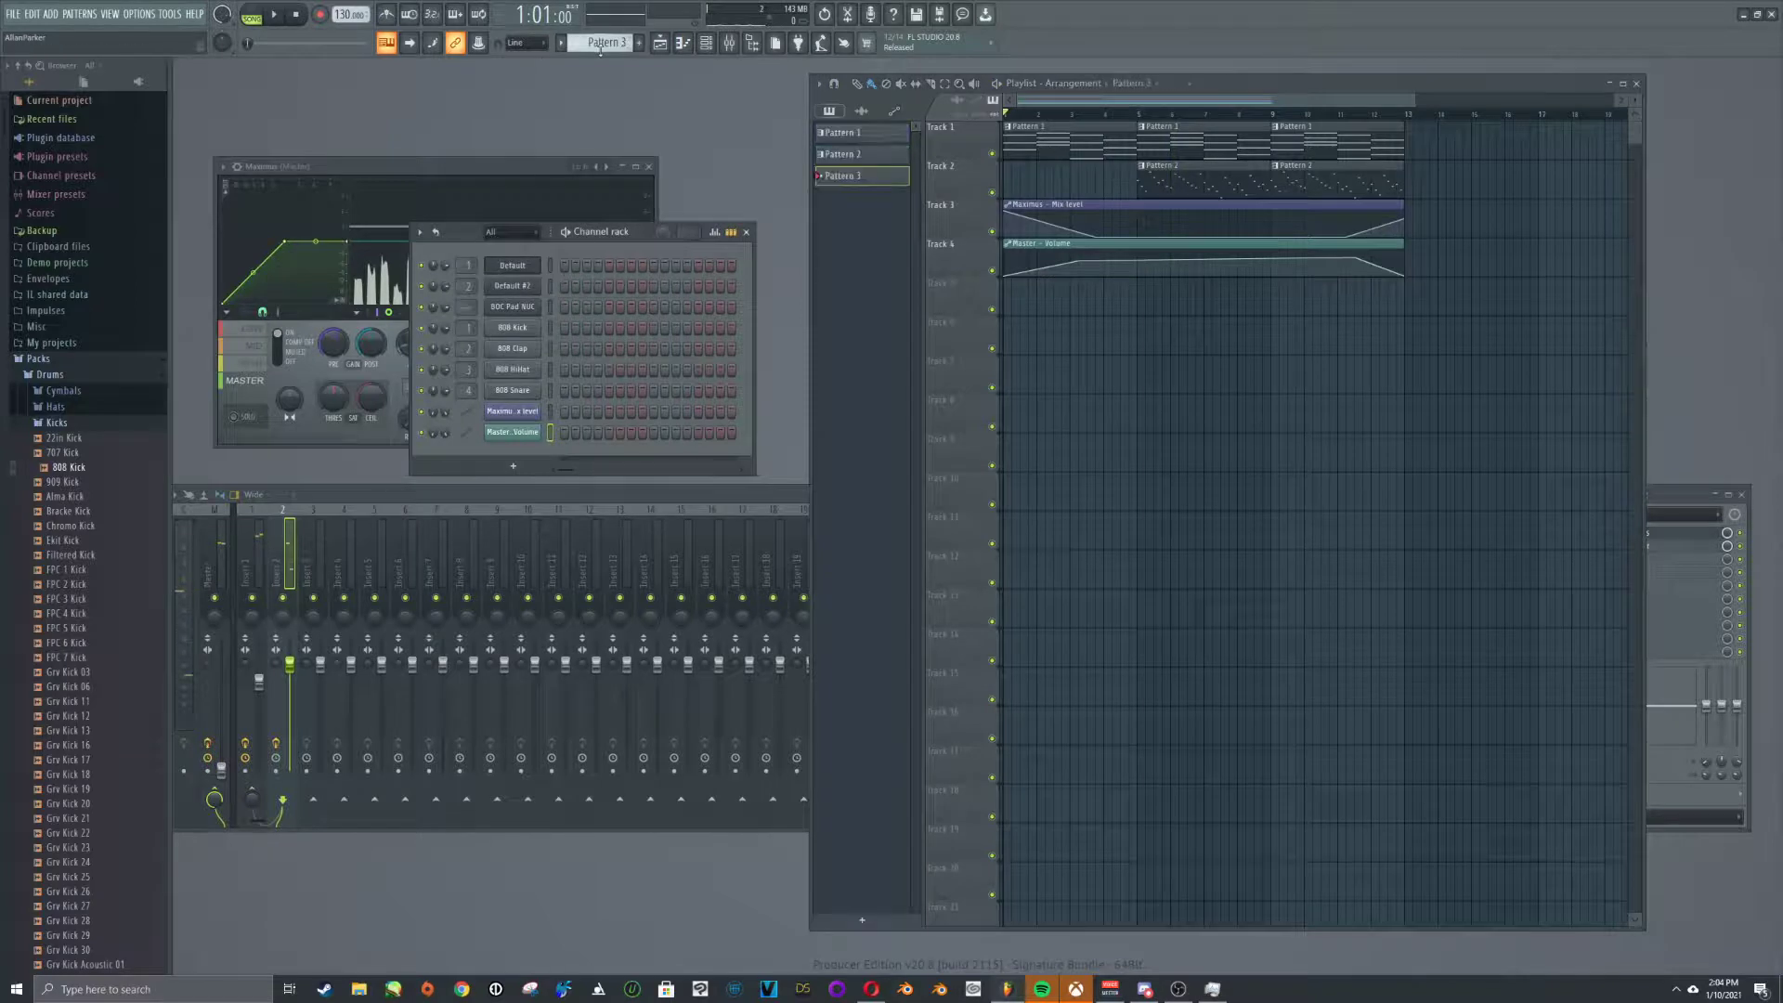
right_click(524, 331)
click(518, 332)
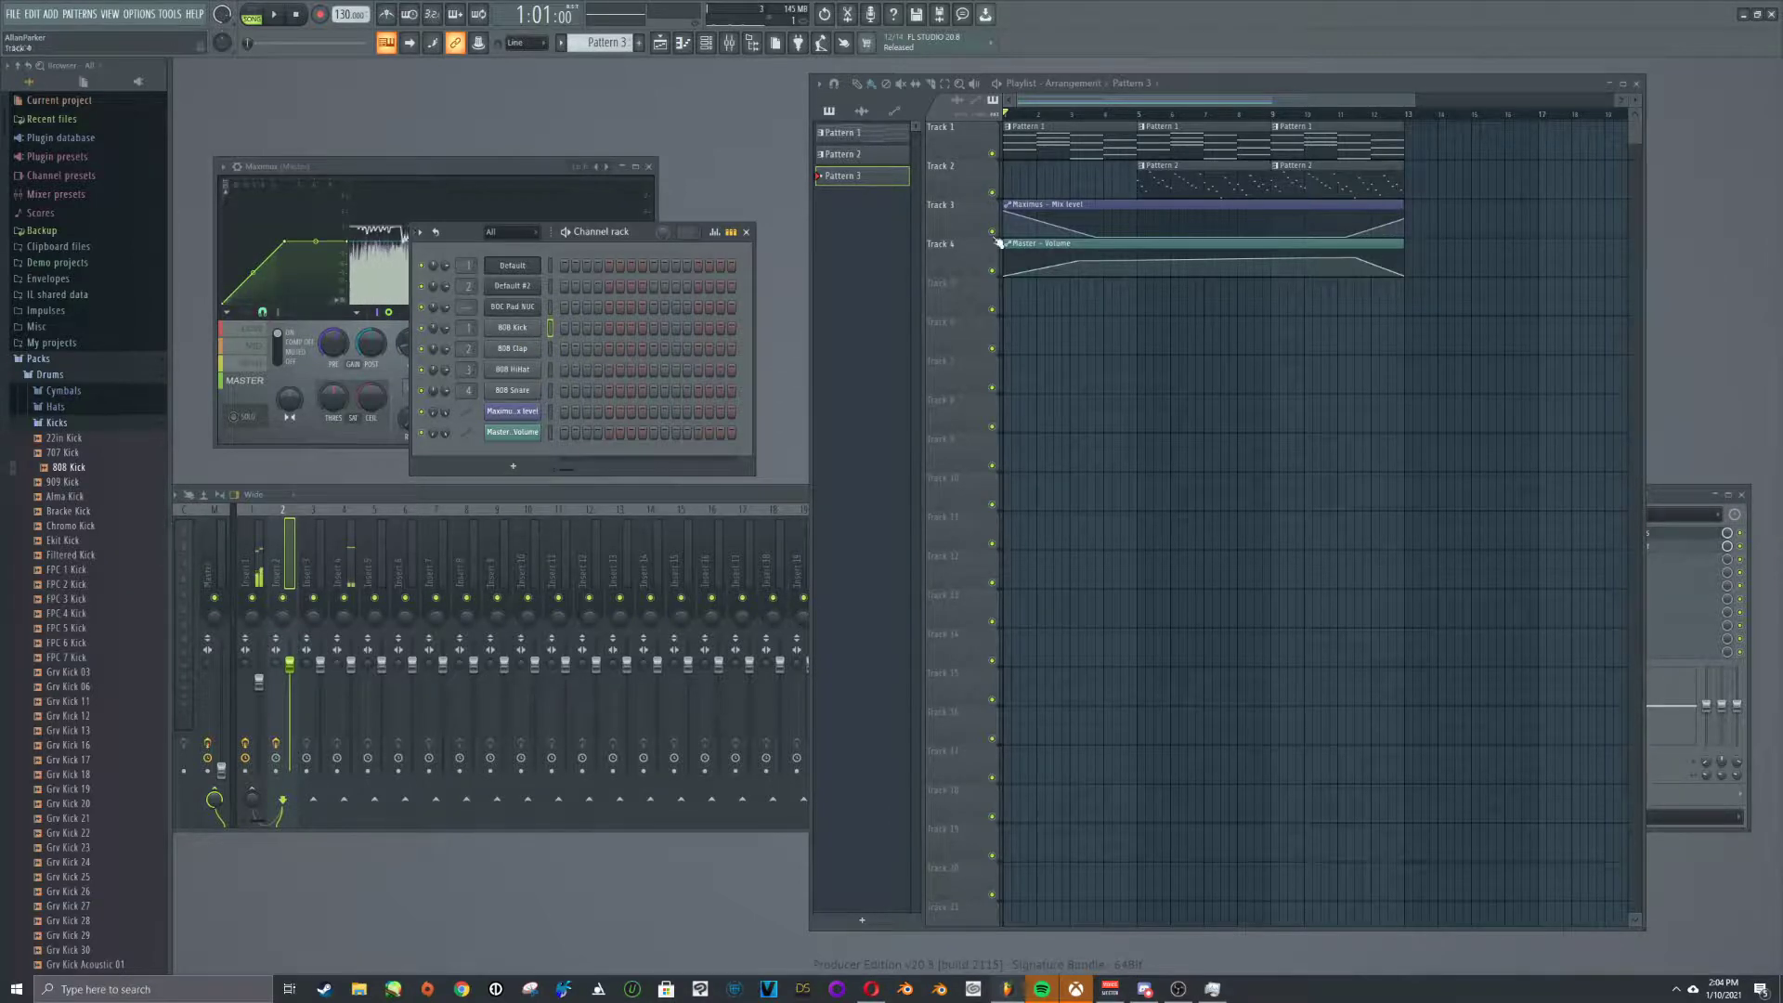
click(1107, 114)
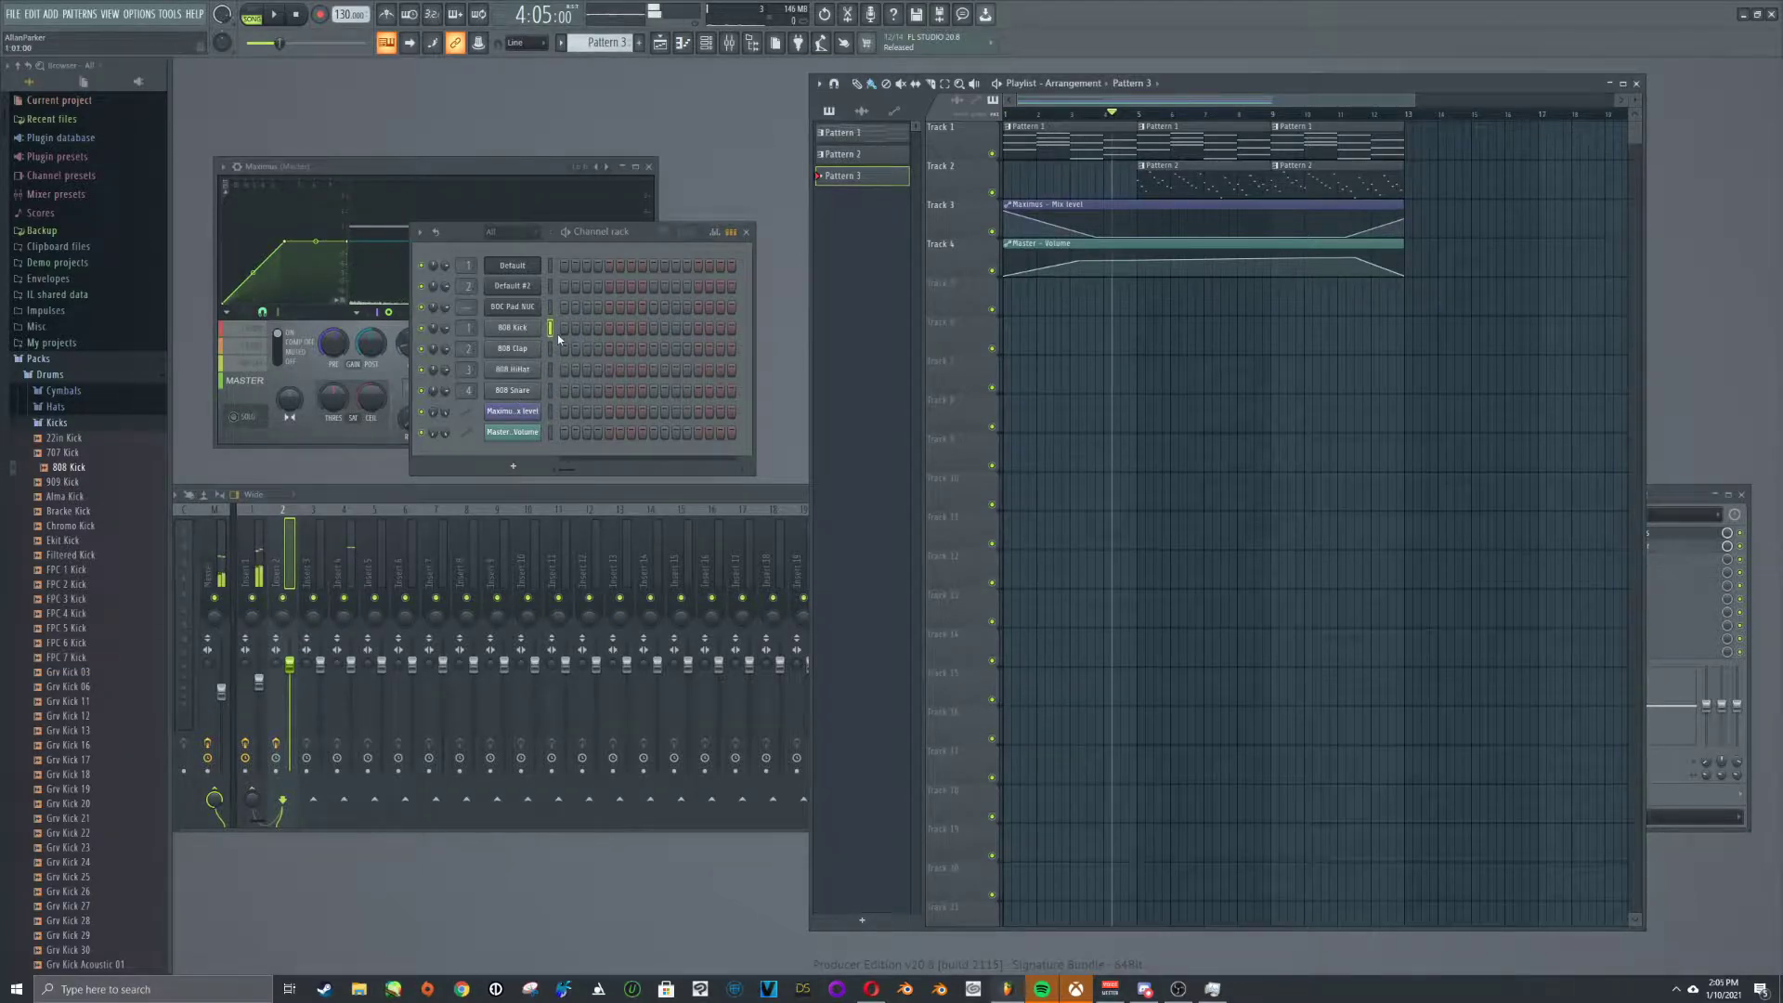
Insert an FPC drum channel below 808 Kick and move its window below the upper channel rack rows
right_click(522, 349)
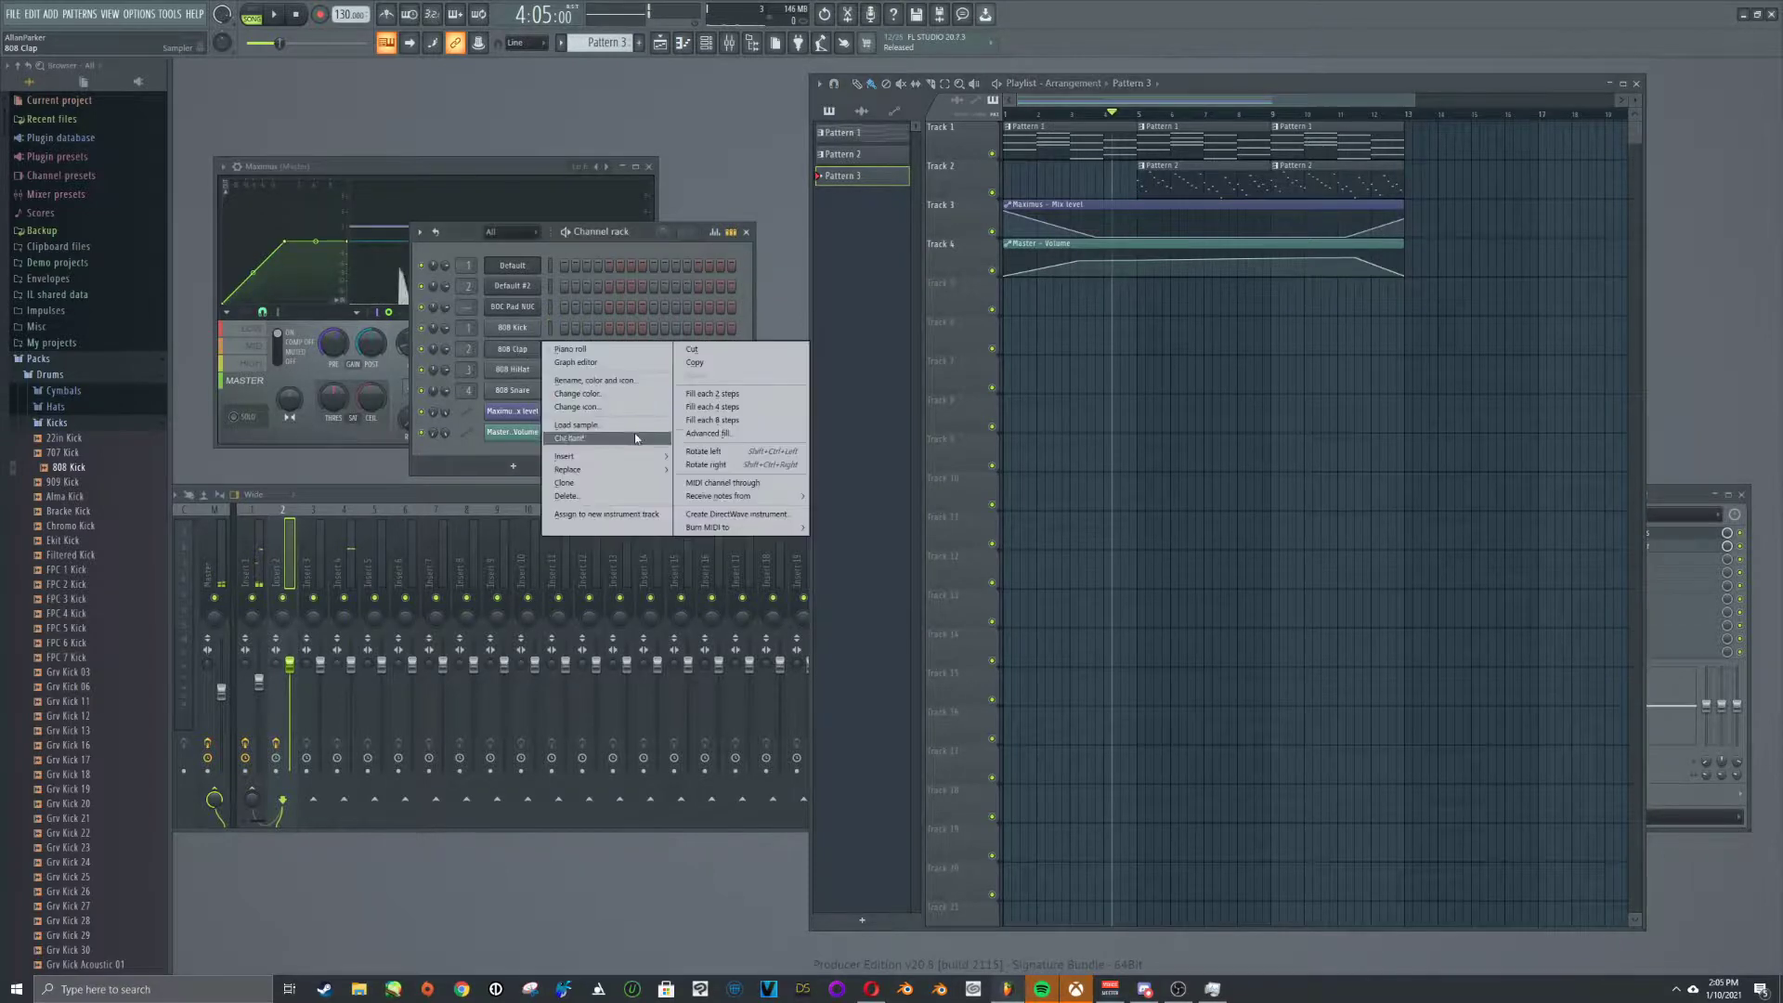
mouse_move(632, 456)
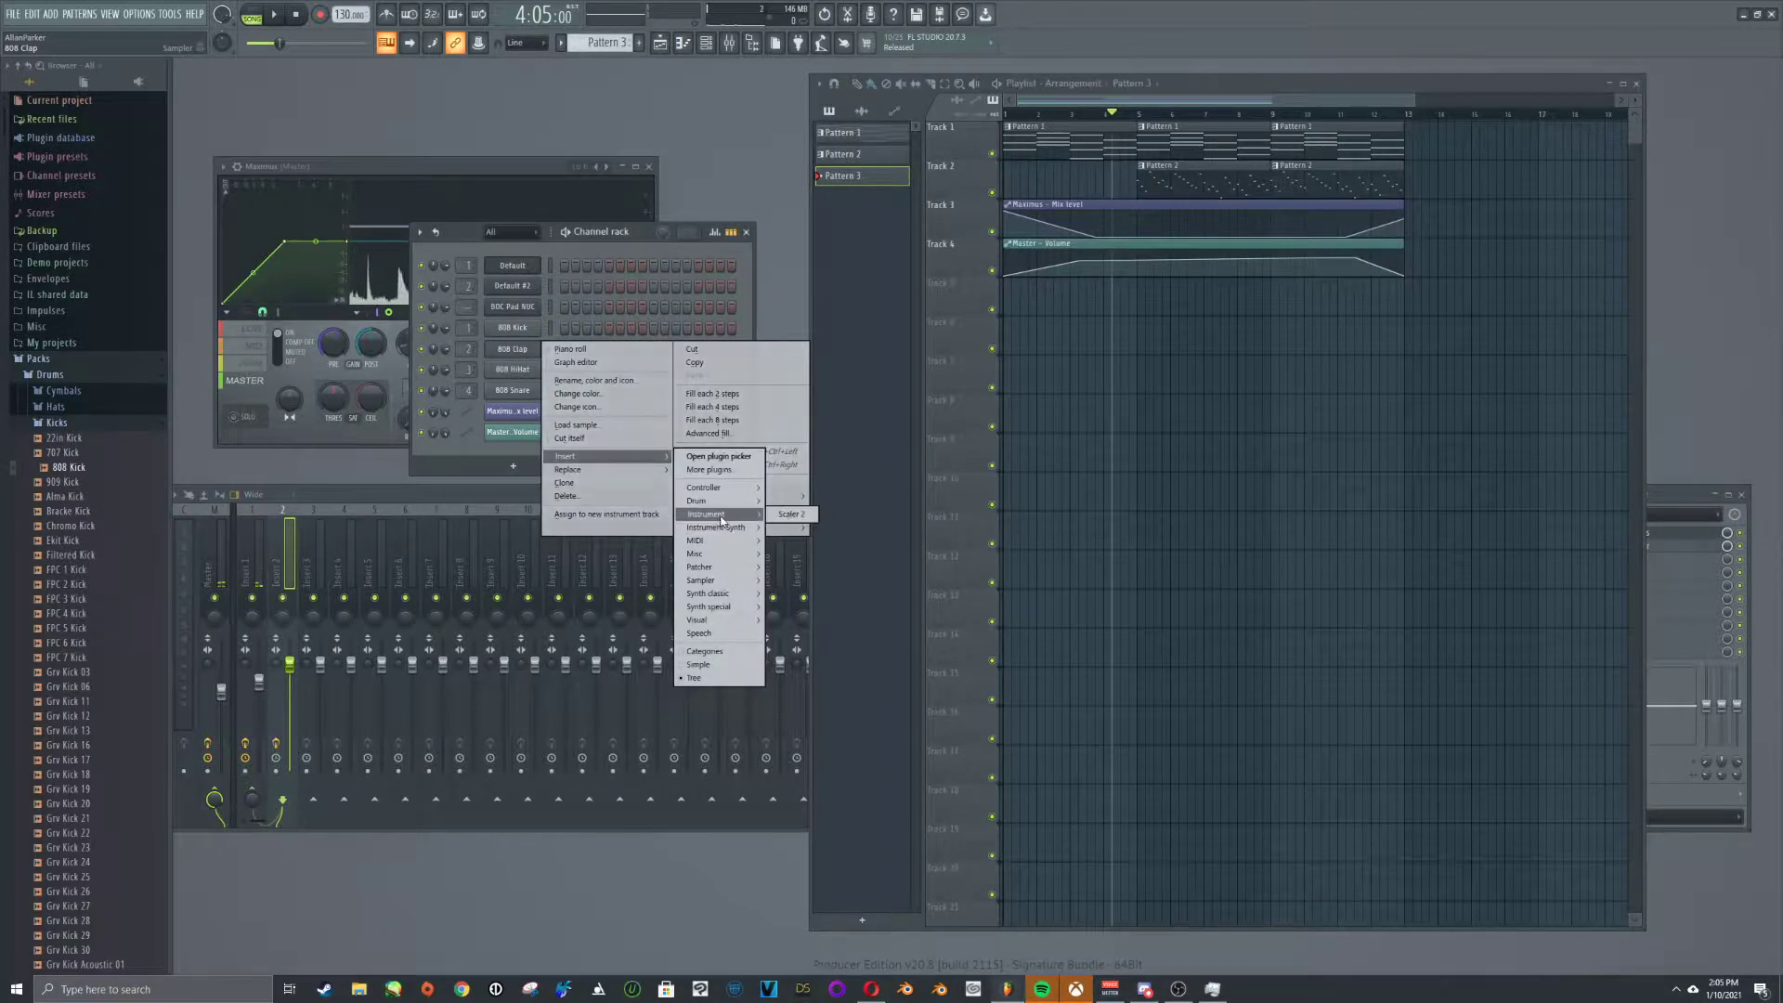
mouse_move(728, 569)
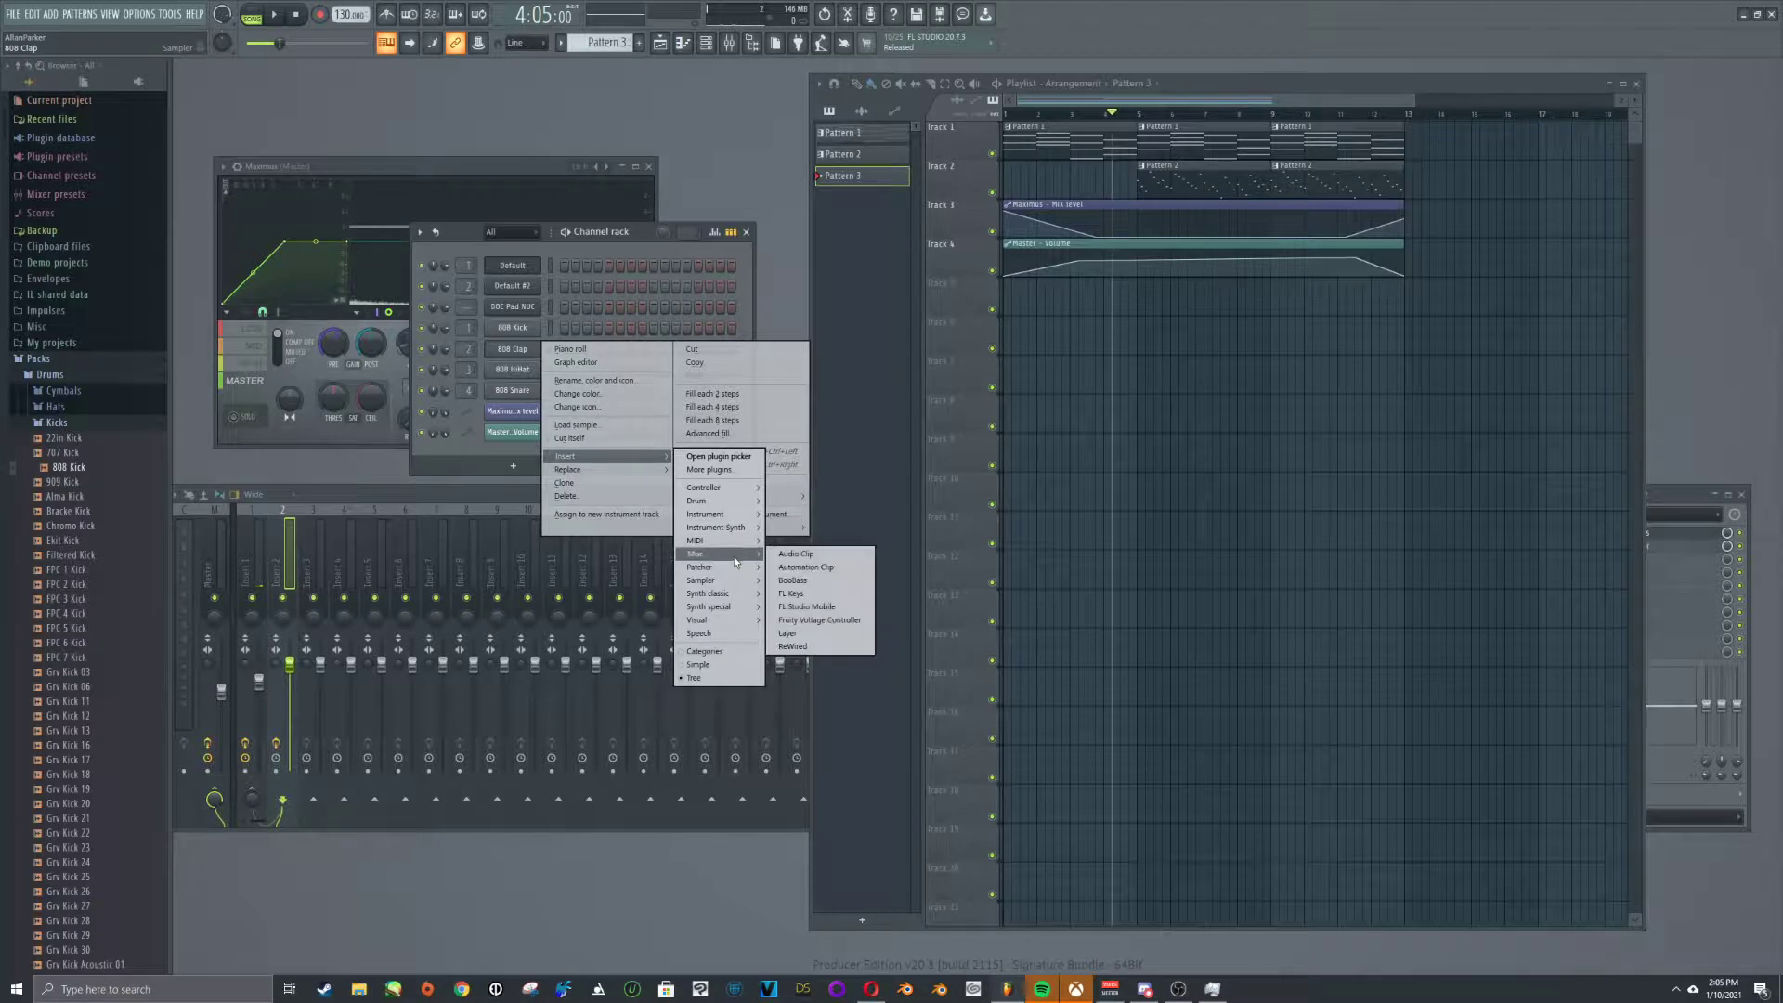
mouse_move(723, 599)
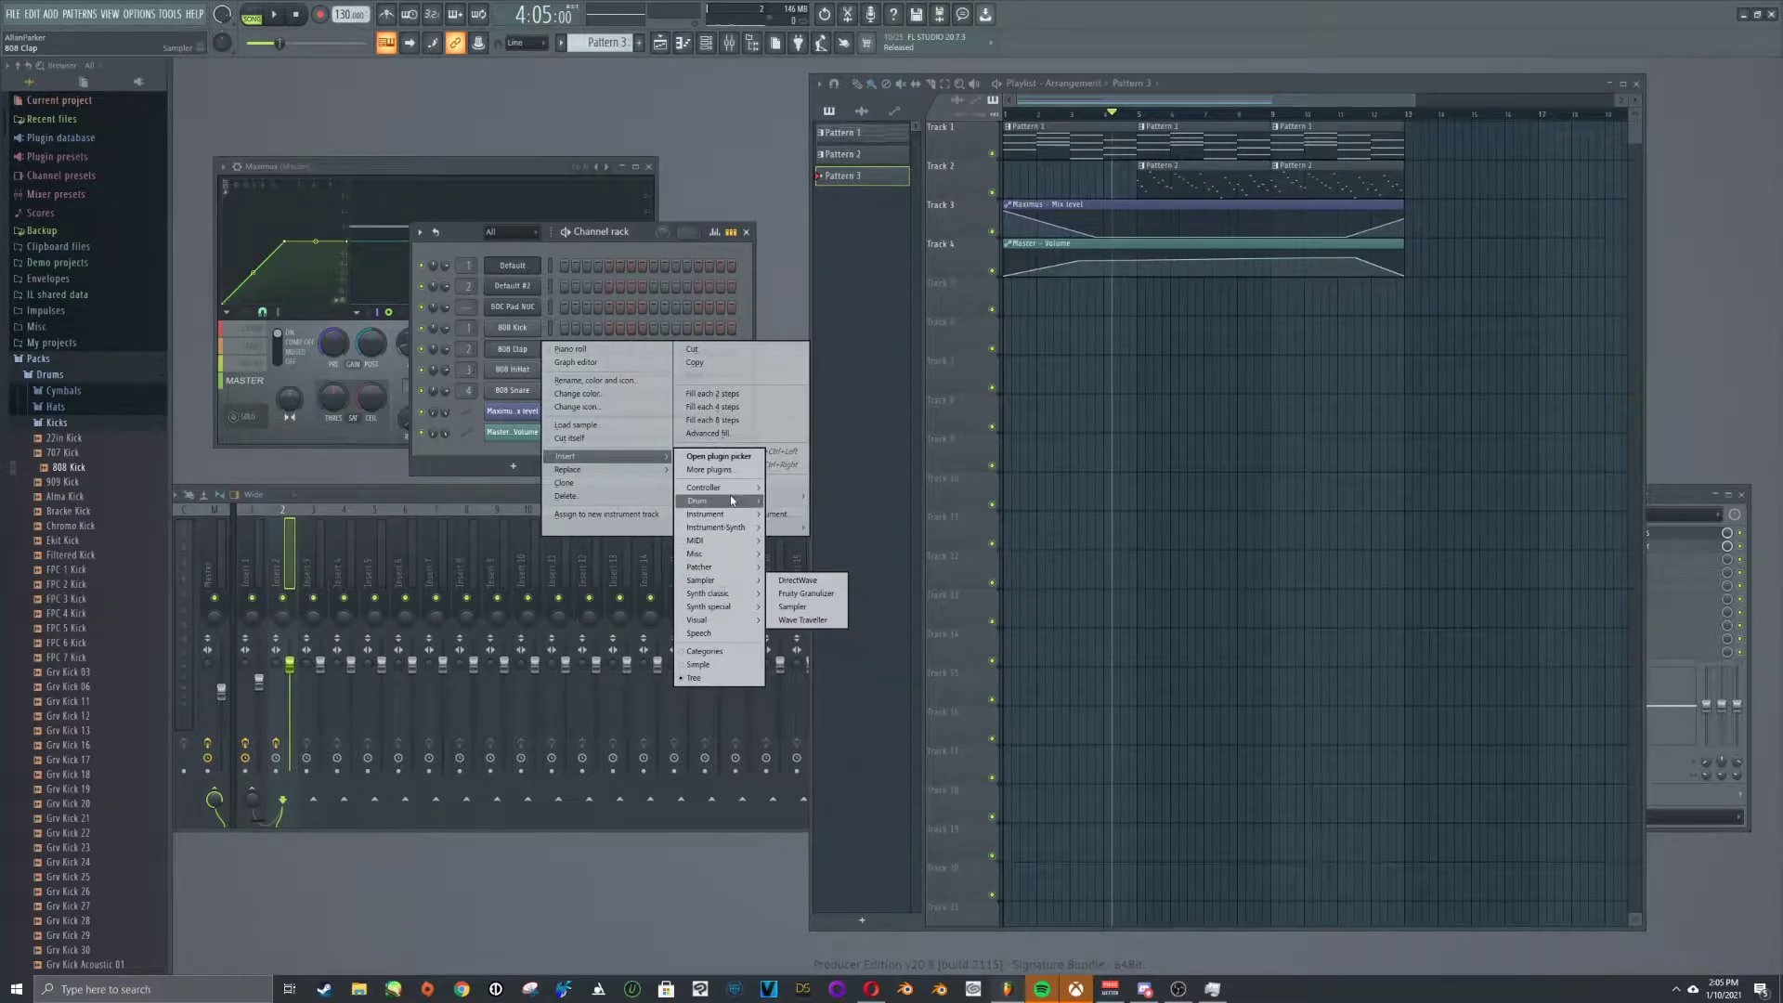
mouse_move(732, 500)
click(820, 540)
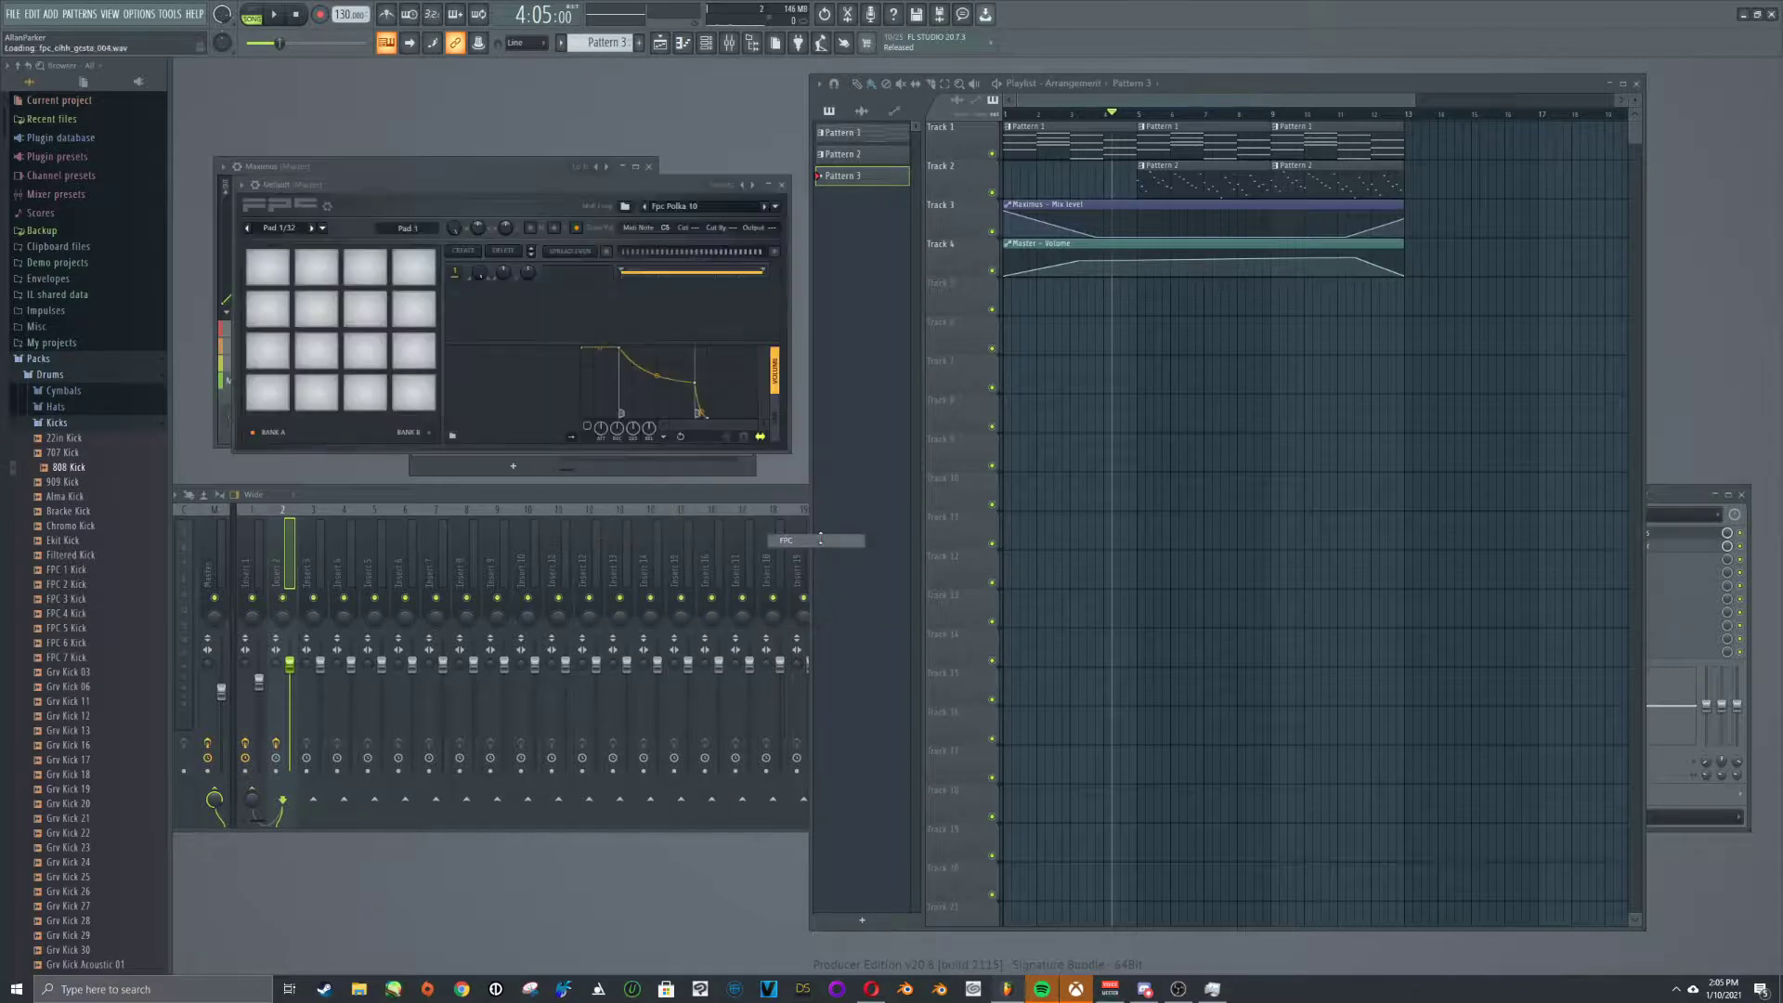
drag(516, 191, 499, 411)
Audition the downtempo MIDI loops from Downtempo 01 onward in FPC while Pattern 3 plays alone
click(759, 429)
mouse_move(707, 499)
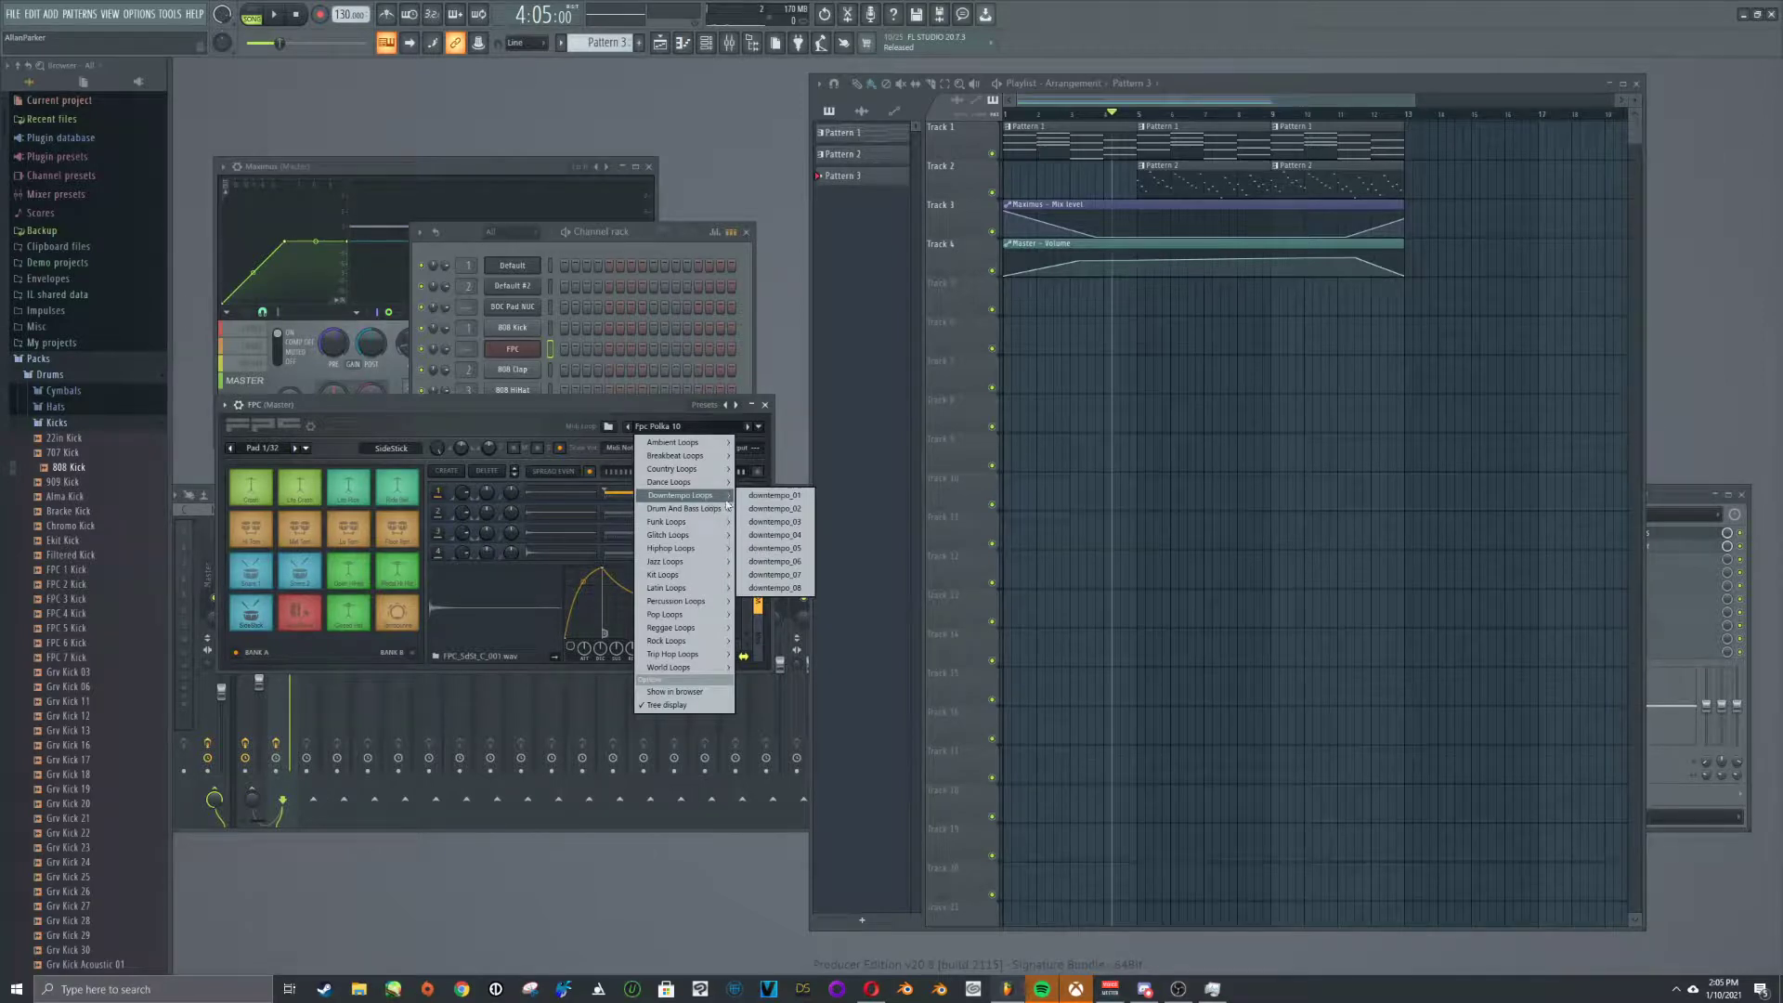
click(774, 496)
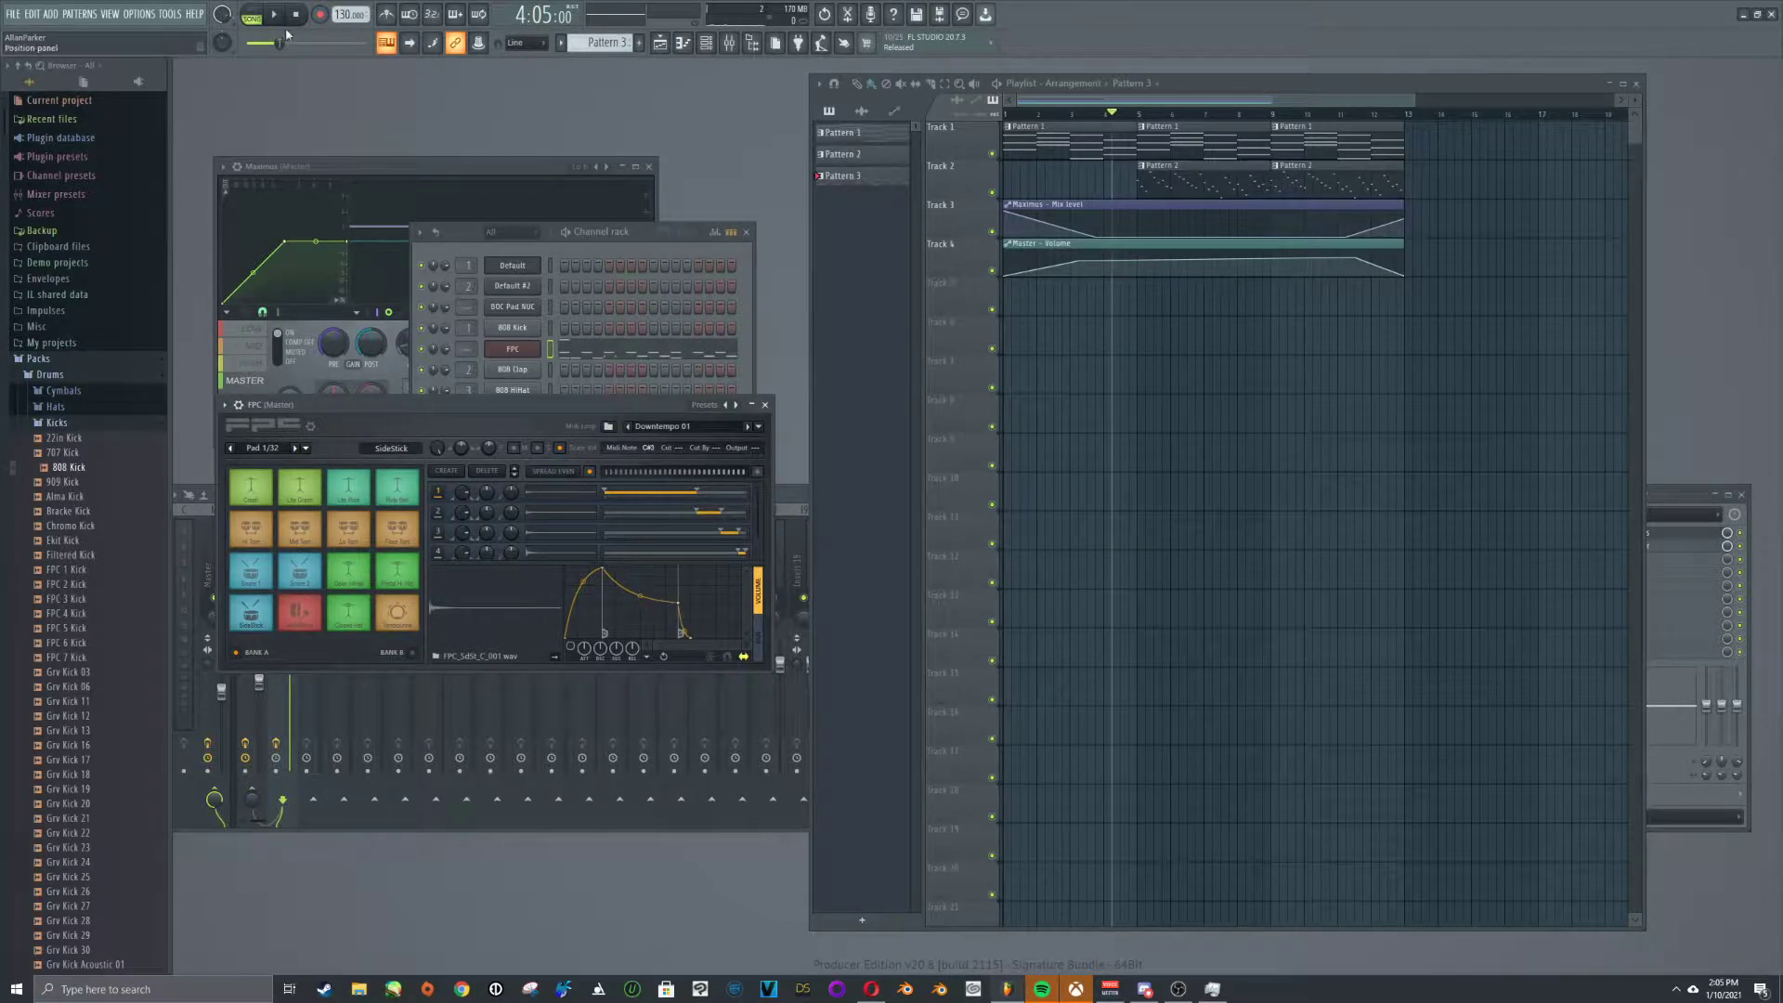
click(251, 17)
click(274, 14)
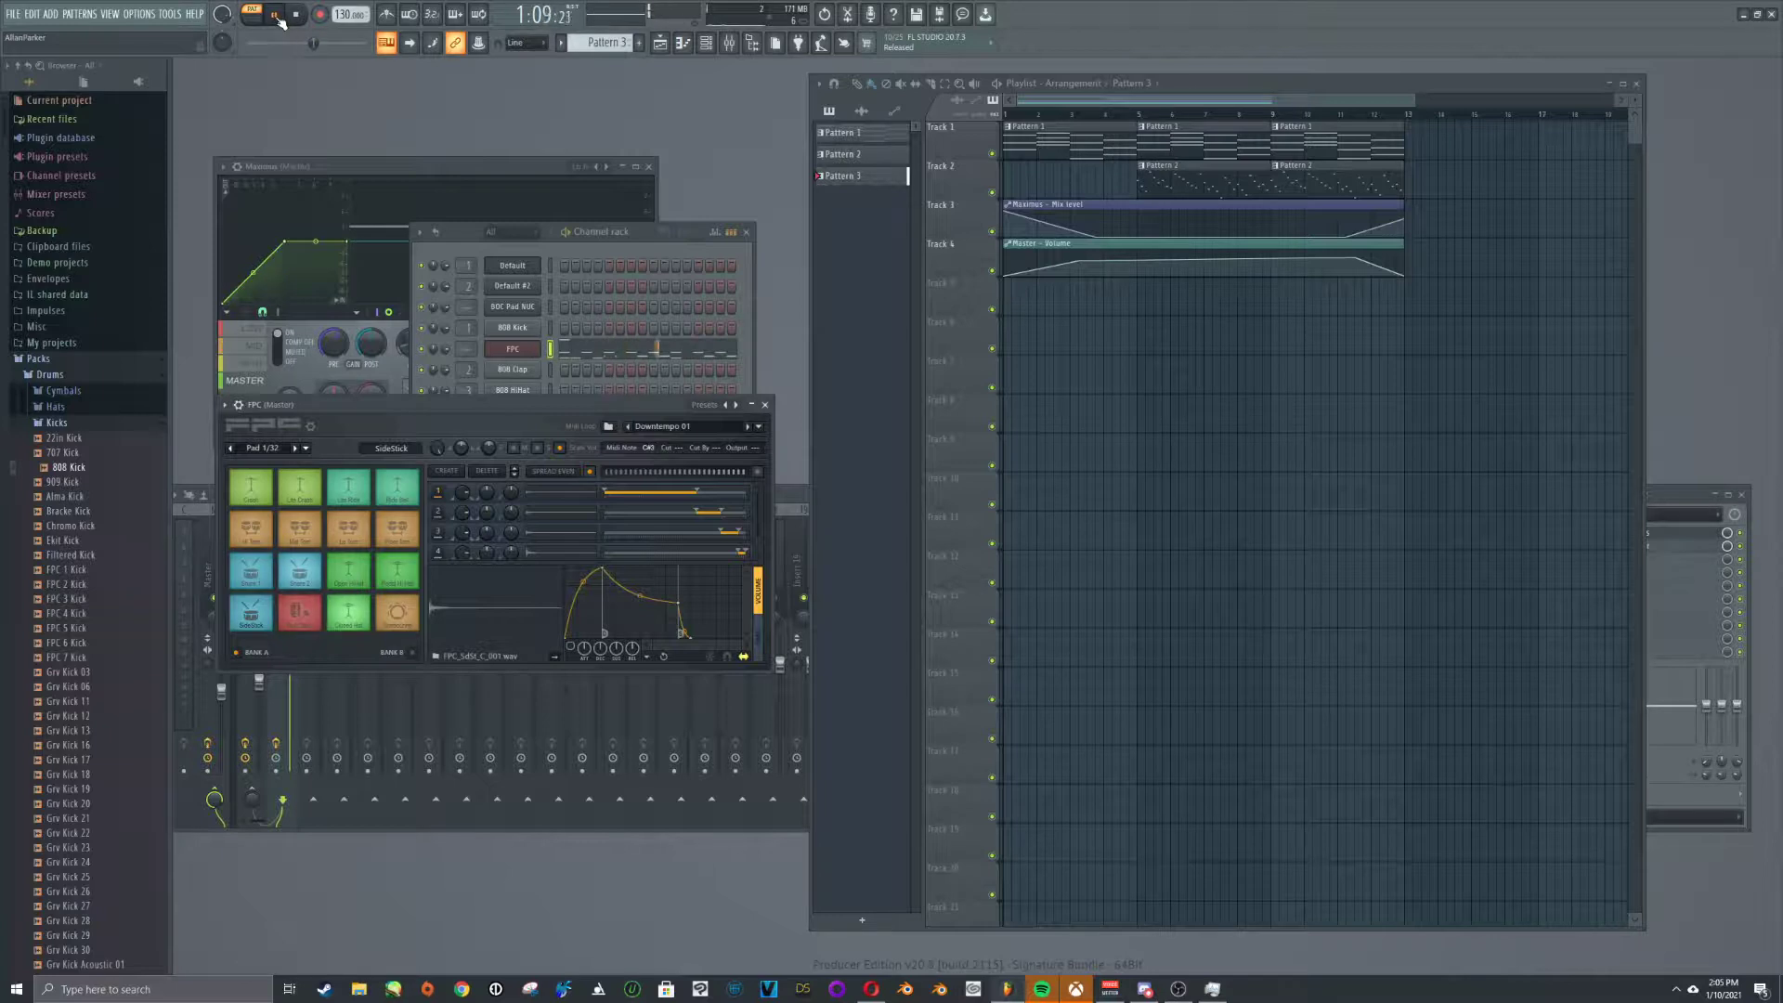
click(748, 427)
click(748, 428)
click(749, 427)
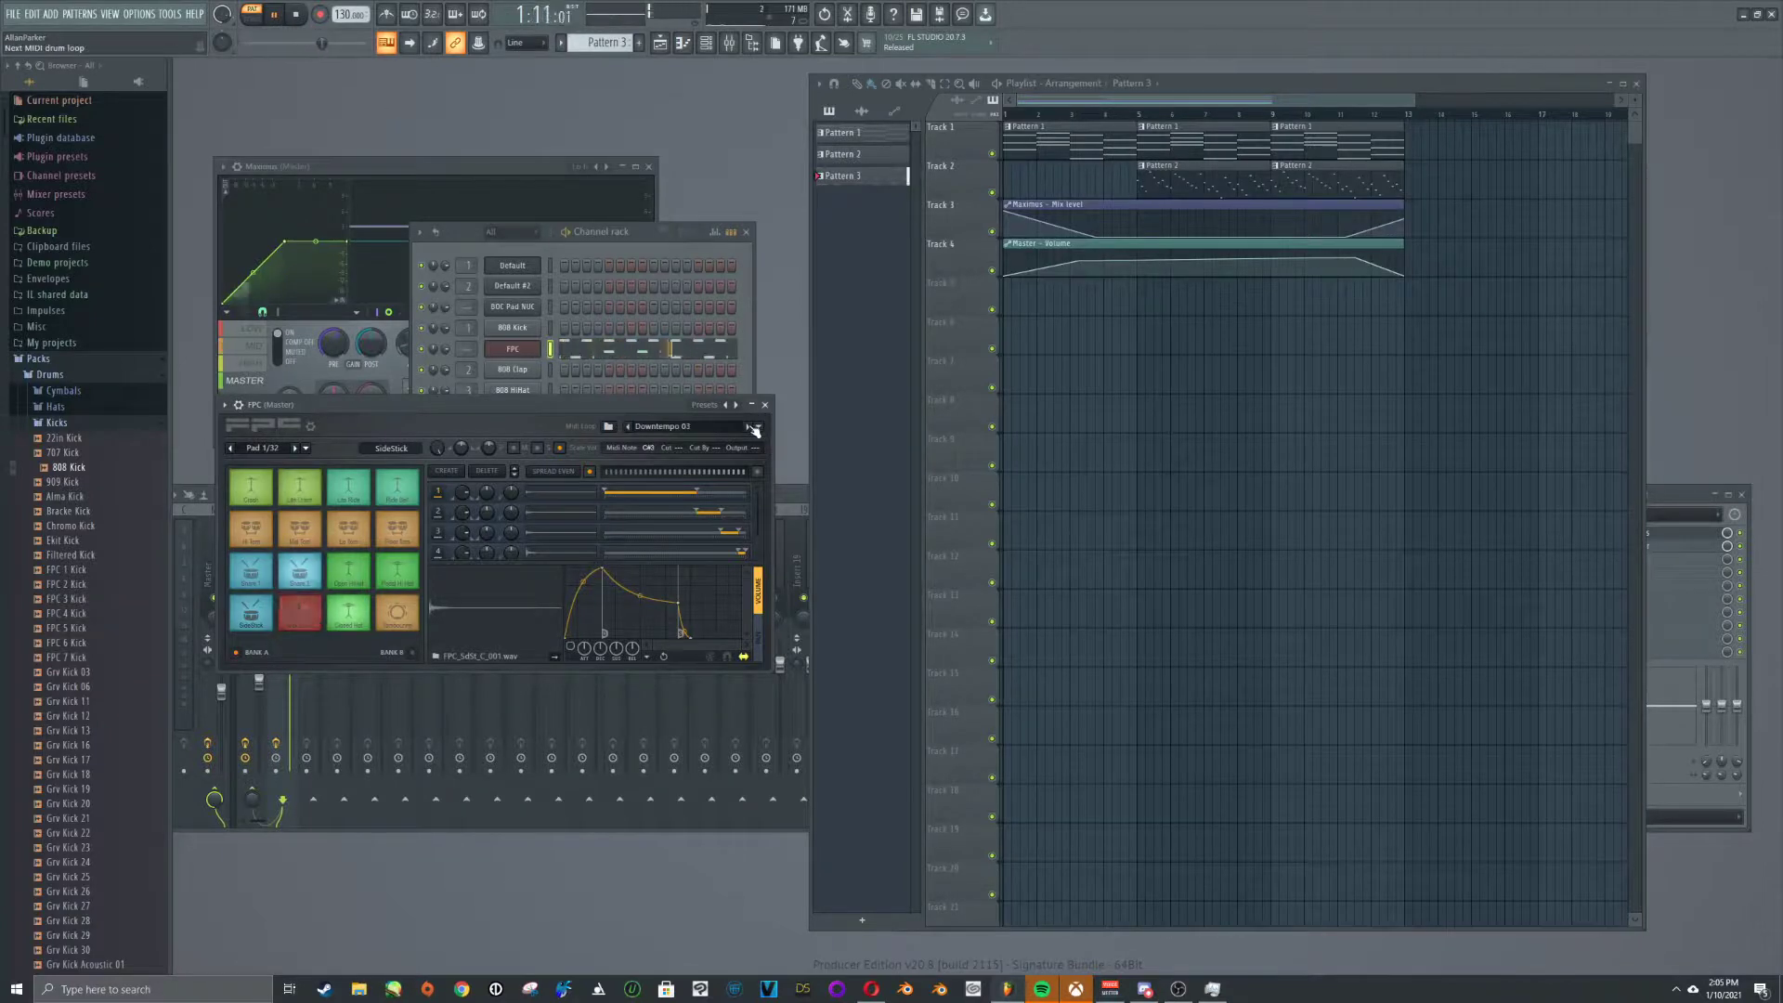
Load the Fpc Ambient Groove 09 loop, repeat Pattern 3 on Track 5 from bar 5 to the song's end, and play from bar 4
click(760, 427)
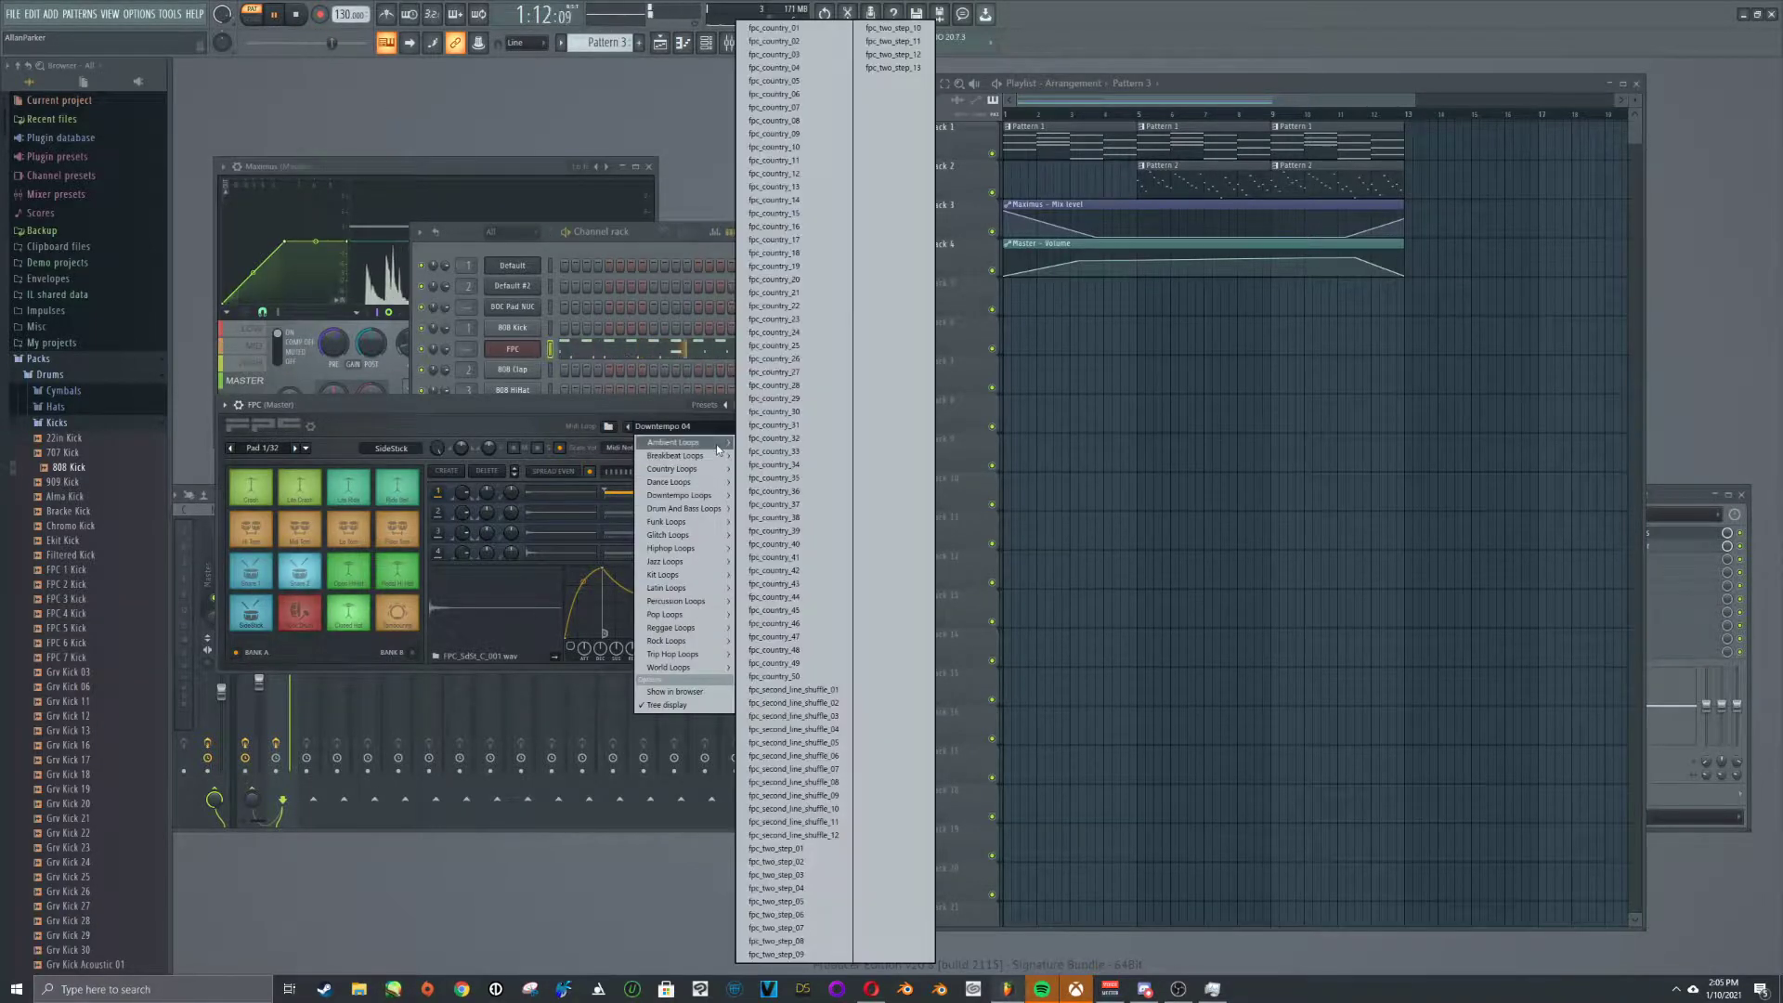
mouse_move(716, 444)
click(789, 548)
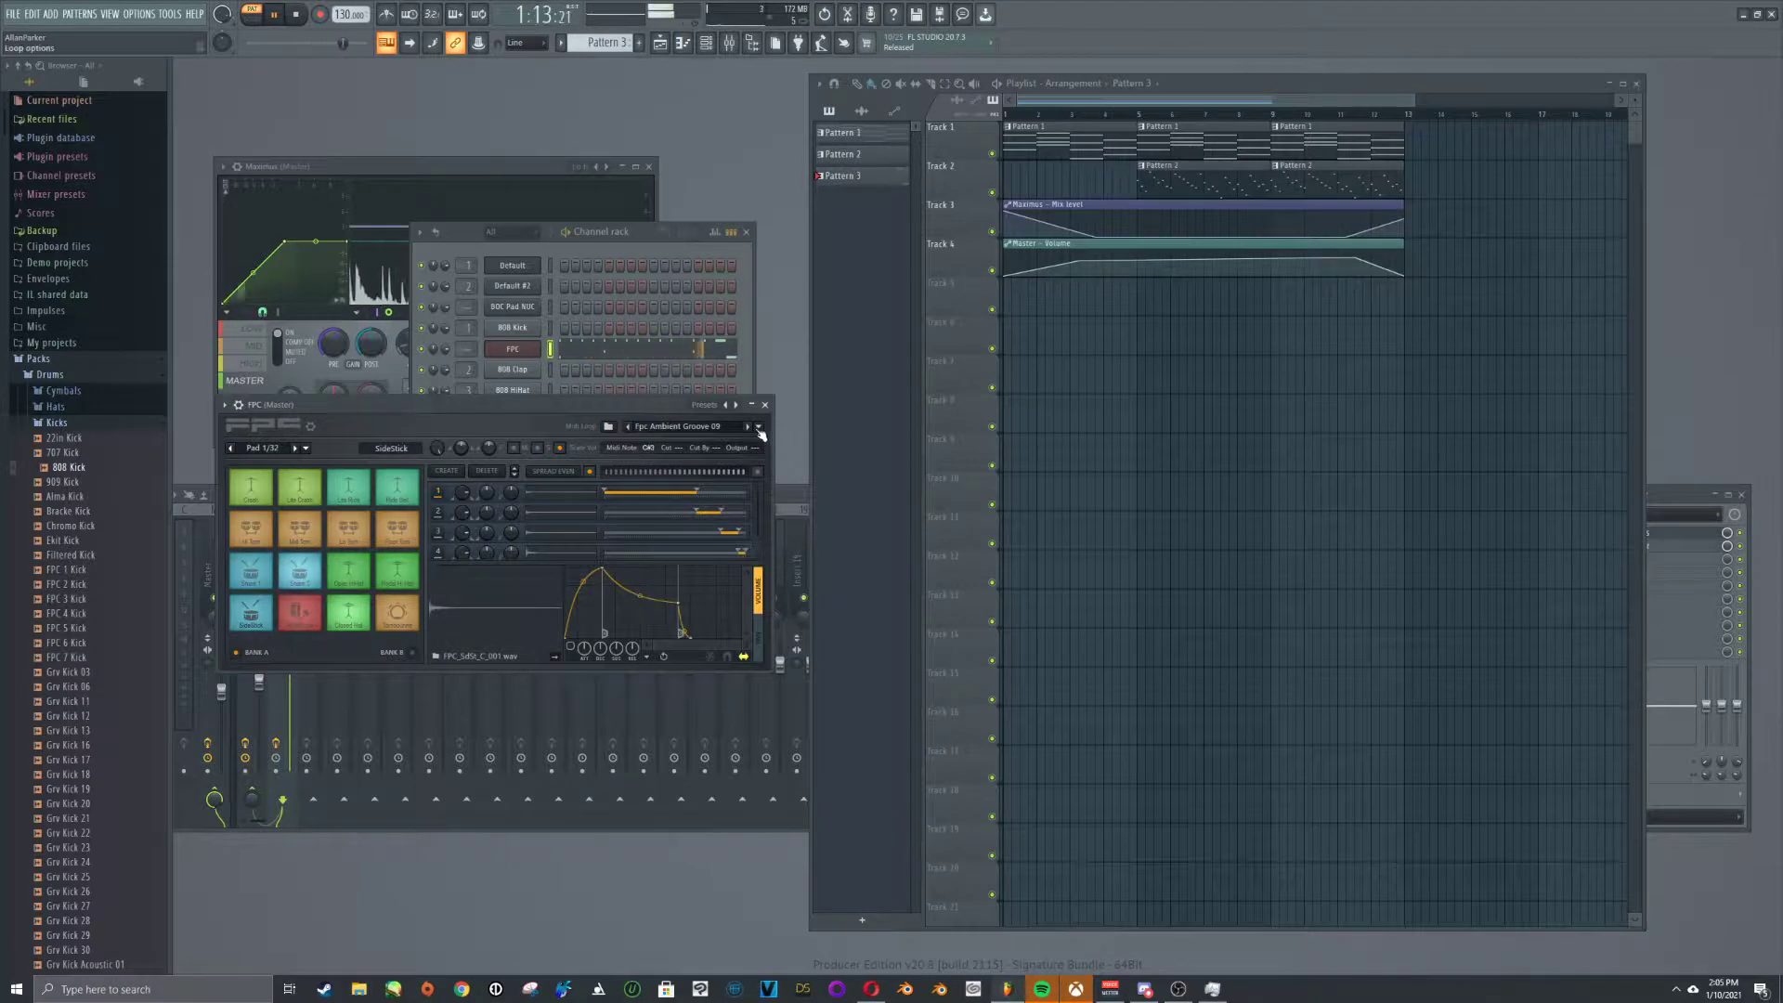
click(1119, 115)
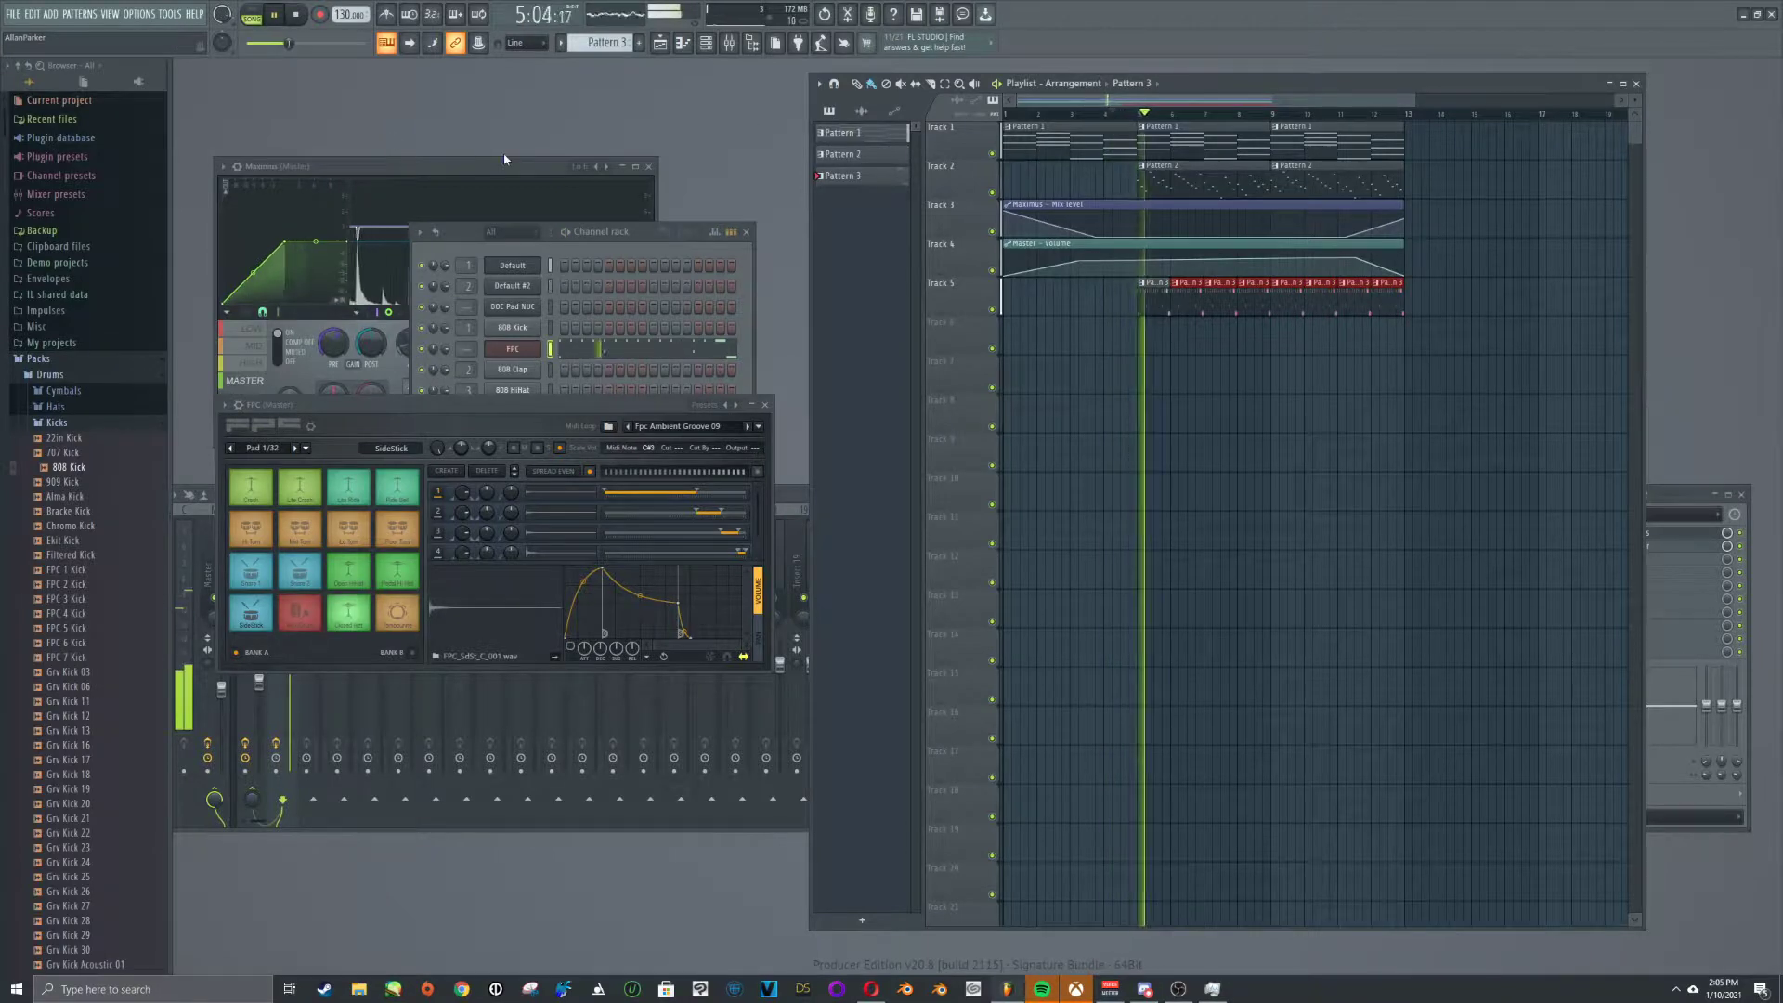
Apply the 808 kit preset to FPC while the song plays, and stop playback
click(235, 411)
mouse_move(277, 448)
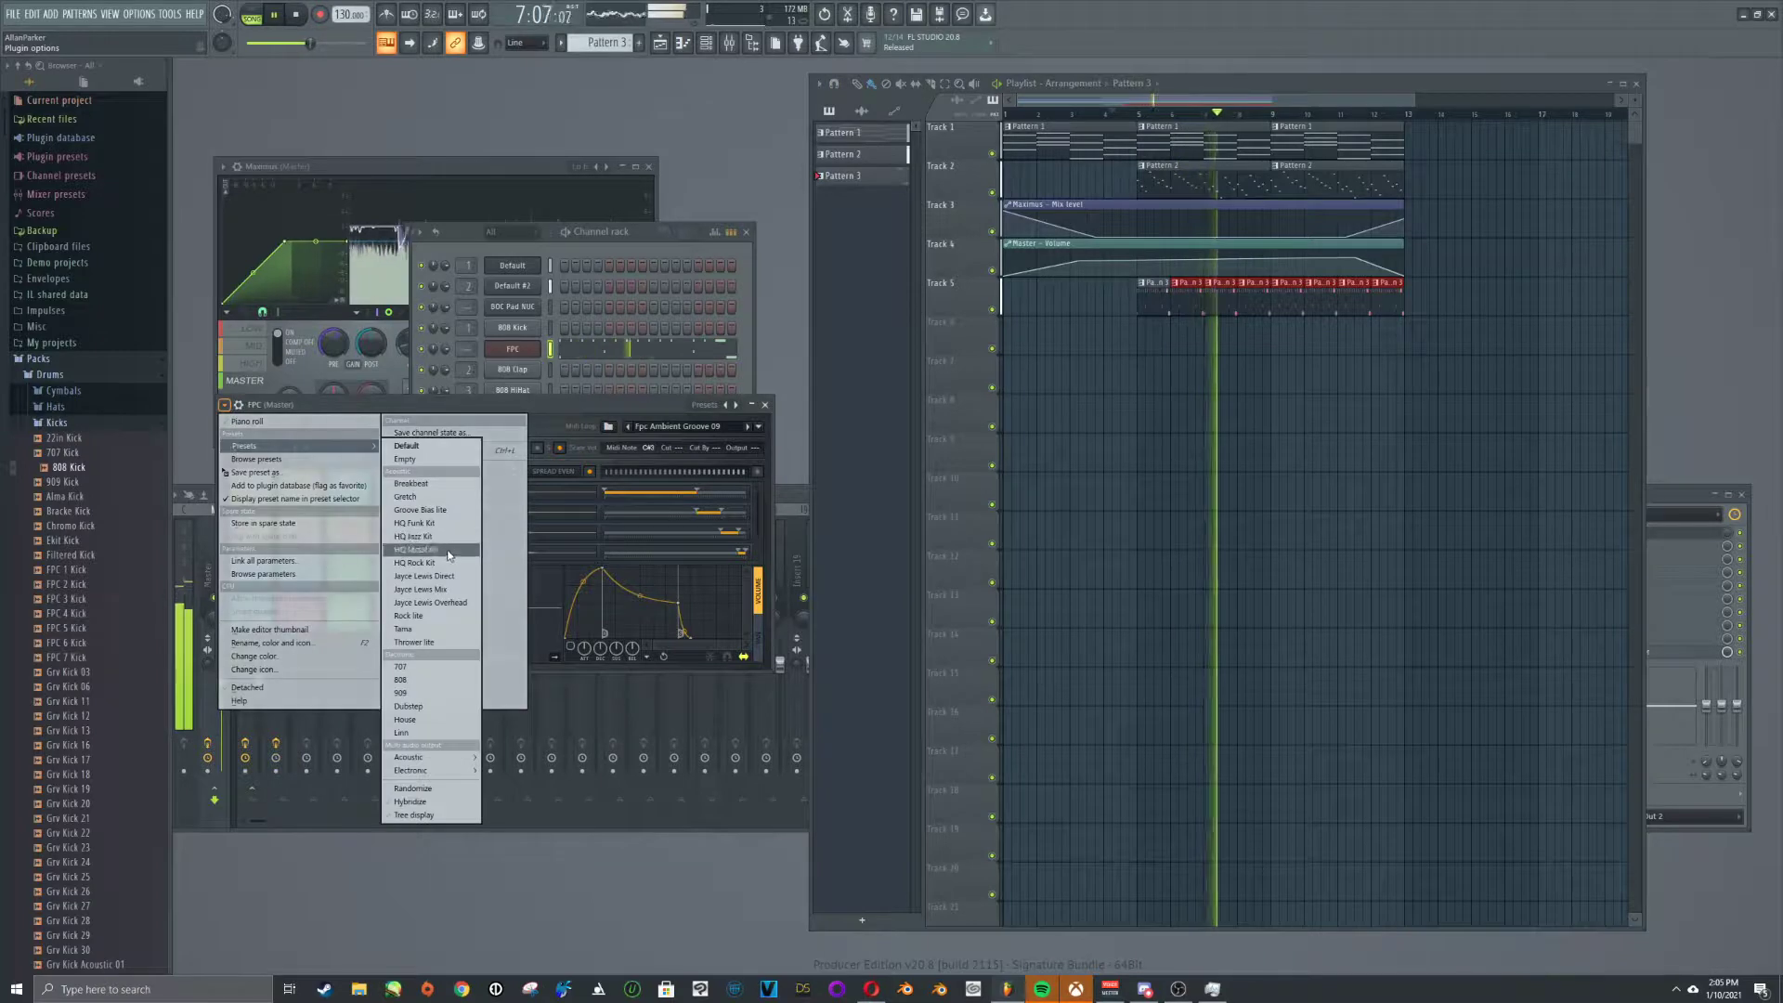
click(446, 685)
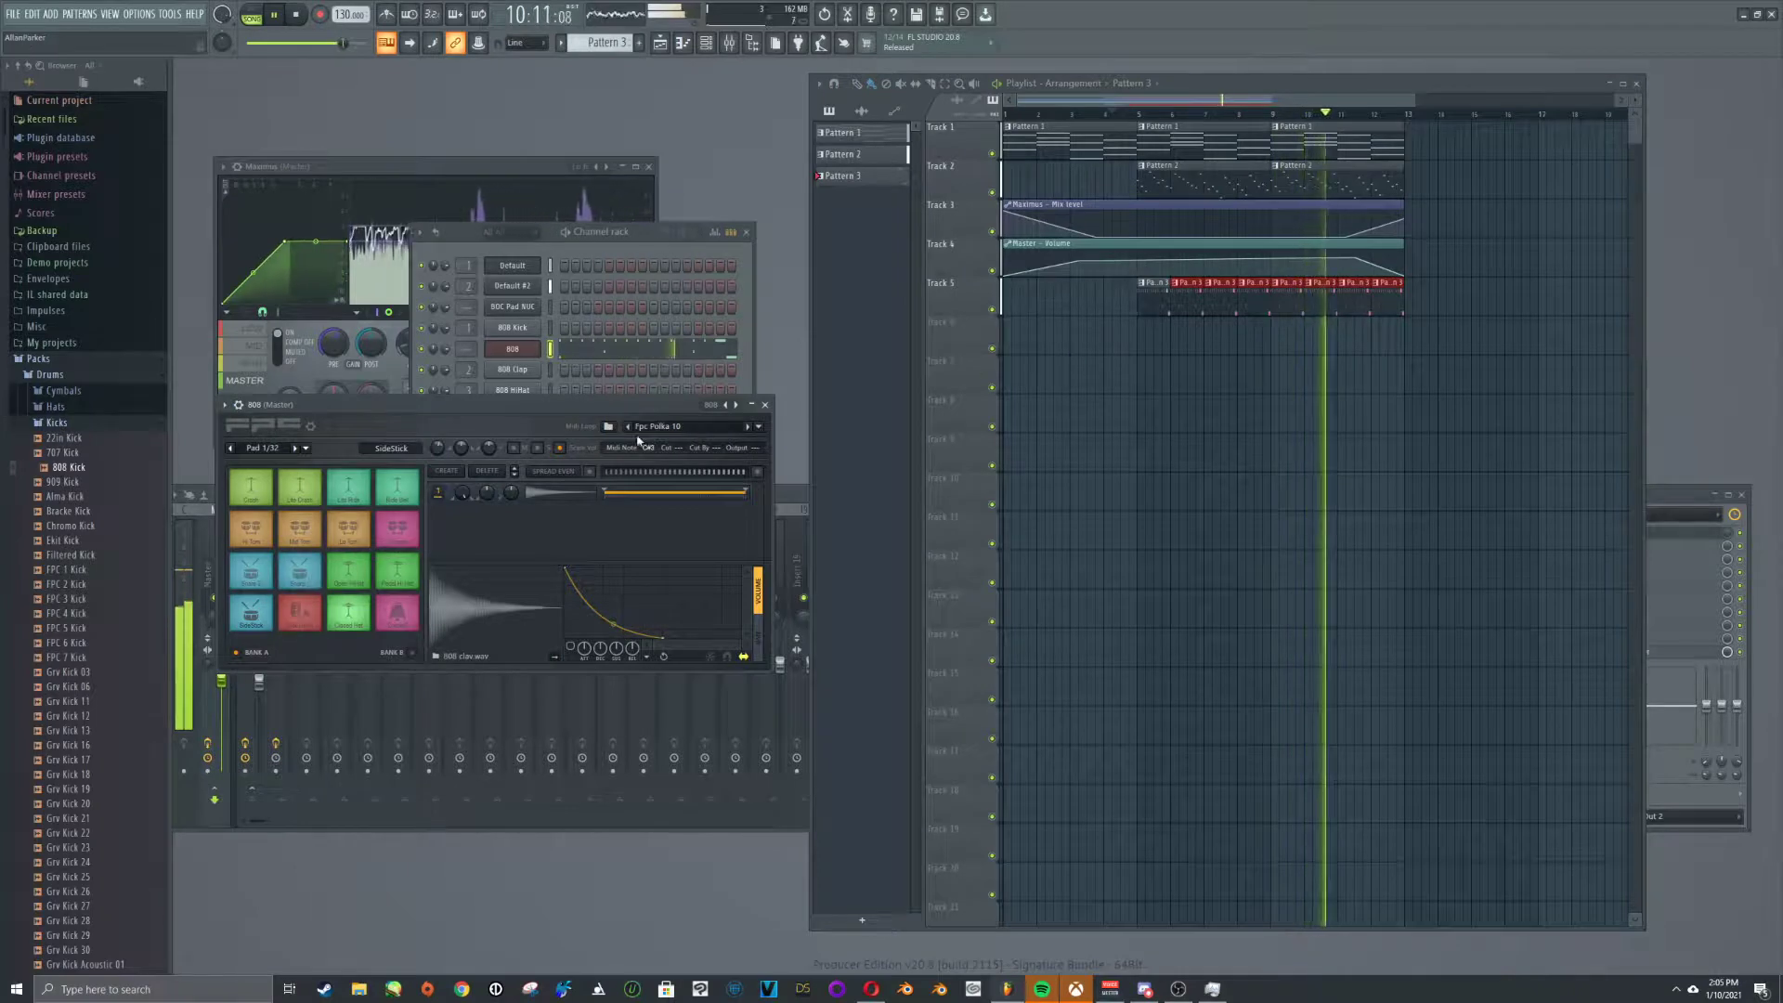
click(305, 24)
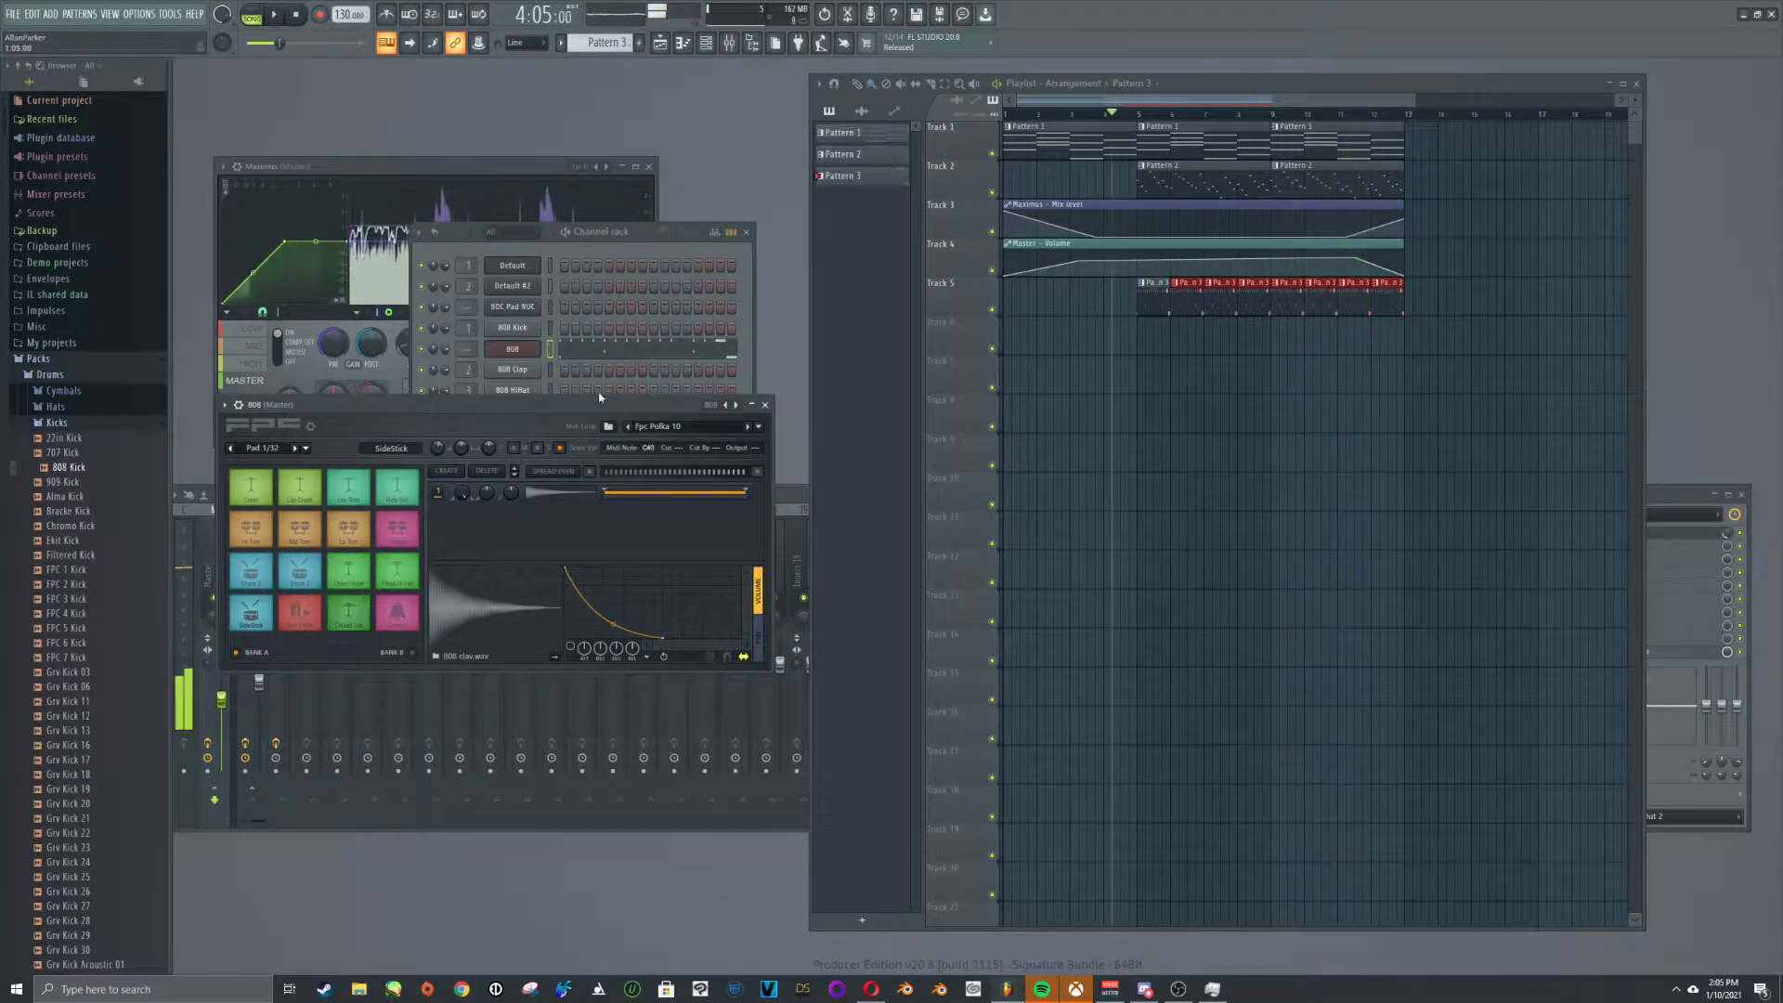
Browse the FPC MIDI loops during song playback and load the Fpc Jazz 15 loop into Pattern 3
click(748, 428)
key(space)
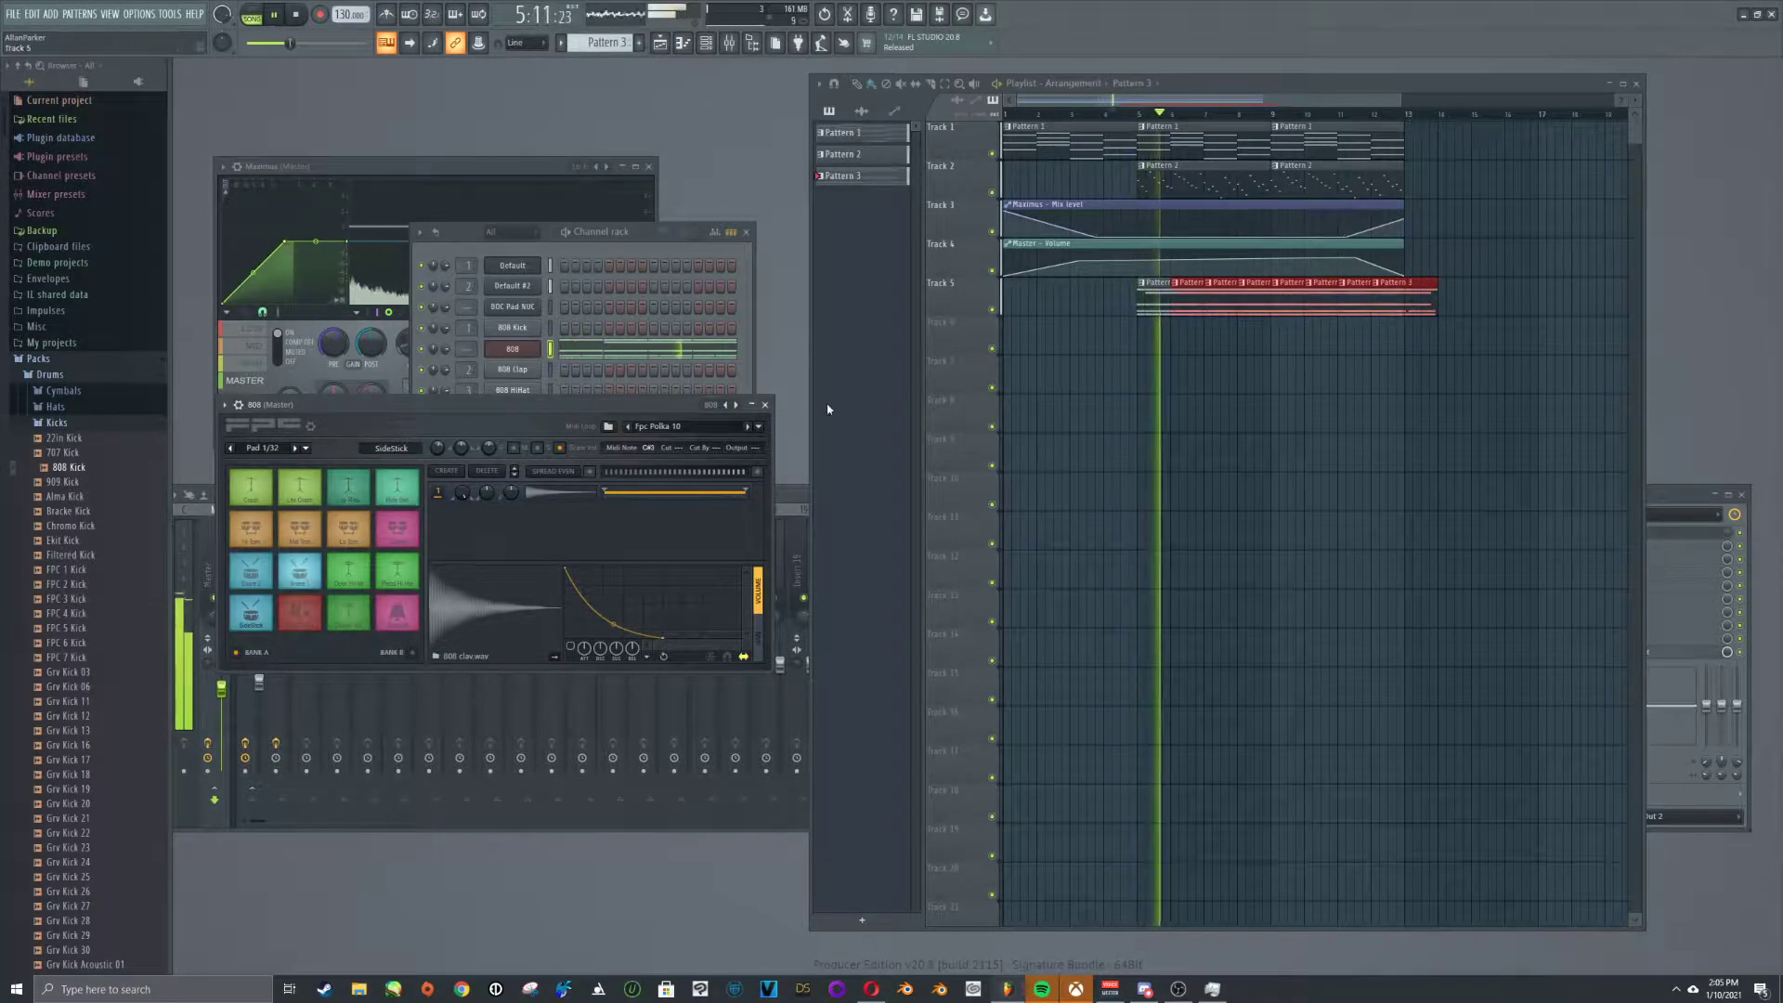
click(754, 429)
click(758, 428)
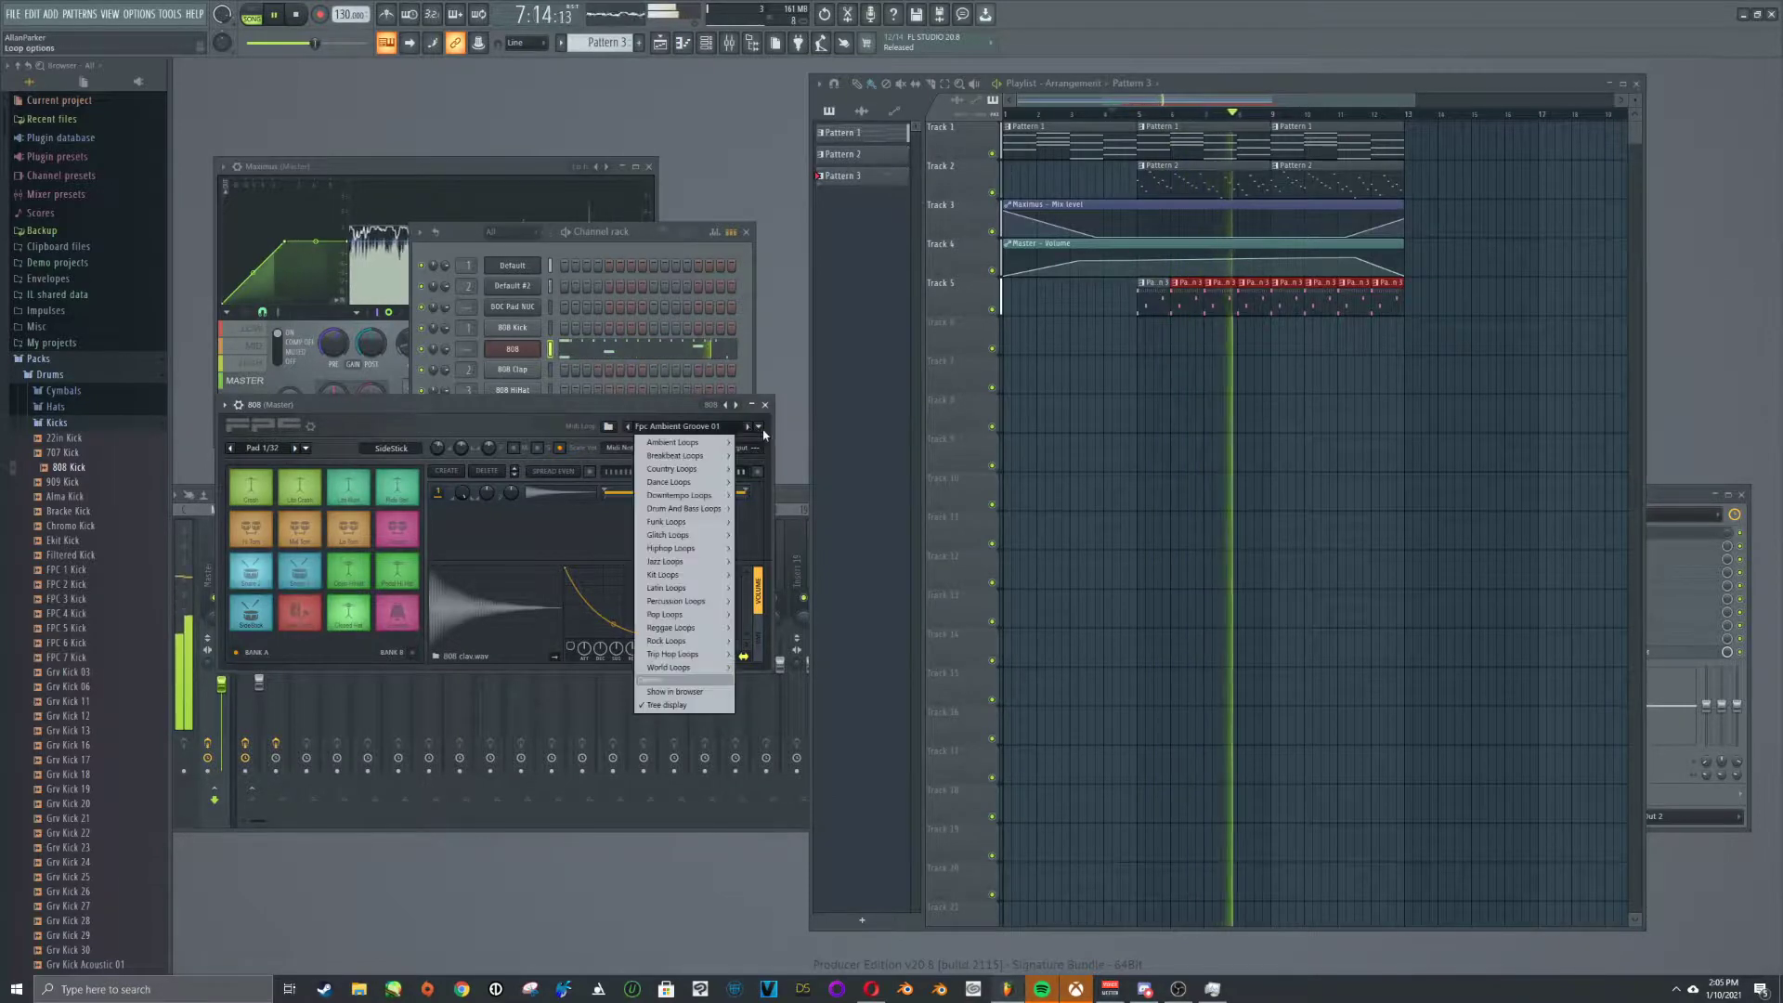
mouse_move(715, 575)
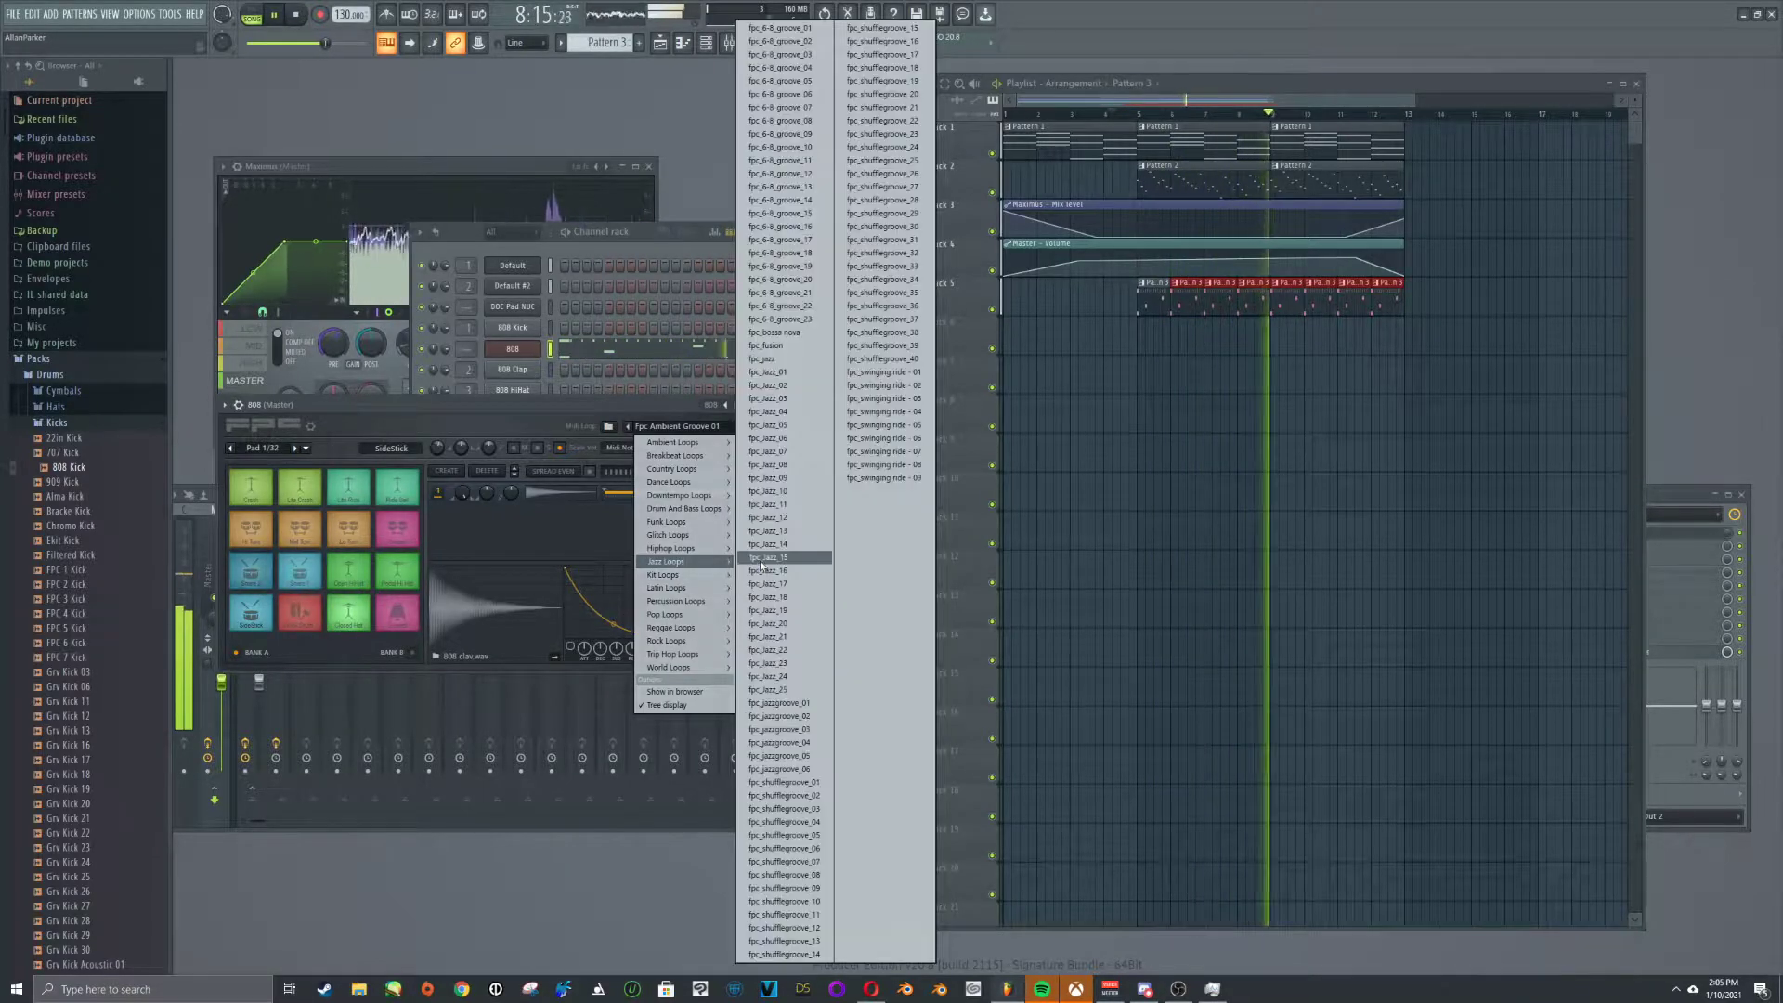
click(758, 445)
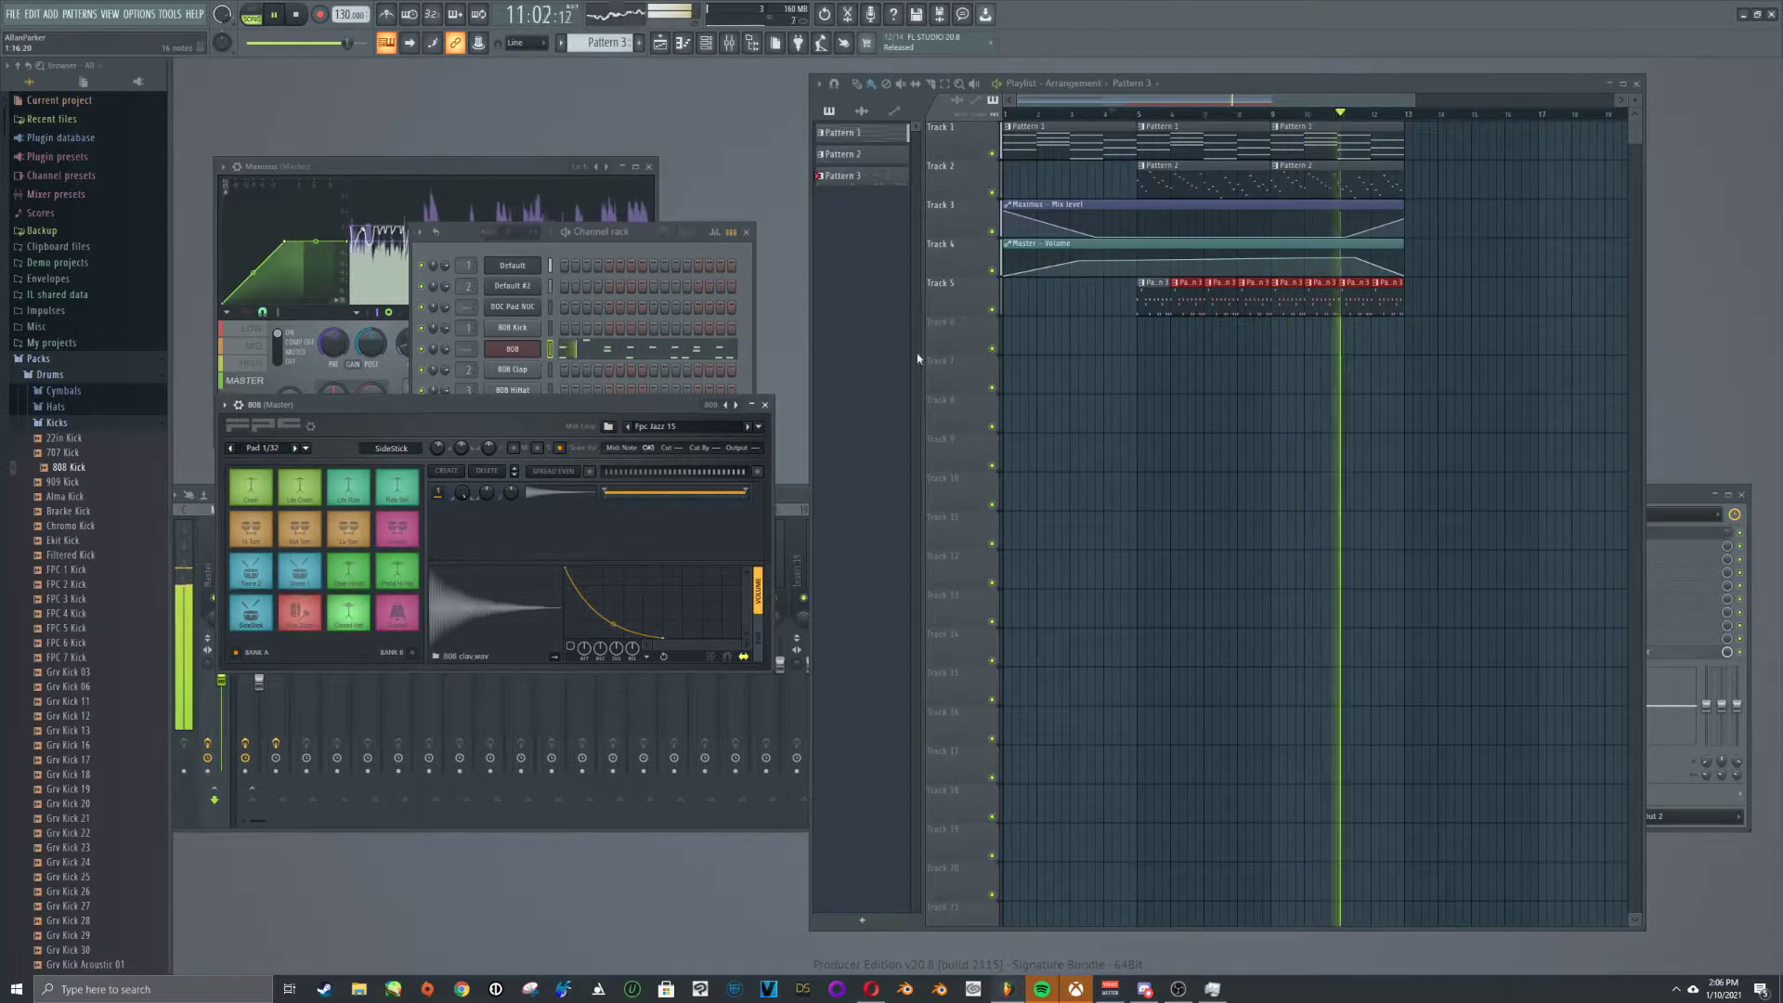
Route the FPC channel to mixer Insert 3 and add Fruity Parametric EQ 2 in its first effect slot
drag(466, 350, 466, 331)
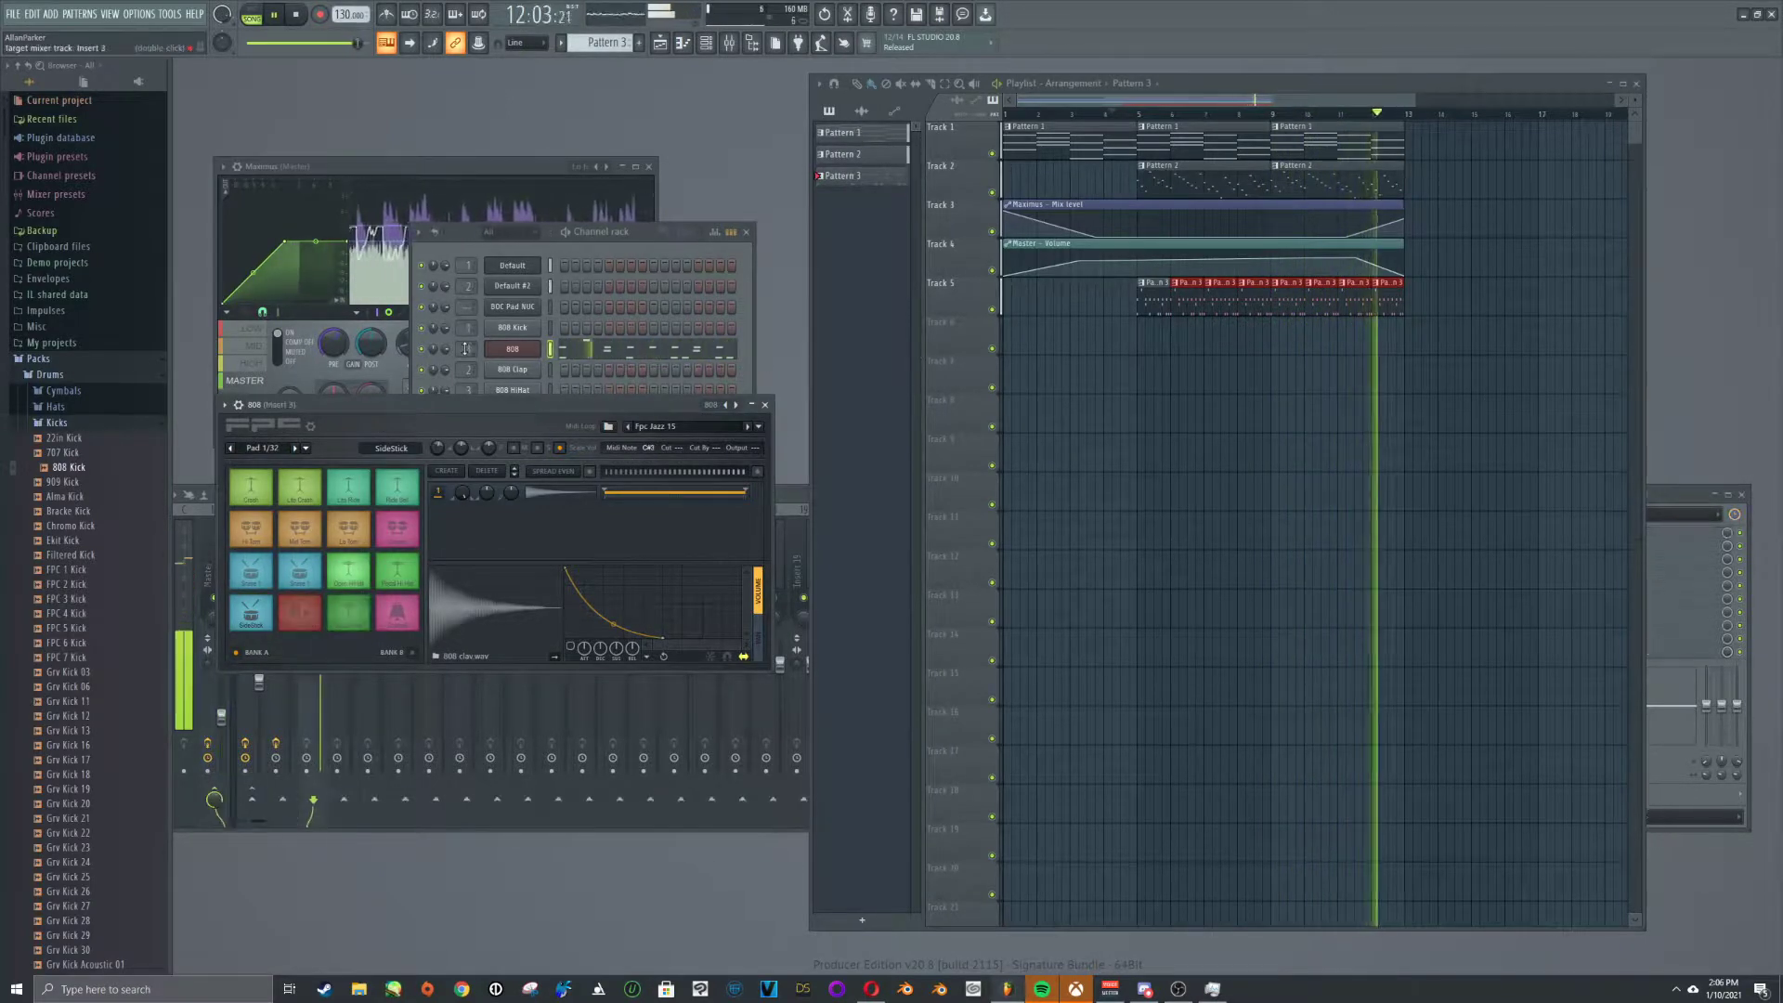
click(801, 496)
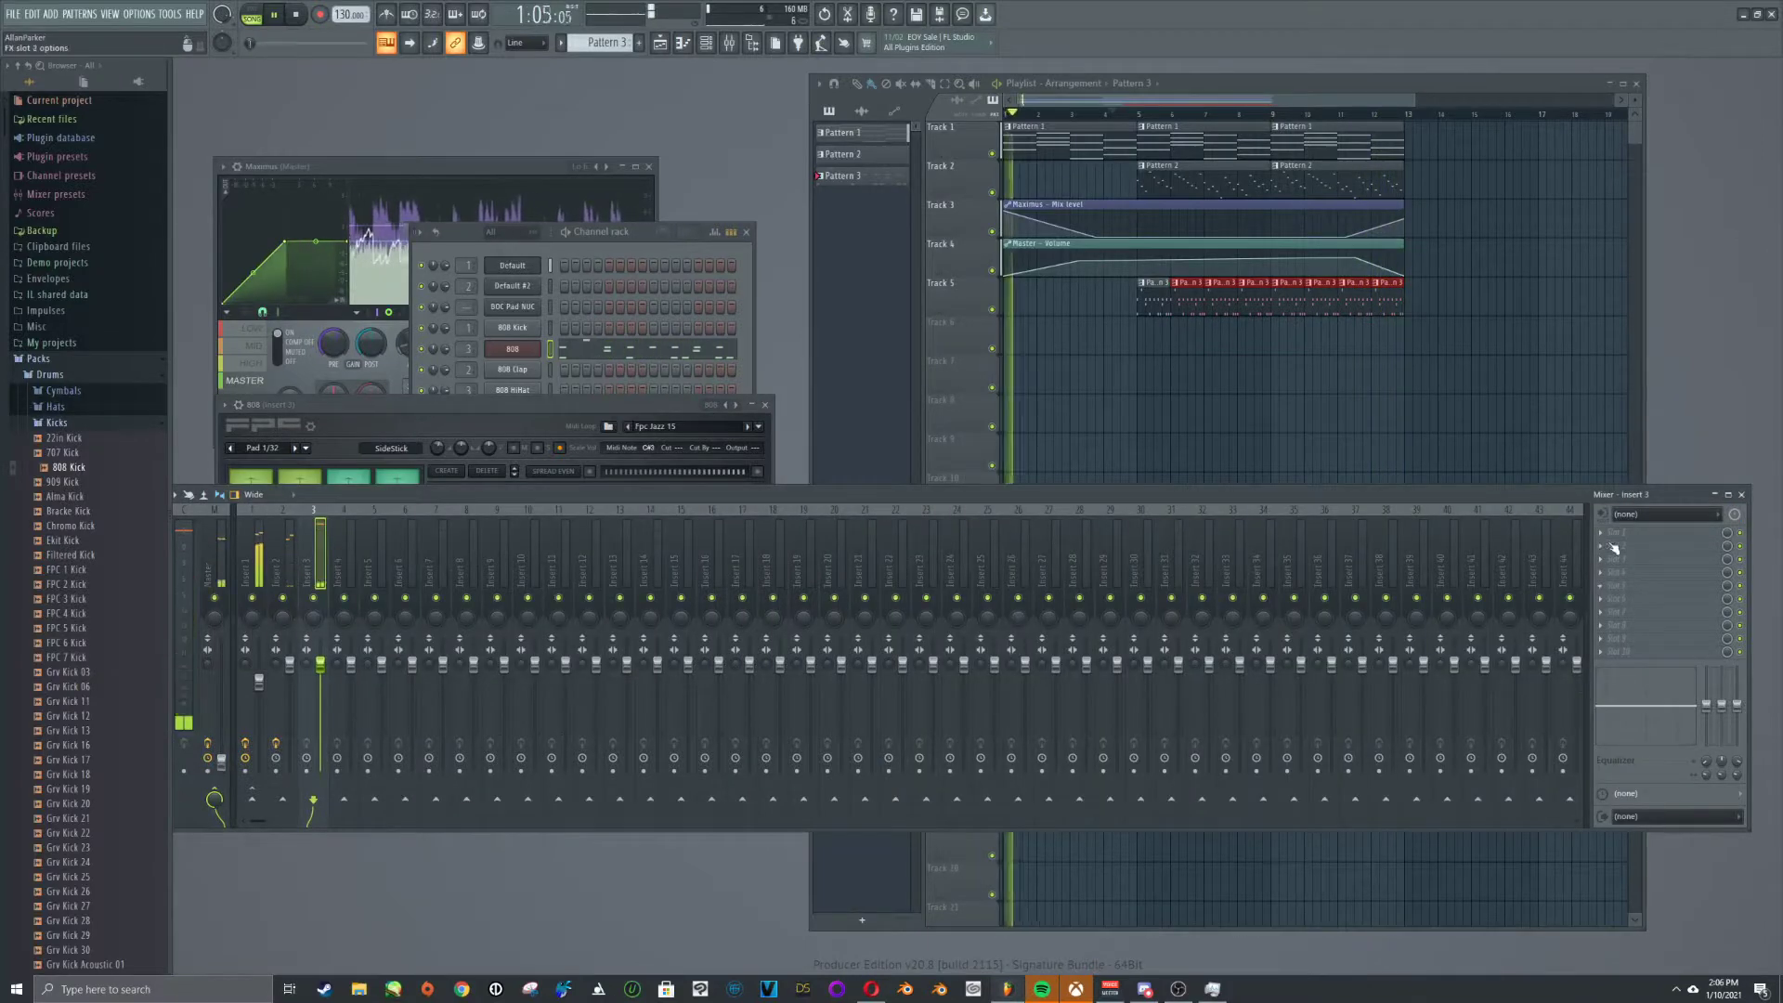
click(1662, 532)
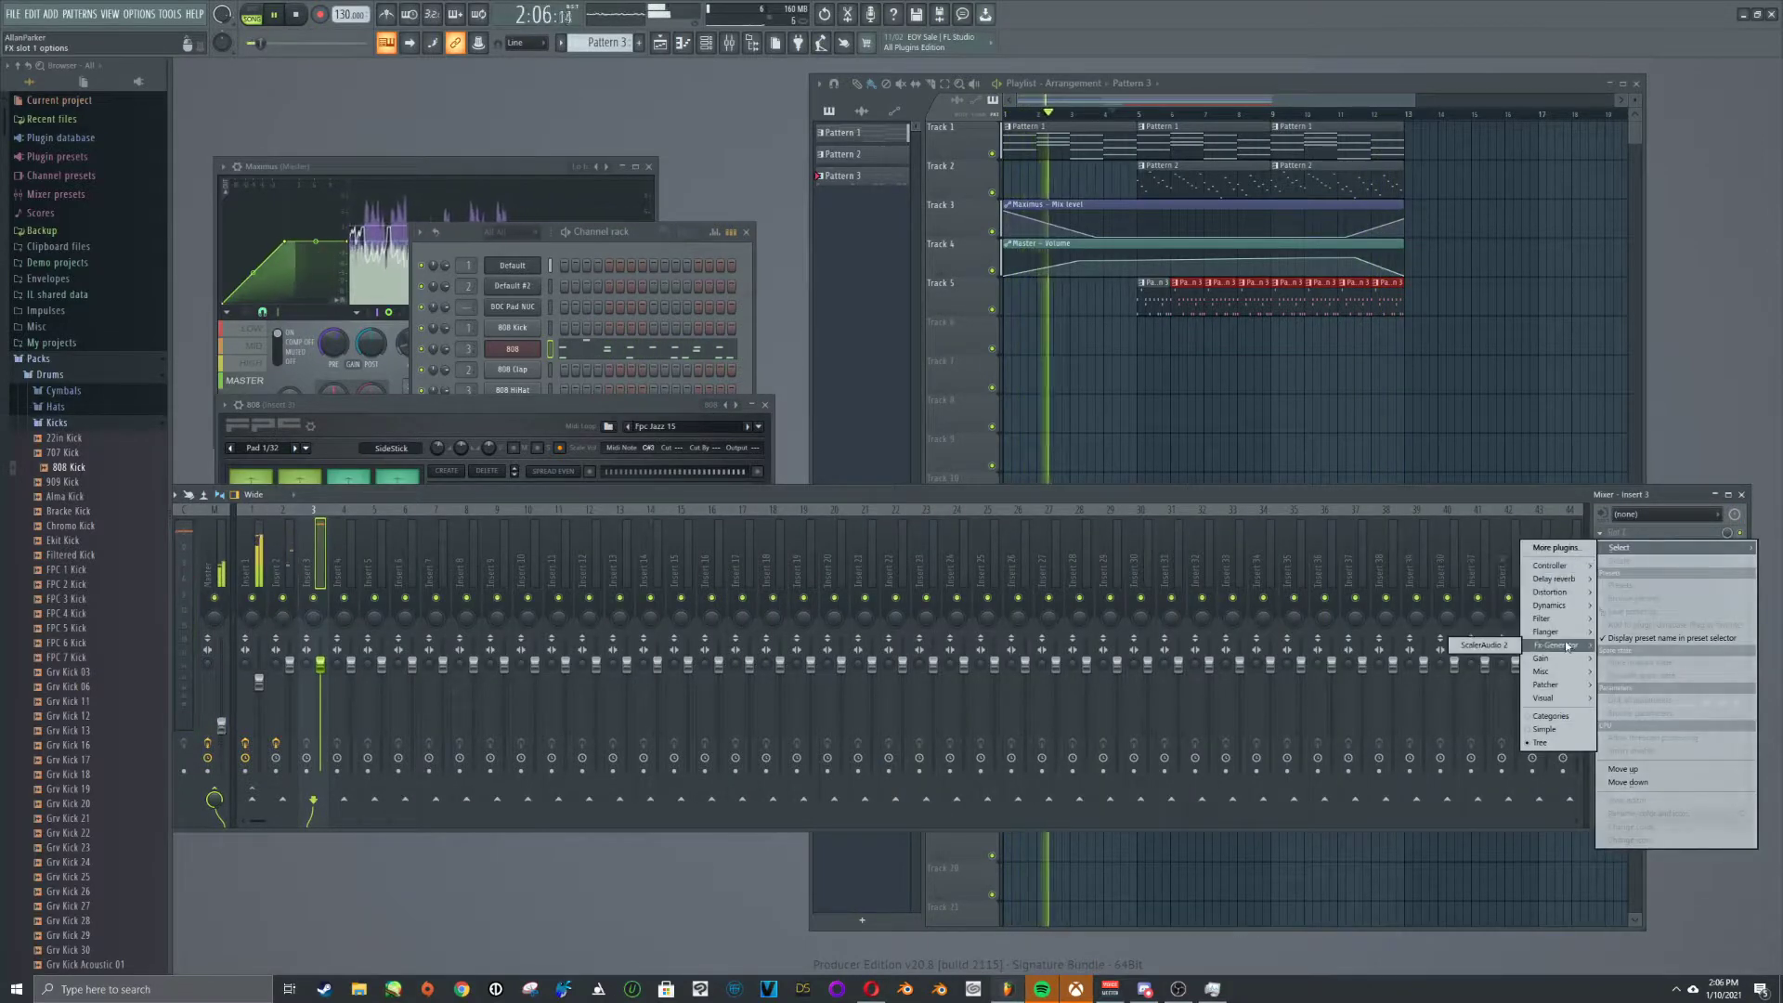
mouse_move(1570, 635)
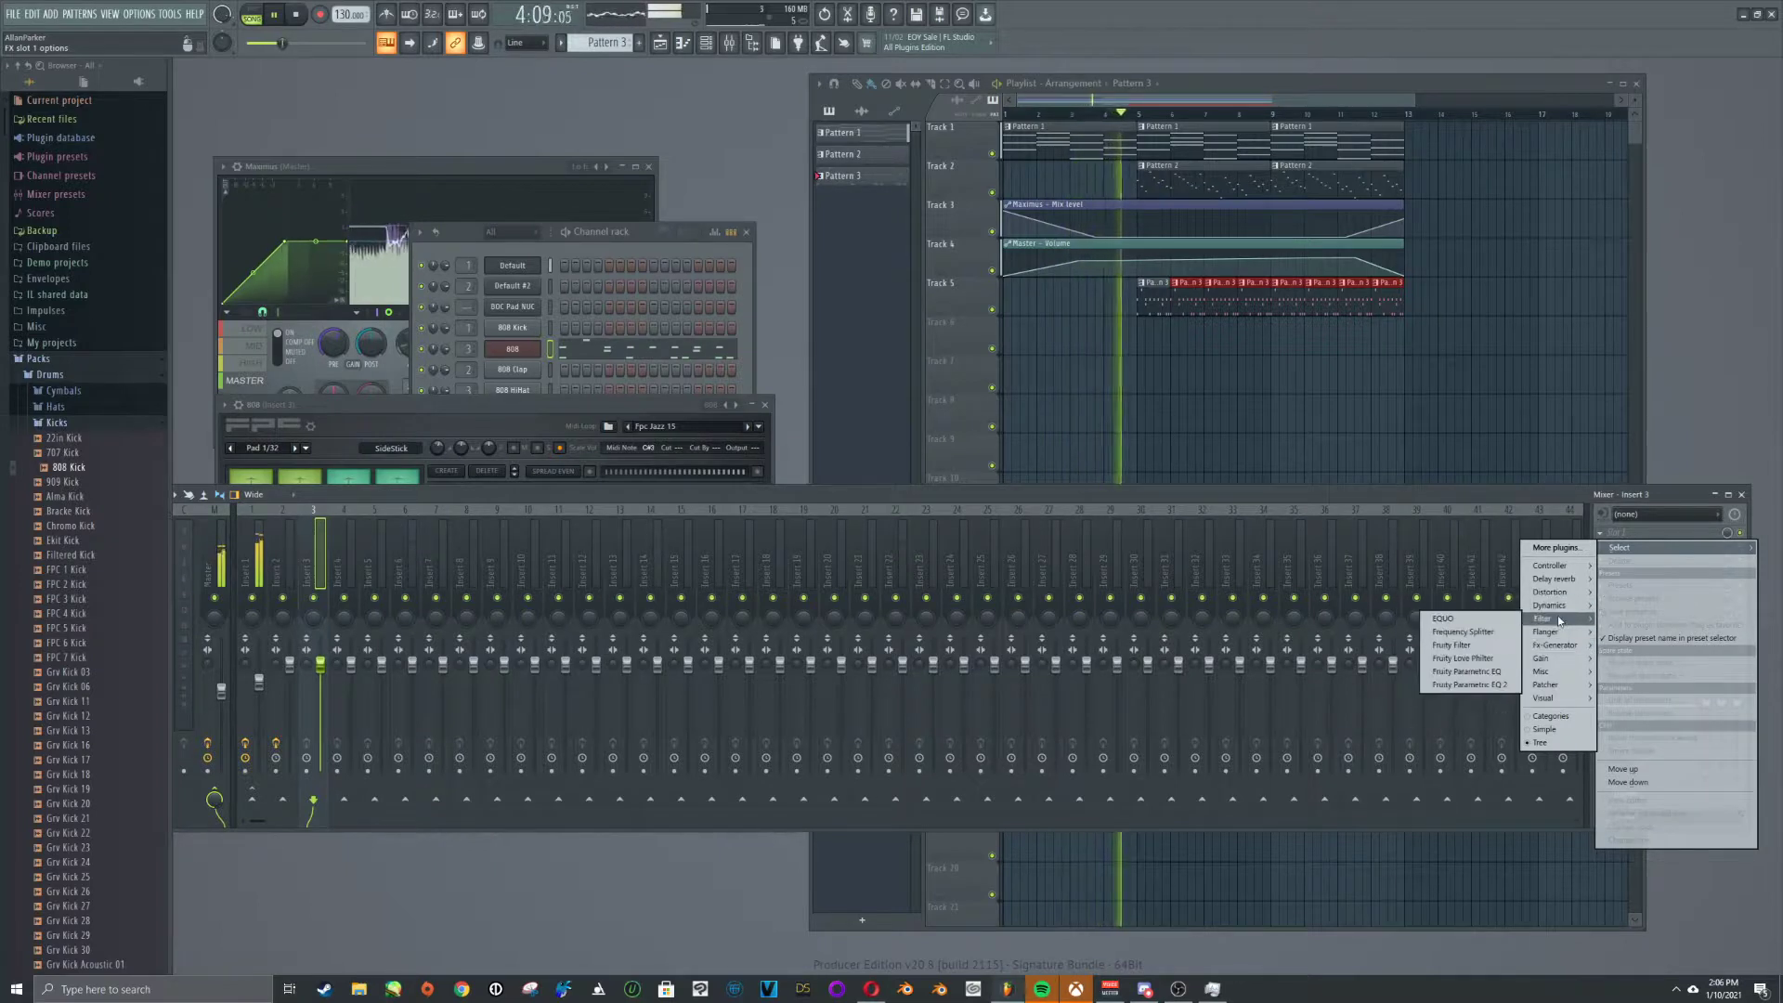
click(1468, 684)
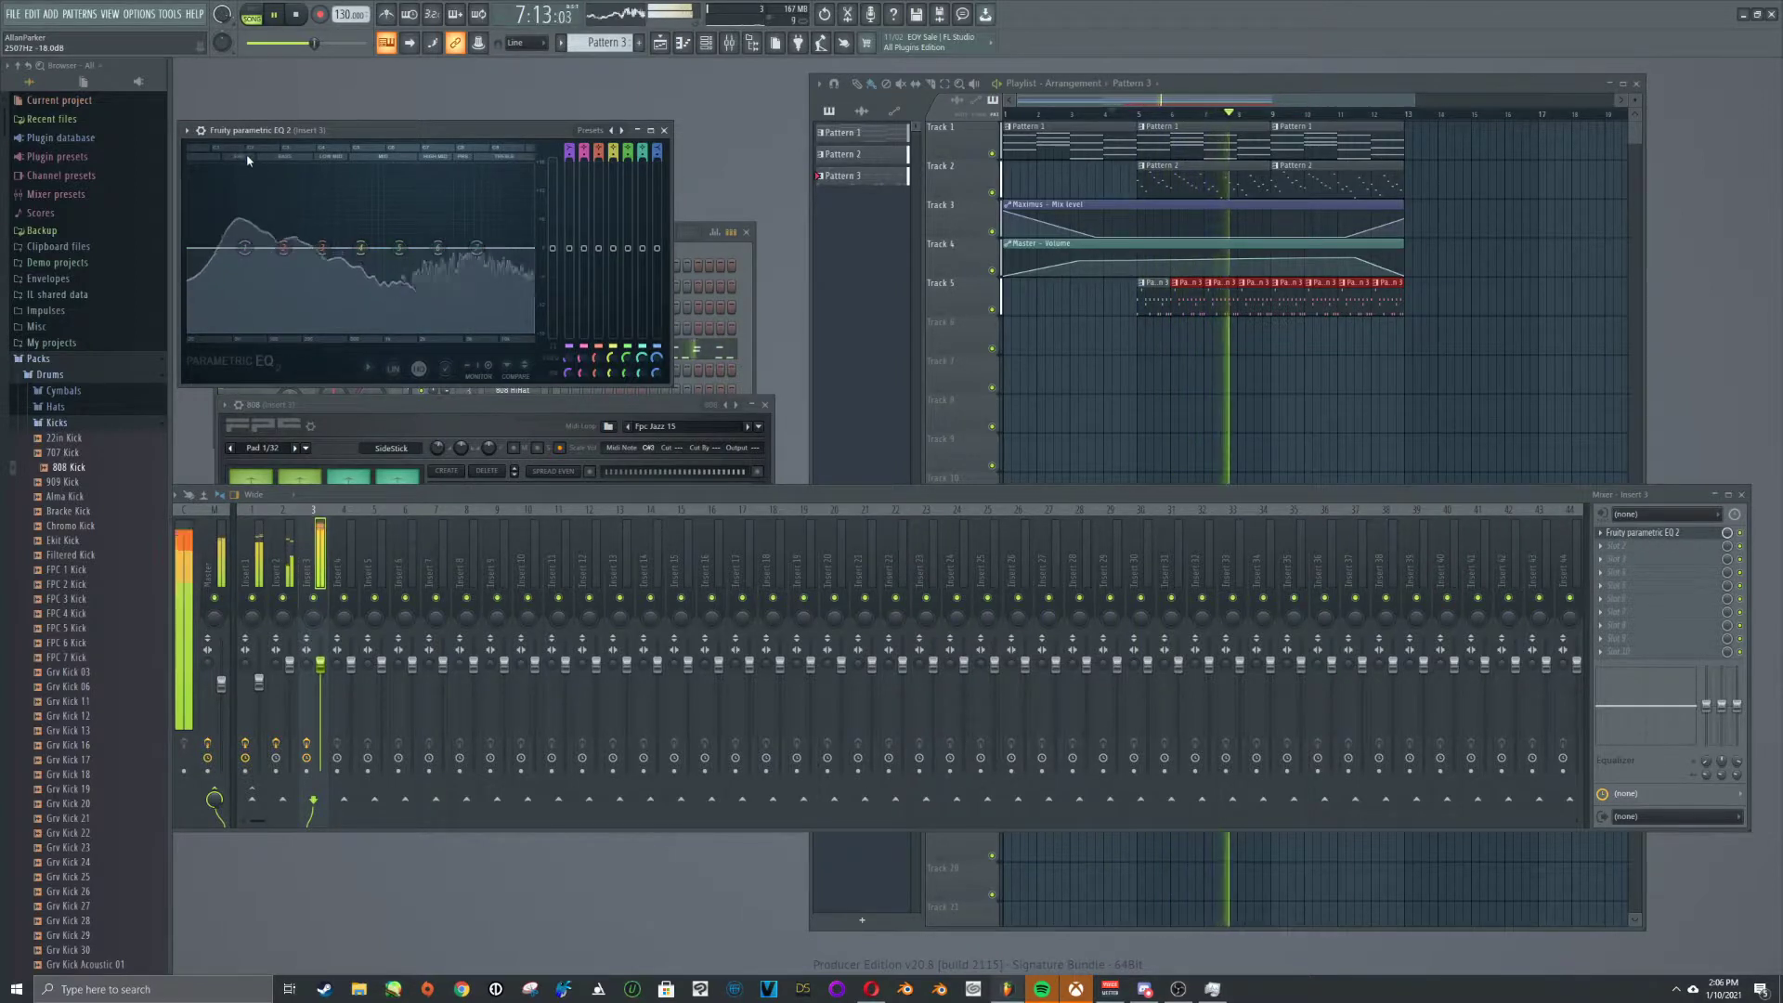
Shape the drum EQ by cutting the lows about 12 dB and highs about 16 dB, and boosting band 3 about 3.6 dB
drag(283, 247, 212, 302)
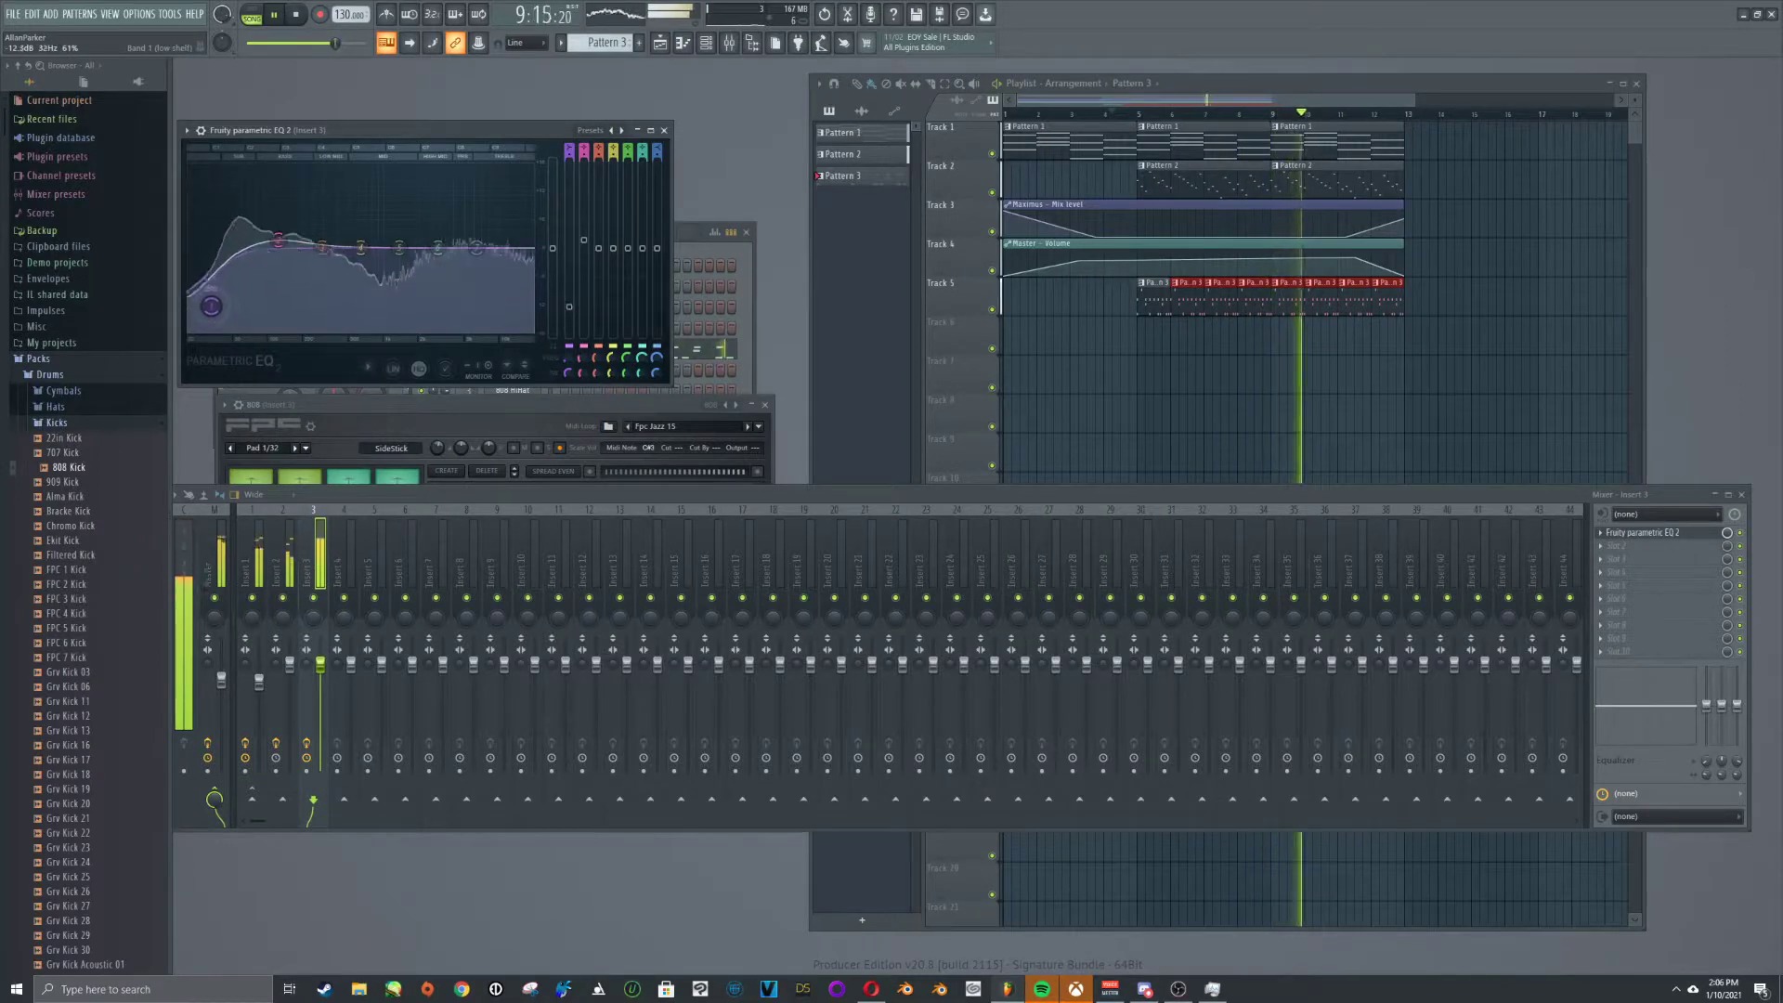
drag(476, 247, 518, 326)
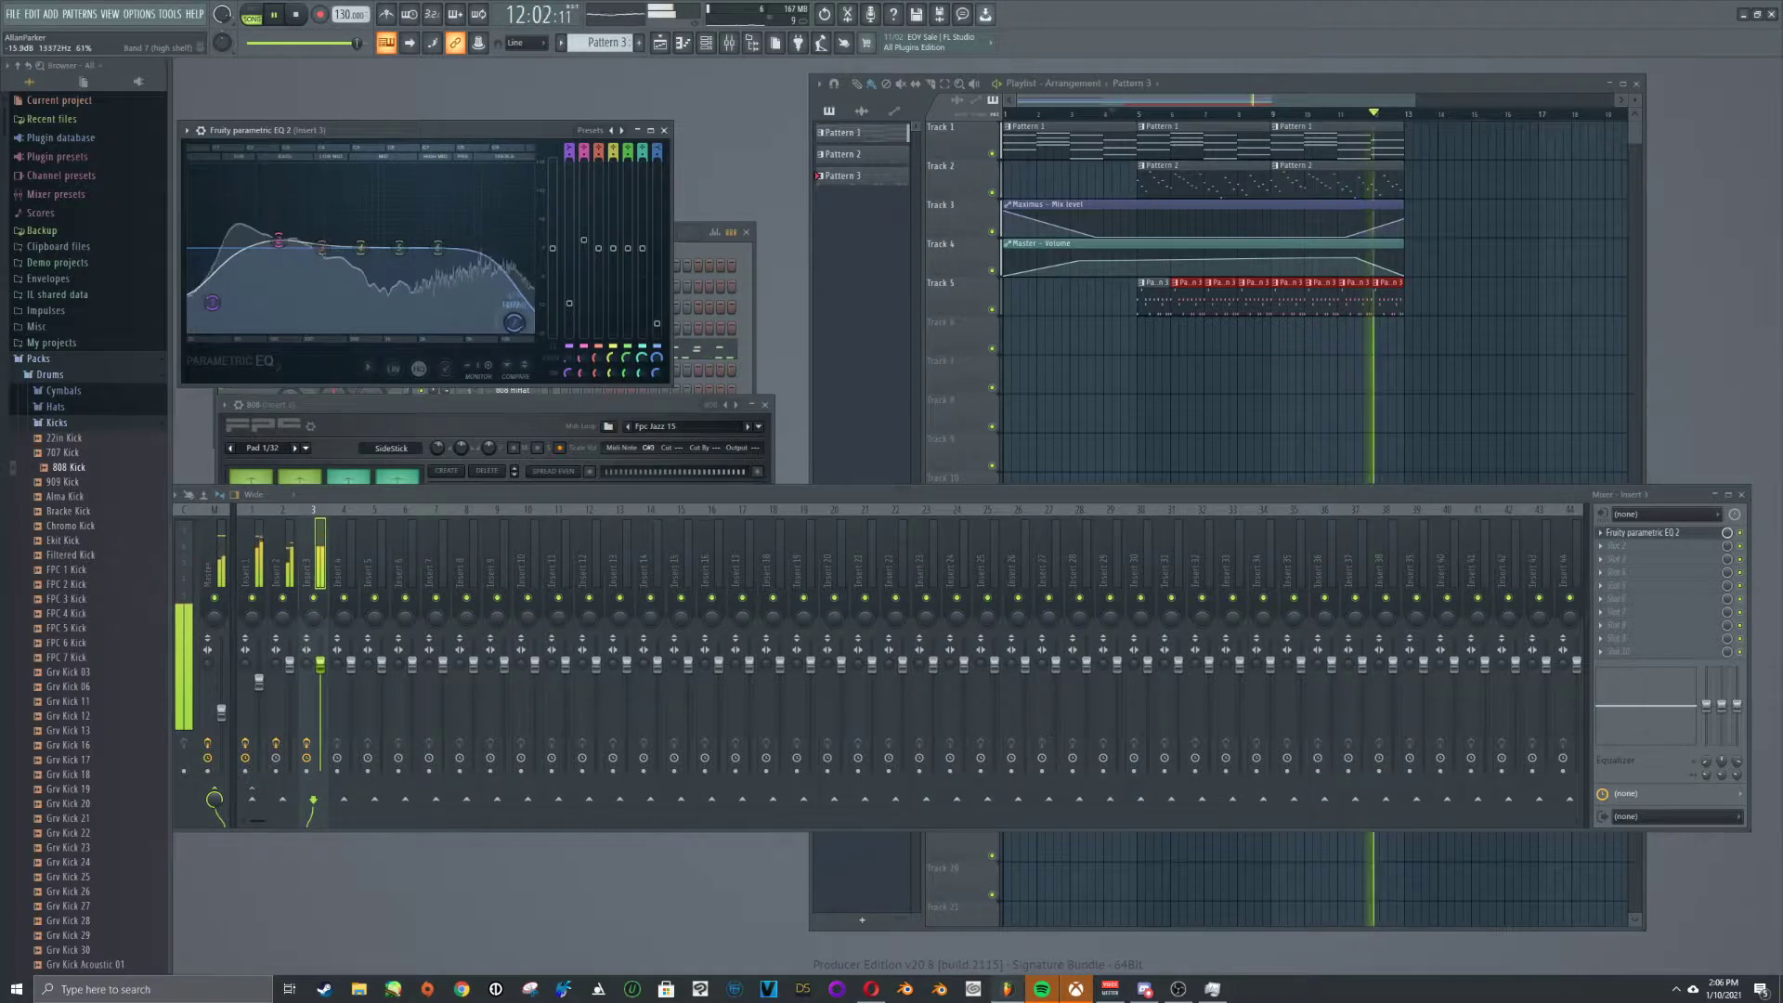
drag(320, 253, 324, 230)
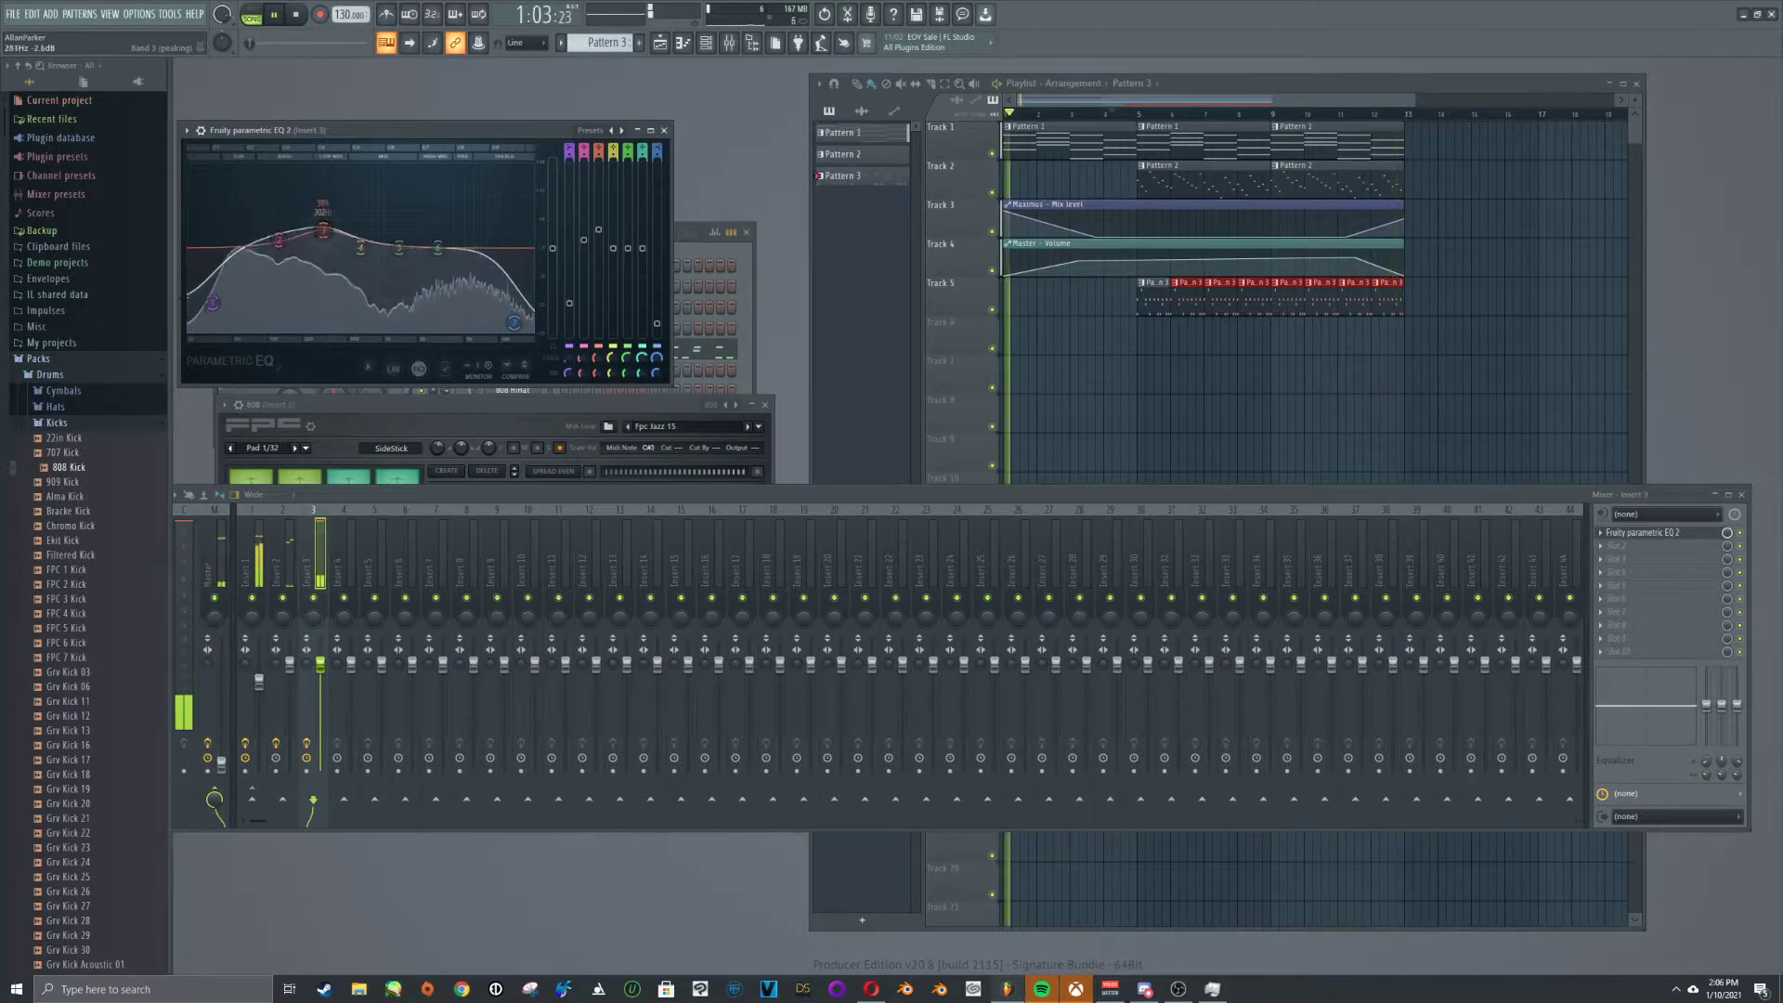
Play the song from bar 5 to check the equalized drums, close the EQ window, and stop playback
click(1139, 121)
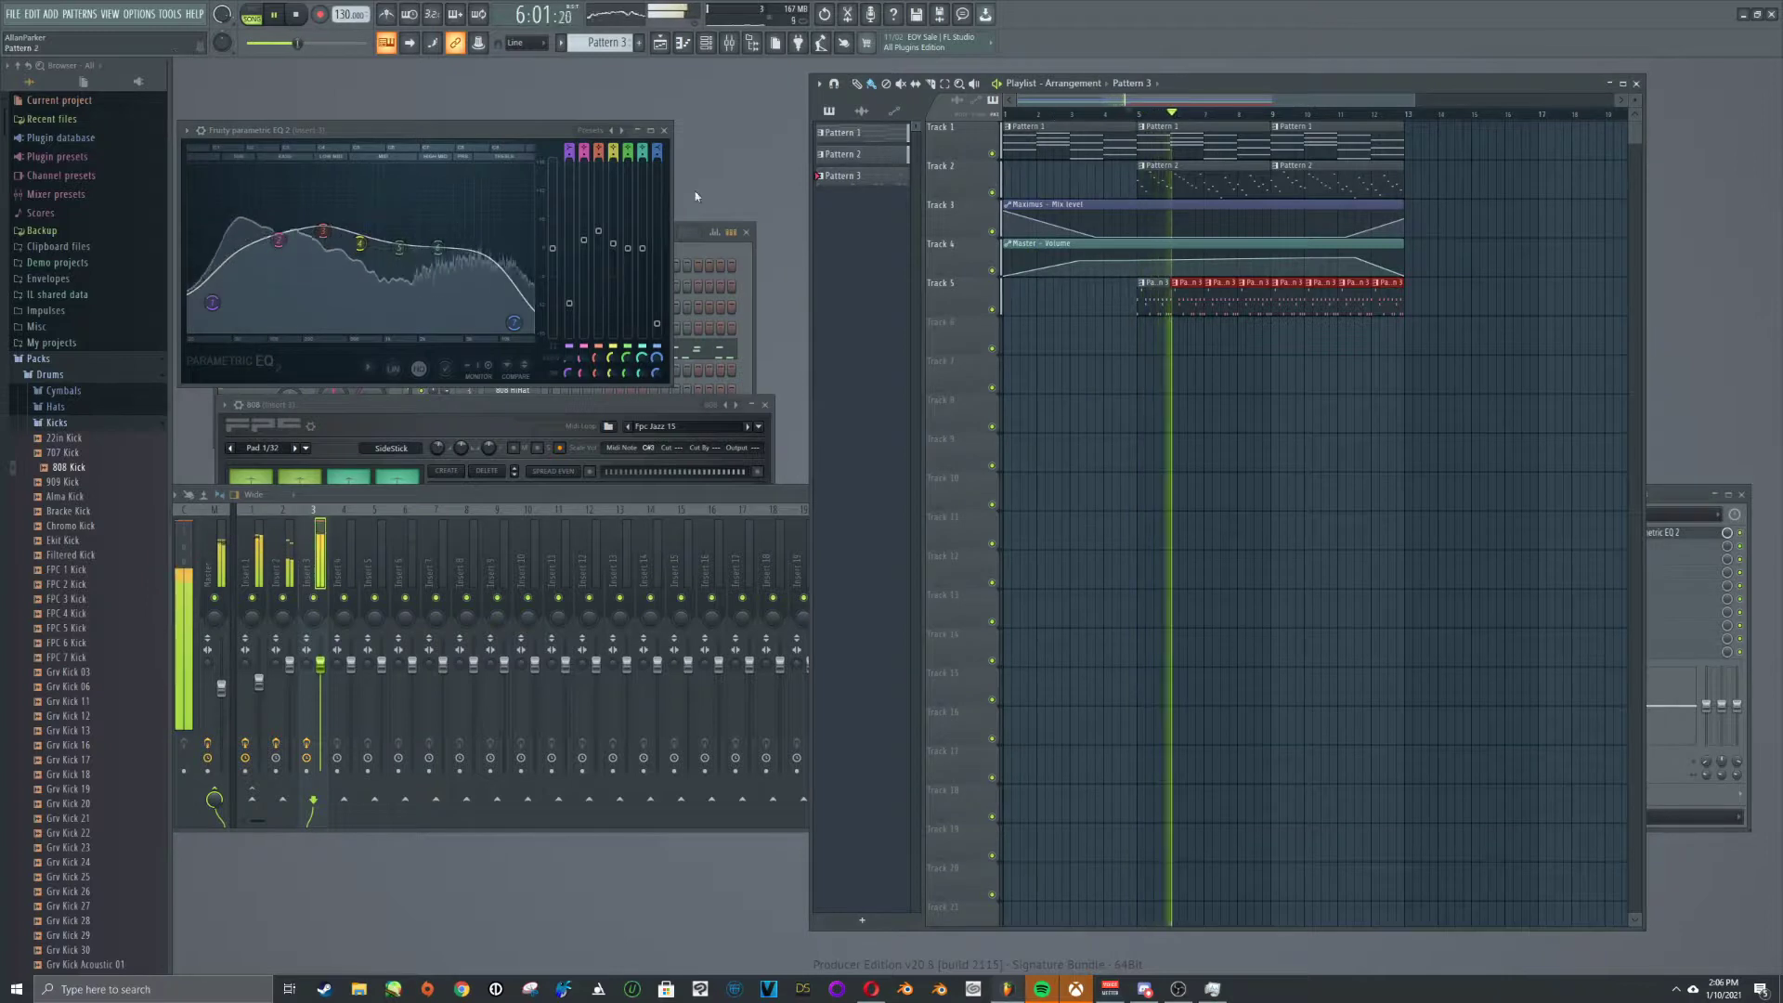
click(665, 131)
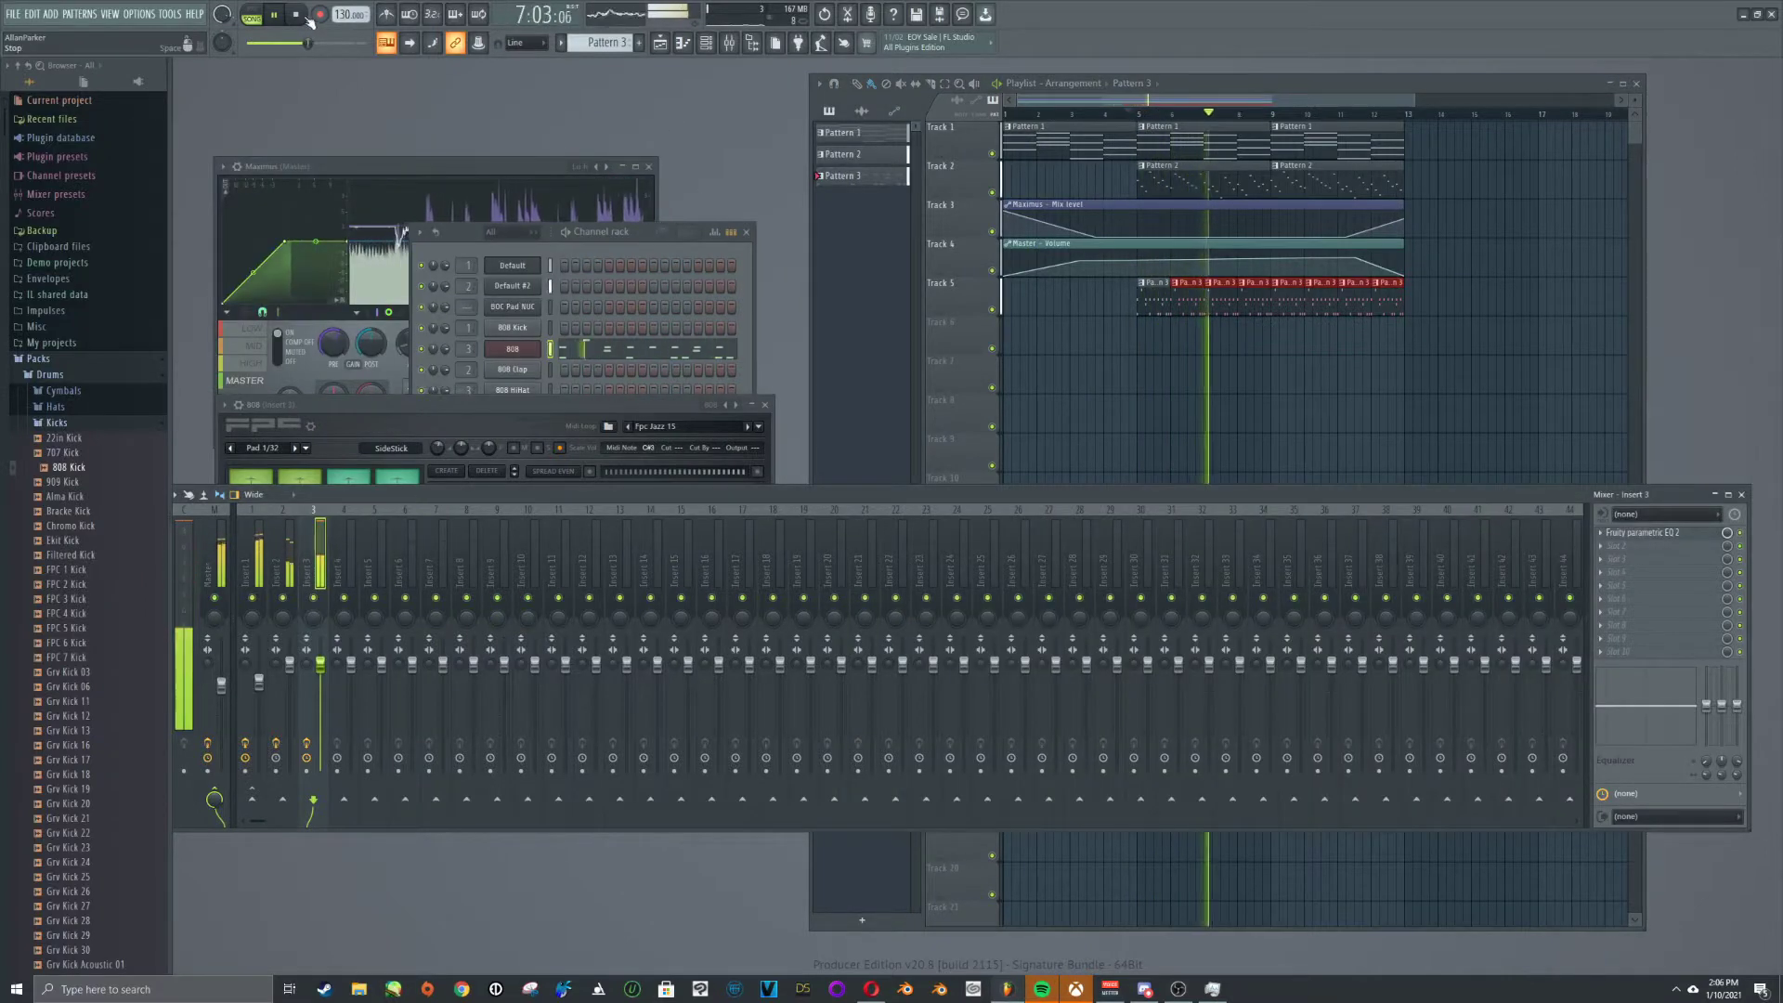
key(space)
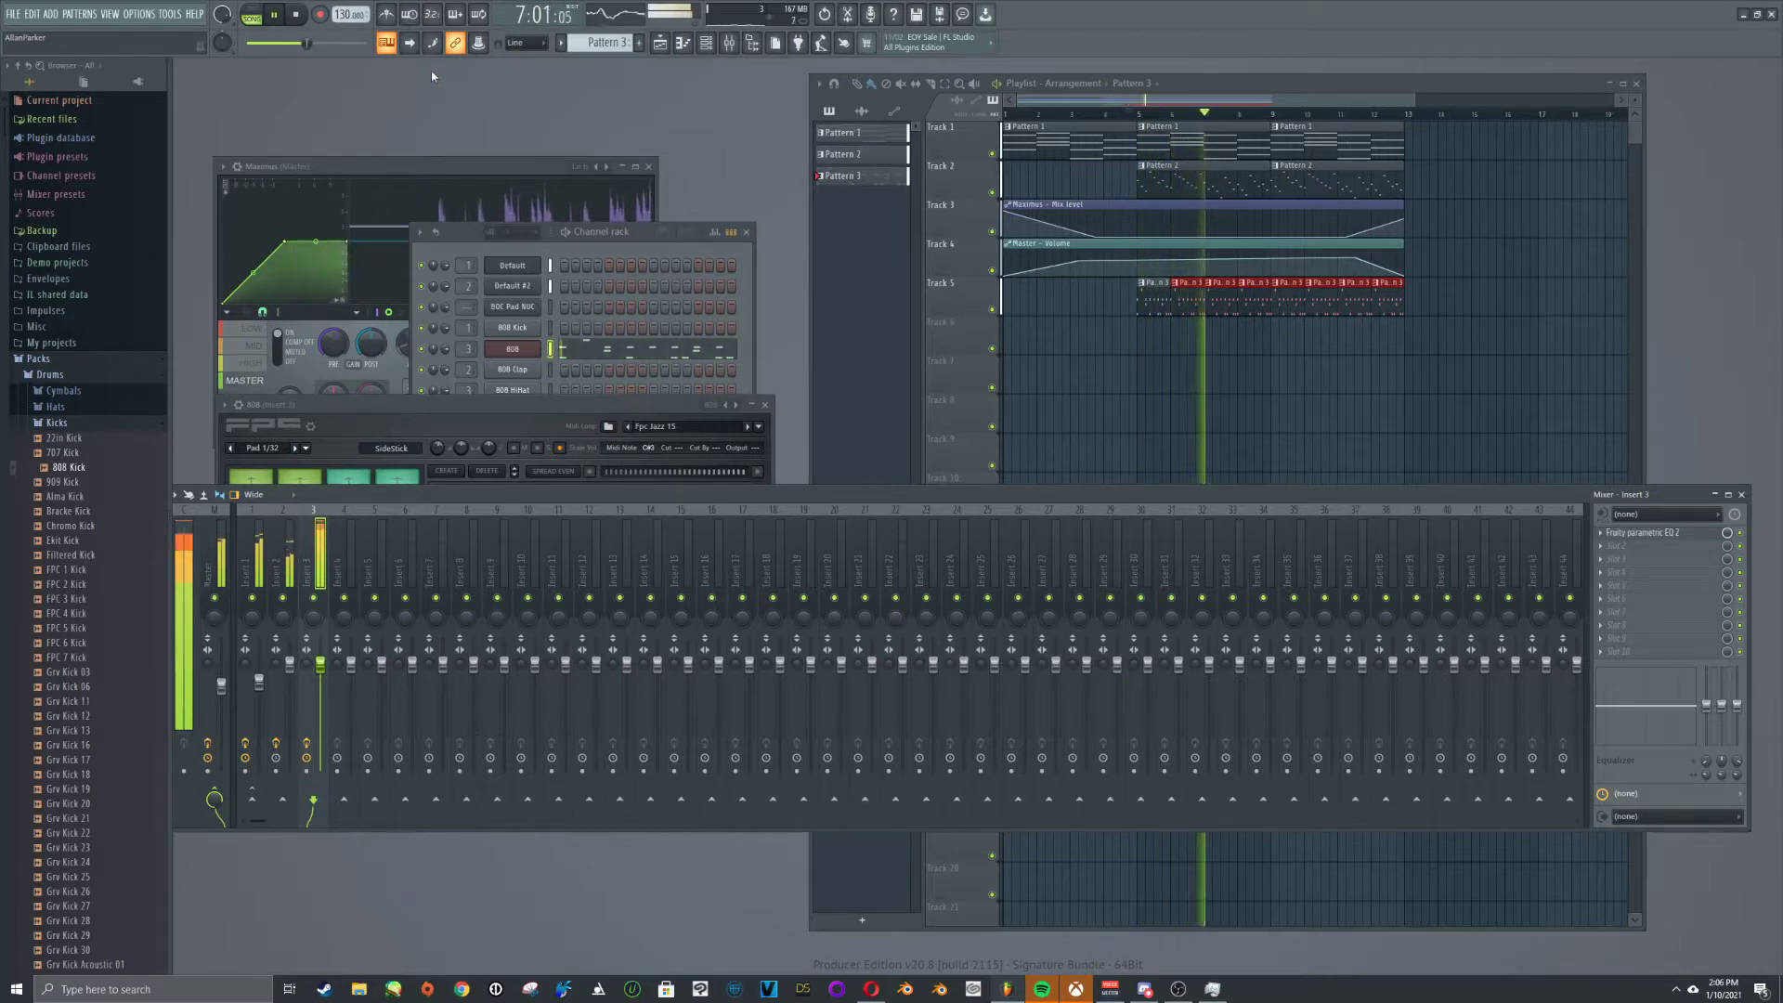
click(309, 20)
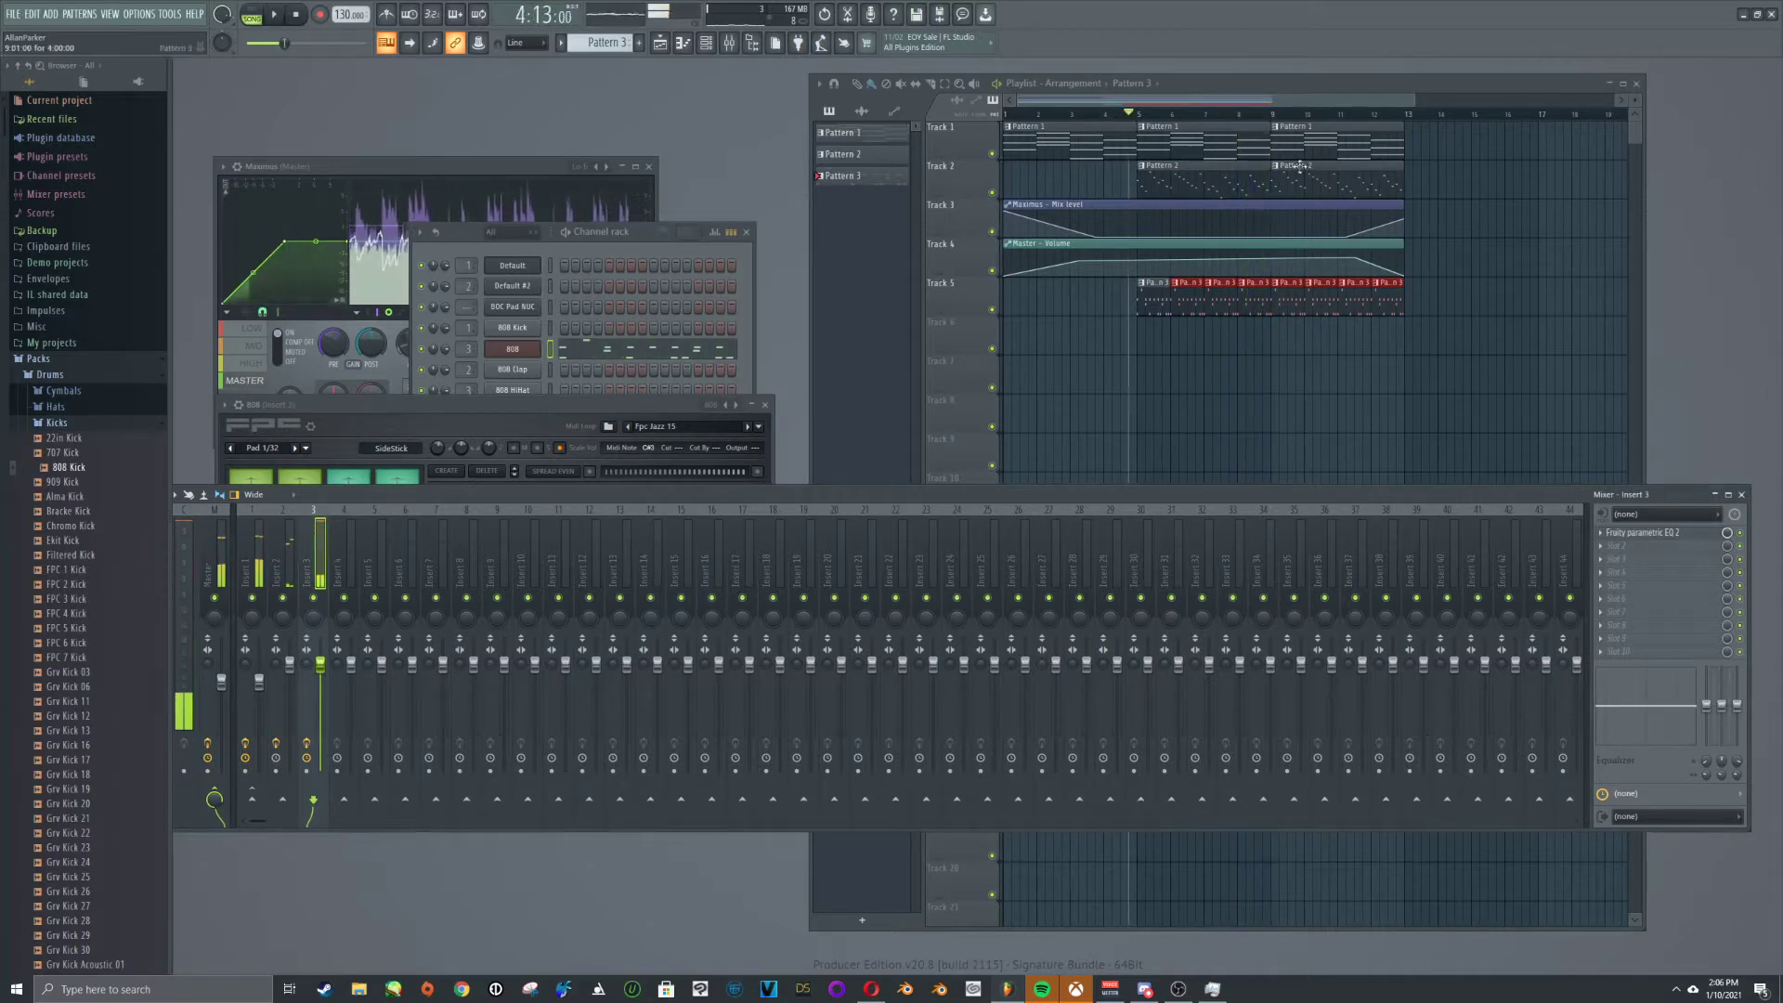